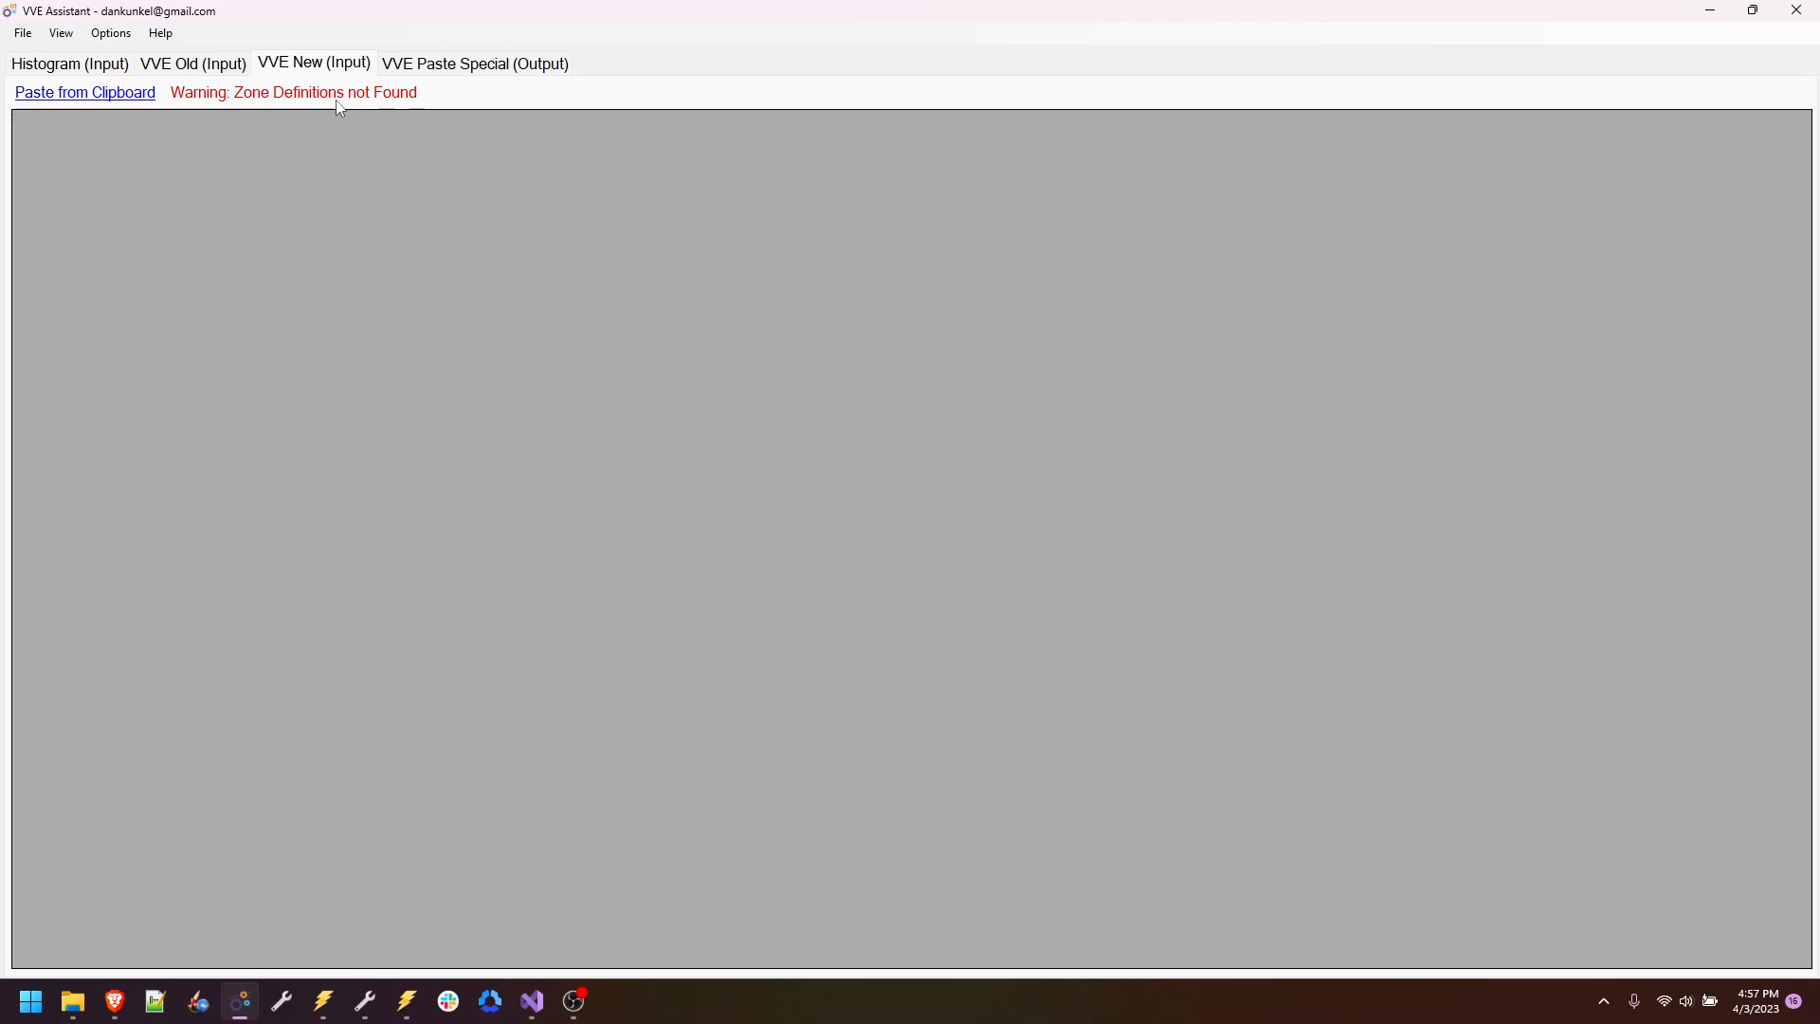
Step: Open the Define Zones window, and switch to VCM Editor to open the Virtual Volumetric Efficiency table editor
click(61, 35)
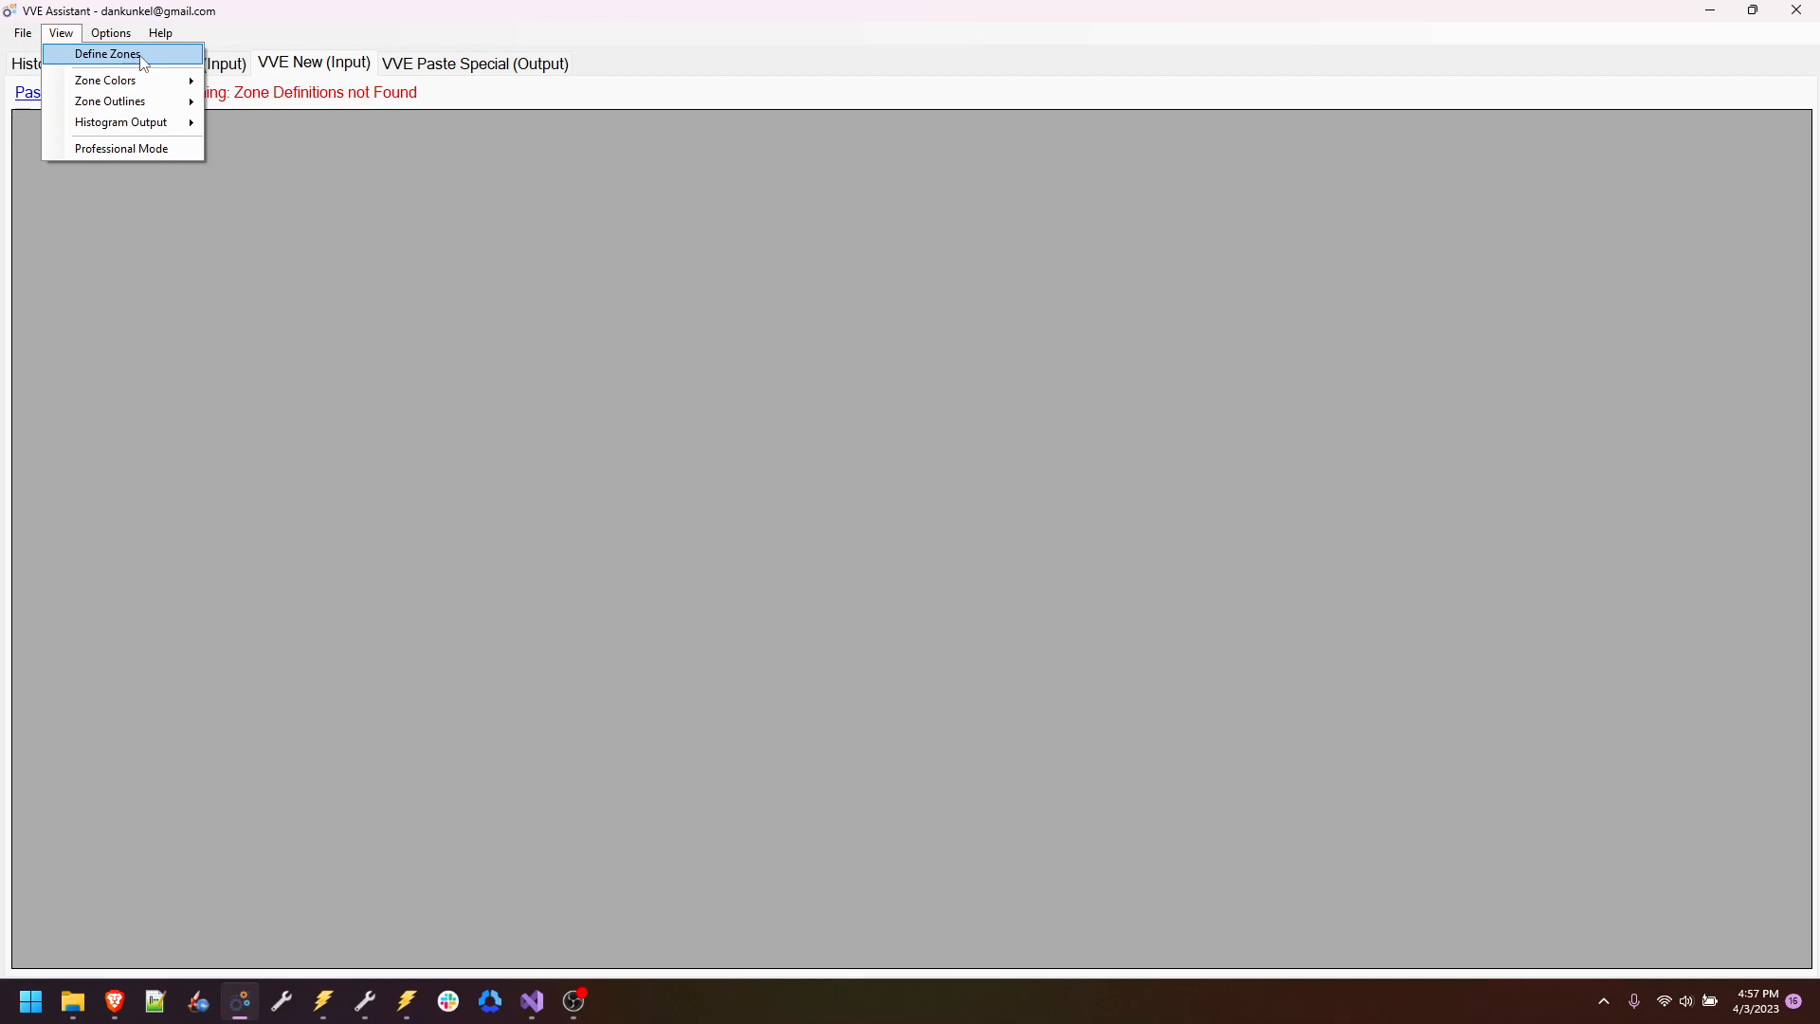
click(104, 54)
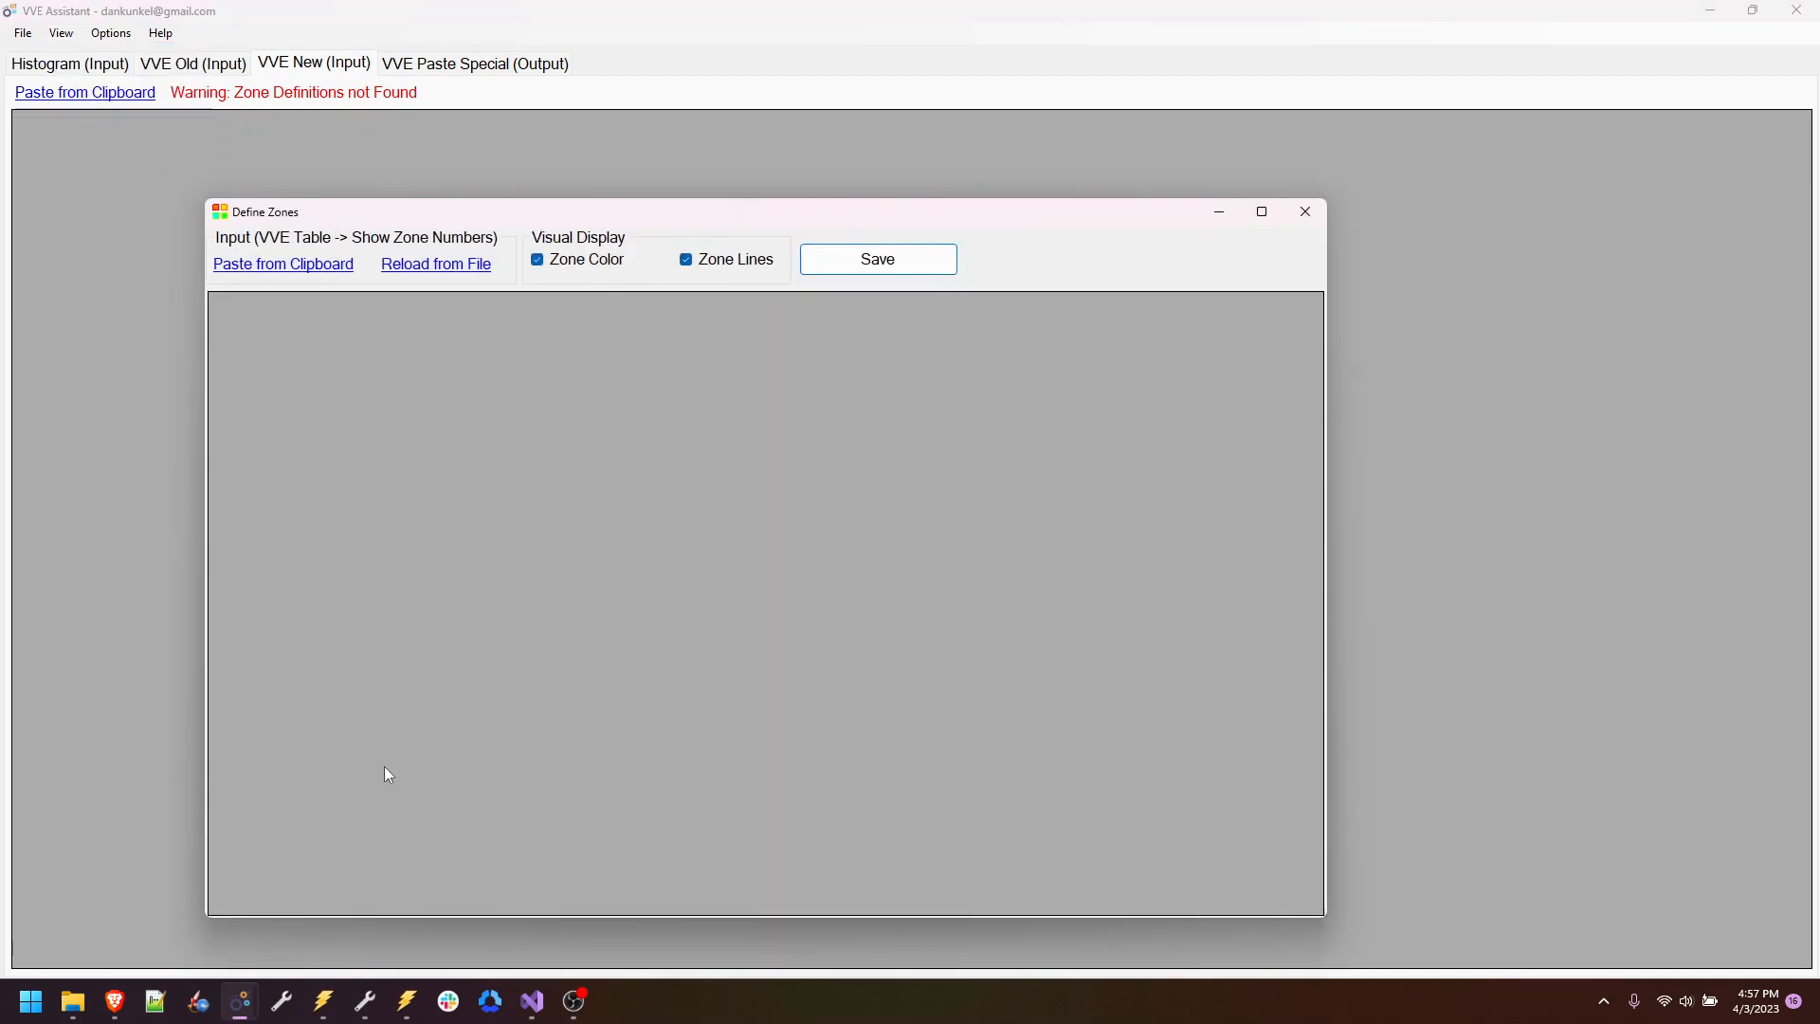
click(365, 1002)
click(229, 106)
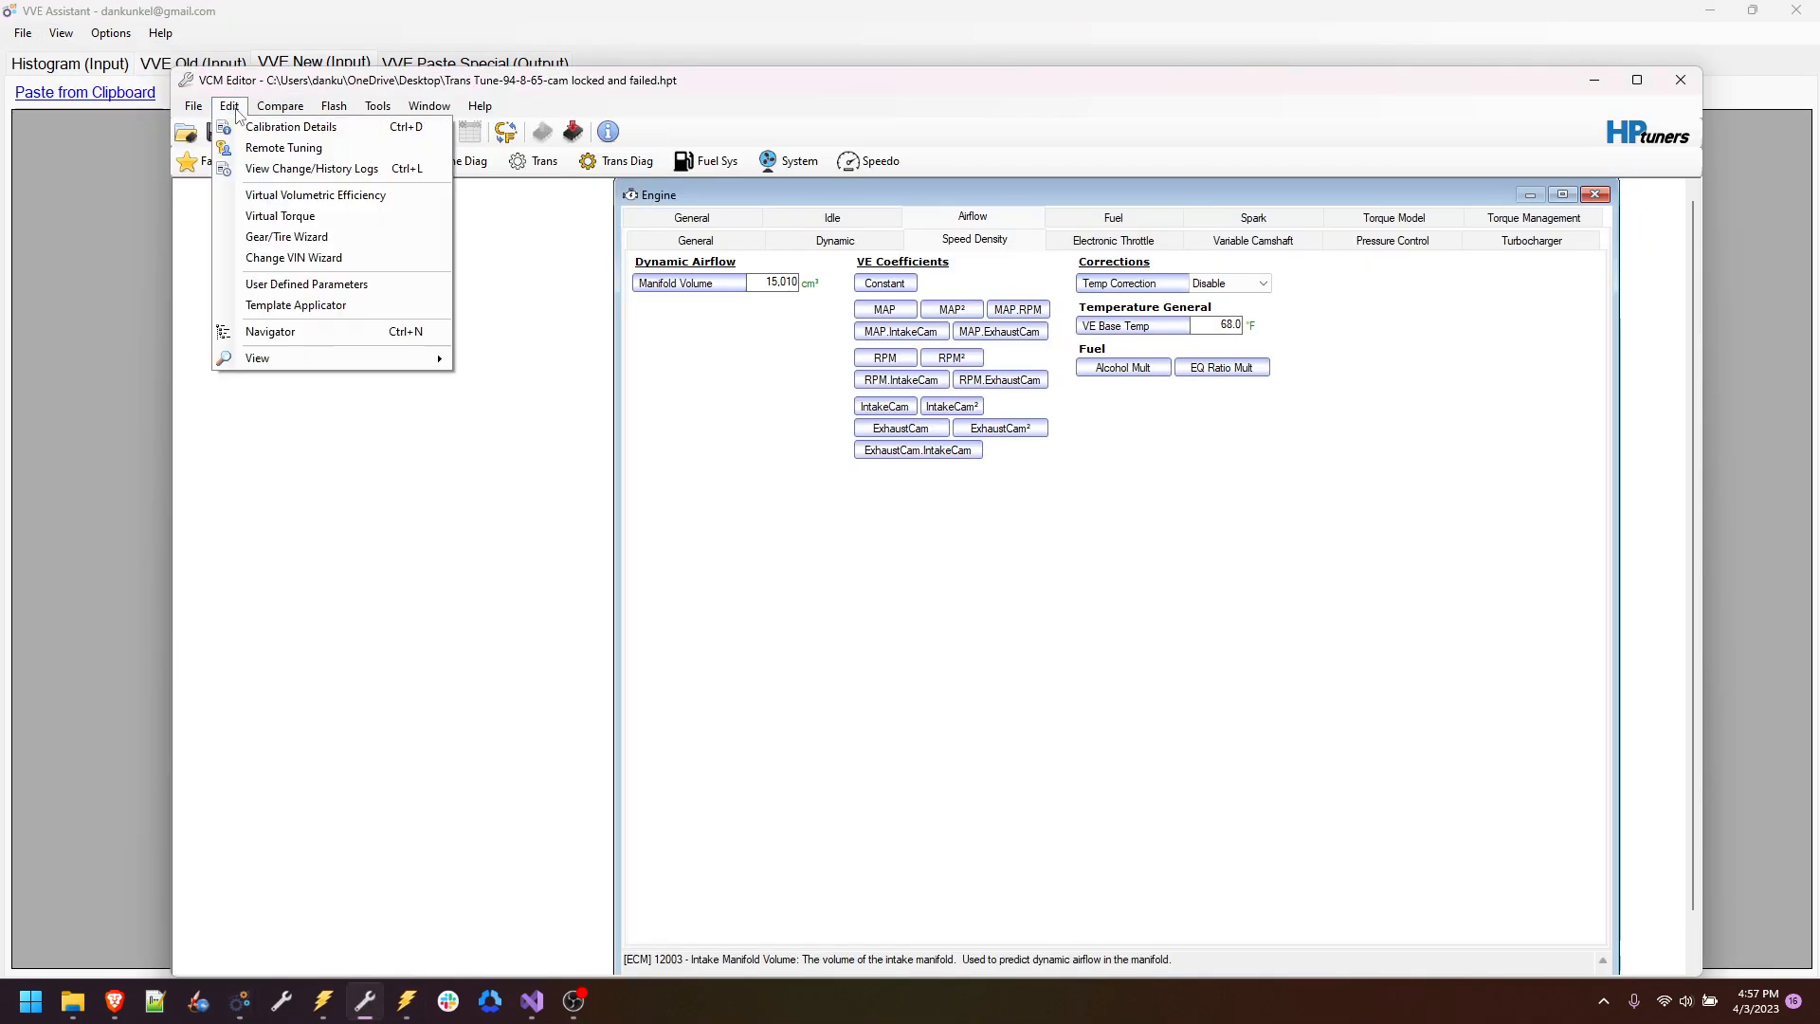
click(348, 195)
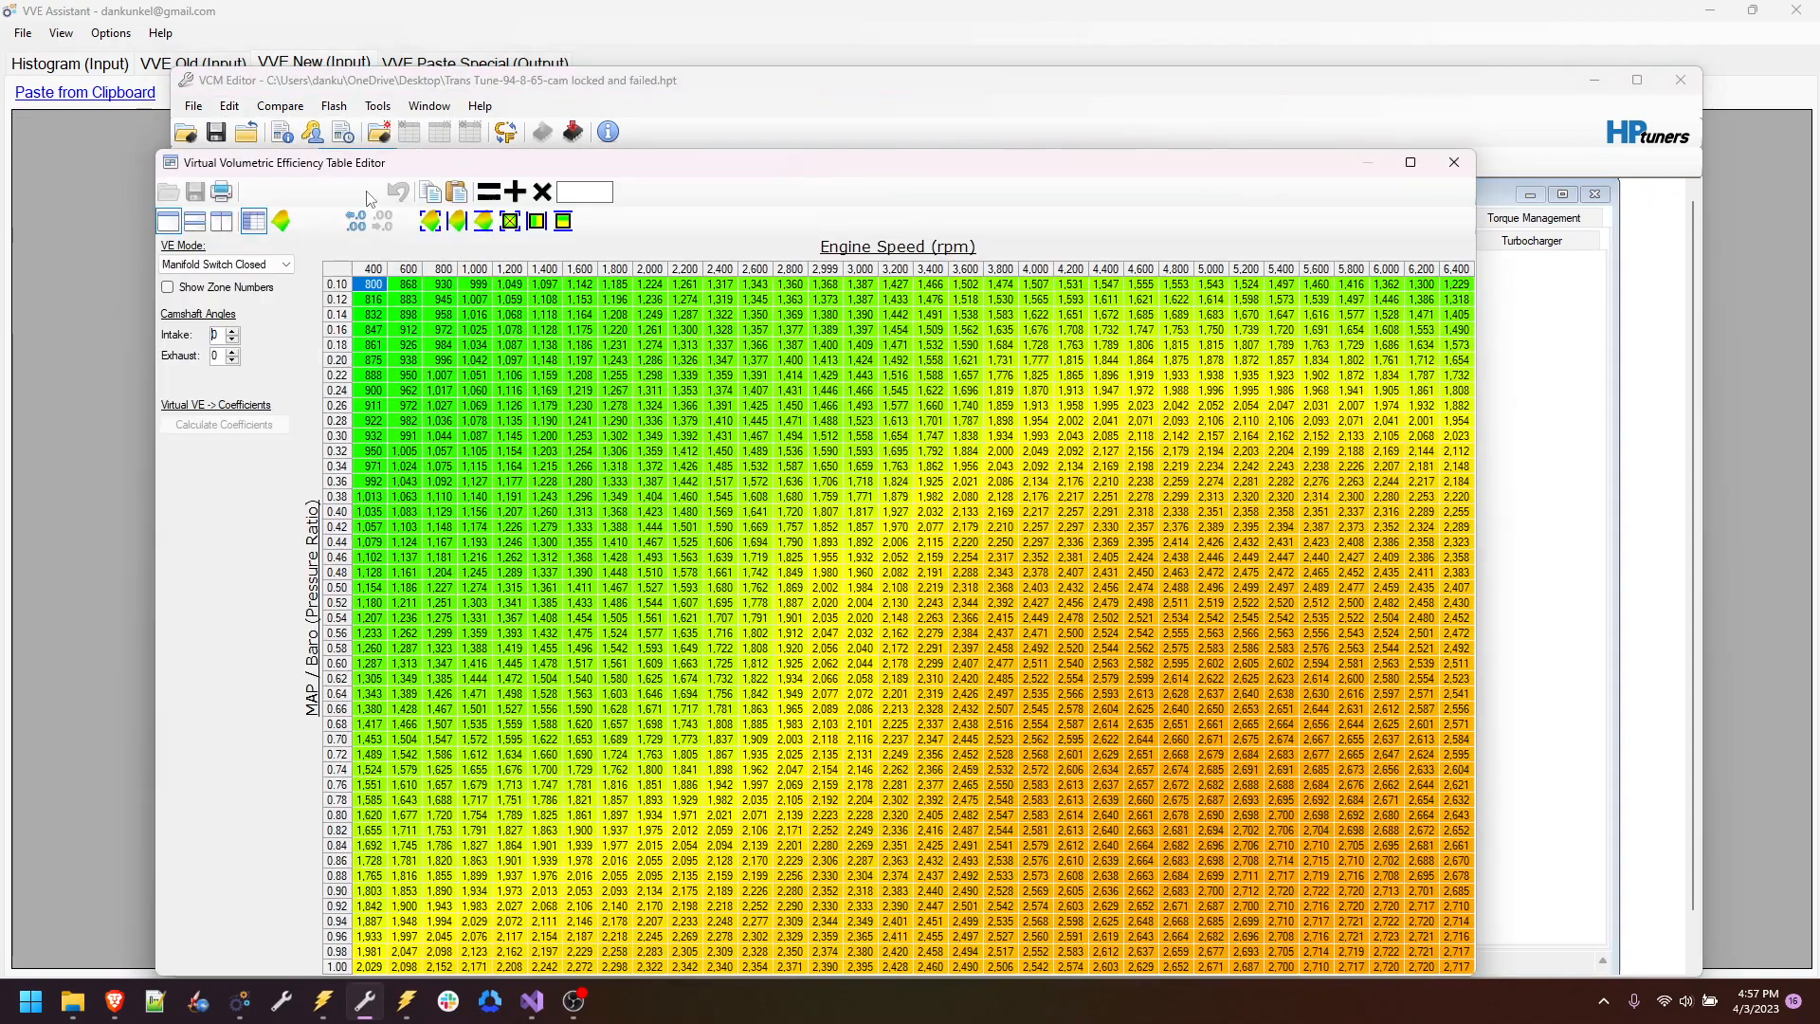
Step: Show zone numbers in the Virtual Volumetric Efficiency table and copy the whole table with its axes
click(168, 287)
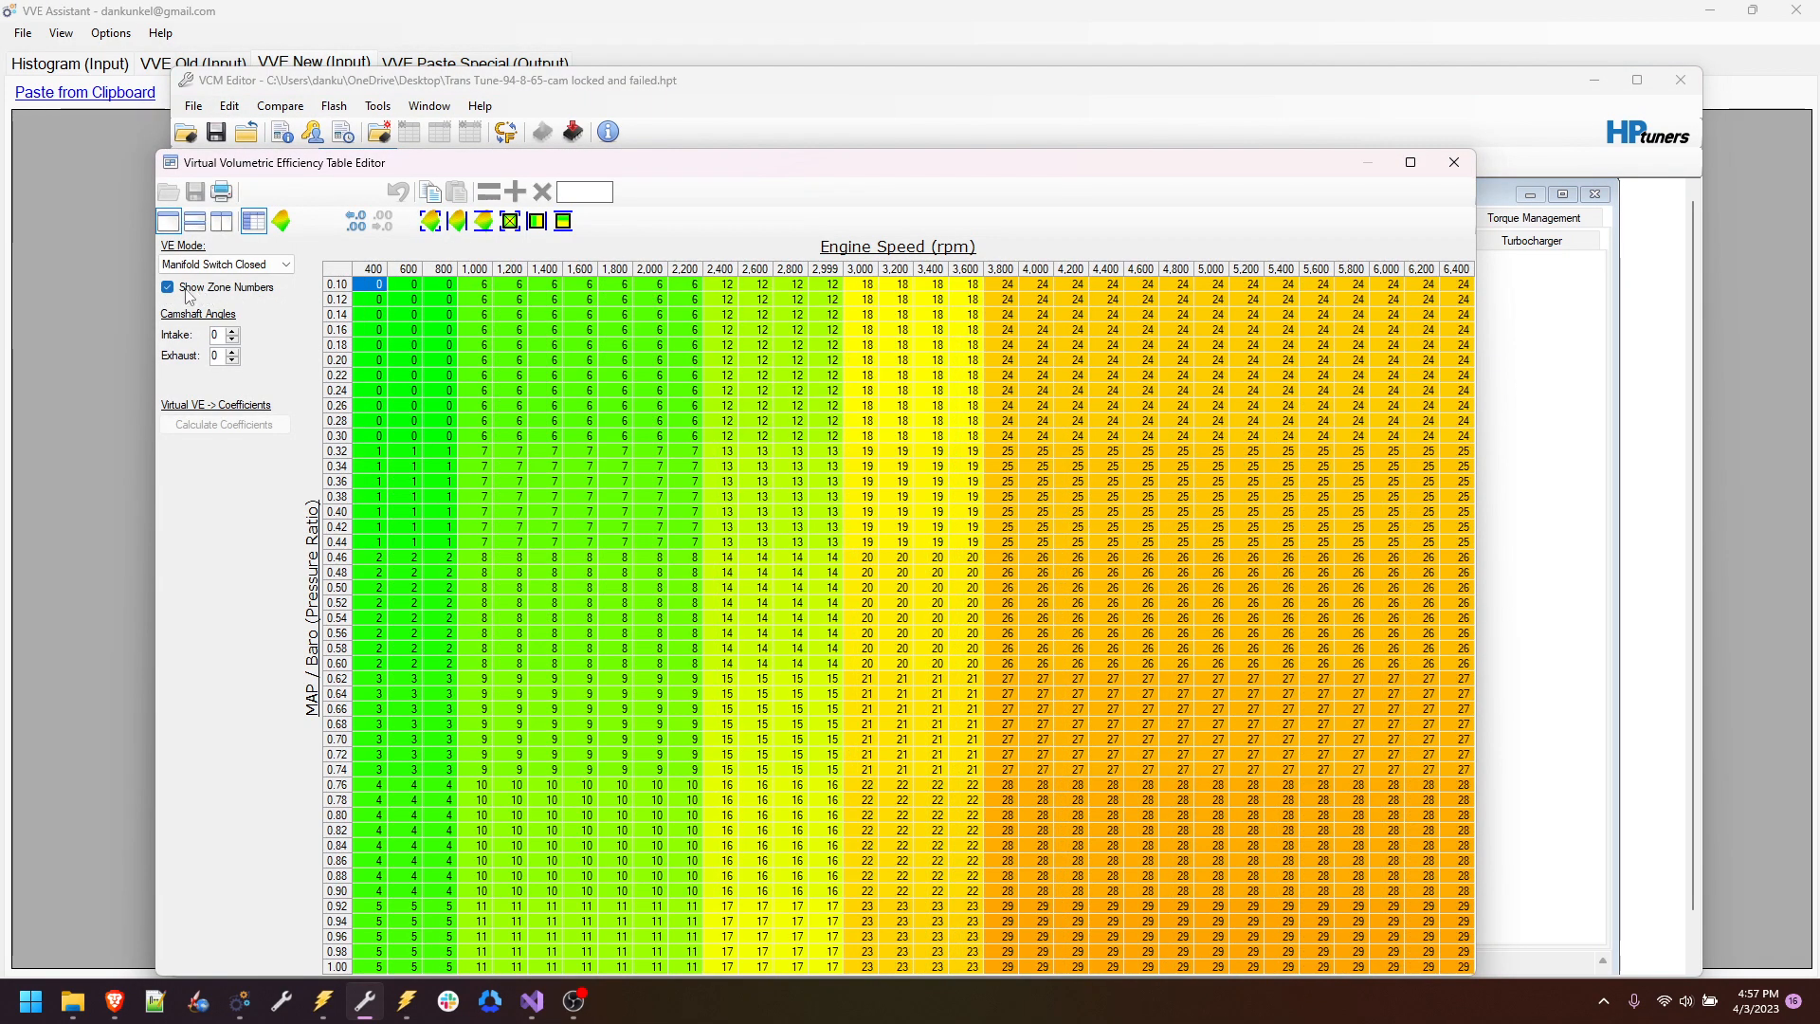
click(337, 270)
right_click(338, 273)
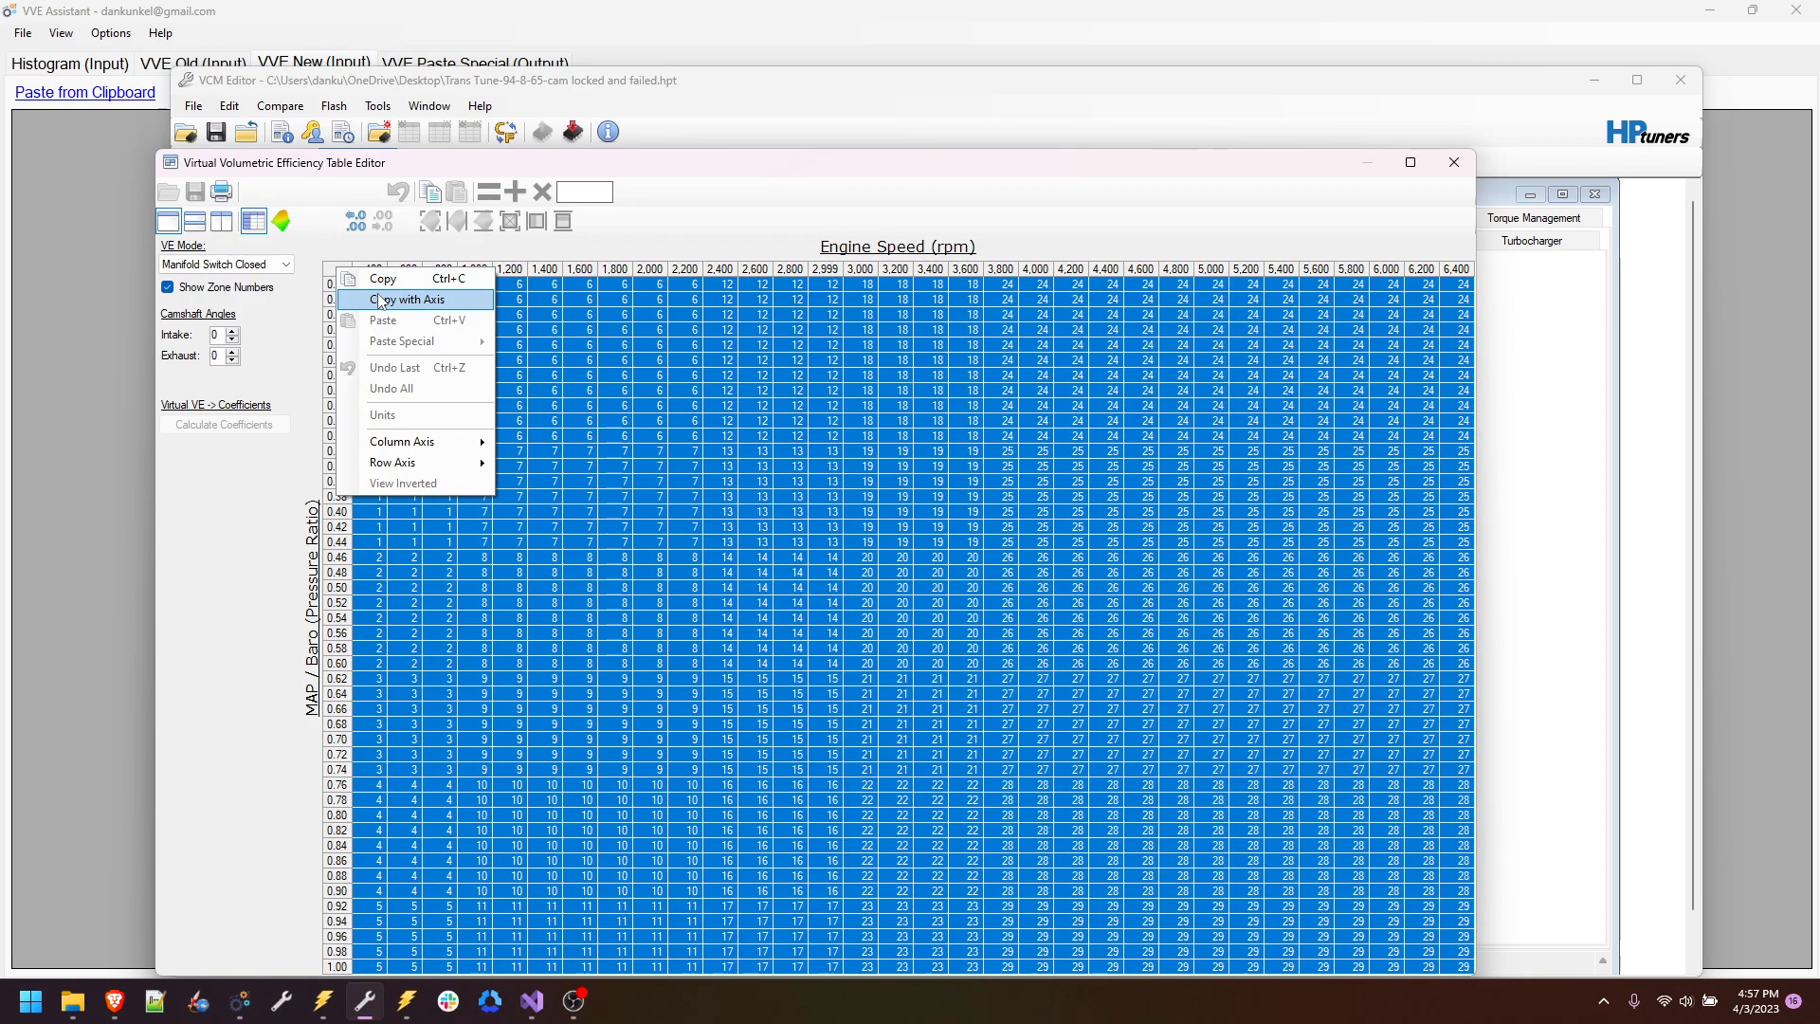
click(456, 300)
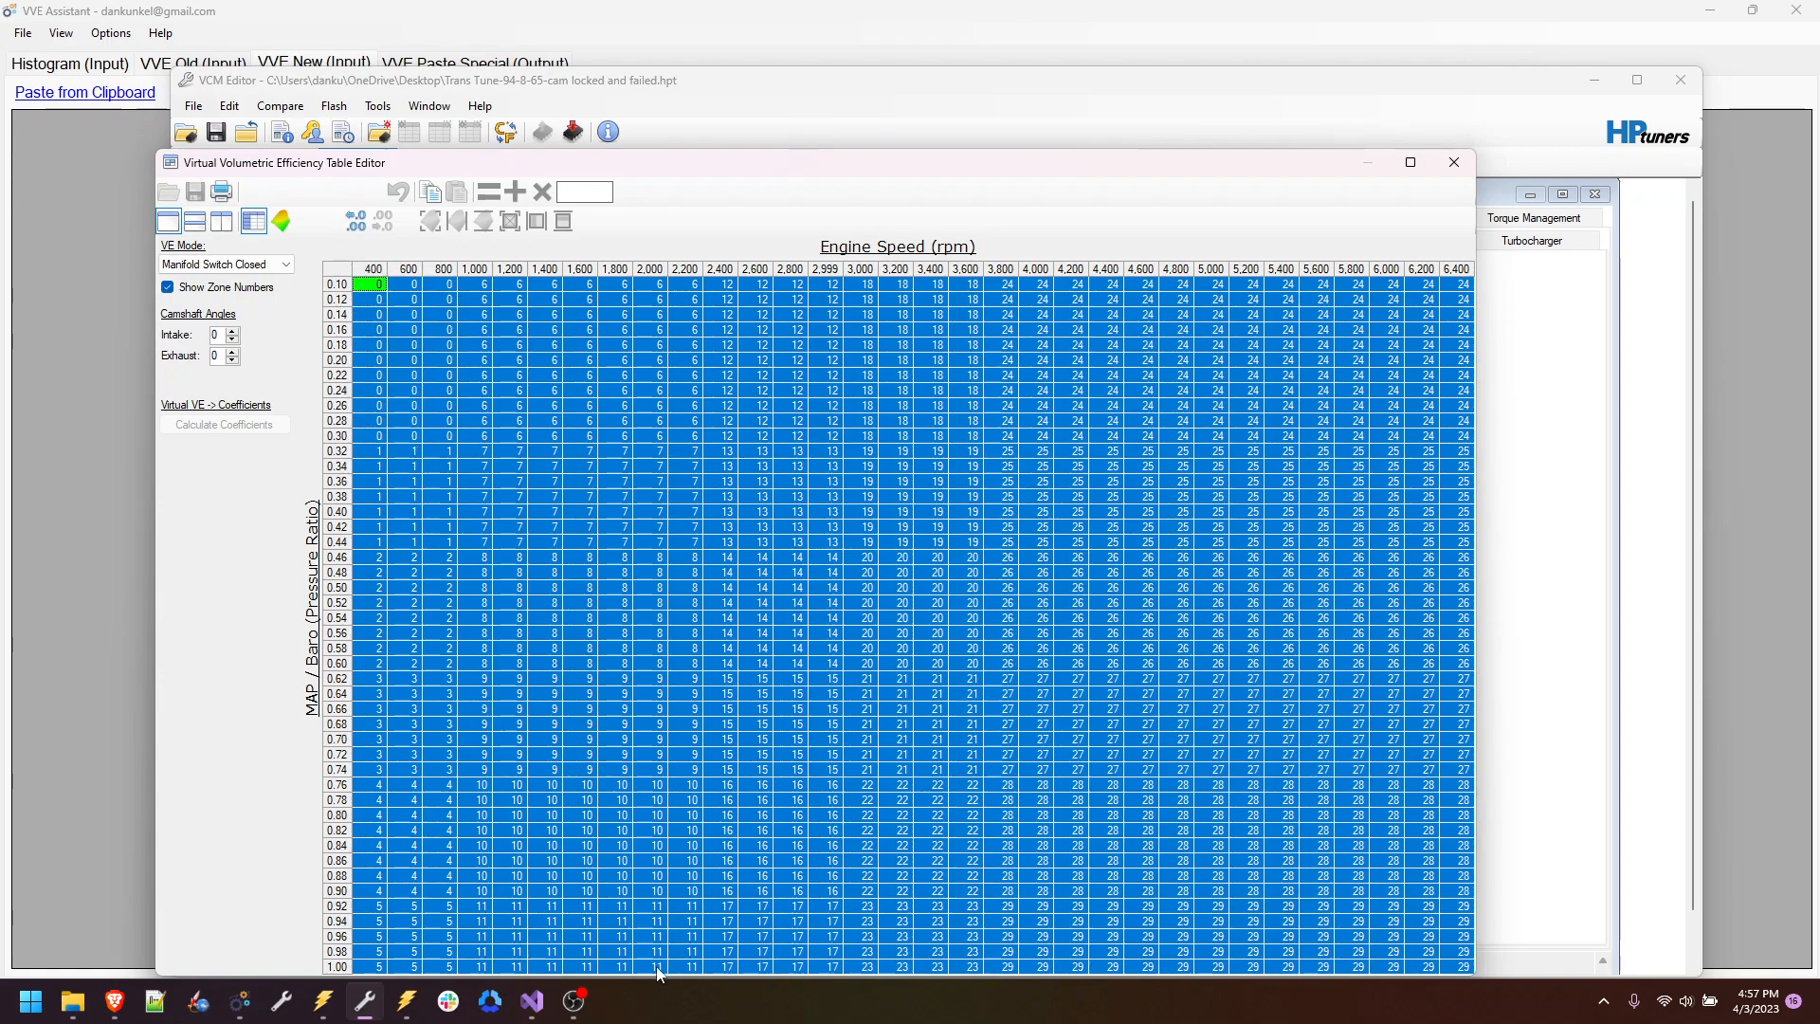
Step: Switch back to the Define Zones window of VVE Assistant, paste the copied zone table and save the zone definitions
click(251, 1013)
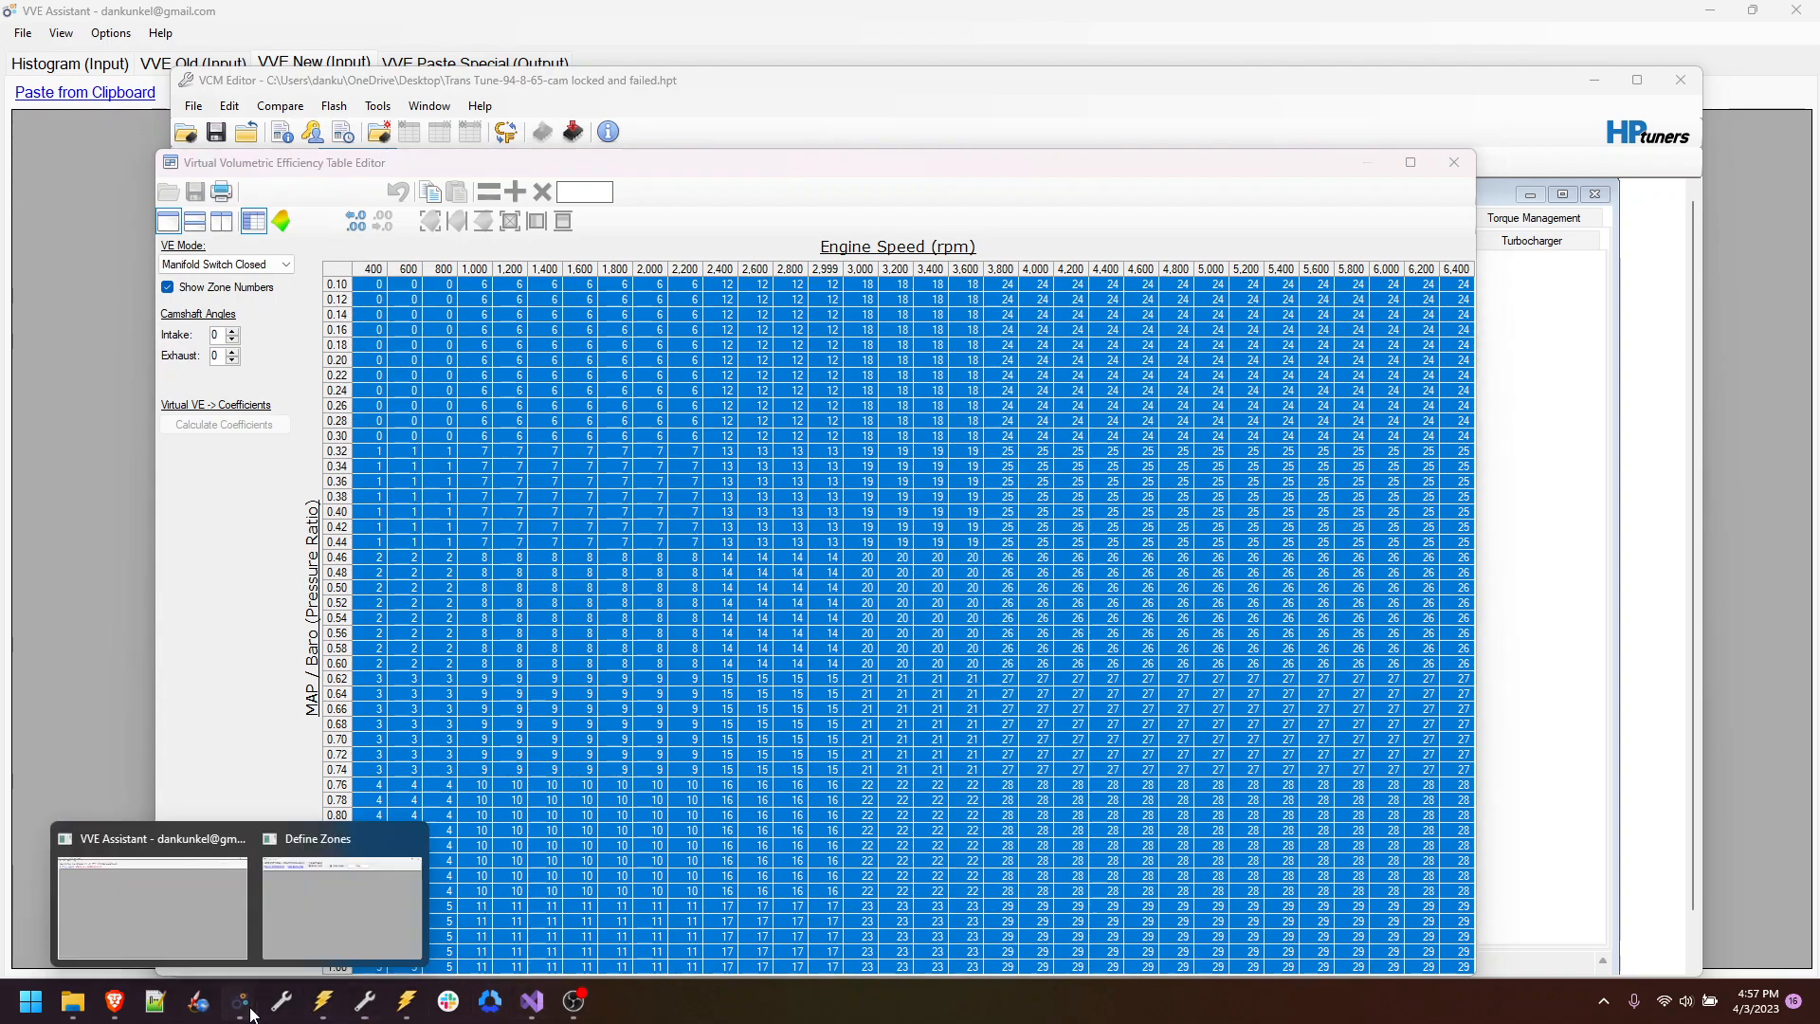
click(299, 901)
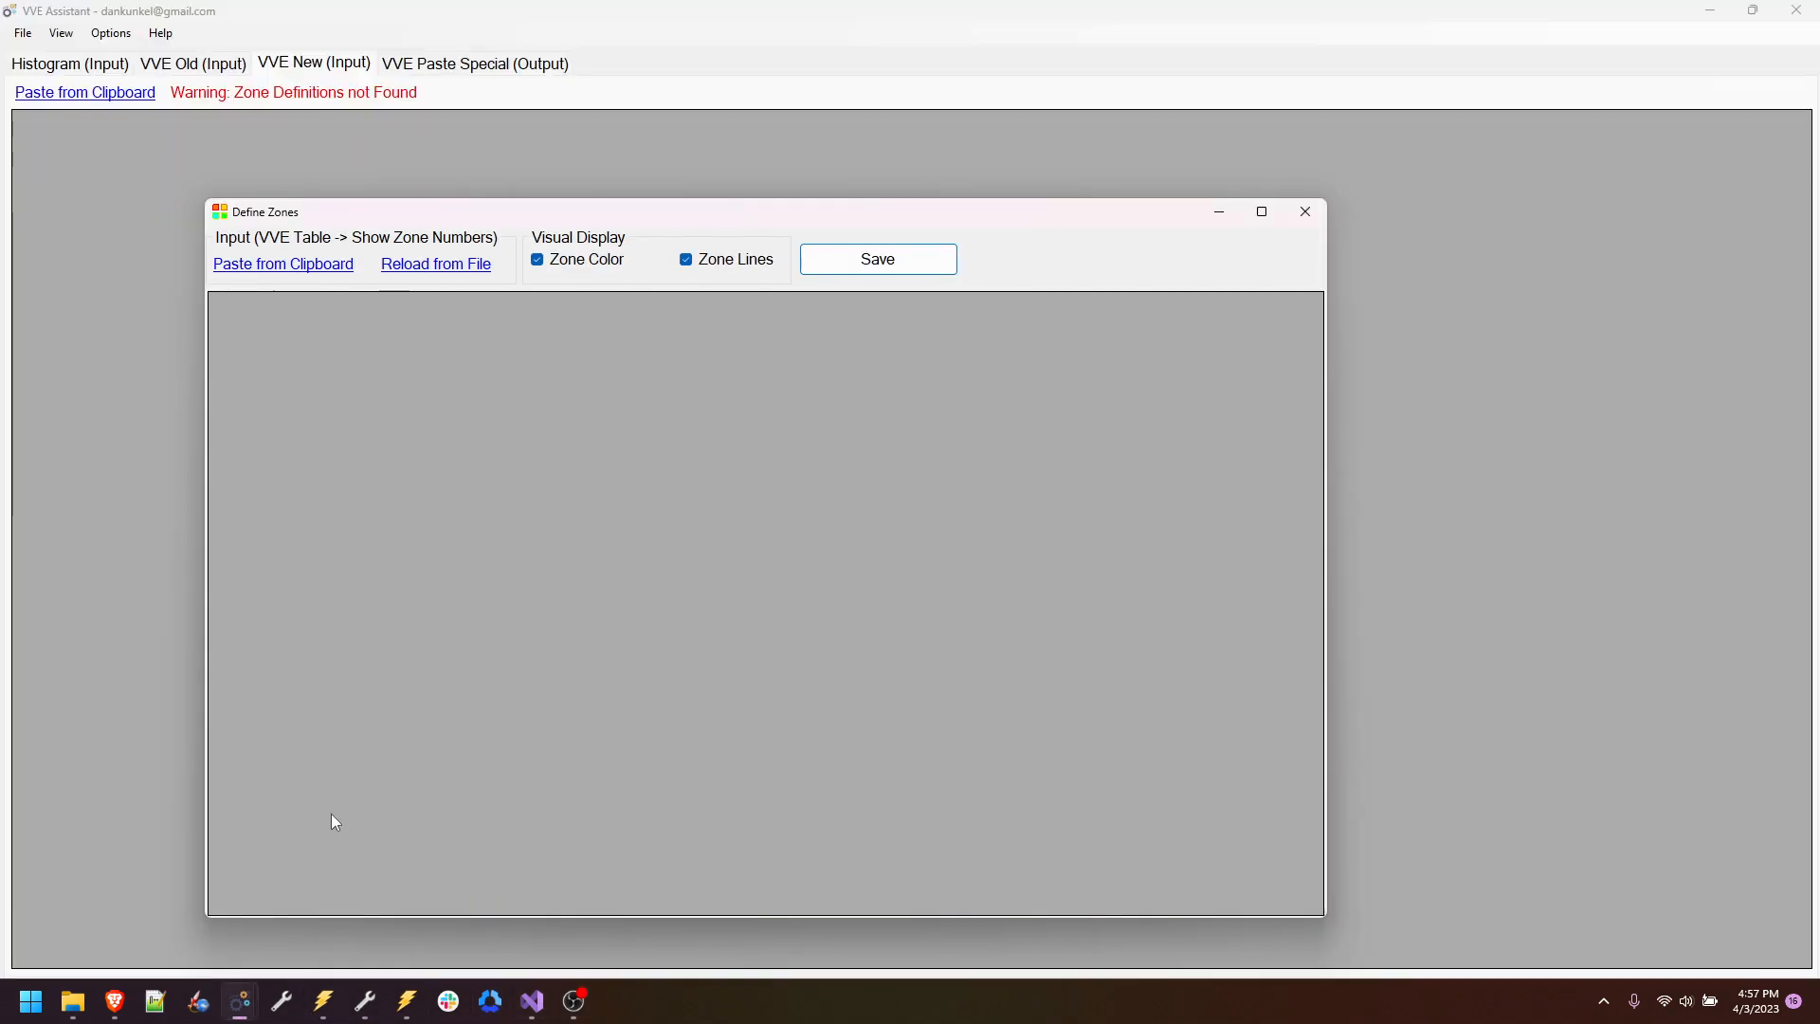
click(298, 272)
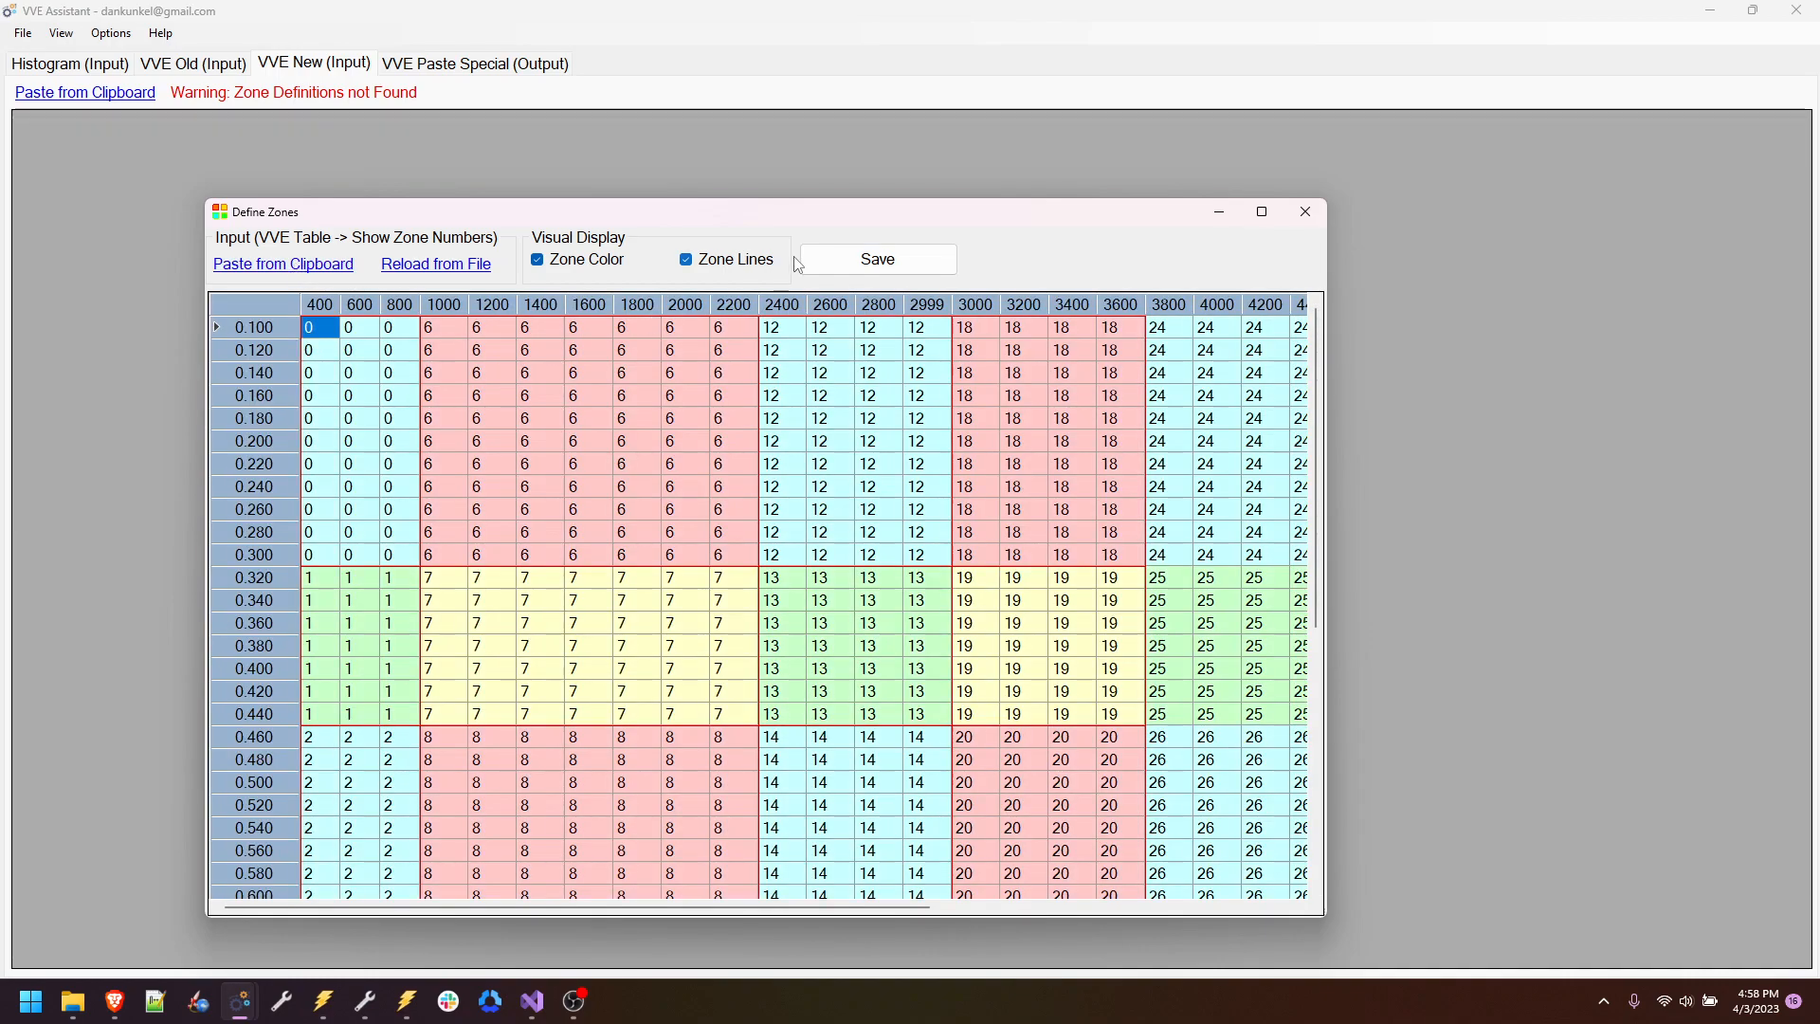
click(866, 266)
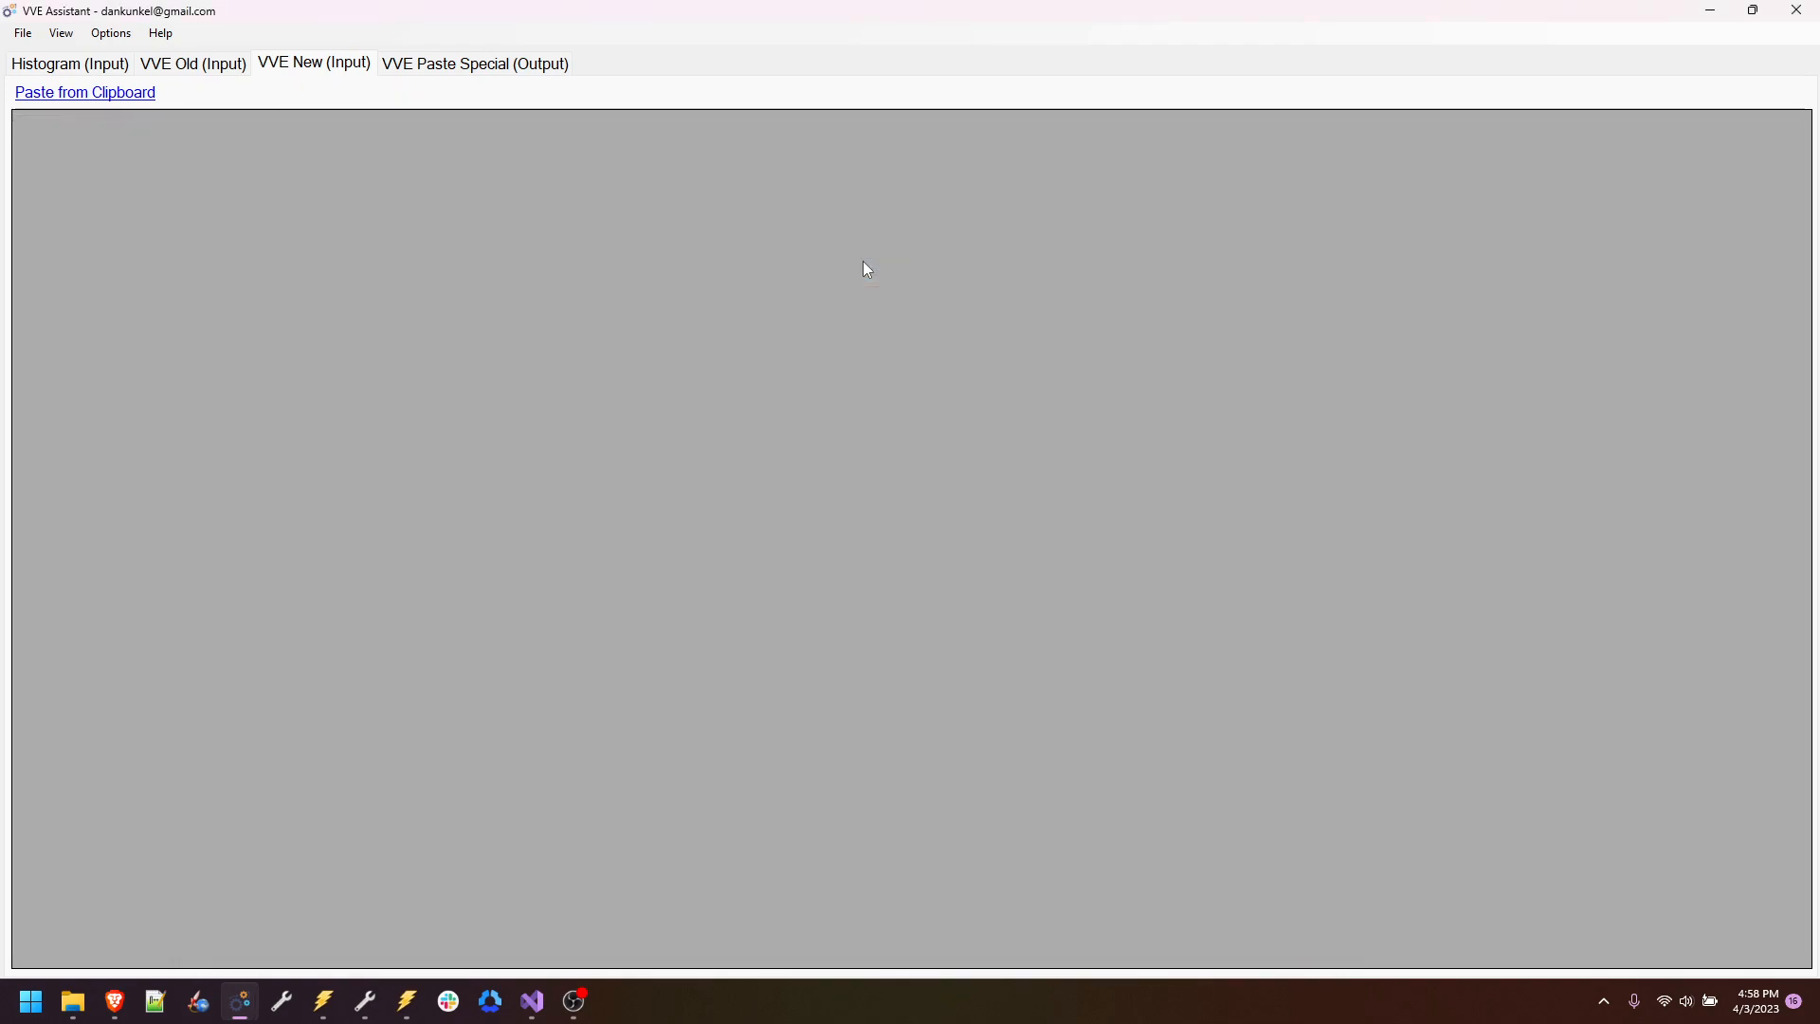
Step: Bring up the empty Histogram (Input) page after glancing through the other input pages
click(104, 65)
click(147, 66)
click(282, 68)
click(70, 66)
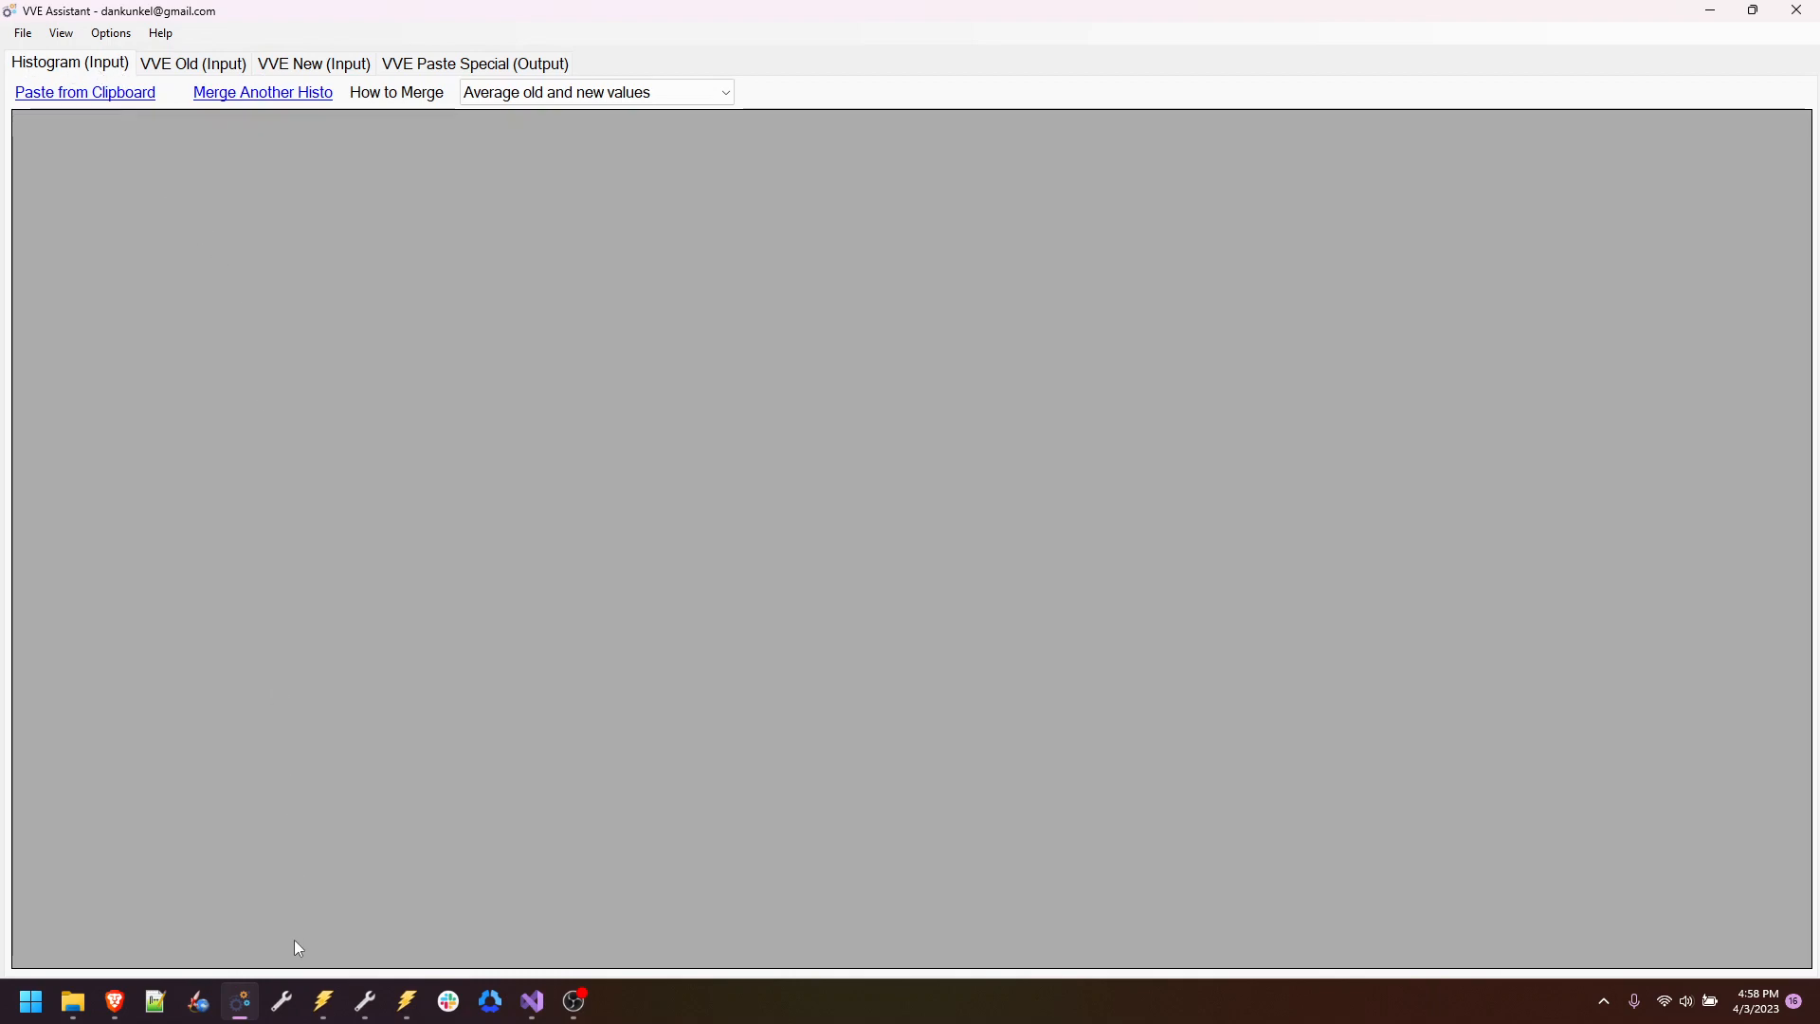
Step: Switch to VCM Scanner, copy the whole LTFT + STFT graph with its axes, and paste it into VVE Assistant's Histogram (Input)
click(408, 1002)
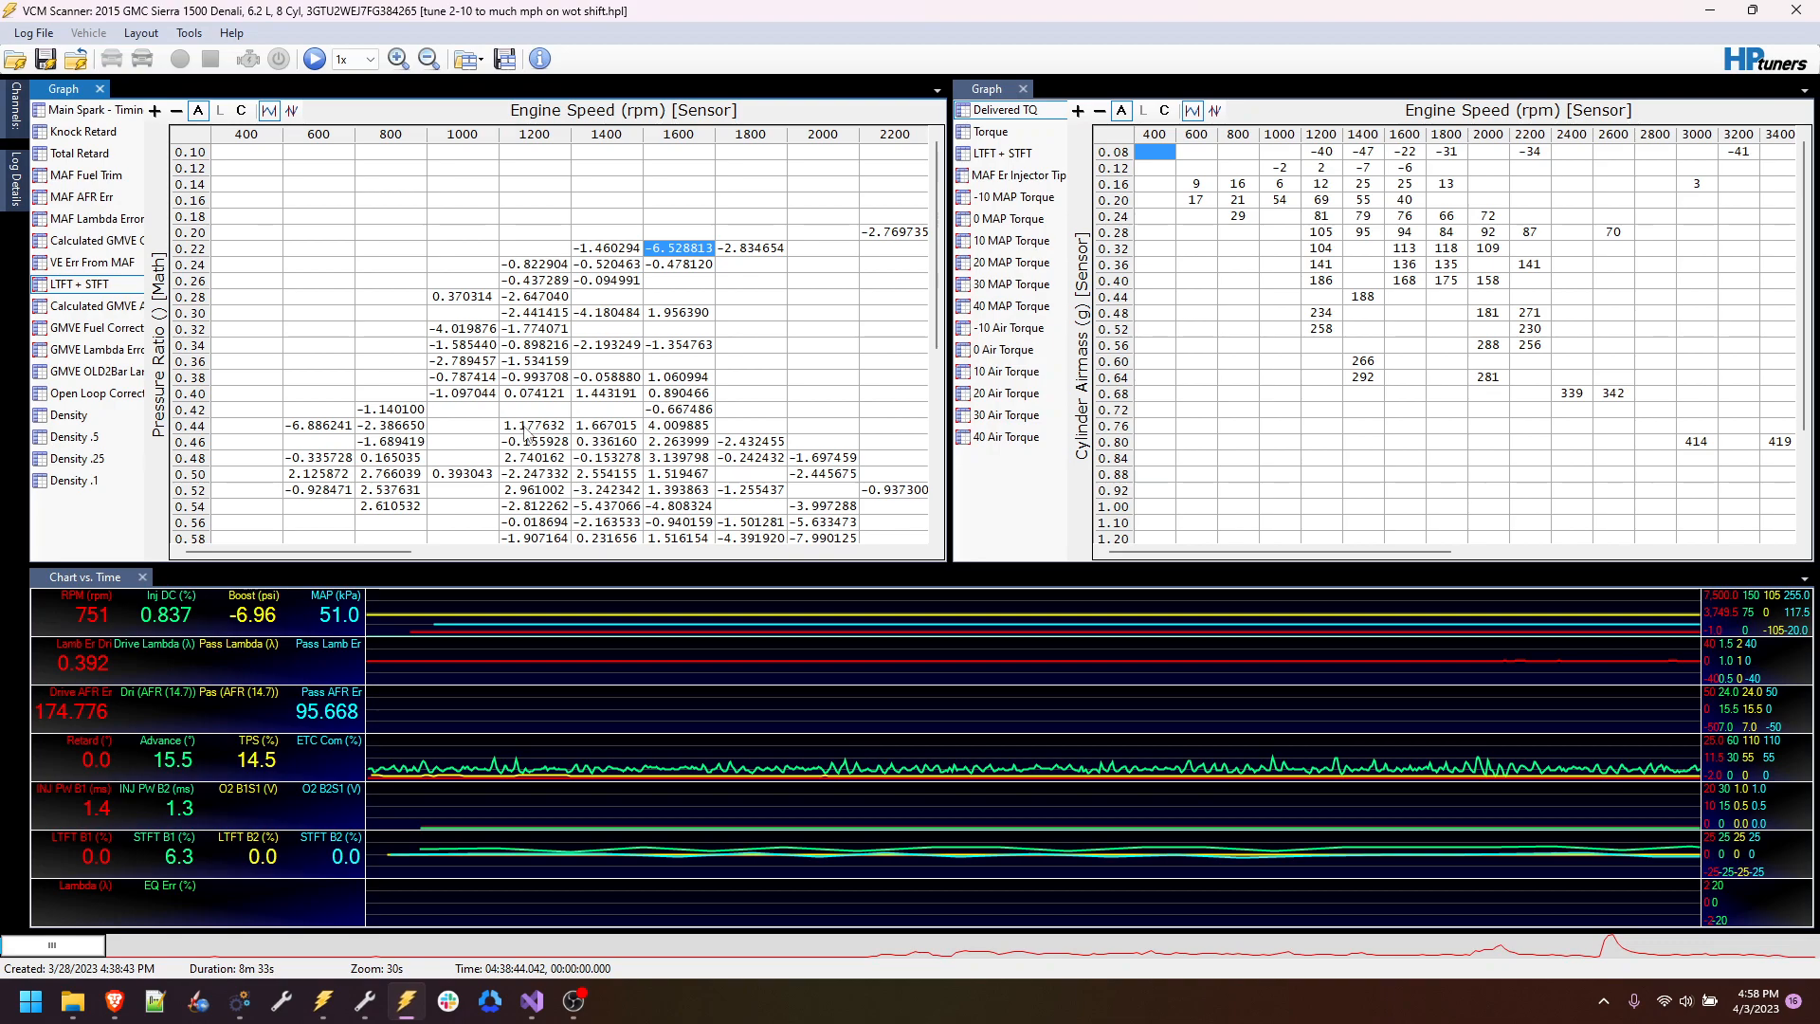
click(206, 139)
right_click(206, 140)
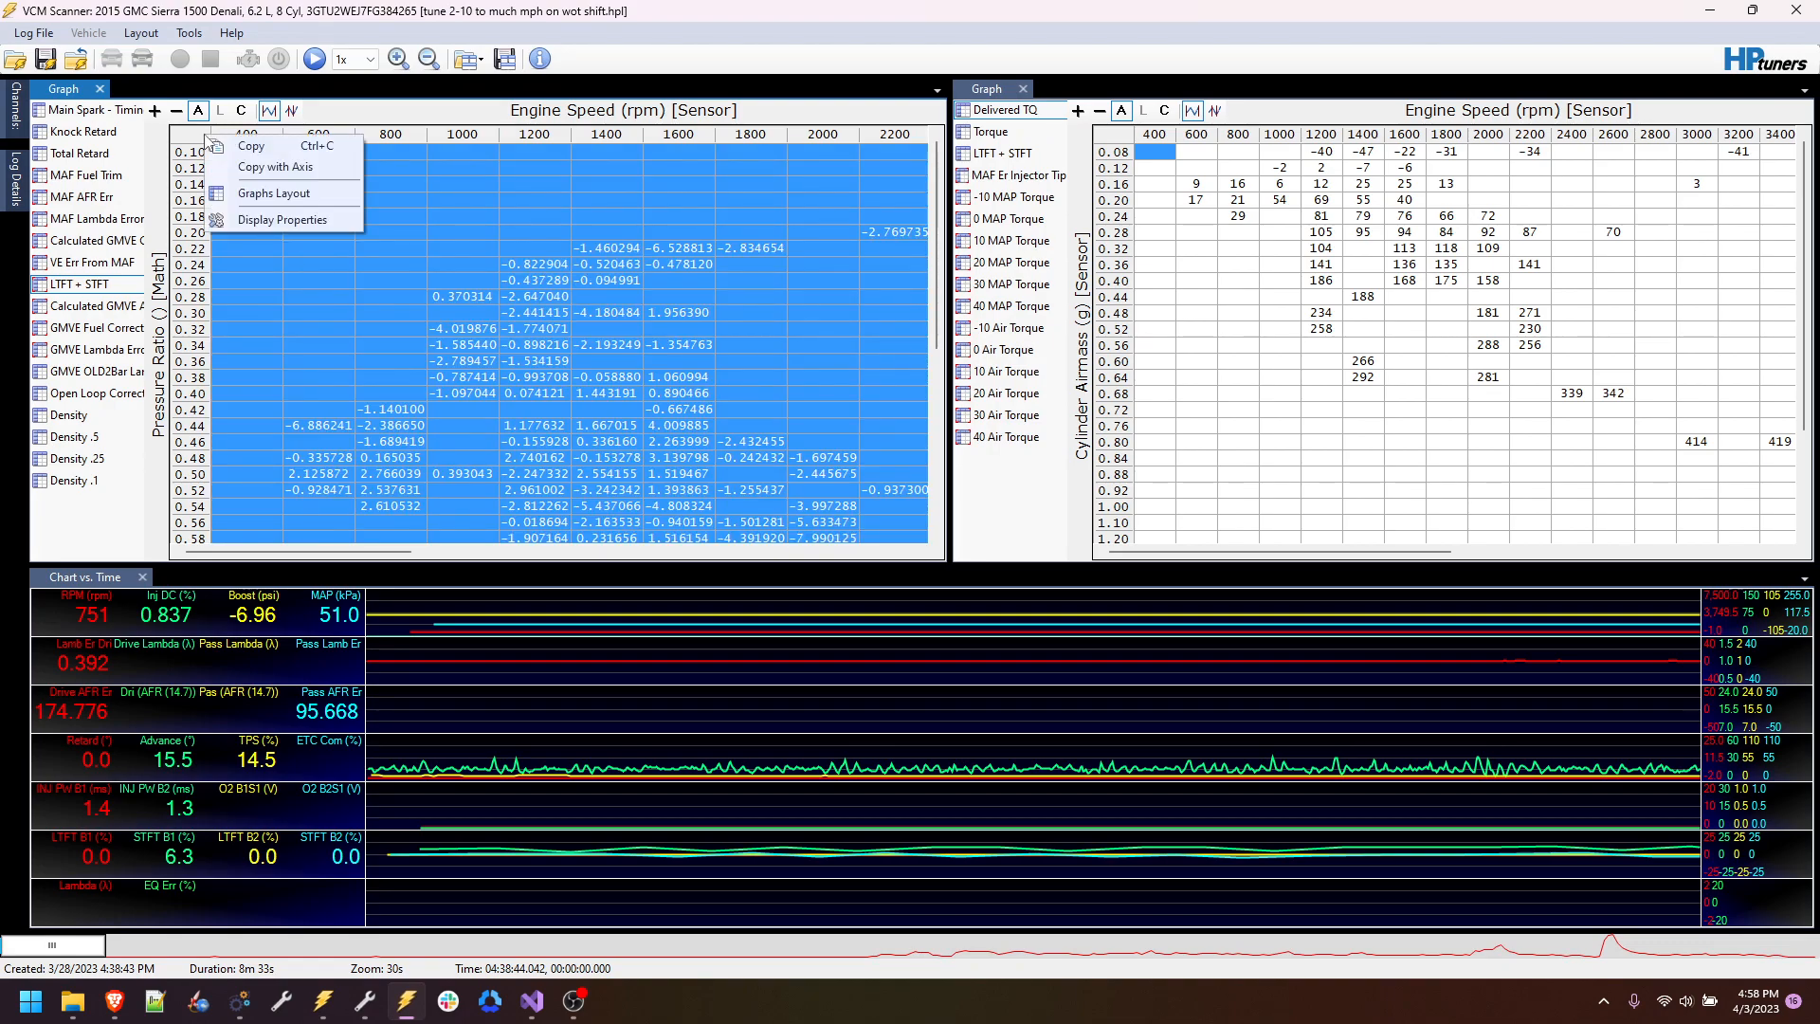
click(320, 166)
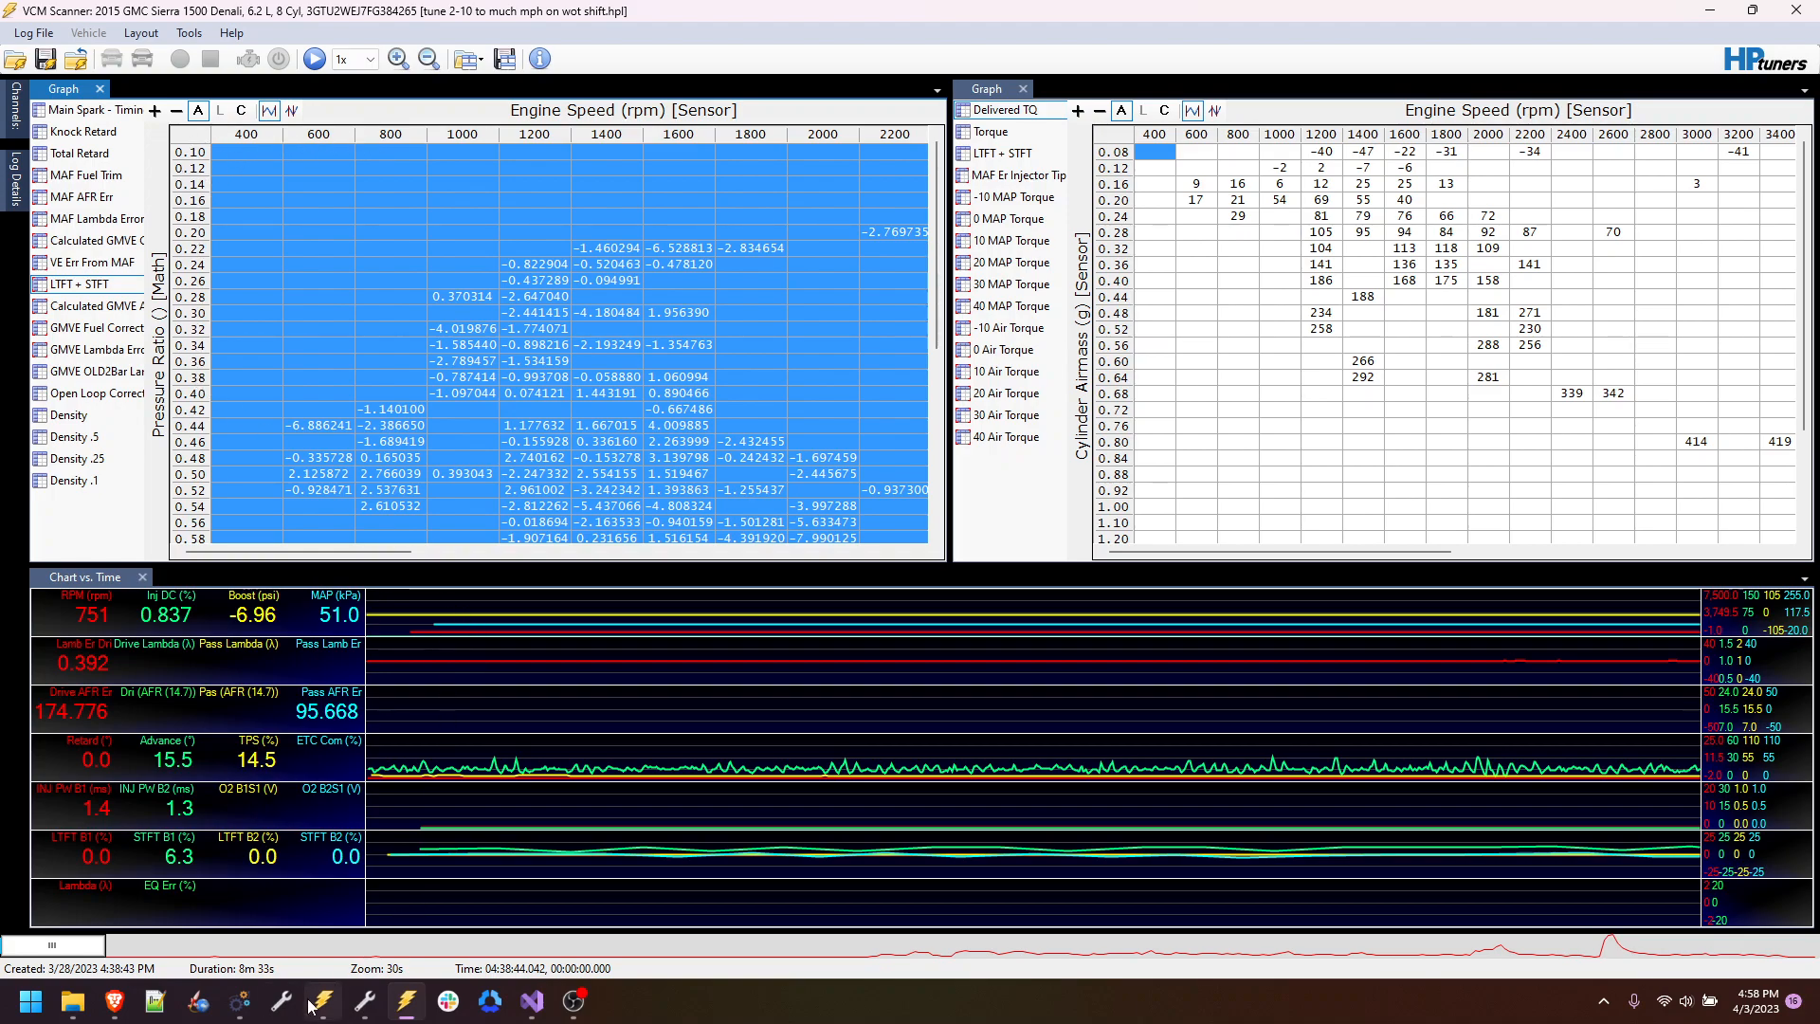
click(240, 1001)
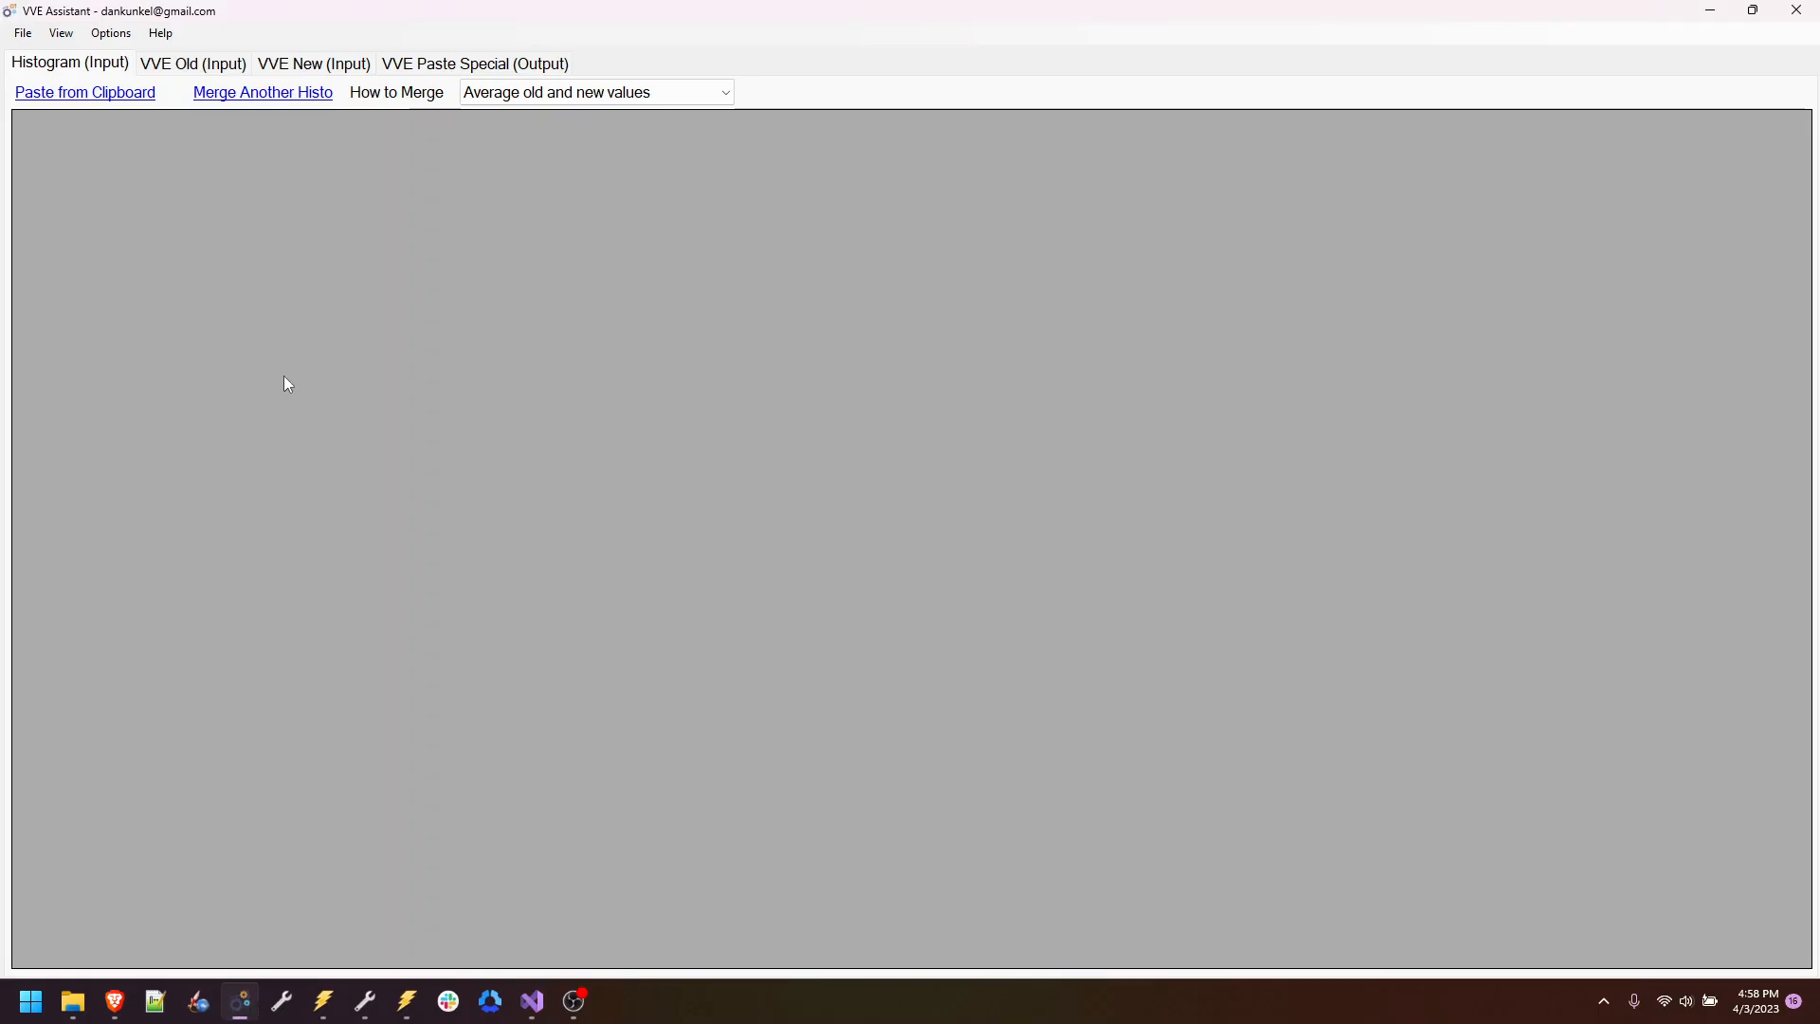
click(112, 93)
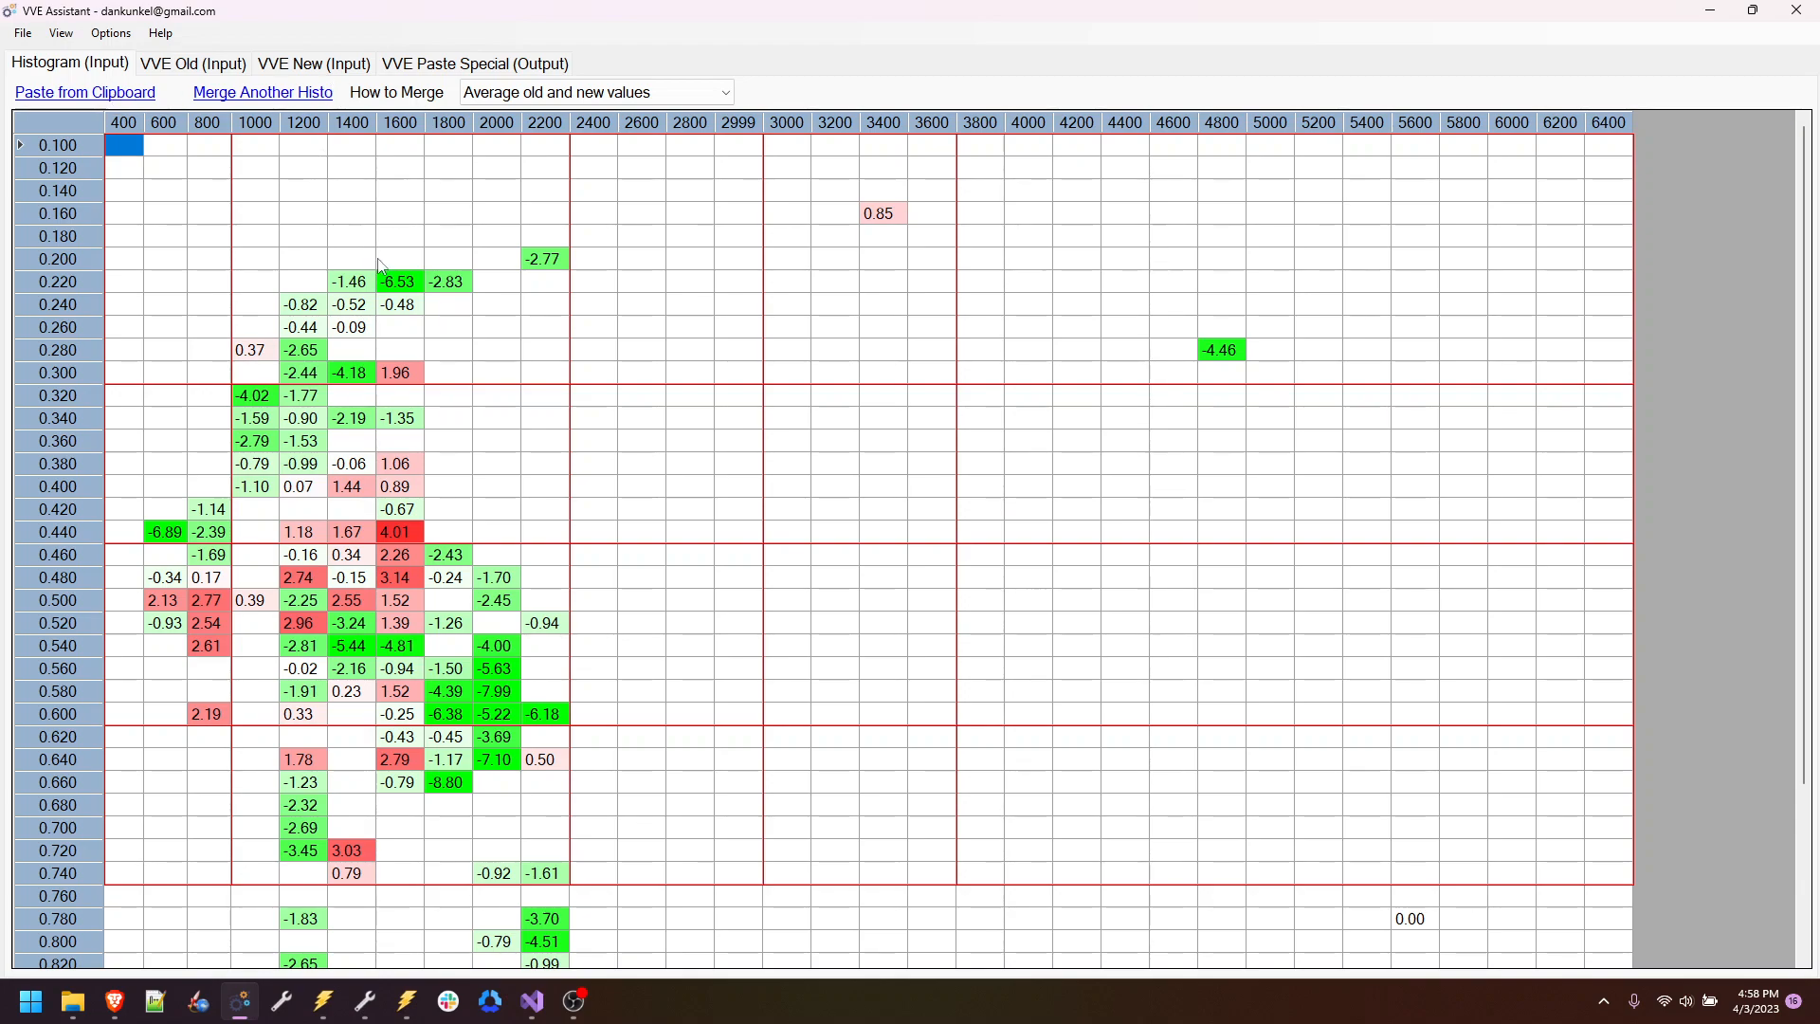
click(398, 286)
Step: Switch to VCM Editor, hide the zone numbers and copy the whole Virtual Volumetric Efficiency table with its axes
click(365, 1001)
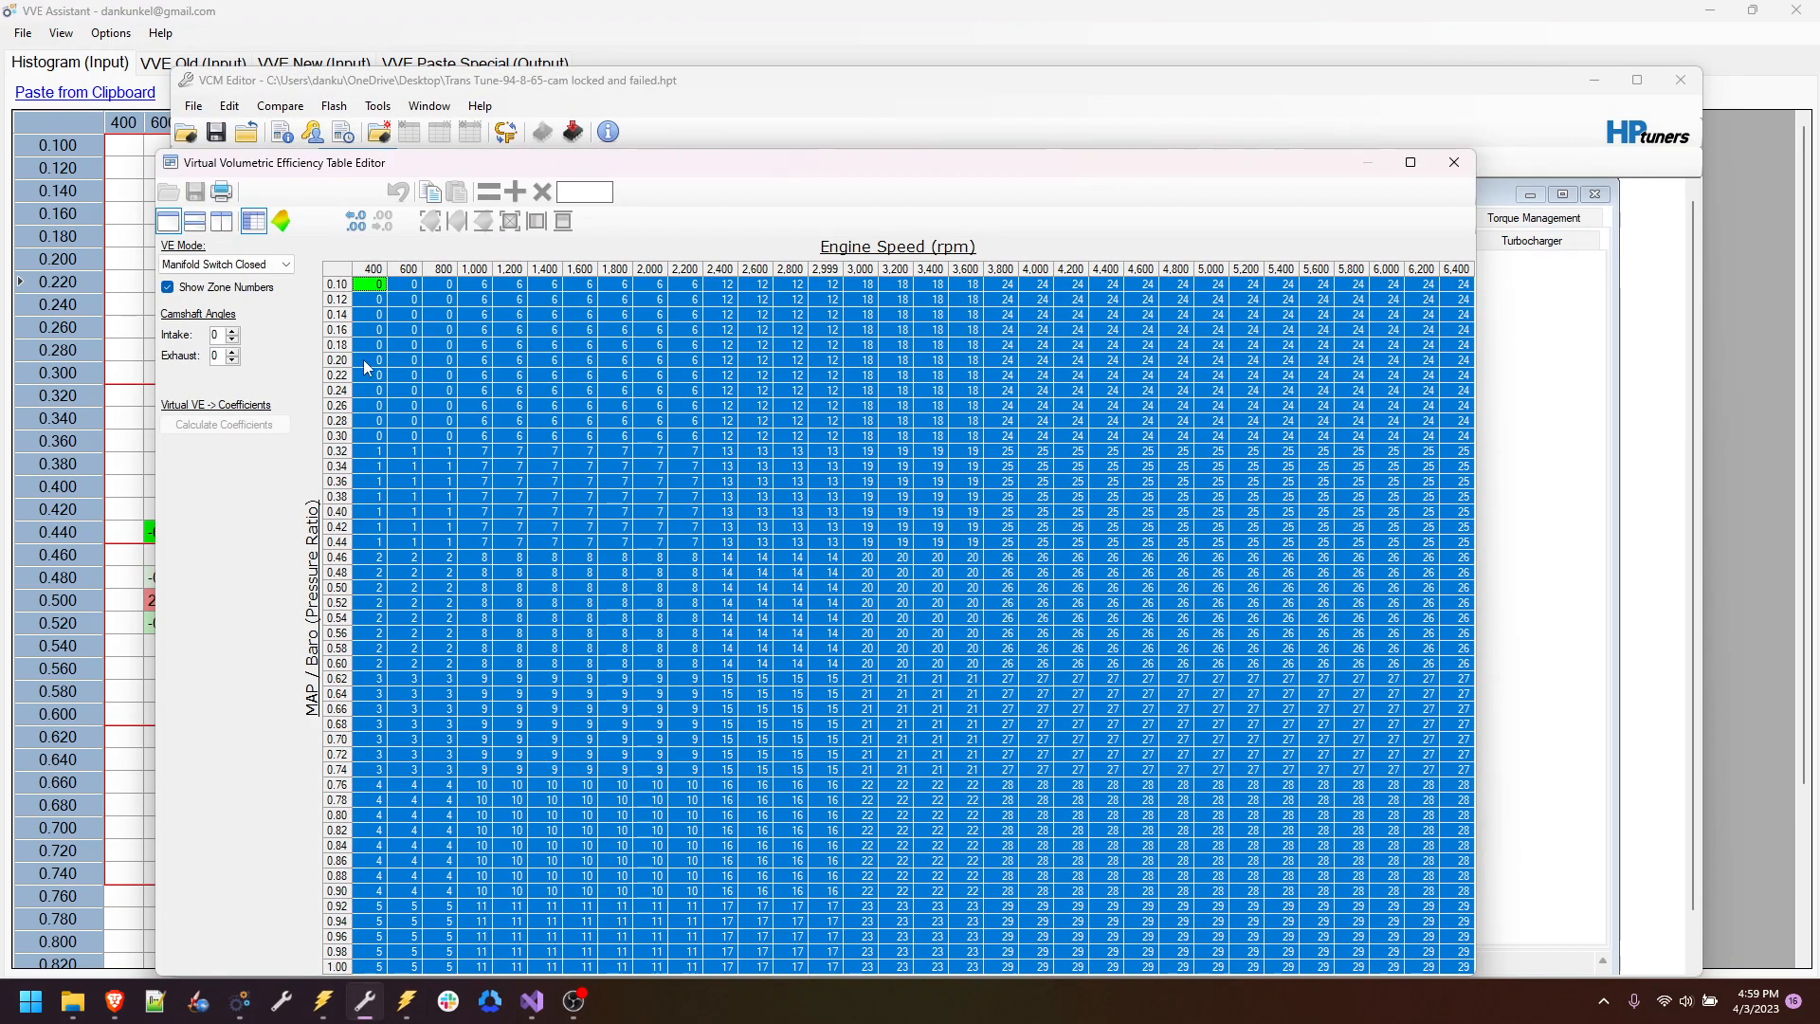
click(192, 291)
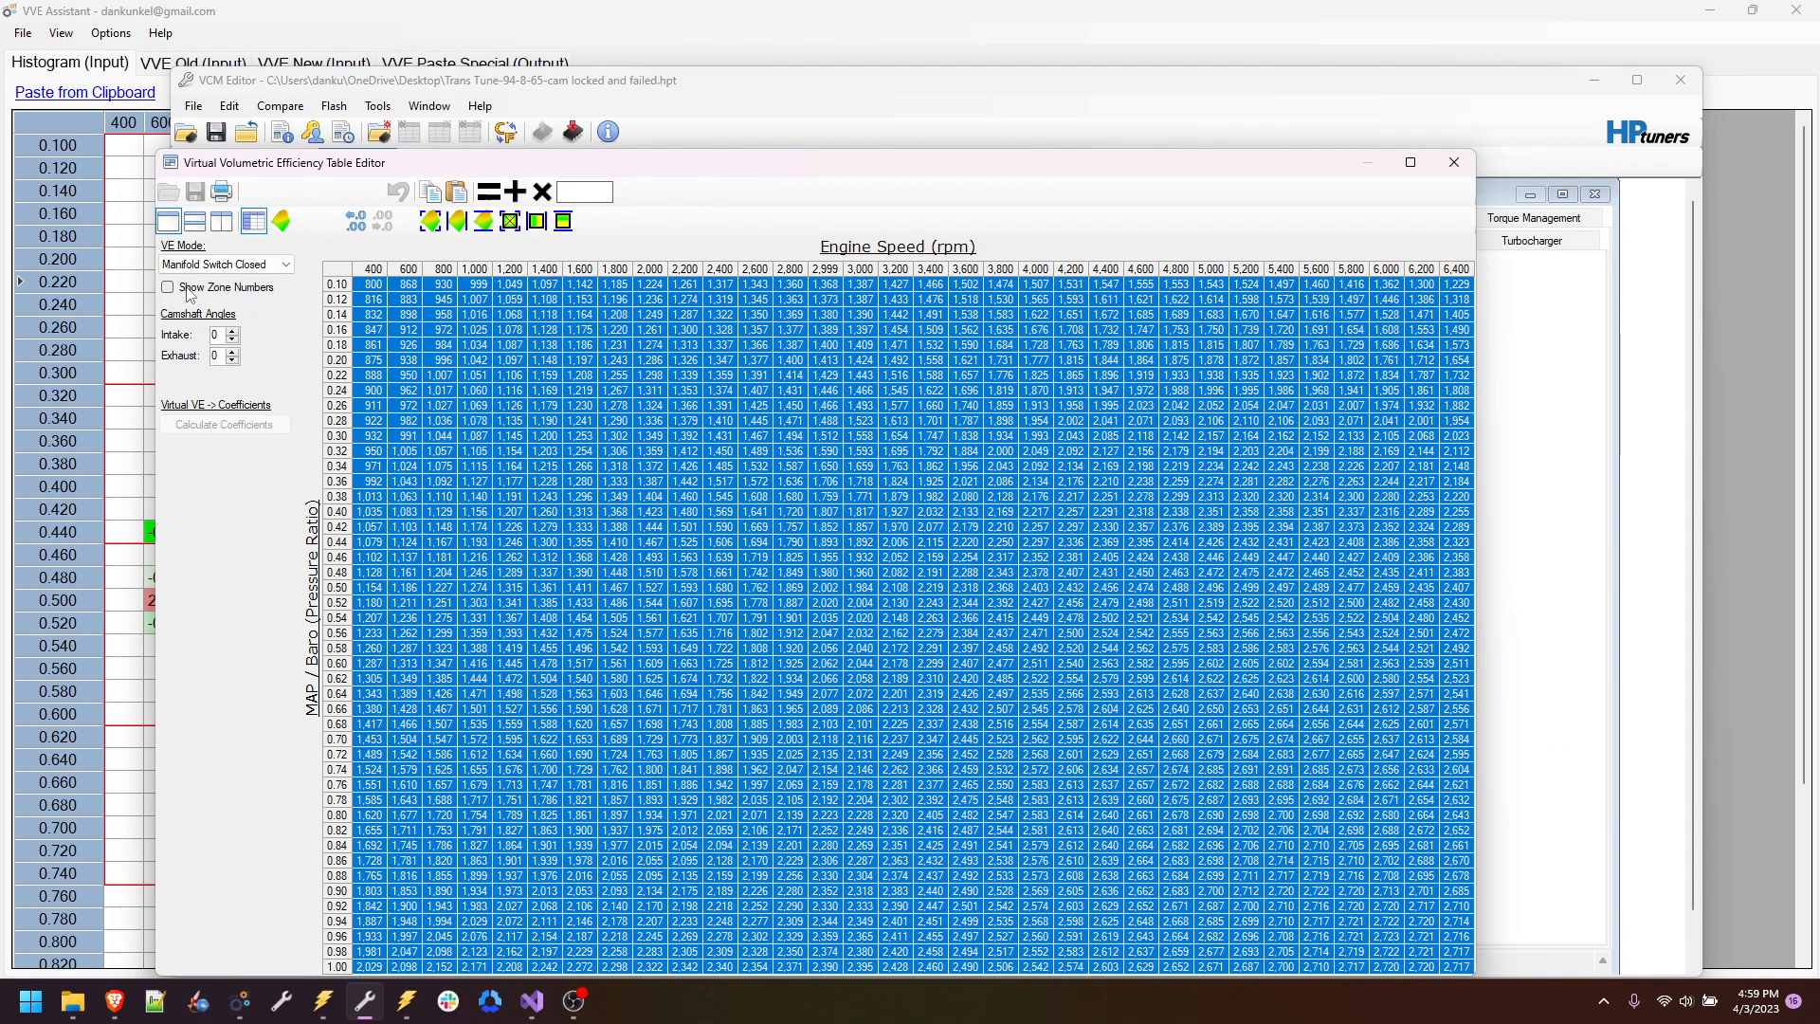
right_click(337, 275)
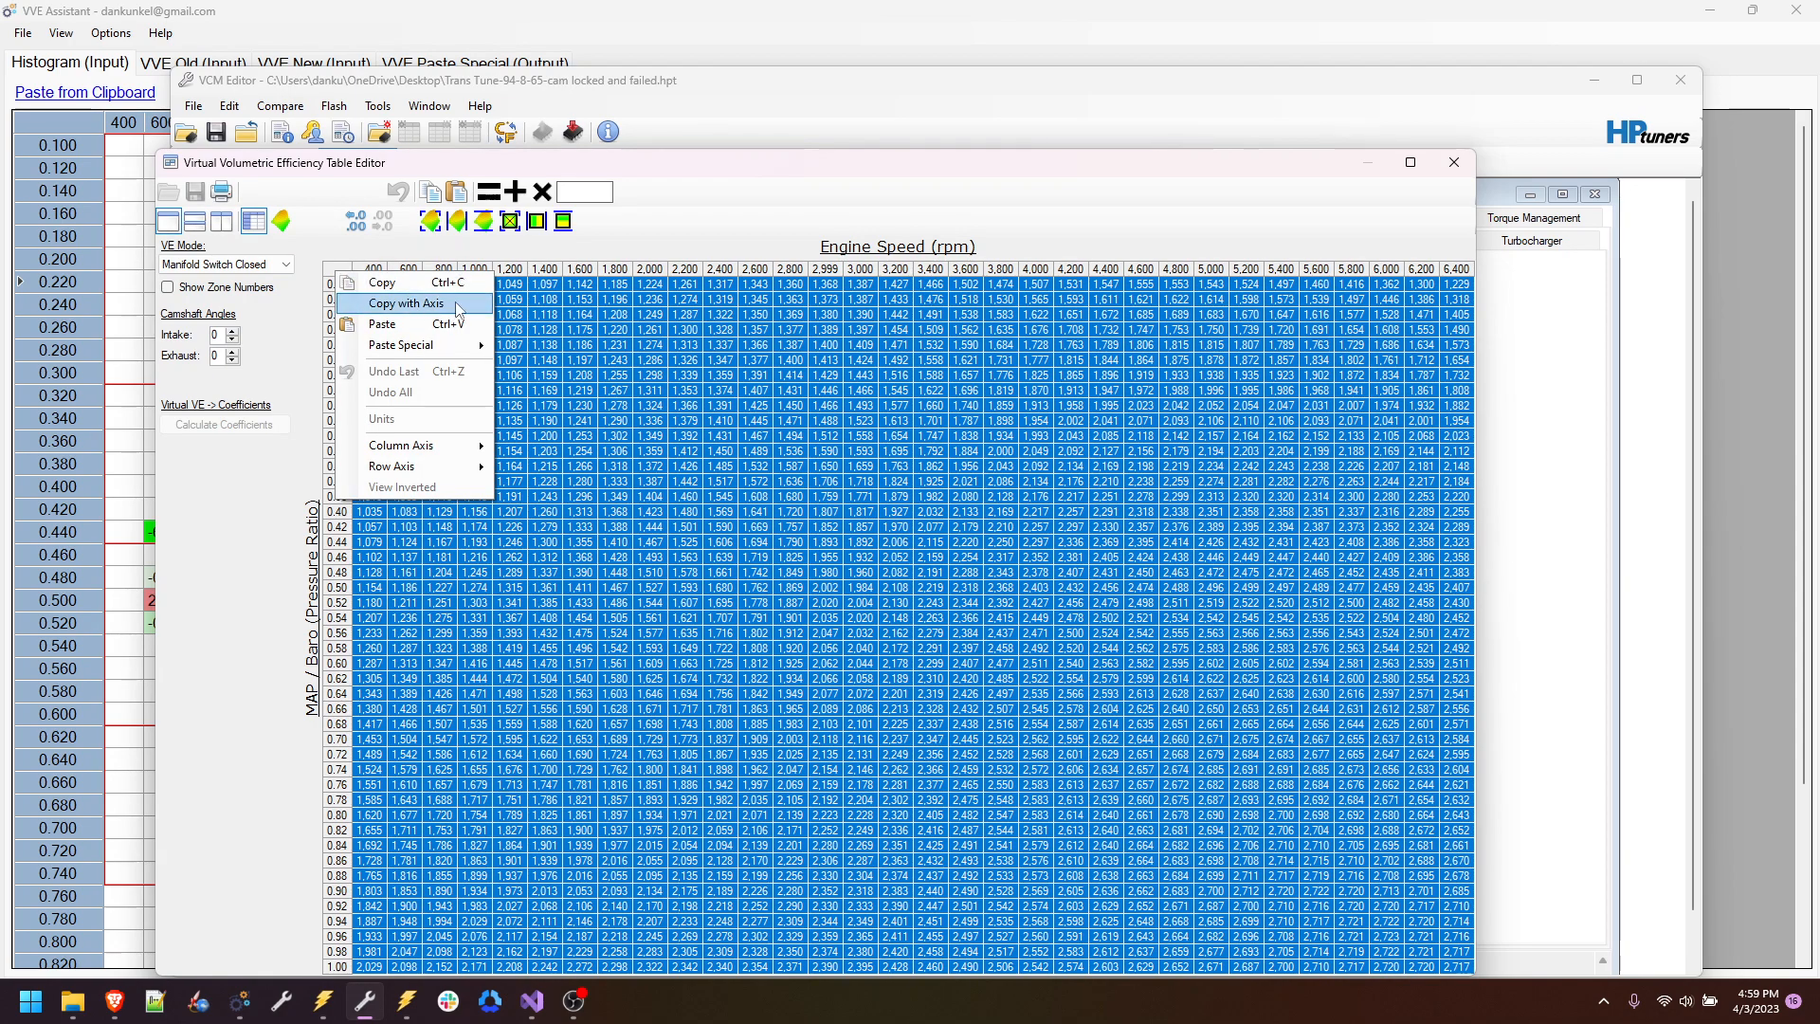
click(458, 305)
Step: Switch to VVE Assistant and paste the copied efficiency table into both VVE Old (Input) and VVE New (Input)
click(269, 11)
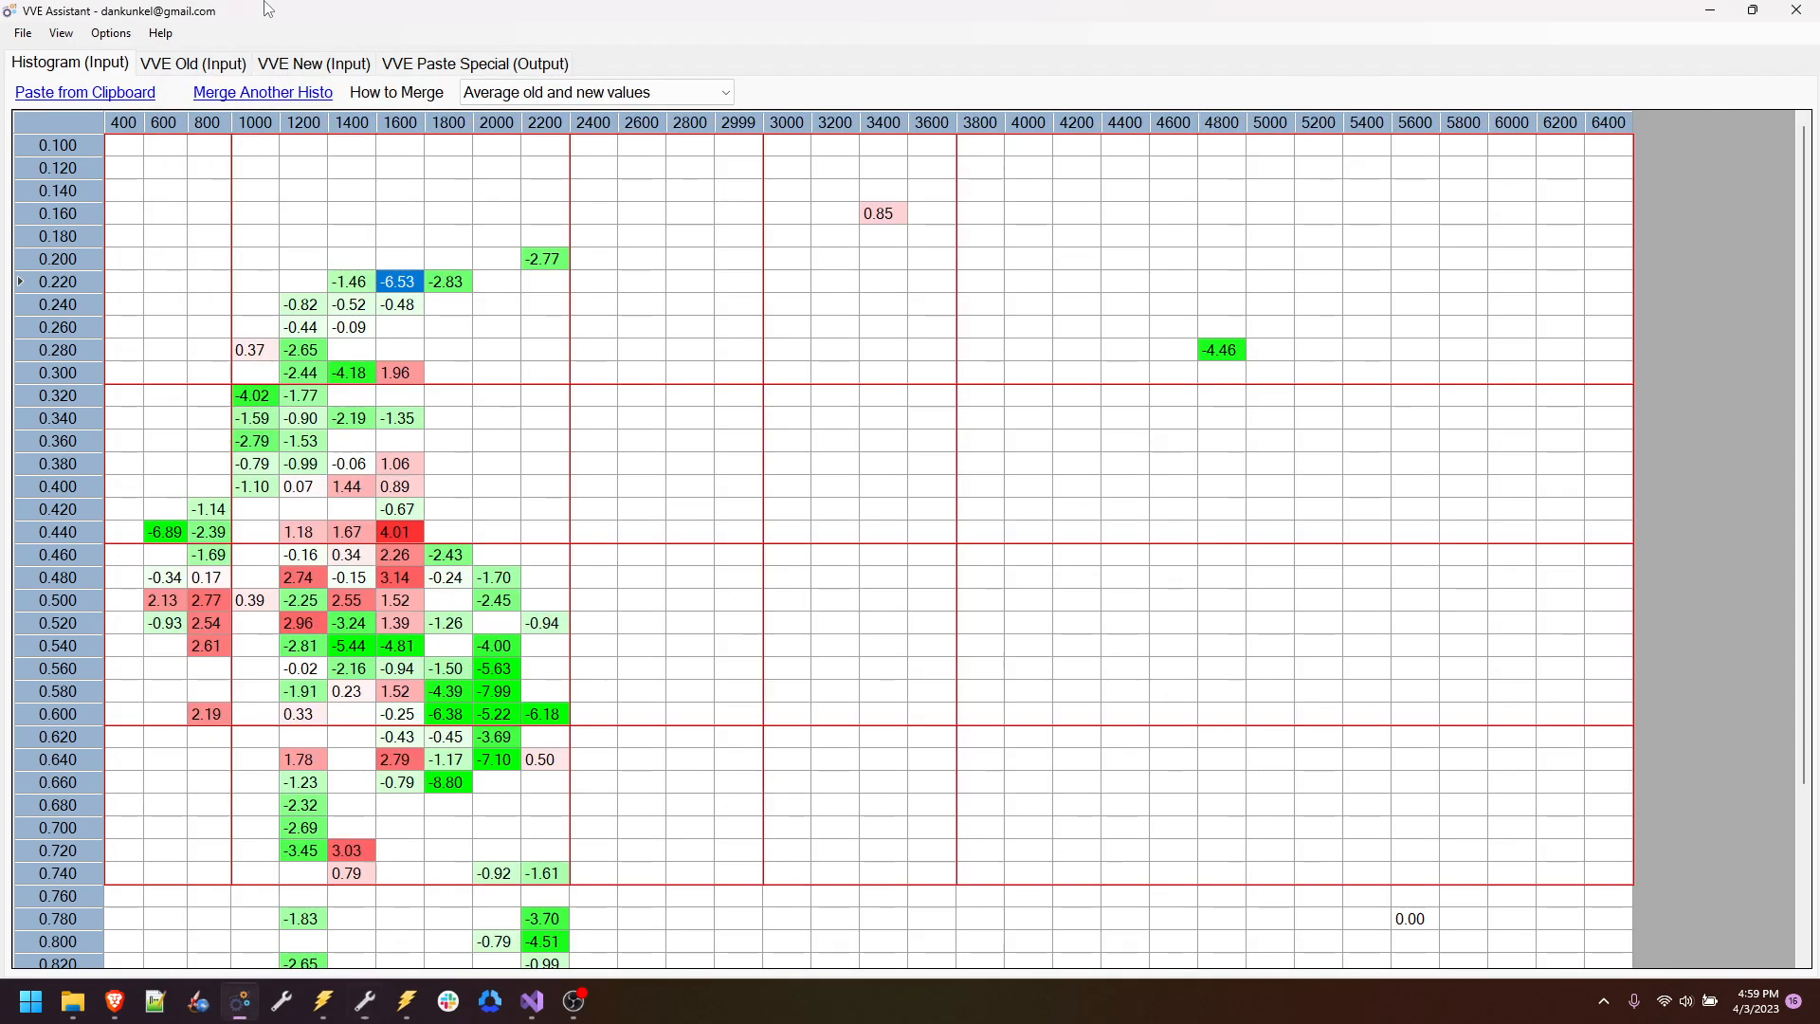
click(171, 66)
click(90, 92)
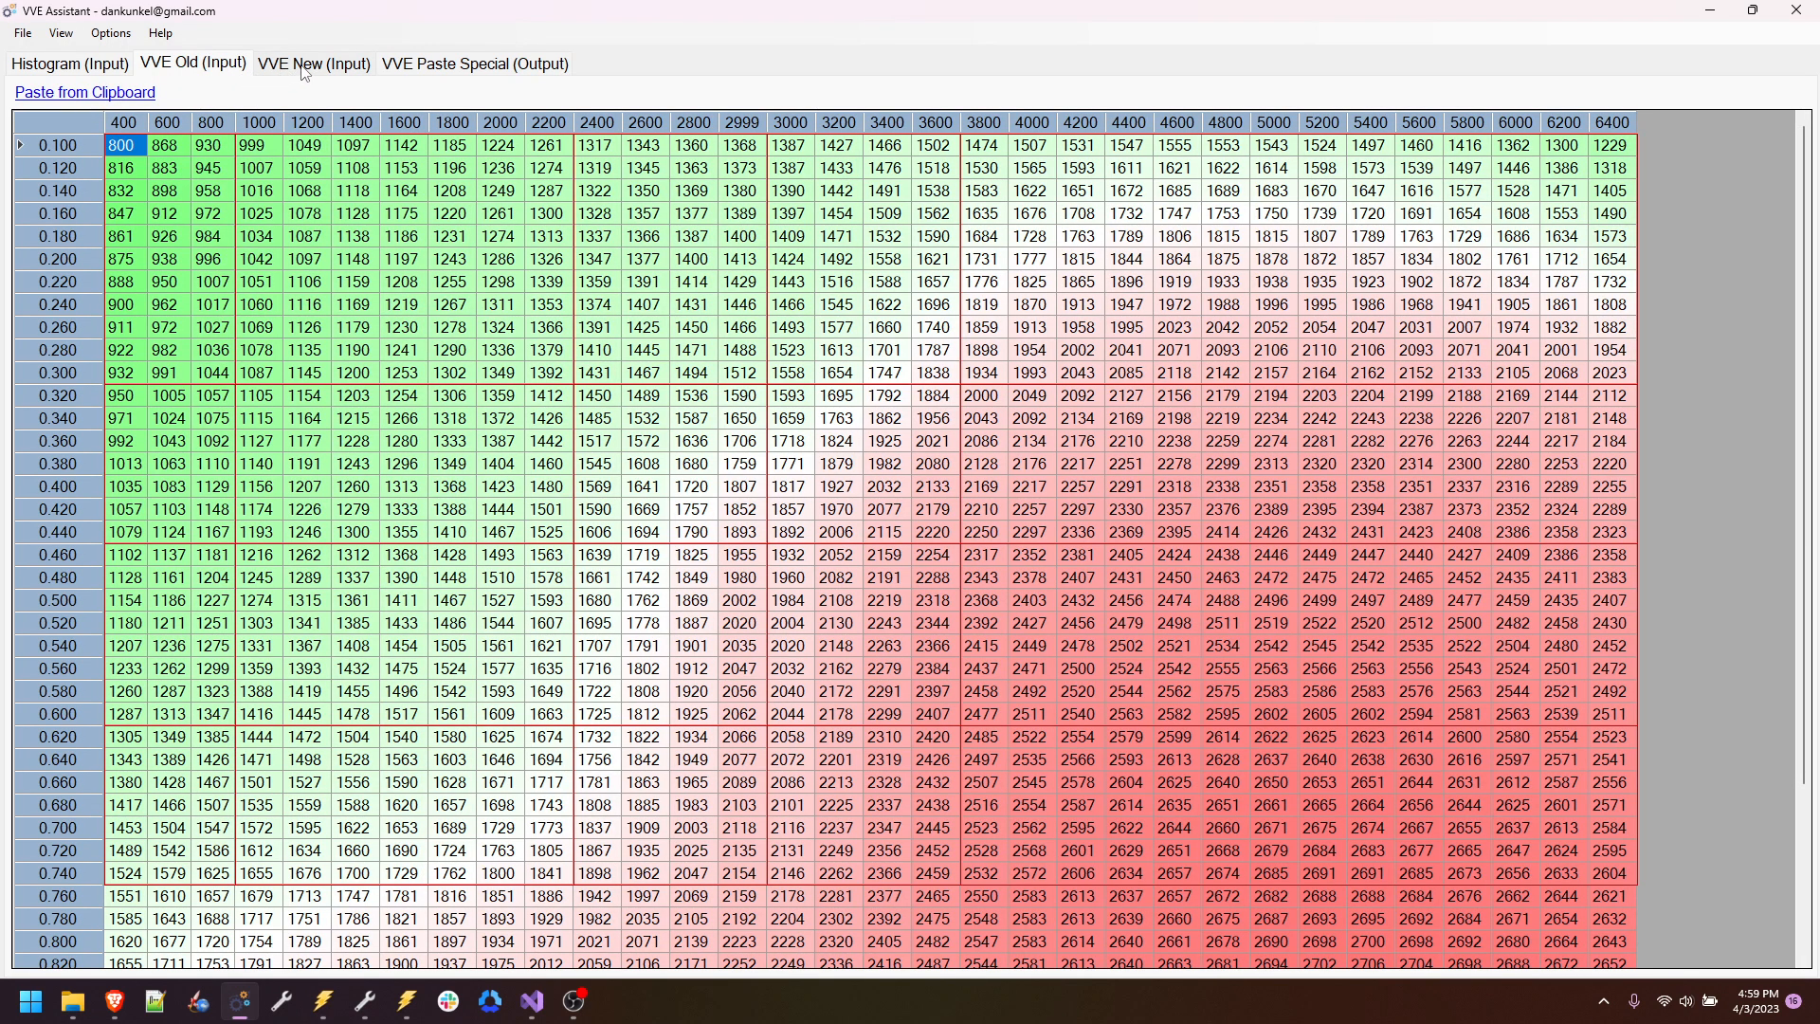
click(305, 67)
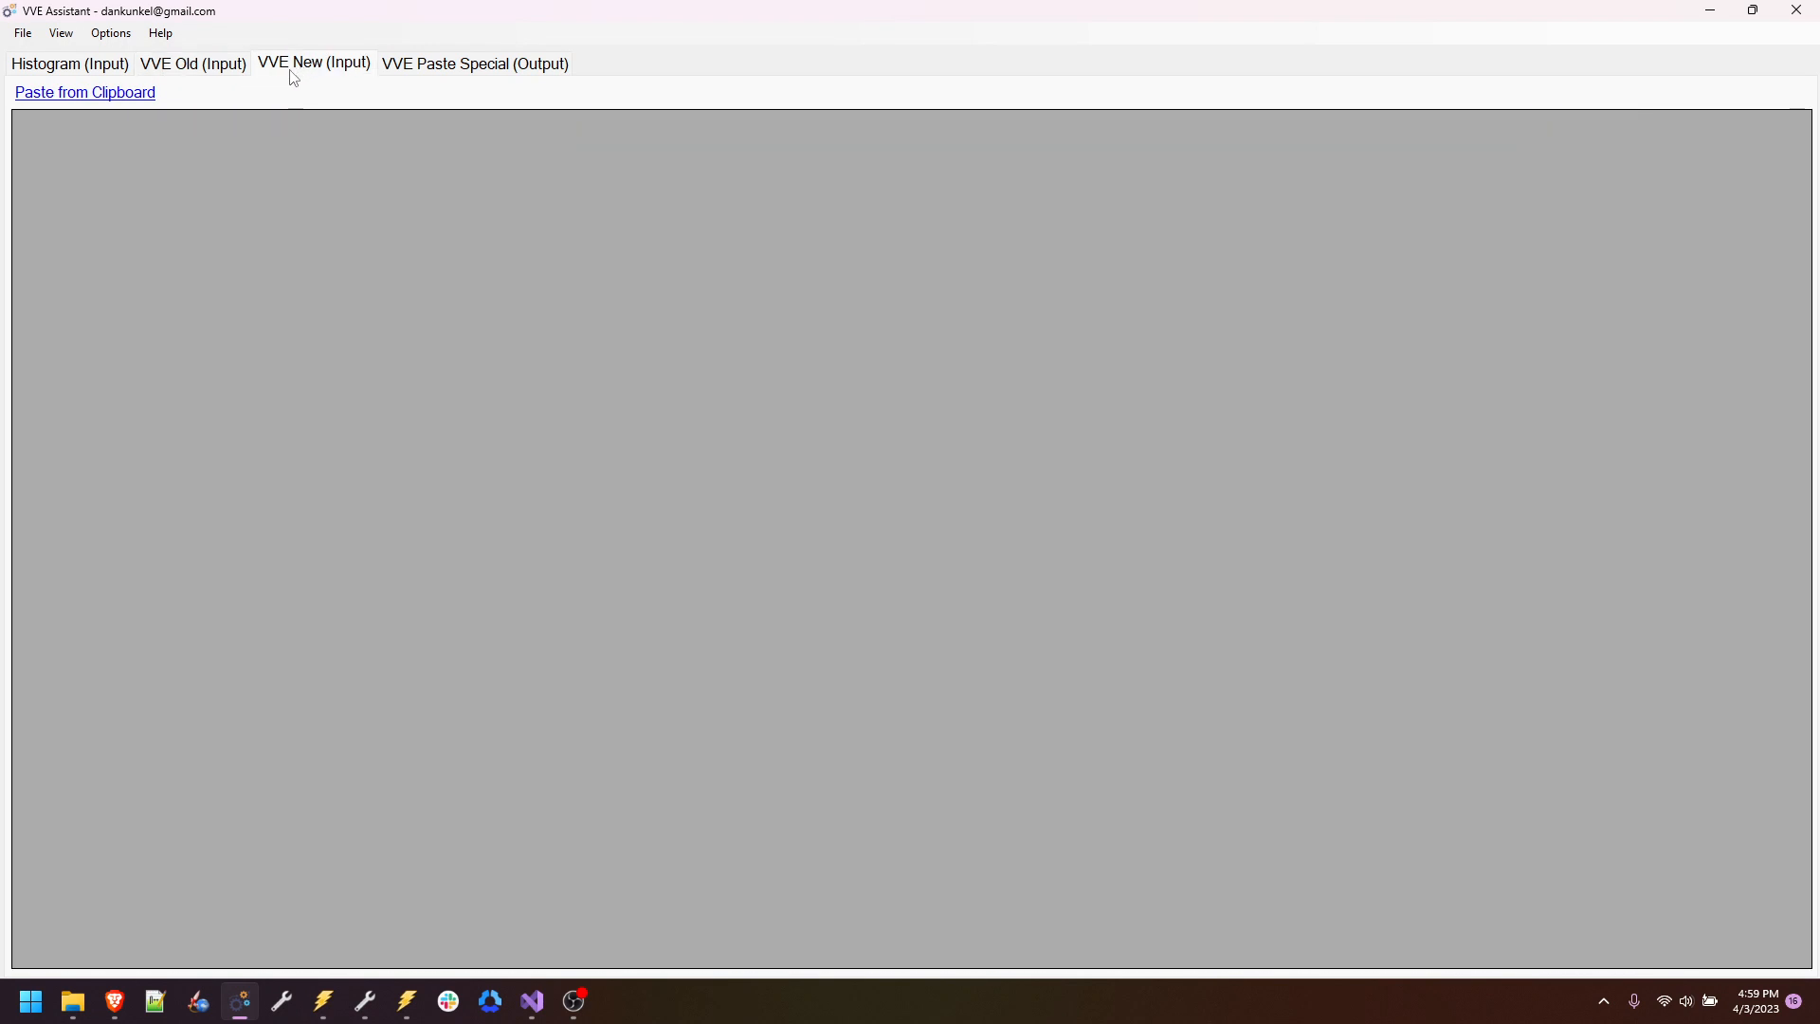
click(106, 92)
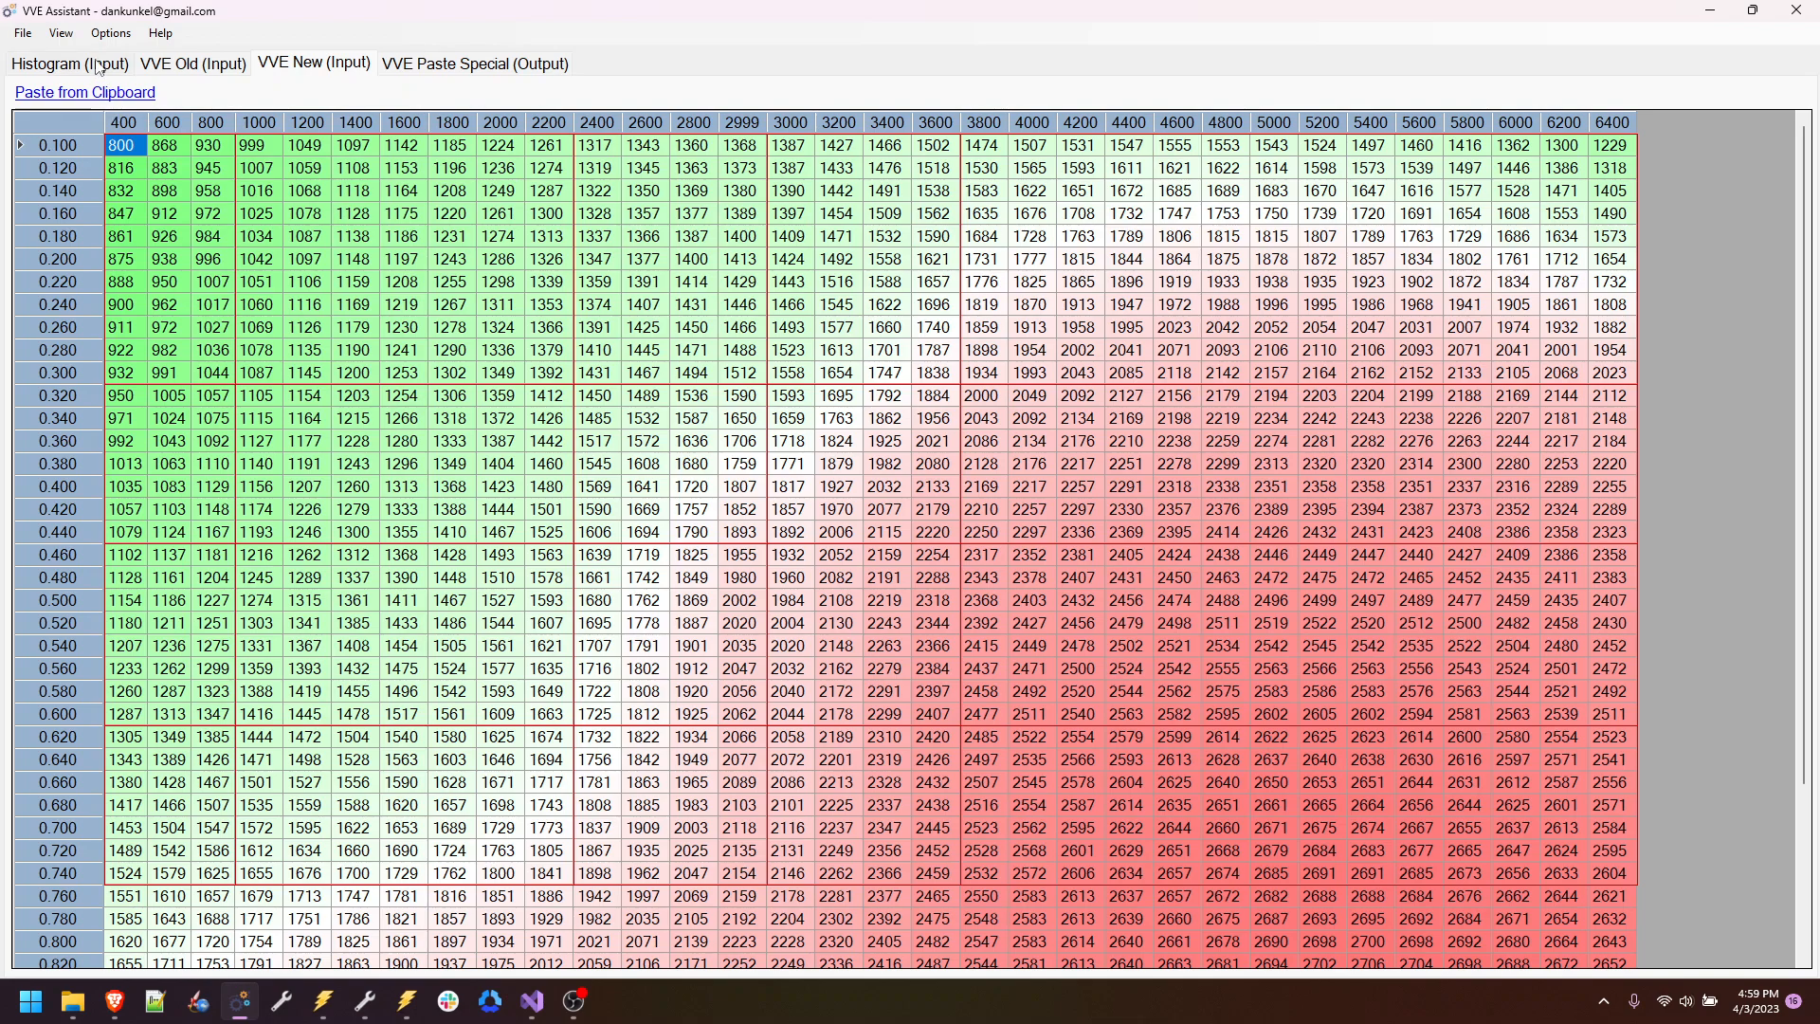
Step: Switch to VCM Editor, try multiplying the VVE cells from 400 to 1,800 rpm by 1.05 and calculating coefficients, and close the table editor
click(87, 65)
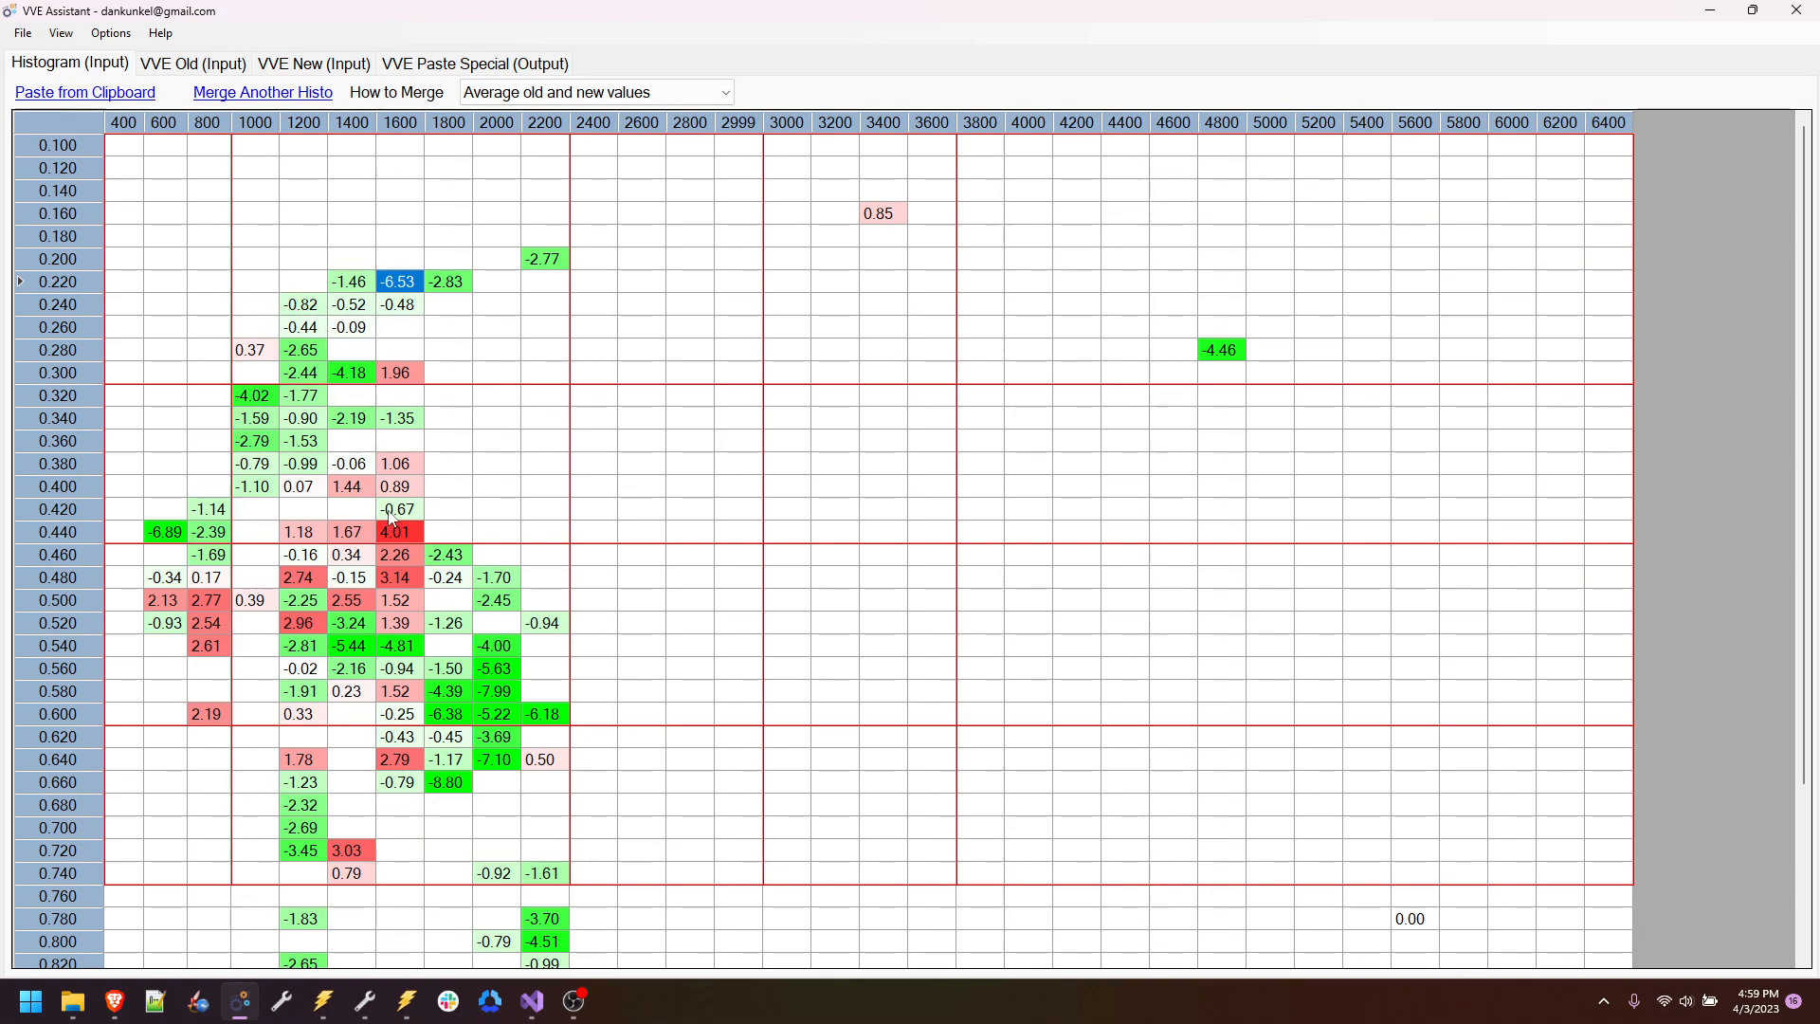
click(365, 1001)
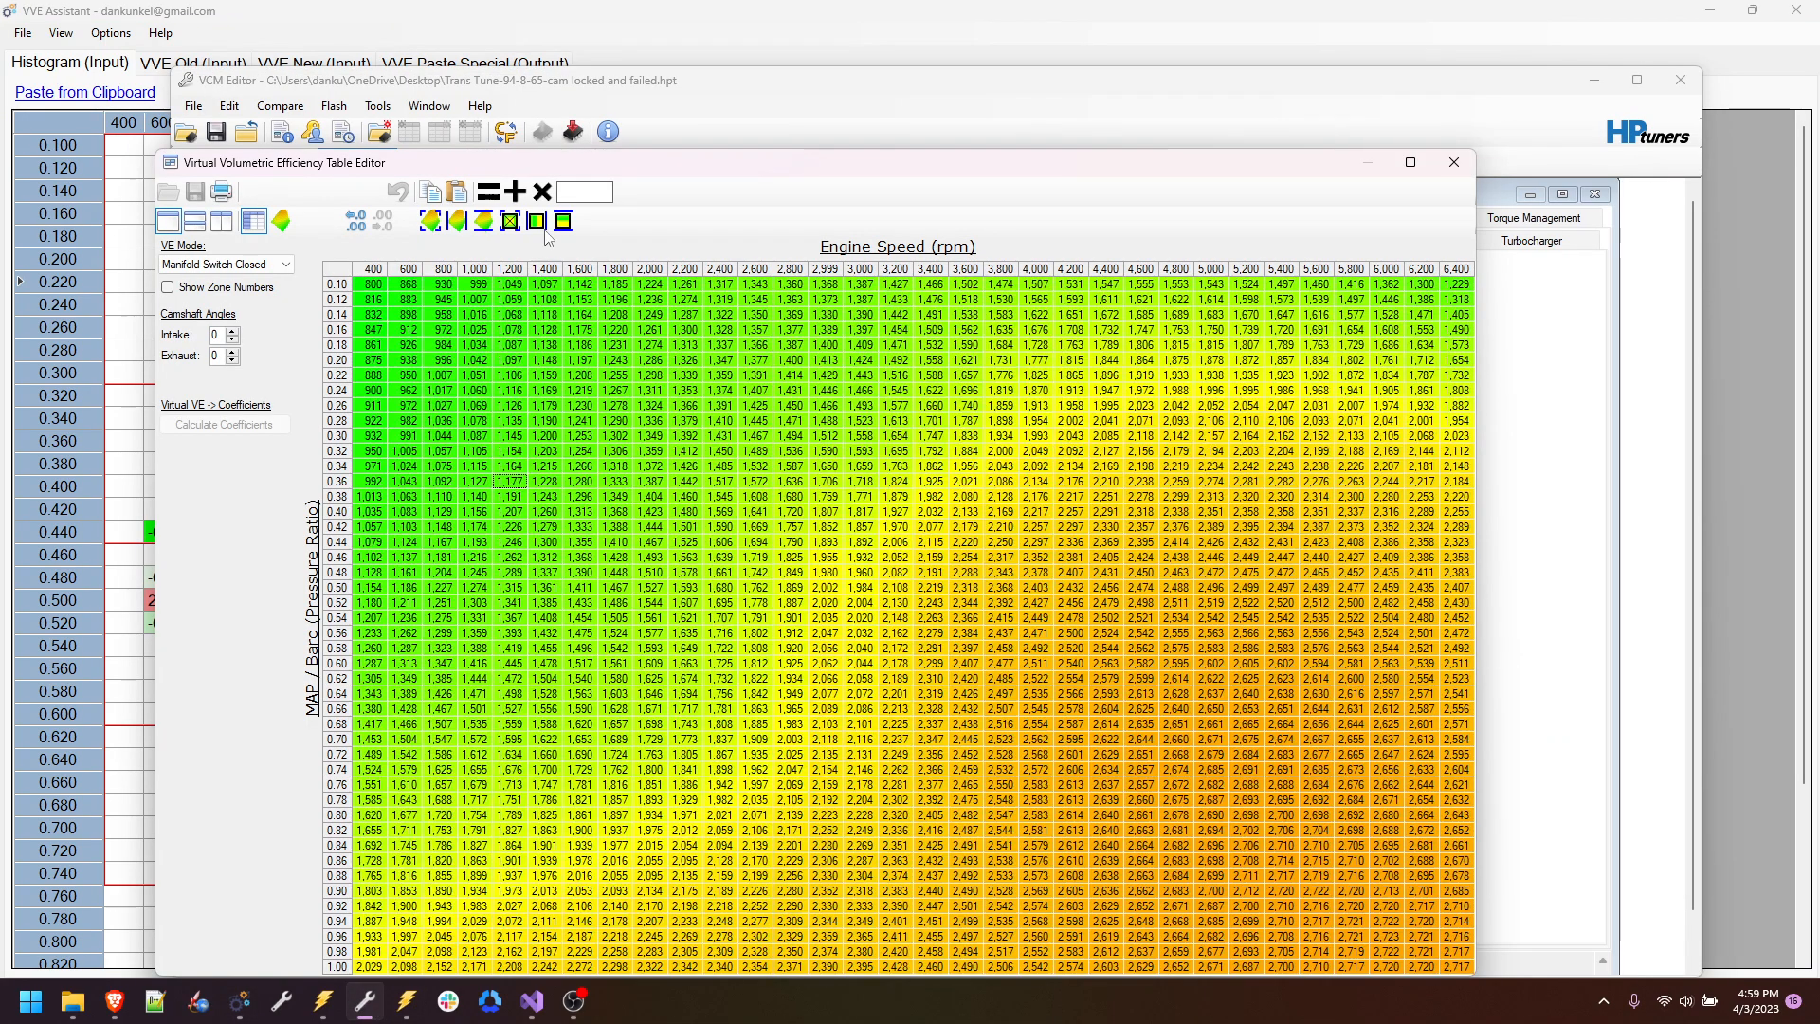
double_click(592, 166)
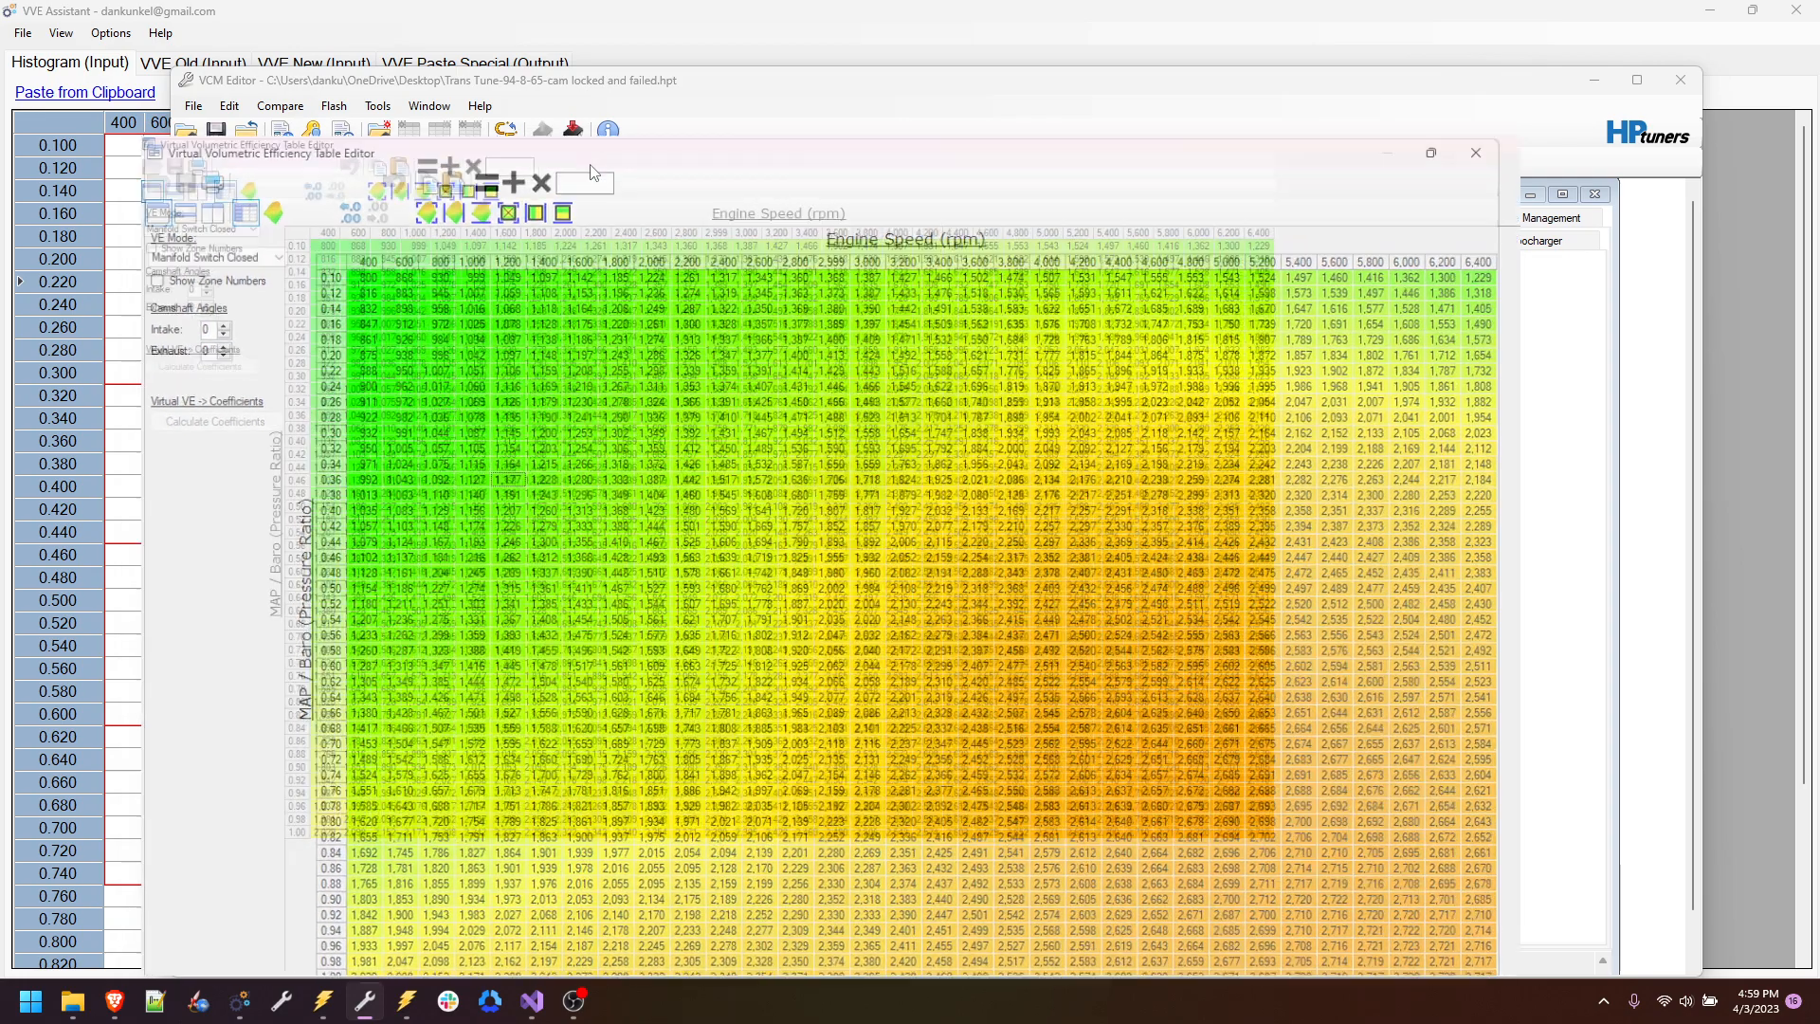
drag(218, 129, 459, 811)
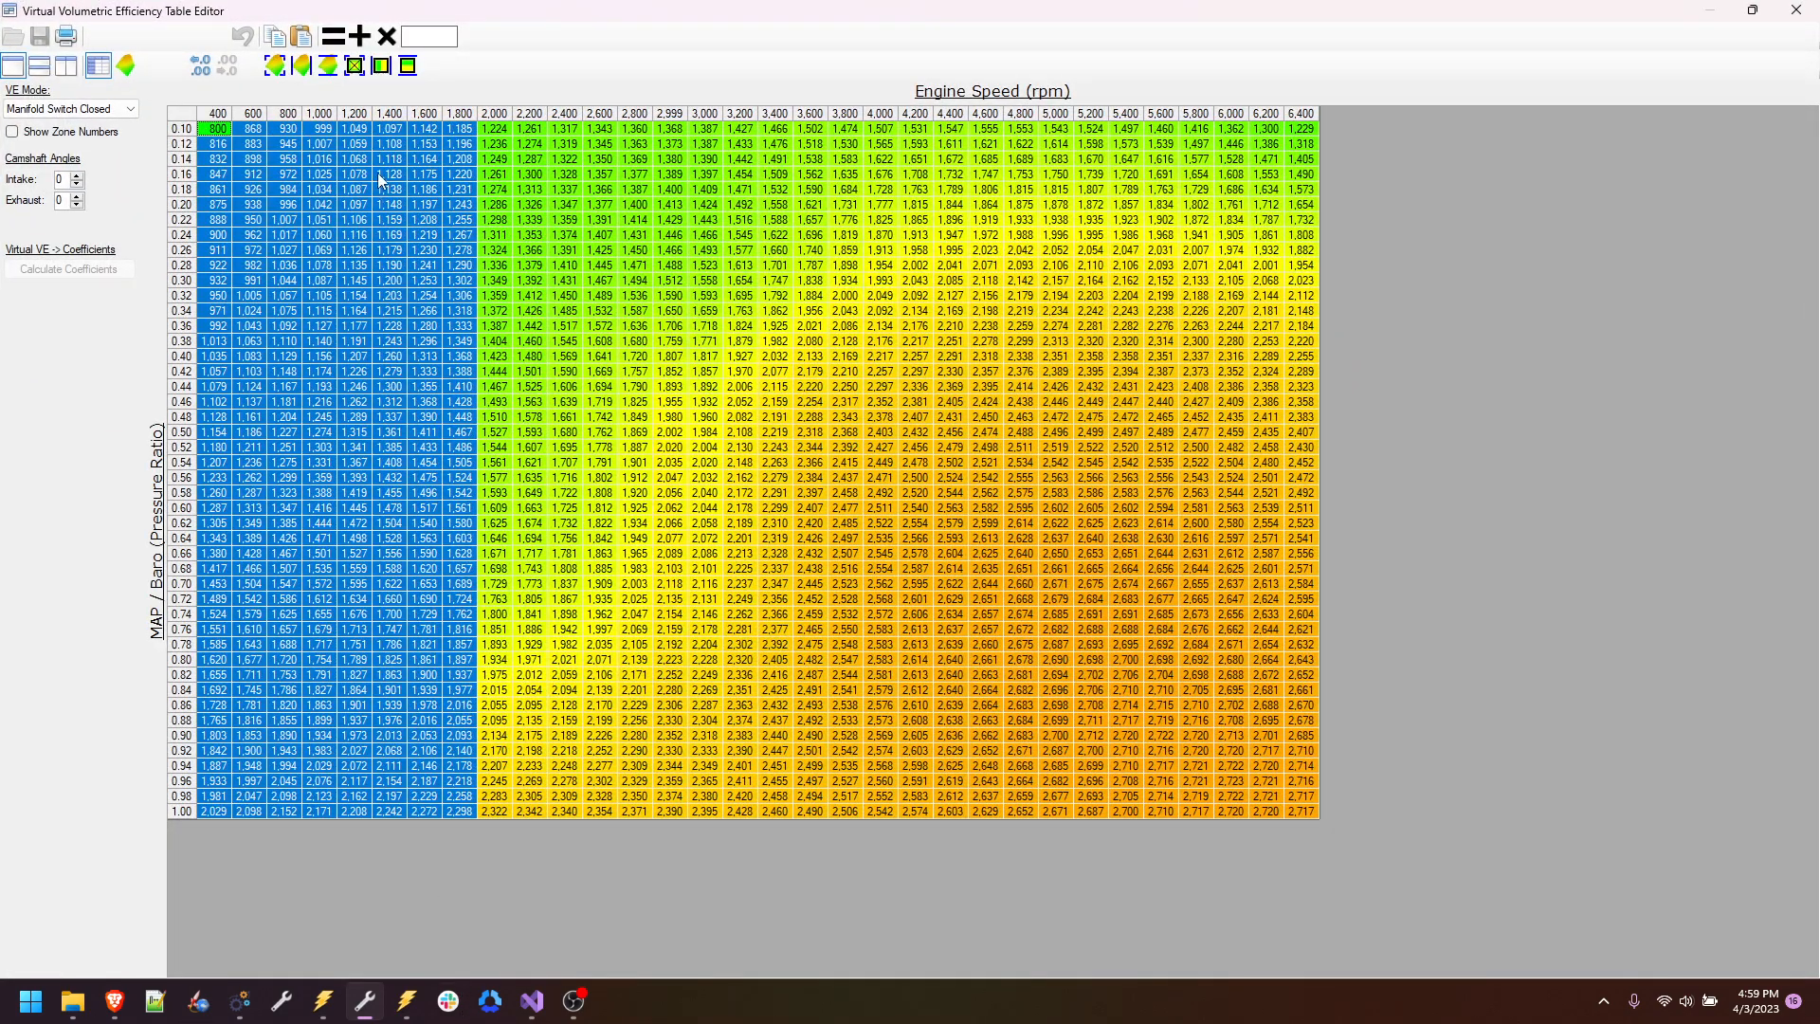
click(438, 34)
text(1.05)
click(386, 36)
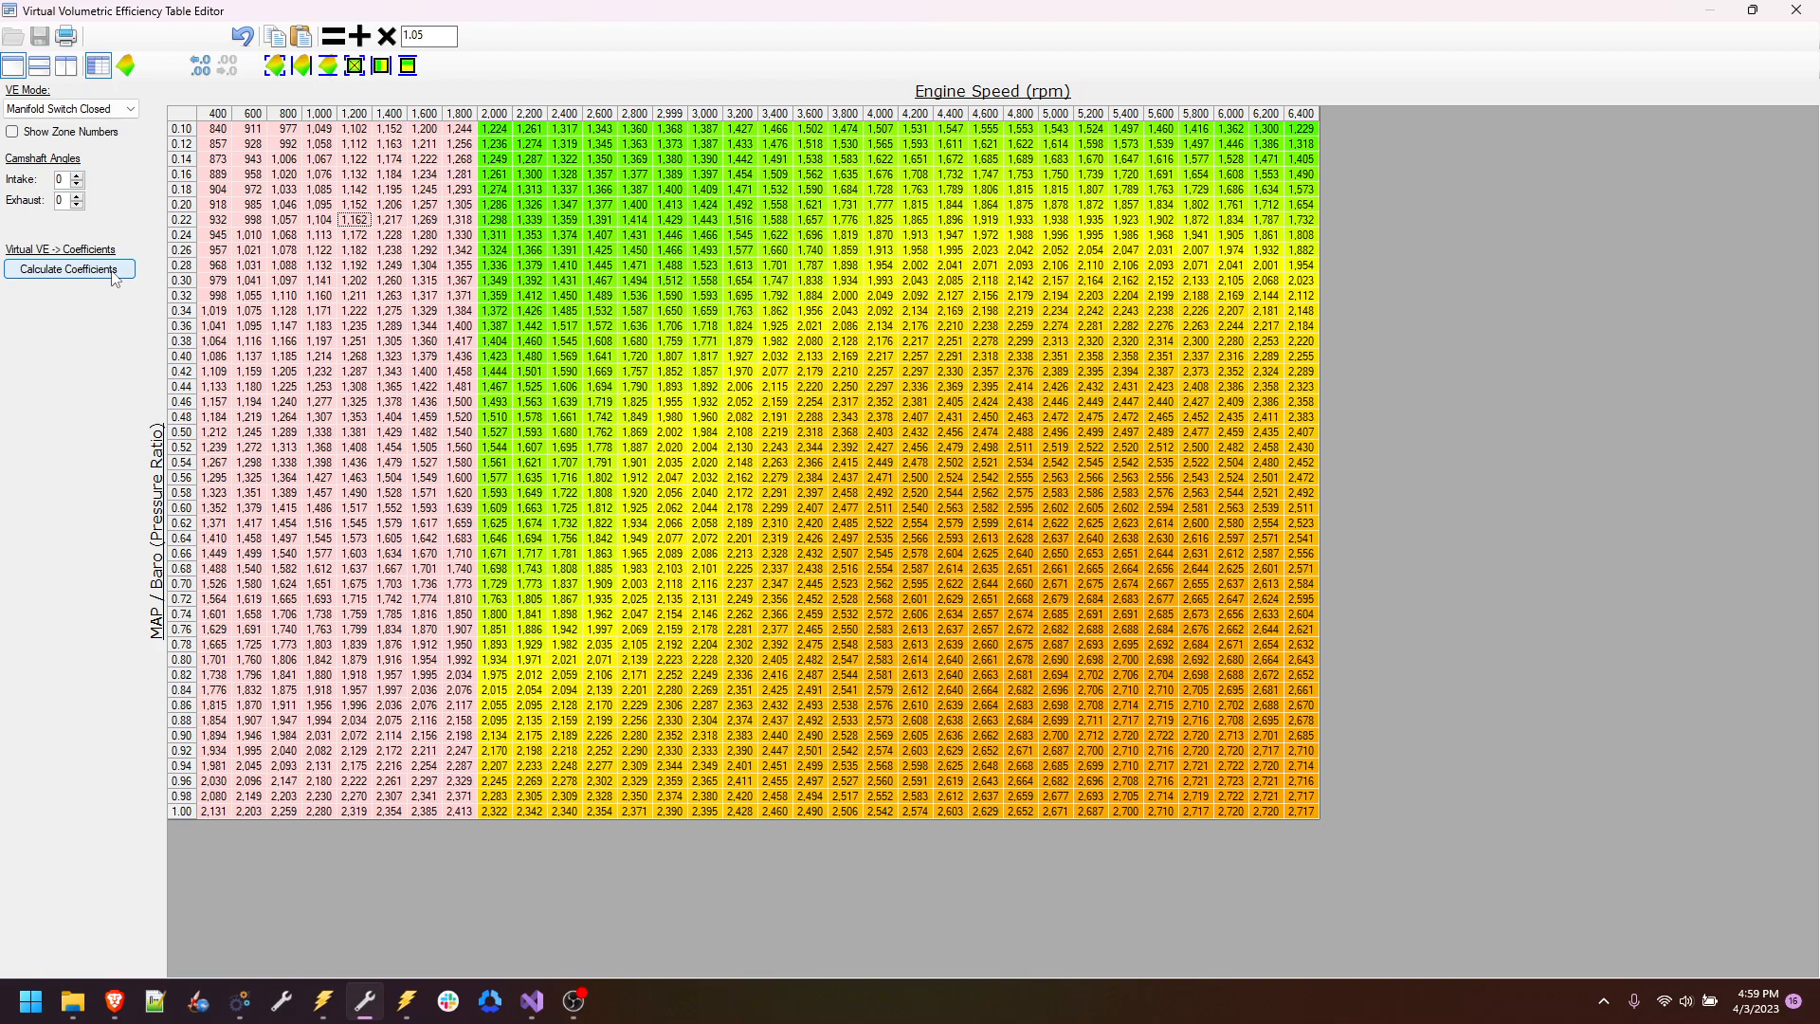
click(112, 272)
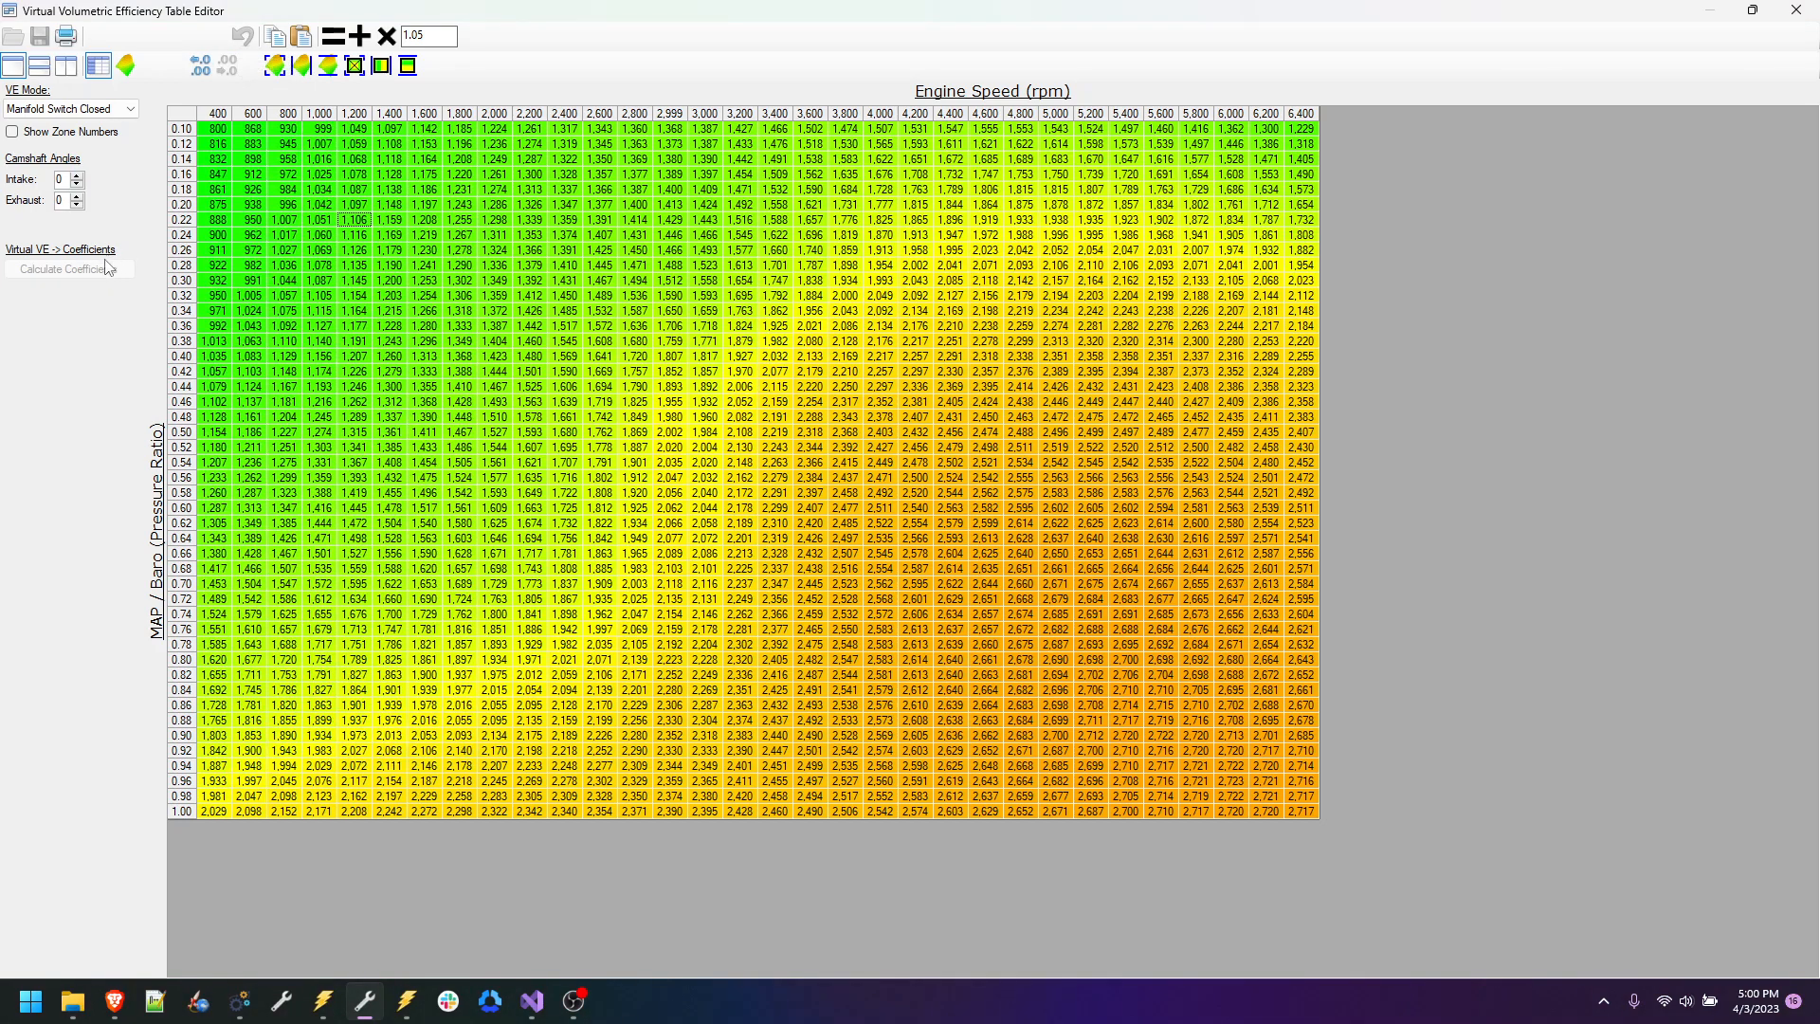
click(1796, 9)
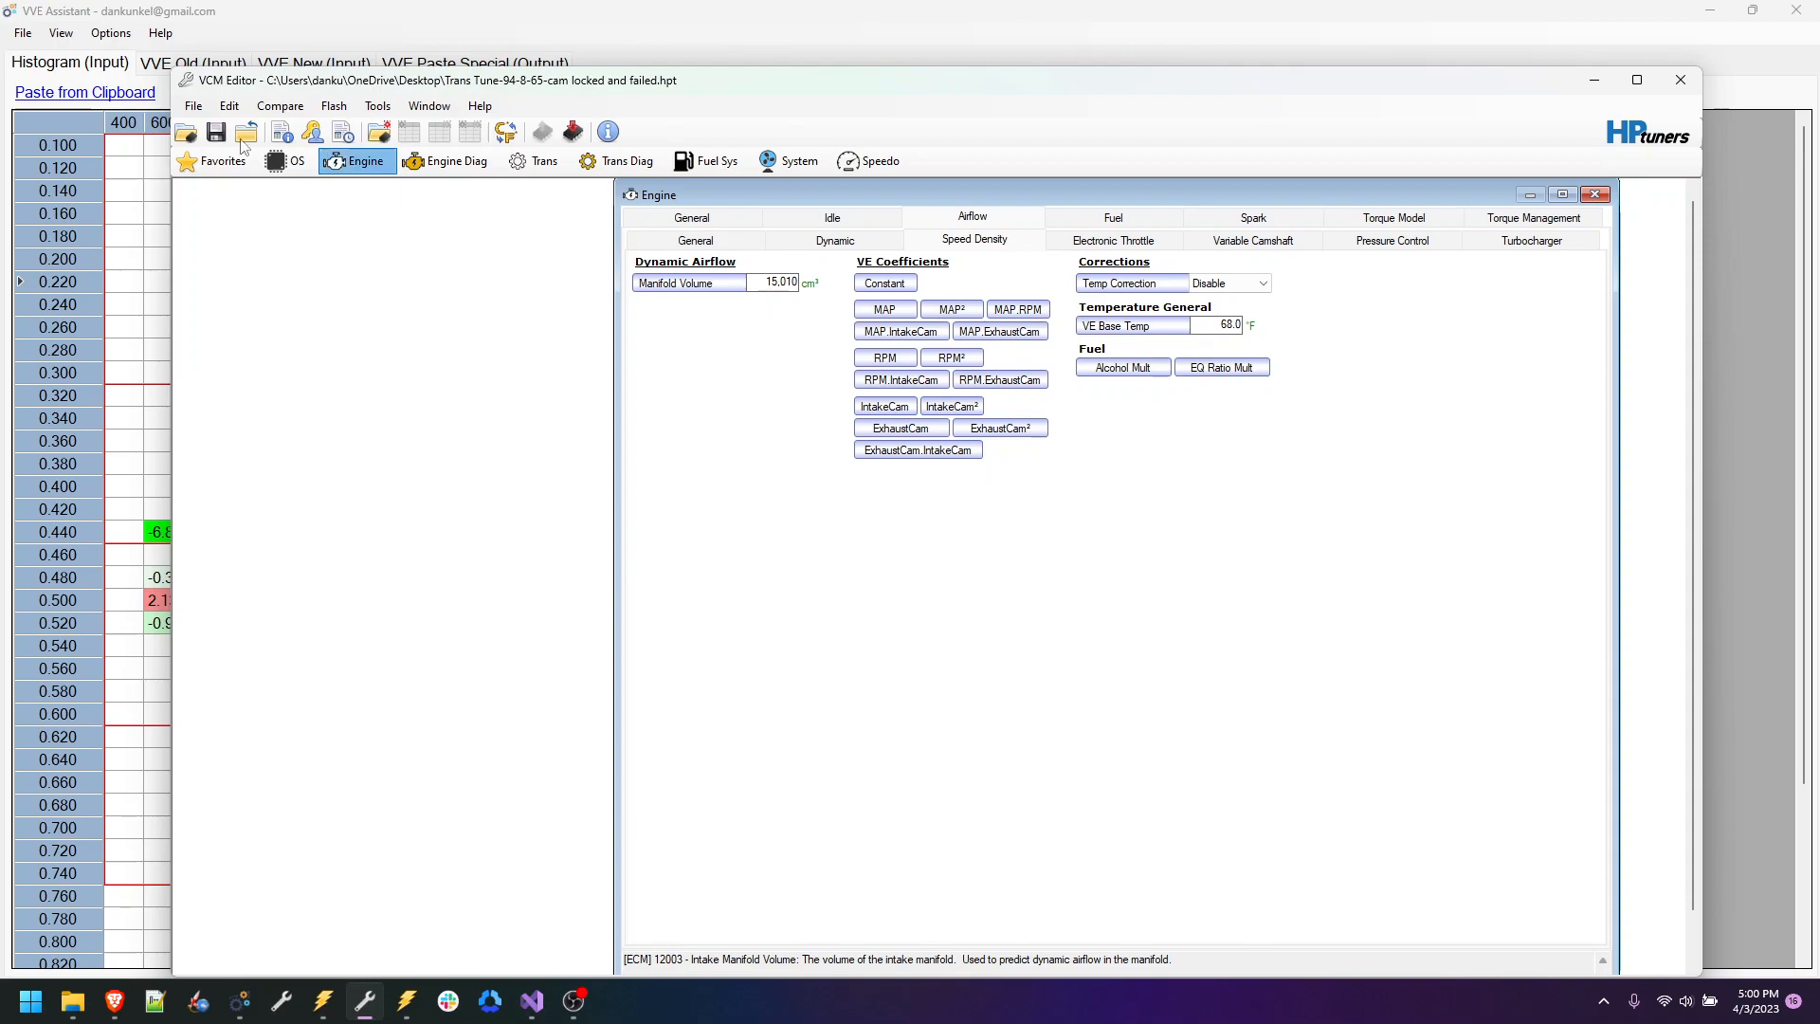
Step: Switch to VVE Assistant, review the Histogram, VVE Old and VVE New input tables, and open VVE Paste Special (Output)
click(110, 93)
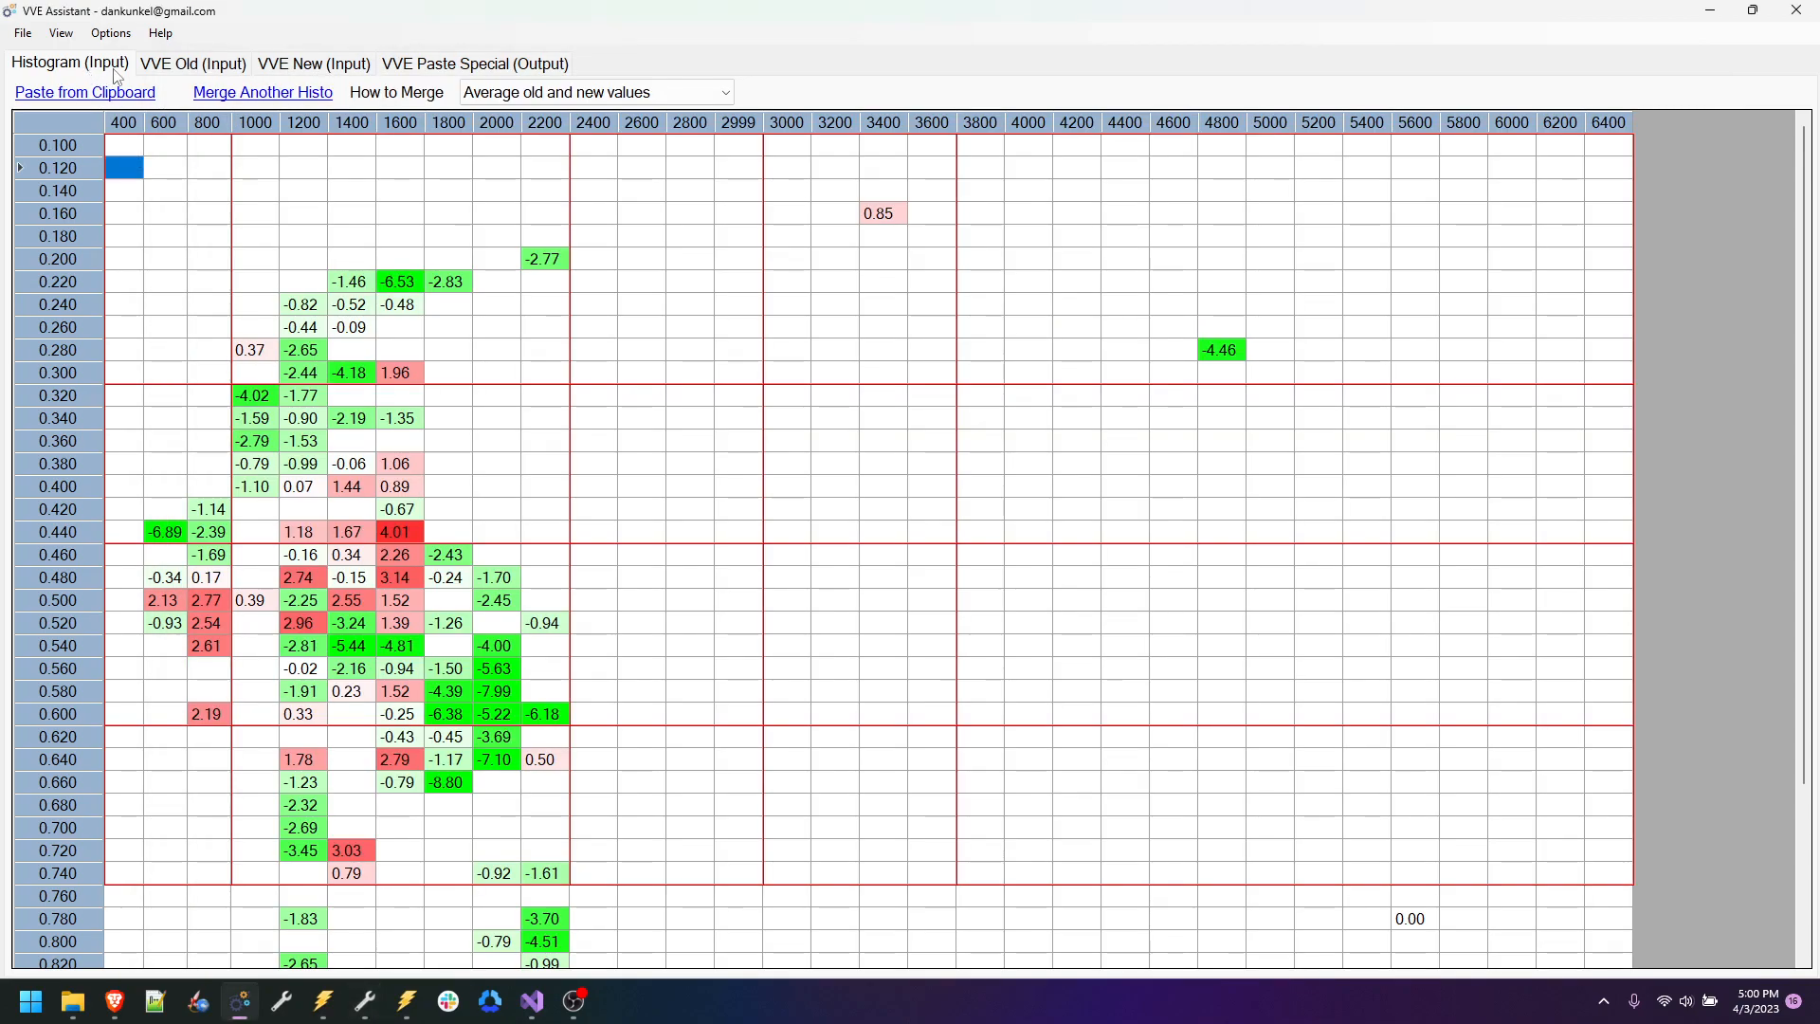
drag(208, 350, 537, 726)
click(202, 71)
drag(254, 259, 588, 648)
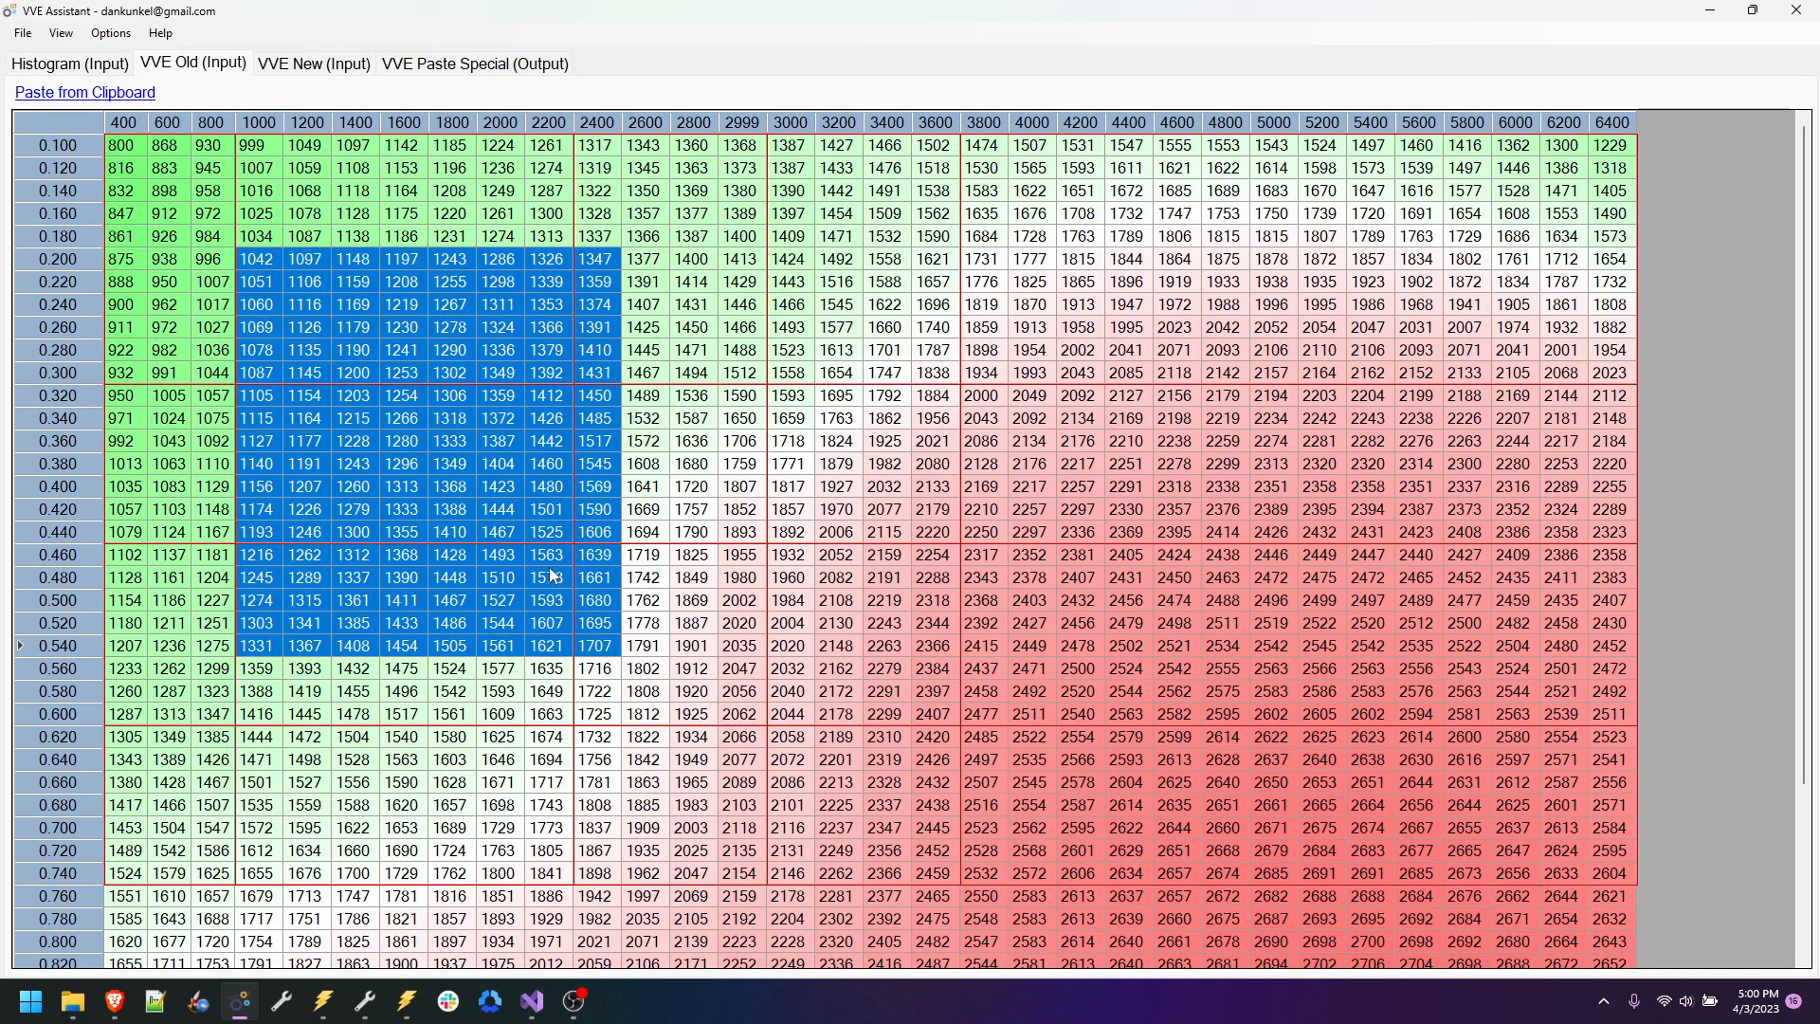
click(314, 63)
drag(258, 189, 644, 646)
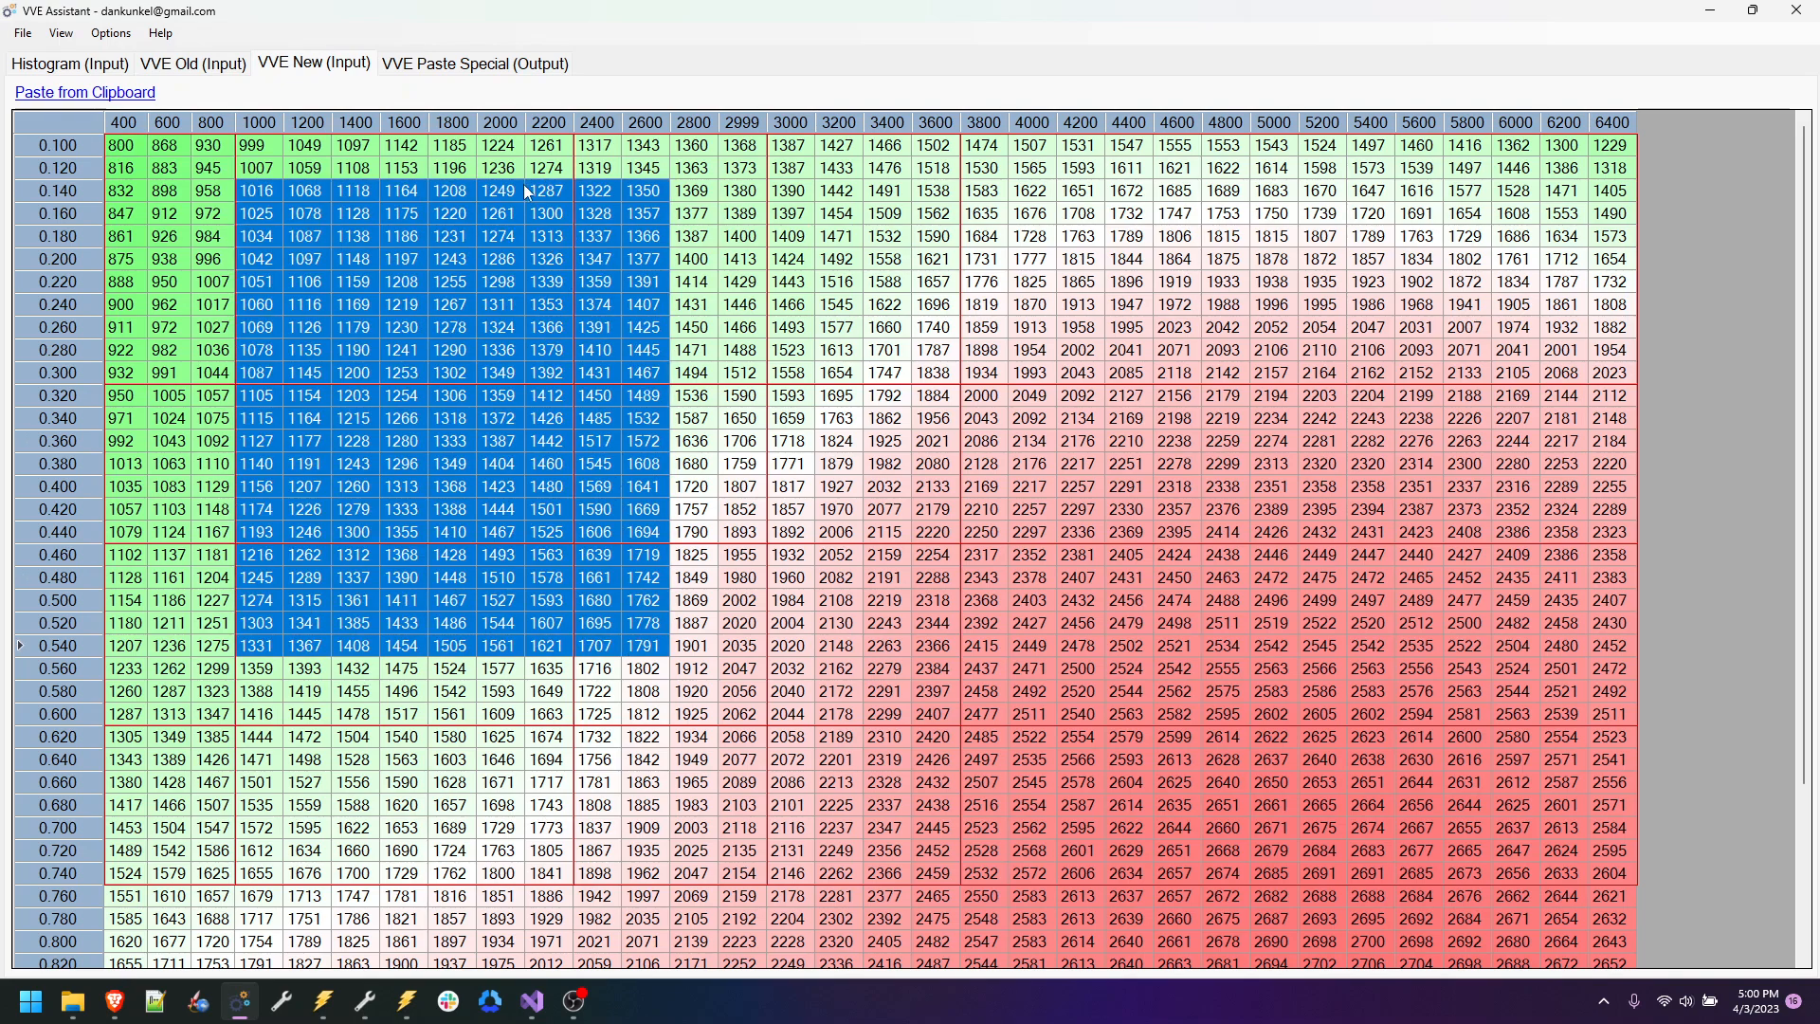
click(501, 71)
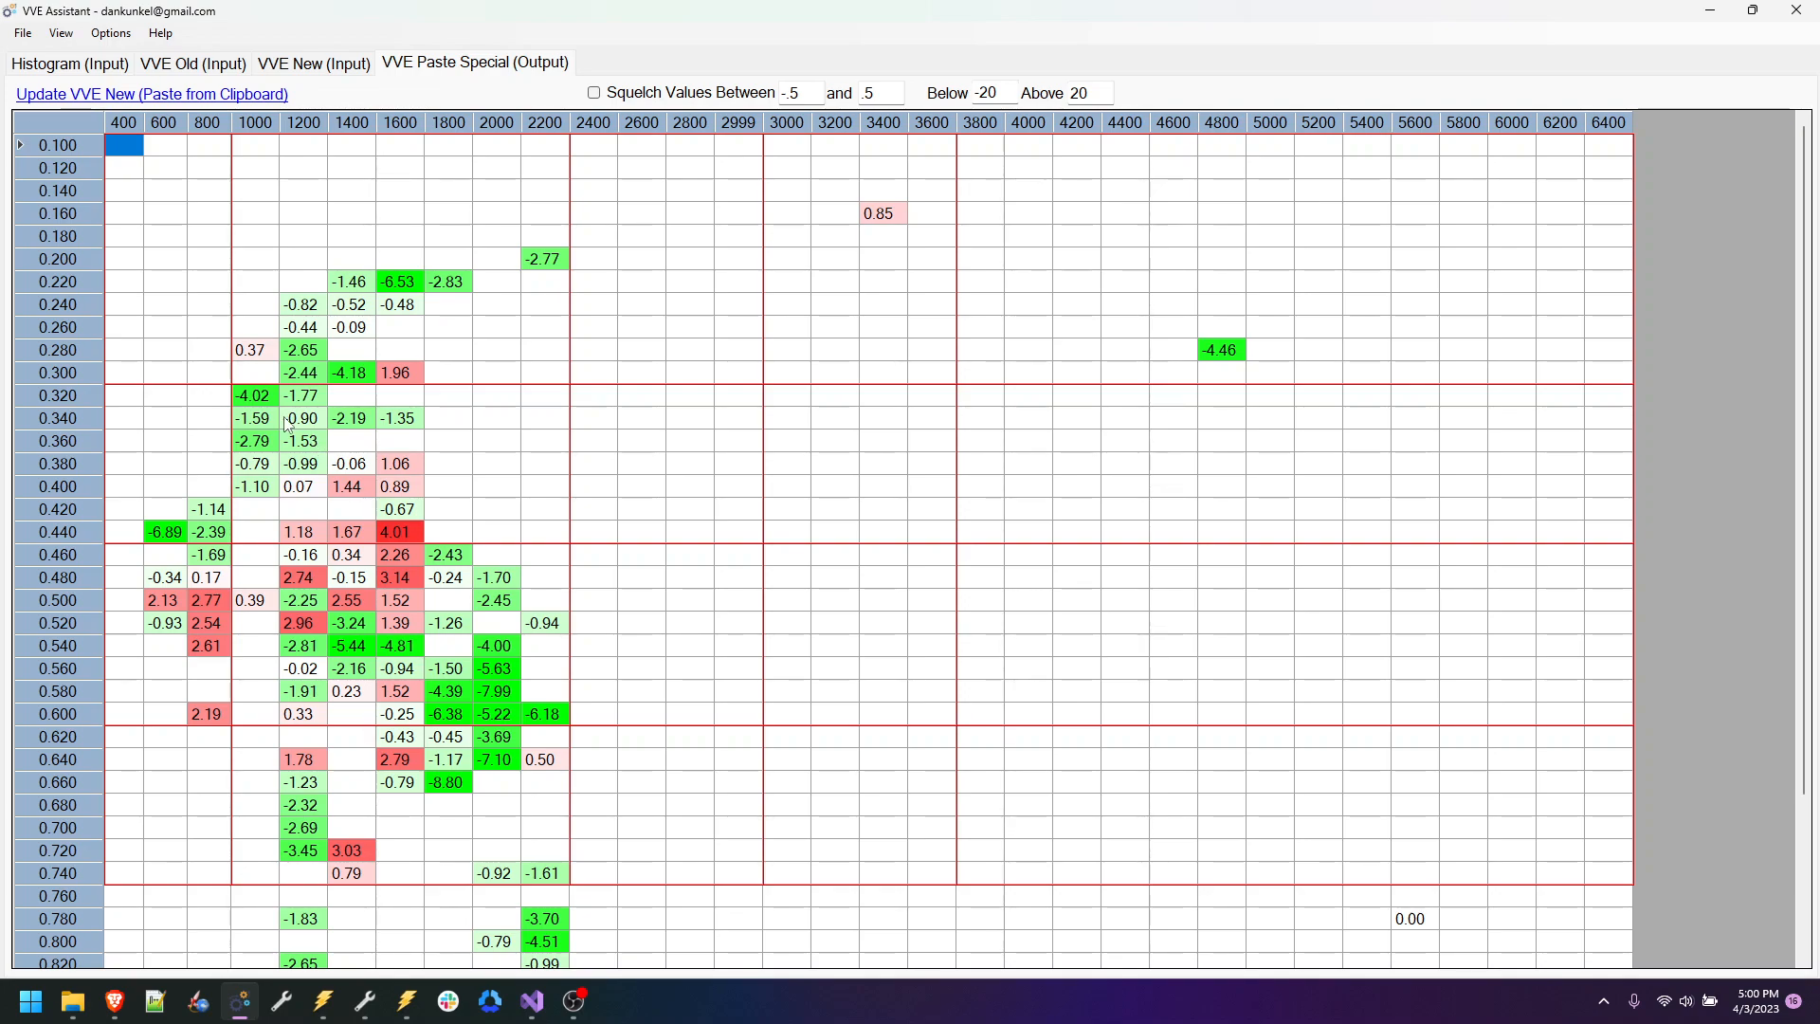
Step: Copy the whole Paste Special output without its axes, then switch to VCM Editor and open the Virtual Volumetric Efficiency table
click(78, 129)
right_click(215, 206)
click(237, 219)
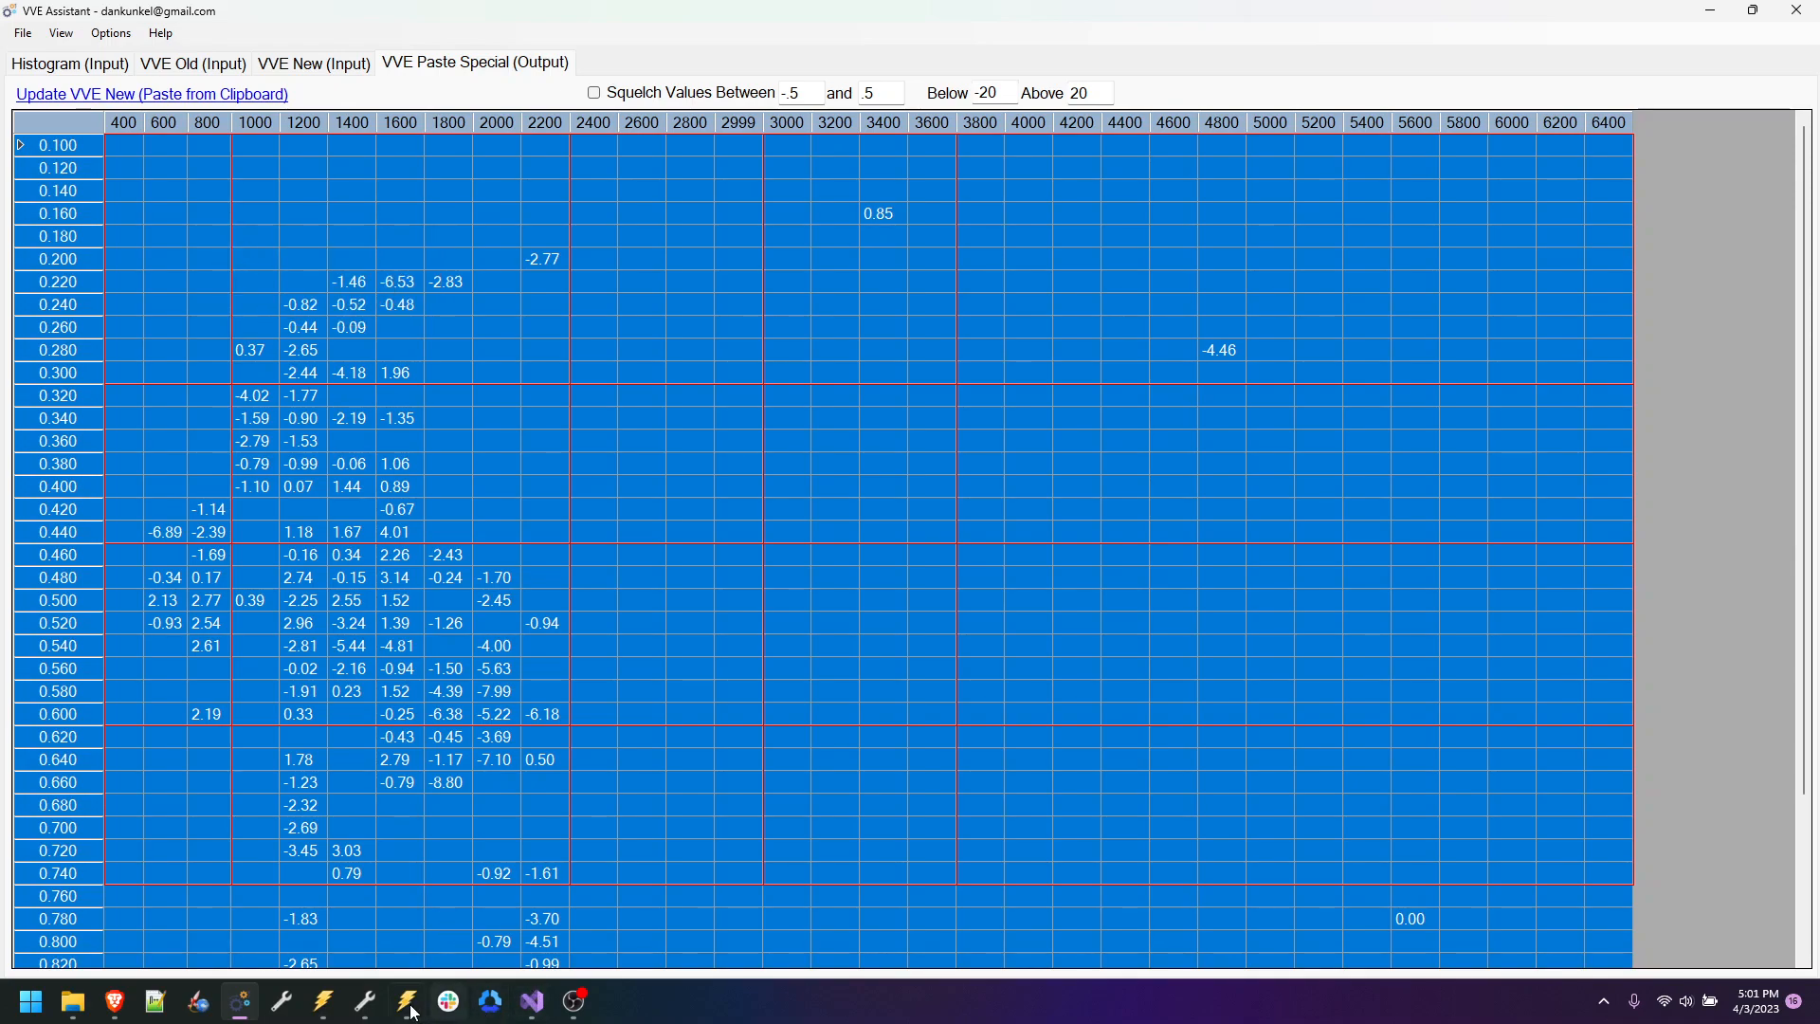
click(365, 1001)
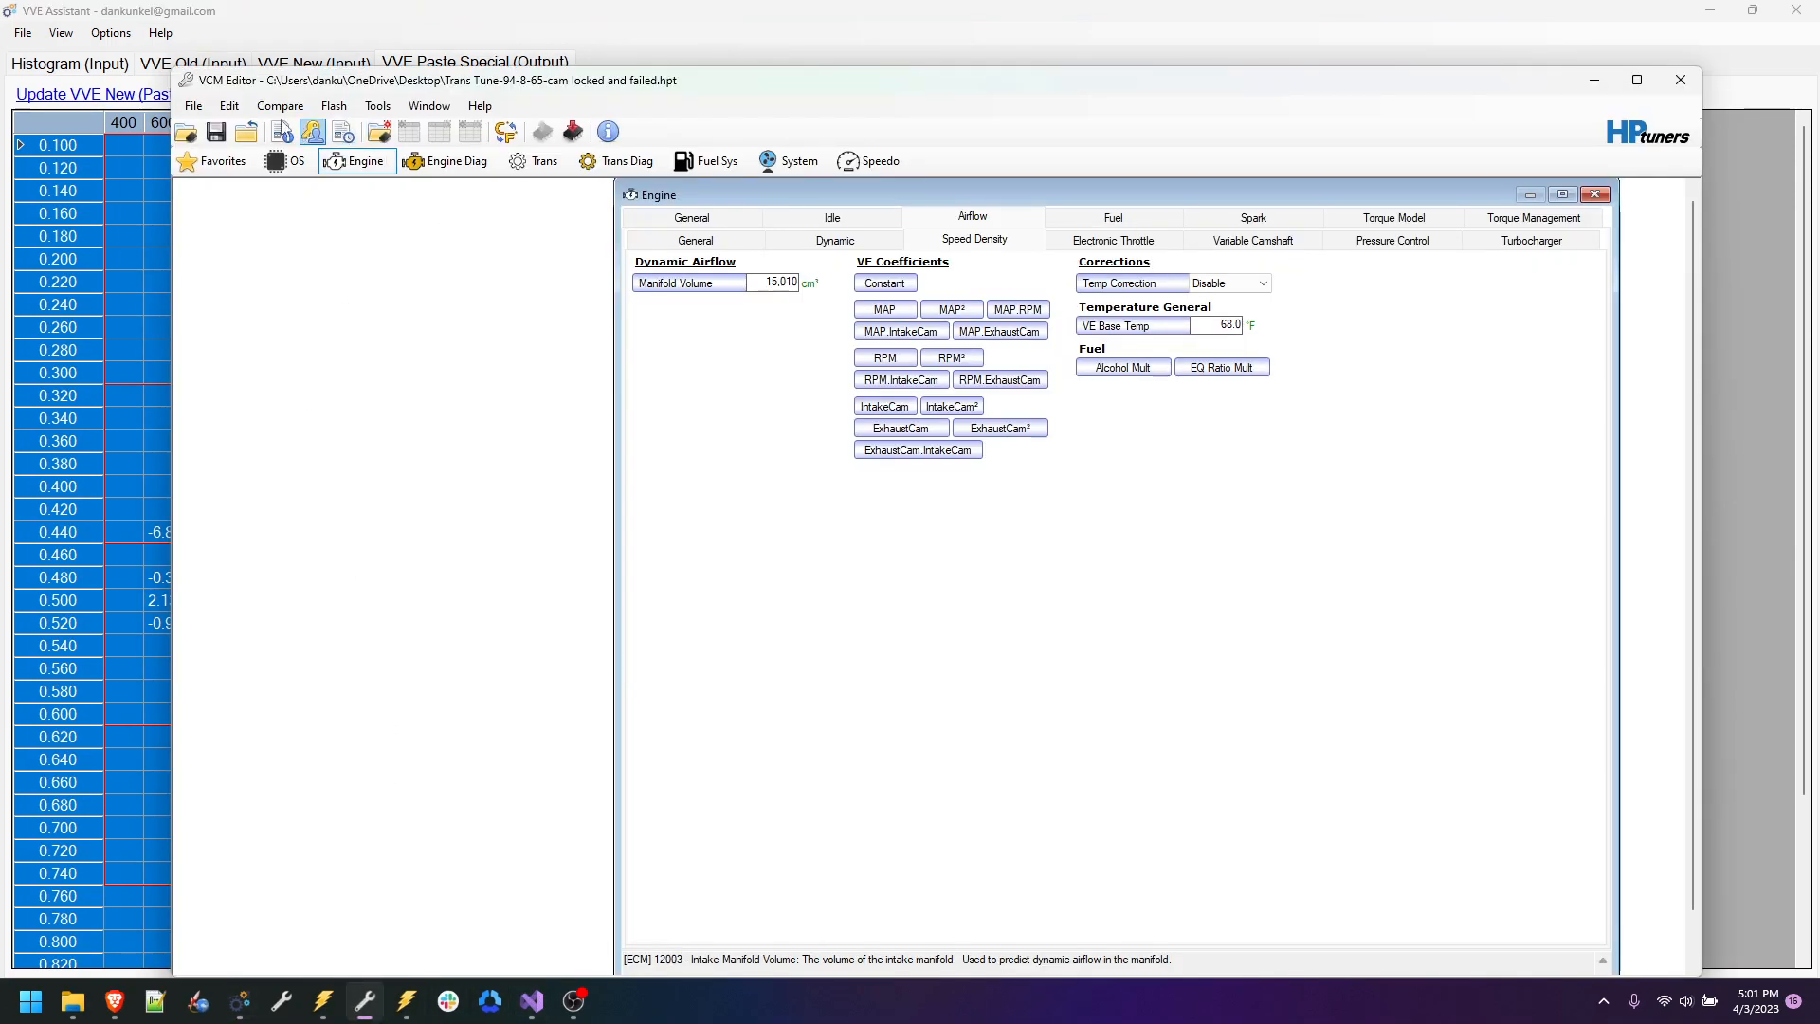
click(229, 105)
click(284, 191)
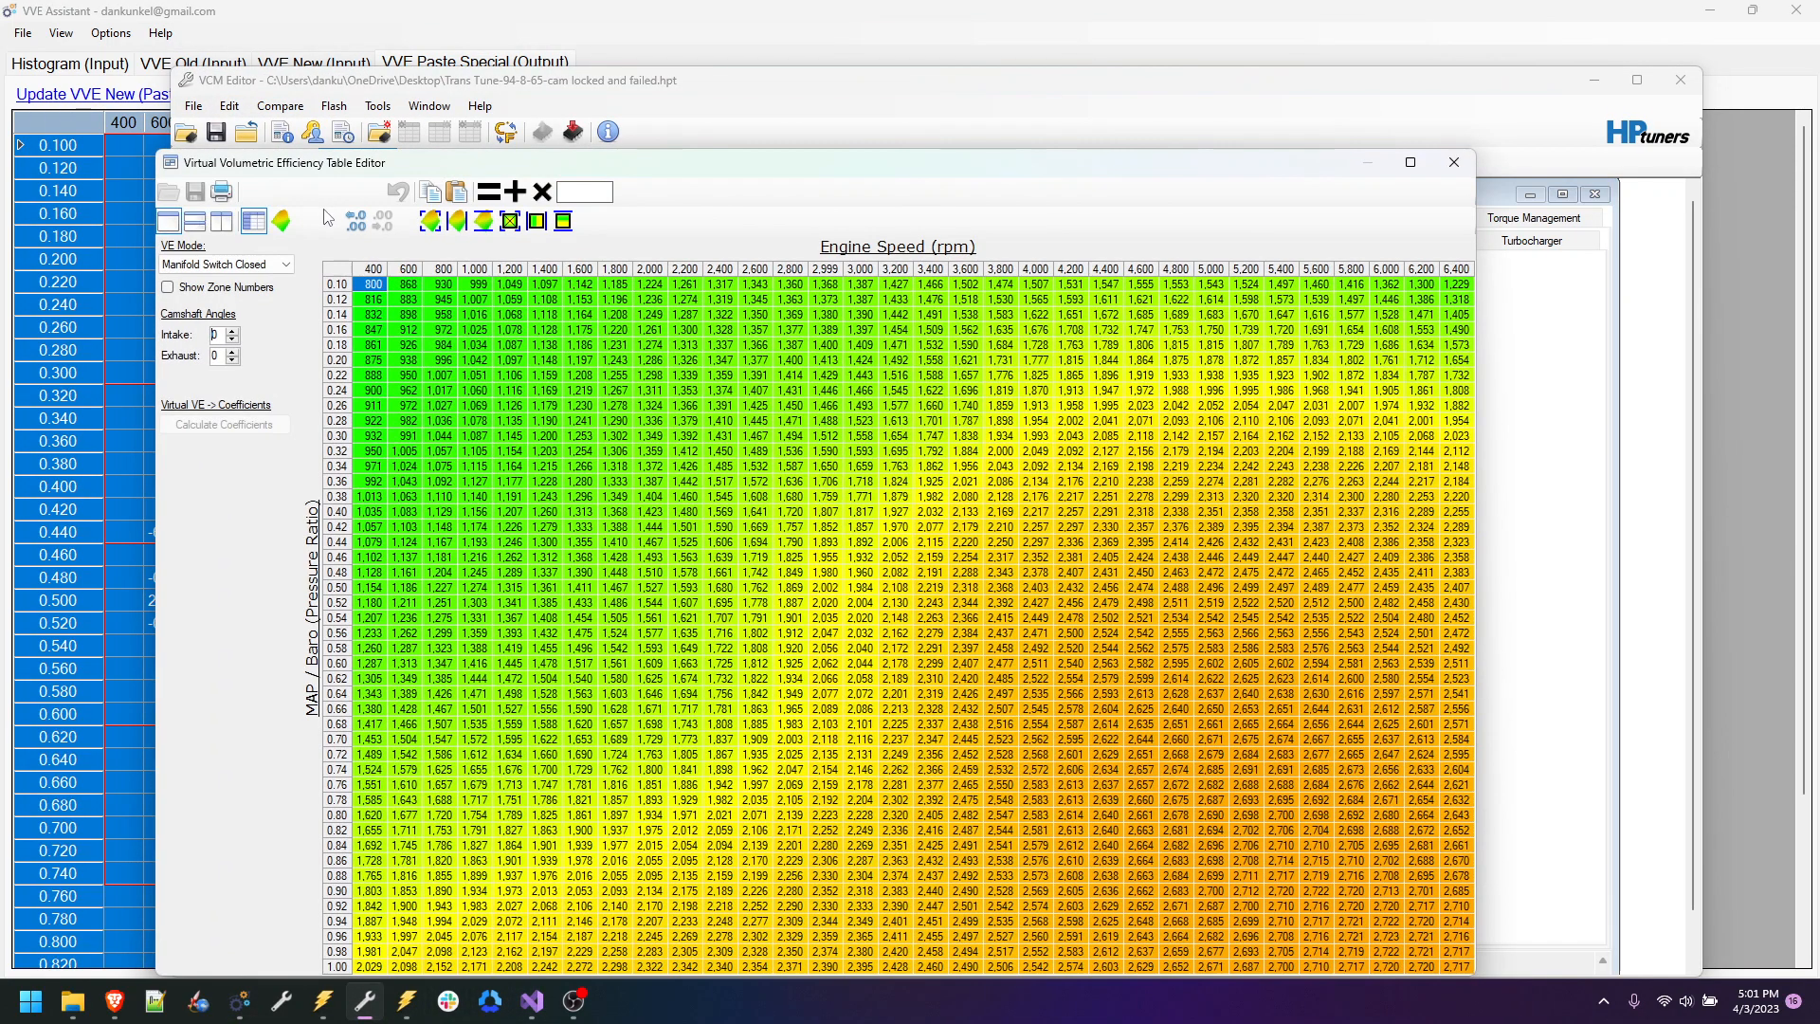
Step: Apply the copied corrections to the whole VVE table with Paste Special Multiply by % and calculate the coefficients
click(337, 269)
right_click(389, 292)
mouse_move(485, 371)
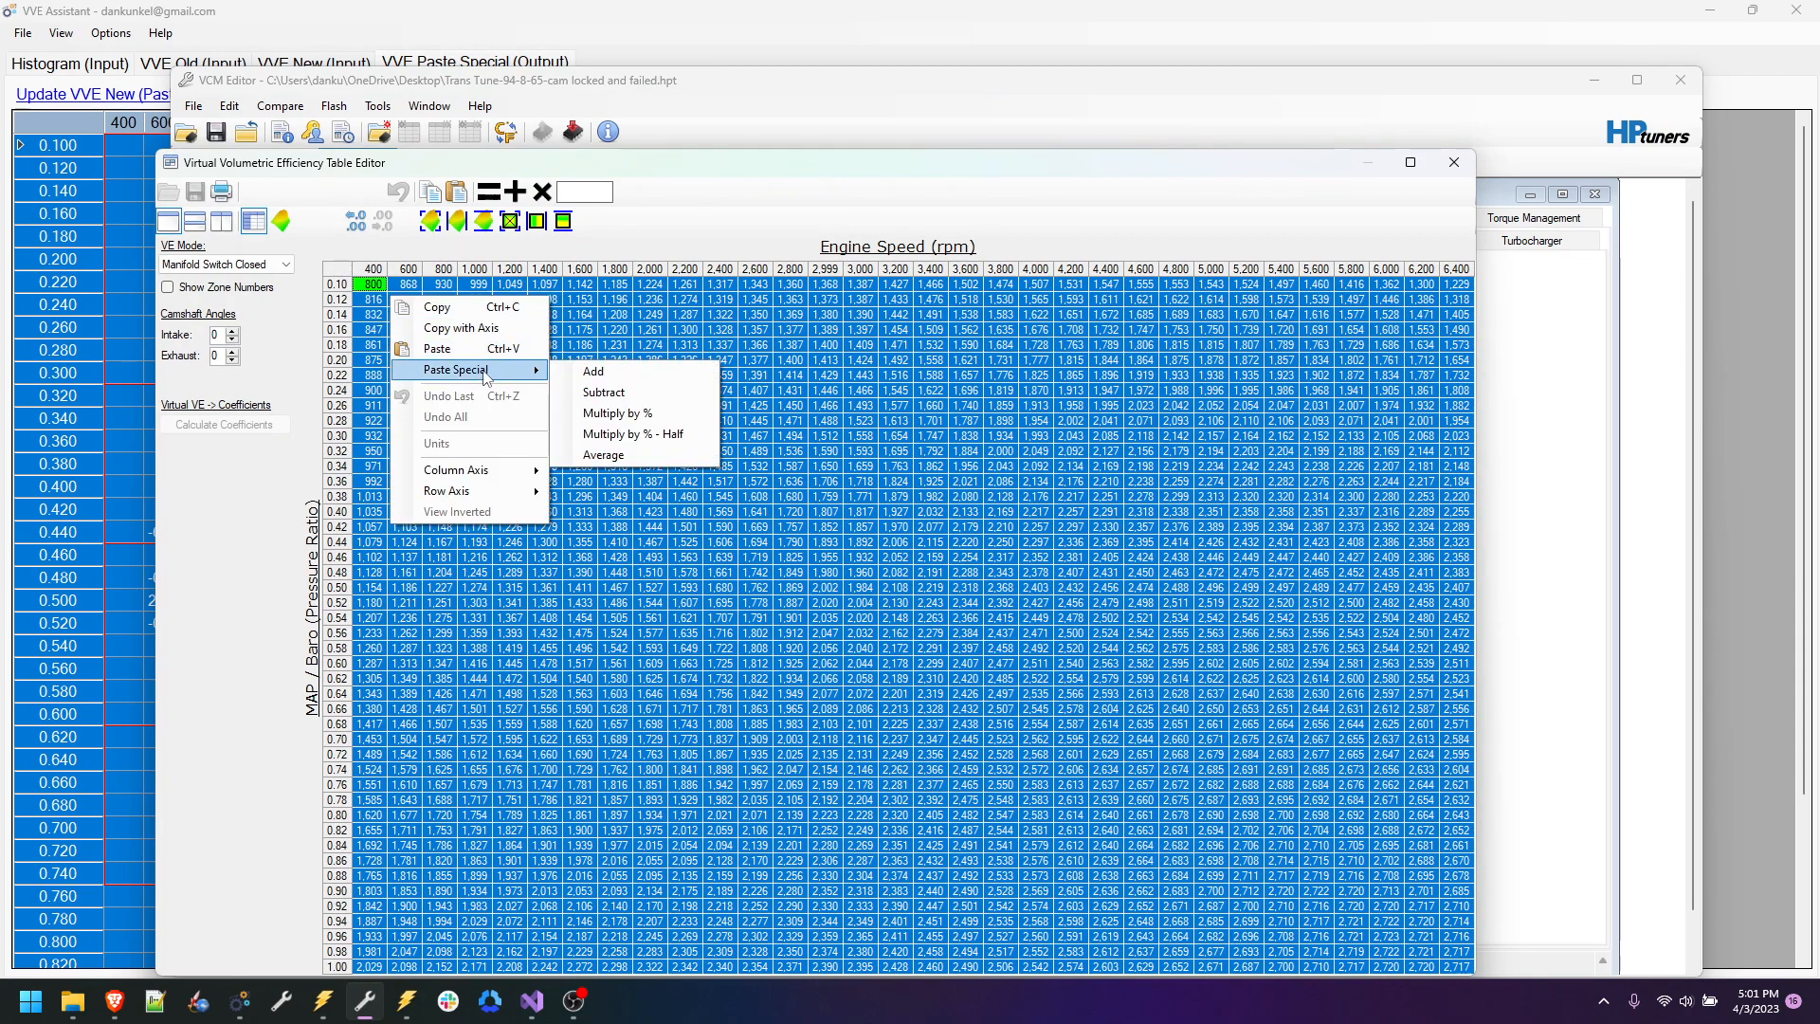
click(635, 416)
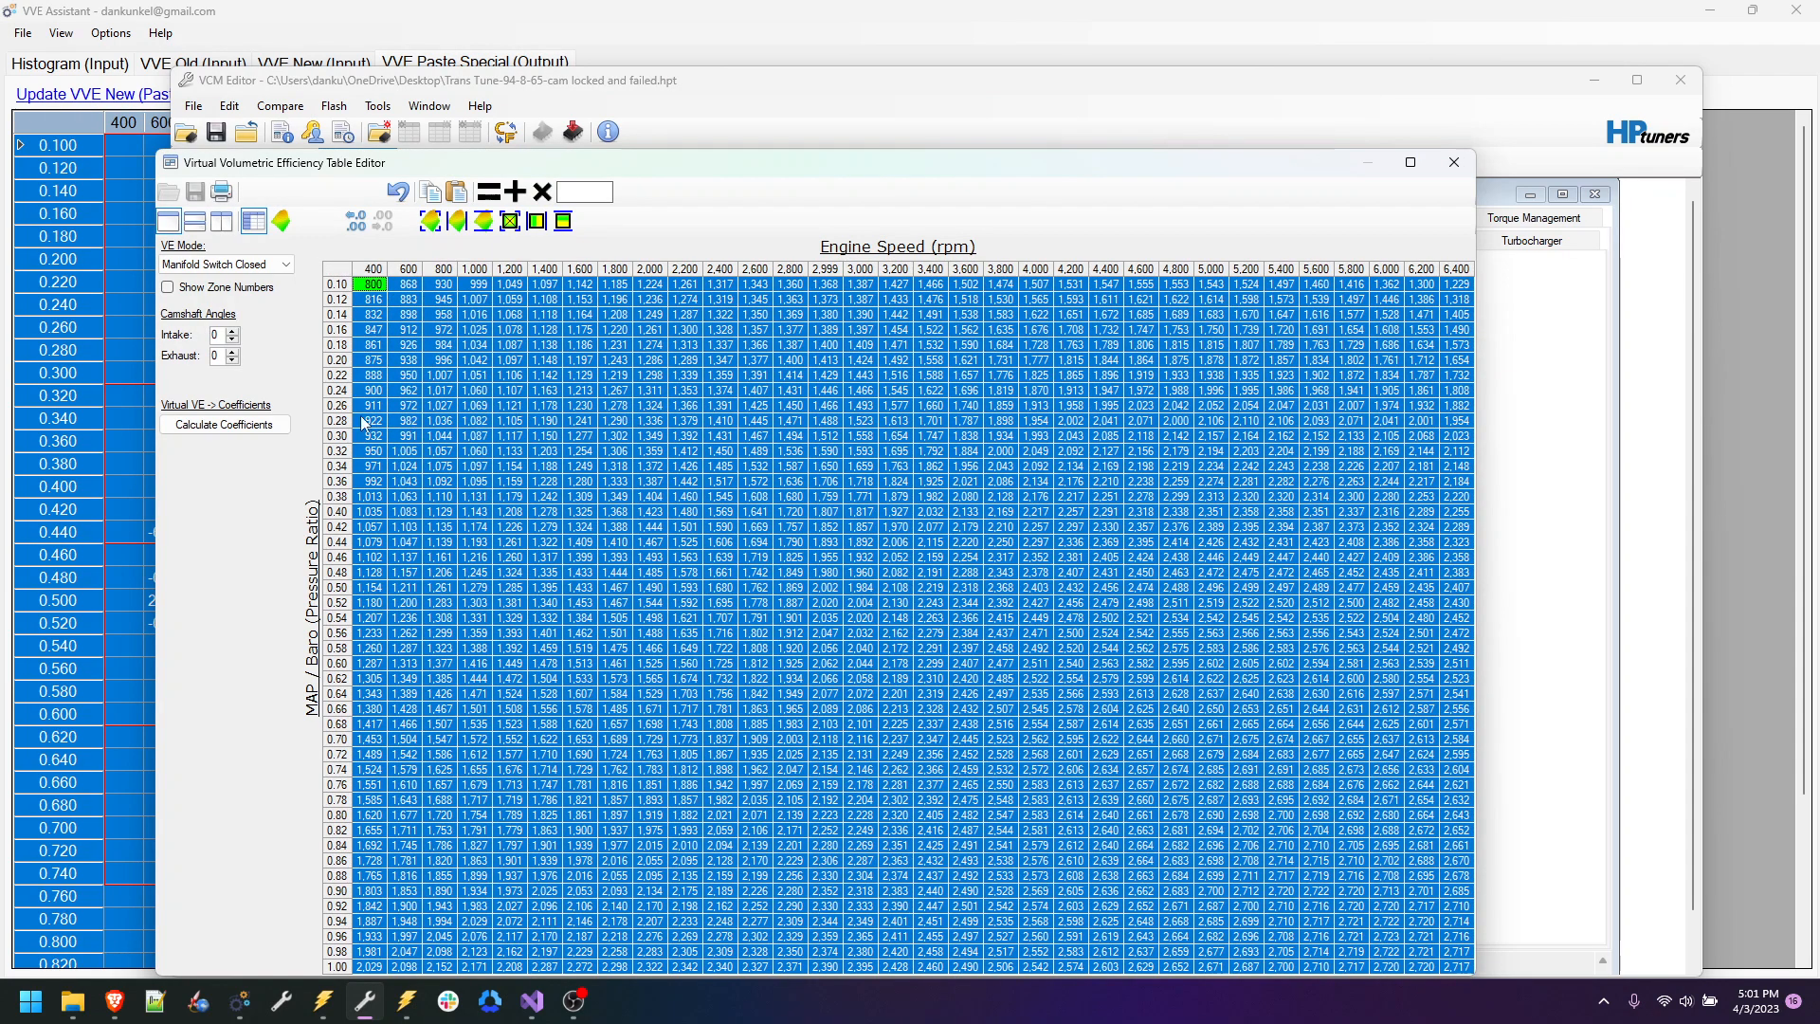
click(373, 285)
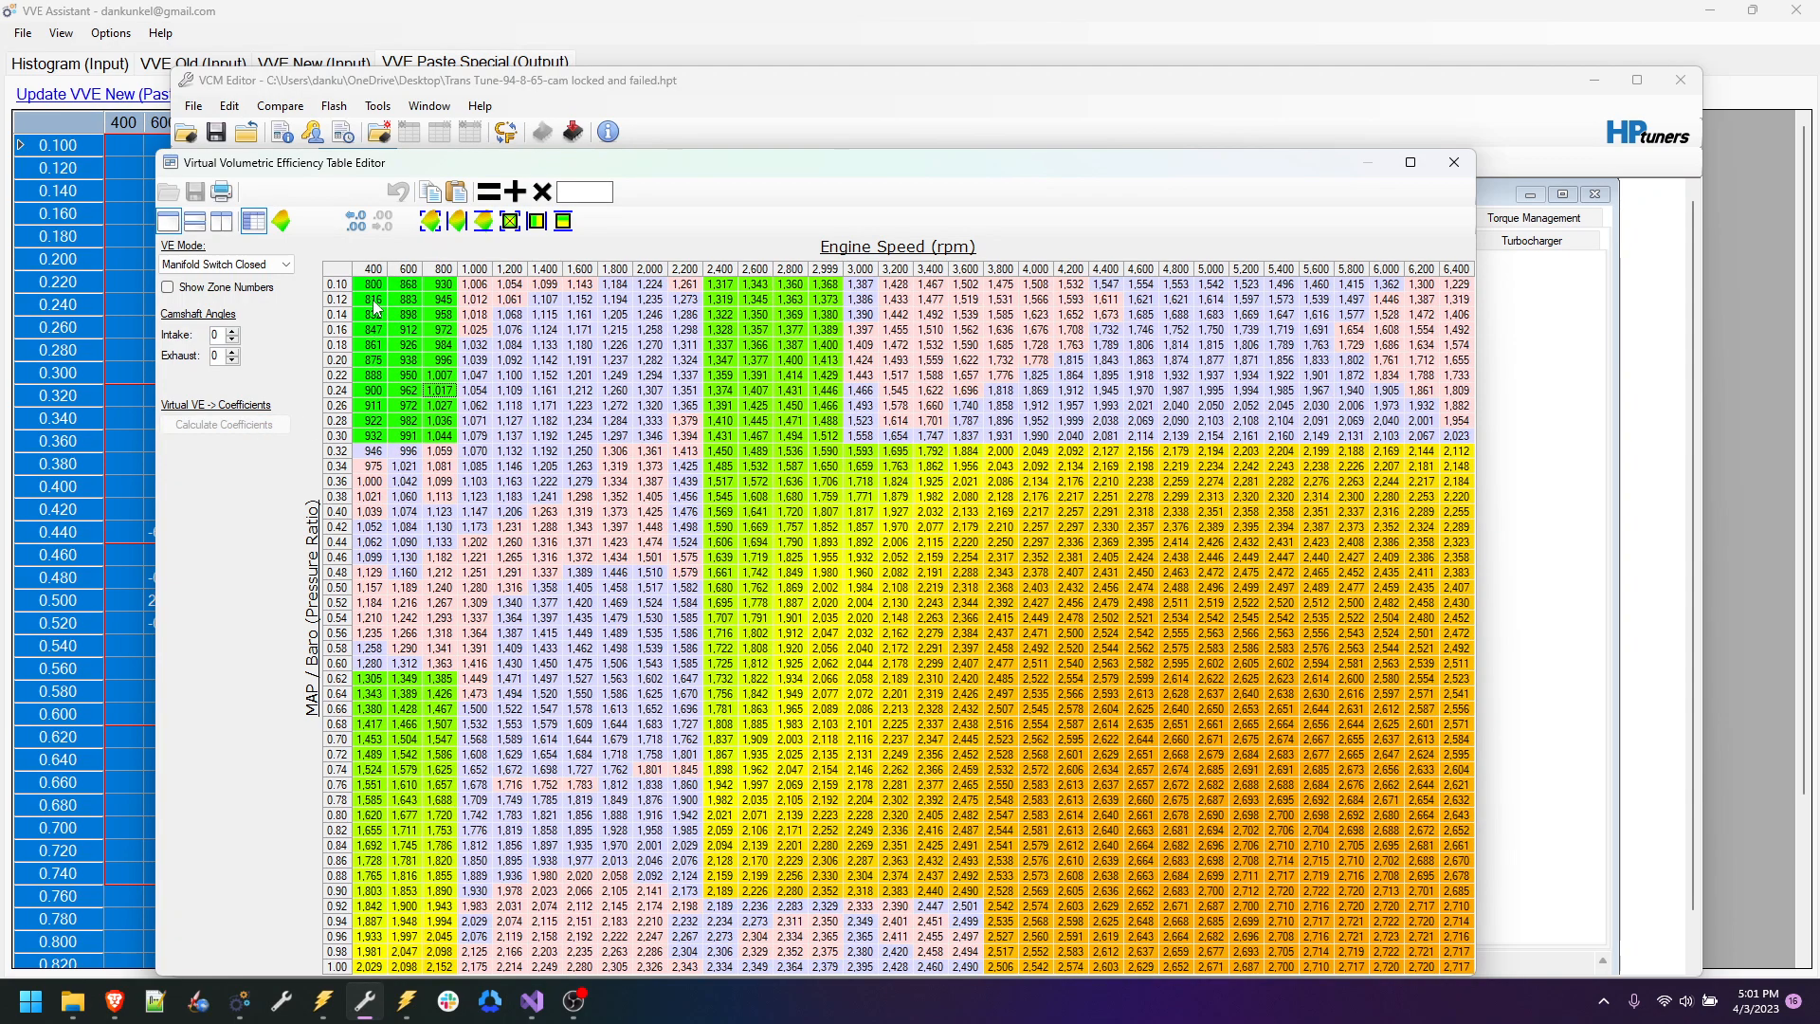
click(338, 275)
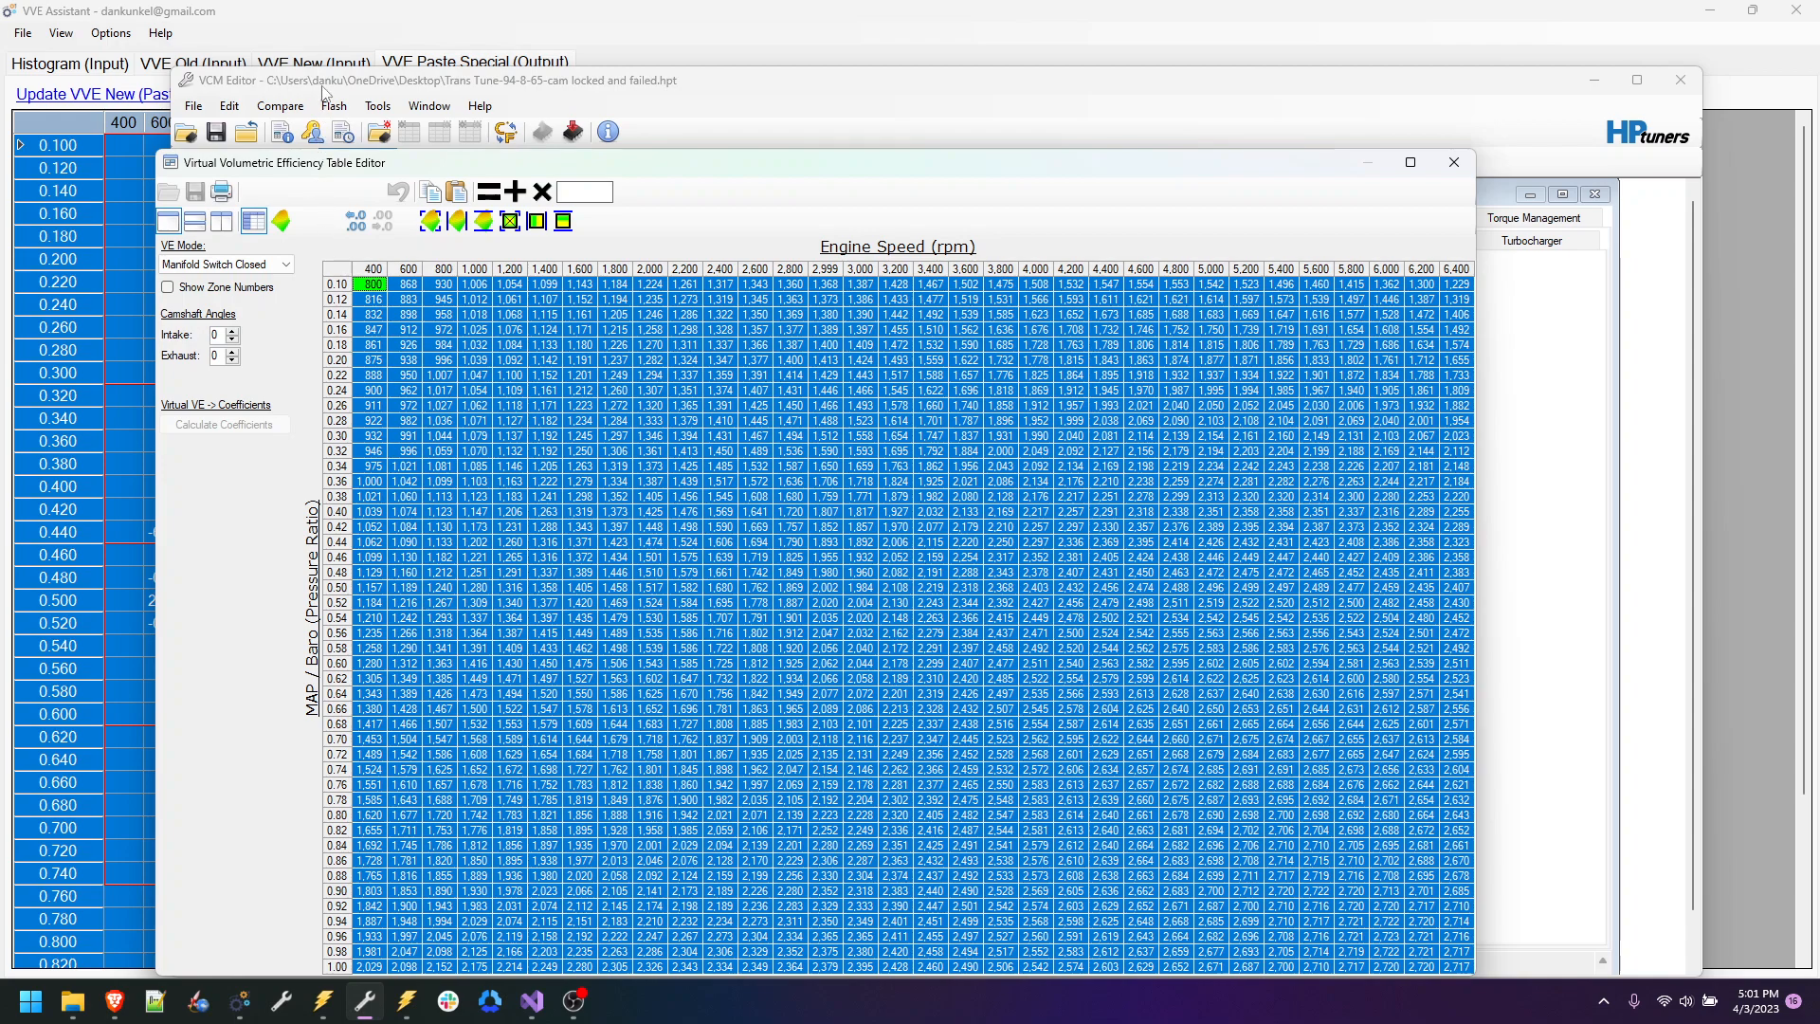
Step: Switch to VVE Assistant and examine the statistics for the zone from 1000 to 2200 rpm and 0.320 to 0.440
click(320, 12)
click(209, 352)
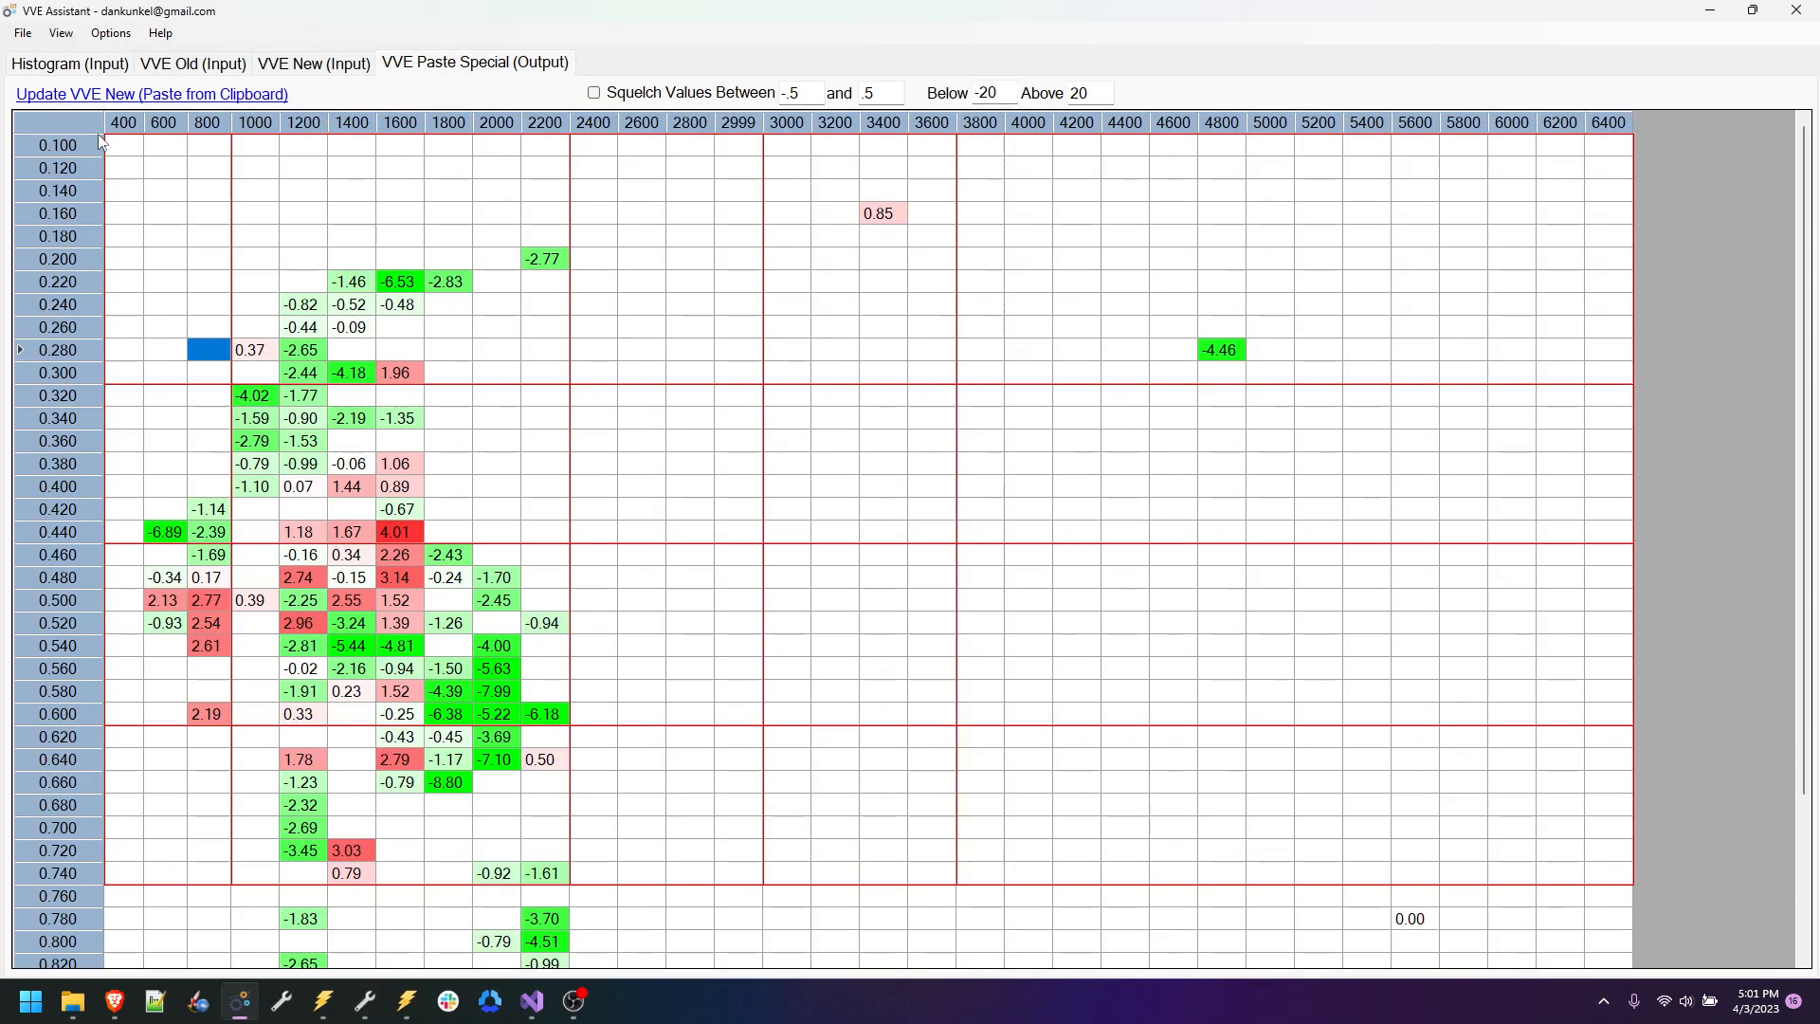
drag(254, 404, 532, 520)
right_click(532, 519)
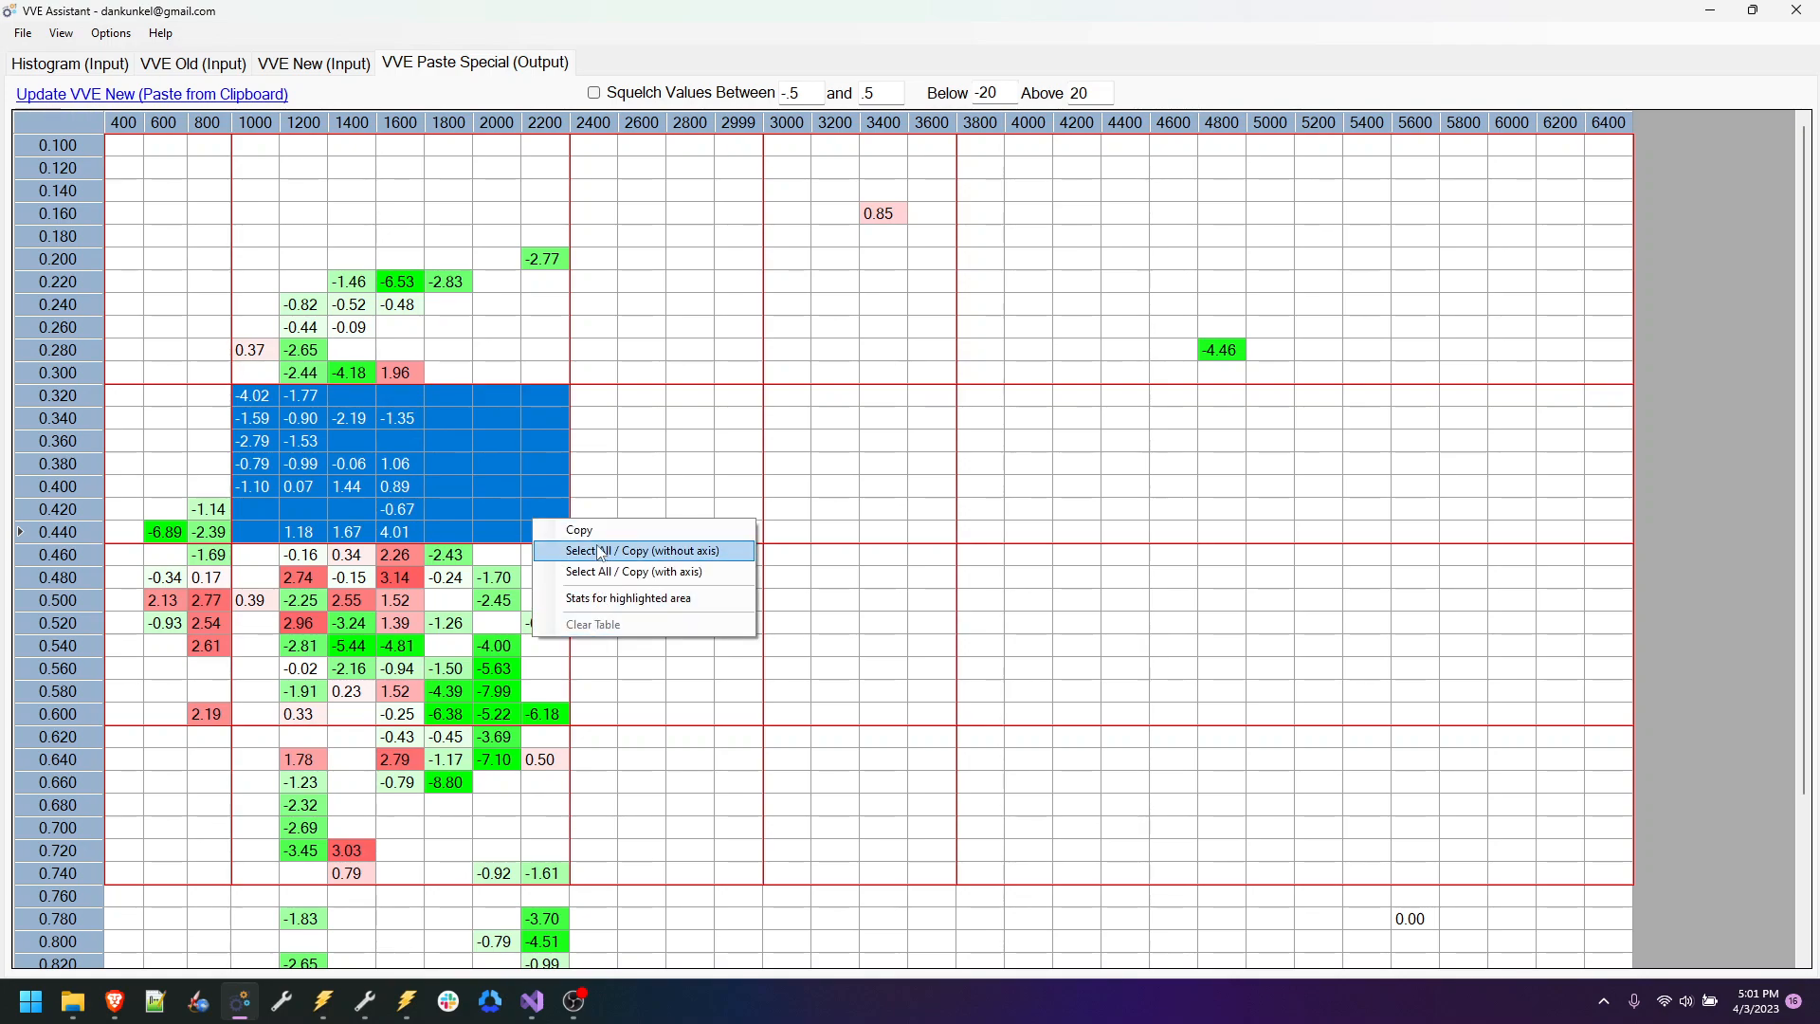
click(671, 607)
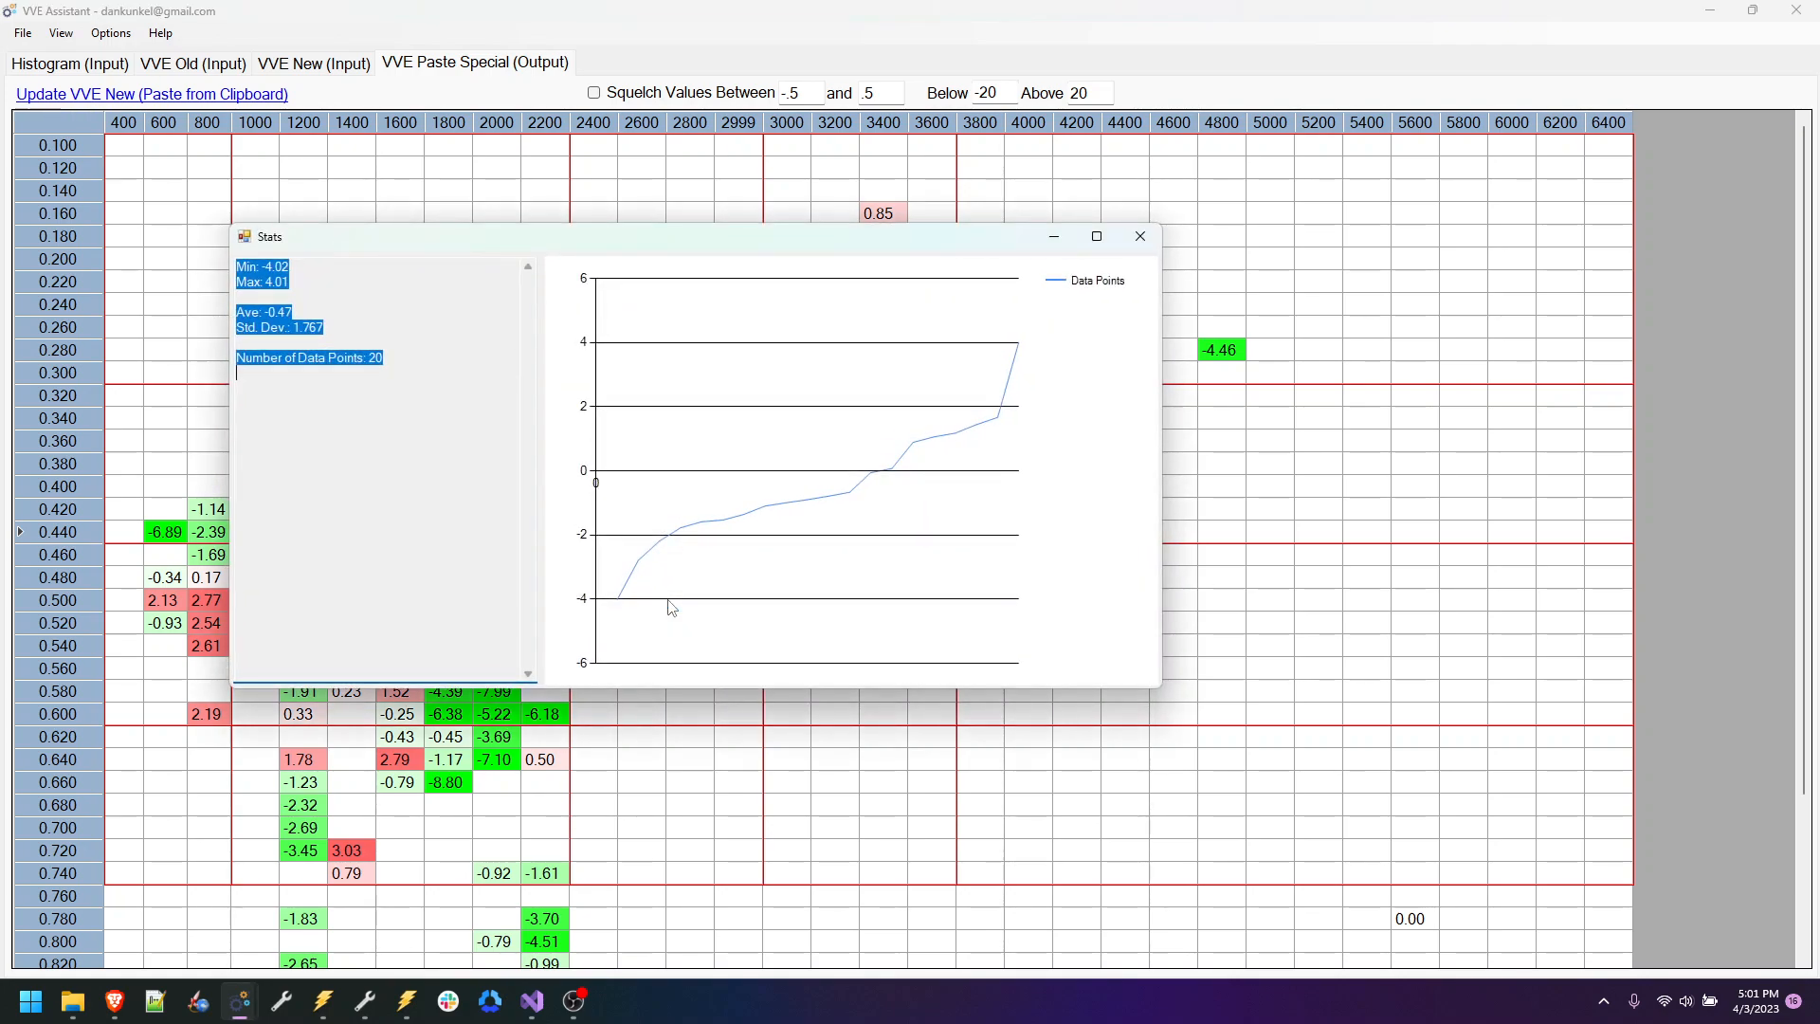
click(355, 301)
drag(281, 273, 237, 267)
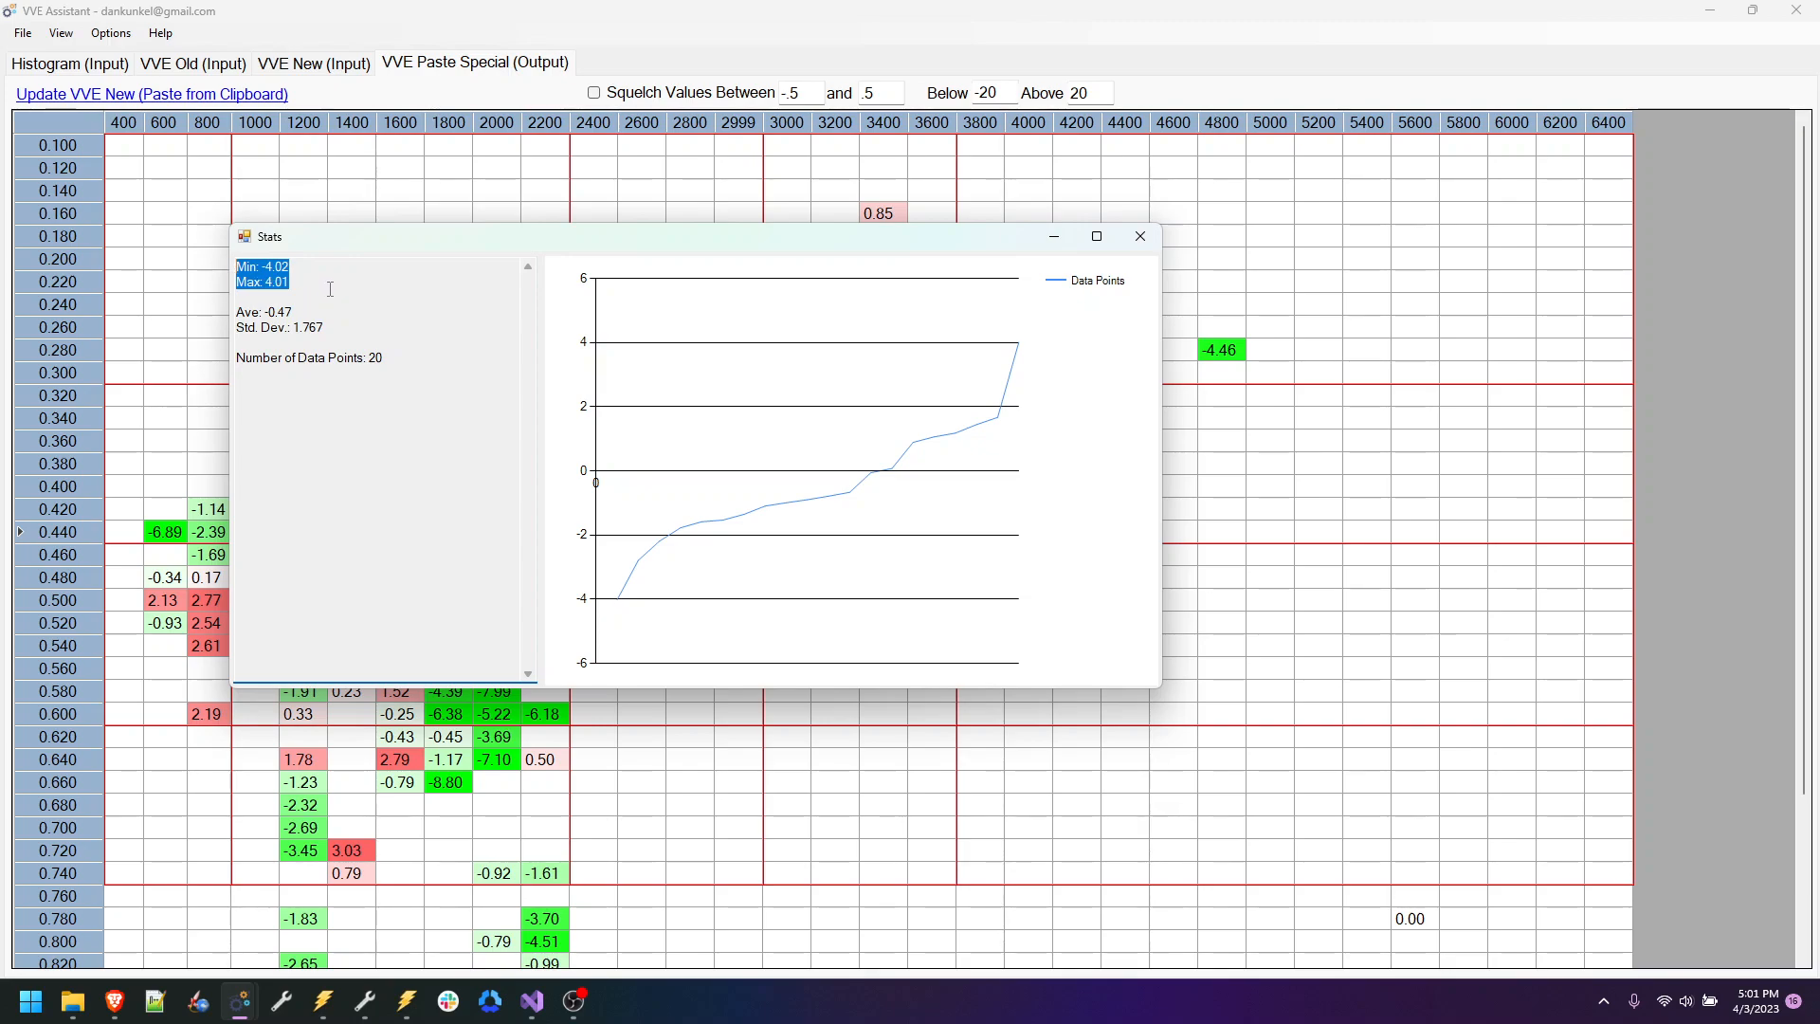
mouse_move(294, 312)
mouse_down()
mouse_move(264, 313)
mouse_move(317, 328)
mouse_move(295, 328)
mouse_up()
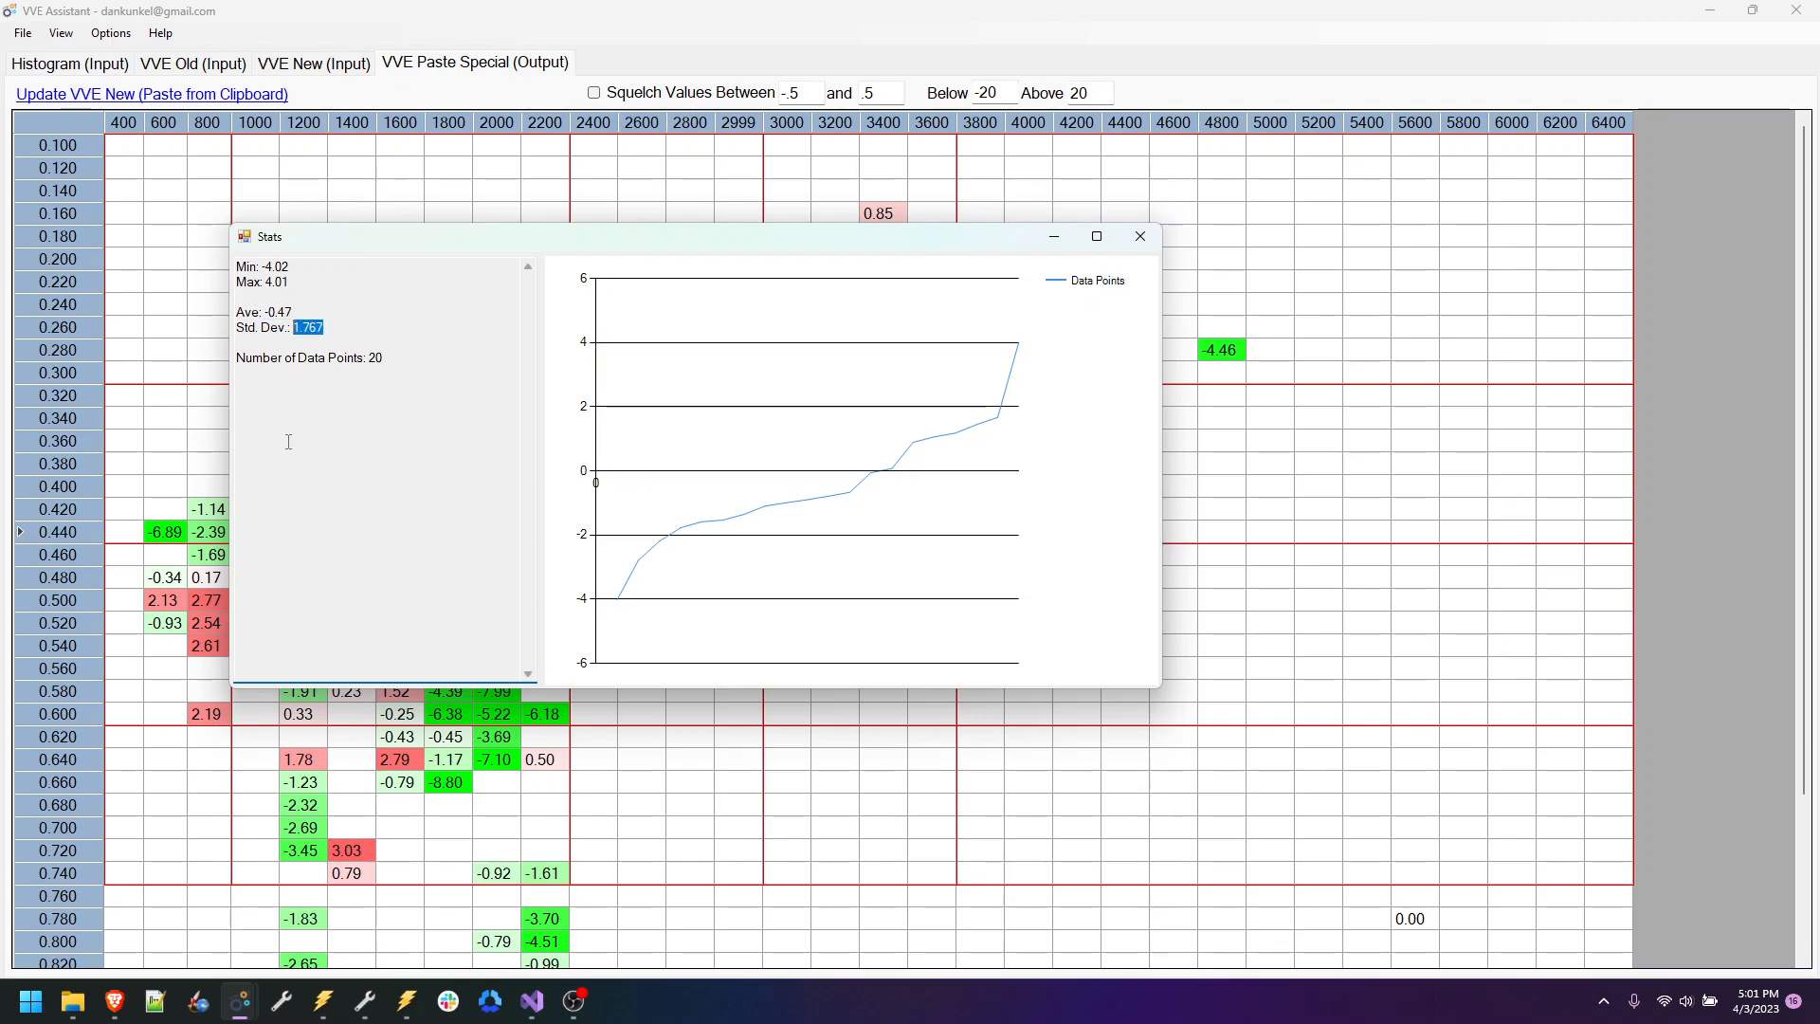
click(1141, 236)
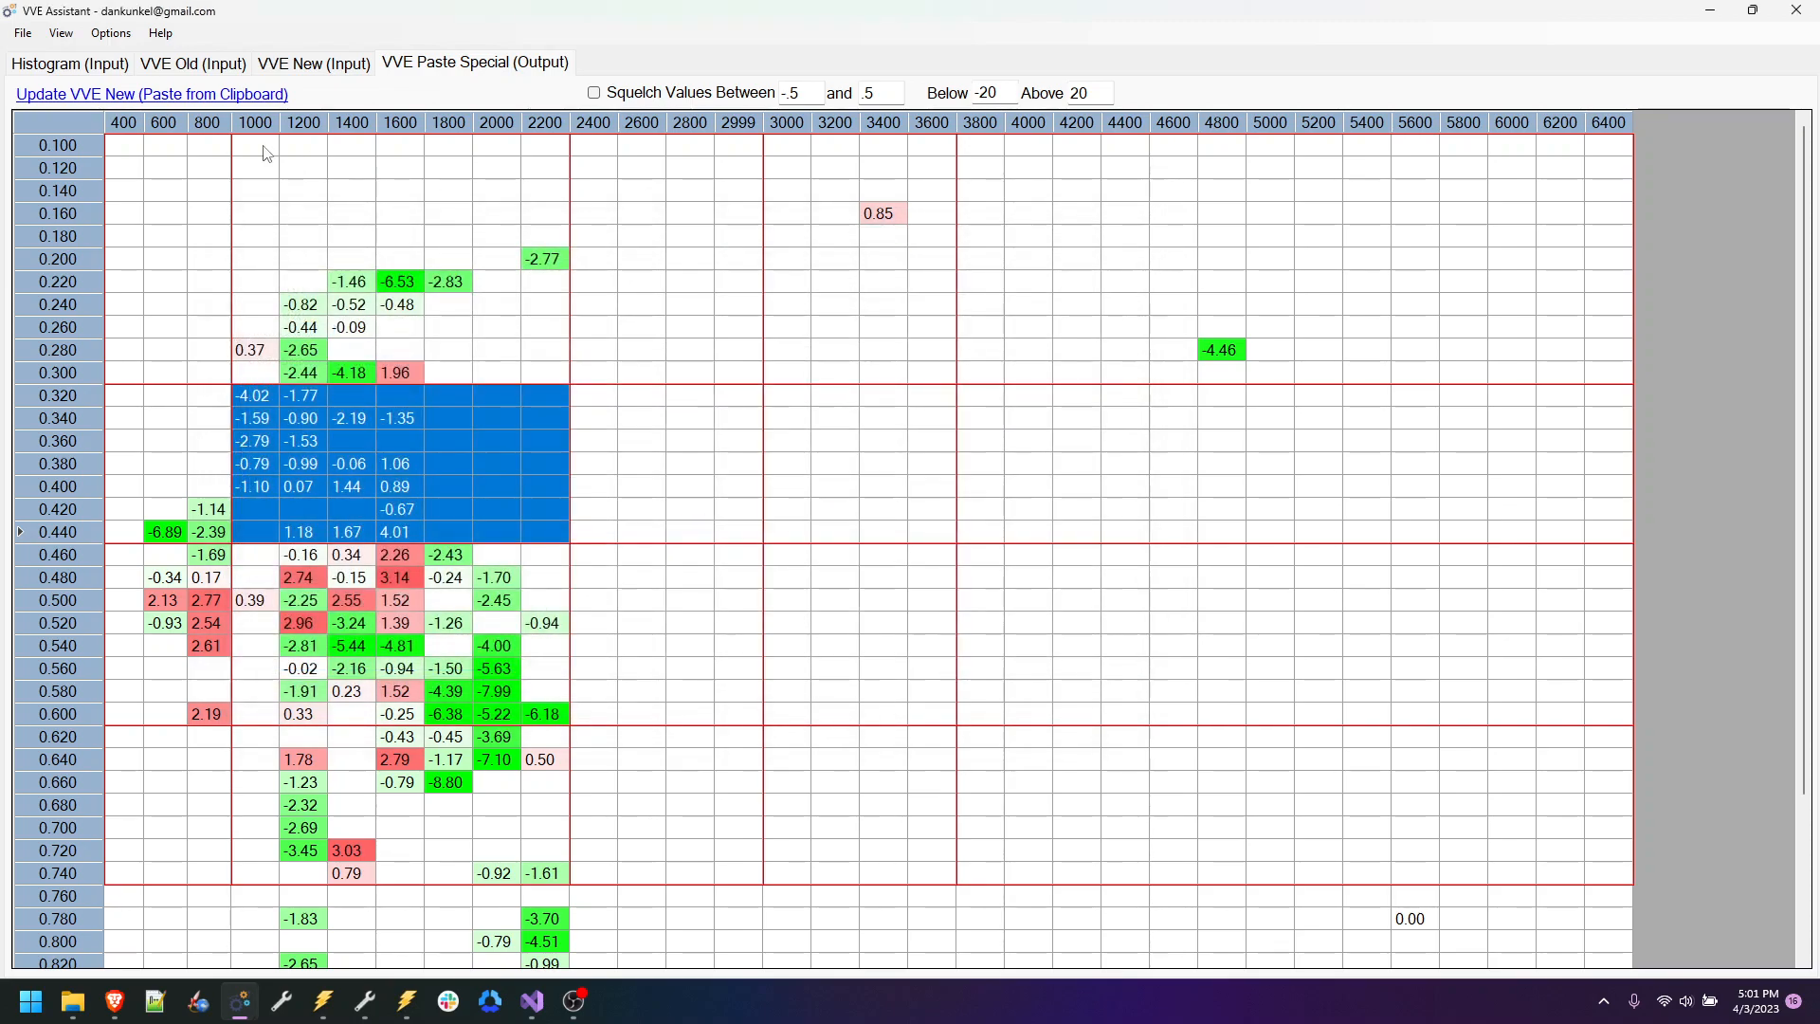
Step: Examine the statistics for the entire Paste Special output table, especially the standard deviation
click(98, 119)
right_click(189, 196)
click(241, 276)
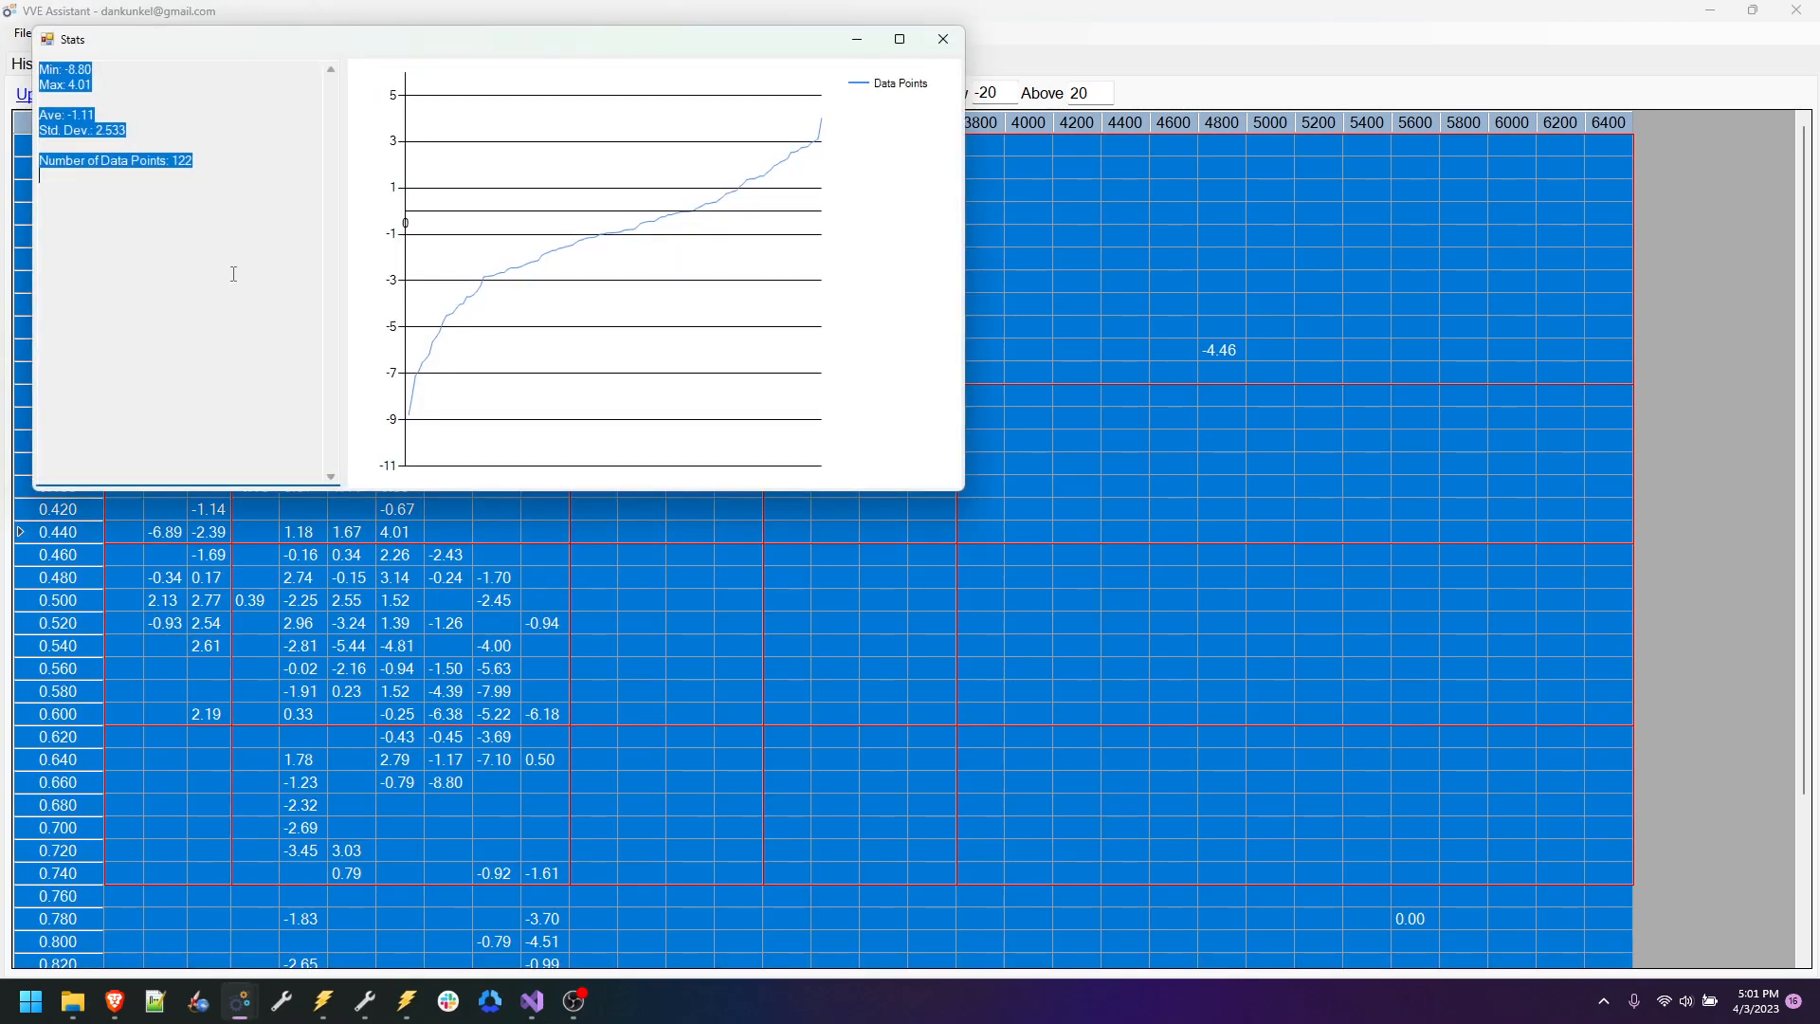
drag(150, 135, 99, 135)
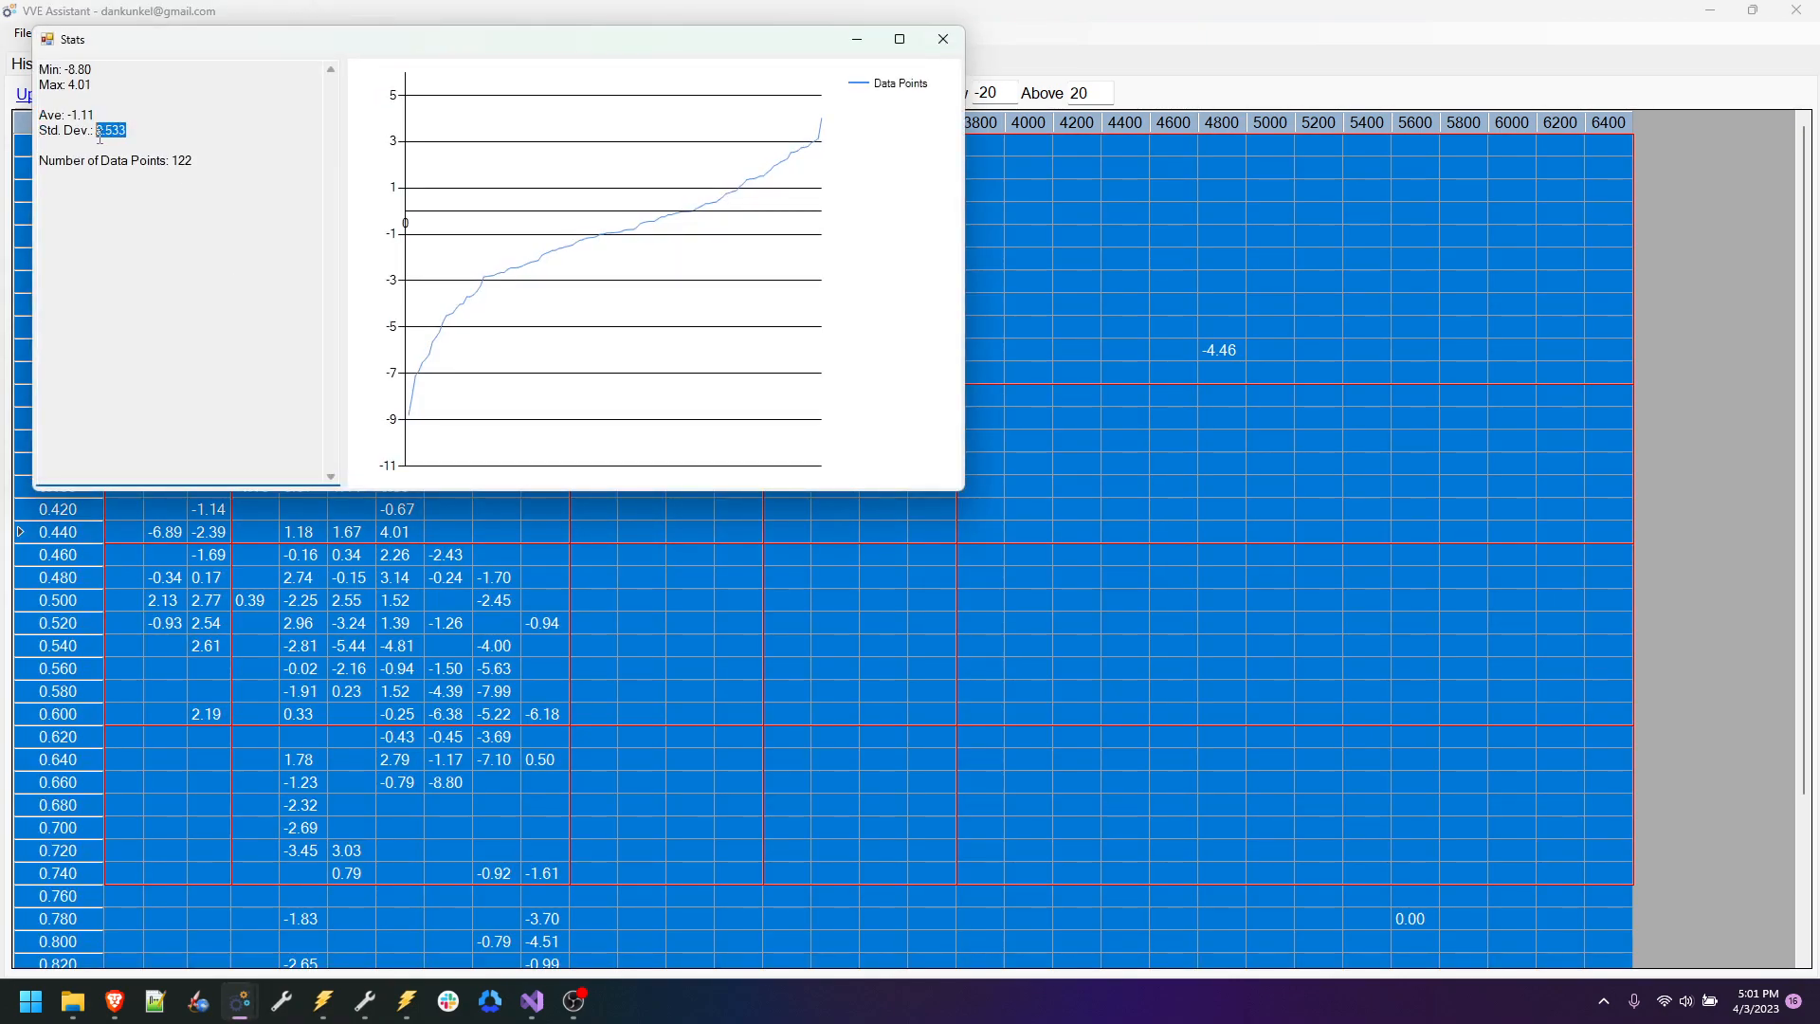
click(943, 39)
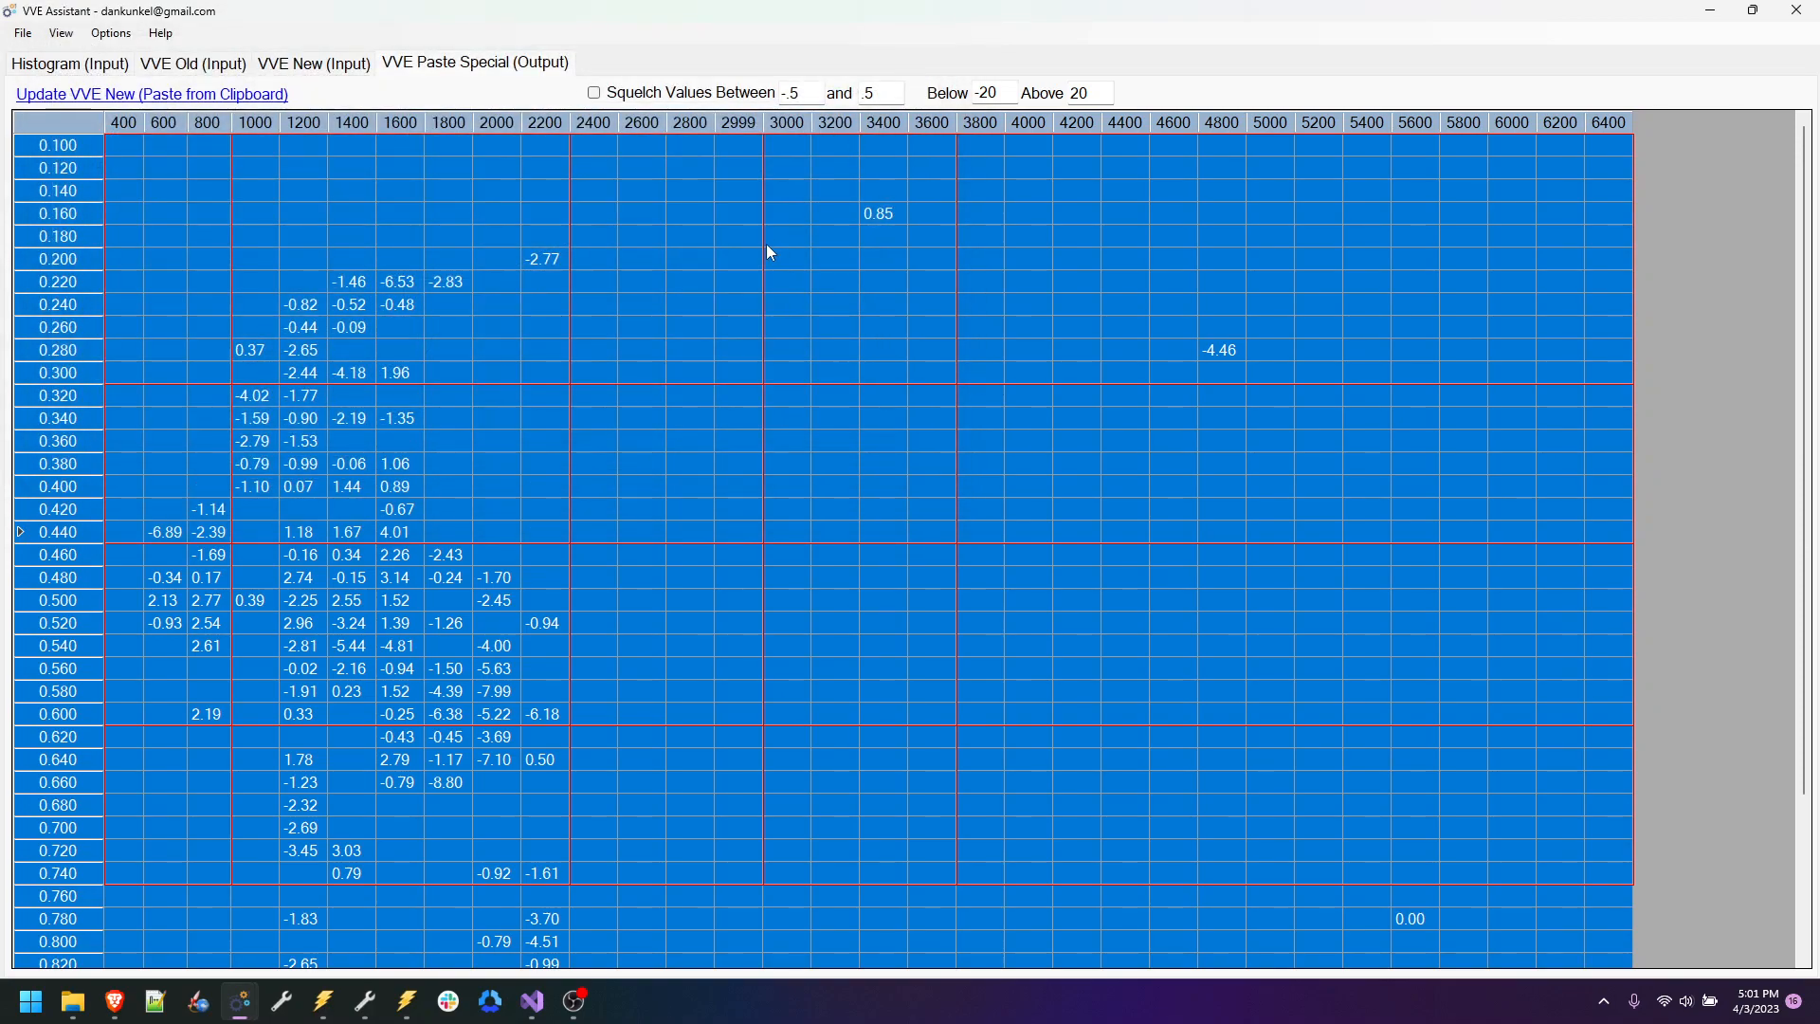
click(766, 243)
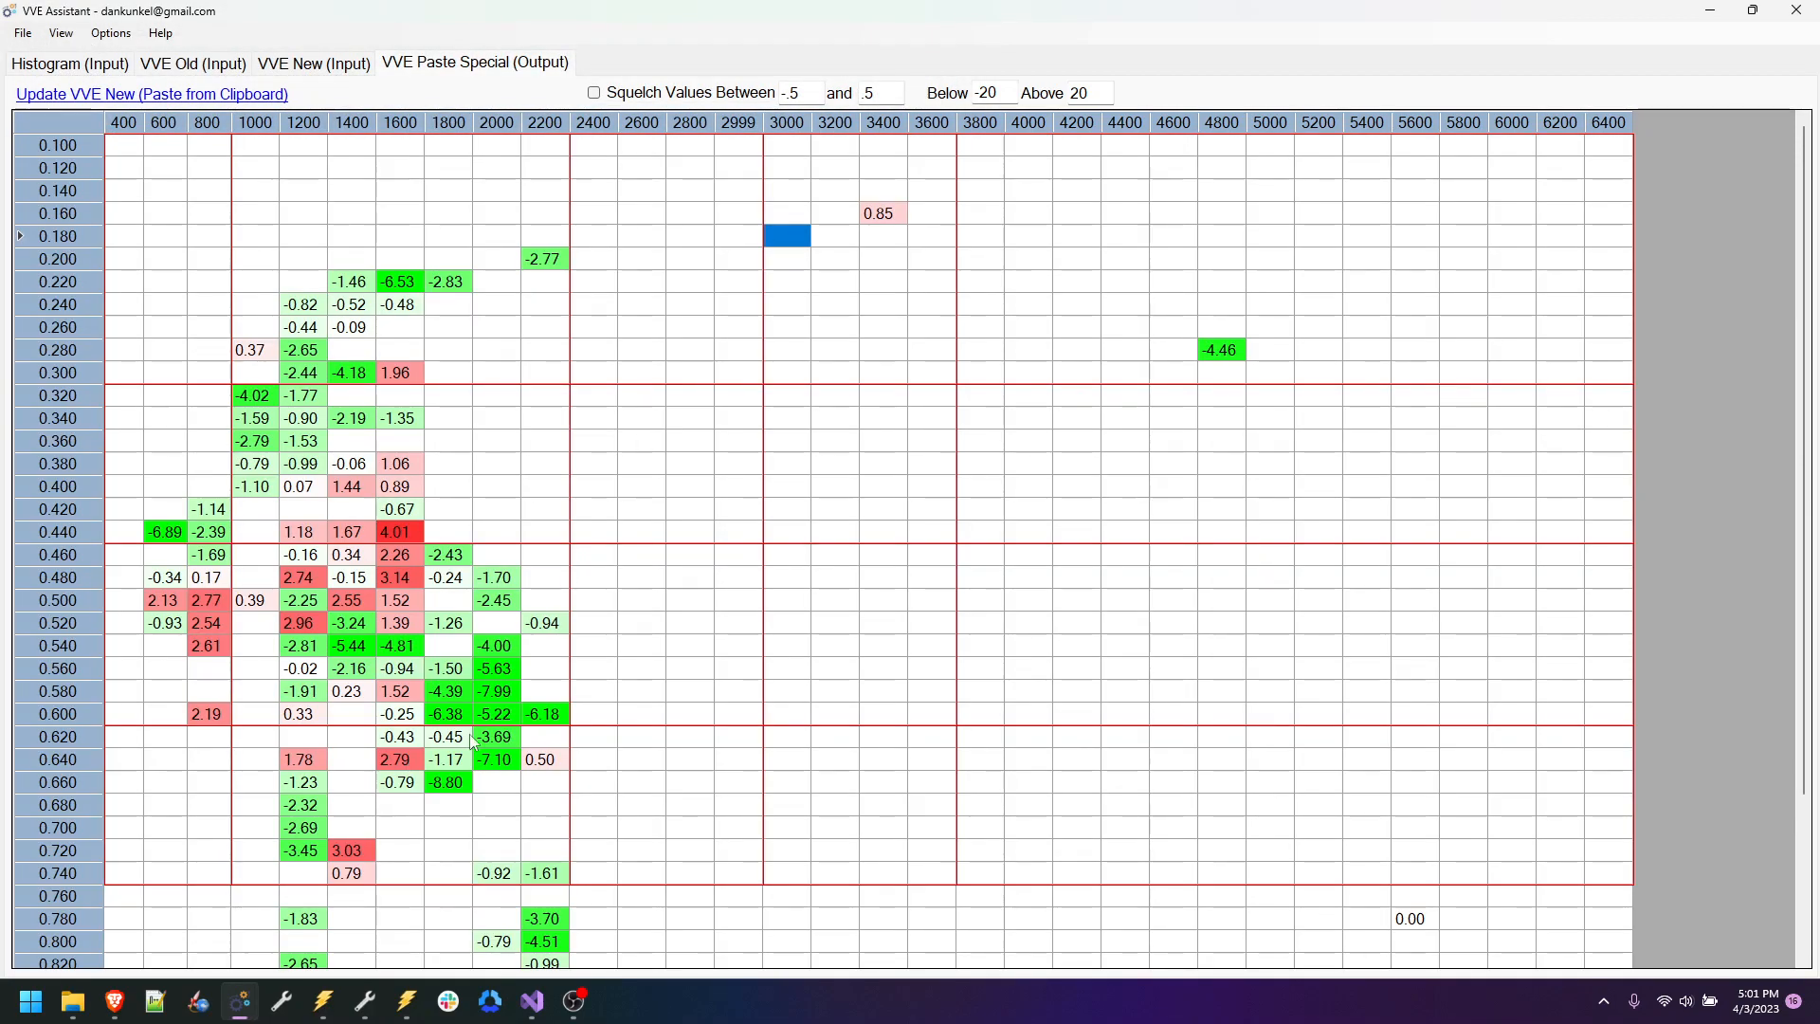
Step: Copy the recalculated VVE table with its axes from VCM Editor and update VVE New from the clipboard in VVE Assistant's Paste Special output
click(363, 1011)
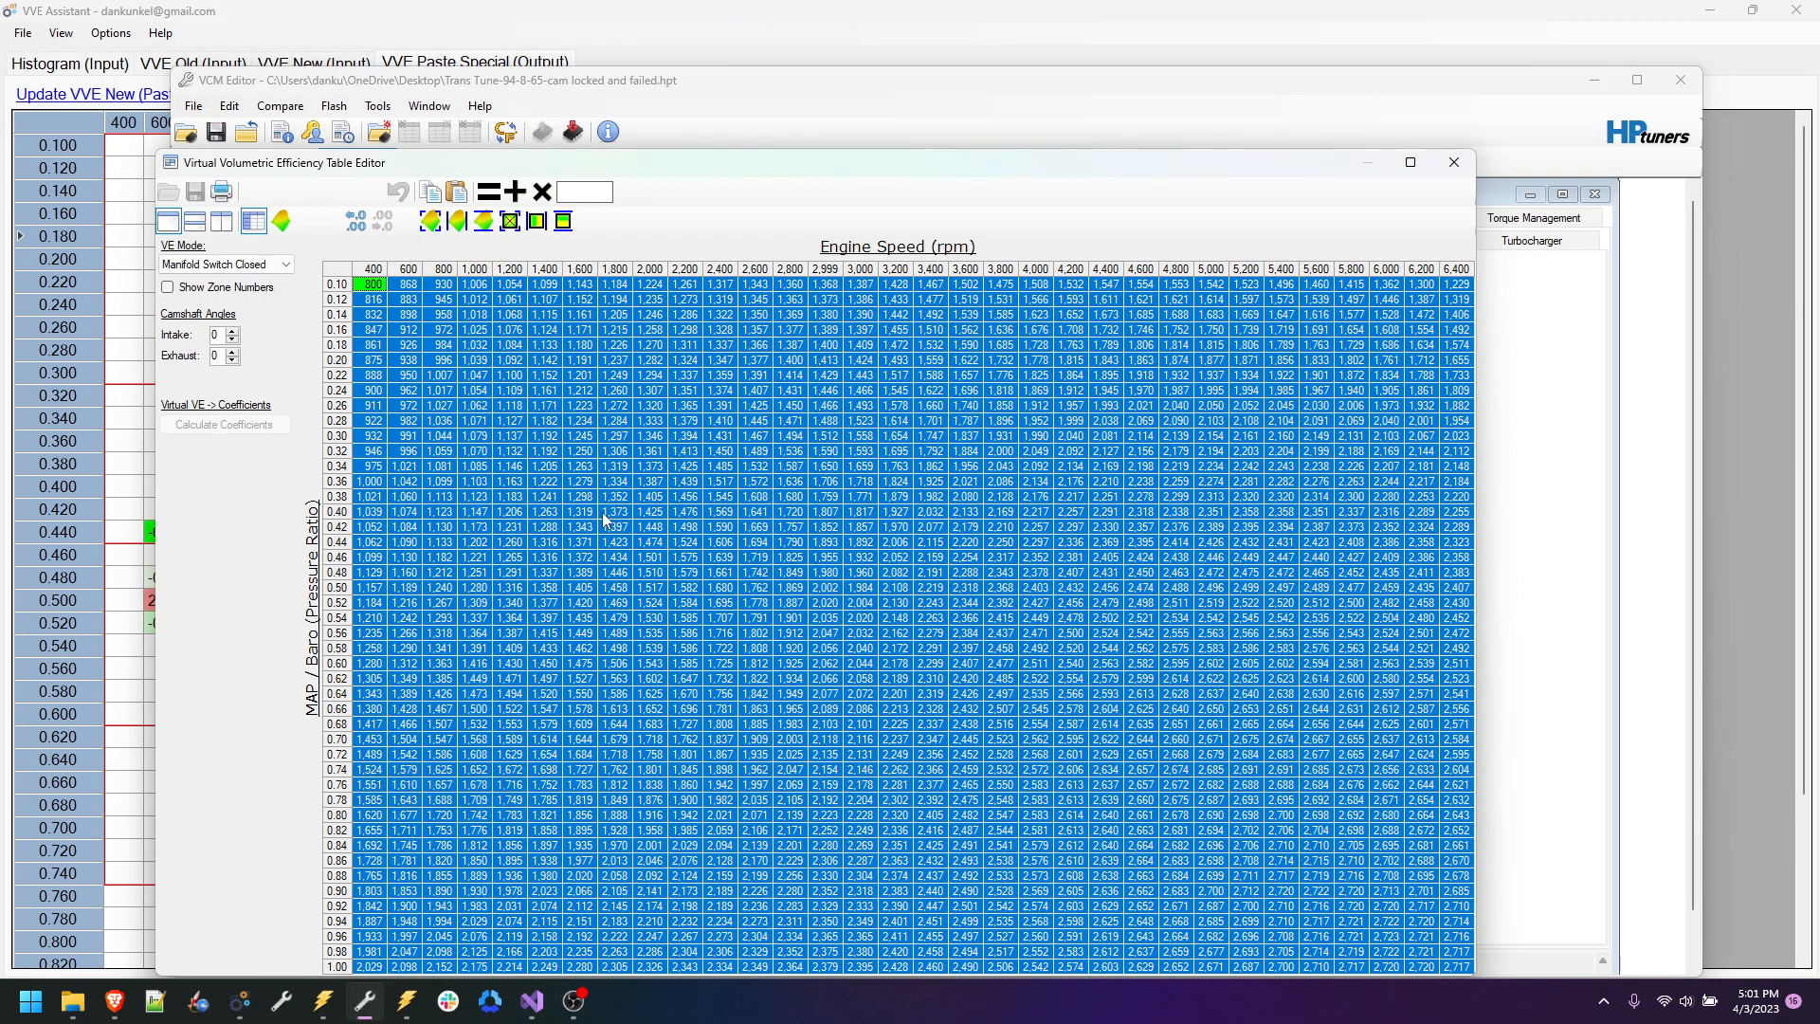
right_click(576, 446)
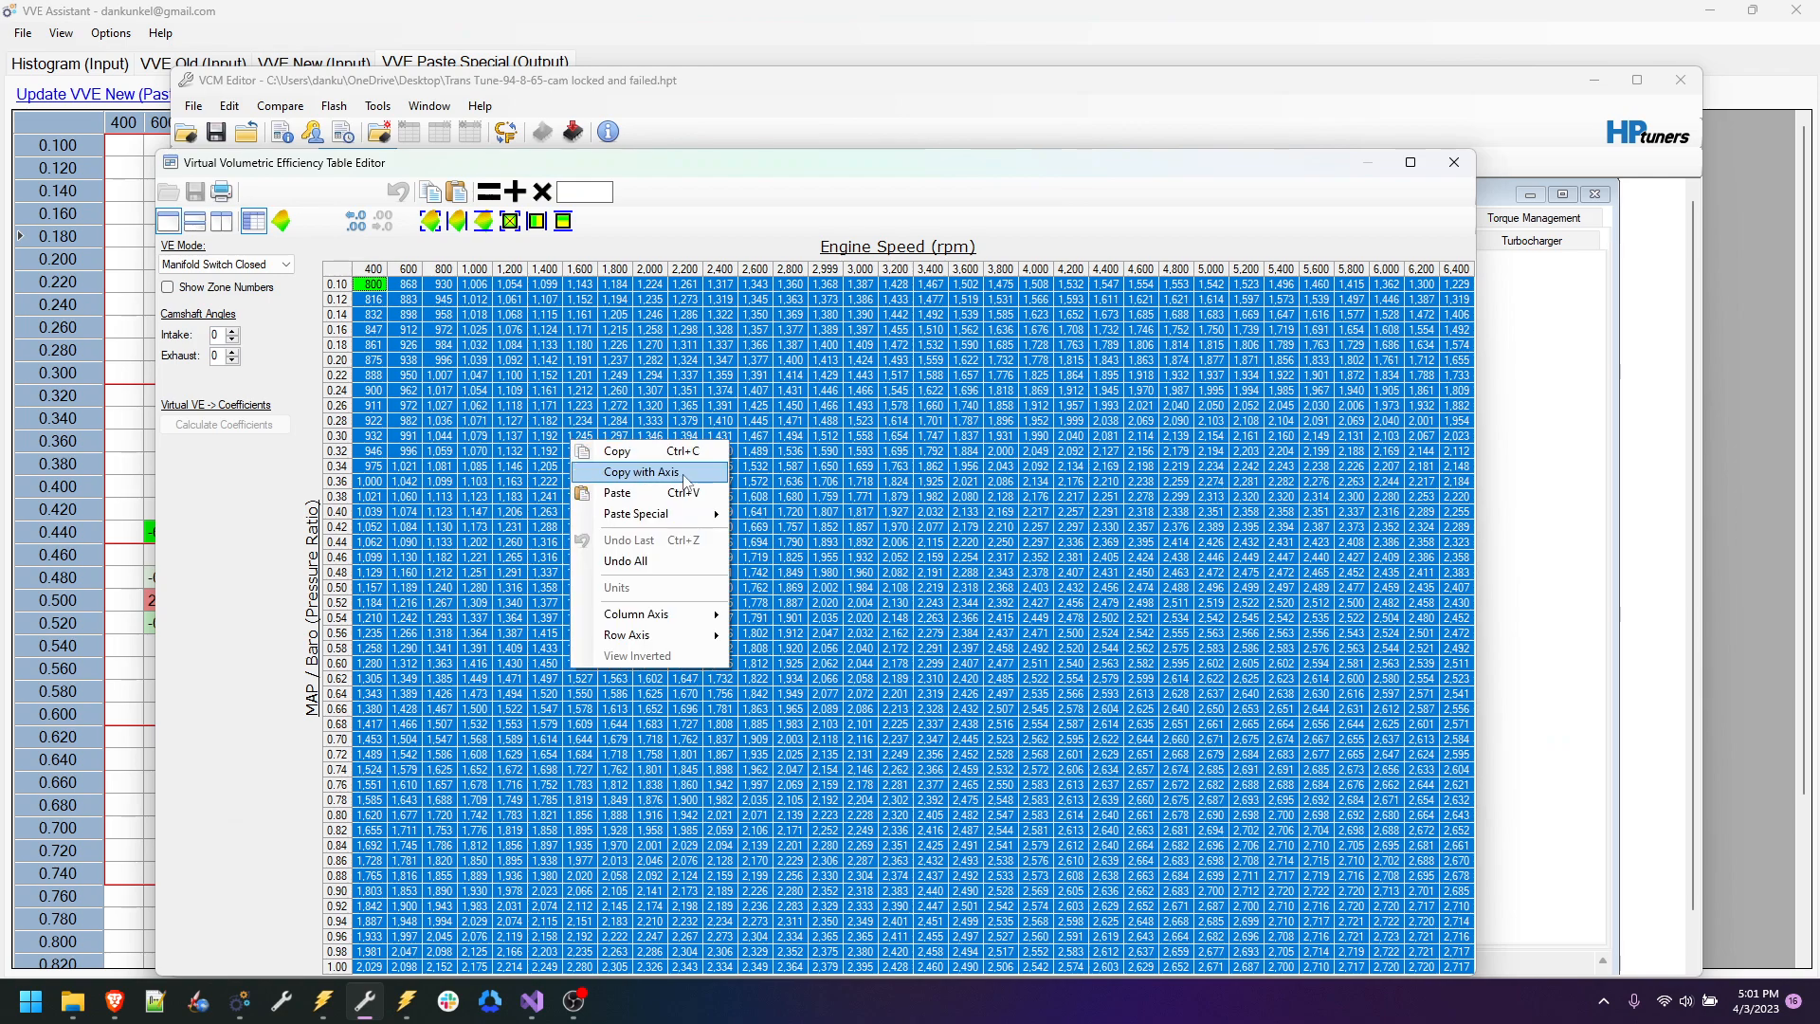
click(652, 469)
click(281, 15)
click(292, 66)
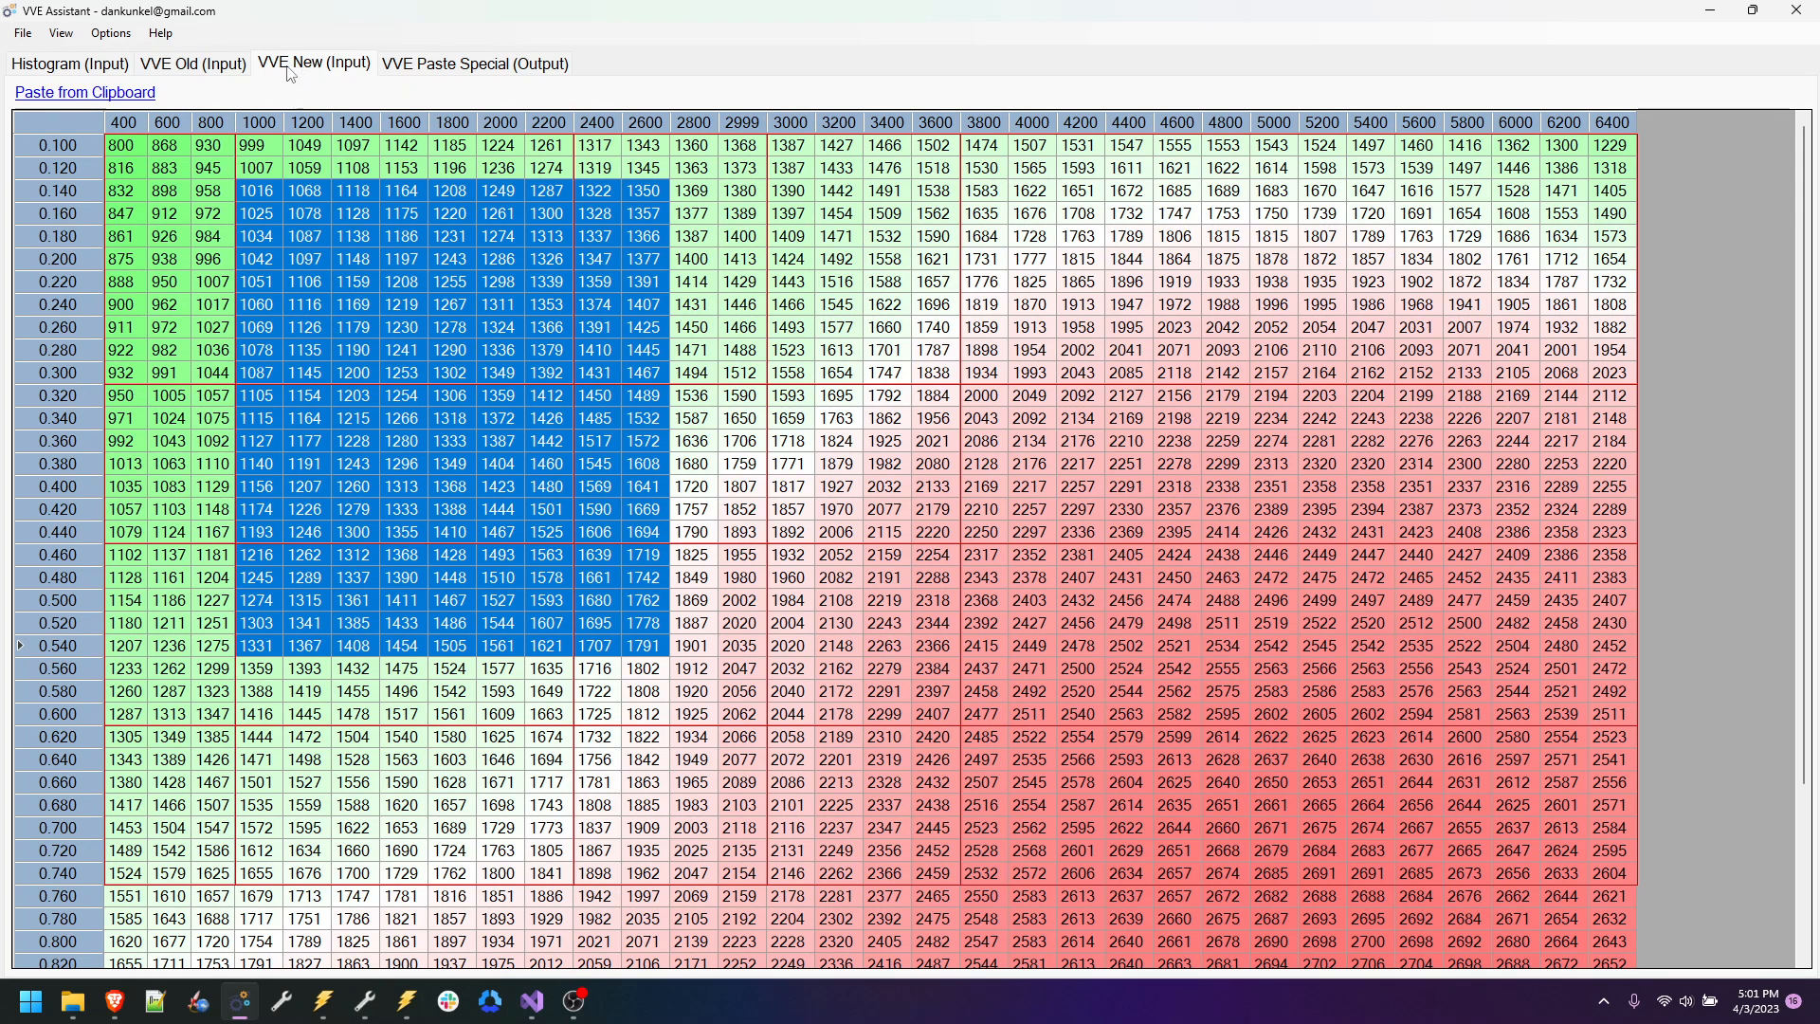
click(425, 68)
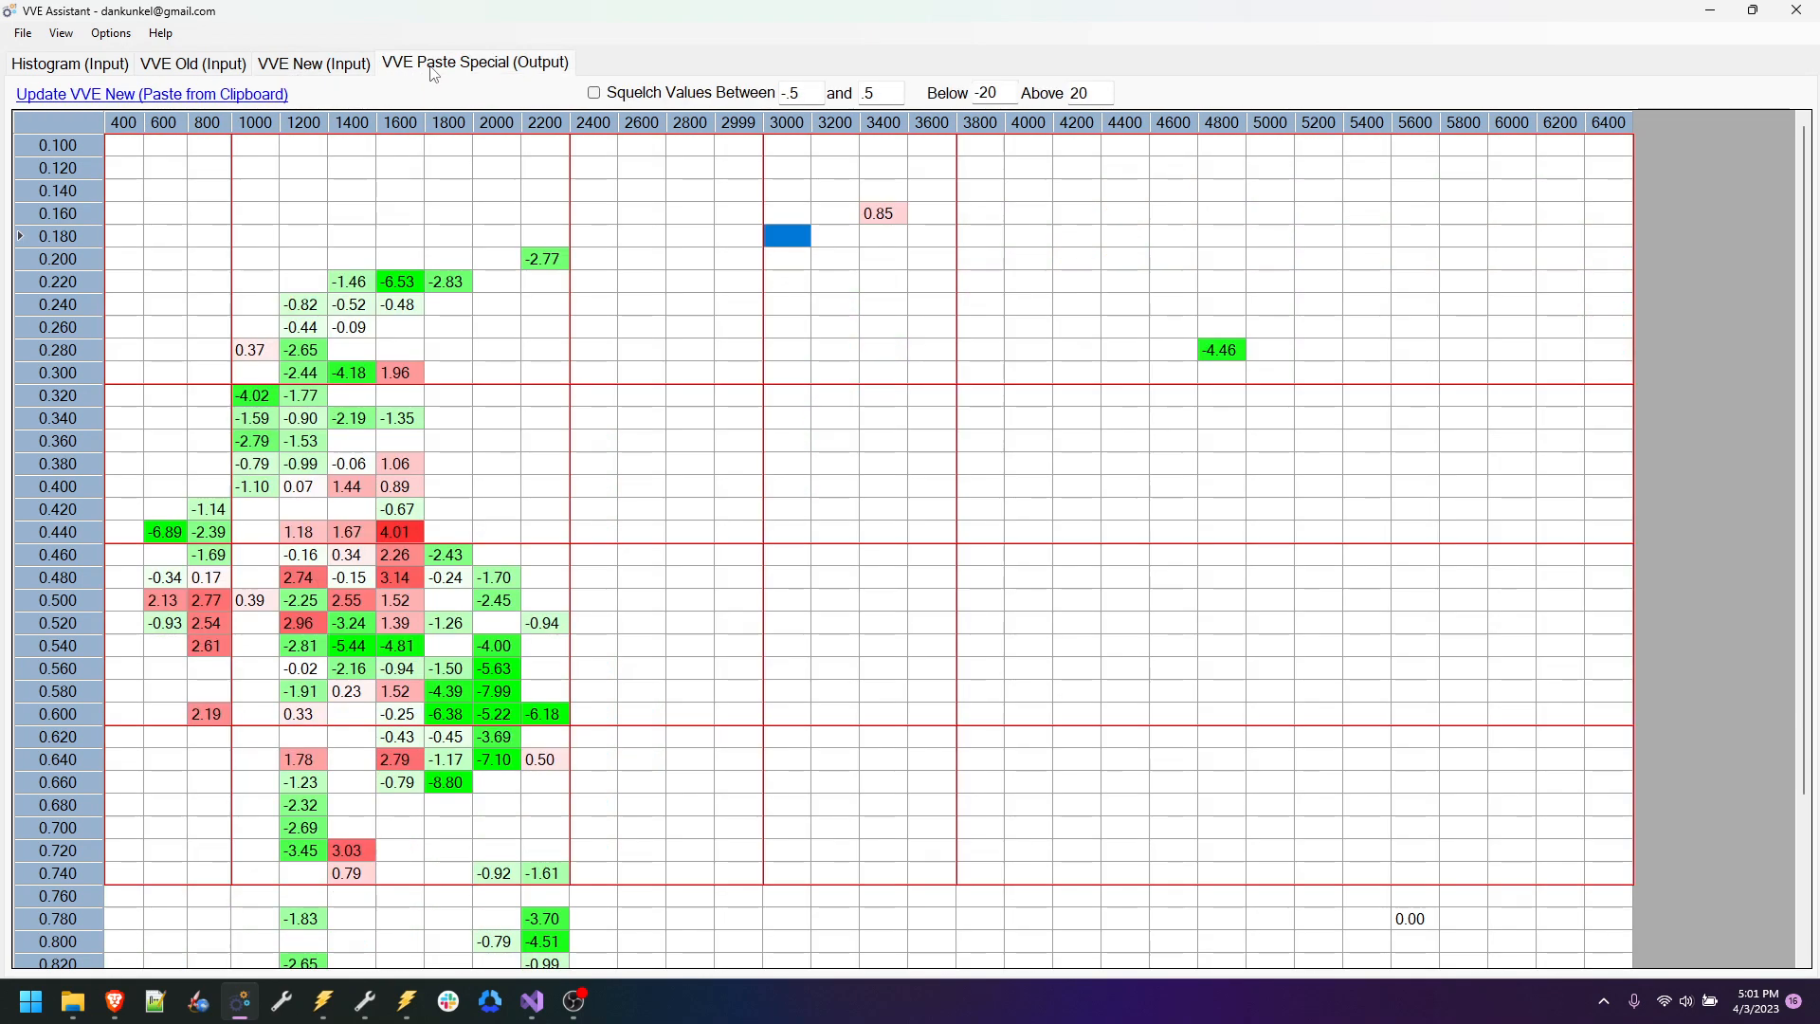
click(92, 94)
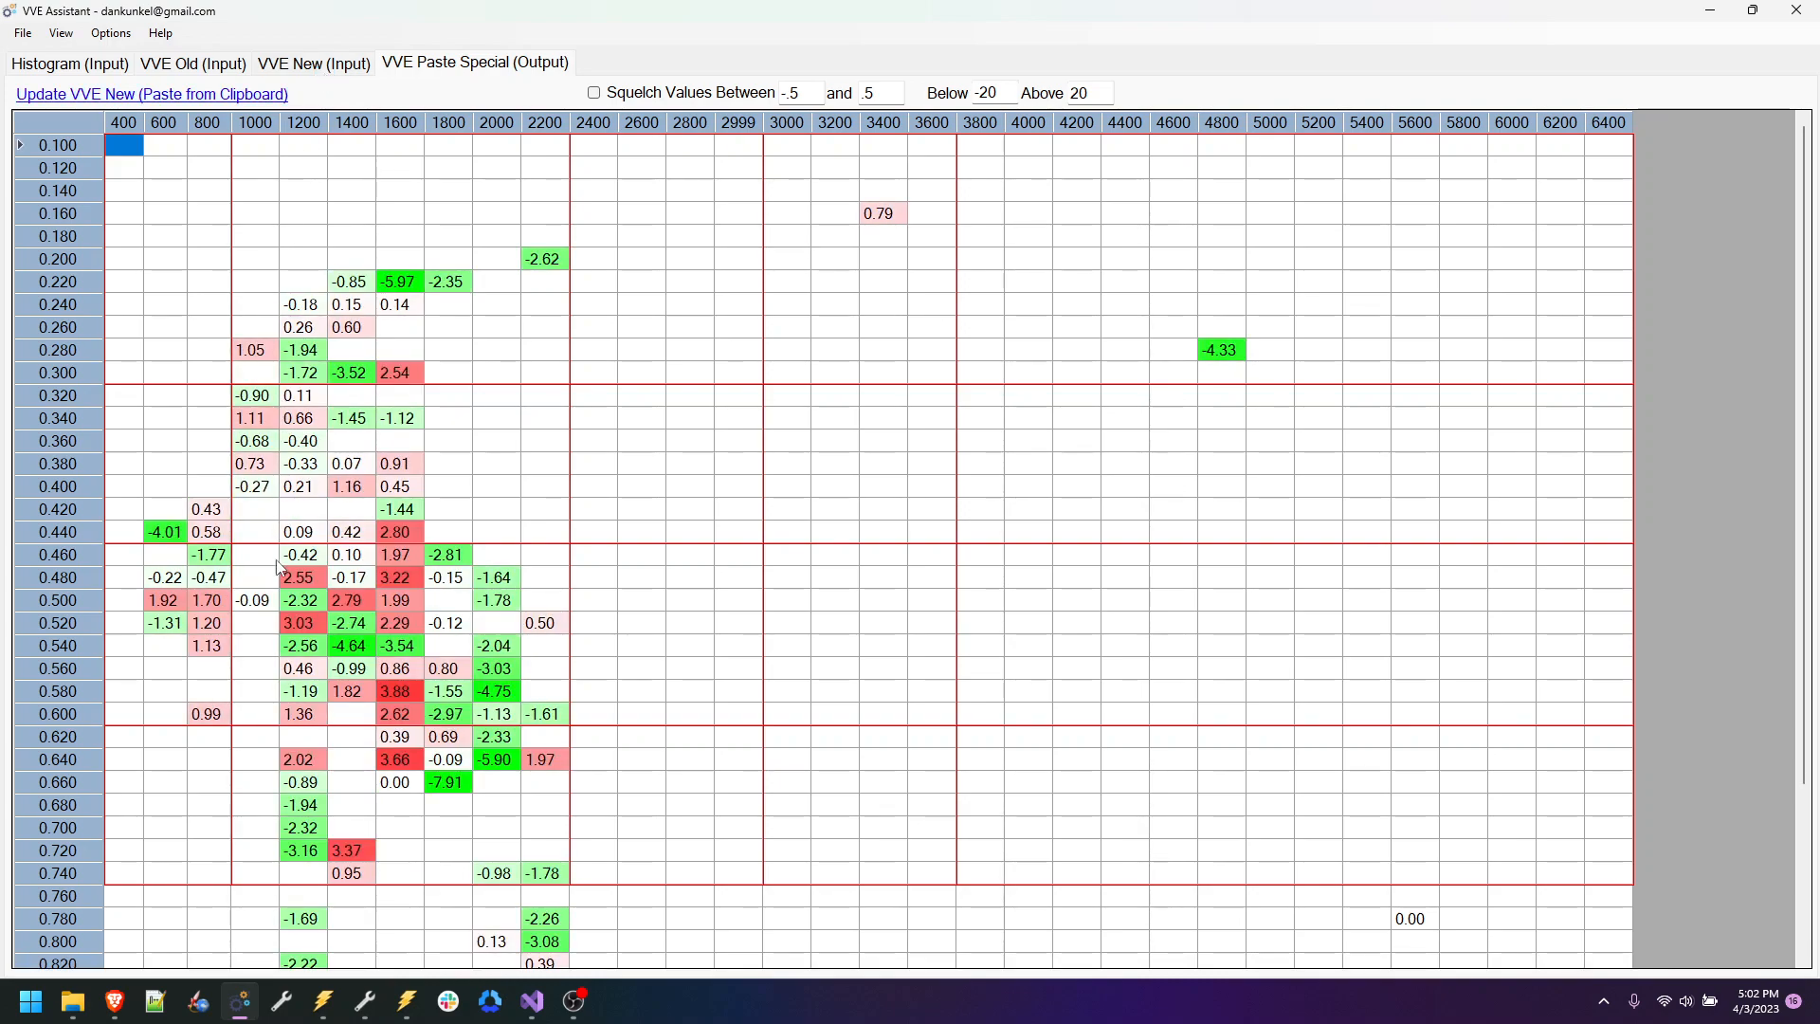
Step: Examine the statistics for the correction zone from 1000 to 2200 rpm and 0.460 to 0.600
drag(257, 557, 537, 718)
right_click(534, 716)
click(631, 796)
drag(151, 155, 129, 168)
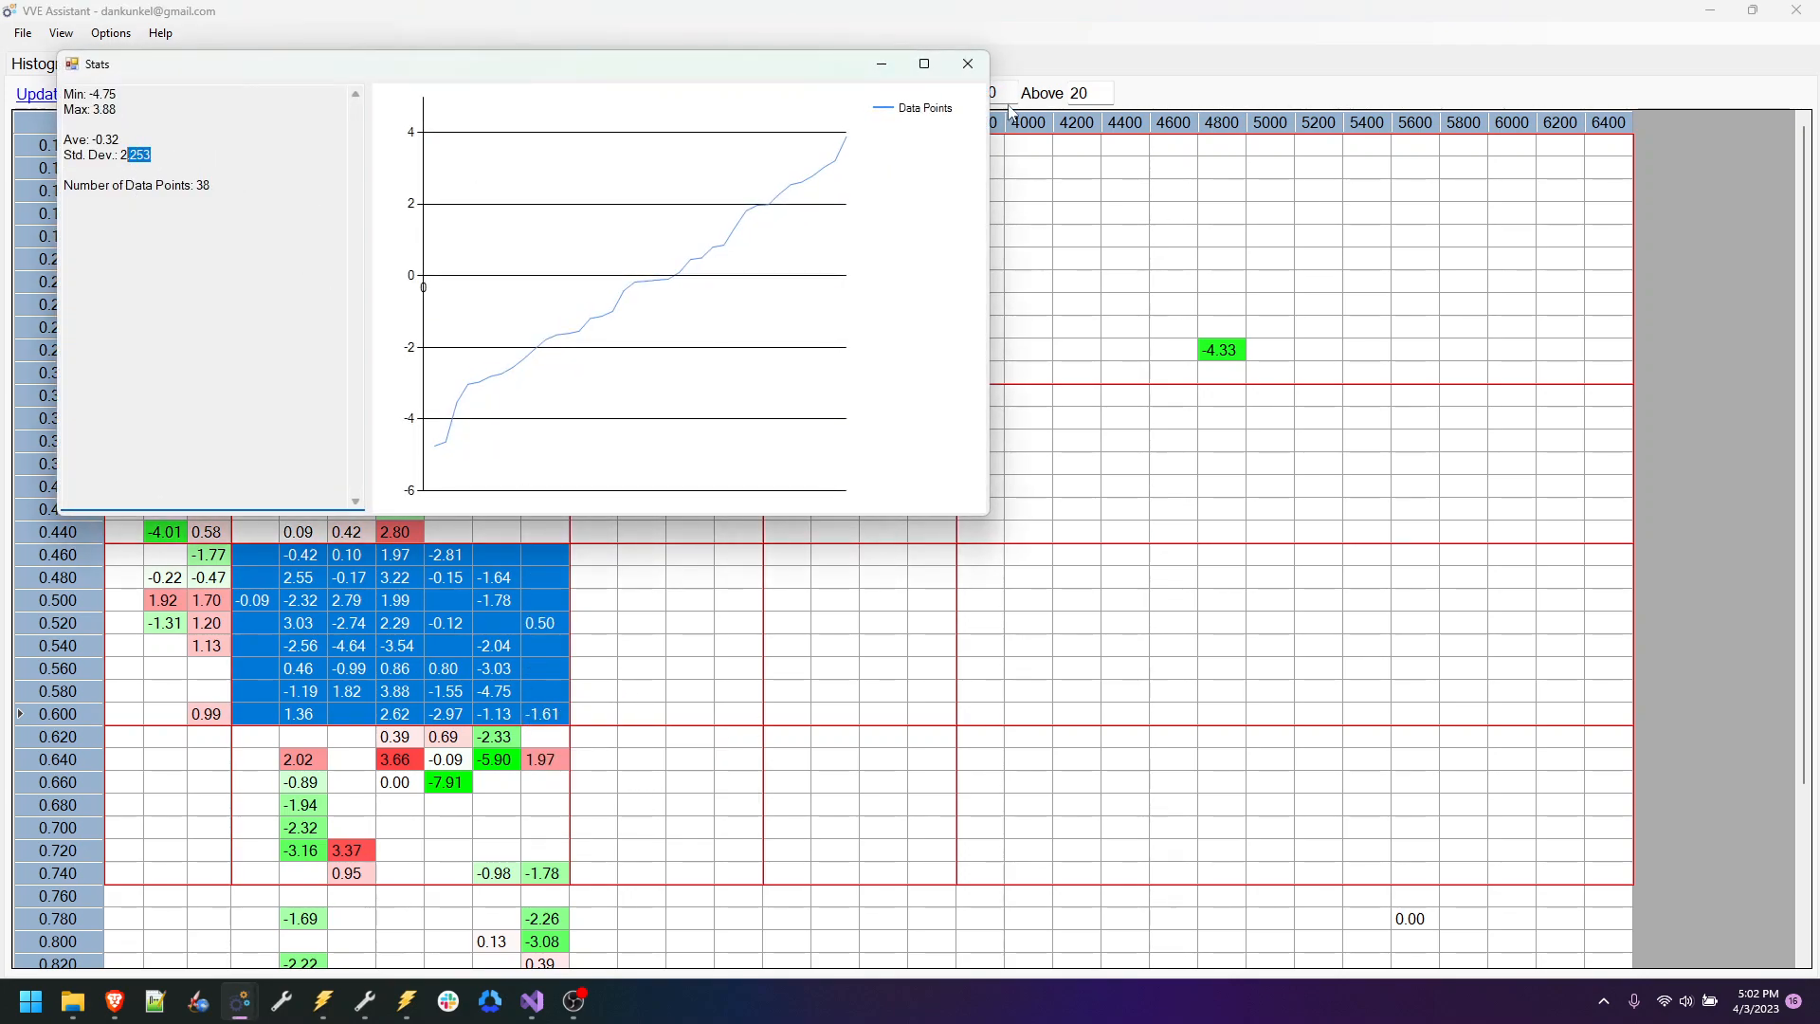
click(968, 63)
Step: Copy the selected zone's corrections, apply them in VCM Editor from 1,000 rpm at 0.46 with Multiply by %, and calculate the coefficients
right_click(335, 595)
click(380, 601)
click(258, 558)
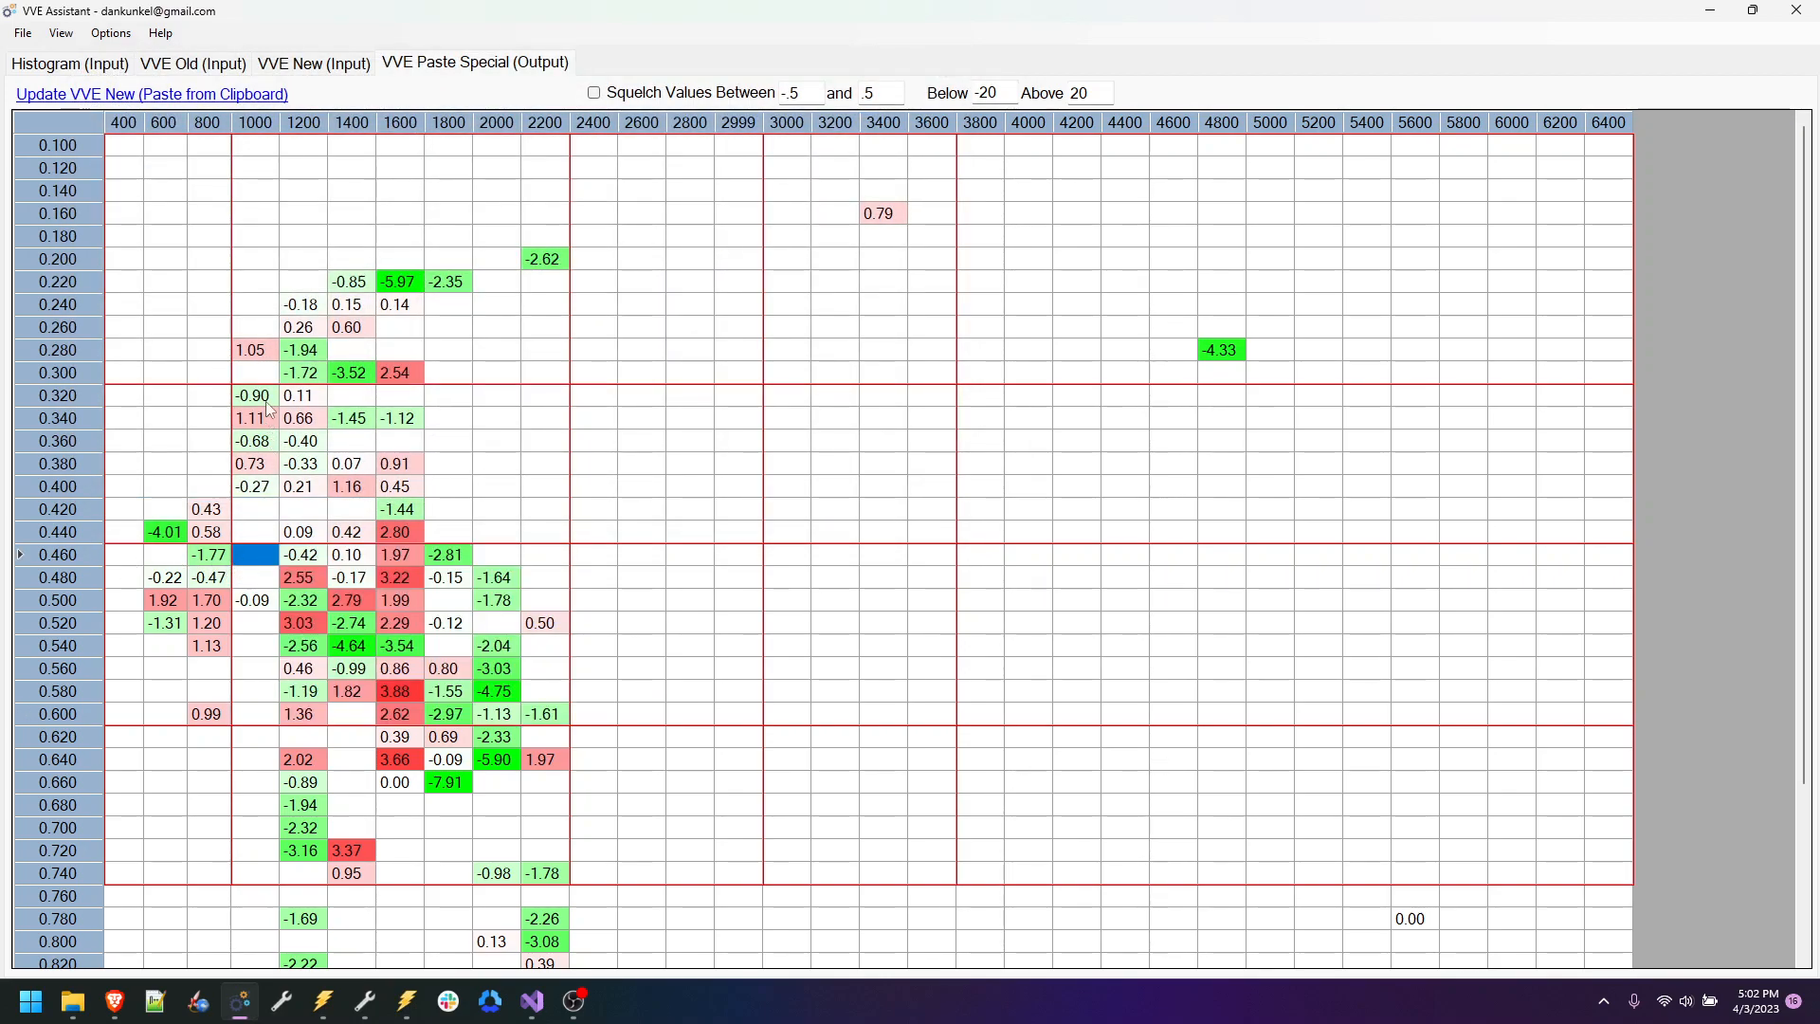
click(365, 1002)
drag(374, 559, 483, 301)
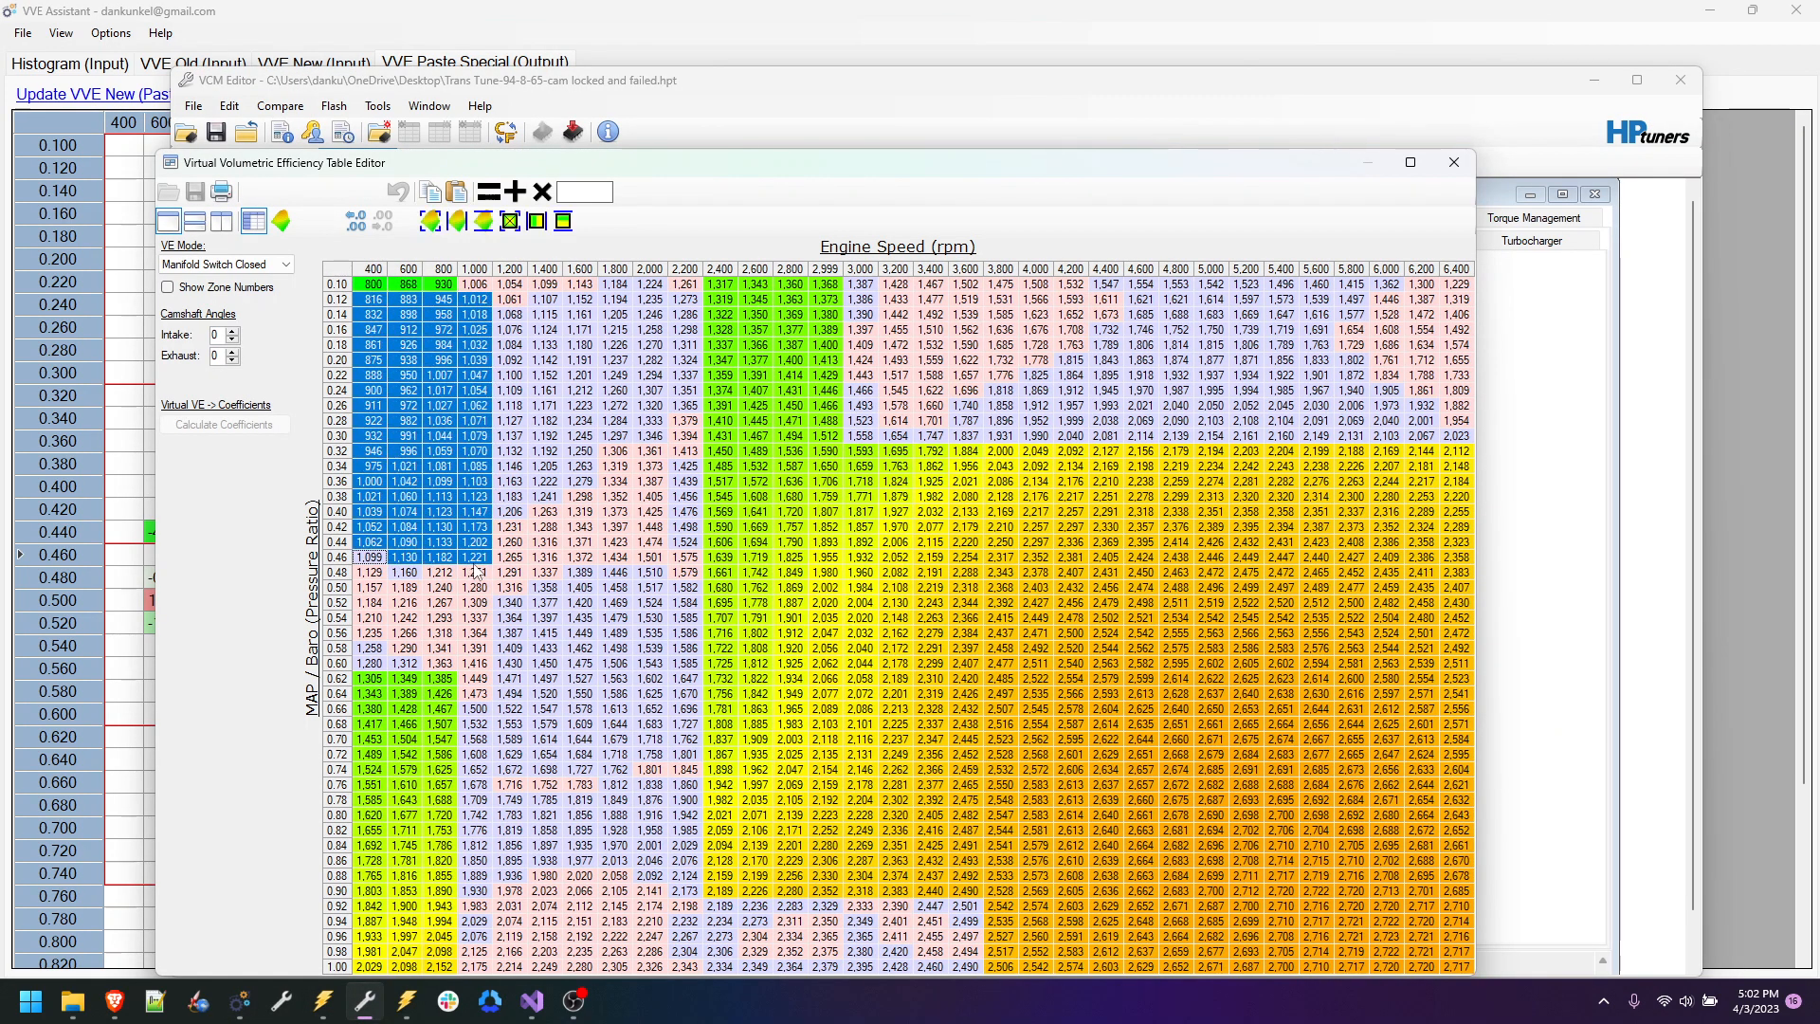
right_click(477, 560)
mouse_move(555, 633)
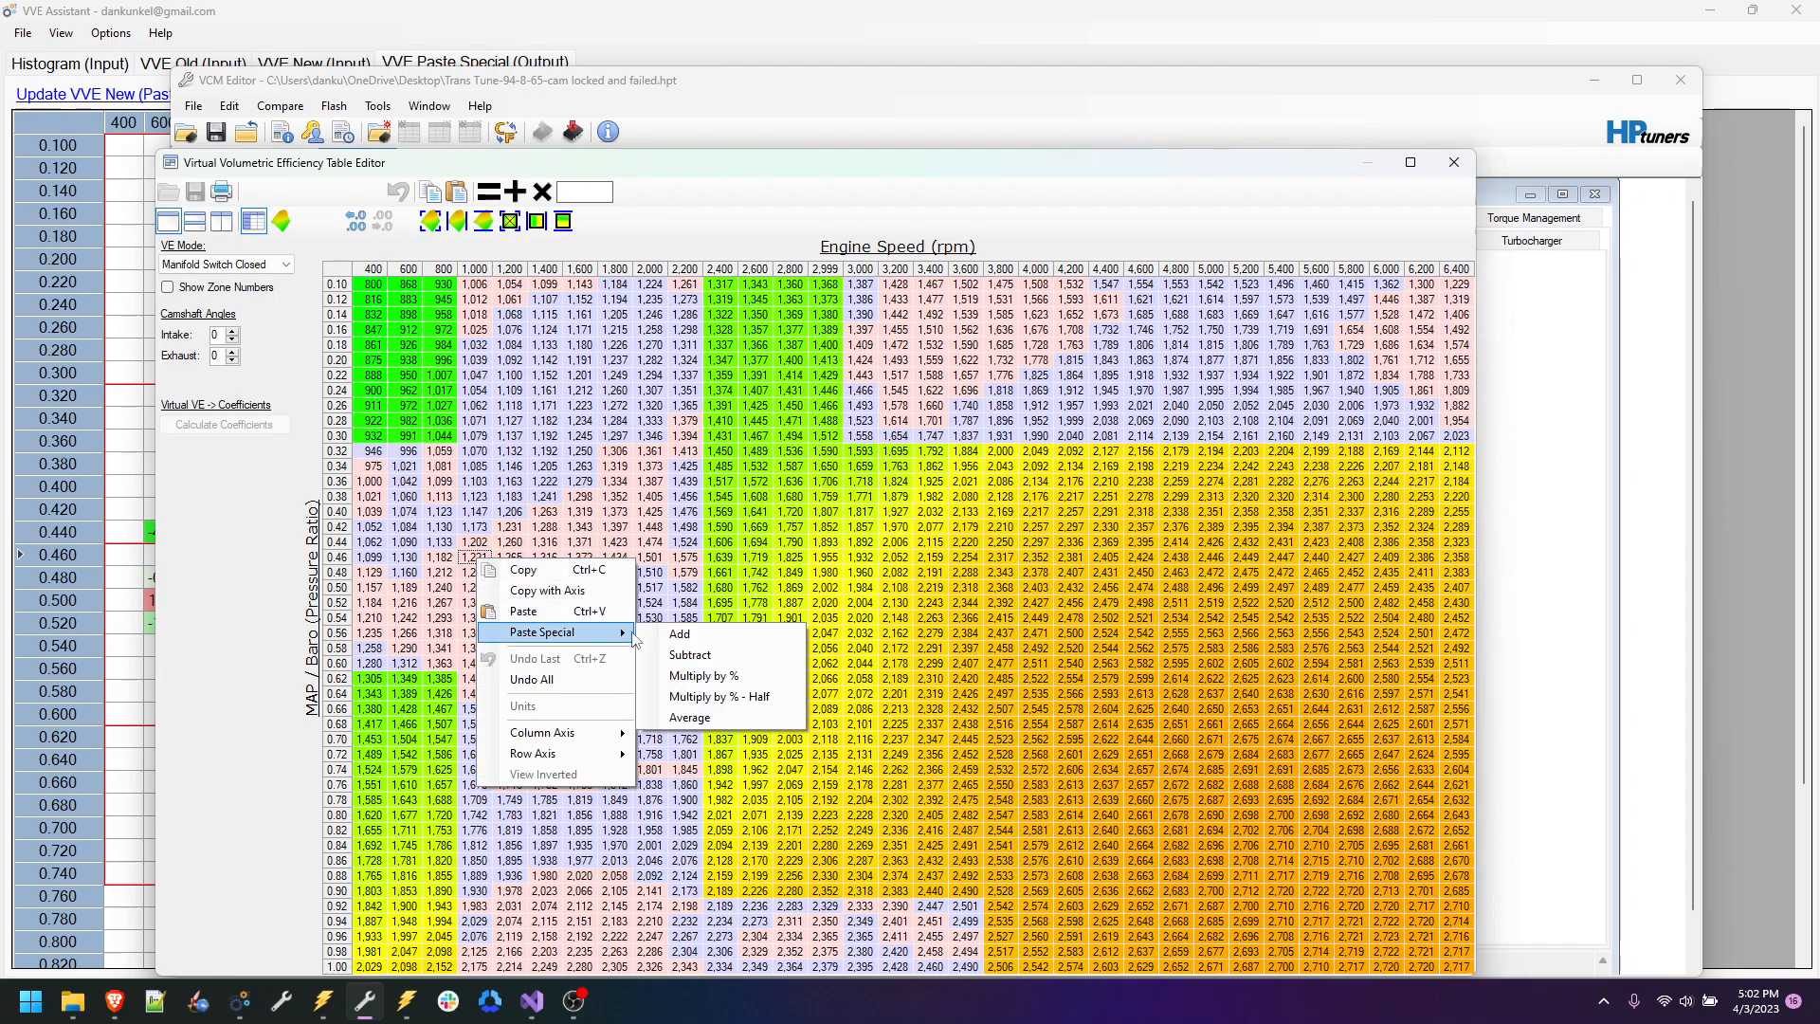
click(734, 675)
click(251, 425)
Step: Copy the whole VVE table with its axes and use it to update VVE New in VVE Assistant
click(343, 270)
right_click(344, 271)
click(389, 302)
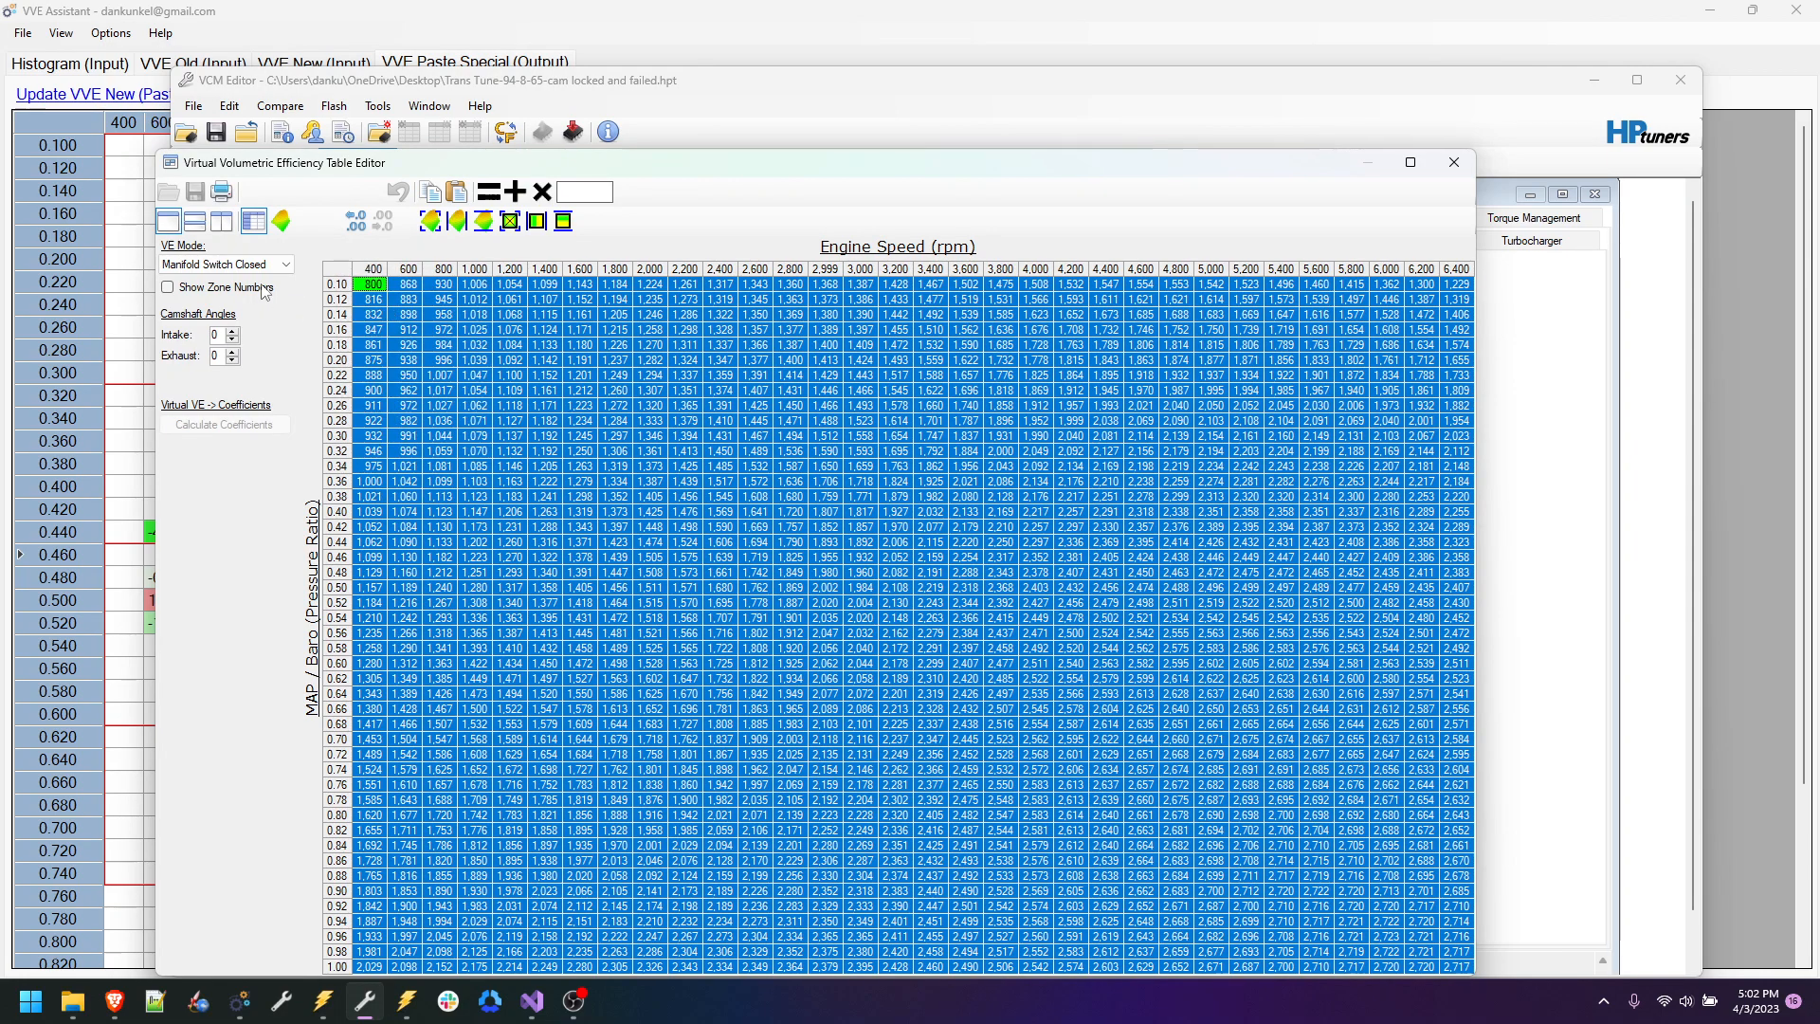
click(138, 189)
click(178, 94)
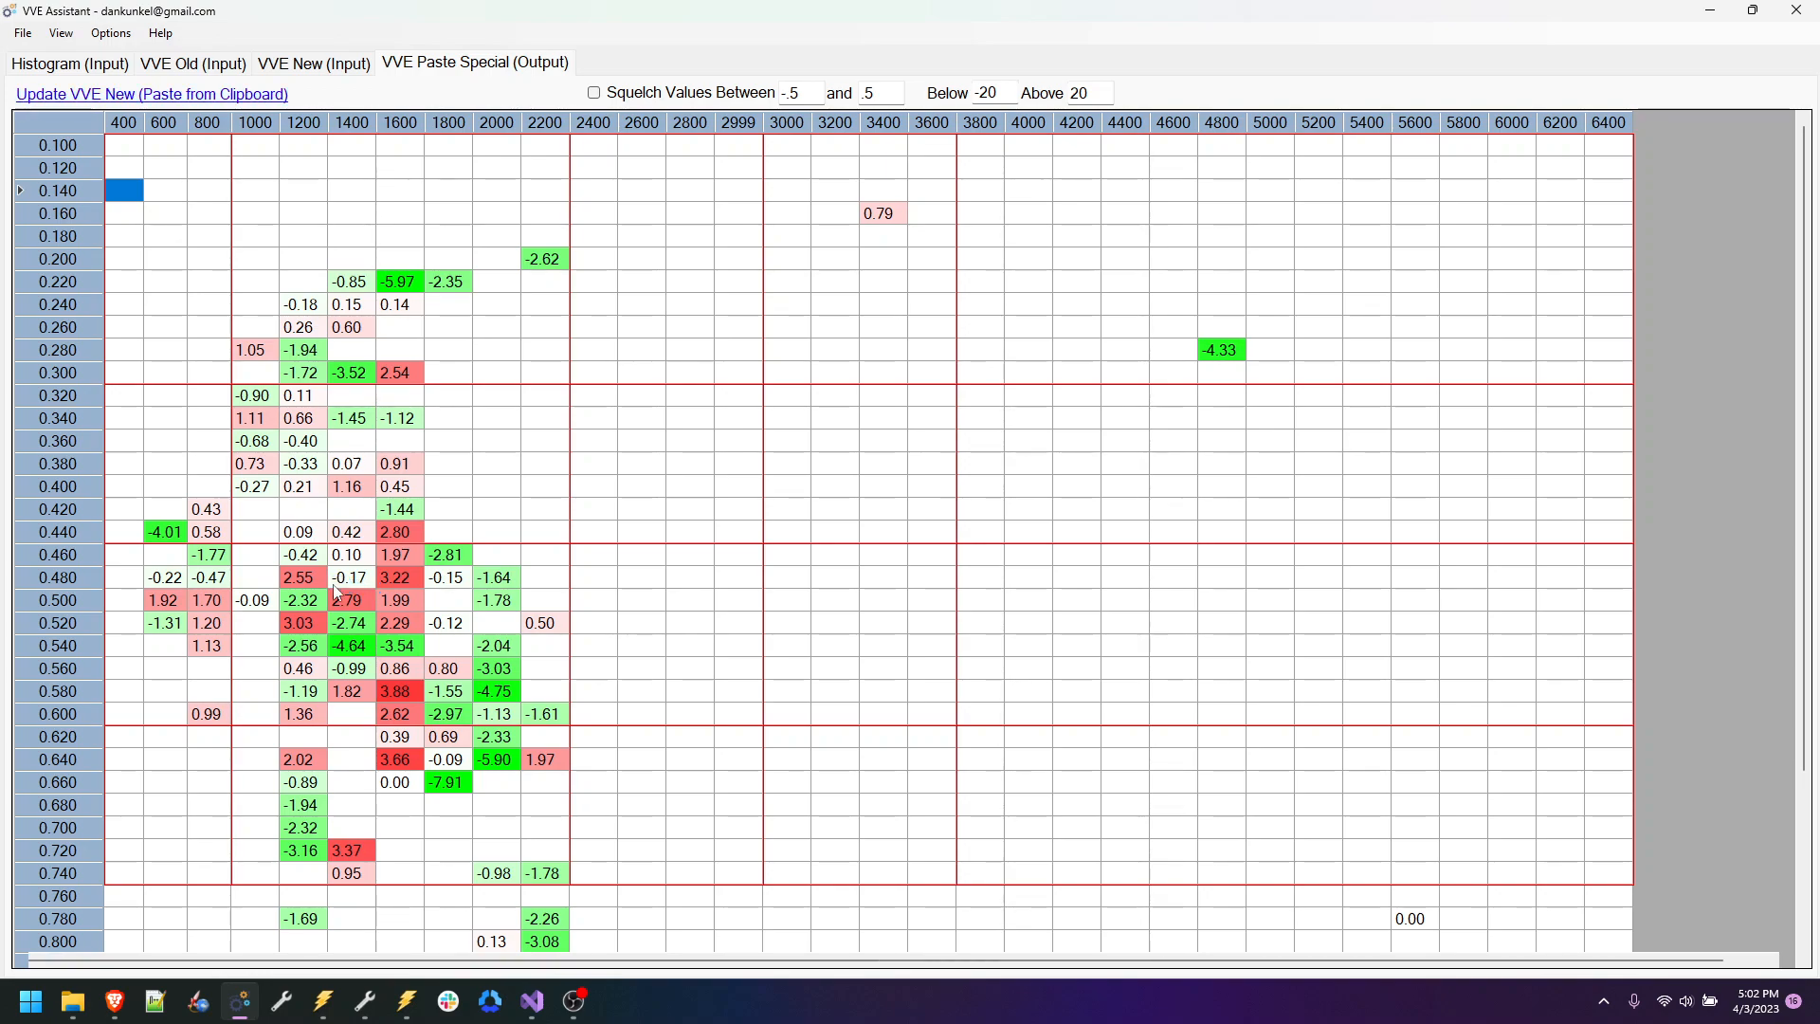
Step: Copy the updated corrections for the zone from 1000 to 2200 rpm and 0.460 to 0.600
drag(263, 561, 535, 720)
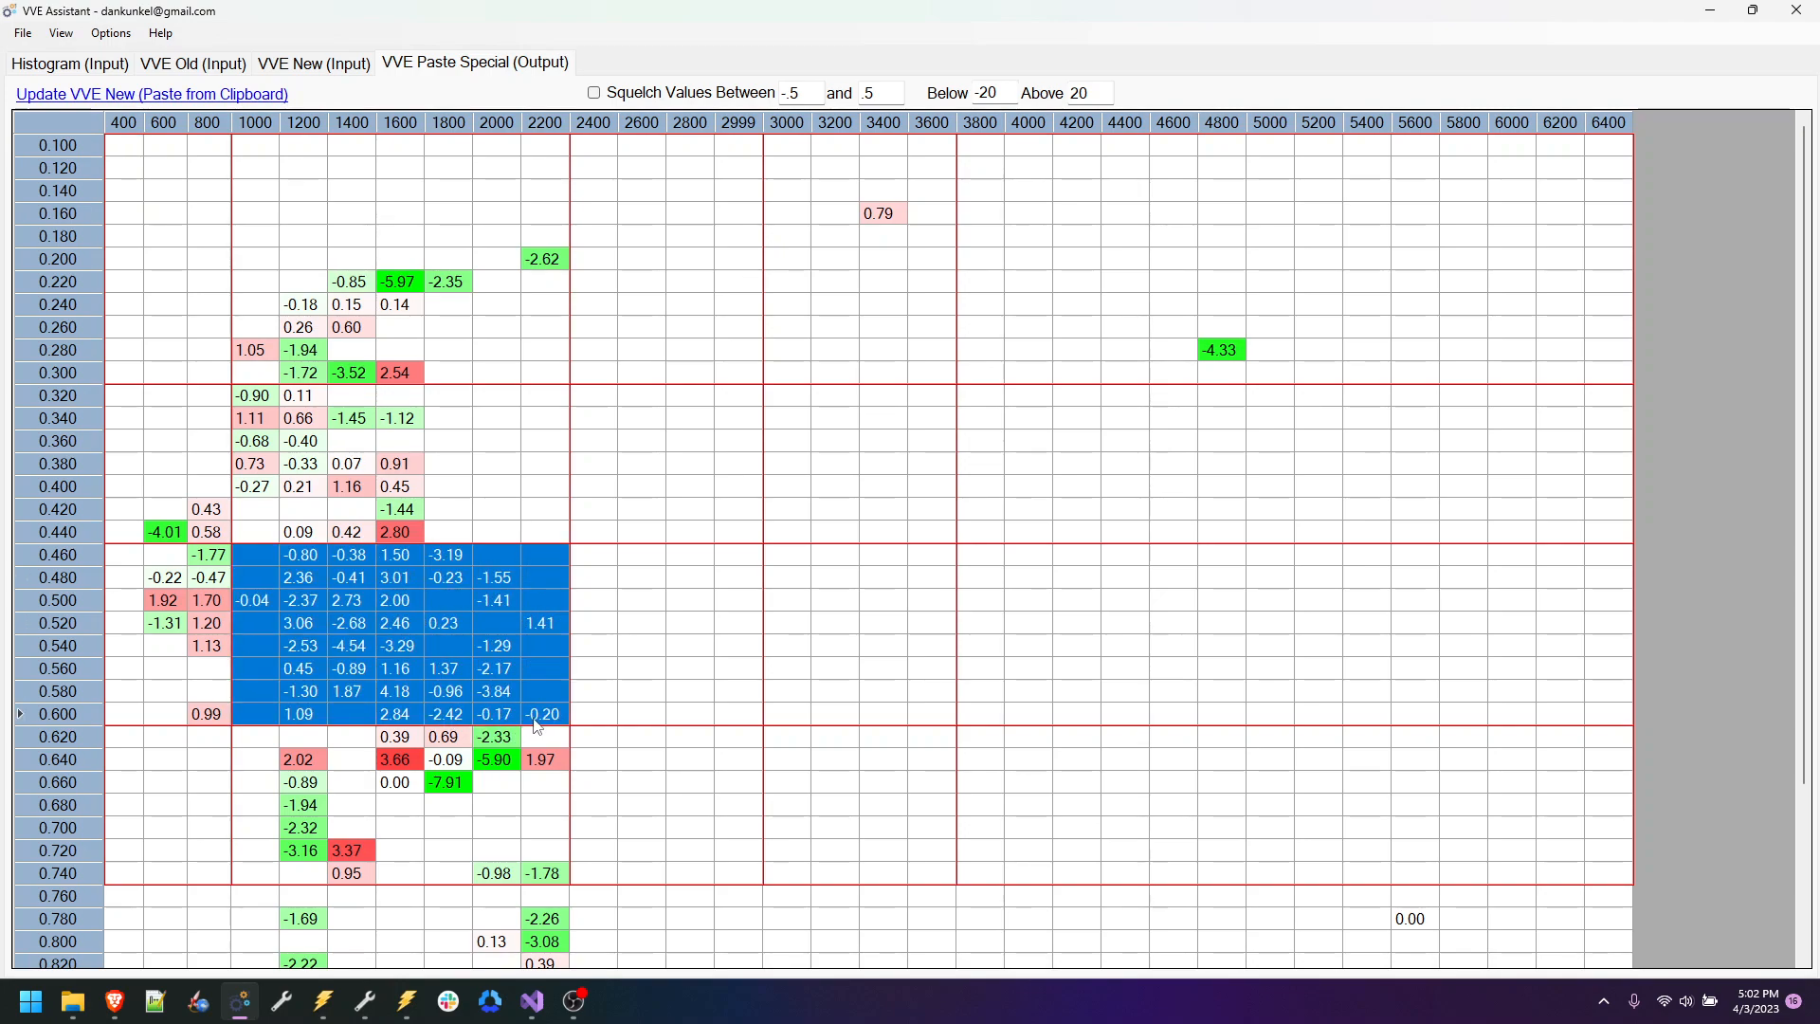
right_click(512, 710)
click(556, 723)
Step: Switch to VCM Editor, close the table editor to save the tune file, and reopen the Virtual Volumetric Efficiency table
click(366, 1005)
click(858, 453)
click(1452, 166)
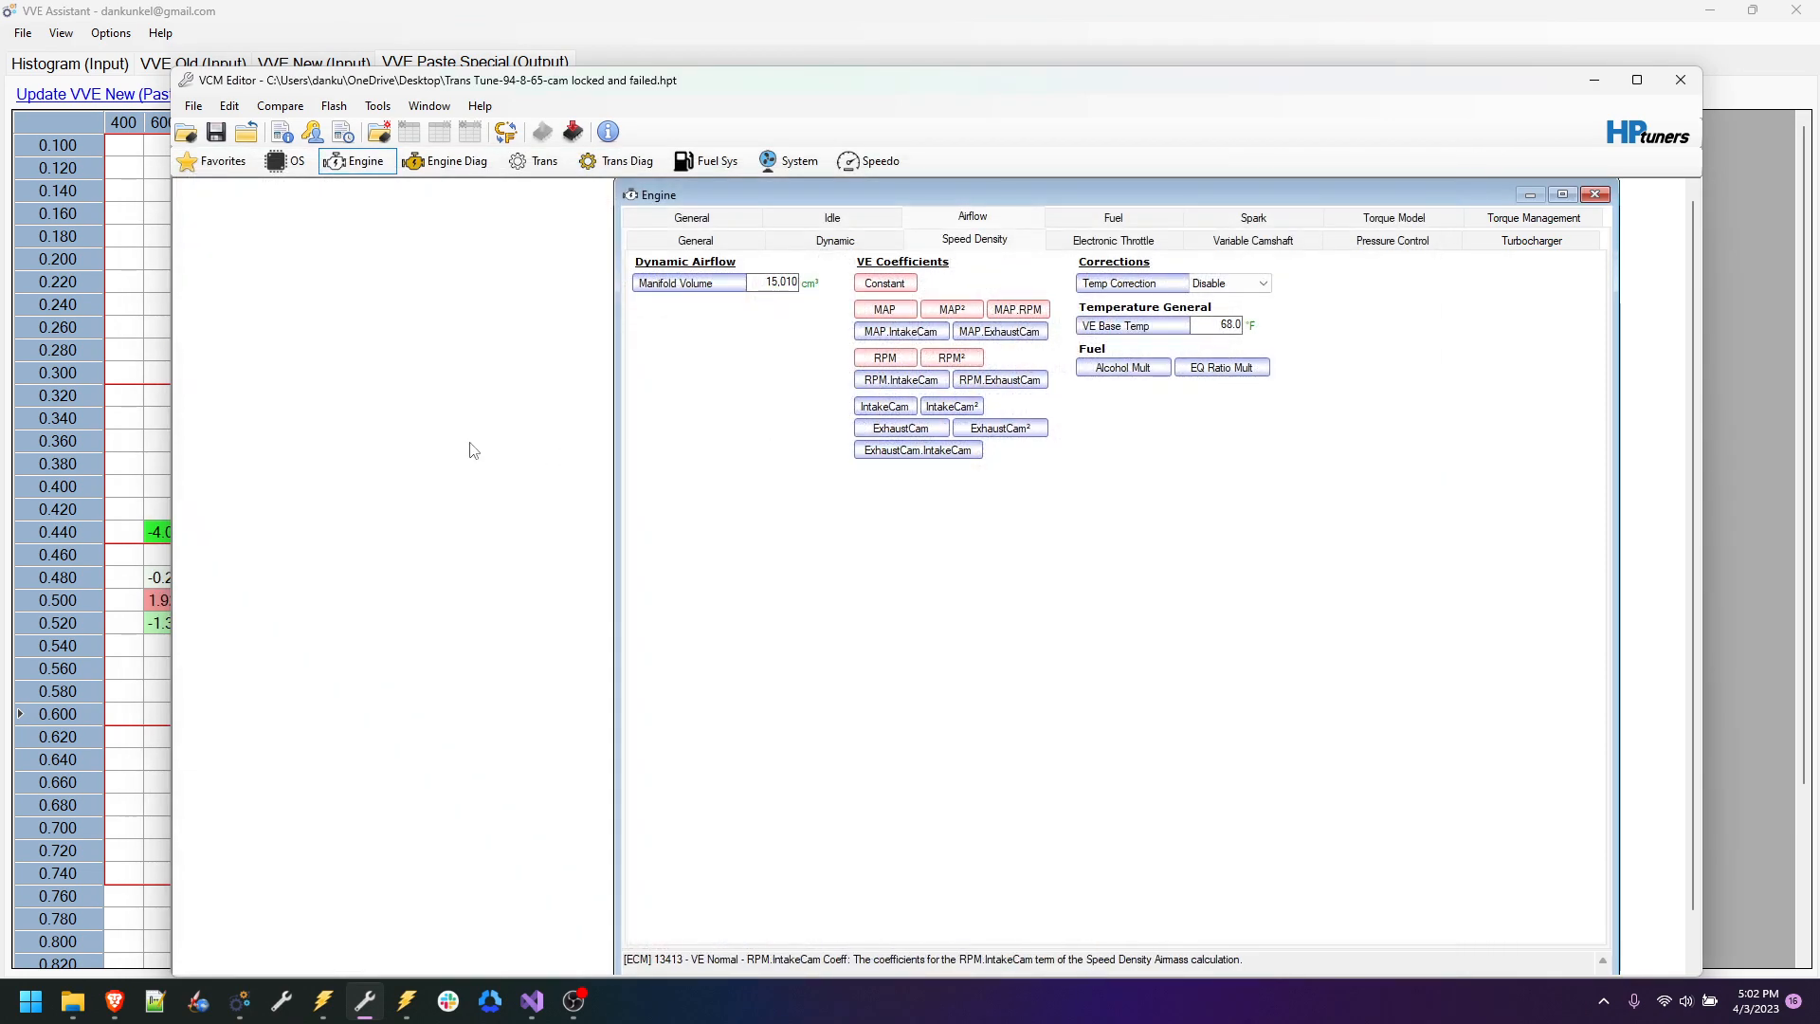
key(ctrl+s)
click(229, 106)
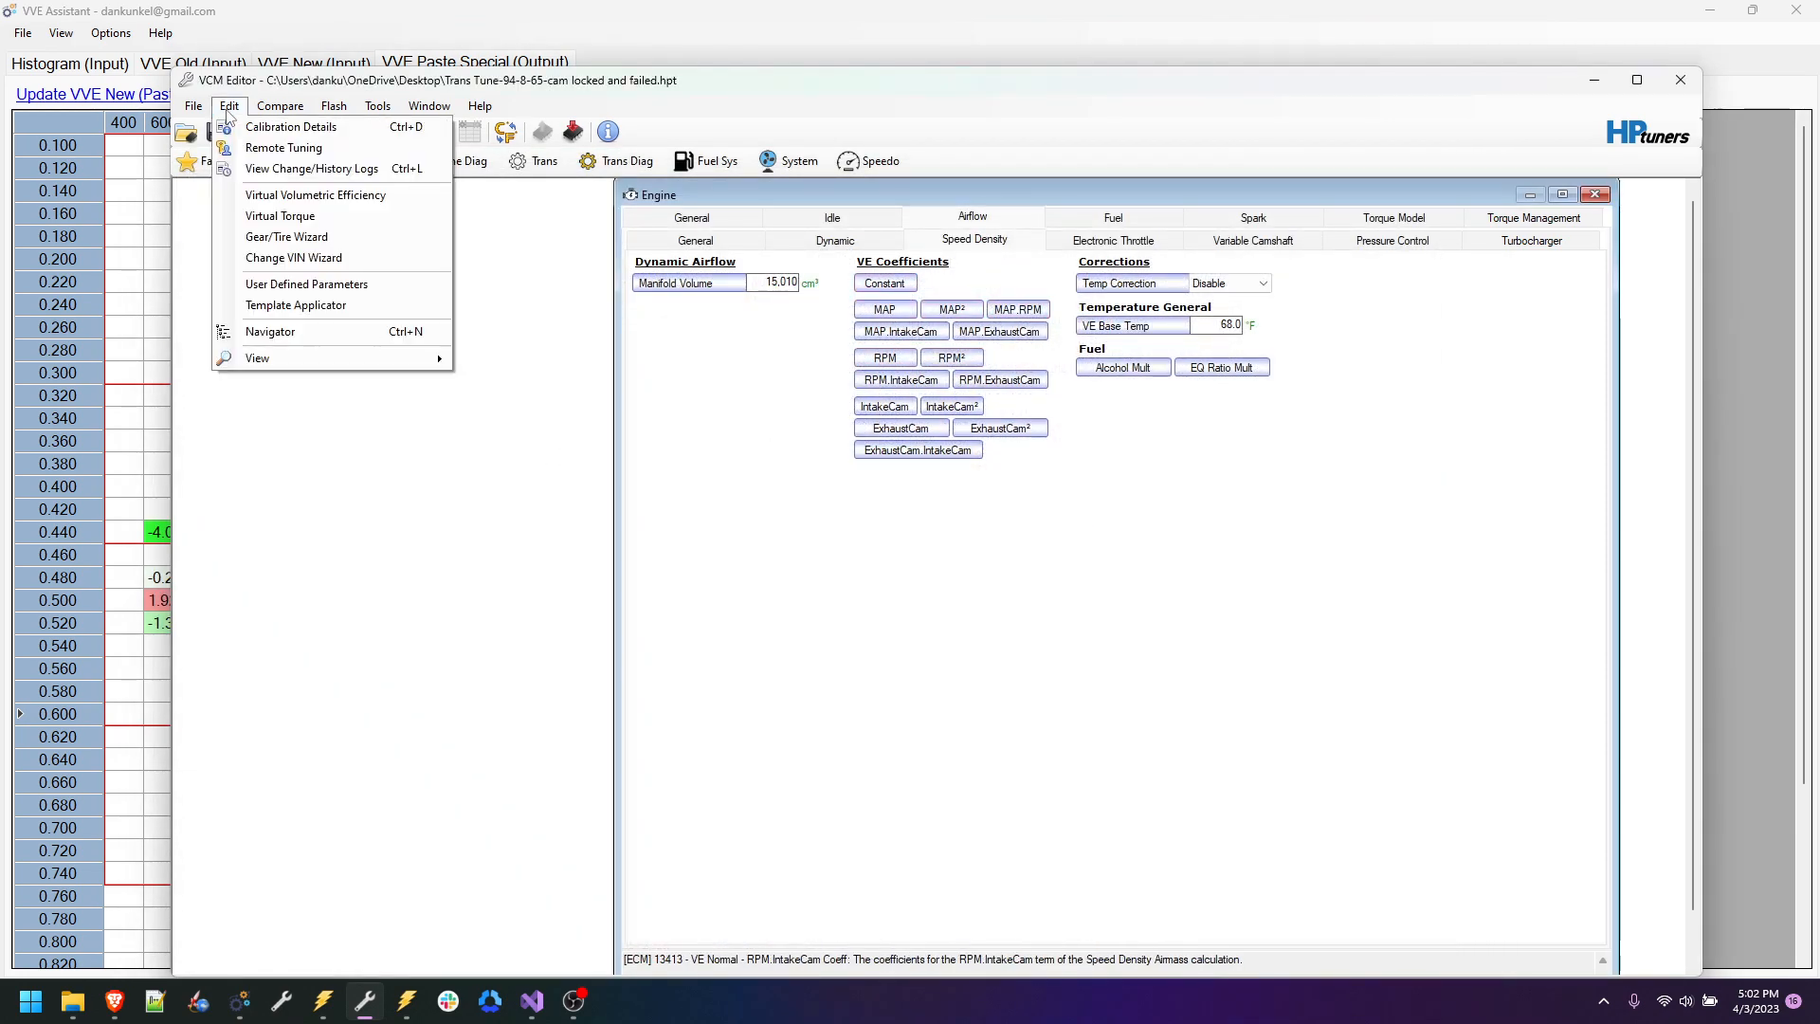
click(273, 199)
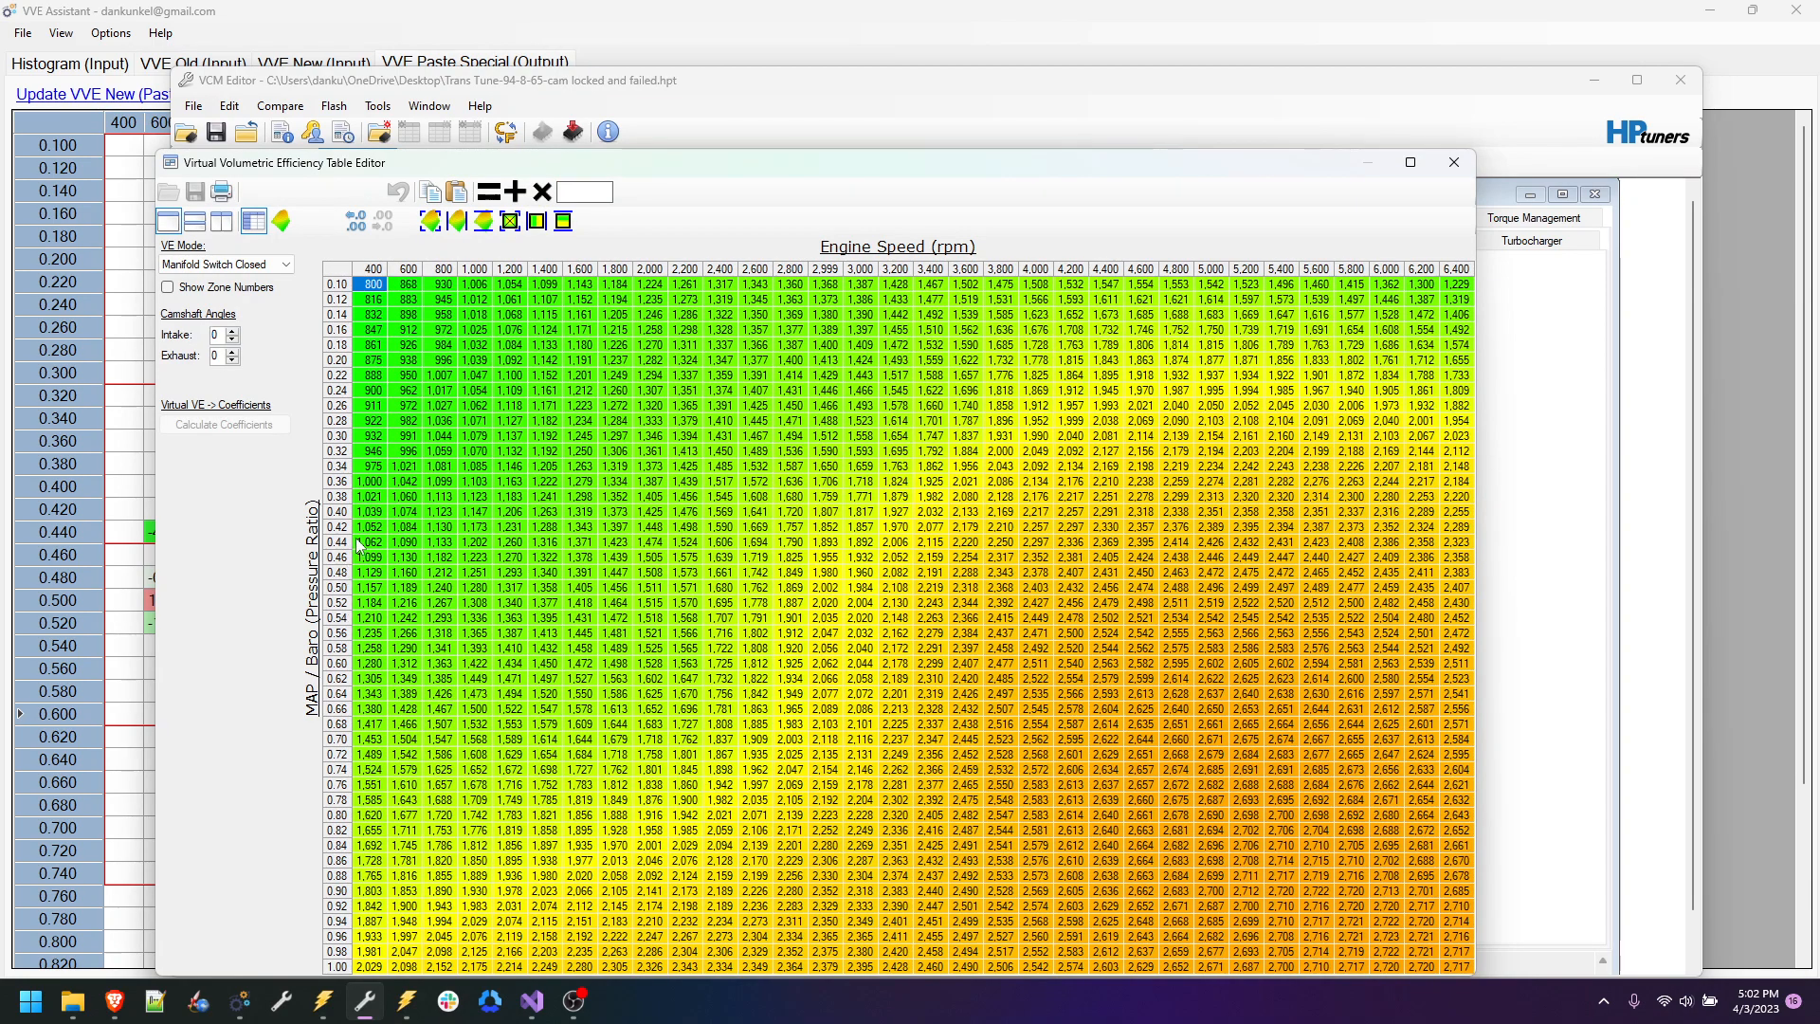
Step: Apply the copied zone corrections from 1,000 rpm at 0.46 with Paste Special Multiply by %
drag(361, 561, 475, 559)
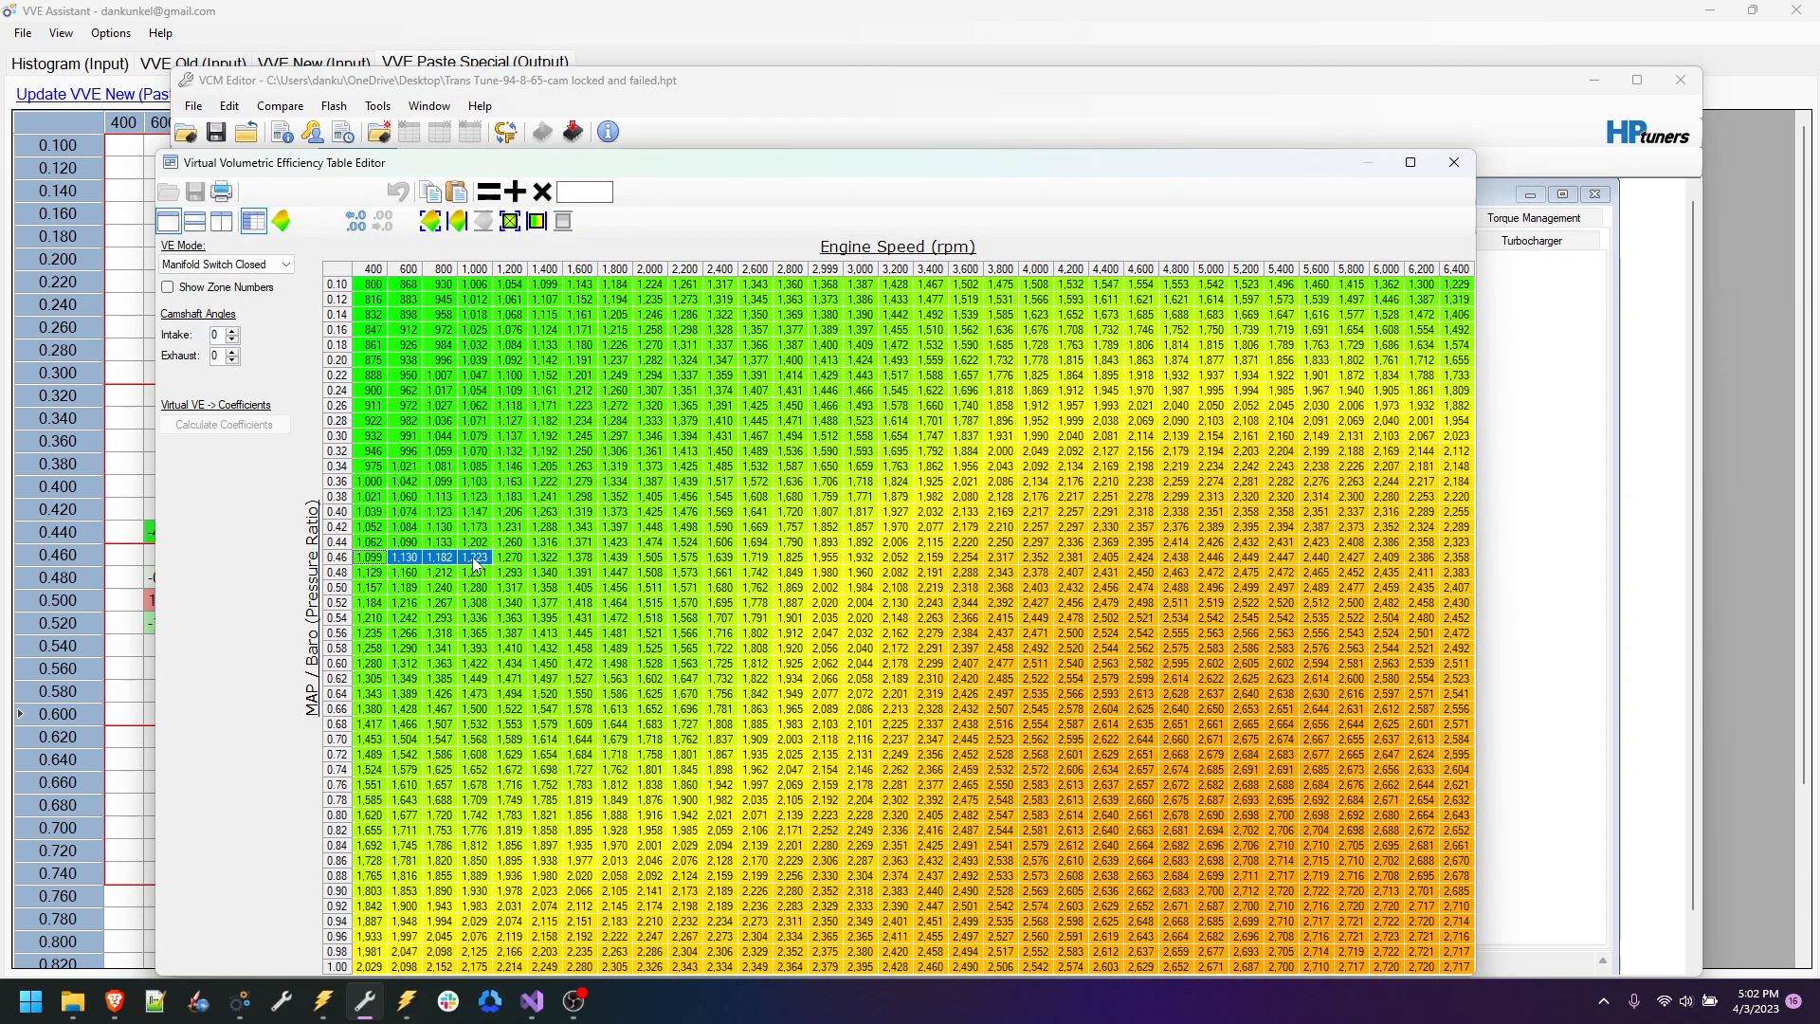
right_click(475, 562)
mouse_move(546, 631)
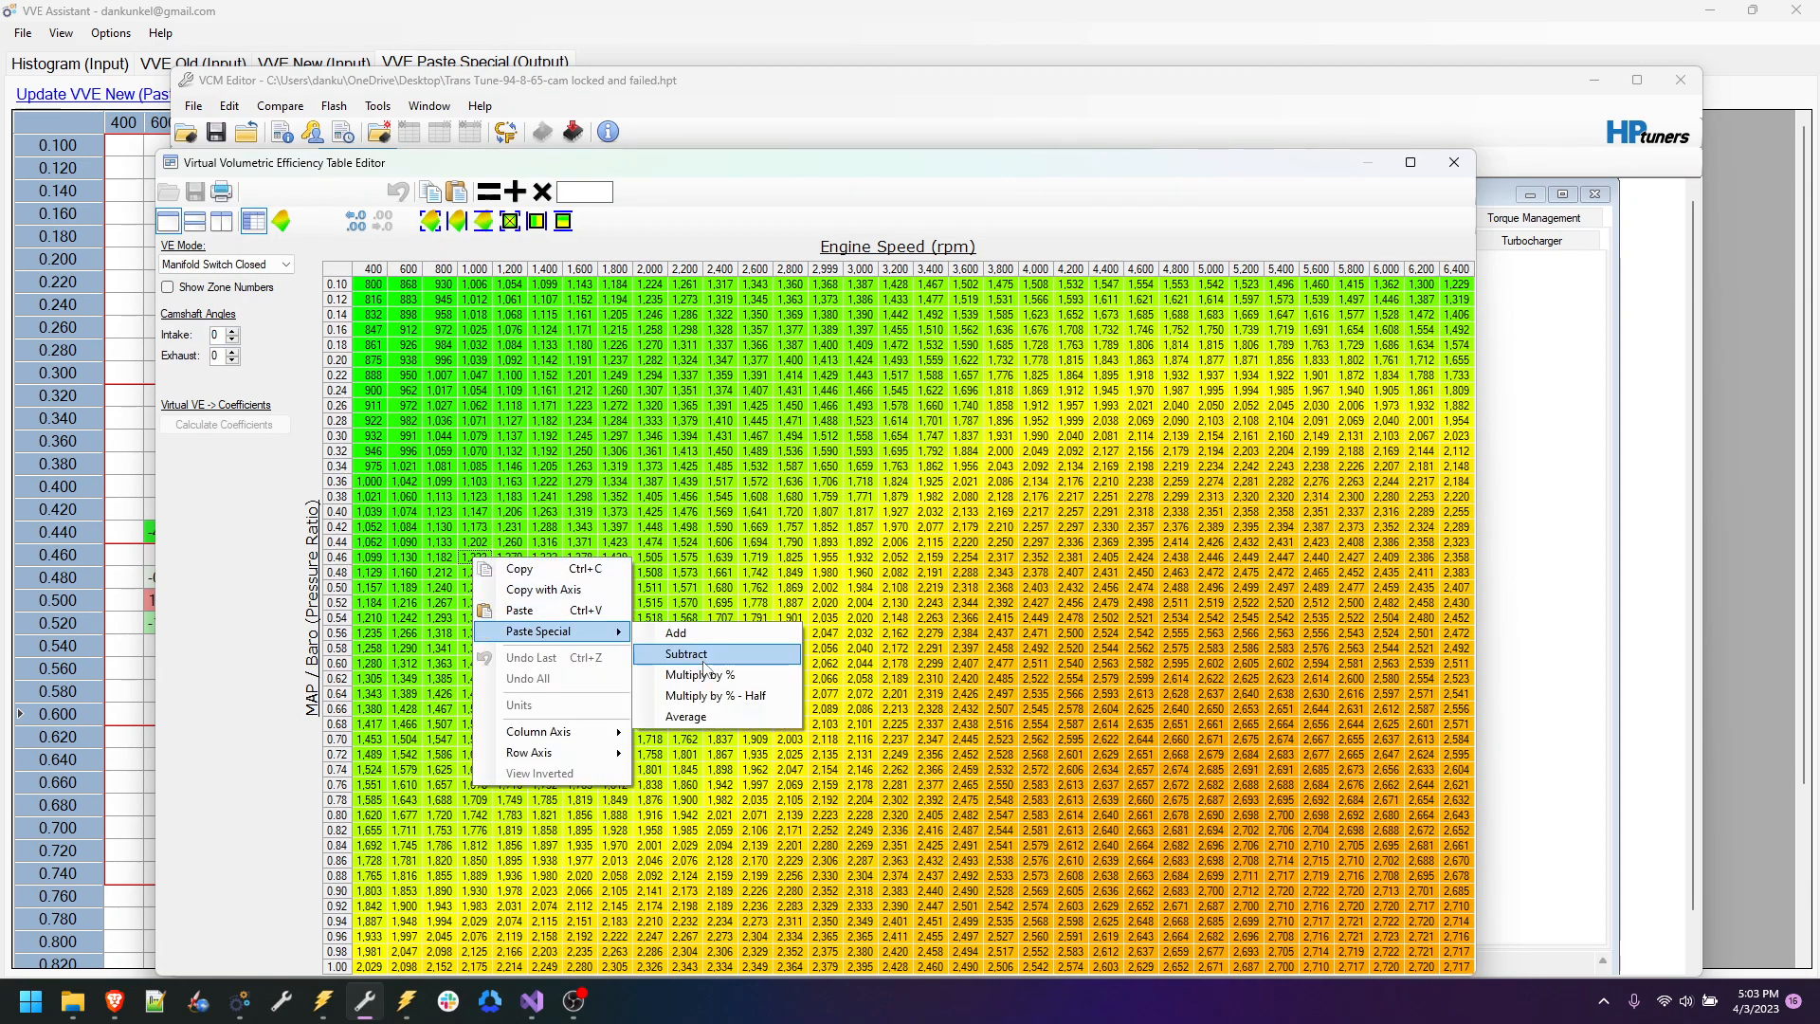
click(711, 675)
Step: Even out the VVE cells from 1,800 to 2,200 rpm at 0.48 to 0.52 along the rows and calculate the coefficients
drag(618, 573, 685, 603)
click(537, 223)
click(225, 425)
click(340, 271)
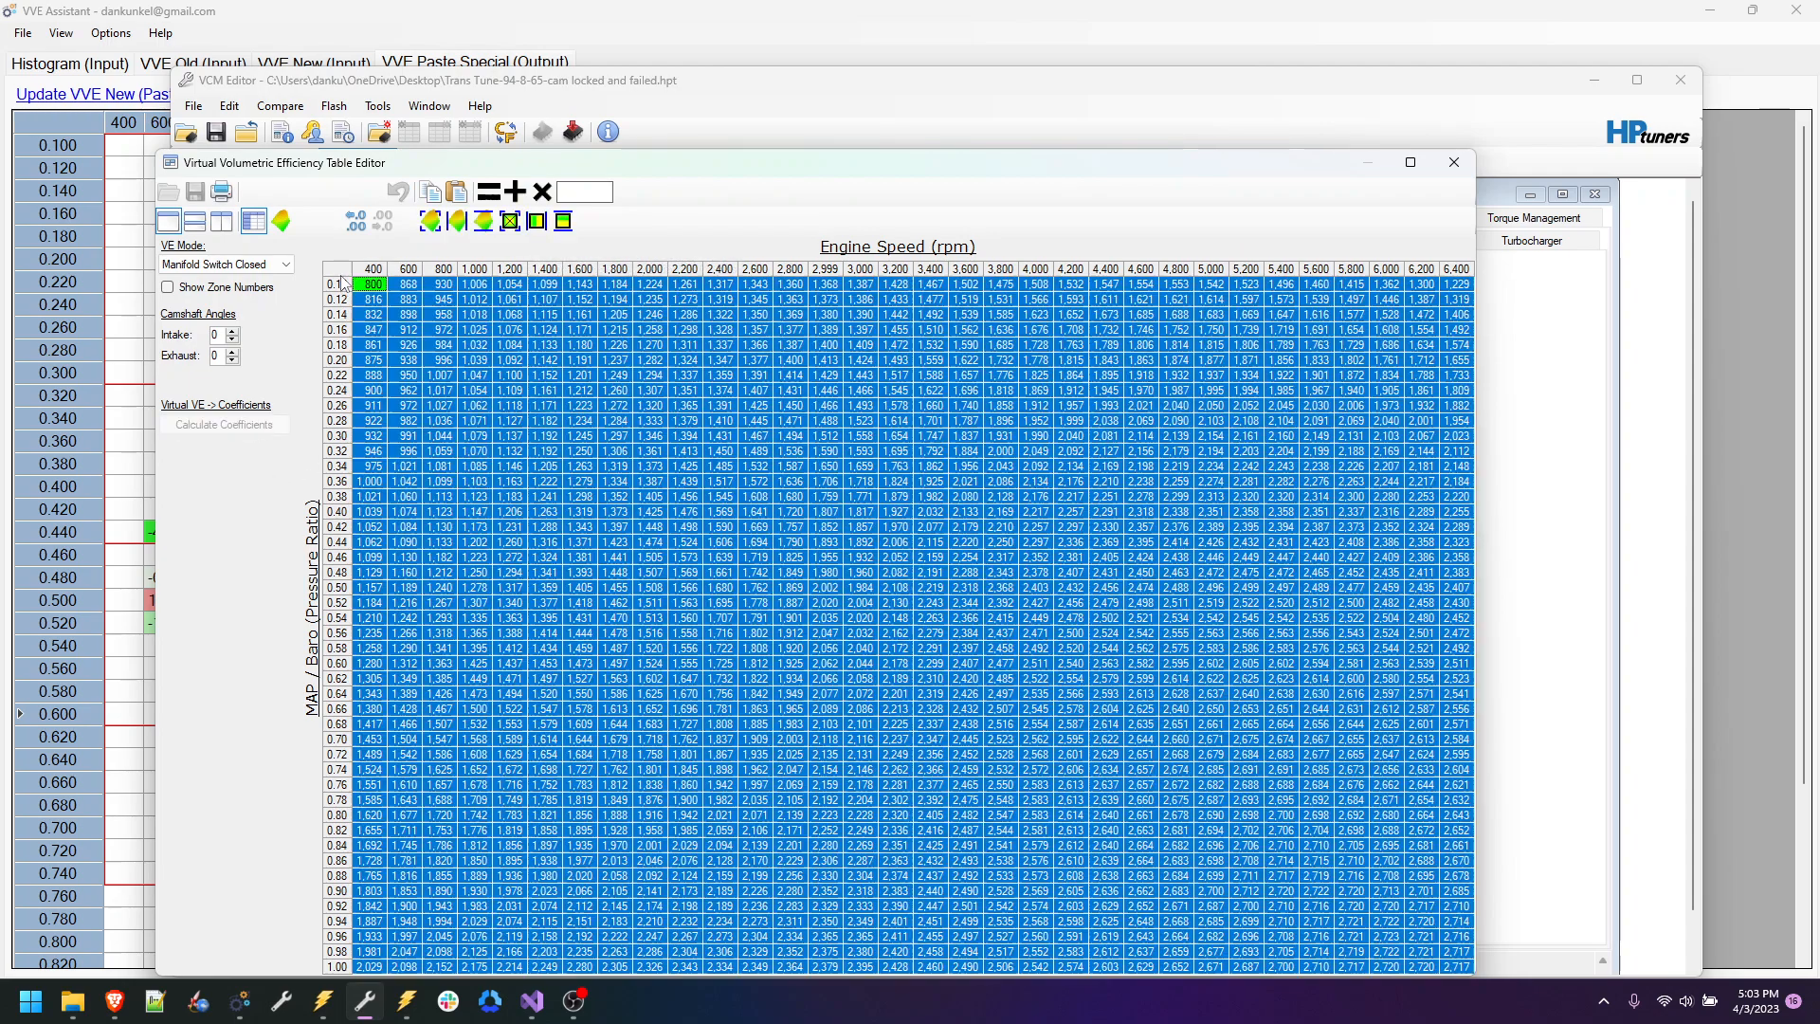
Step: Copy the whole Virtual VE table with its axes and update VVE New from the clipboard in VVE Assistant
right_click(420, 320)
click(489, 355)
click(140, 190)
click(155, 96)
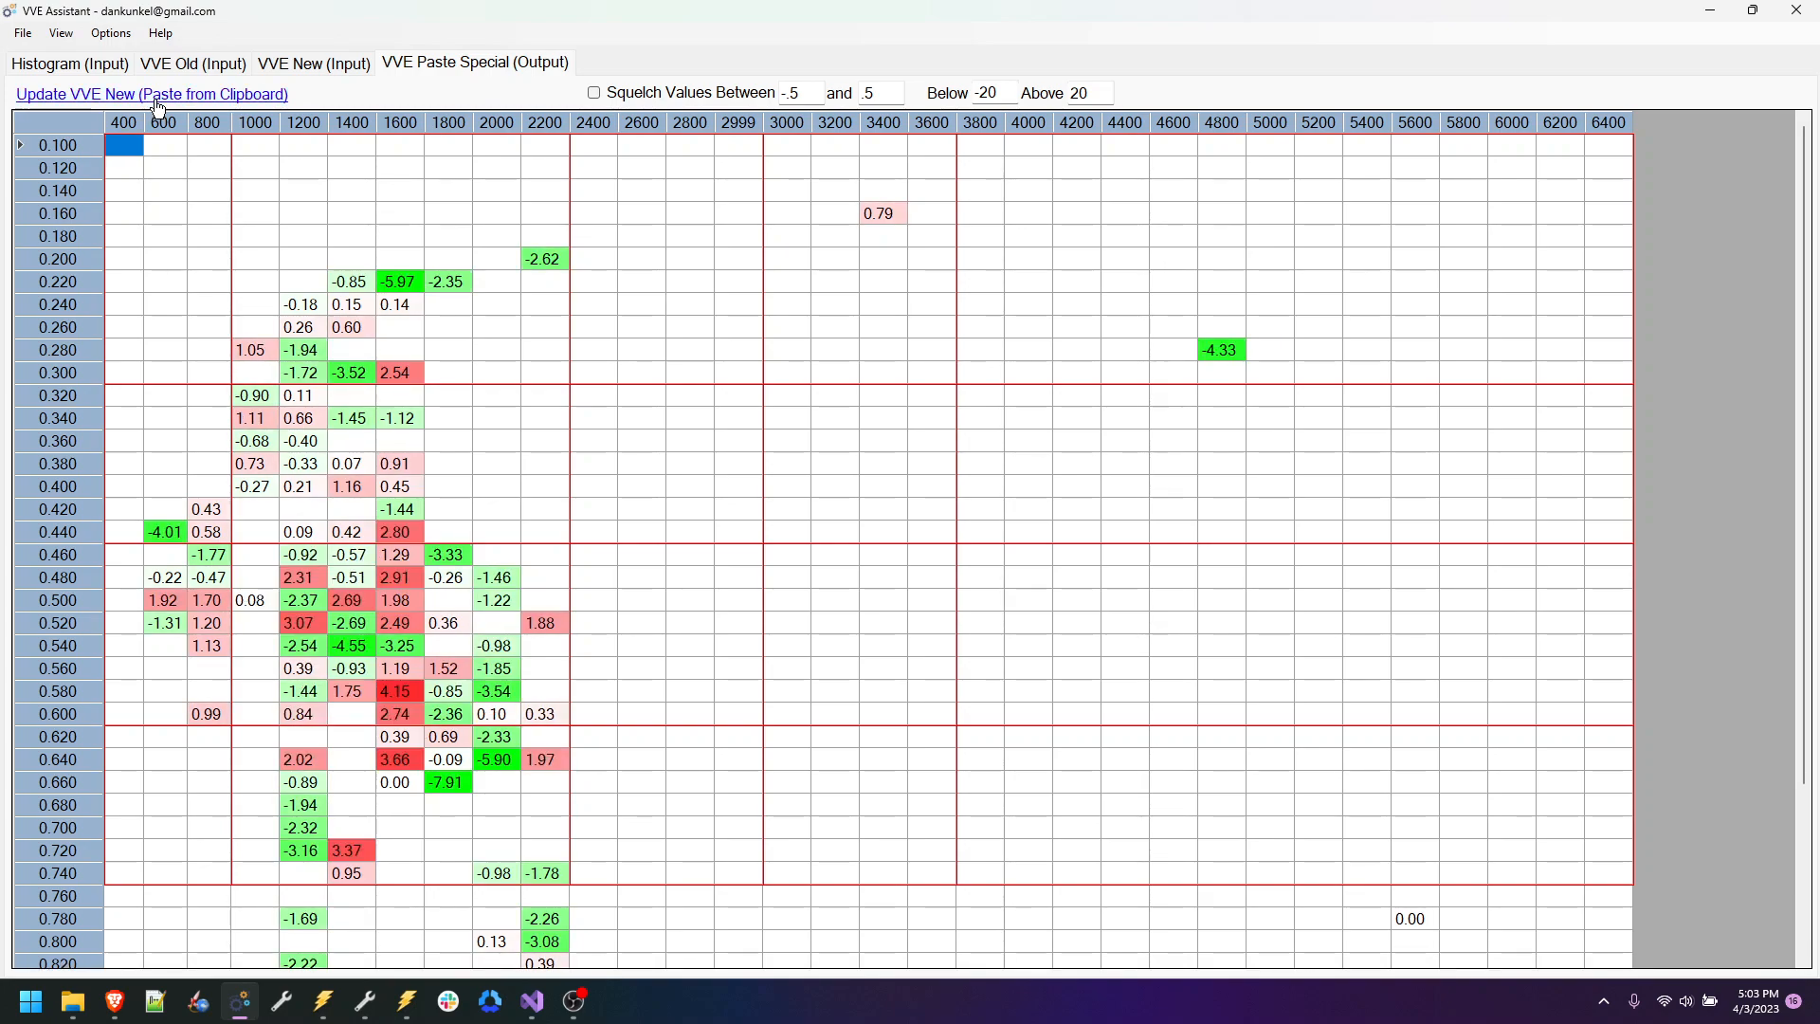
Step: Try the Blocks zone colors on the corrections table and return to Heat Map
click(60, 33)
mouse_move(126, 83)
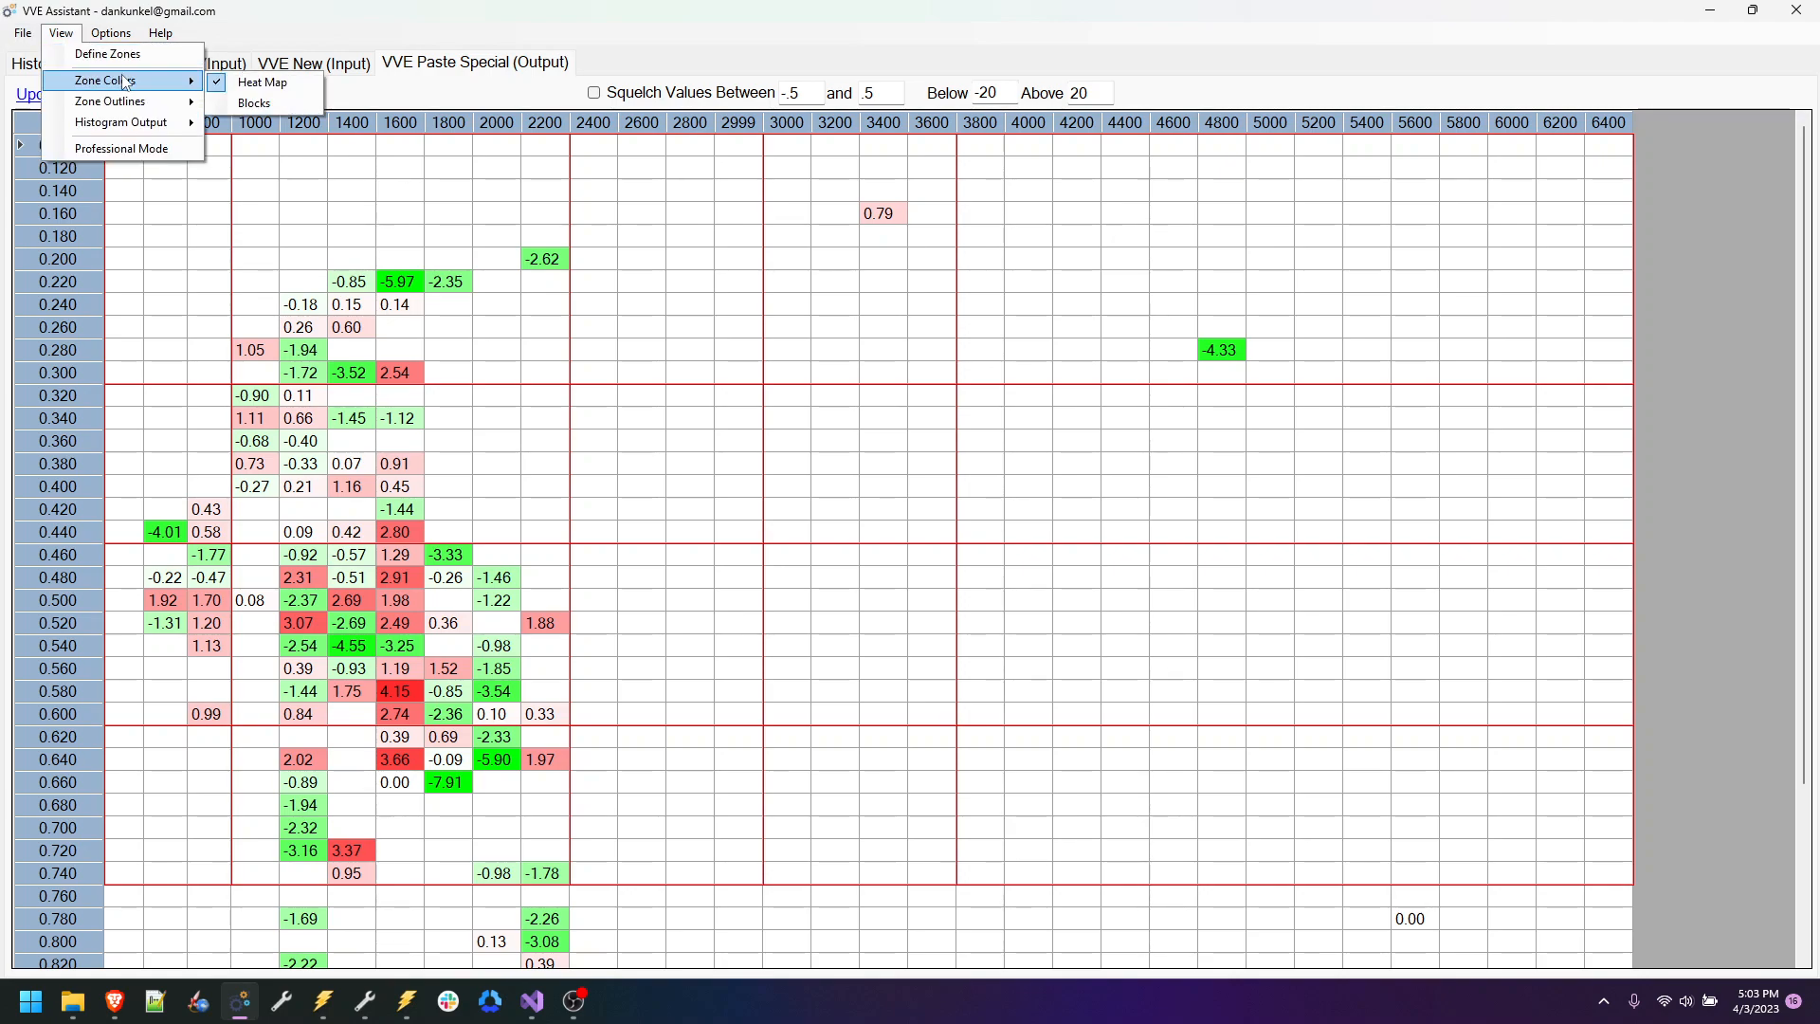
click(254, 103)
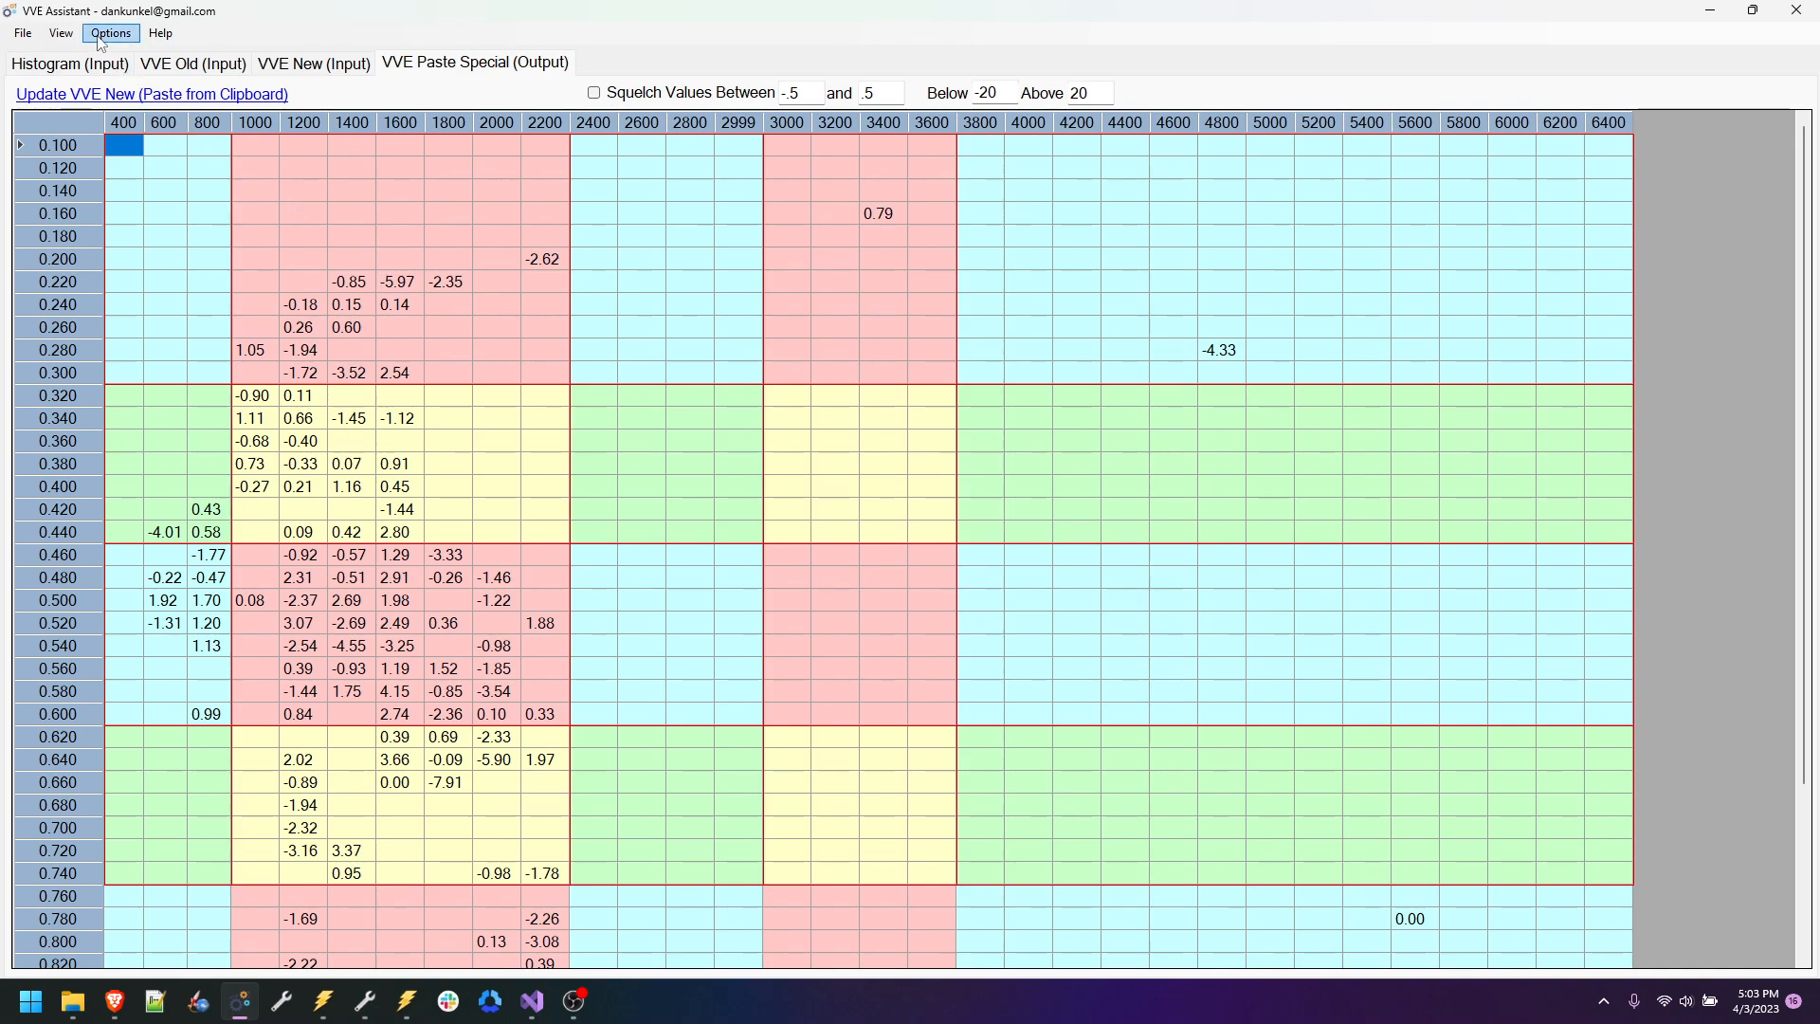
click(60, 33)
mouse_move(92, 85)
click(254, 83)
Step: Set the histogram output to Literal Values and copy the entire Paste Special output table
click(61, 33)
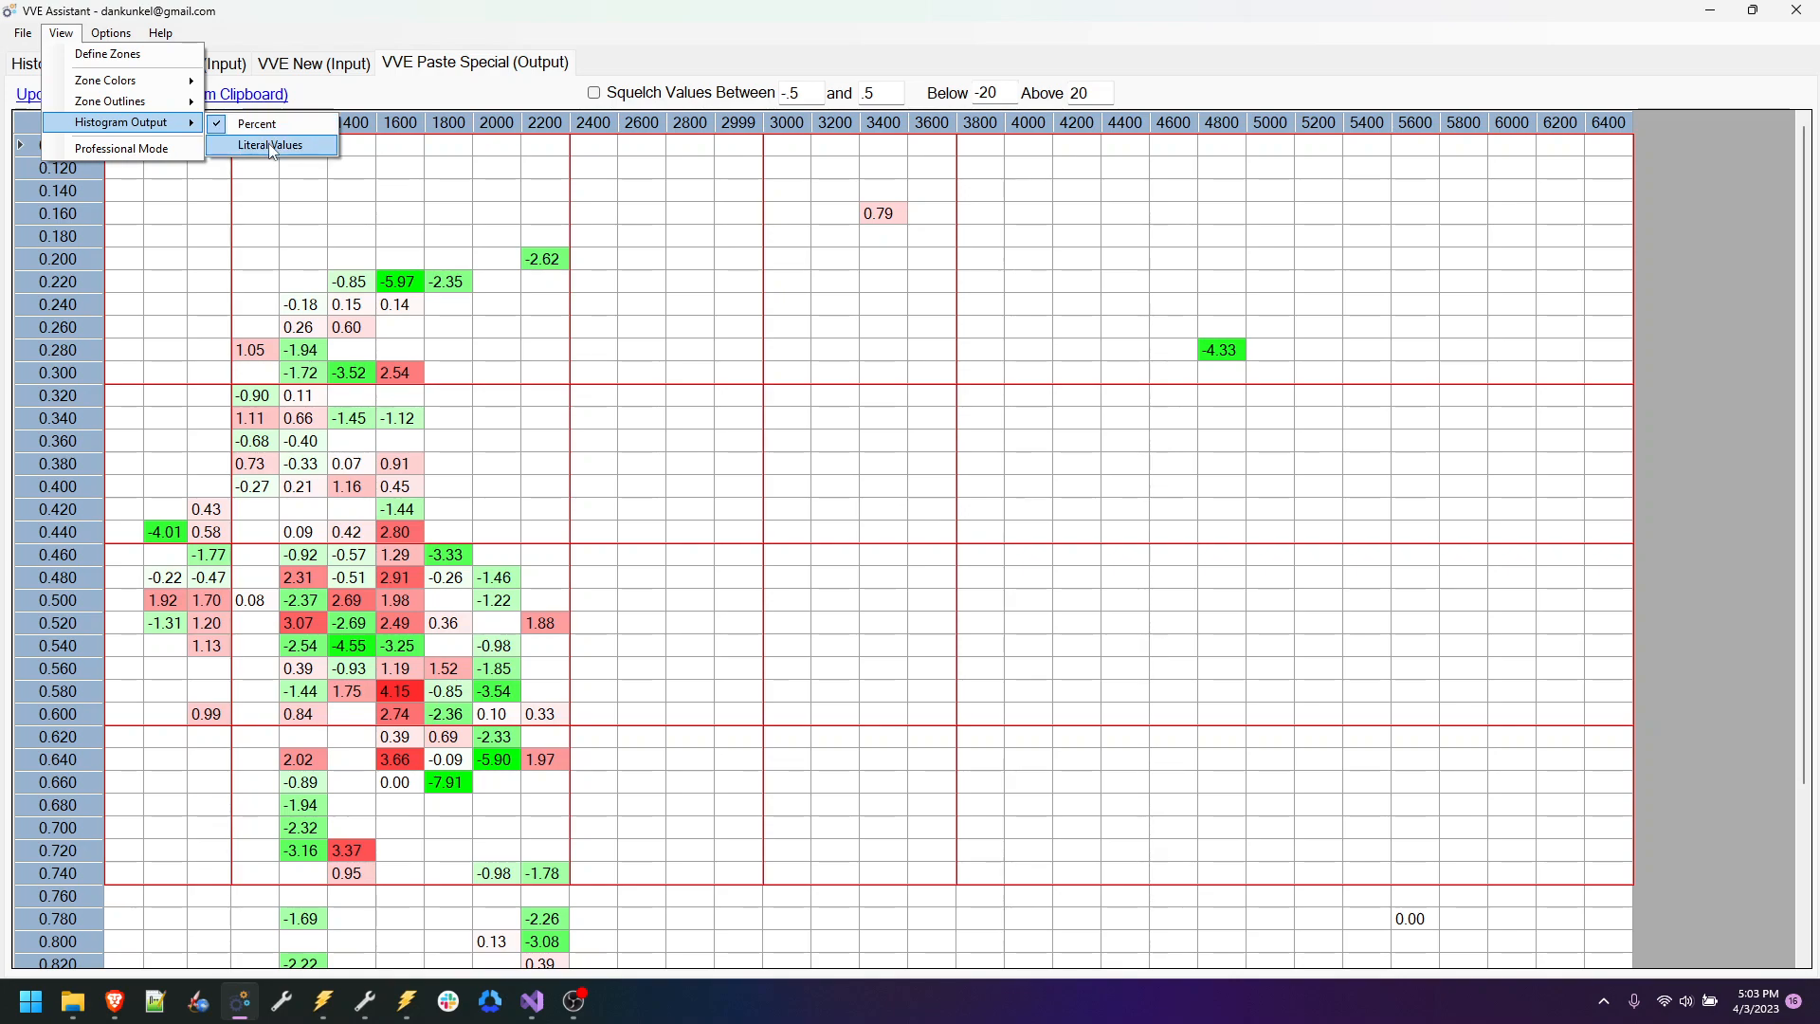
click(271, 147)
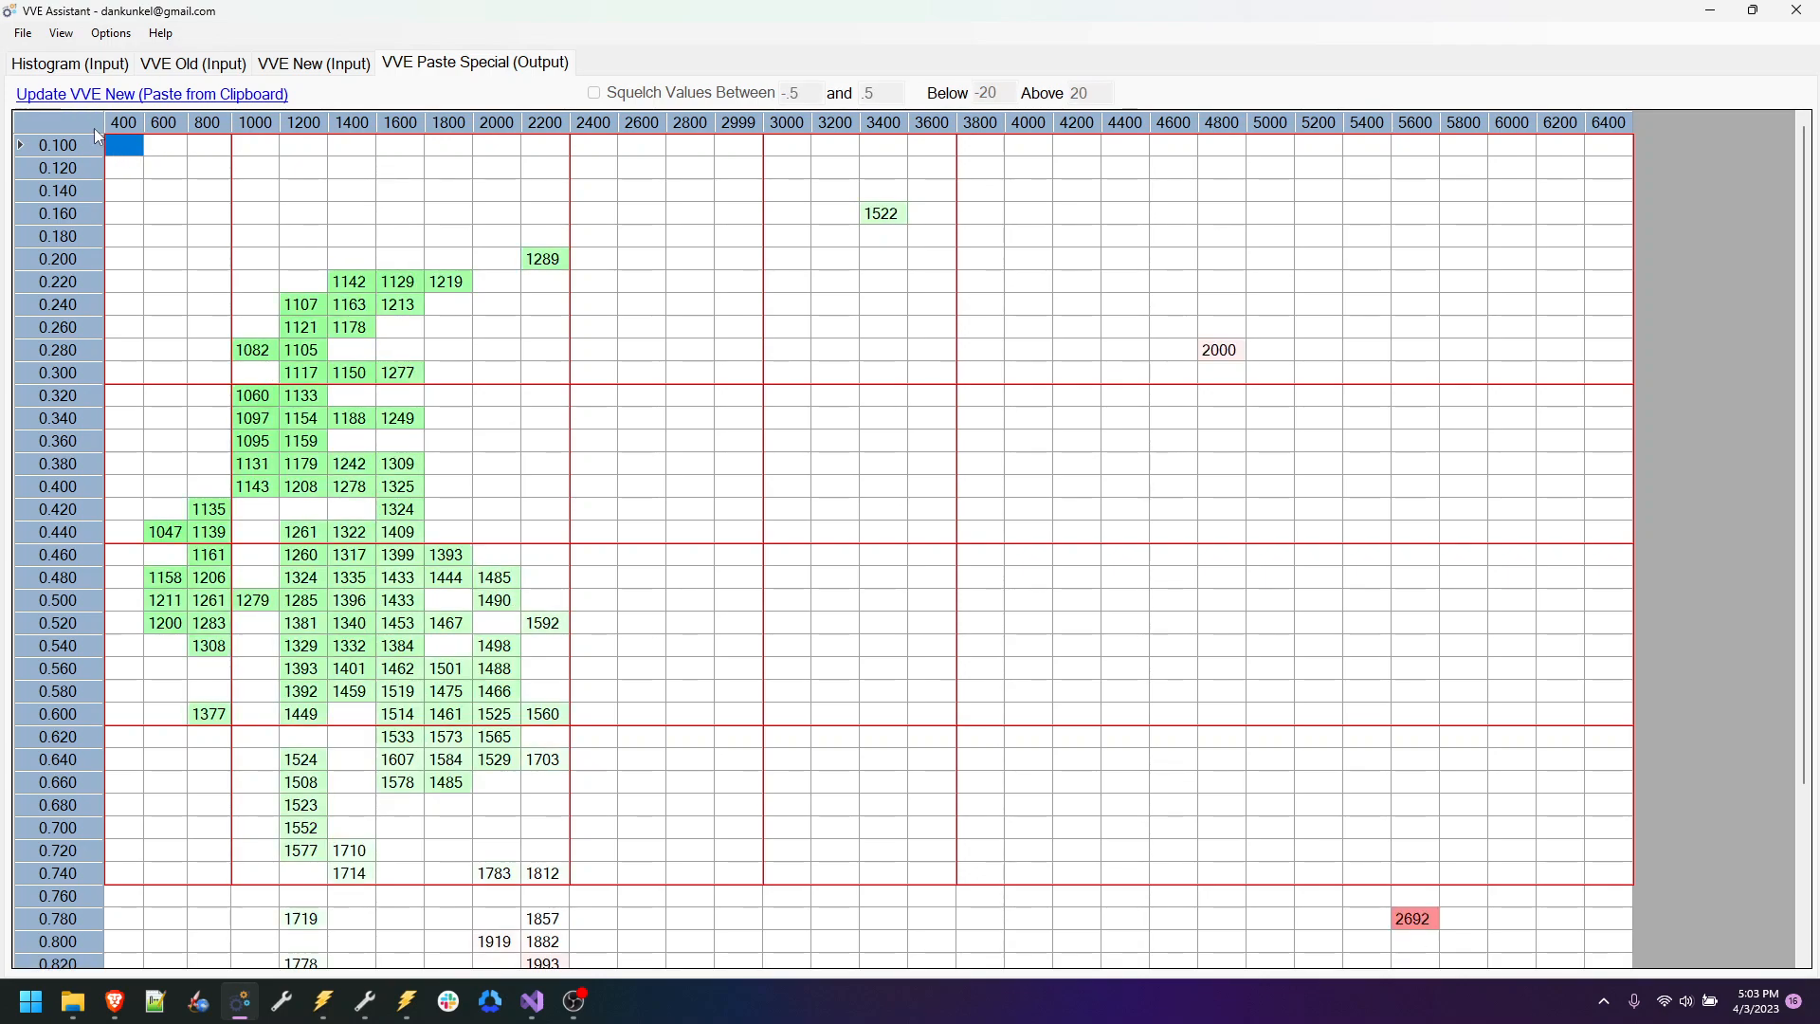
key(ctrl+a)
right_click(213, 184)
click(260, 195)
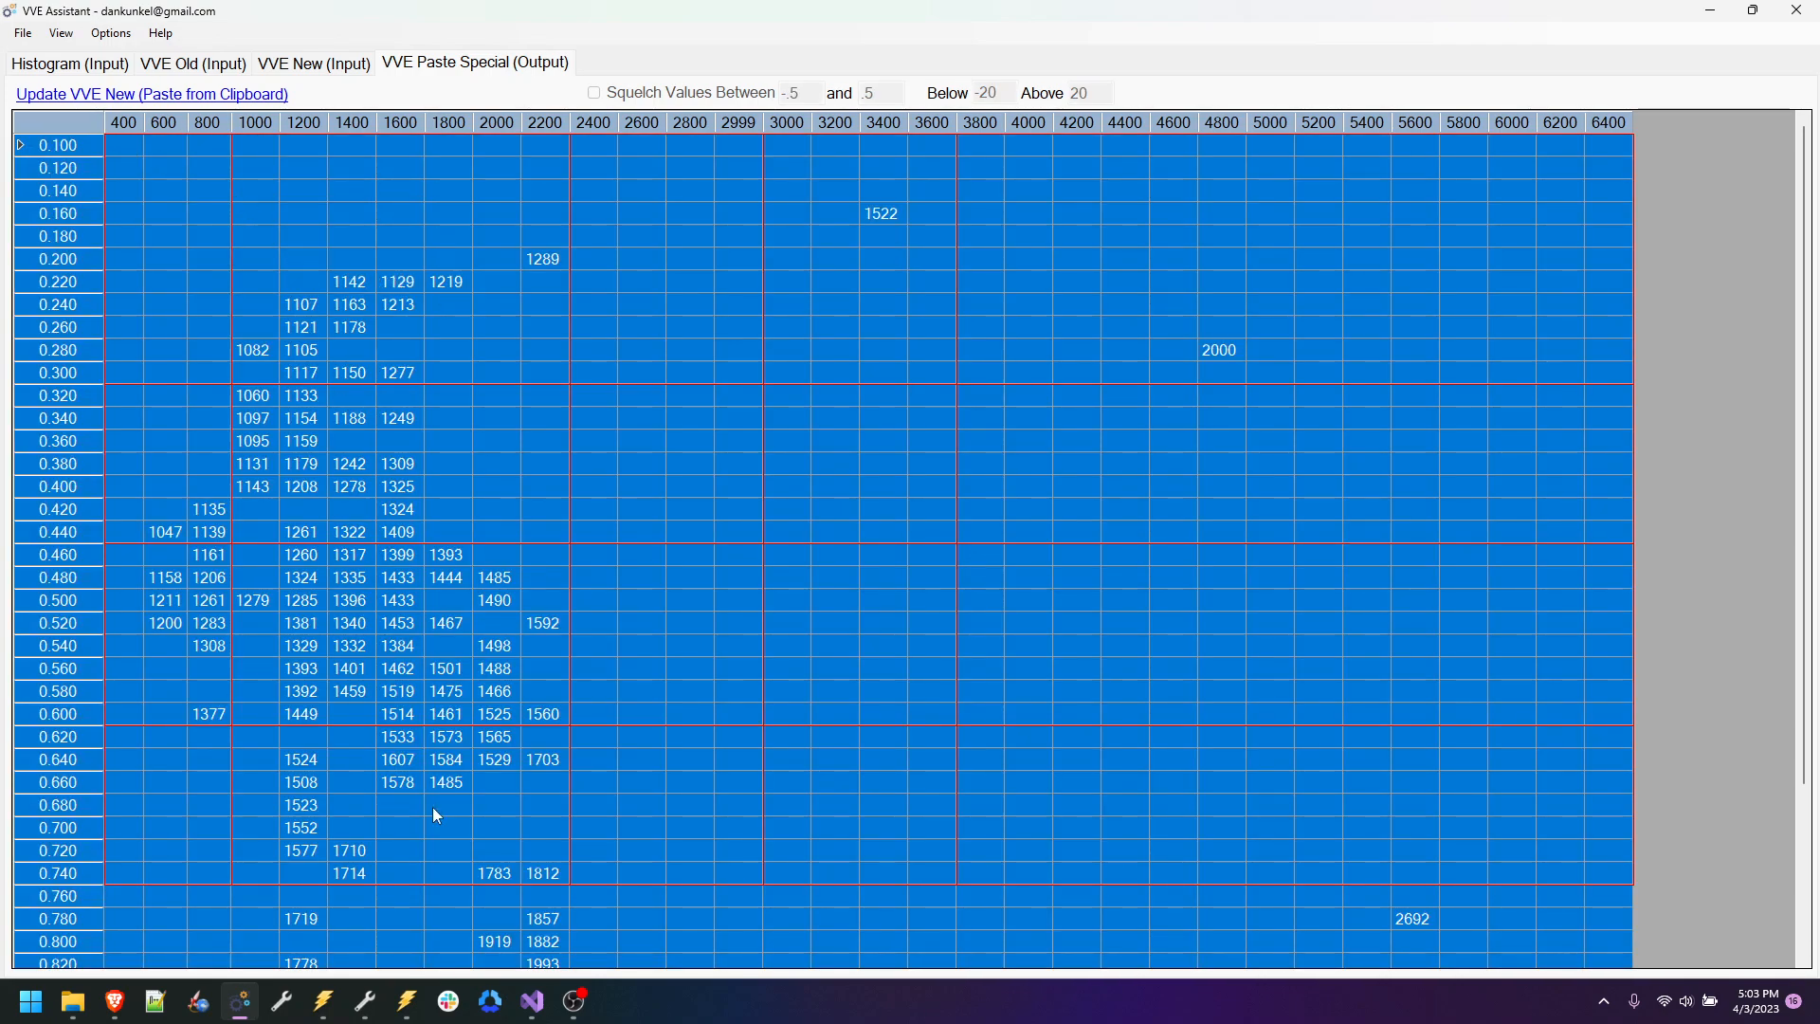
Step: Switch to VCM Editor, paste the literal values into the VVE table from 400 rpm at 0.10, and calculate the coefficients
click(364, 1005)
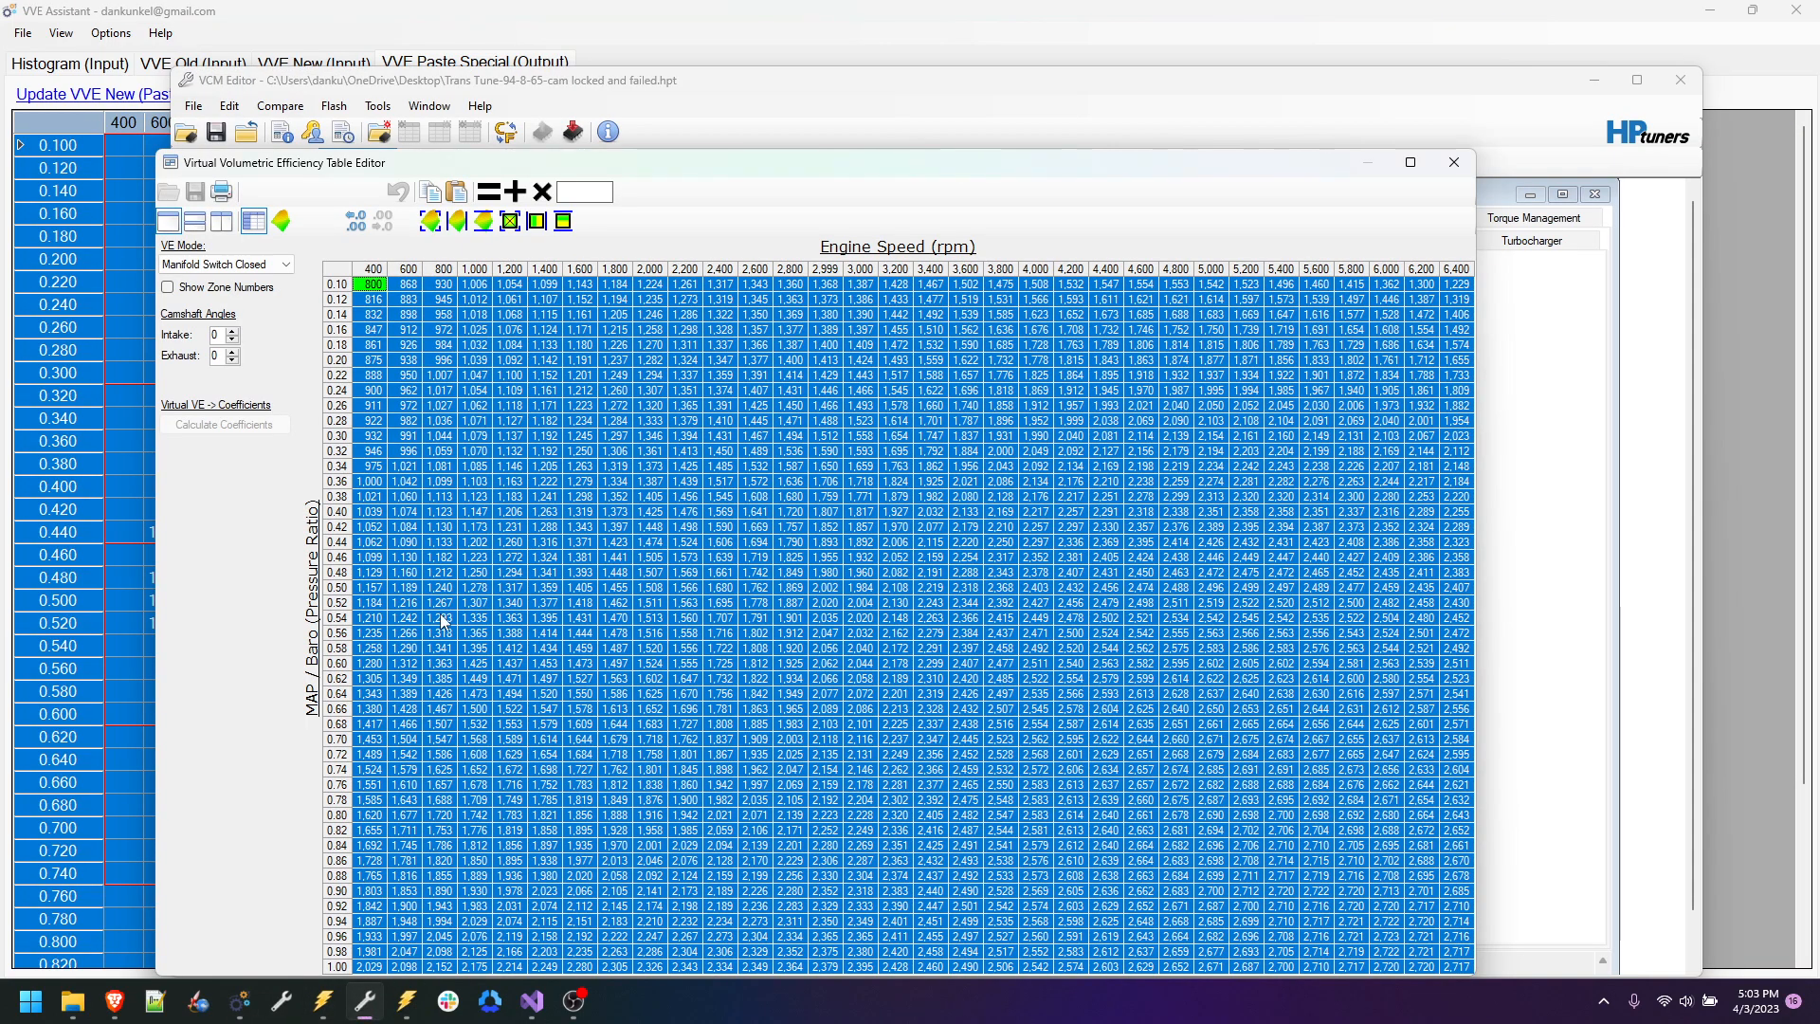
click(438, 617)
click(370, 284)
right_click(370, 285)
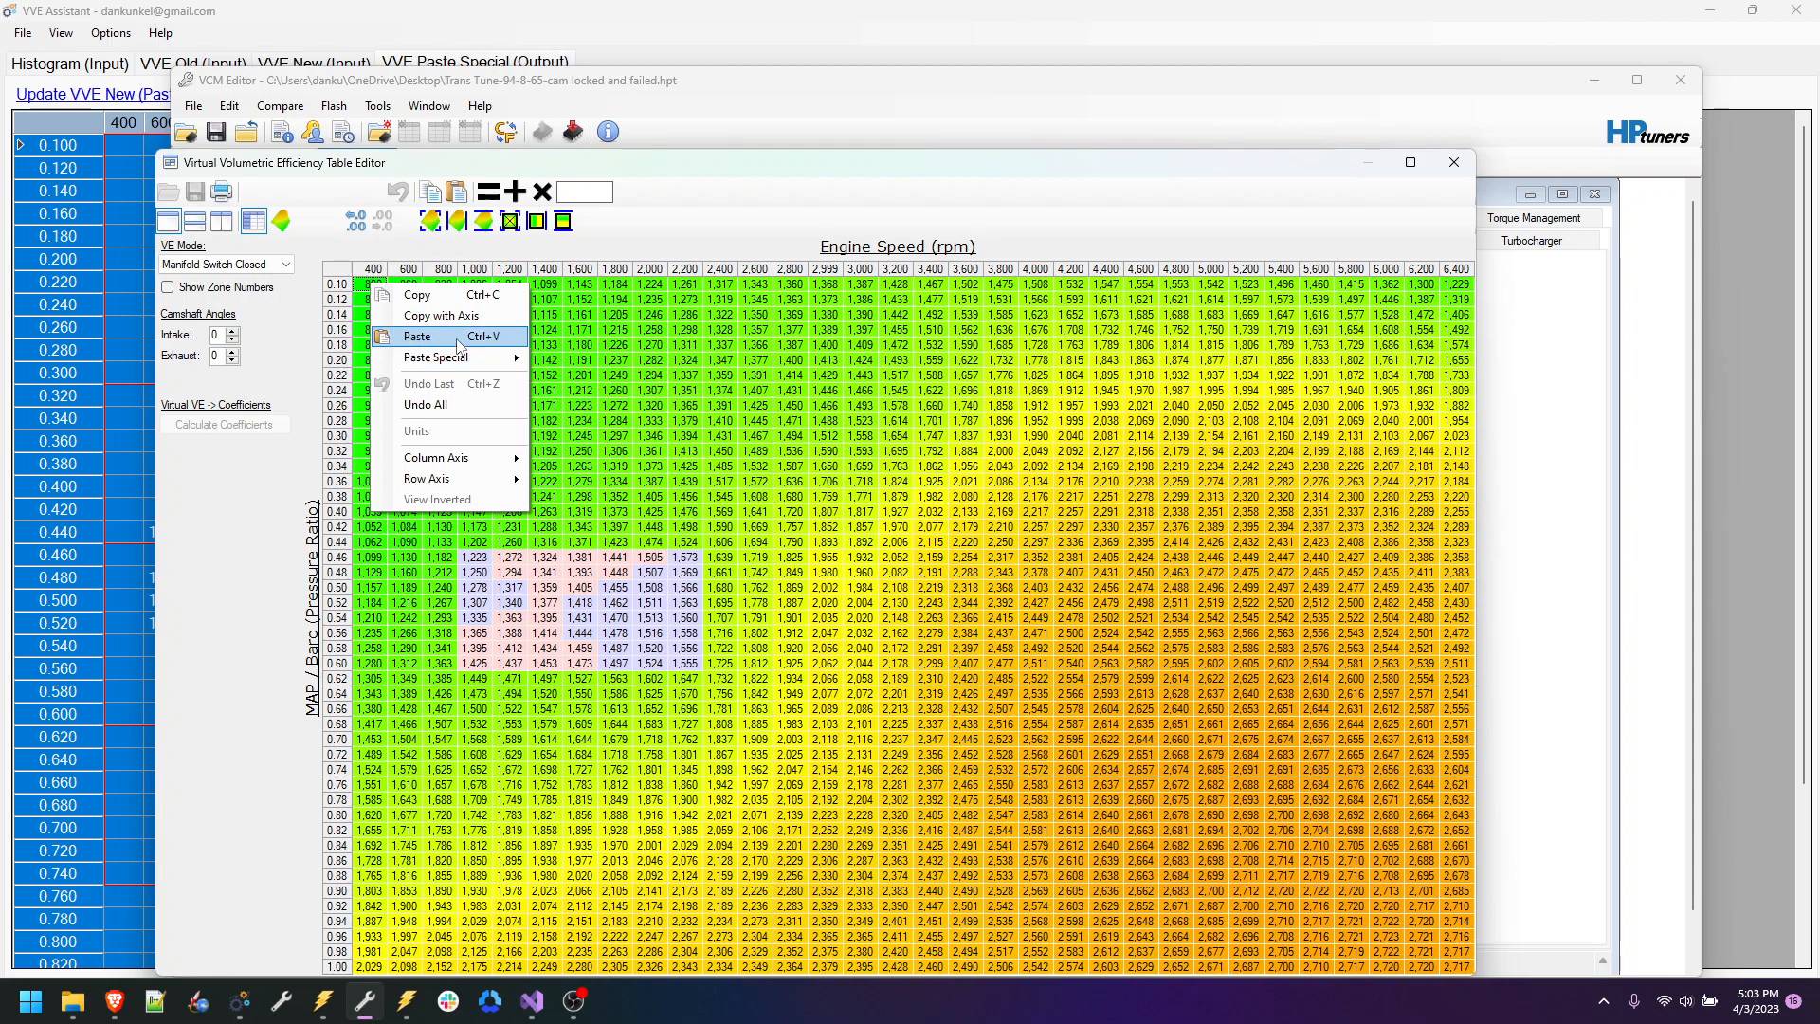
click(418, 336)
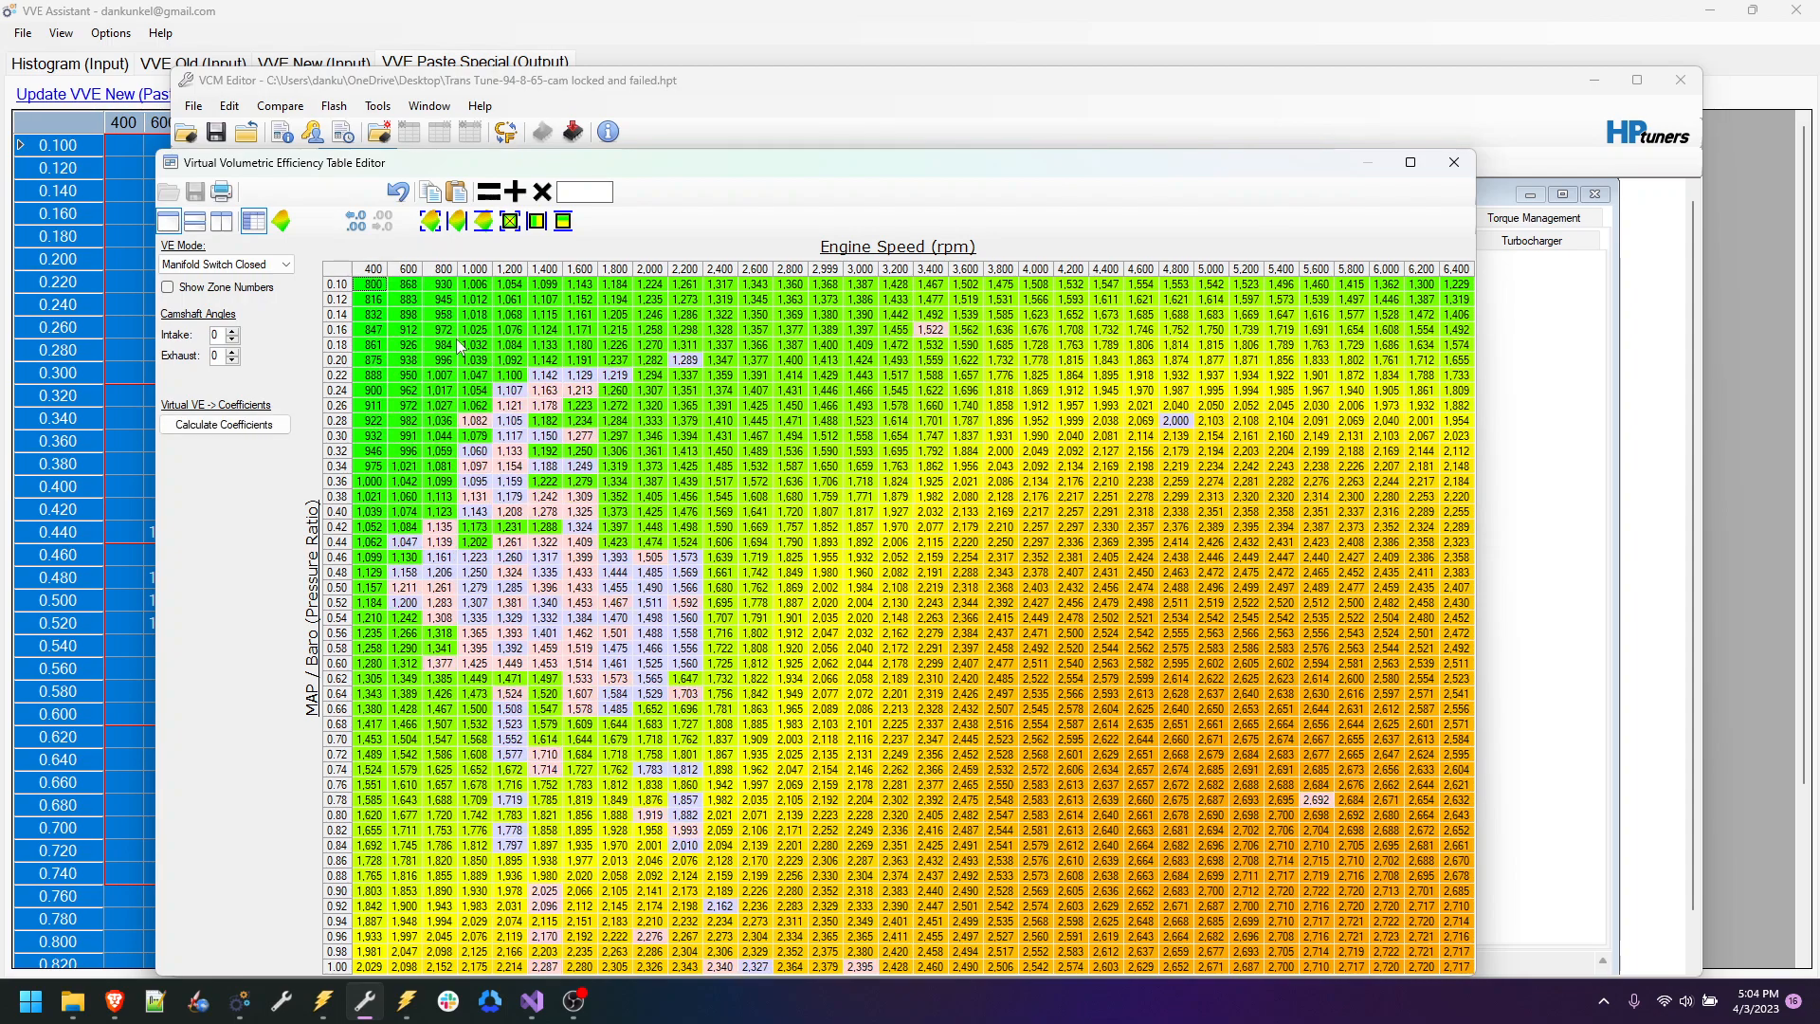
click(254, 427)
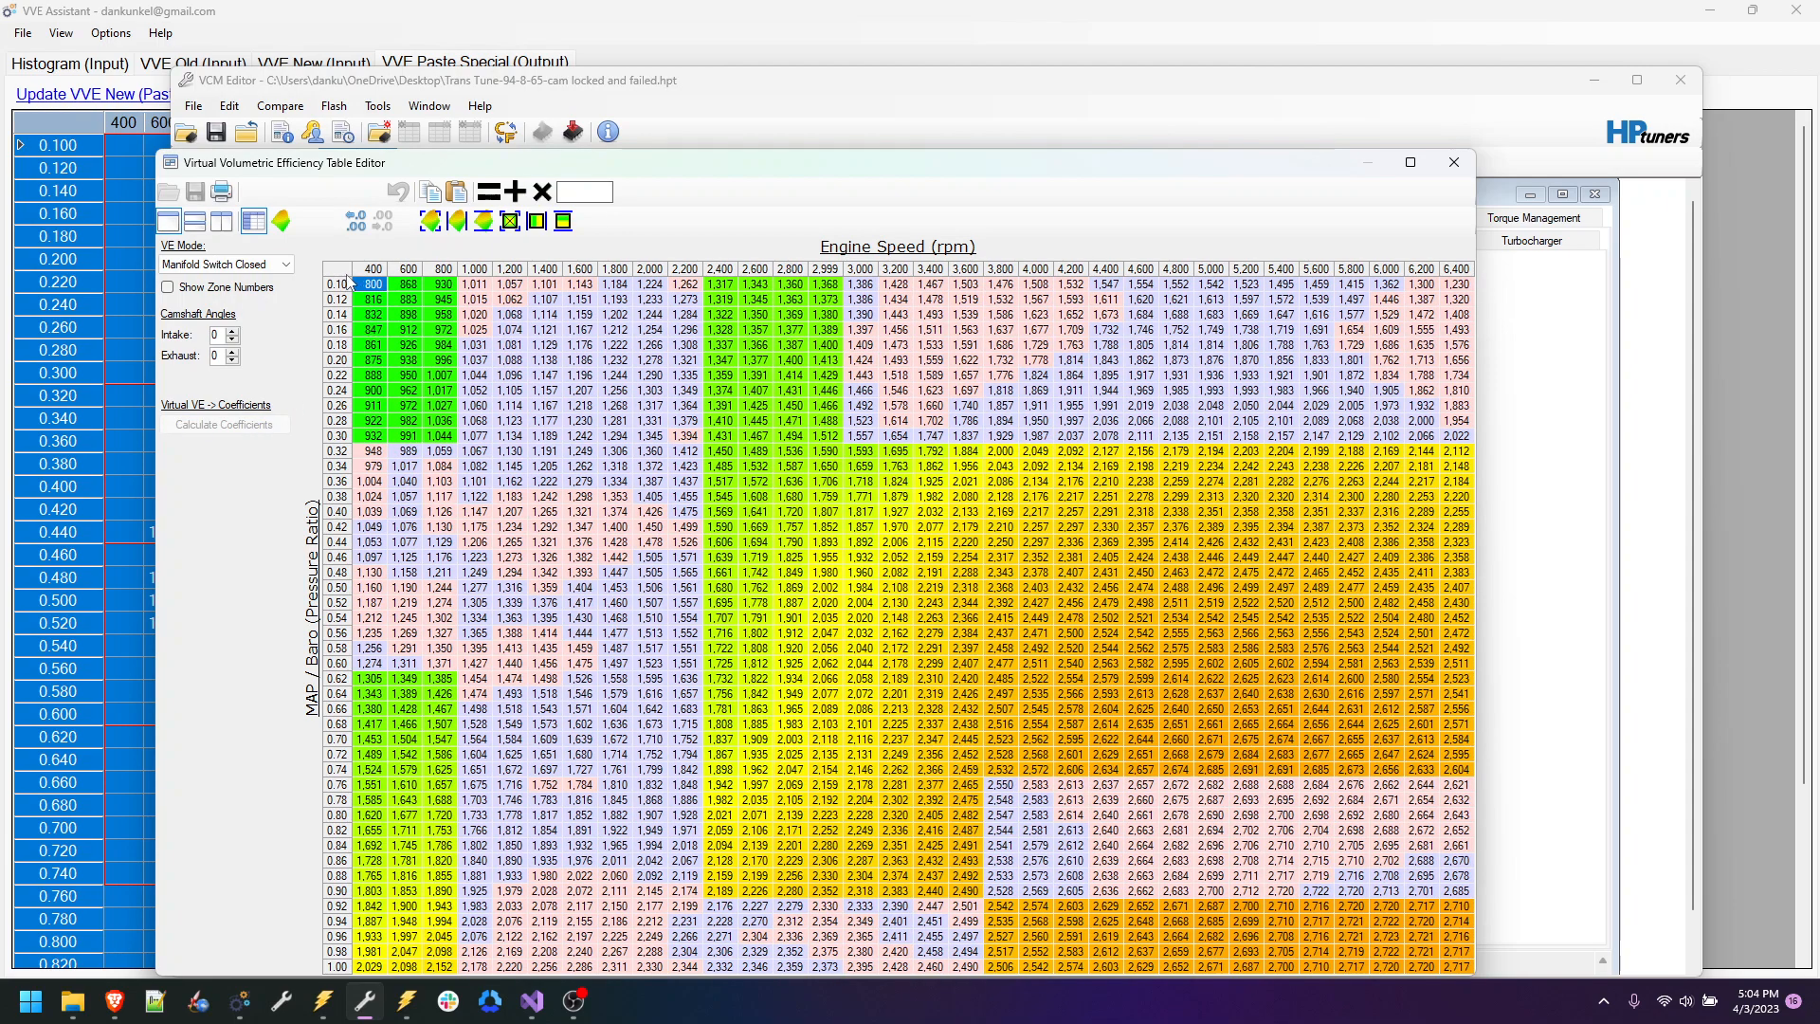
Step: Copy the recalculated VVE table with its axes and update VVE New from the clipboard in VVE Assistant
click(345, 274)
right_click(345, 276)
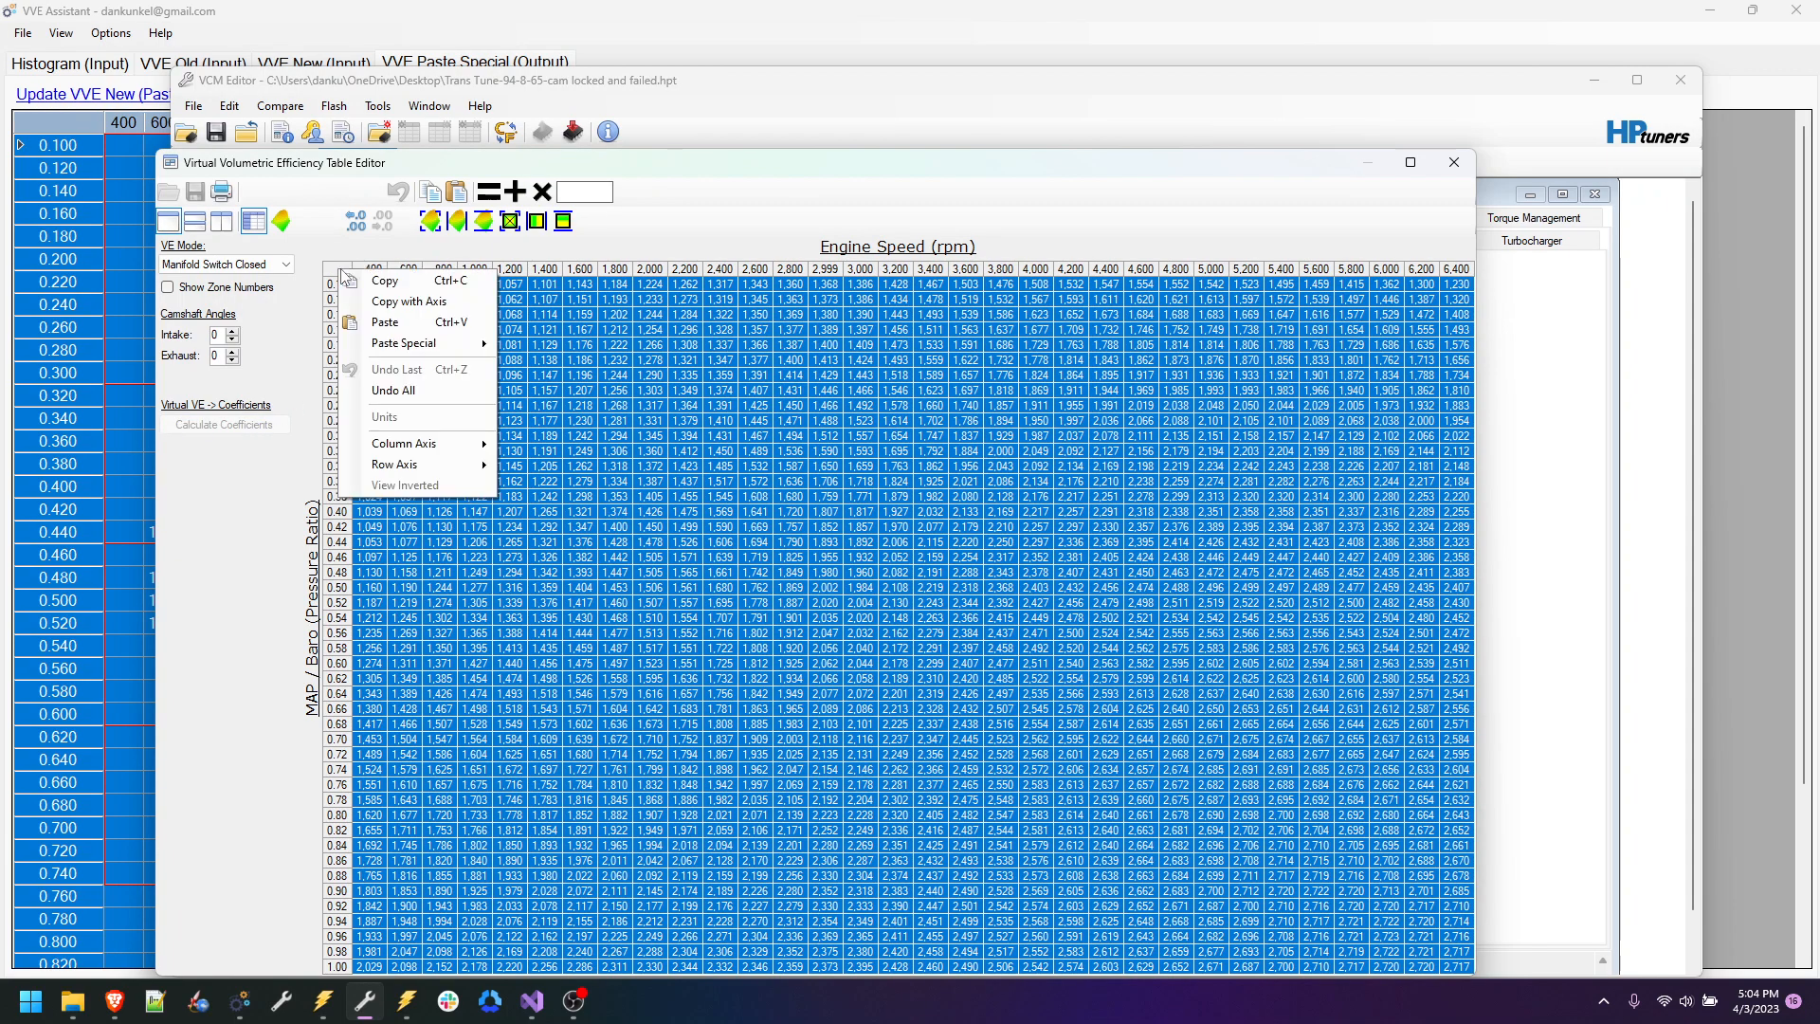
click(408, 301)
click(123, 191)
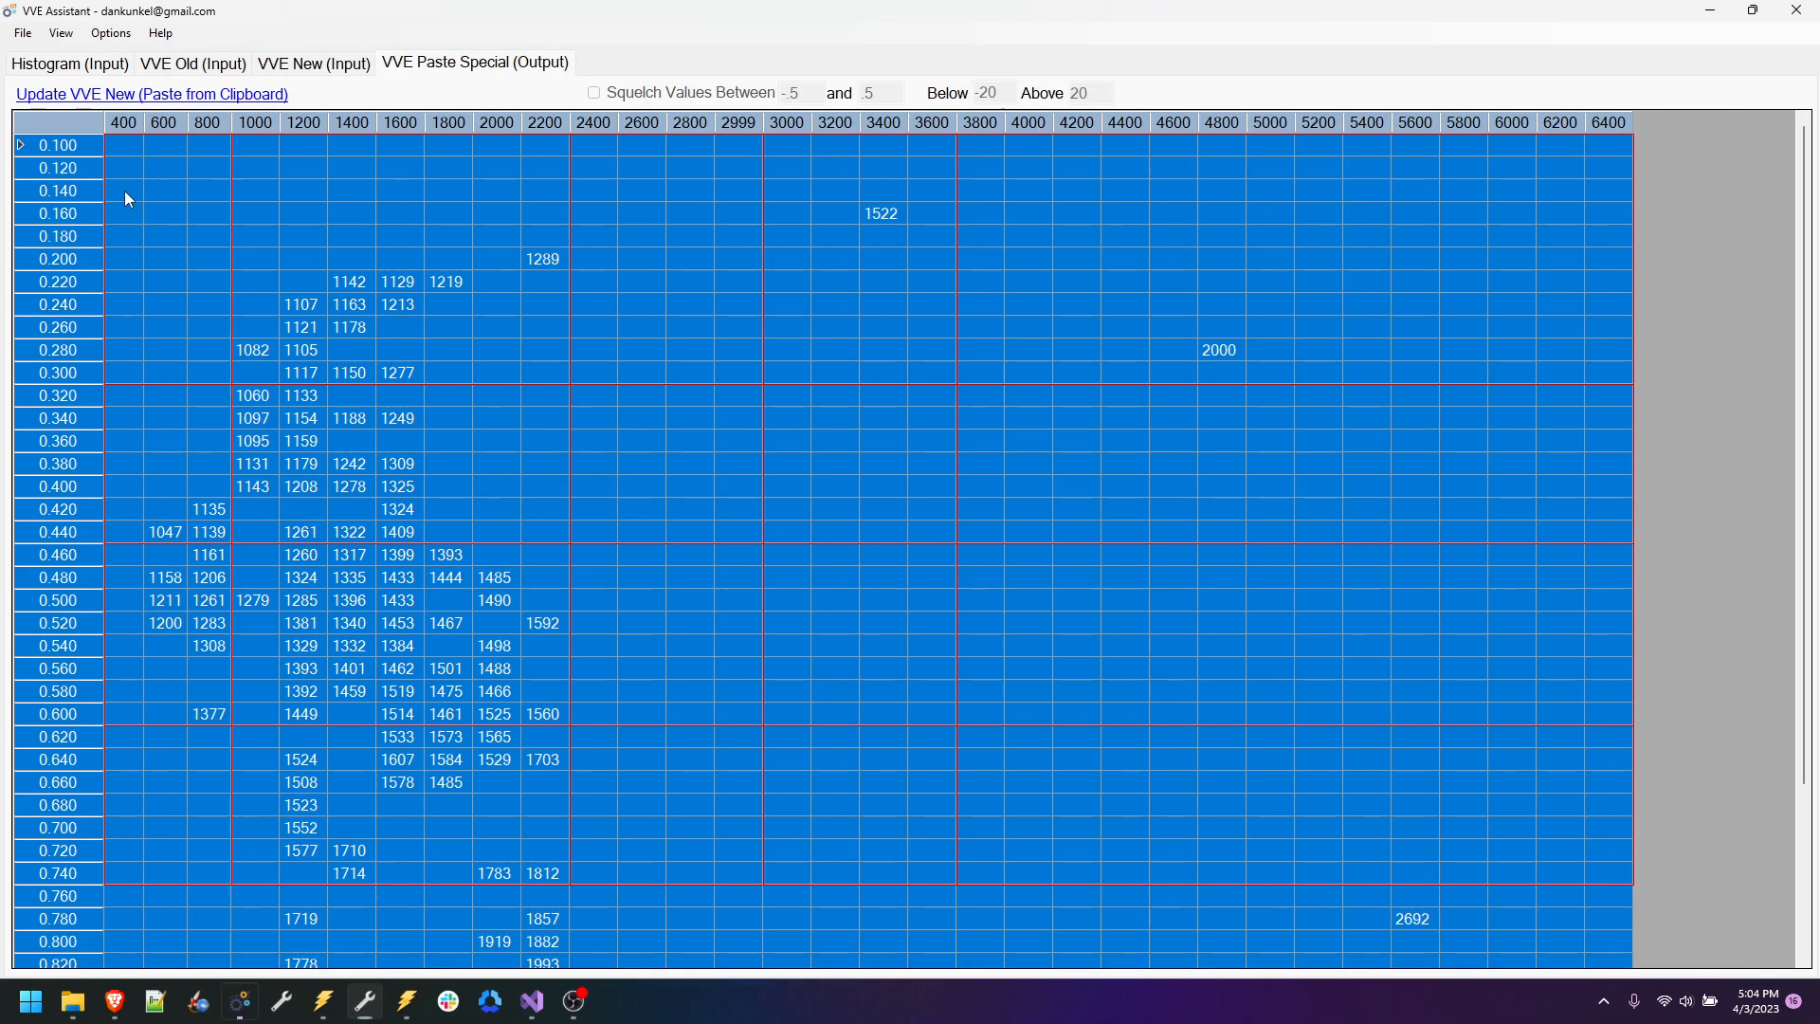
click(129, 199)
click(173, 97)
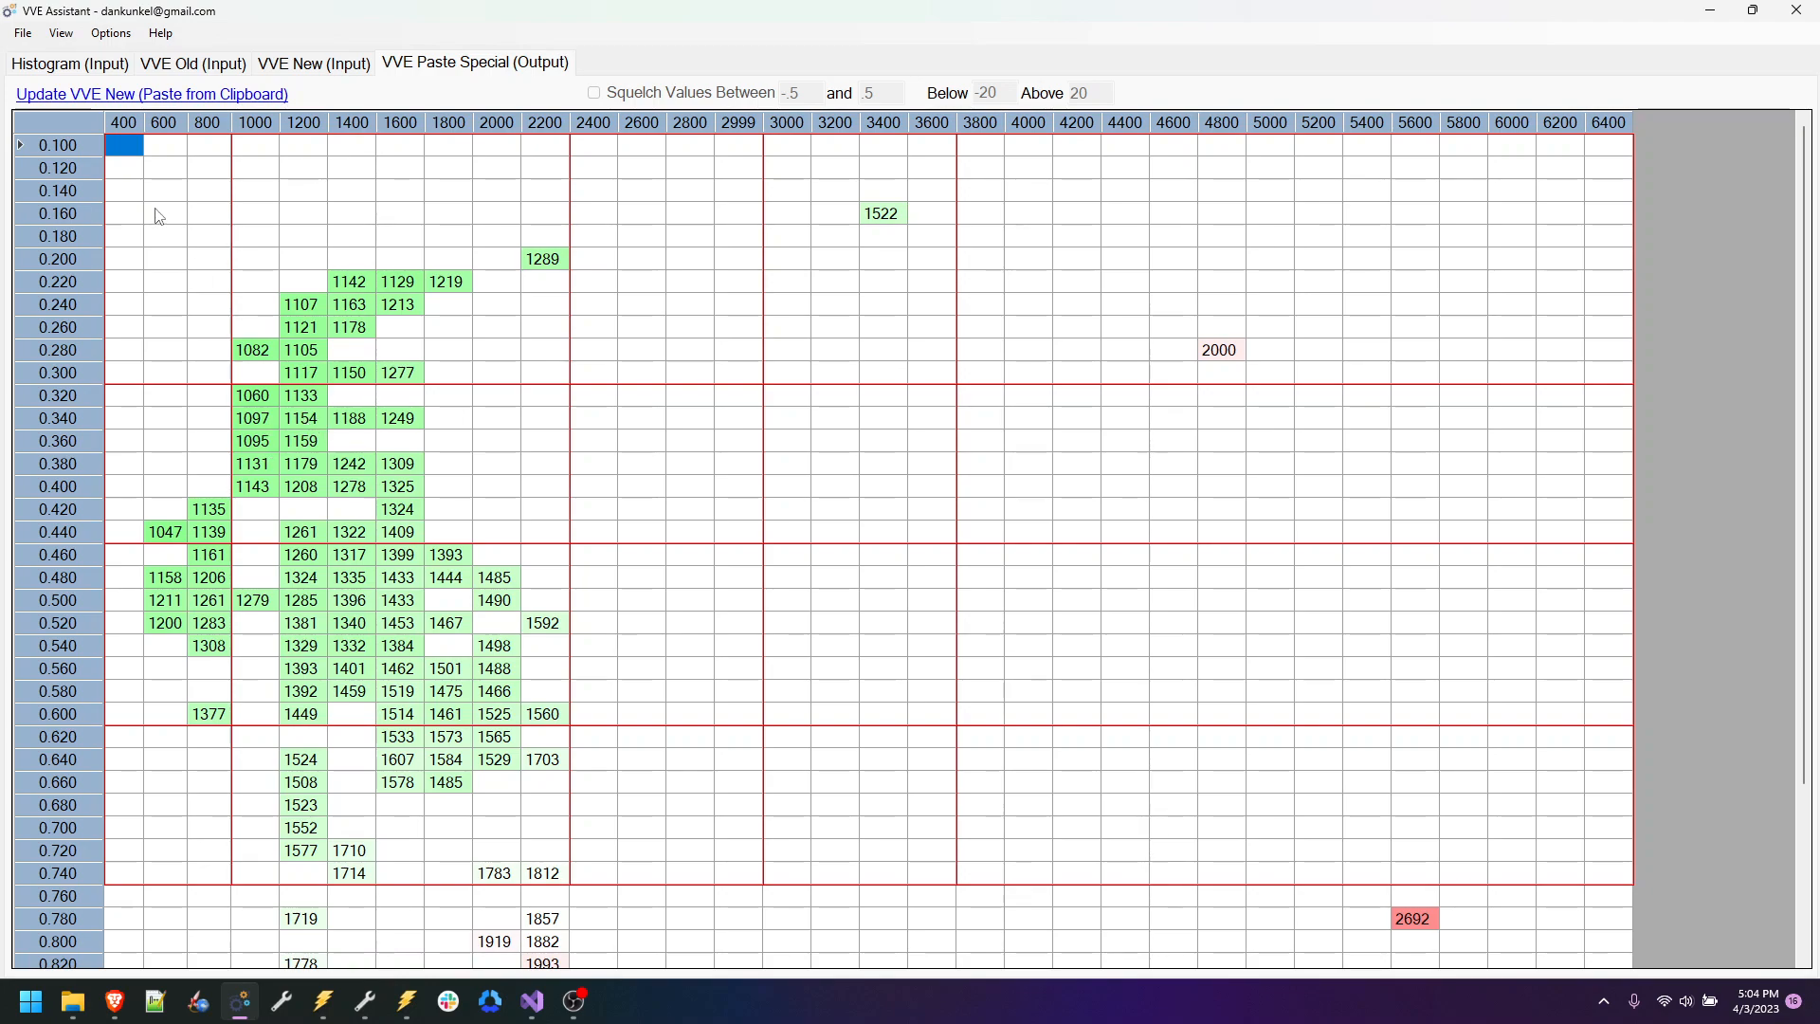
Step: Set the histogram output back to Percent
click(95, 38)
mouse_move(61, 34)
mouse_move(142, 122)
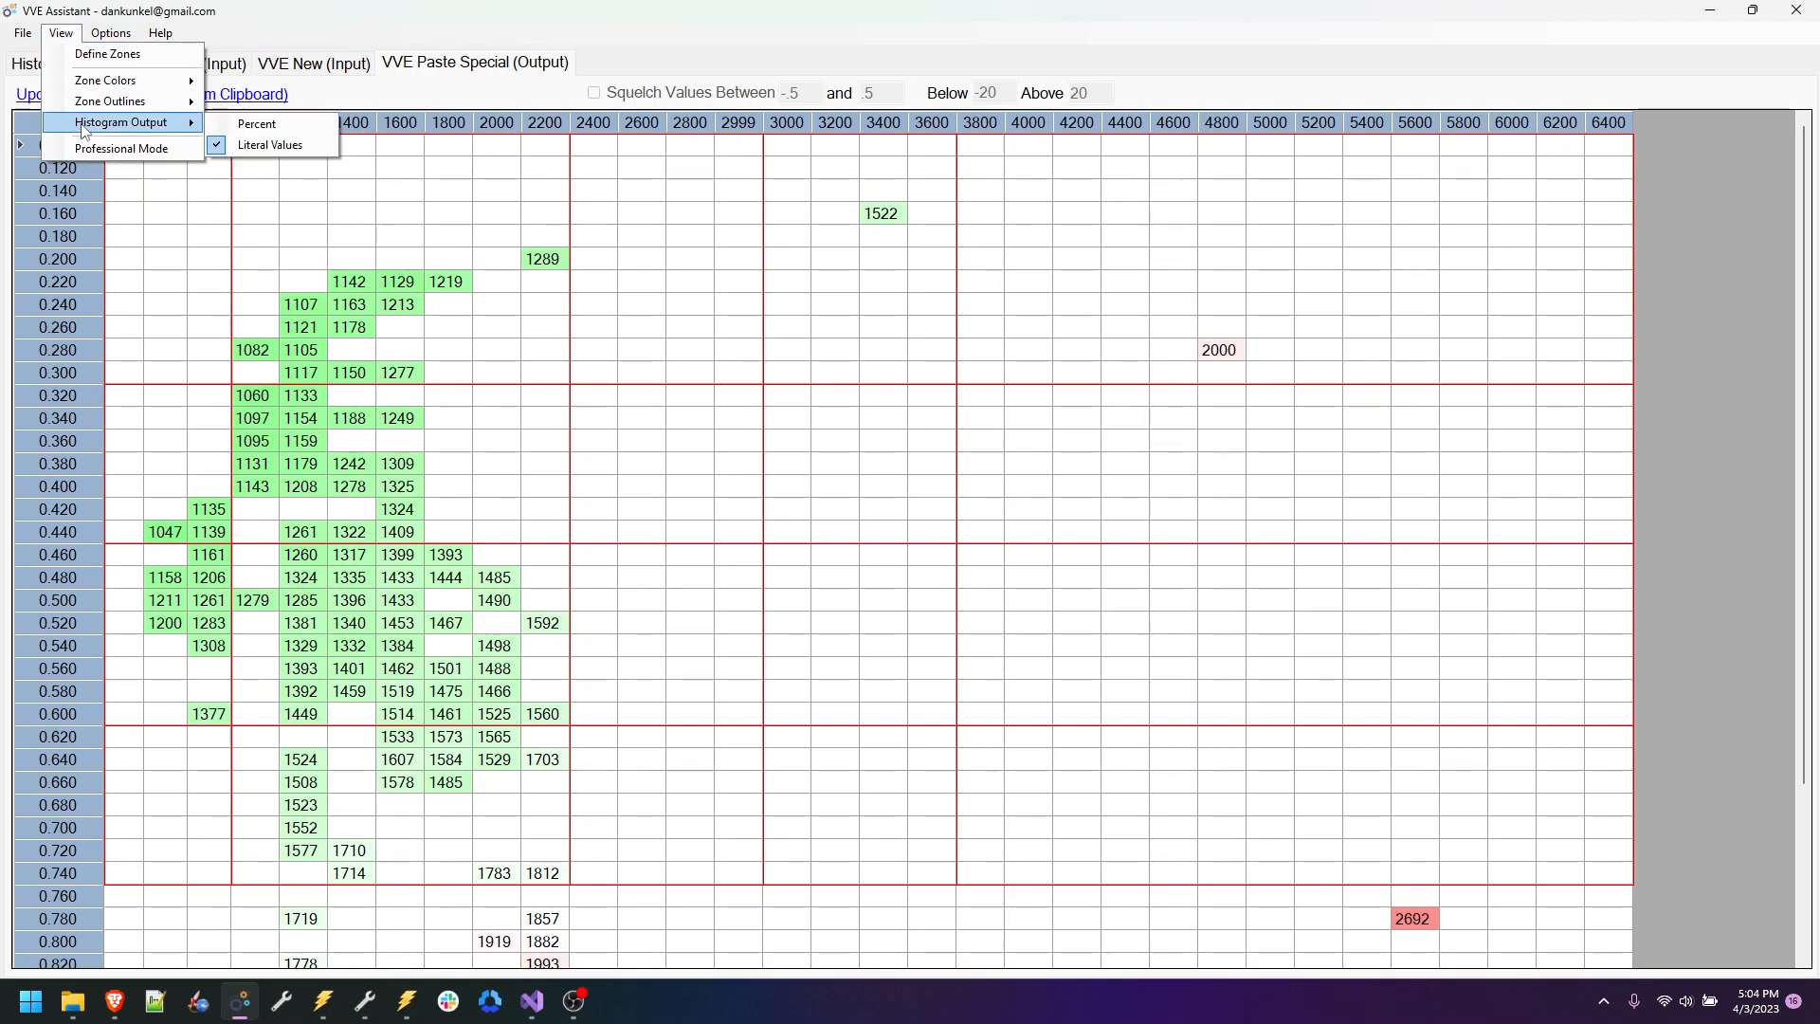
click(262, 125)
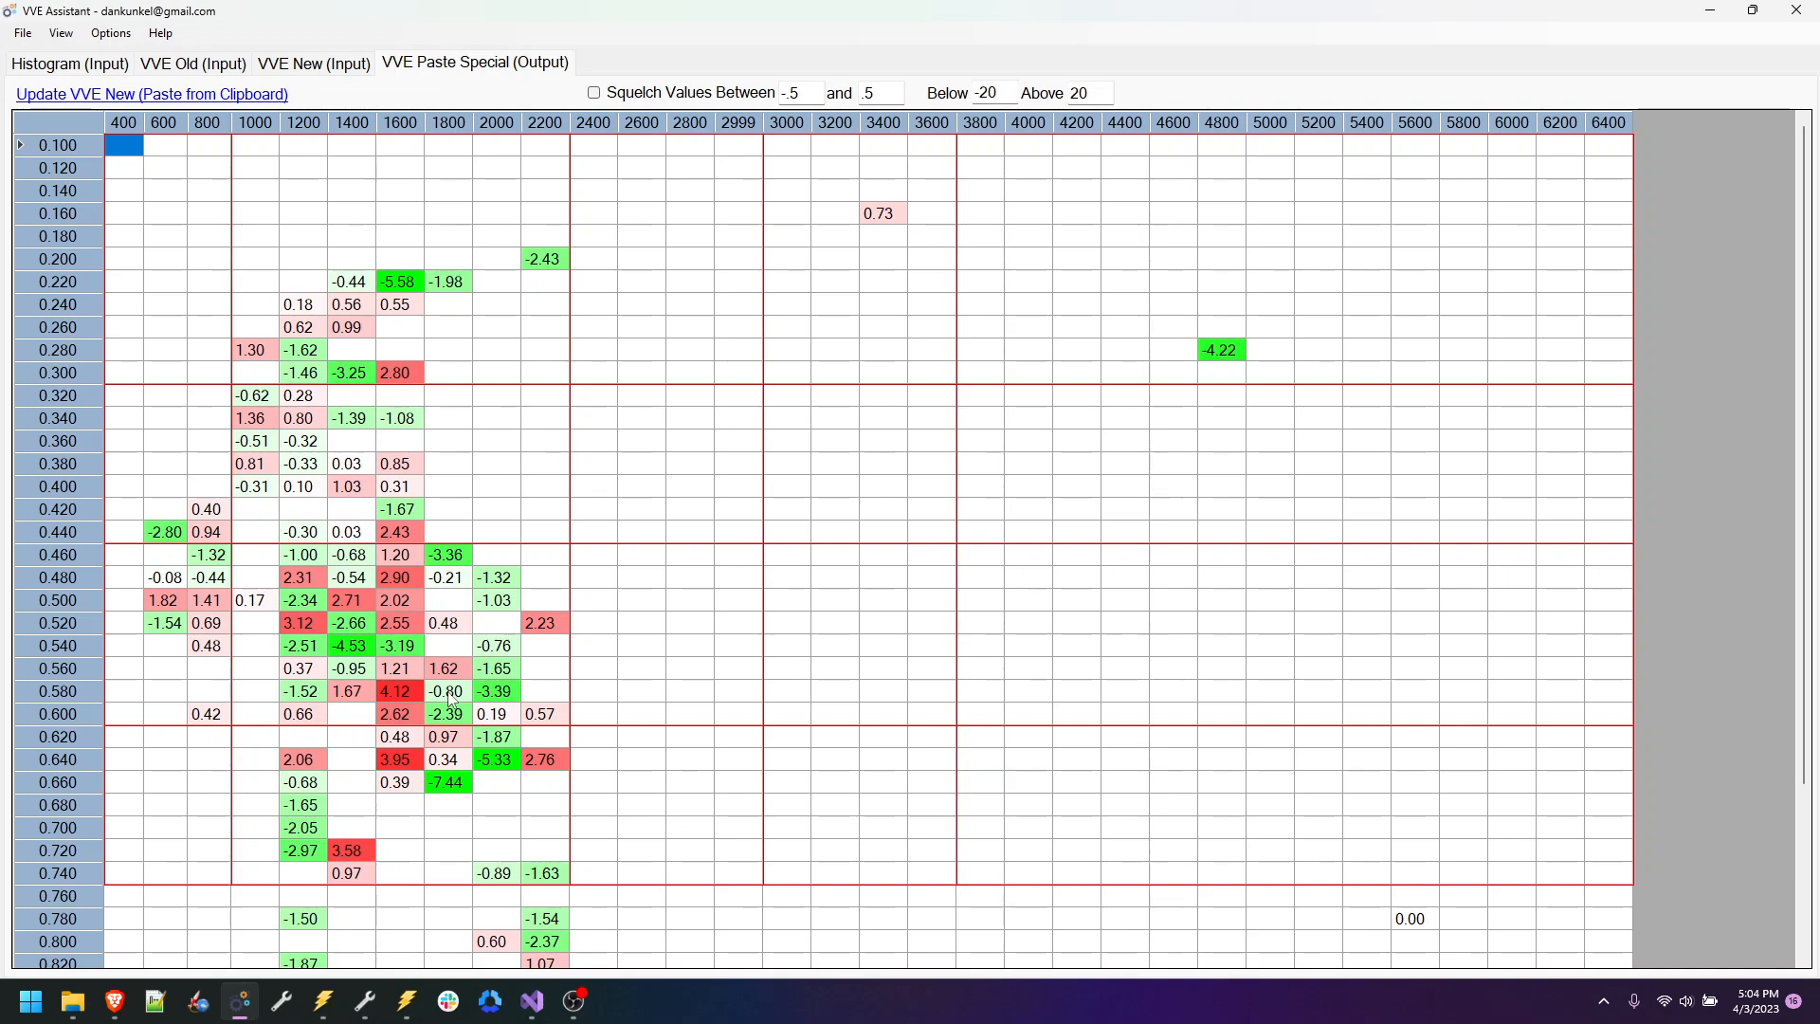
Step: Enable squelching of correction values and set its range to between -1 and 1
click(345, 470)
click(308, 489)
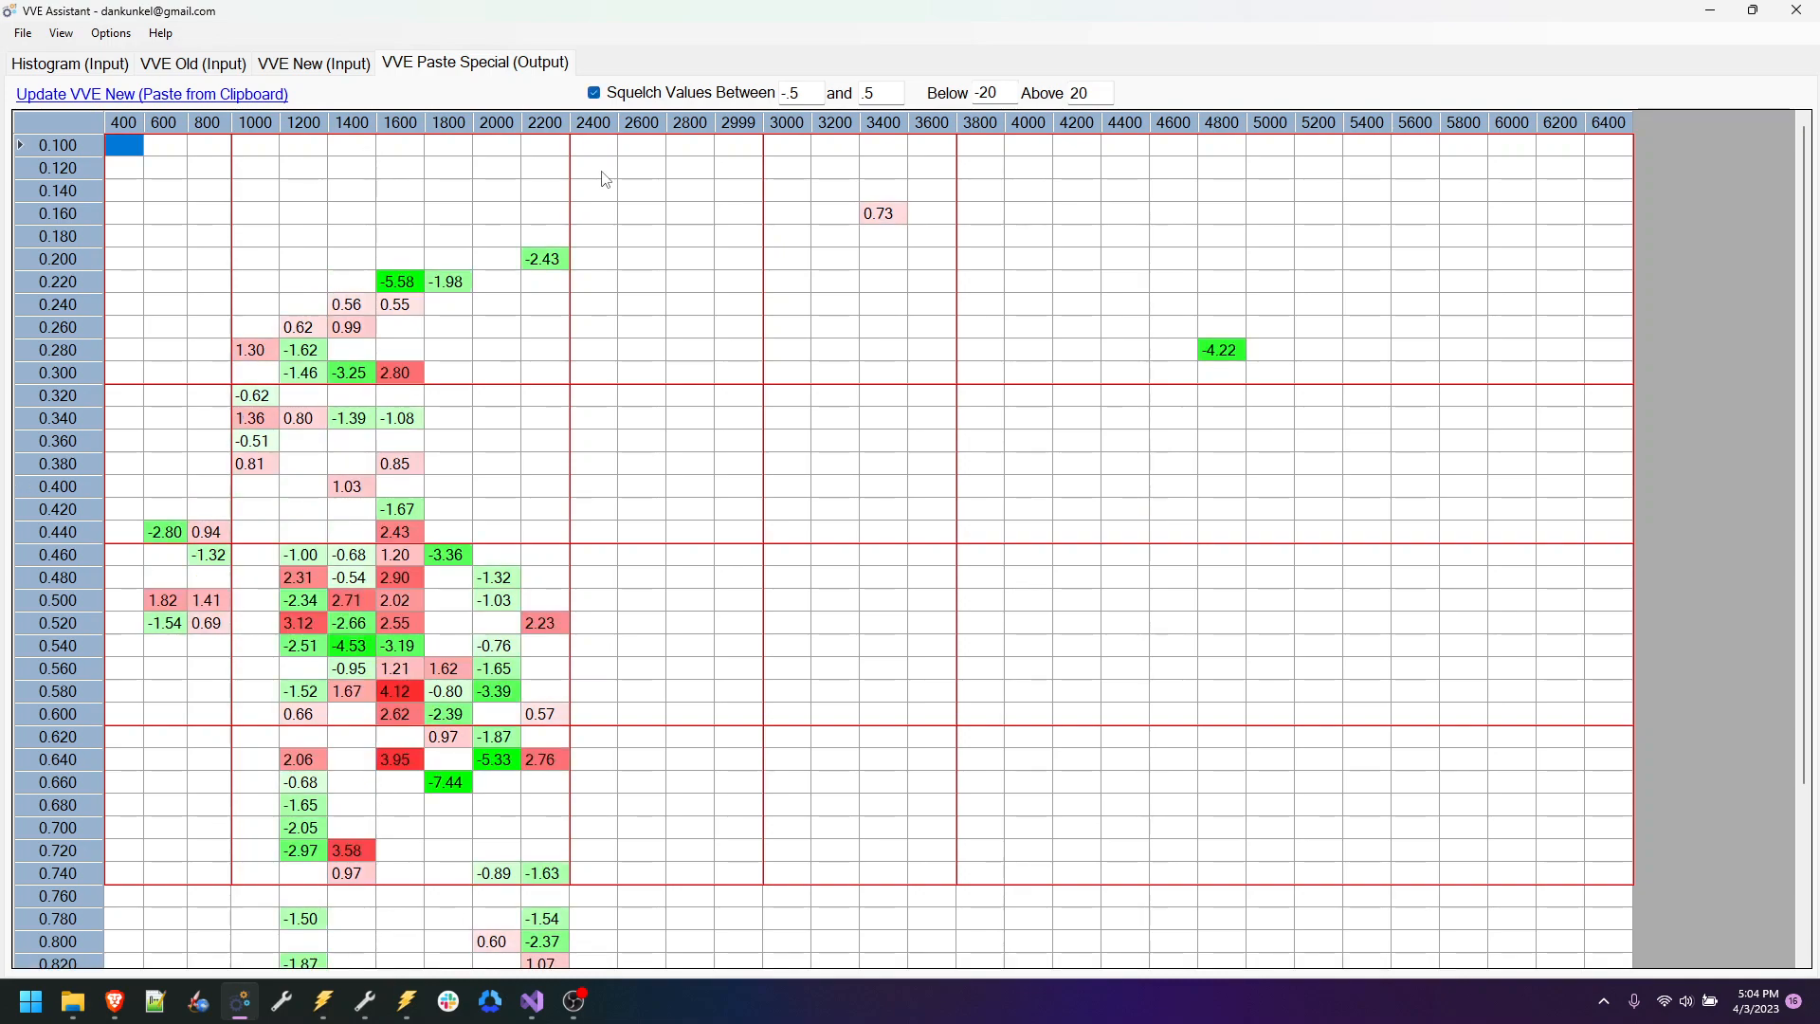
double_click(800, 94)
text(1)
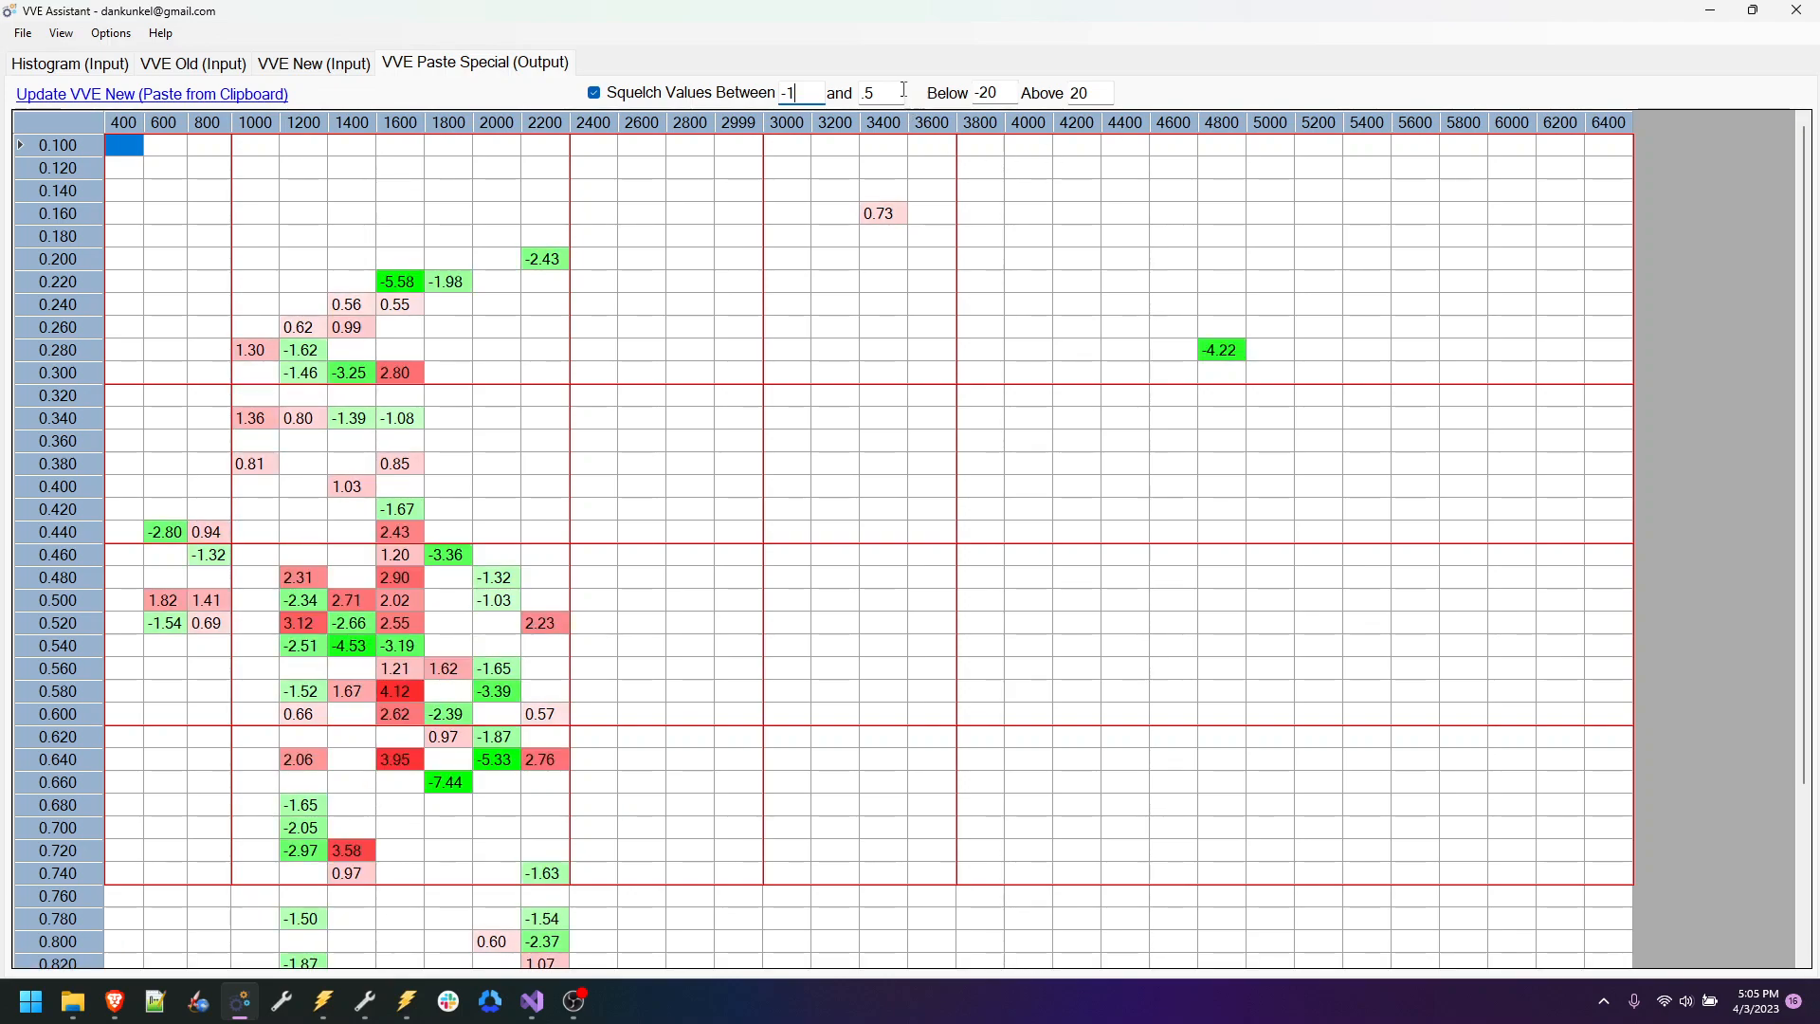
key(BackSpace)
key(BackSpace)
text(1)
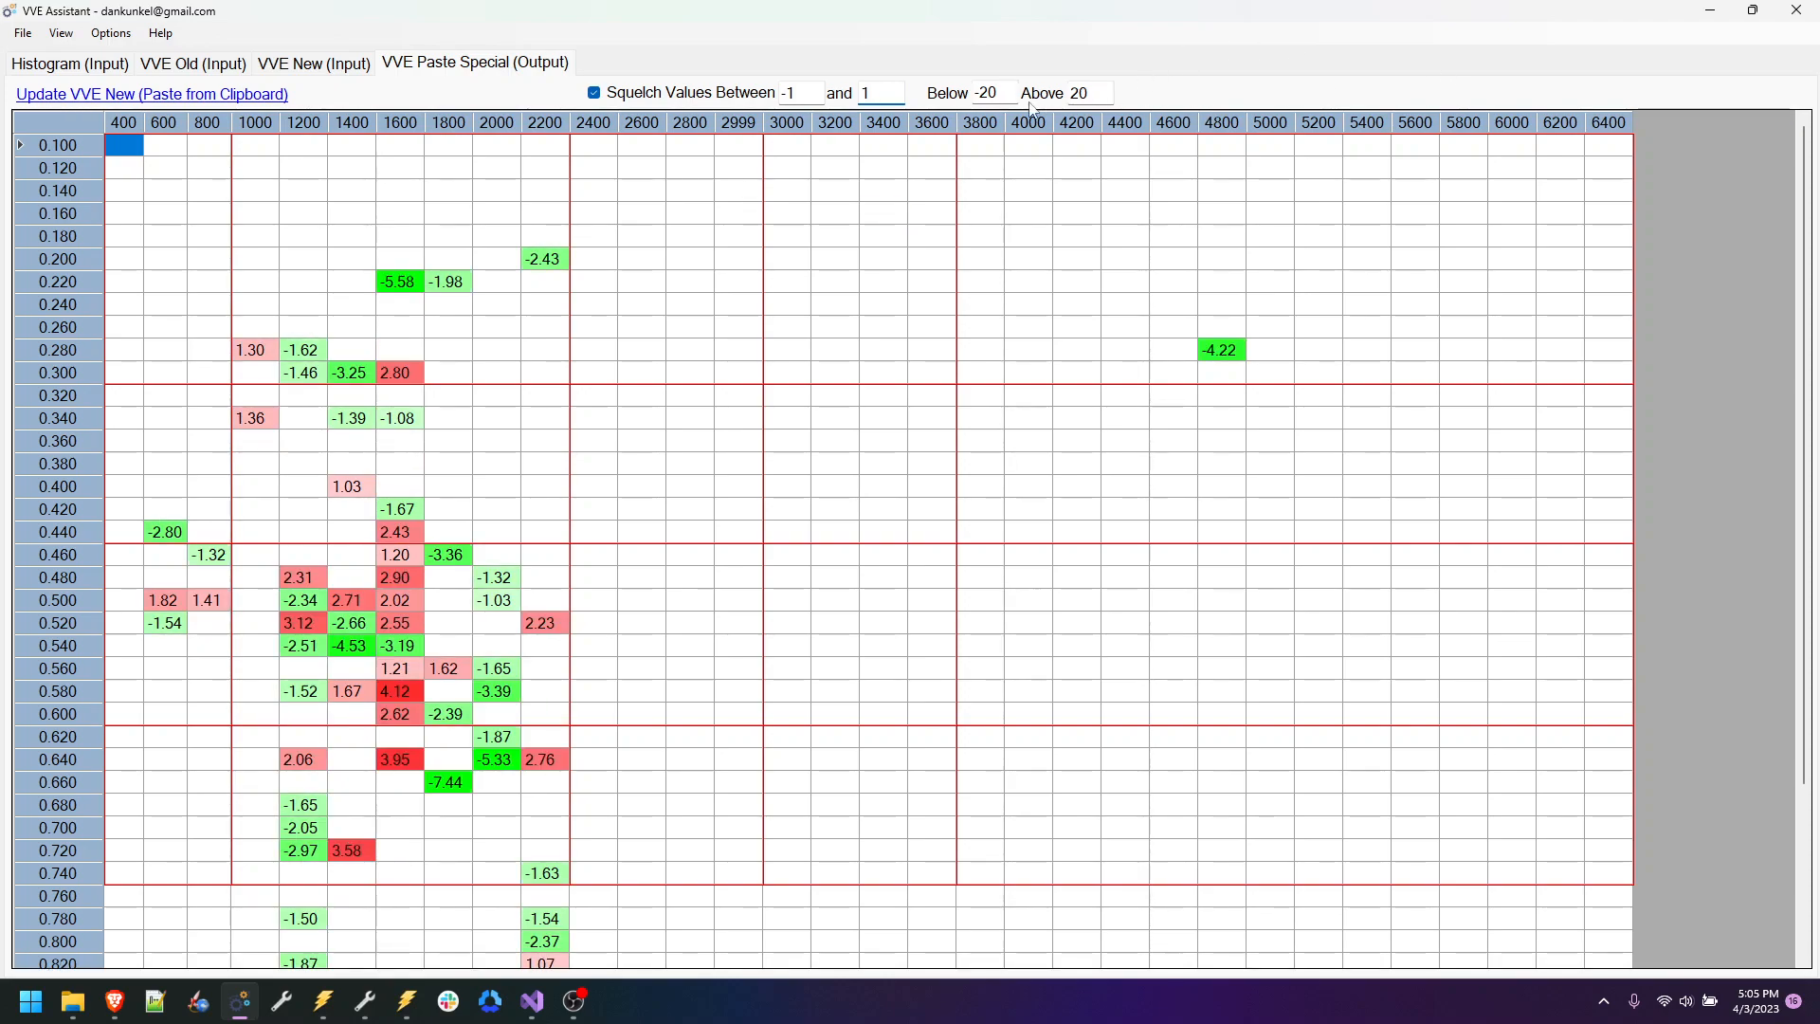
Step: Set the squelch limits to below -25 and above 25
drag(989, 92, 1008, 89)
text(5)
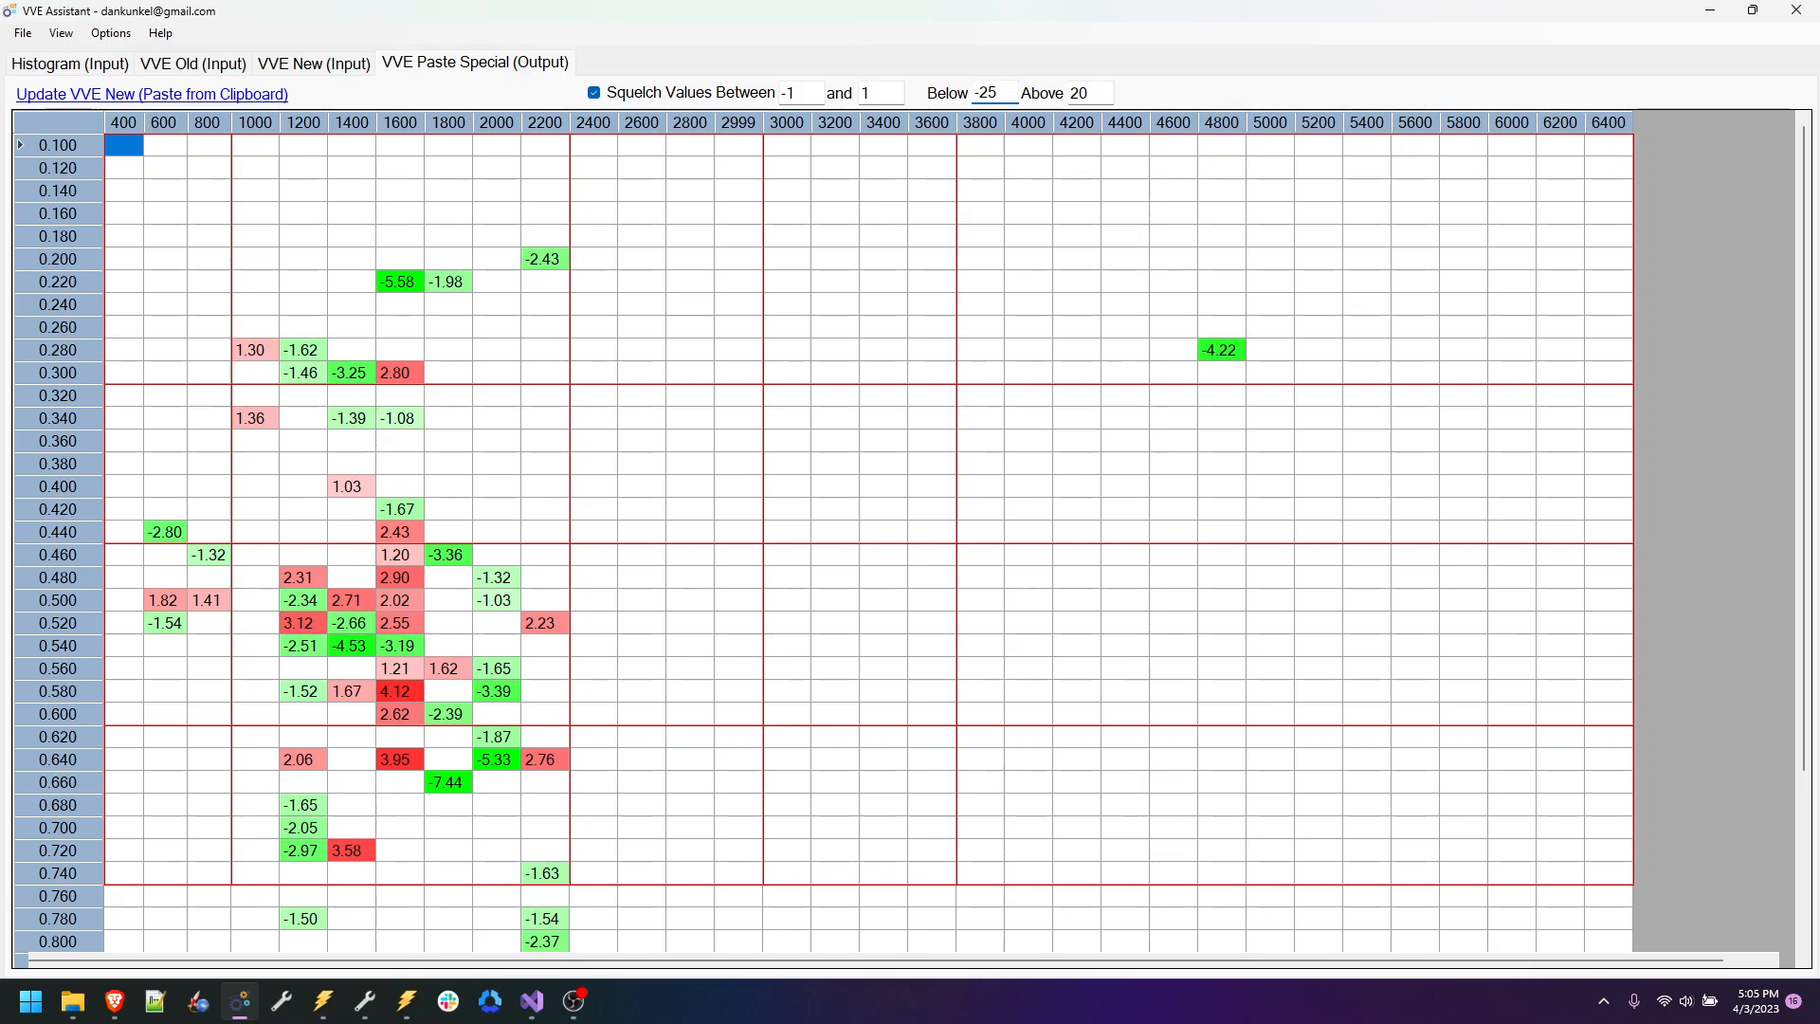
double_click(1079, 92)
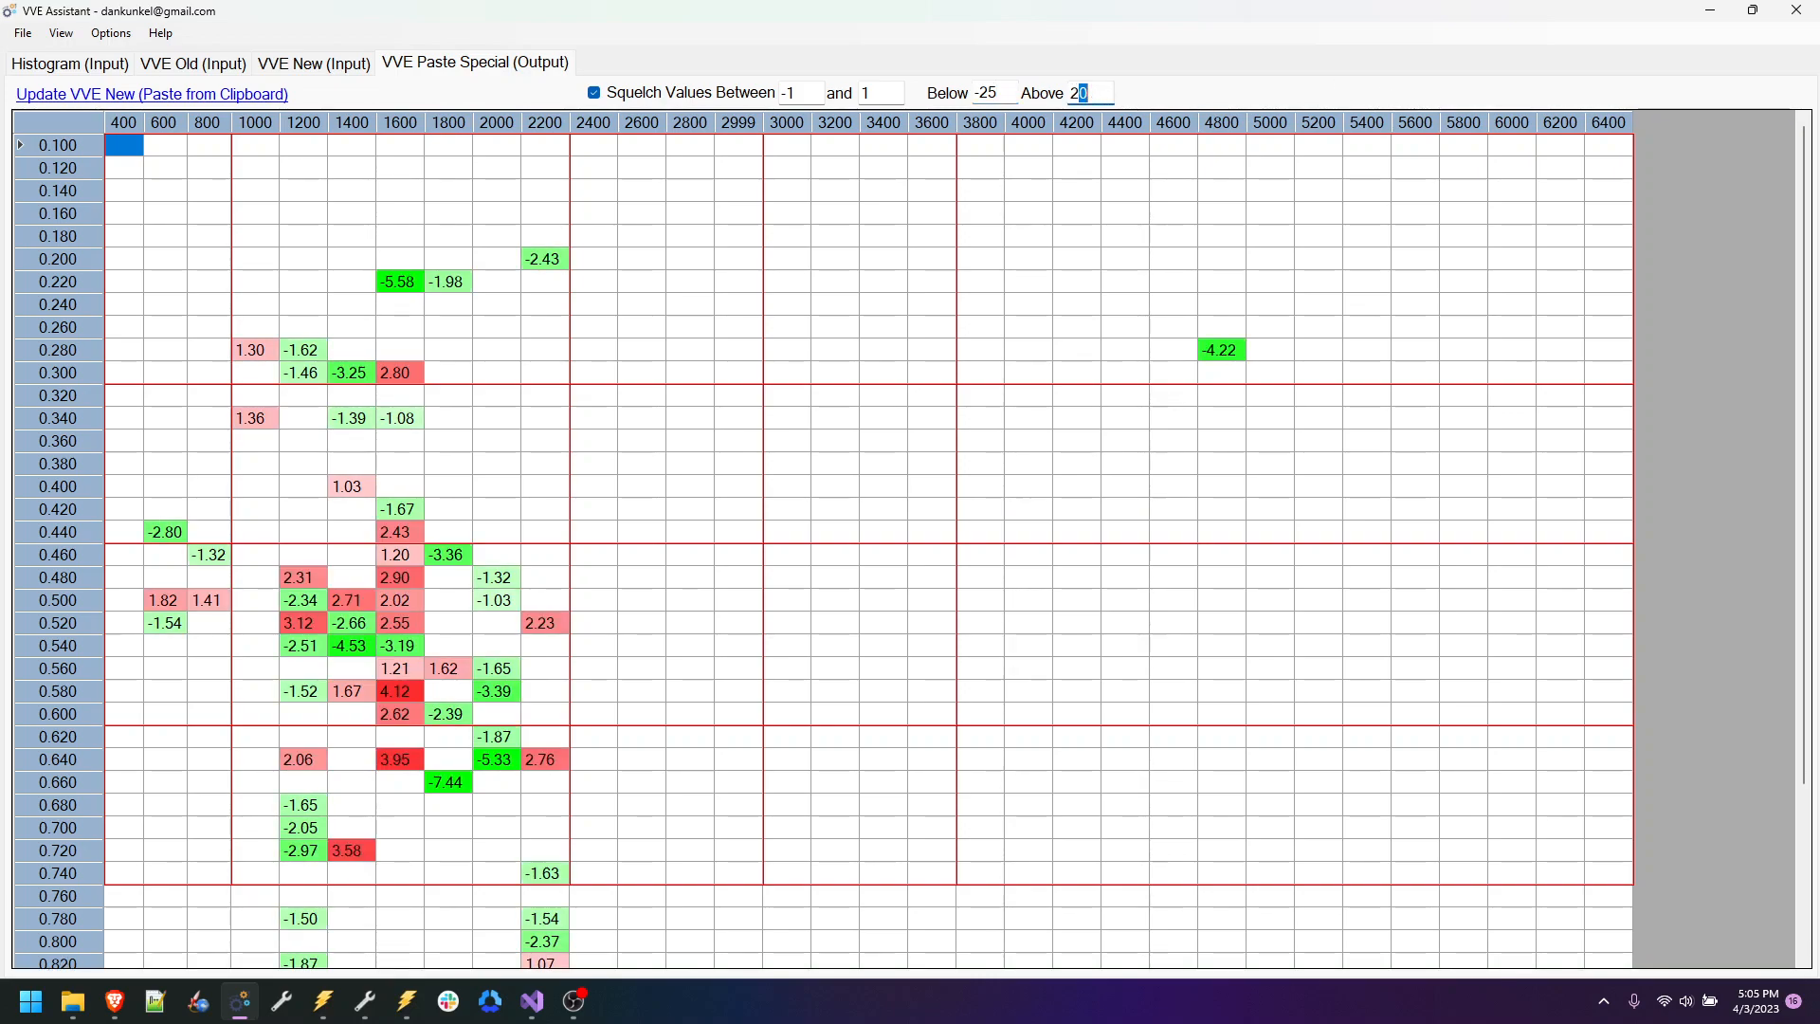
text(25)
drag(246, 558, 512, 725)
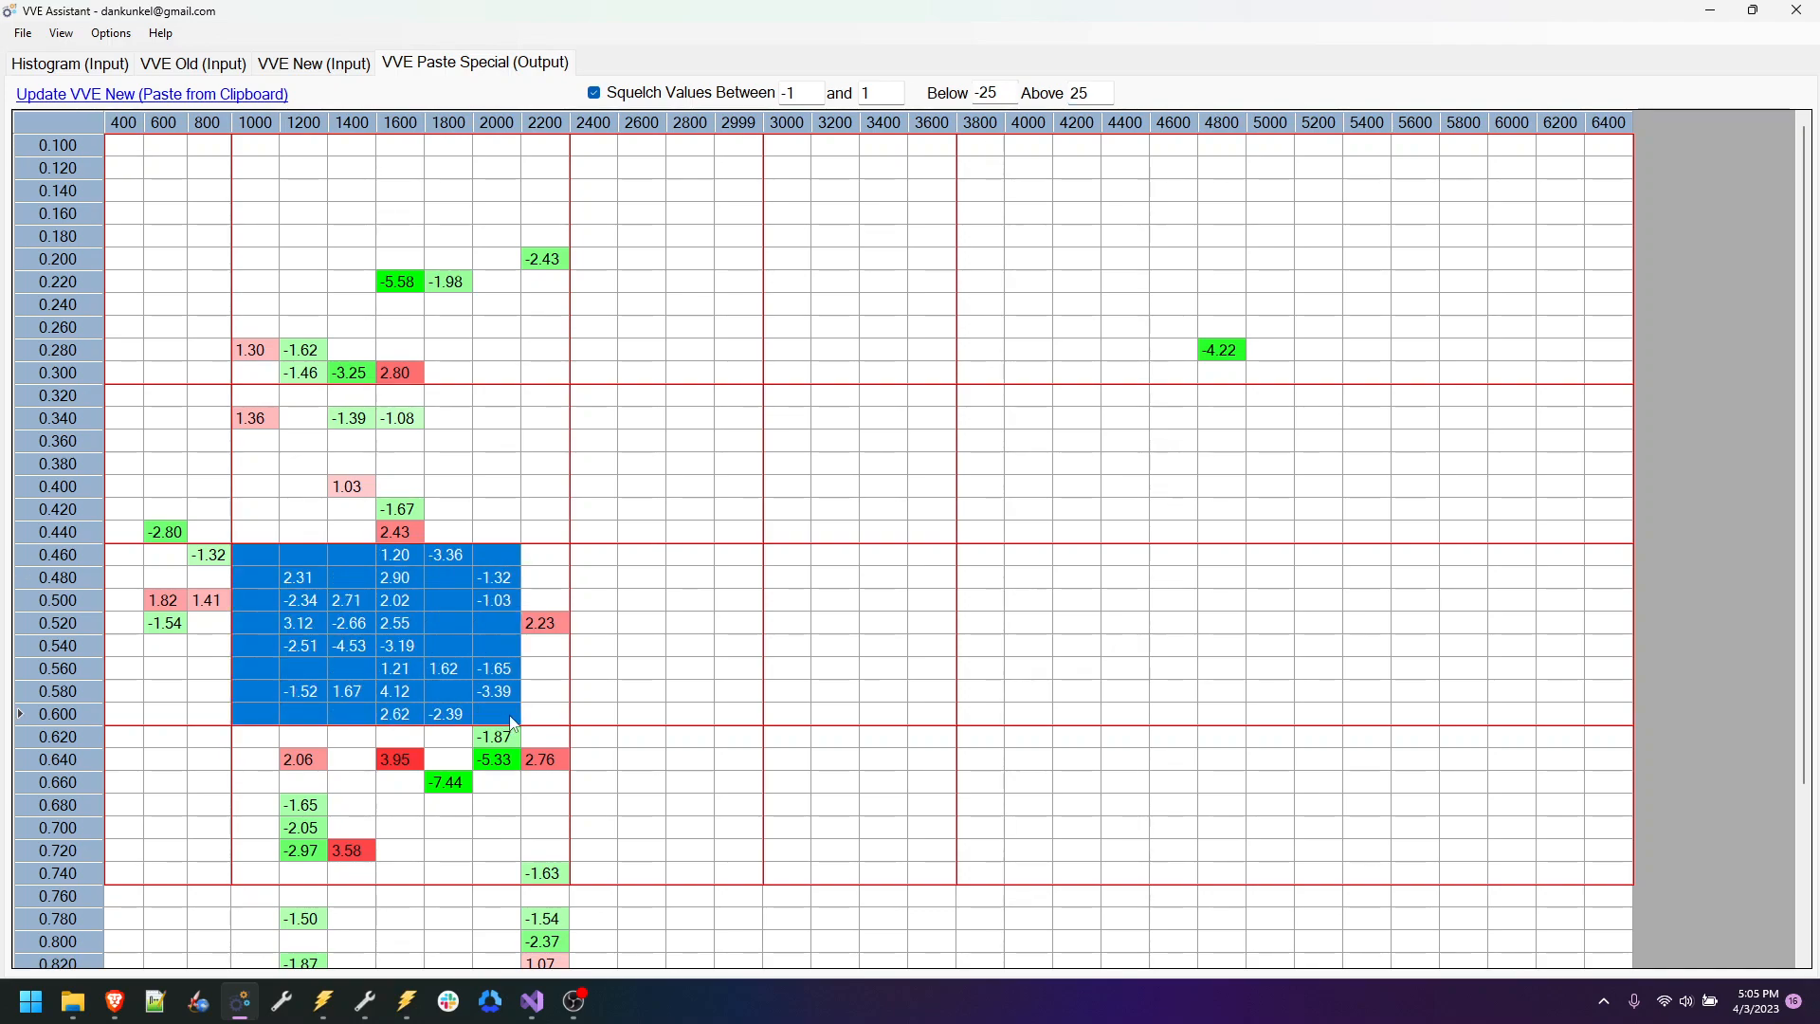
click(49, 122)
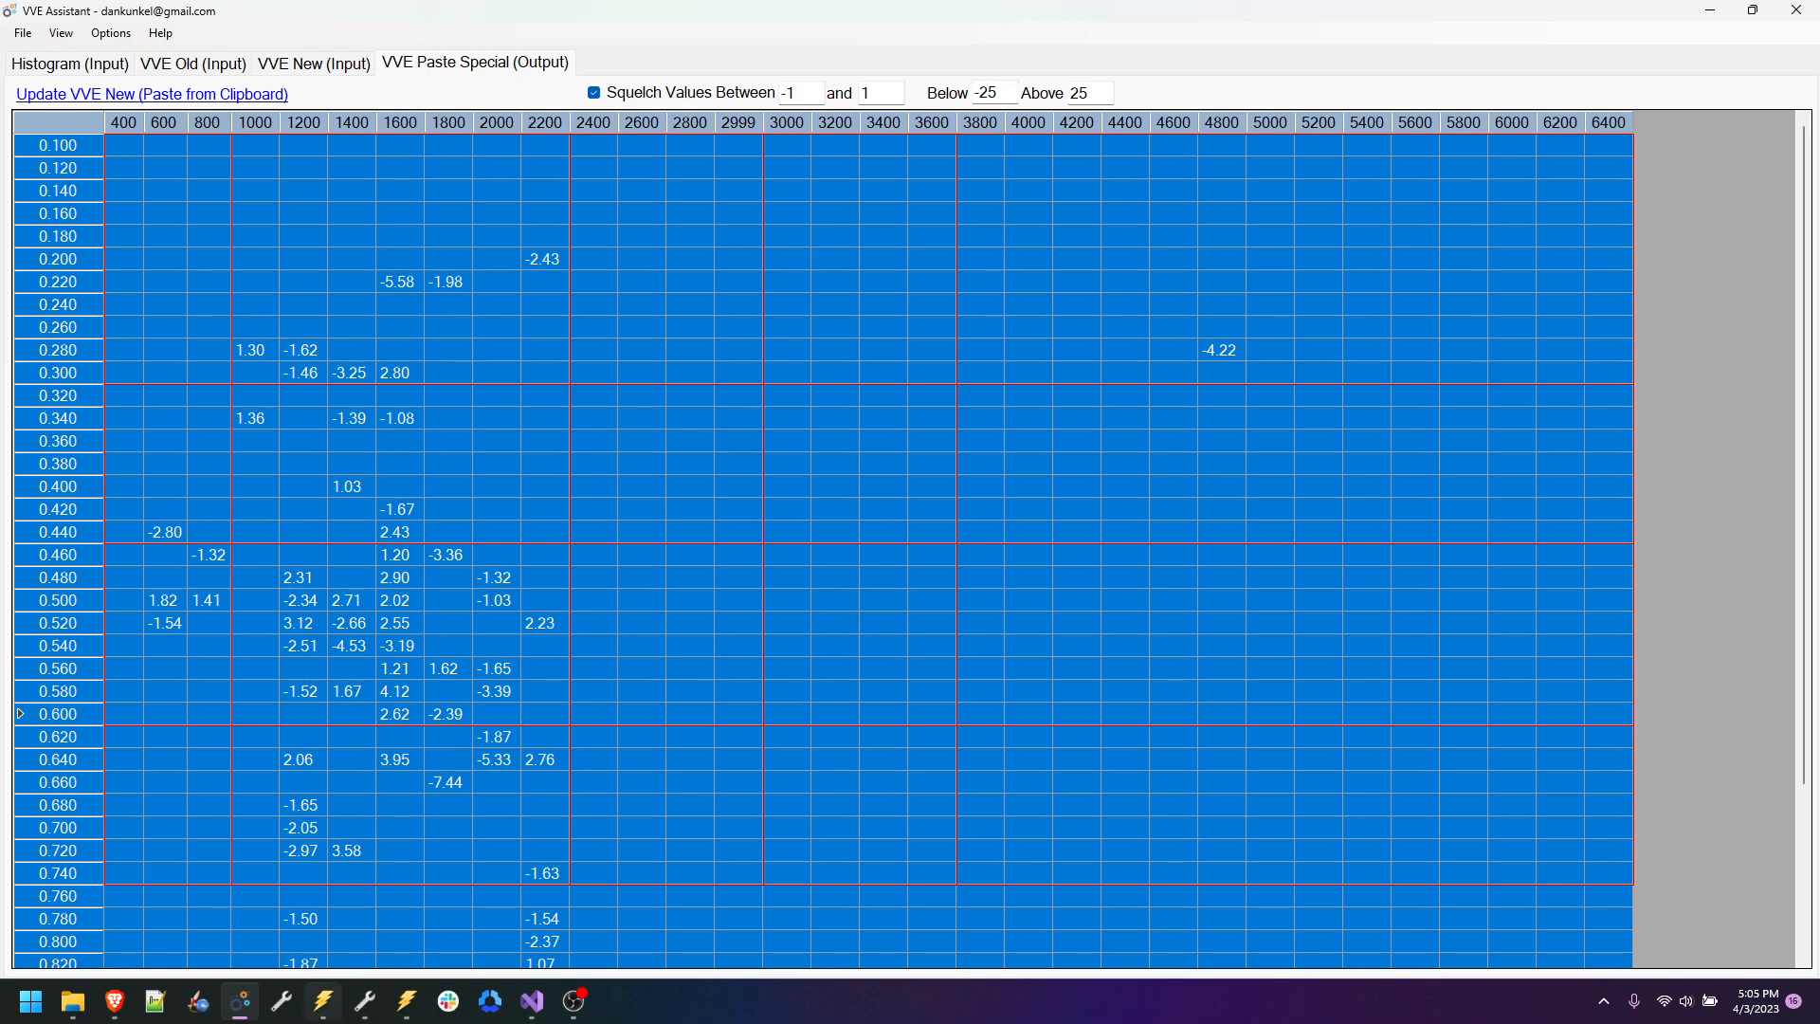
click(375, 1010)
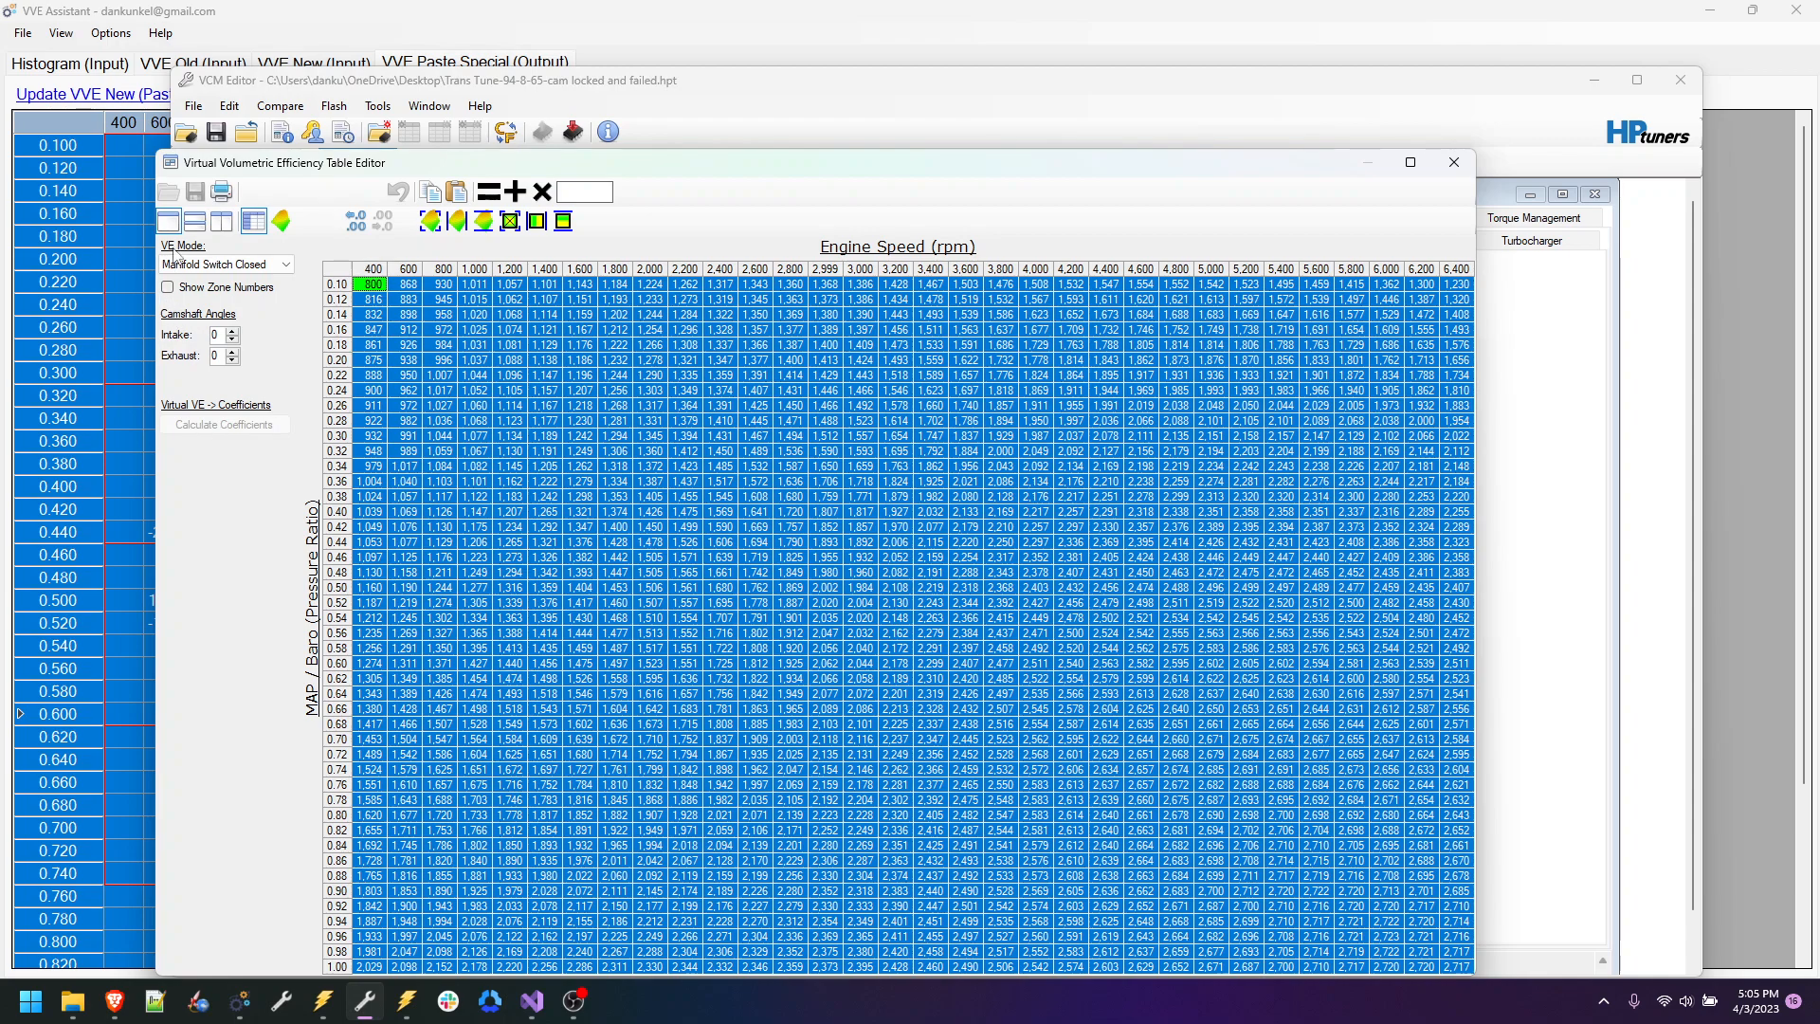
click(128, 168)
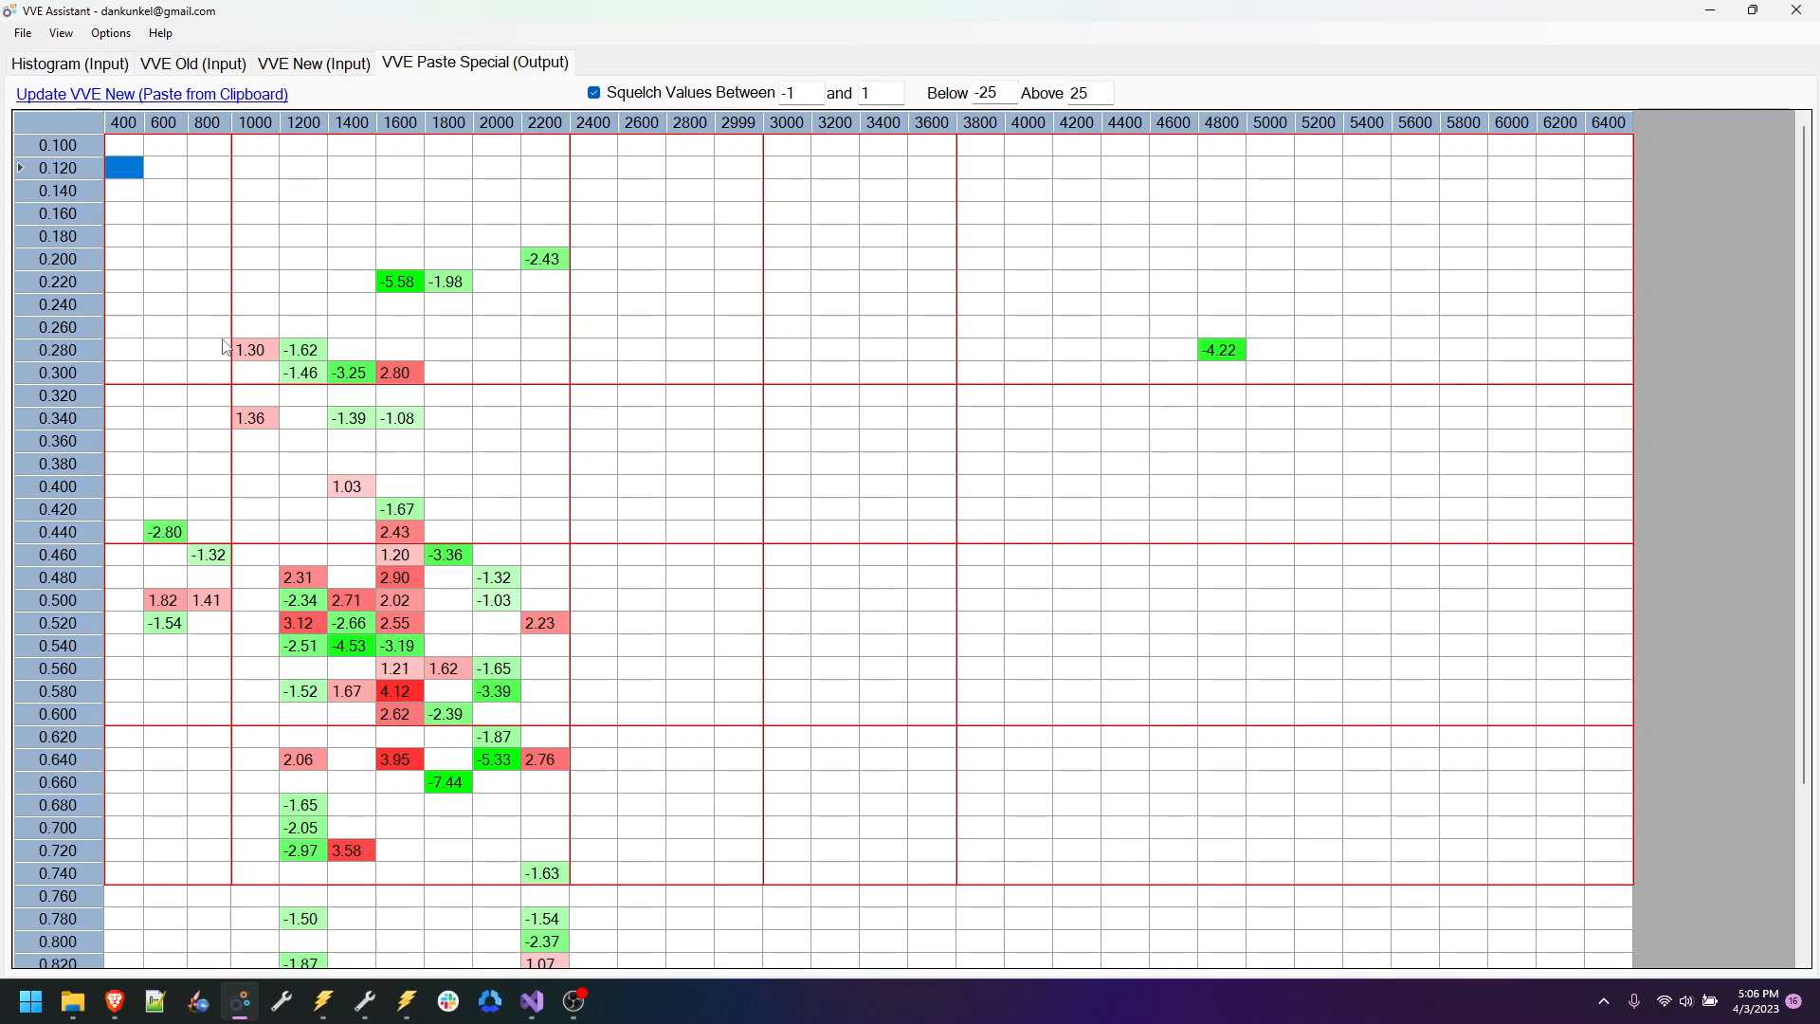
Step: Open the Coefficient Editor through Professional Mode, try different window positions and sizes, and close it
click(61, 37)
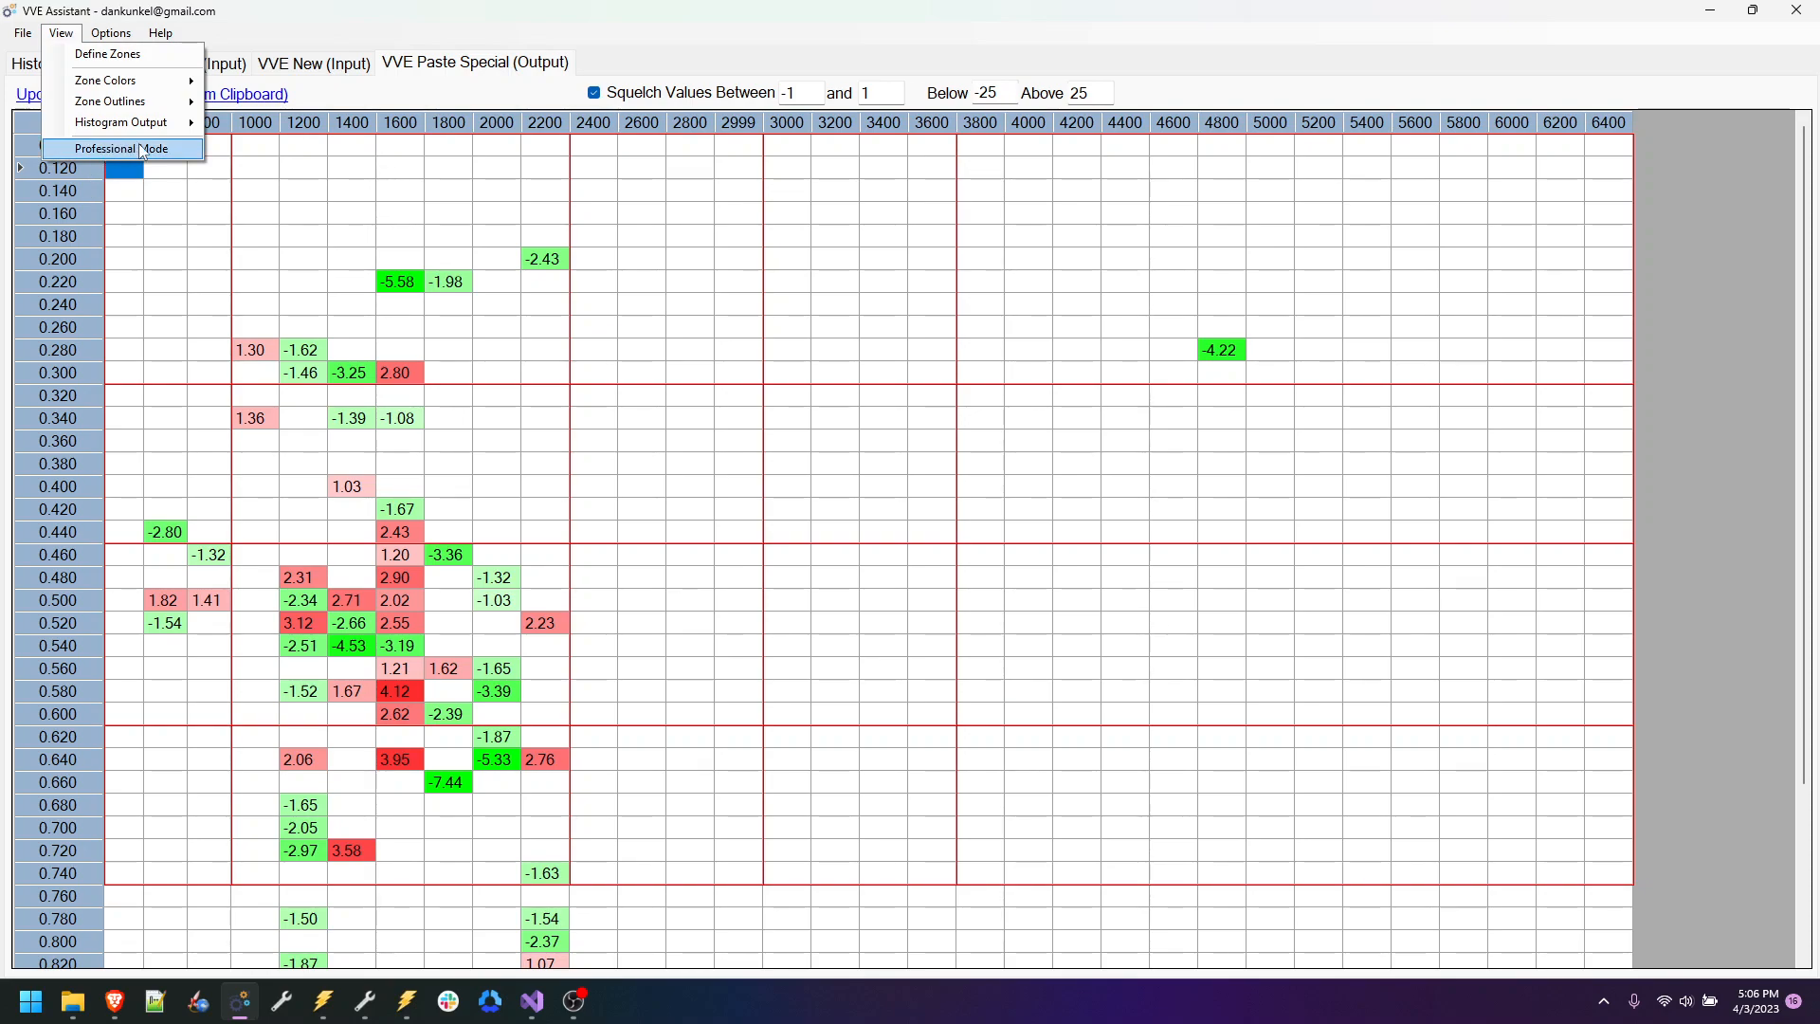
click(163, 150)
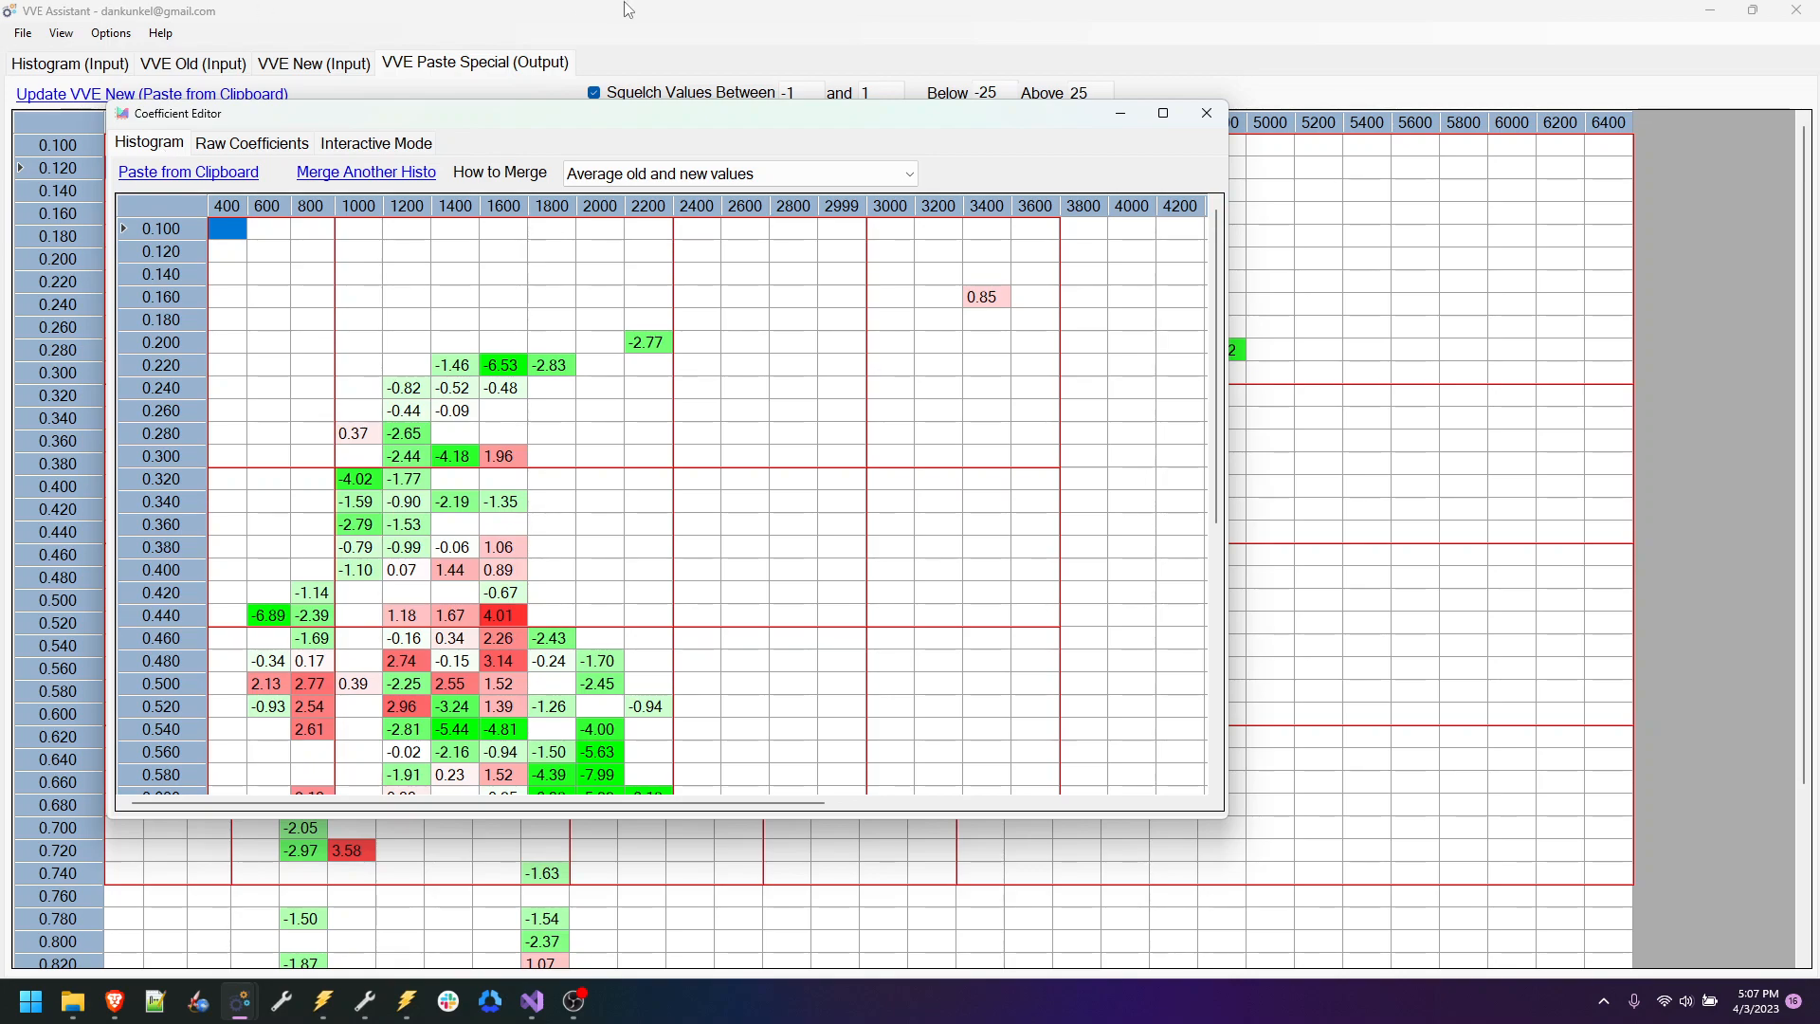
drag(830, 116, 768, 127)
drag(586, 139, 1669, 216)
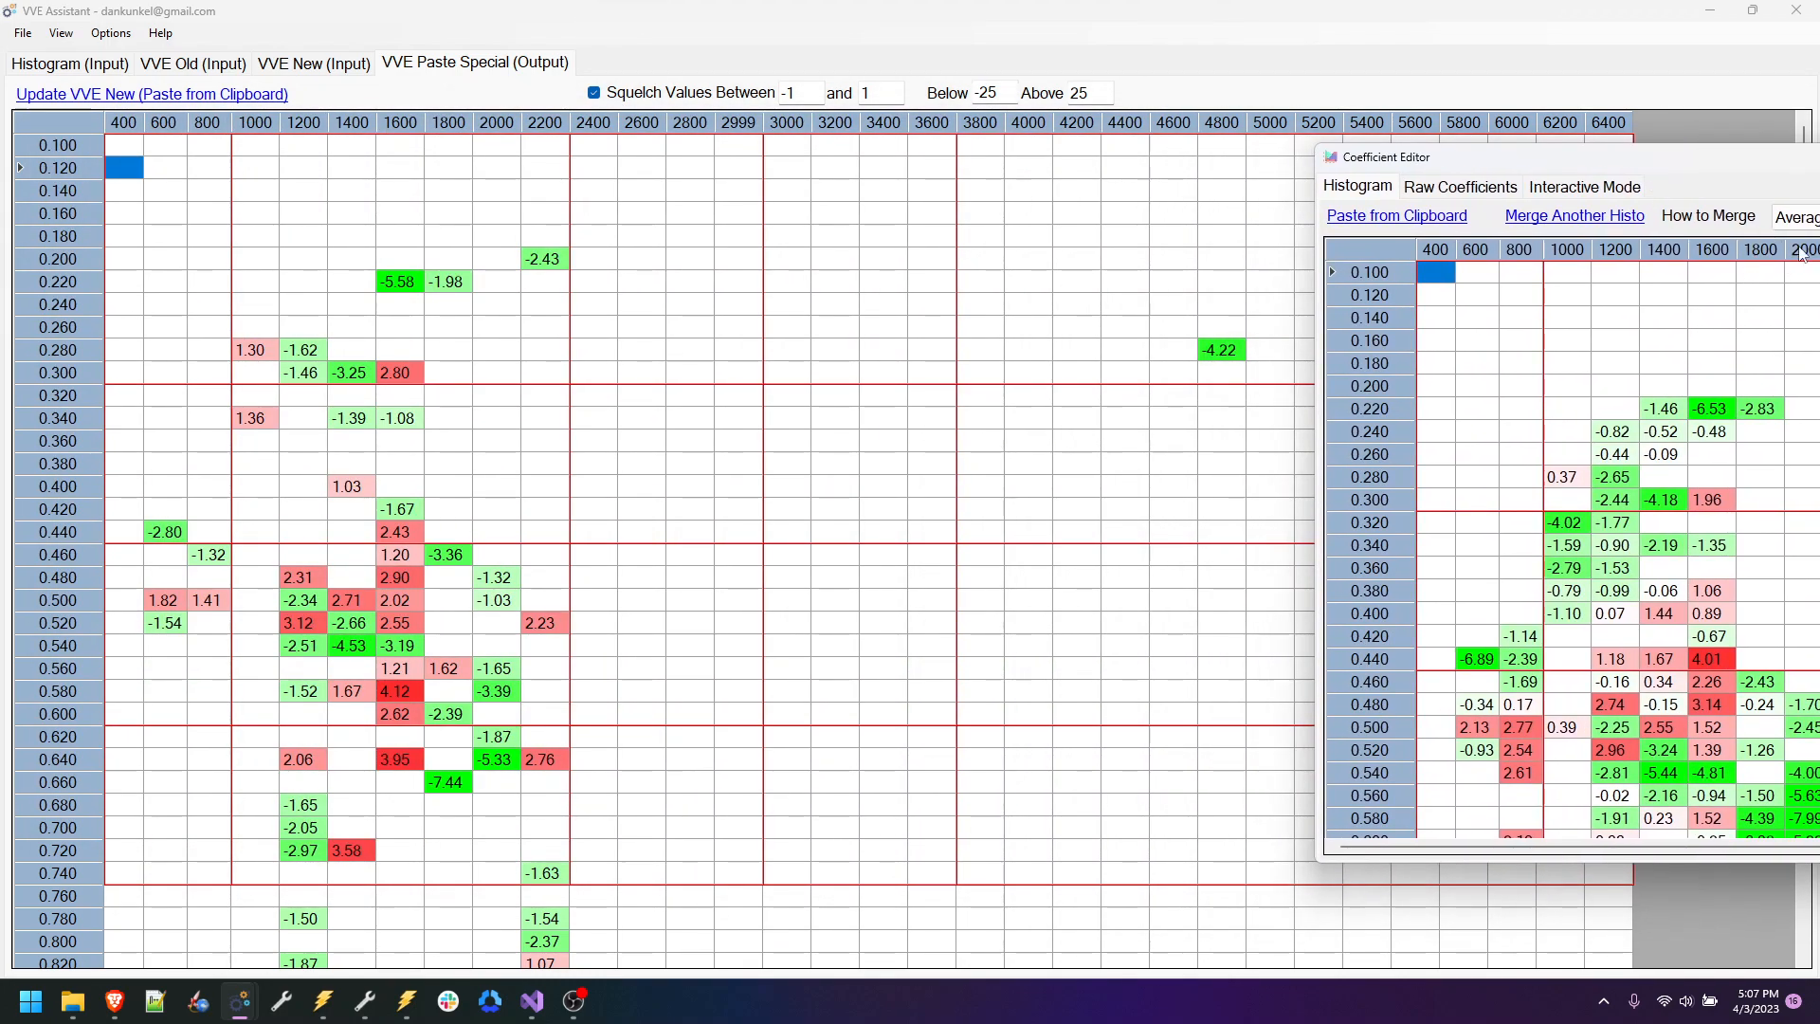
drag(1775, 159, 1173, 203)
drag(1386, 239, 662, 234)
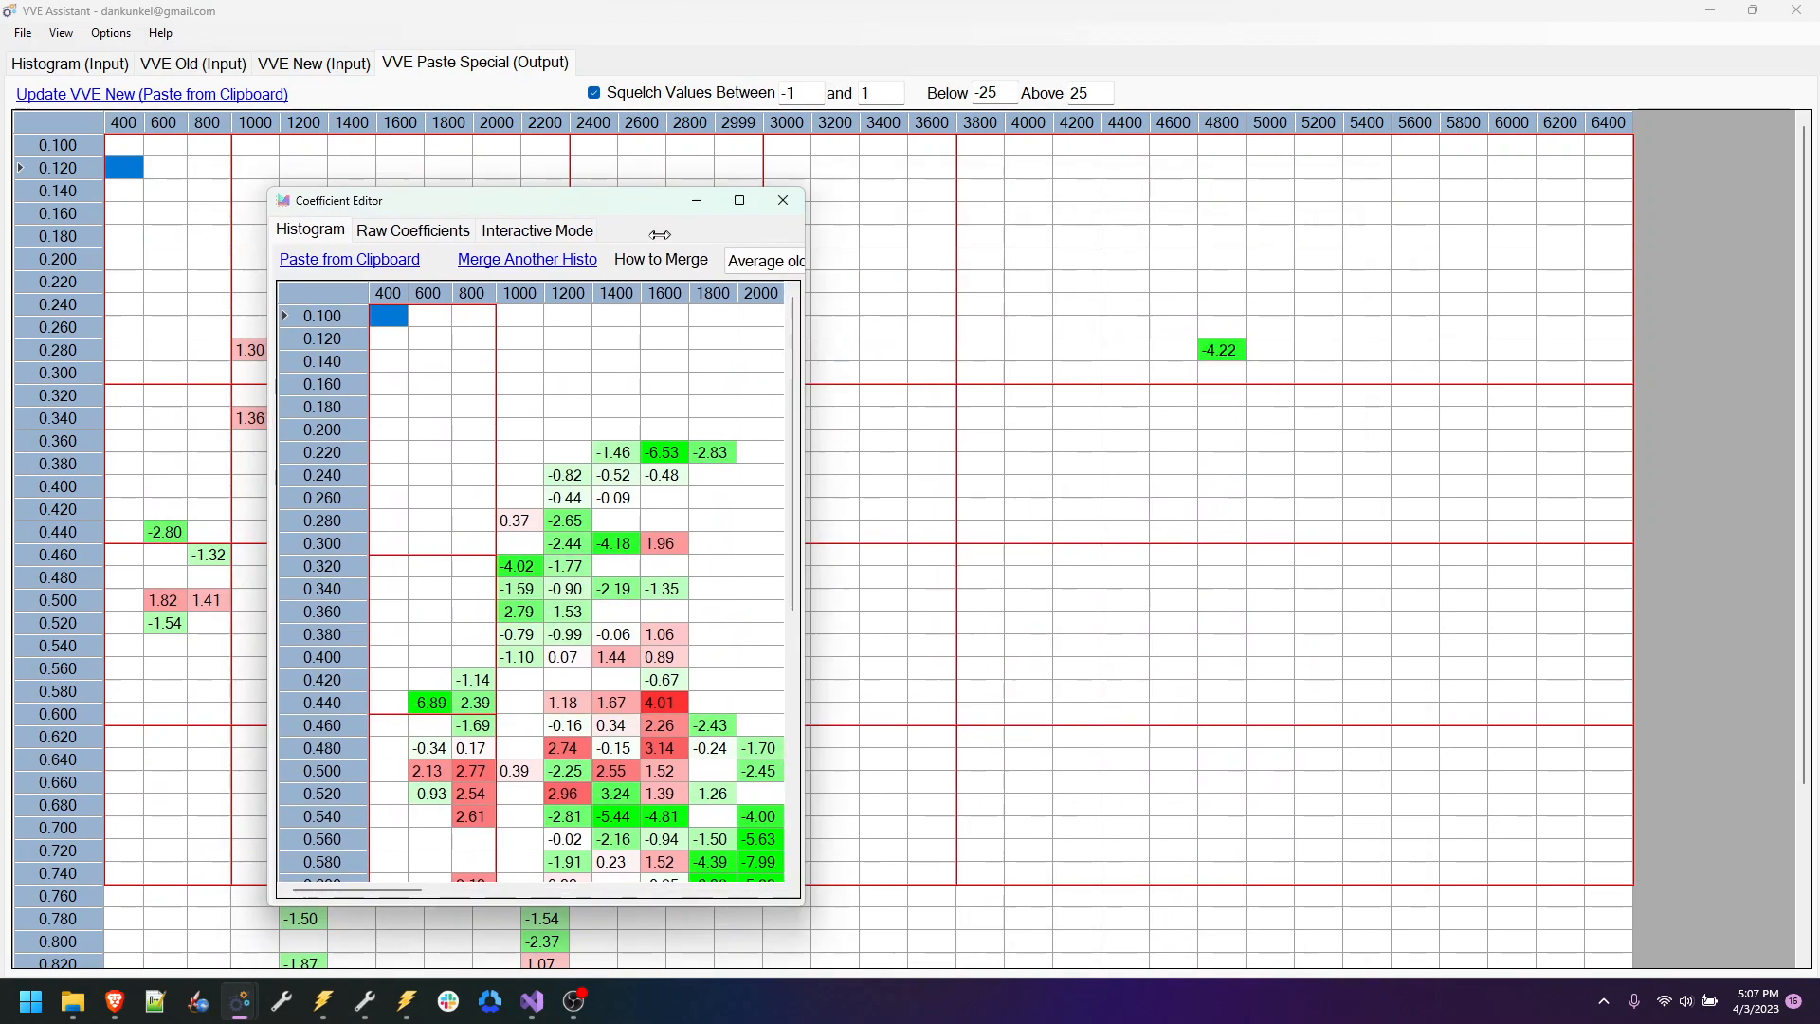
drag(485, 210, 116, 183)
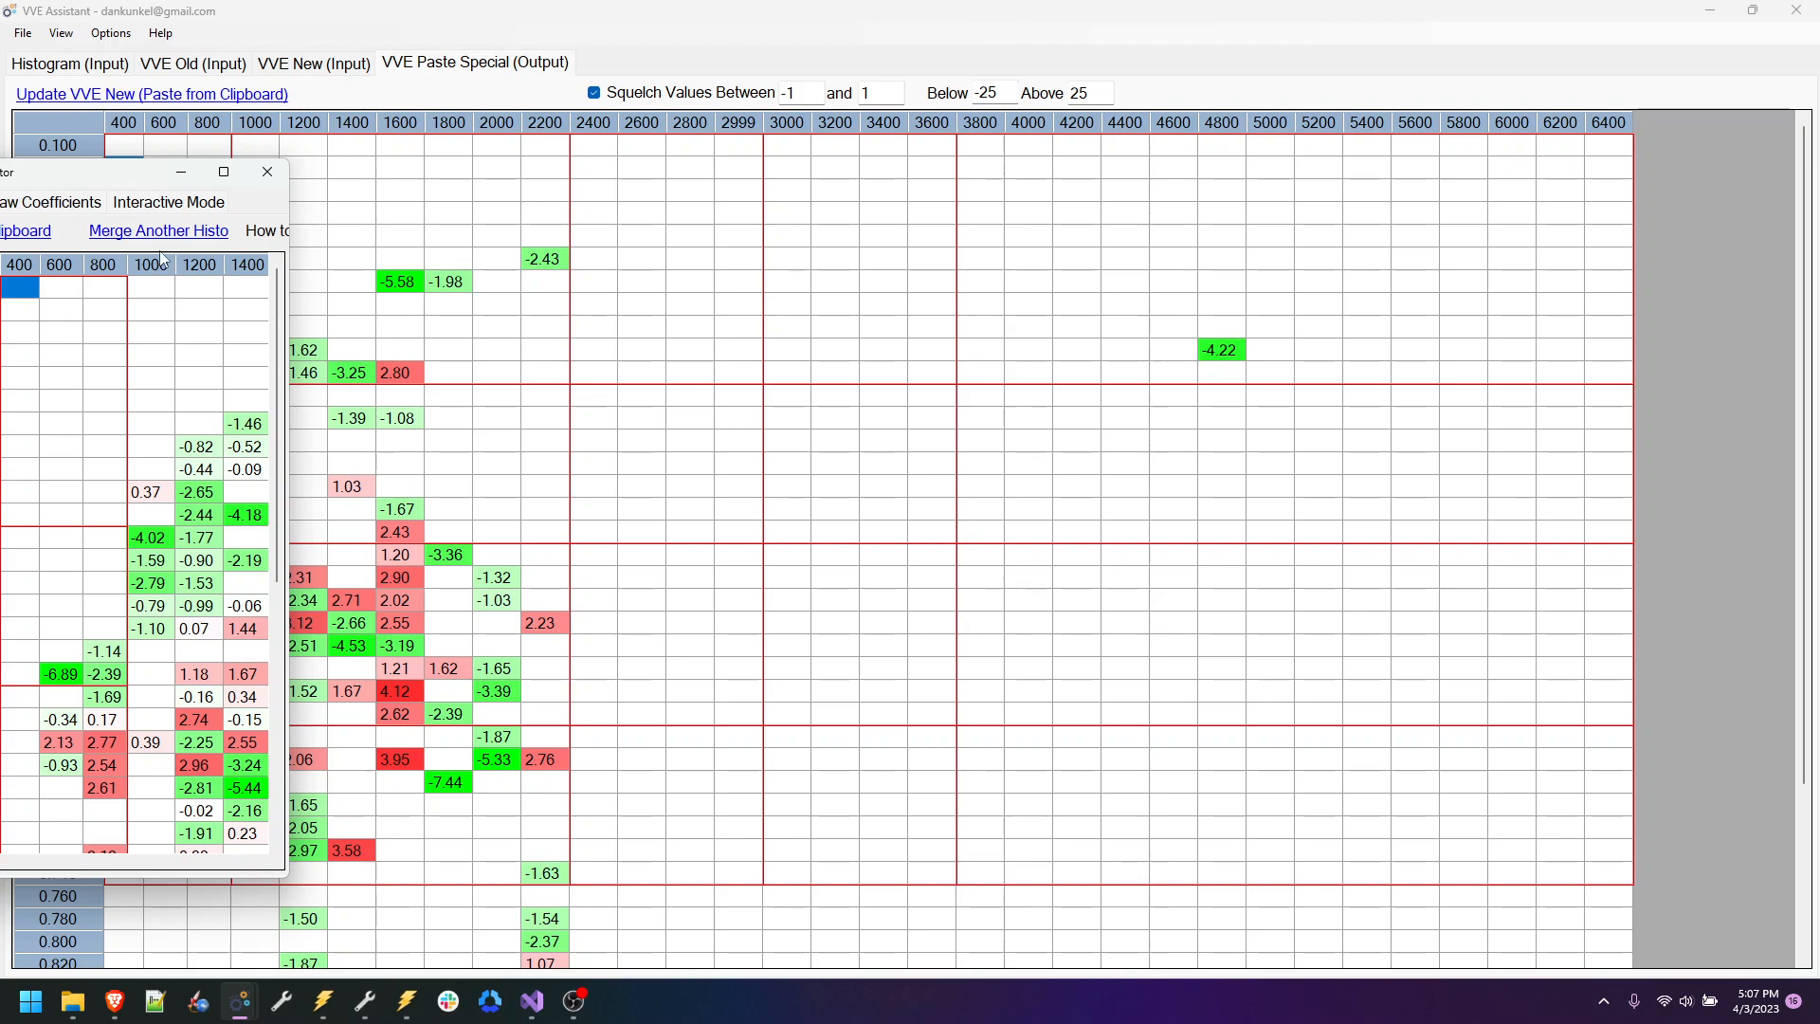
drag(290, 220, 1210, 275)
drag(224, 174, 1076, 205)
drag(1323, 196, 834, 176)
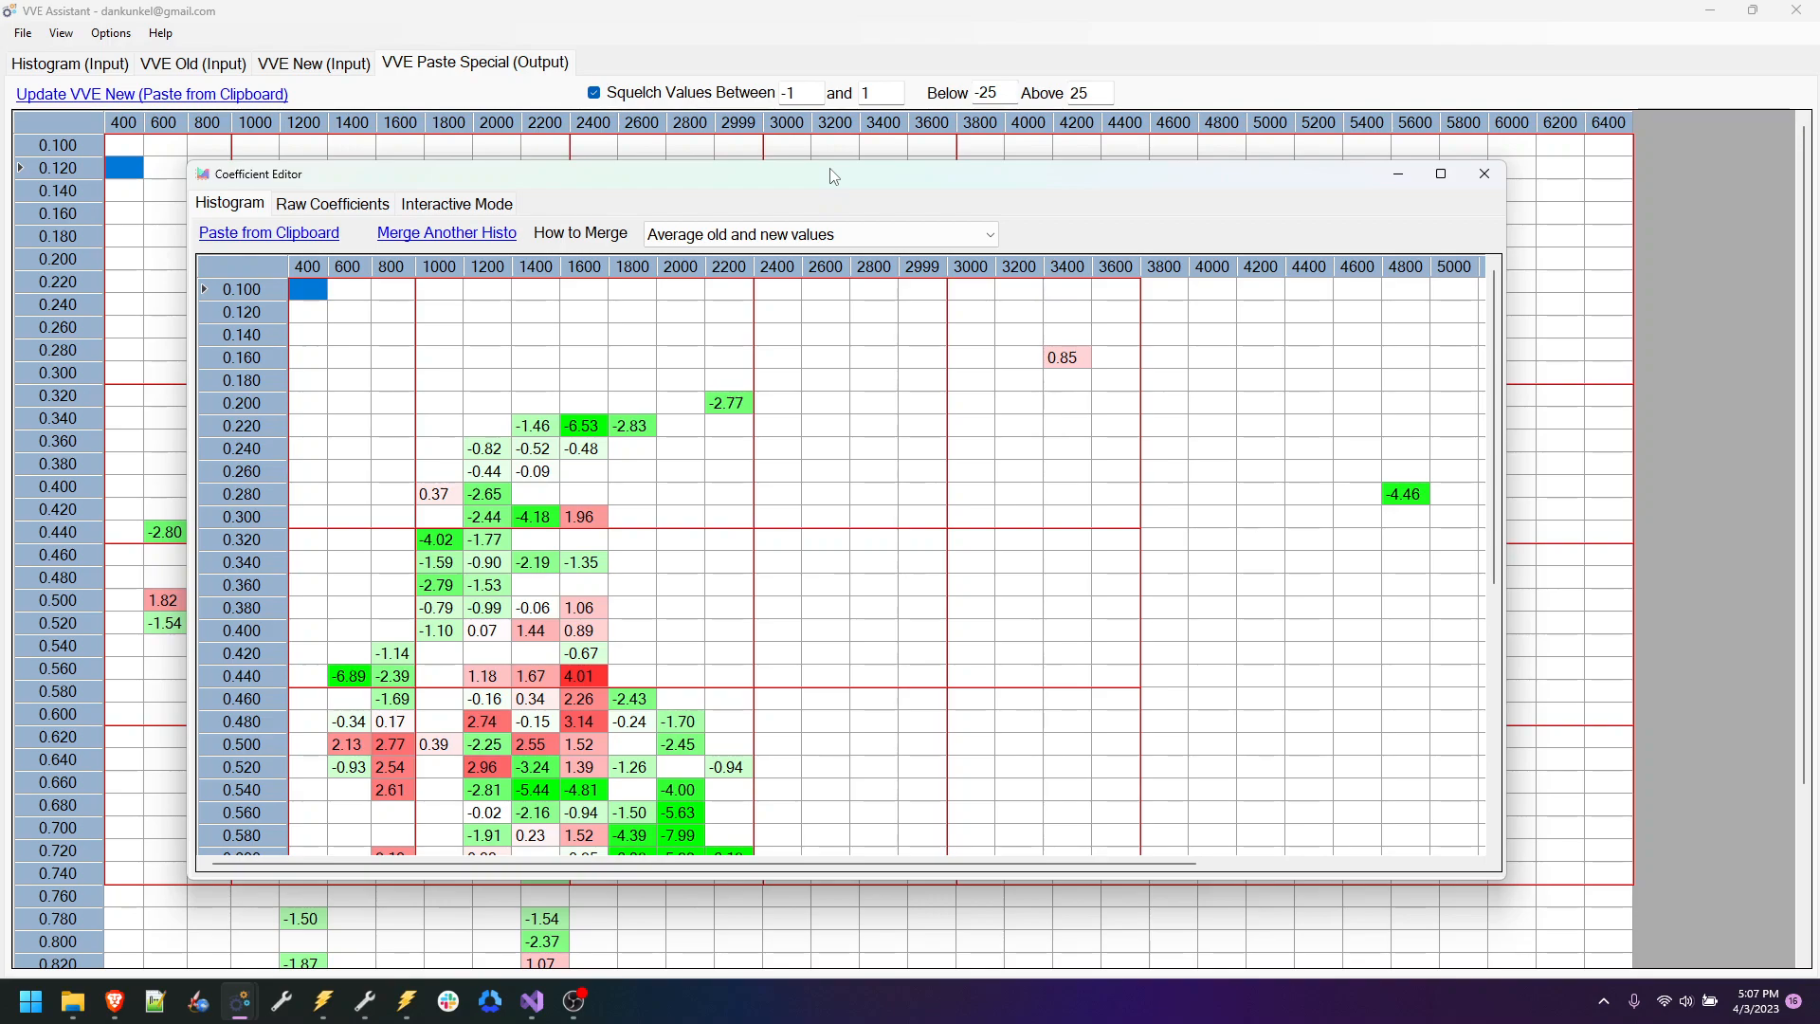
double_click(833, 176)
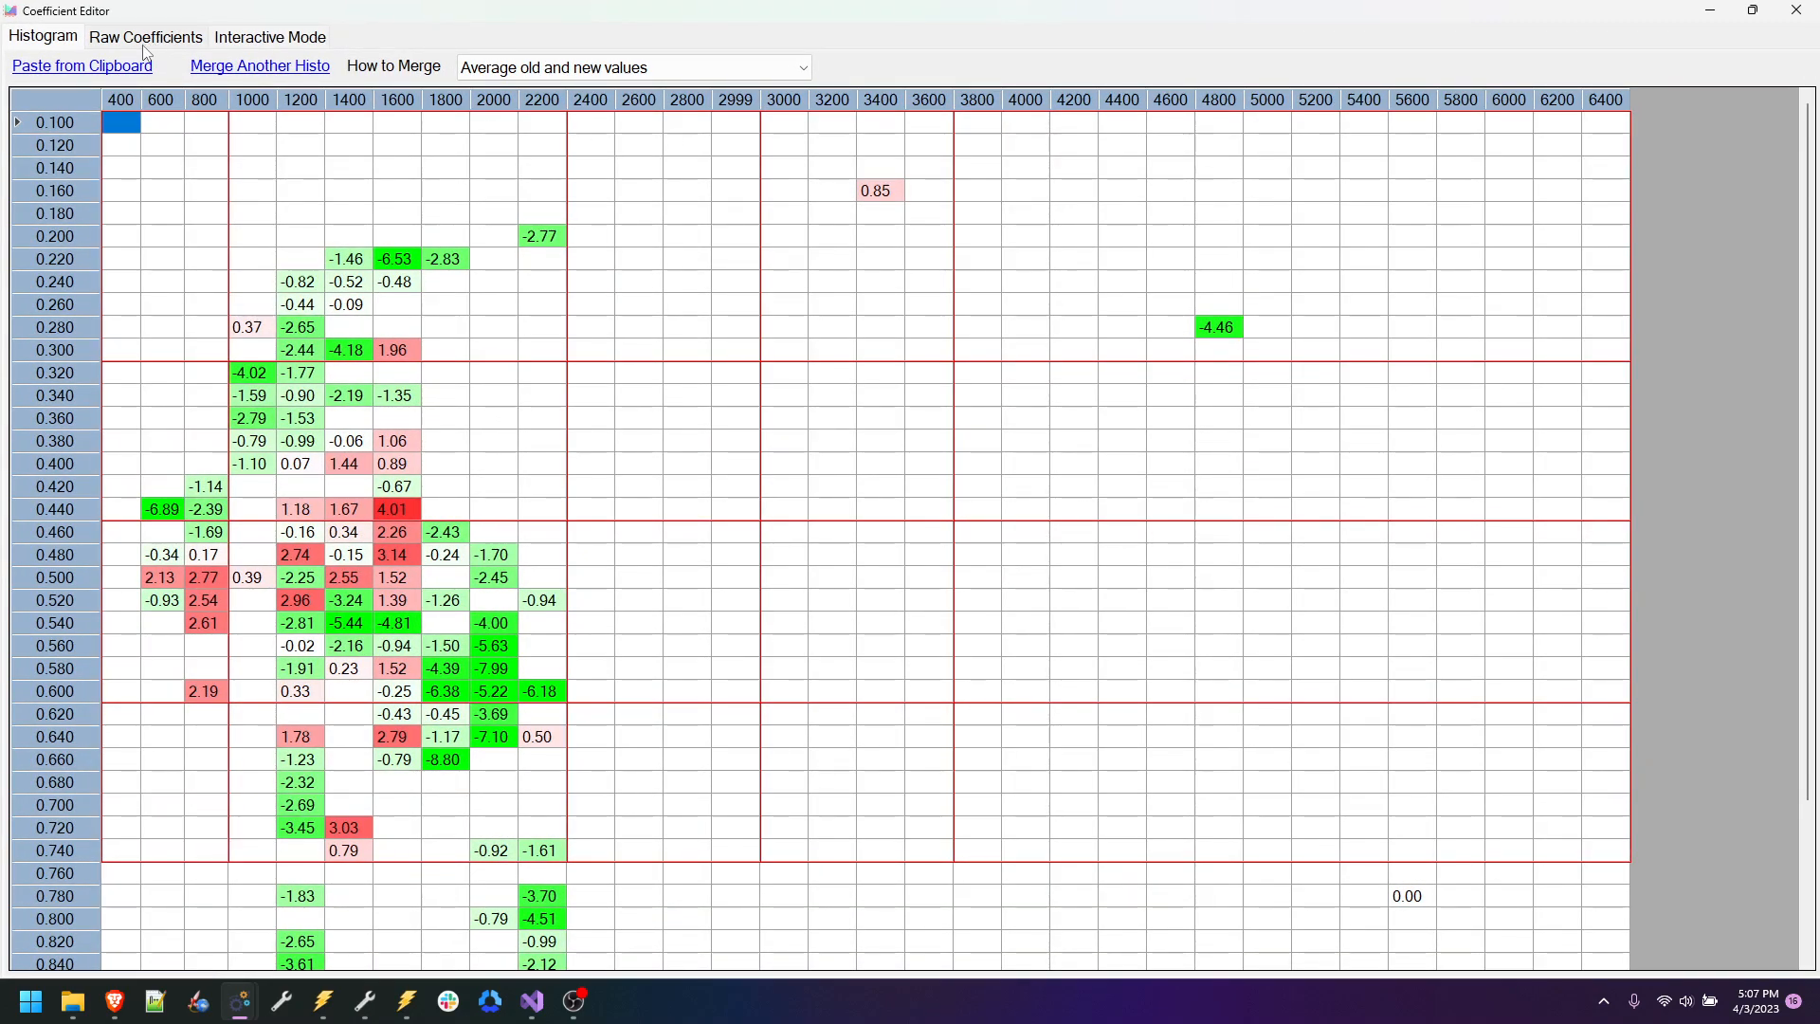
double_click(210, 16)
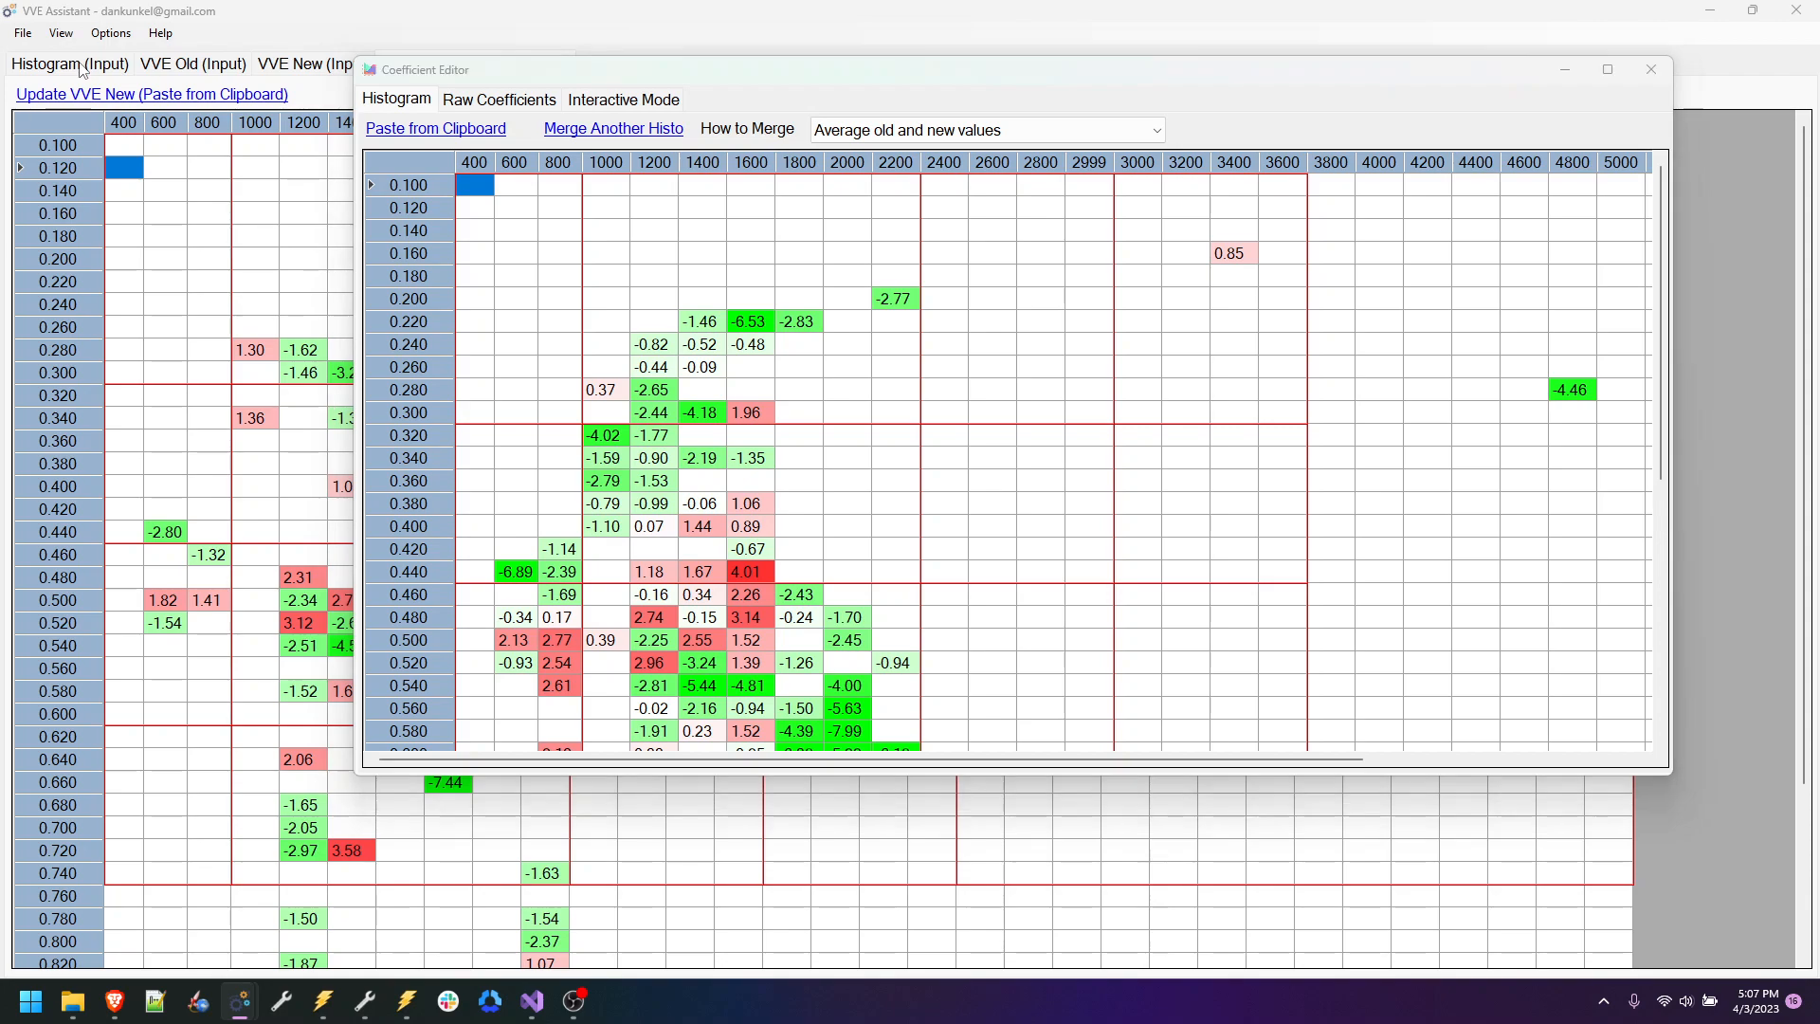
click(1650, 74)
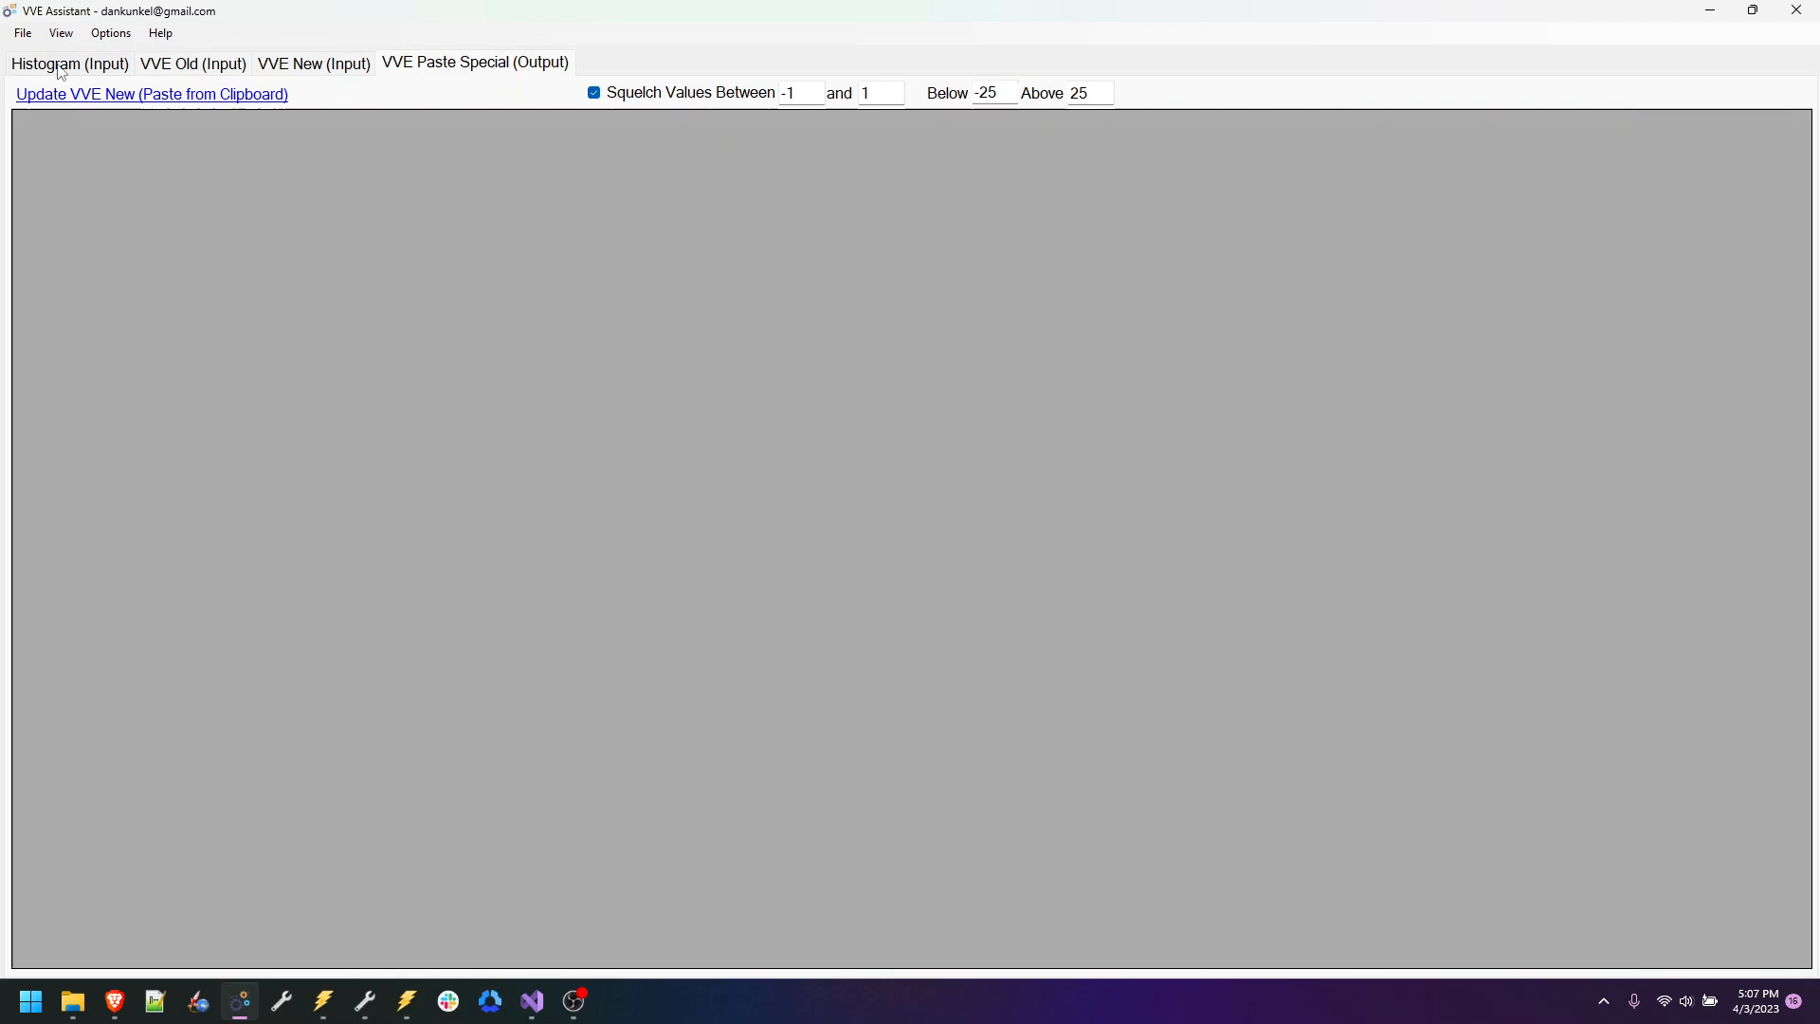
Step: Show the Histogram (Input) table and open the Coefficient Editor through Professional Mode
click(57, 63)
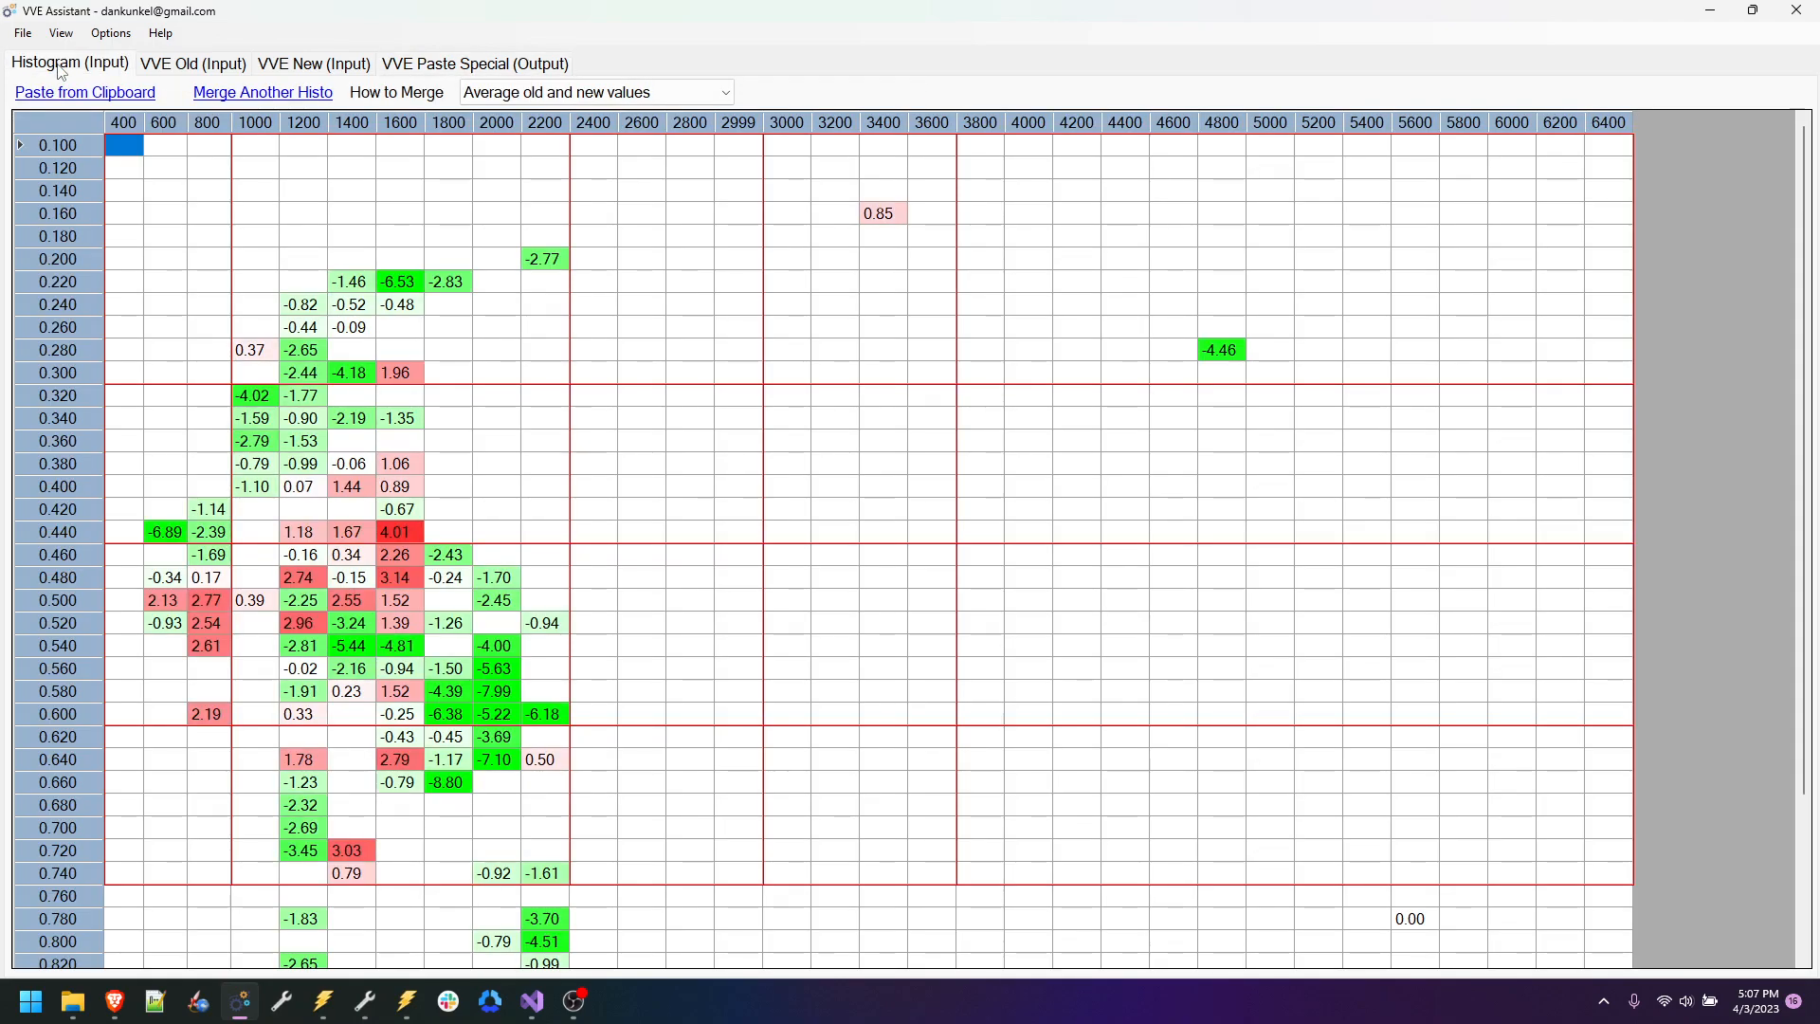
click(61, 34)
click(125, 148)
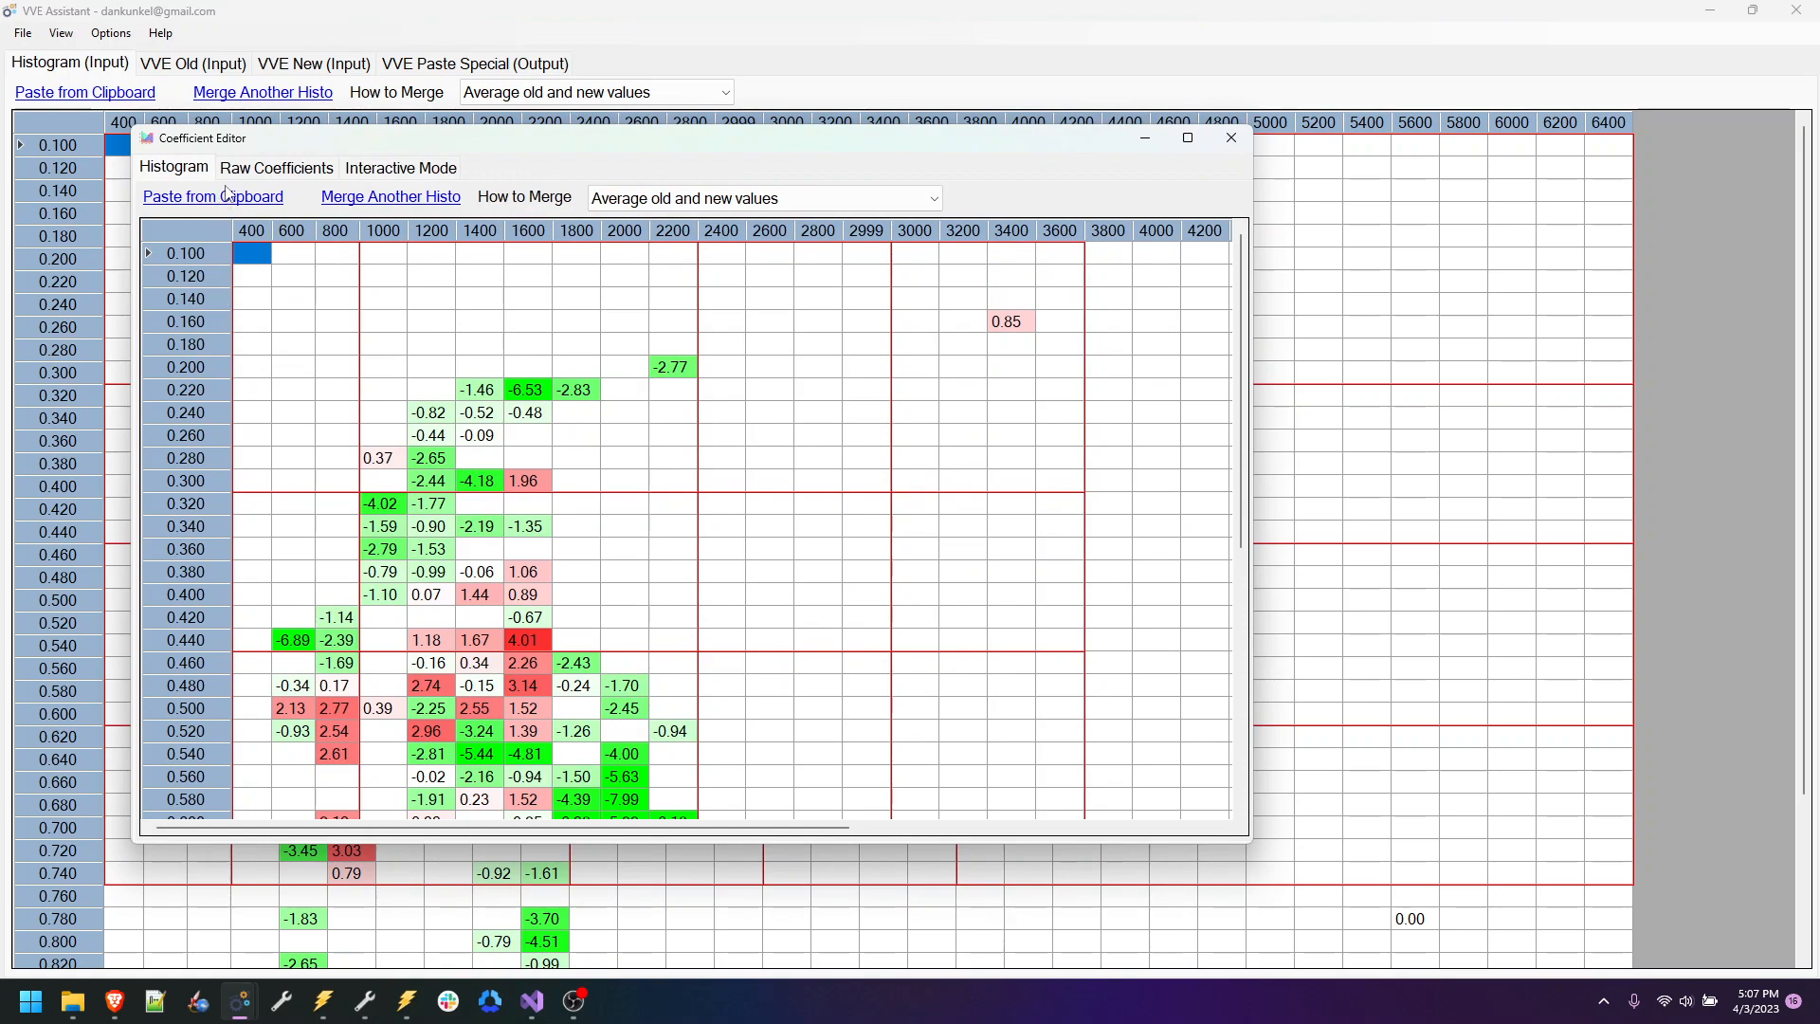
Step: Move the Coefficient Editor window aside and review the available methods for merging histograms
drag(271, 147, 668, 155)
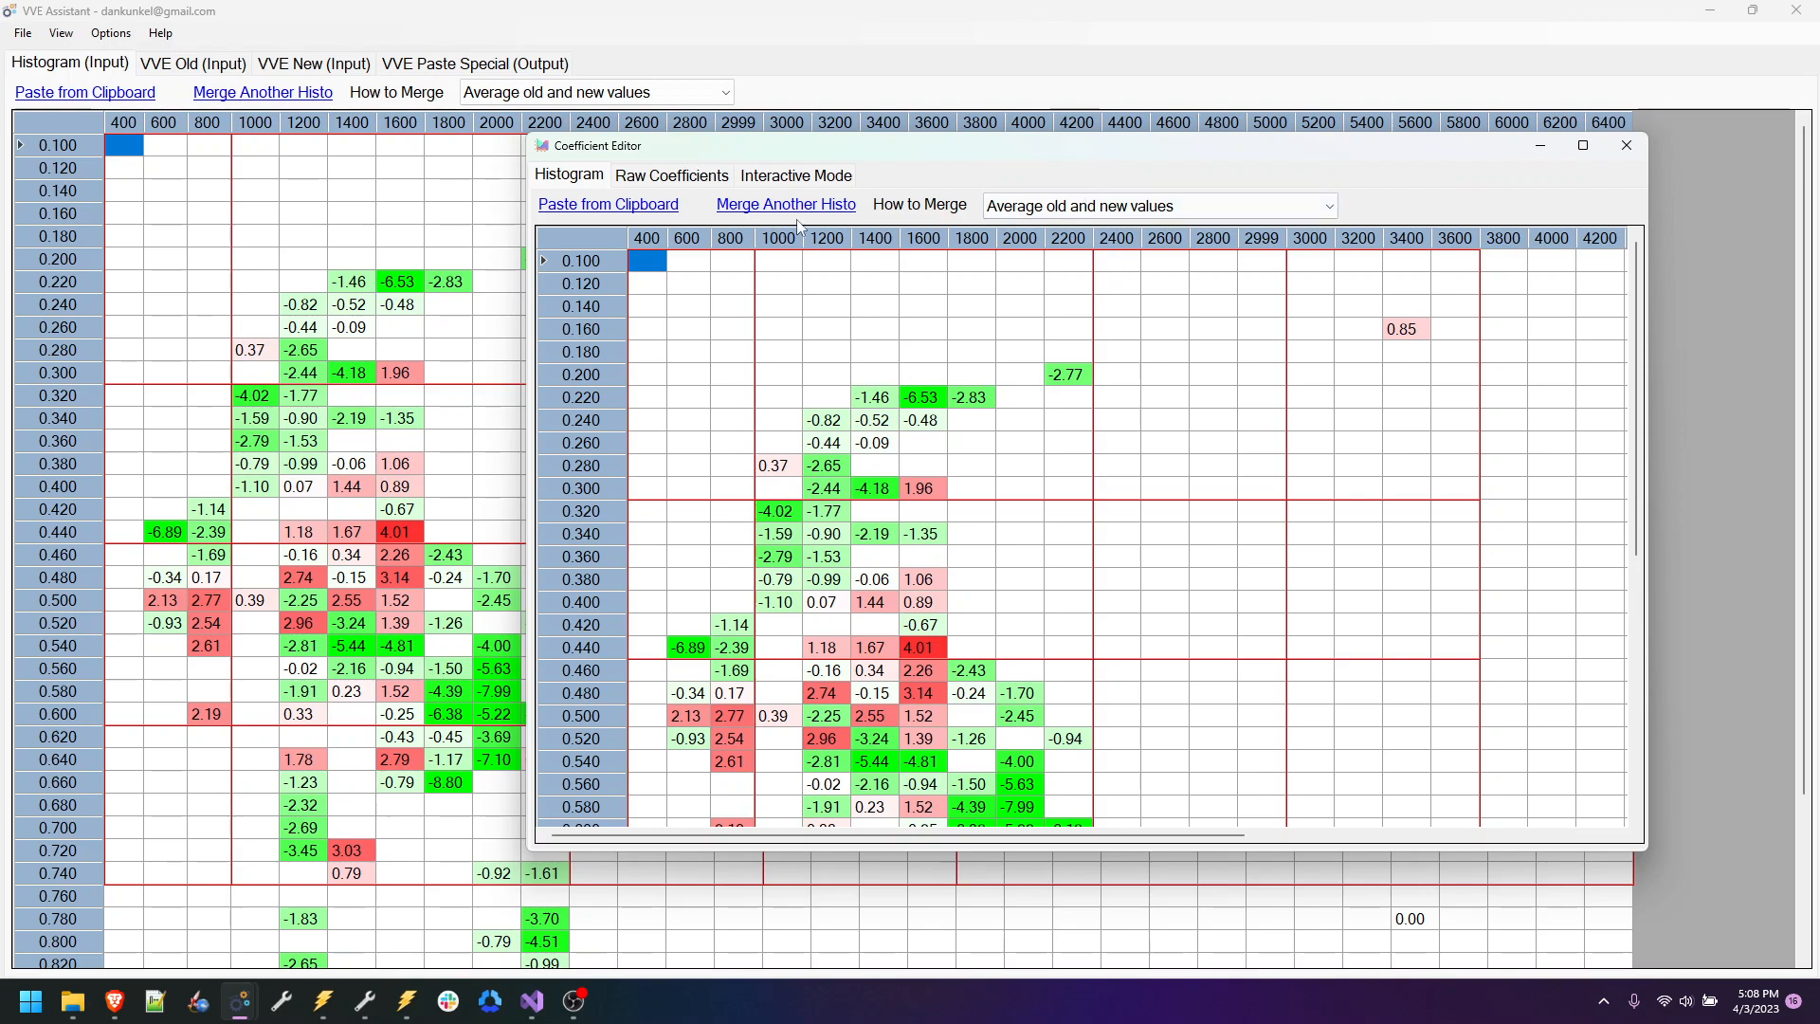
click(1136, 209)
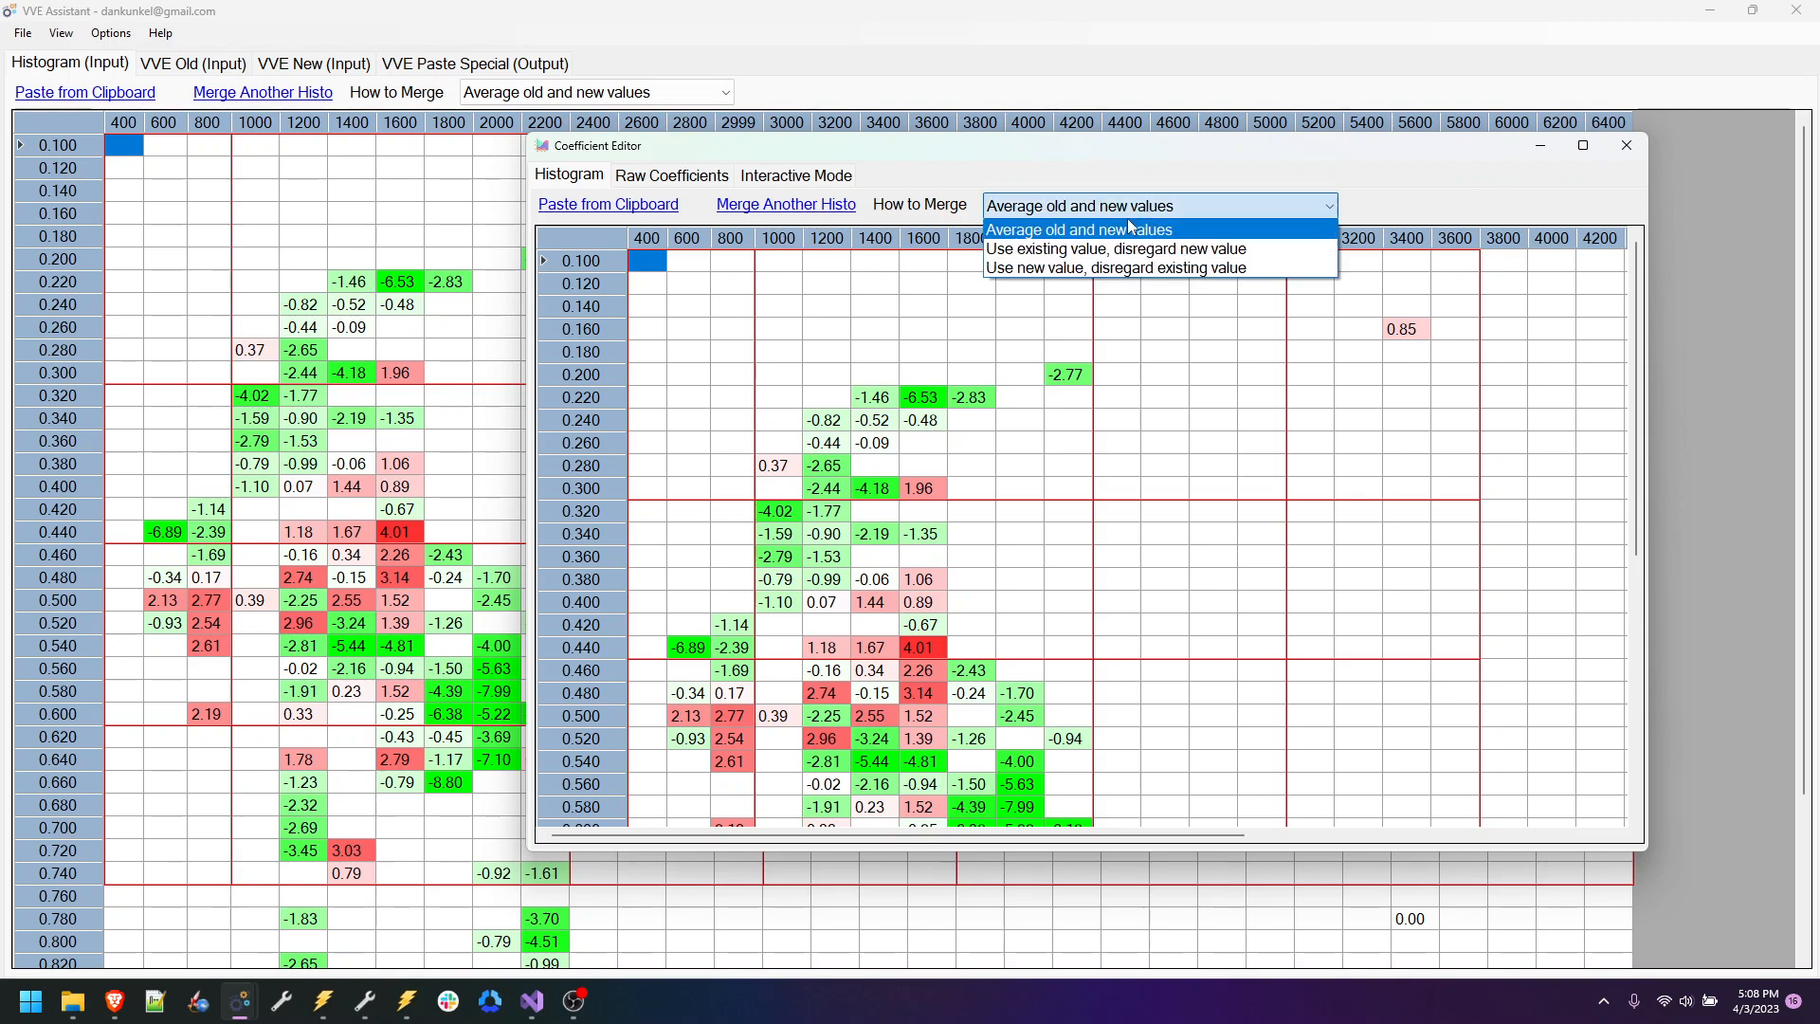
click(1130, 150)
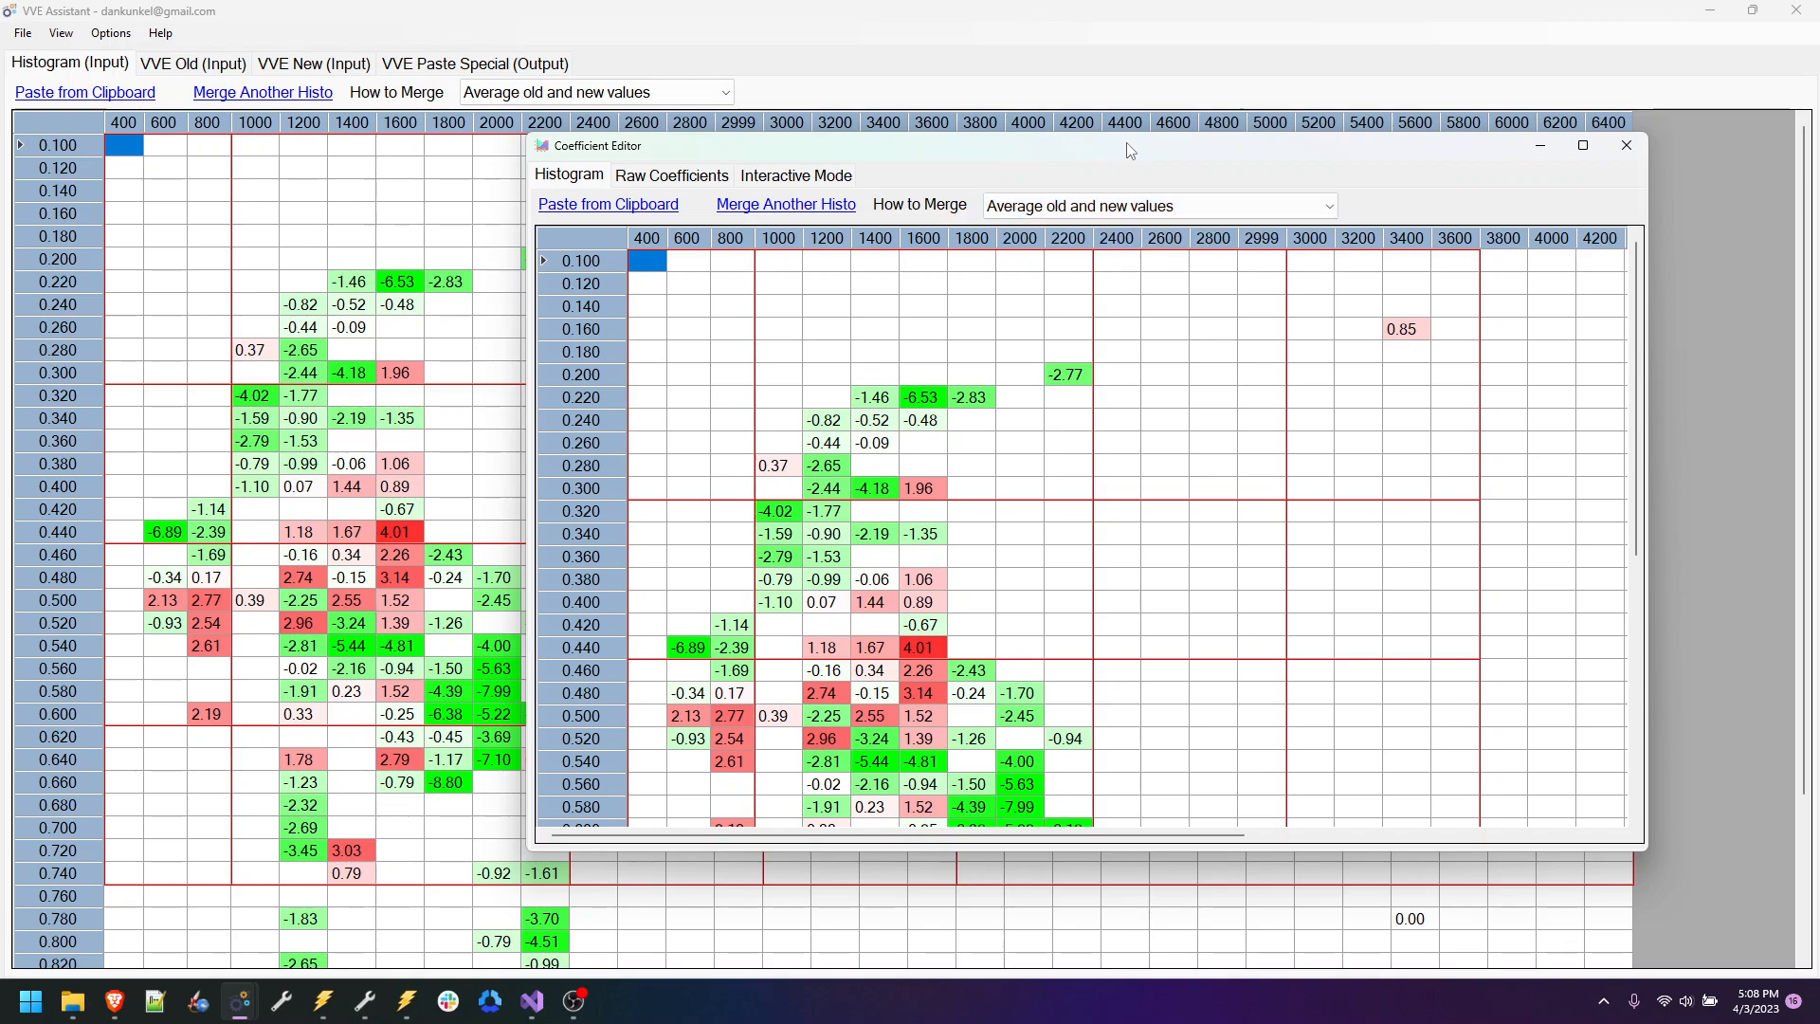
Step: View the raw coefficient tables for cam angle, and return to the standard coefficients
click(668, 177)
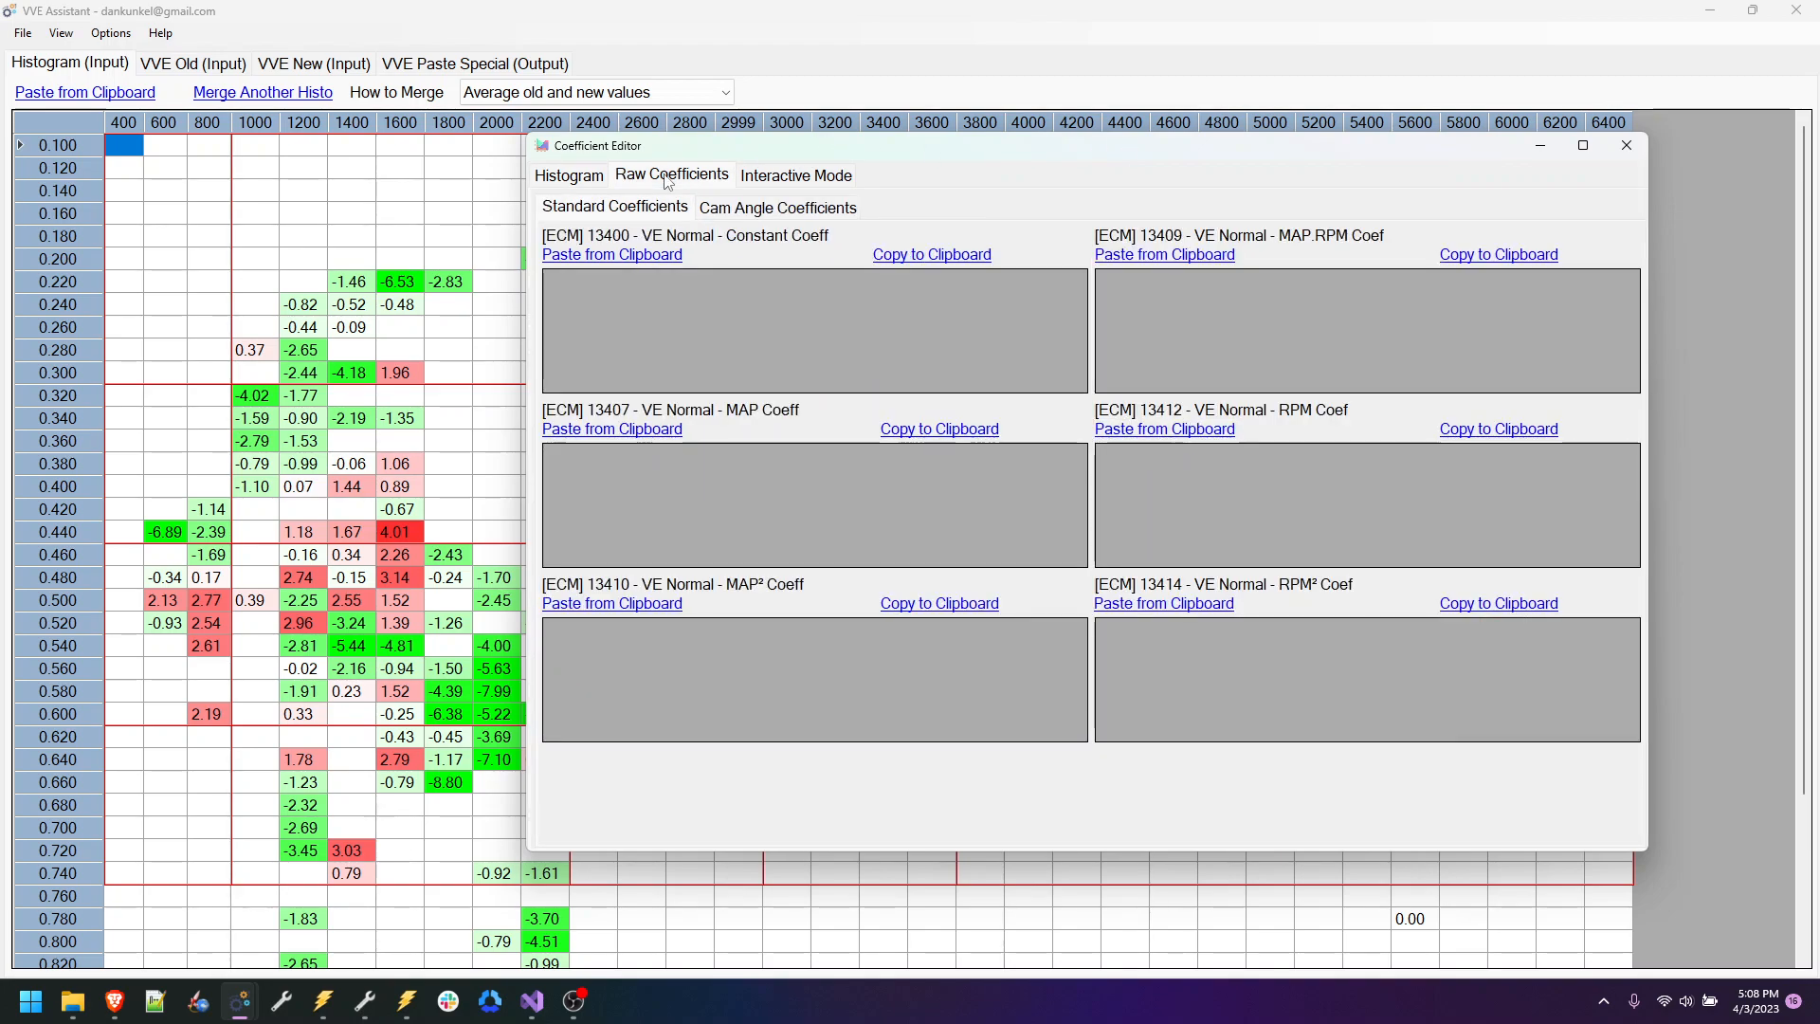
click(772, 211)
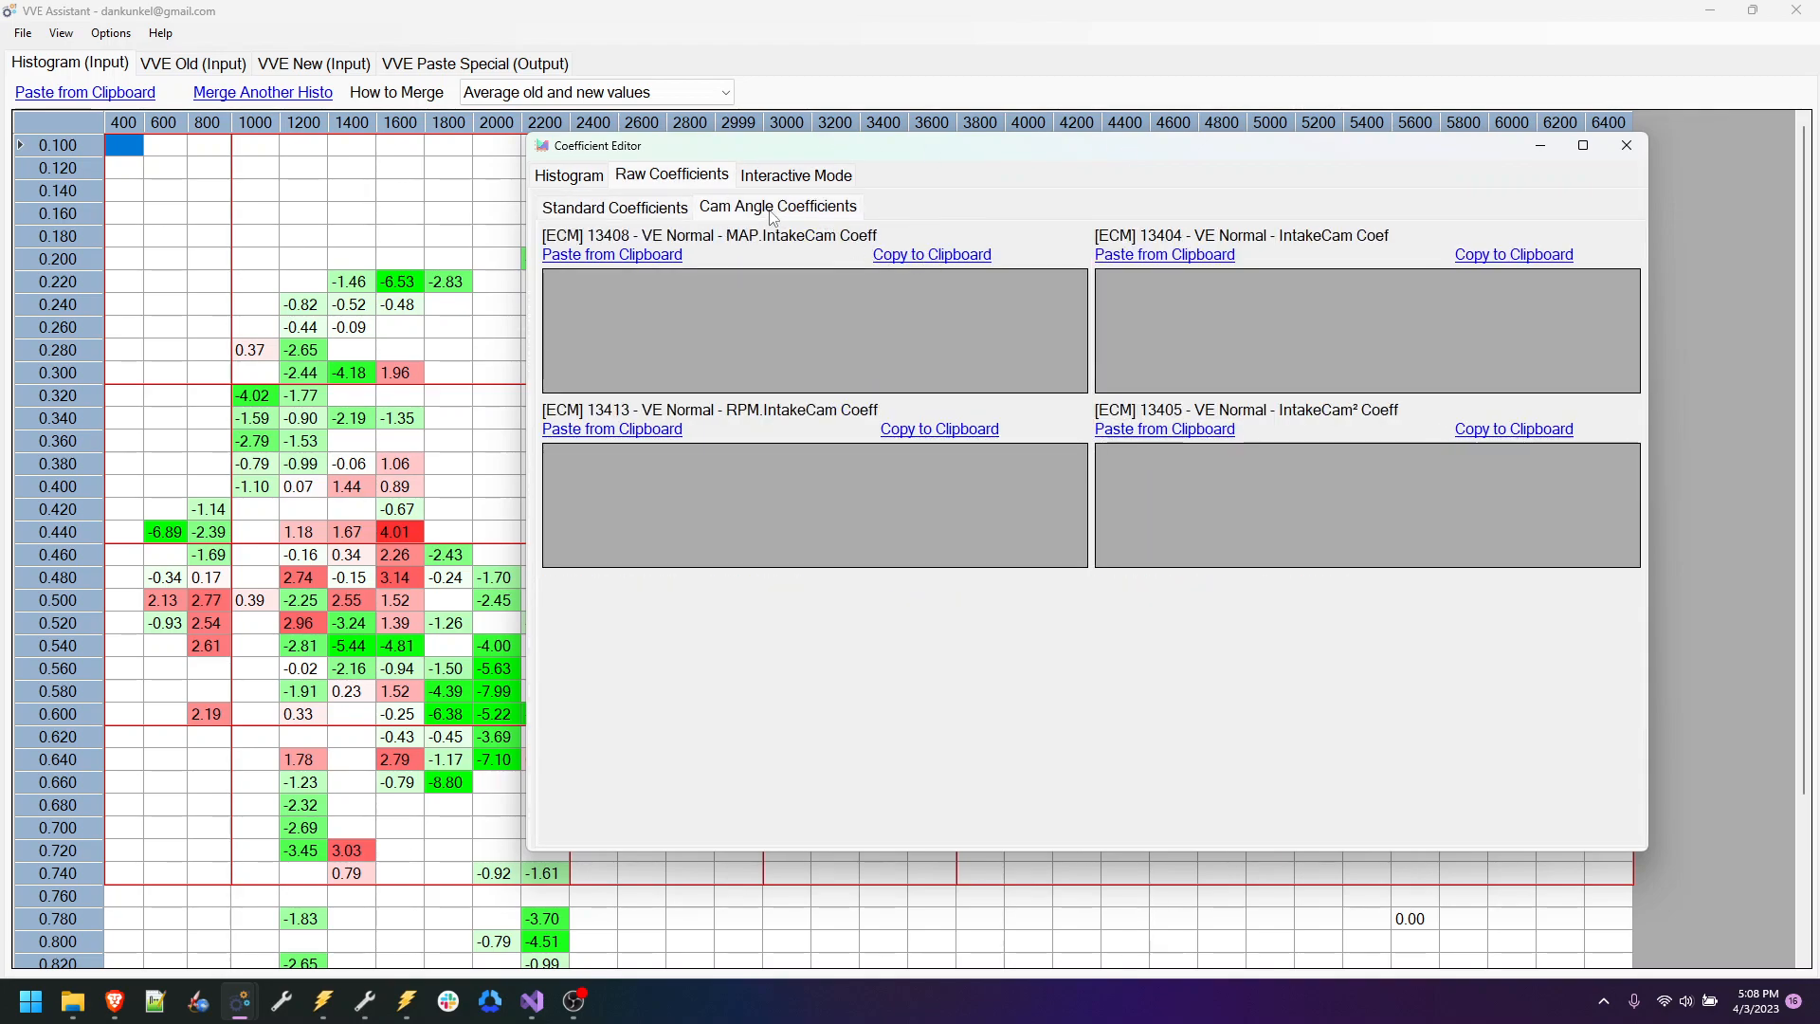
click(648, 221)
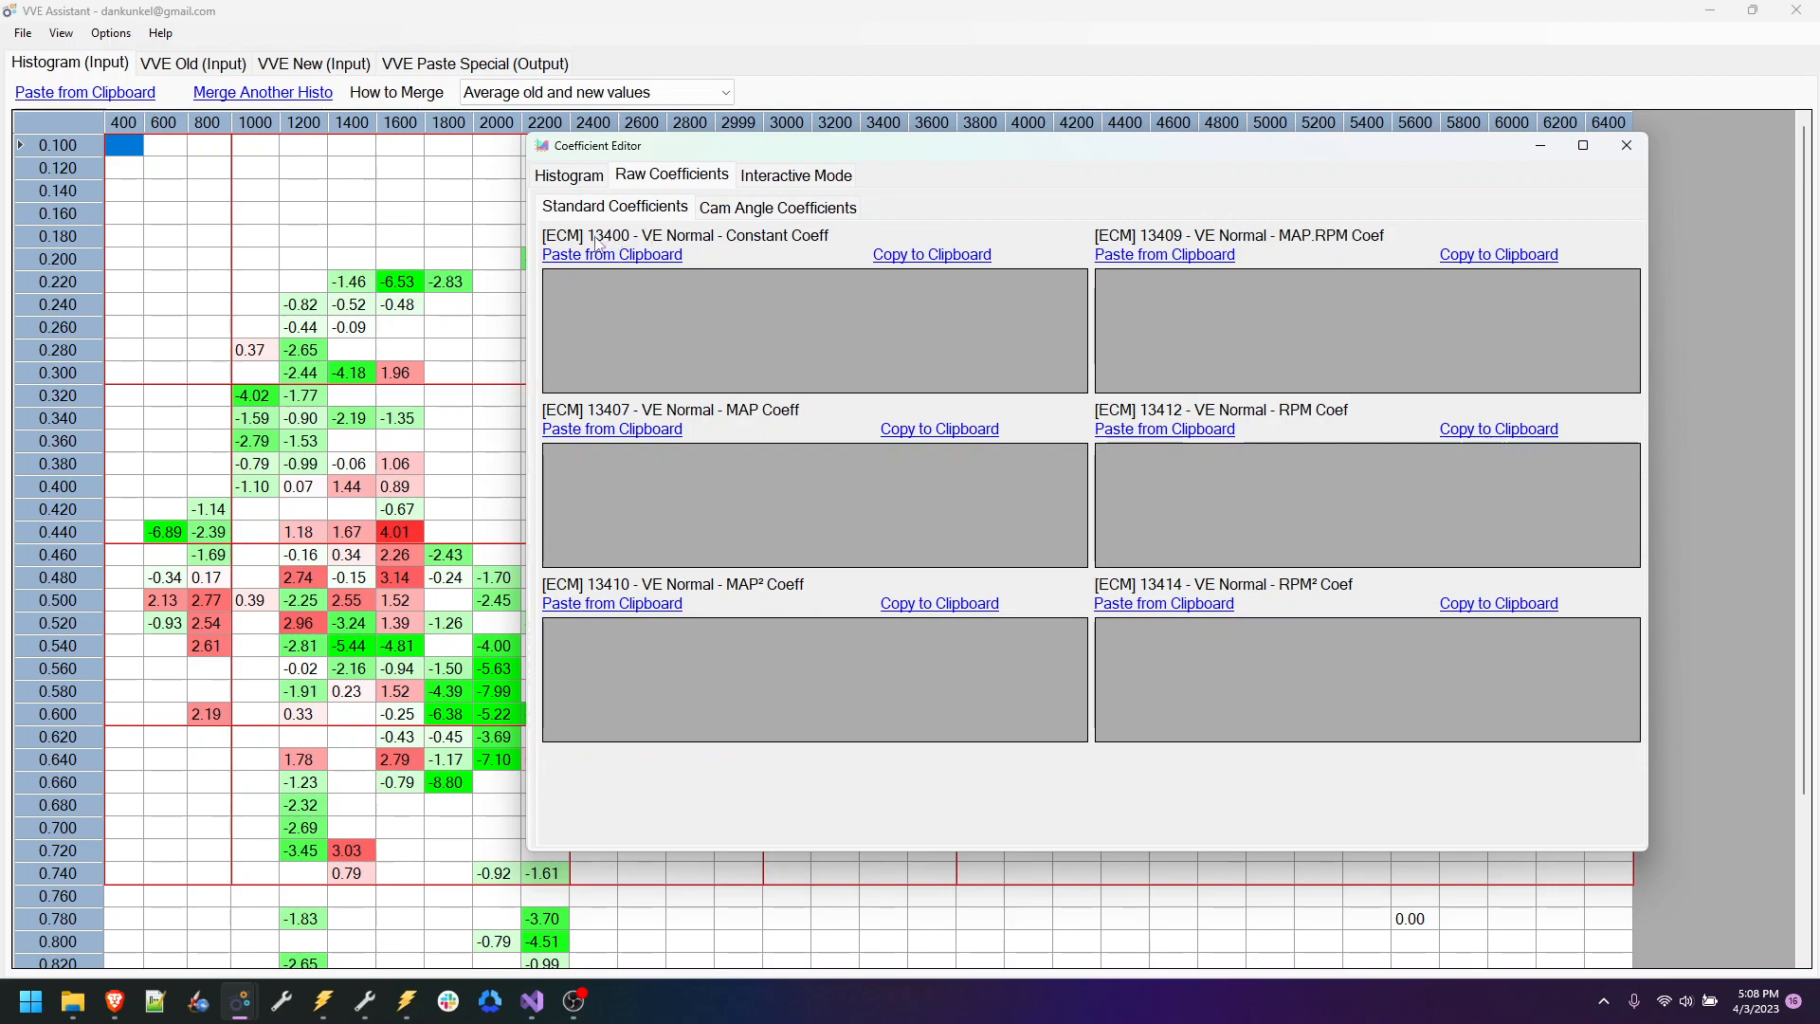
Step: Copy the Constant VE coefficients with axis from VCM Editor and paste them into the Coefficient Editor's 13400 Constant Coeff table
click(365, 1001)
click(1454, 162)
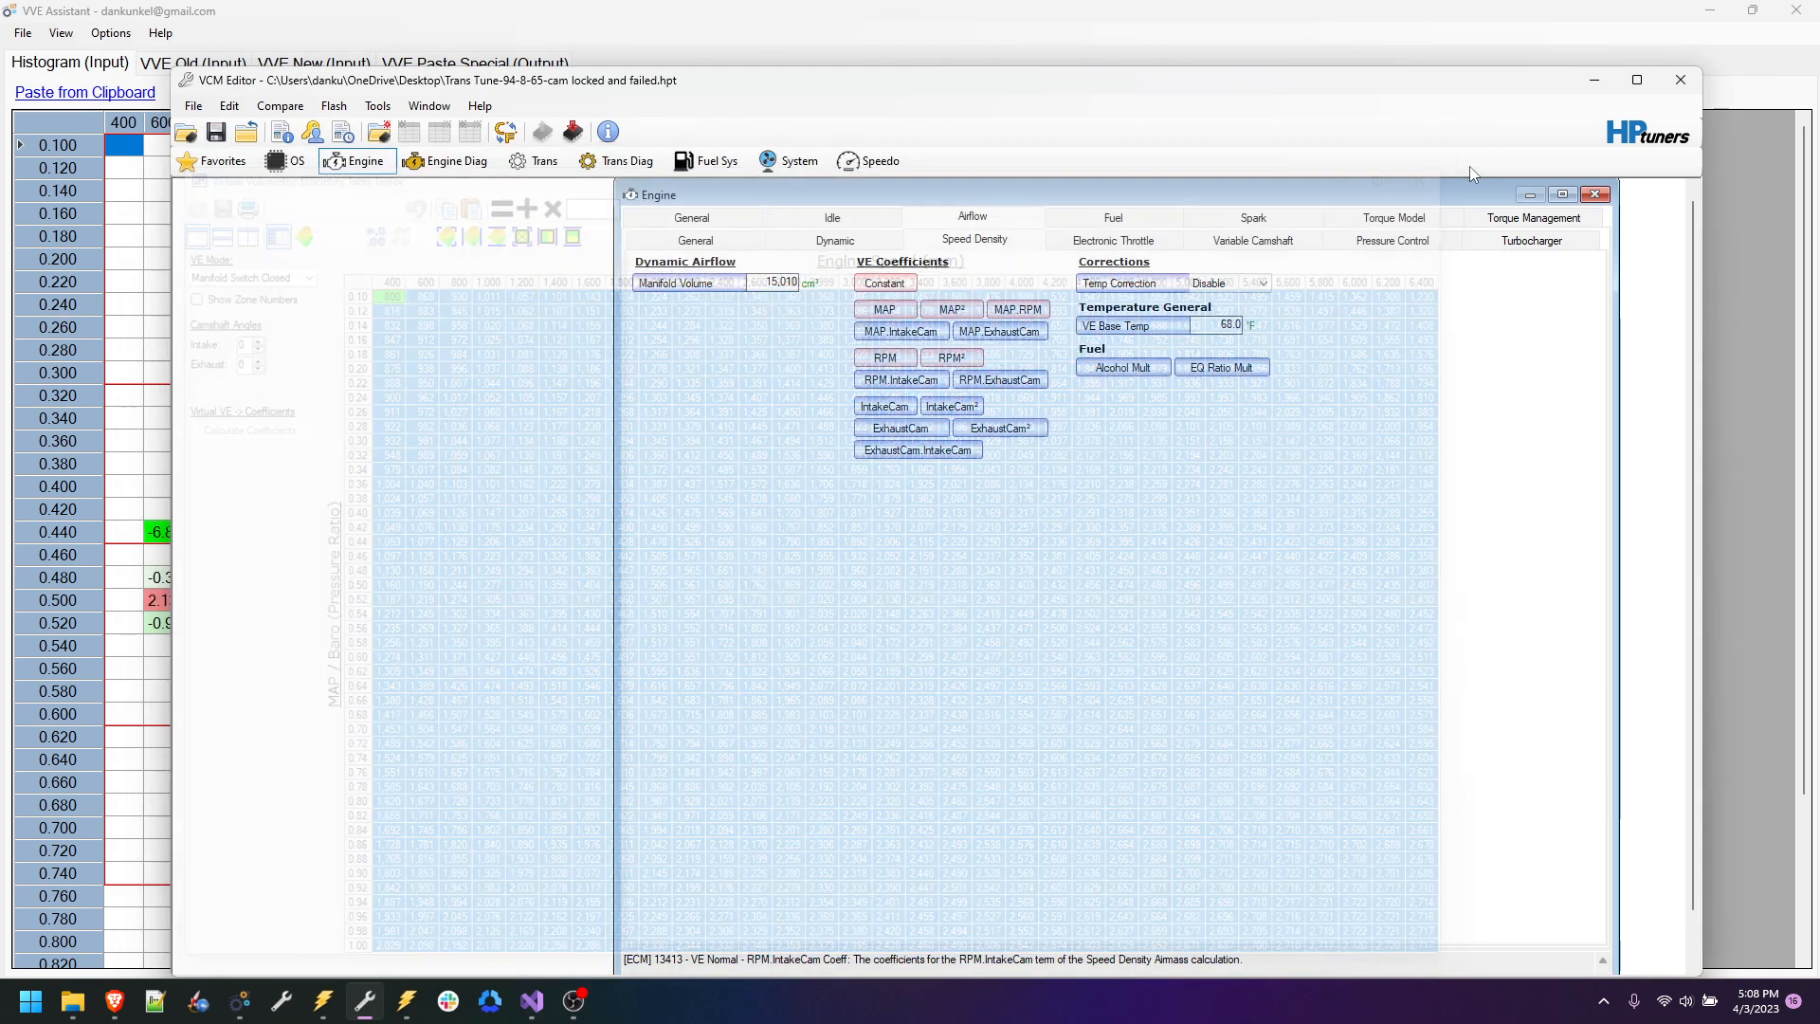
click(902, 289)
click(352, 305)
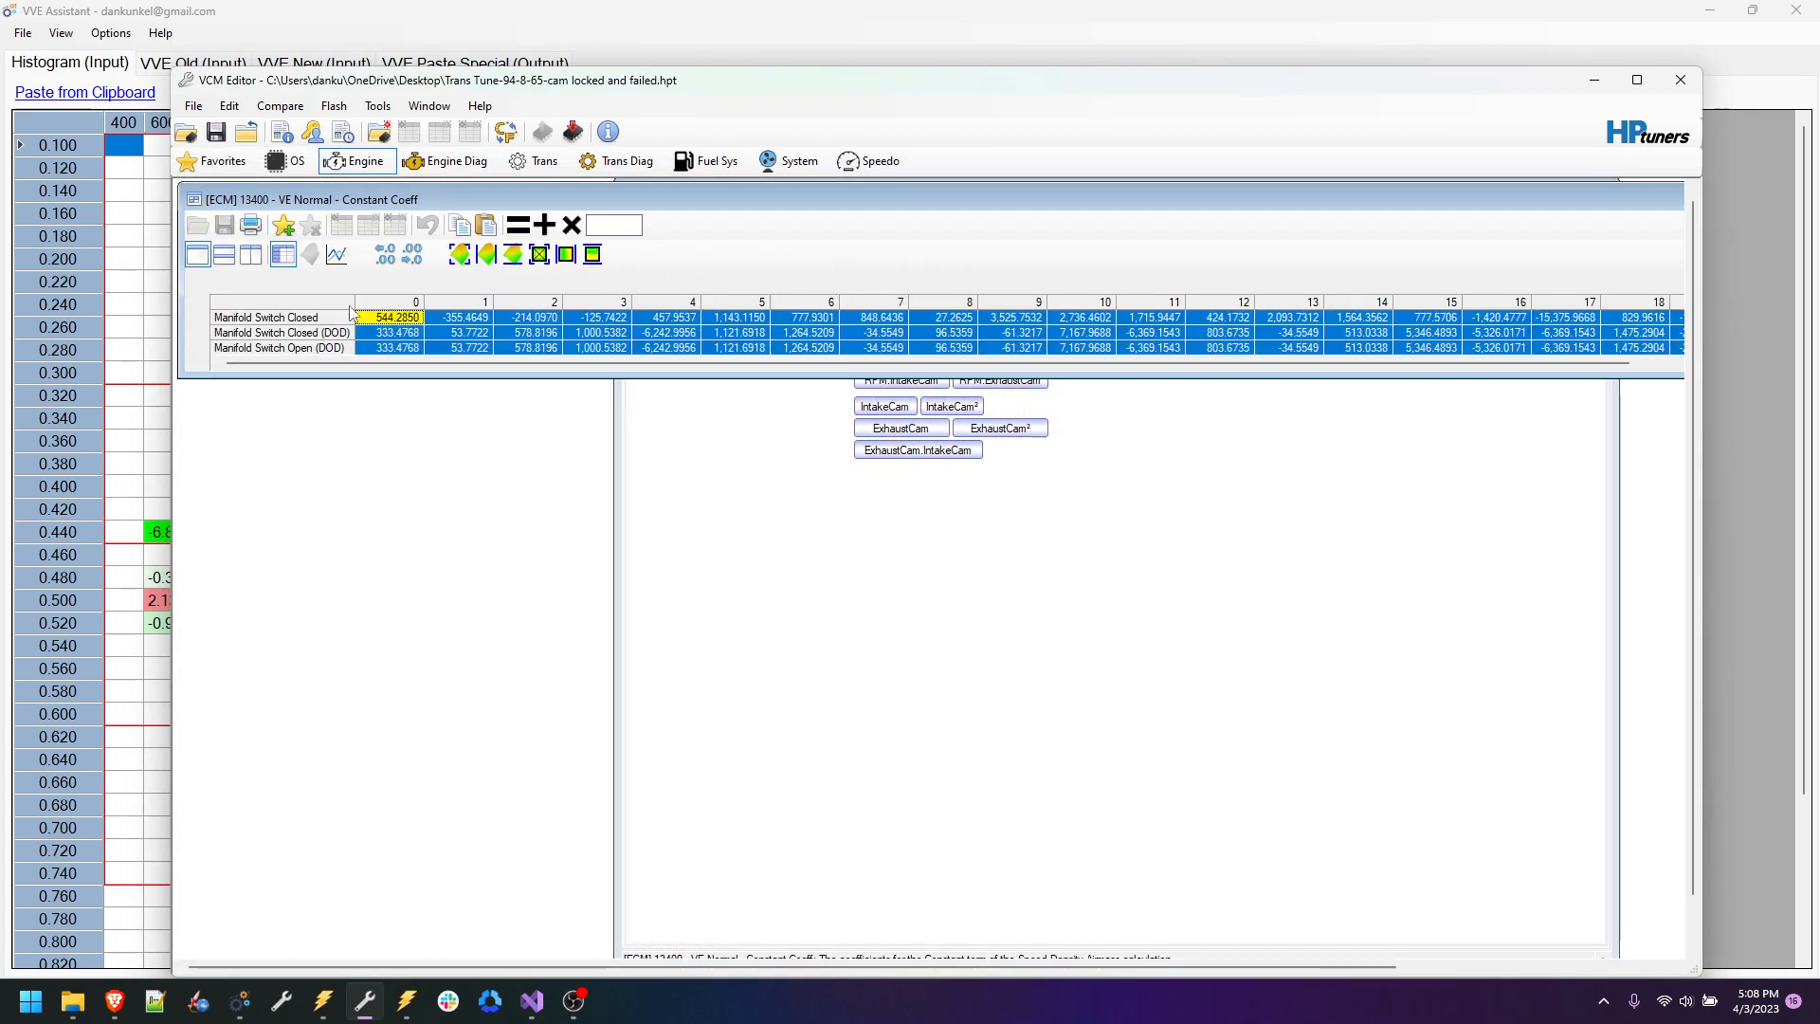
right_click(441, 343)
click(473, 360)
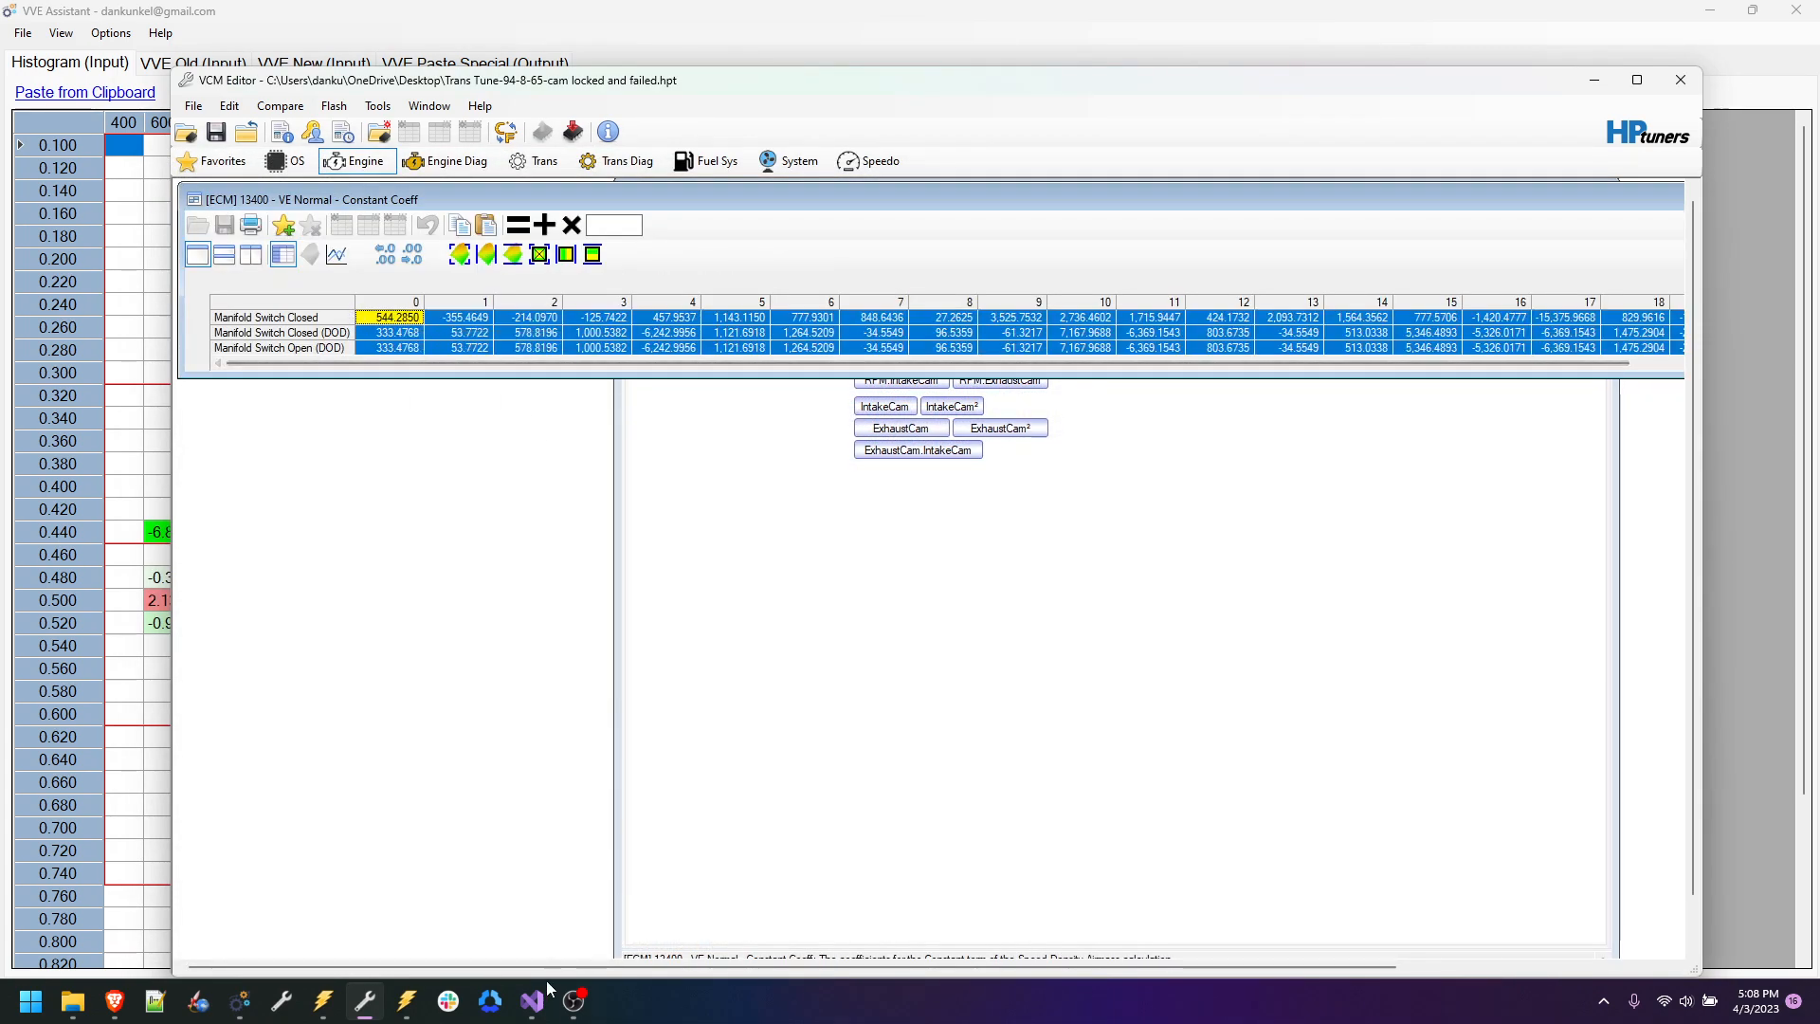
mouse_move(336, 1018)
click(237, 1011)
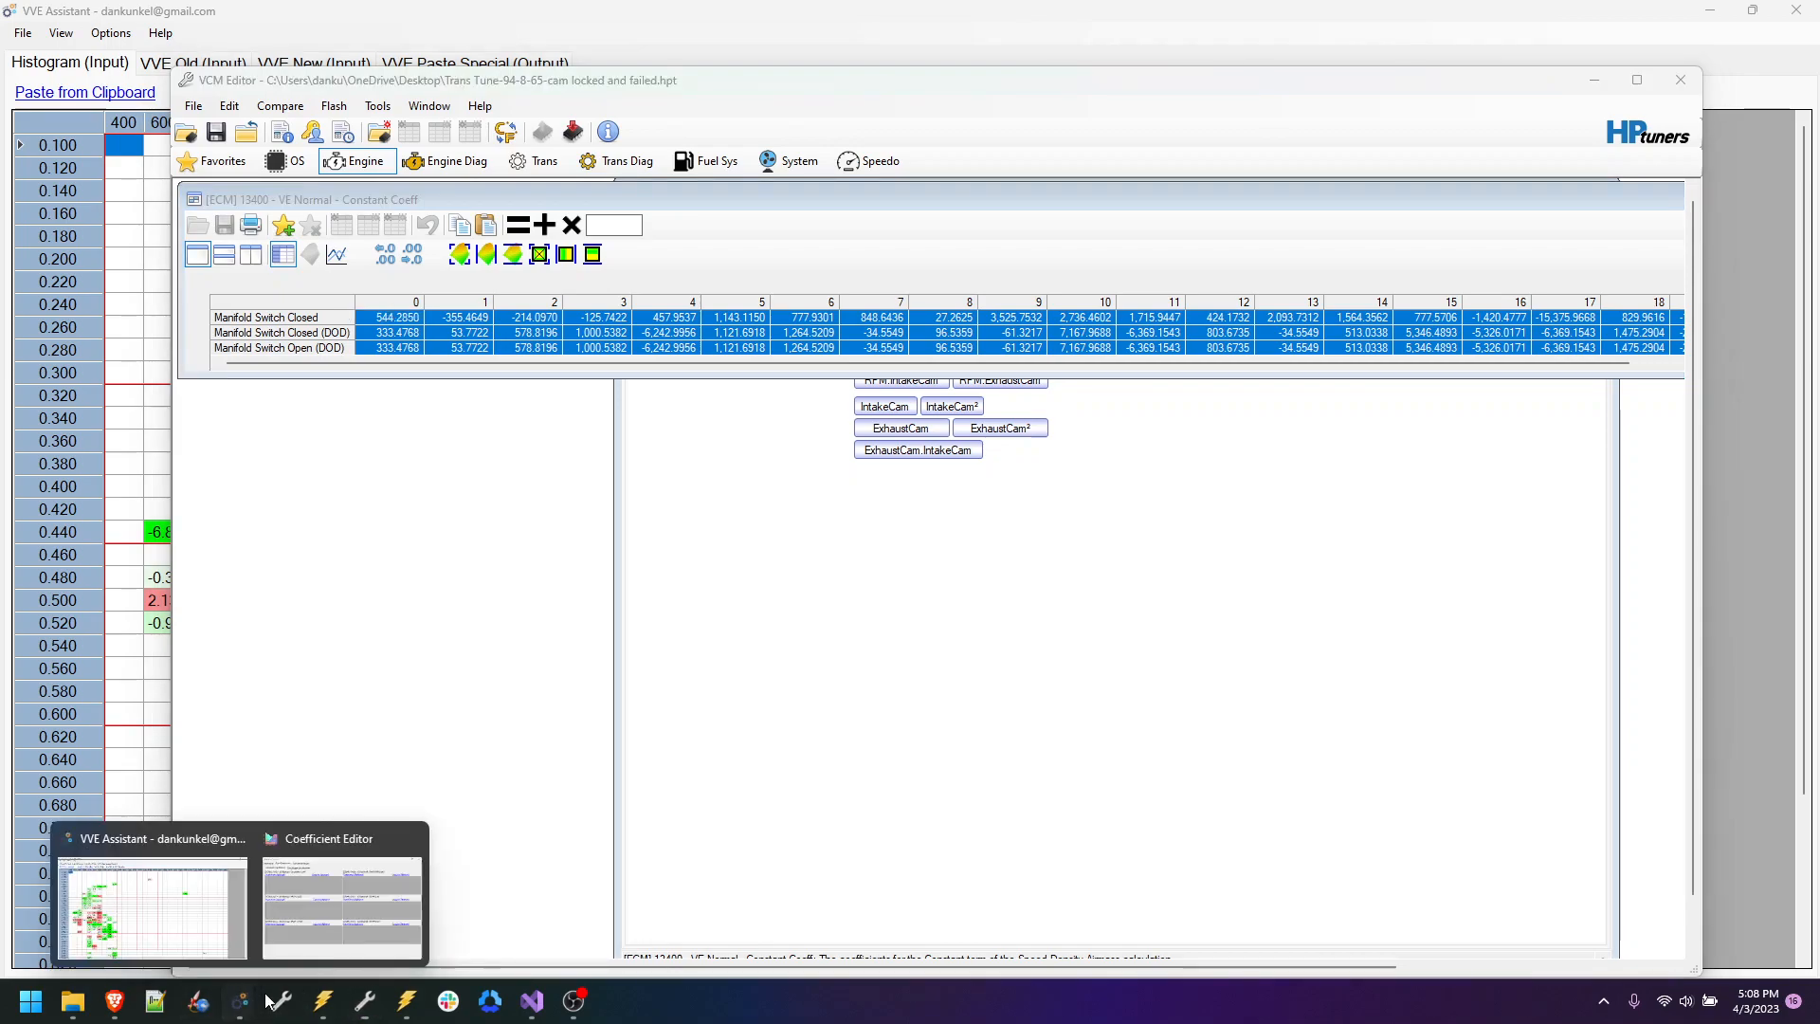
click(364, 910)
click(603, 255)
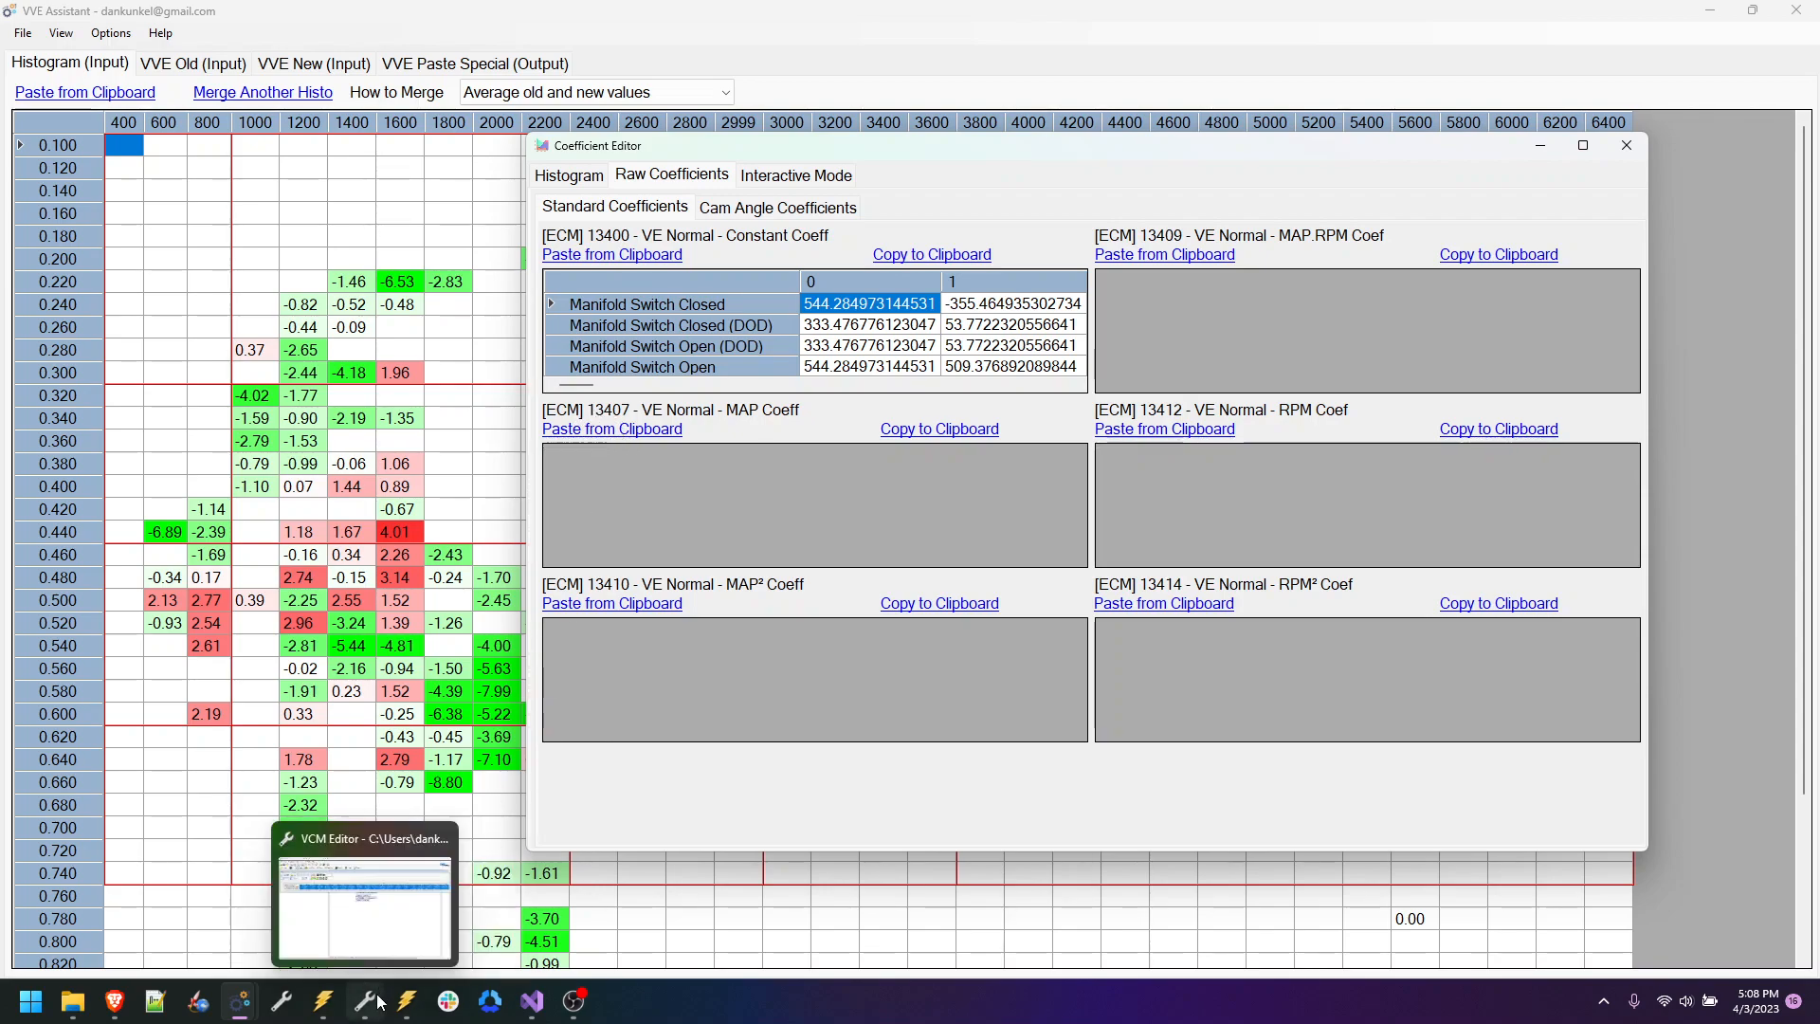
Step: Copy the MAP VE coefficients with axis from VCM Editor and paste them into the Coefficient Editor's 13407 MAP Coeff table
click(379, 892)
click(801, 447)
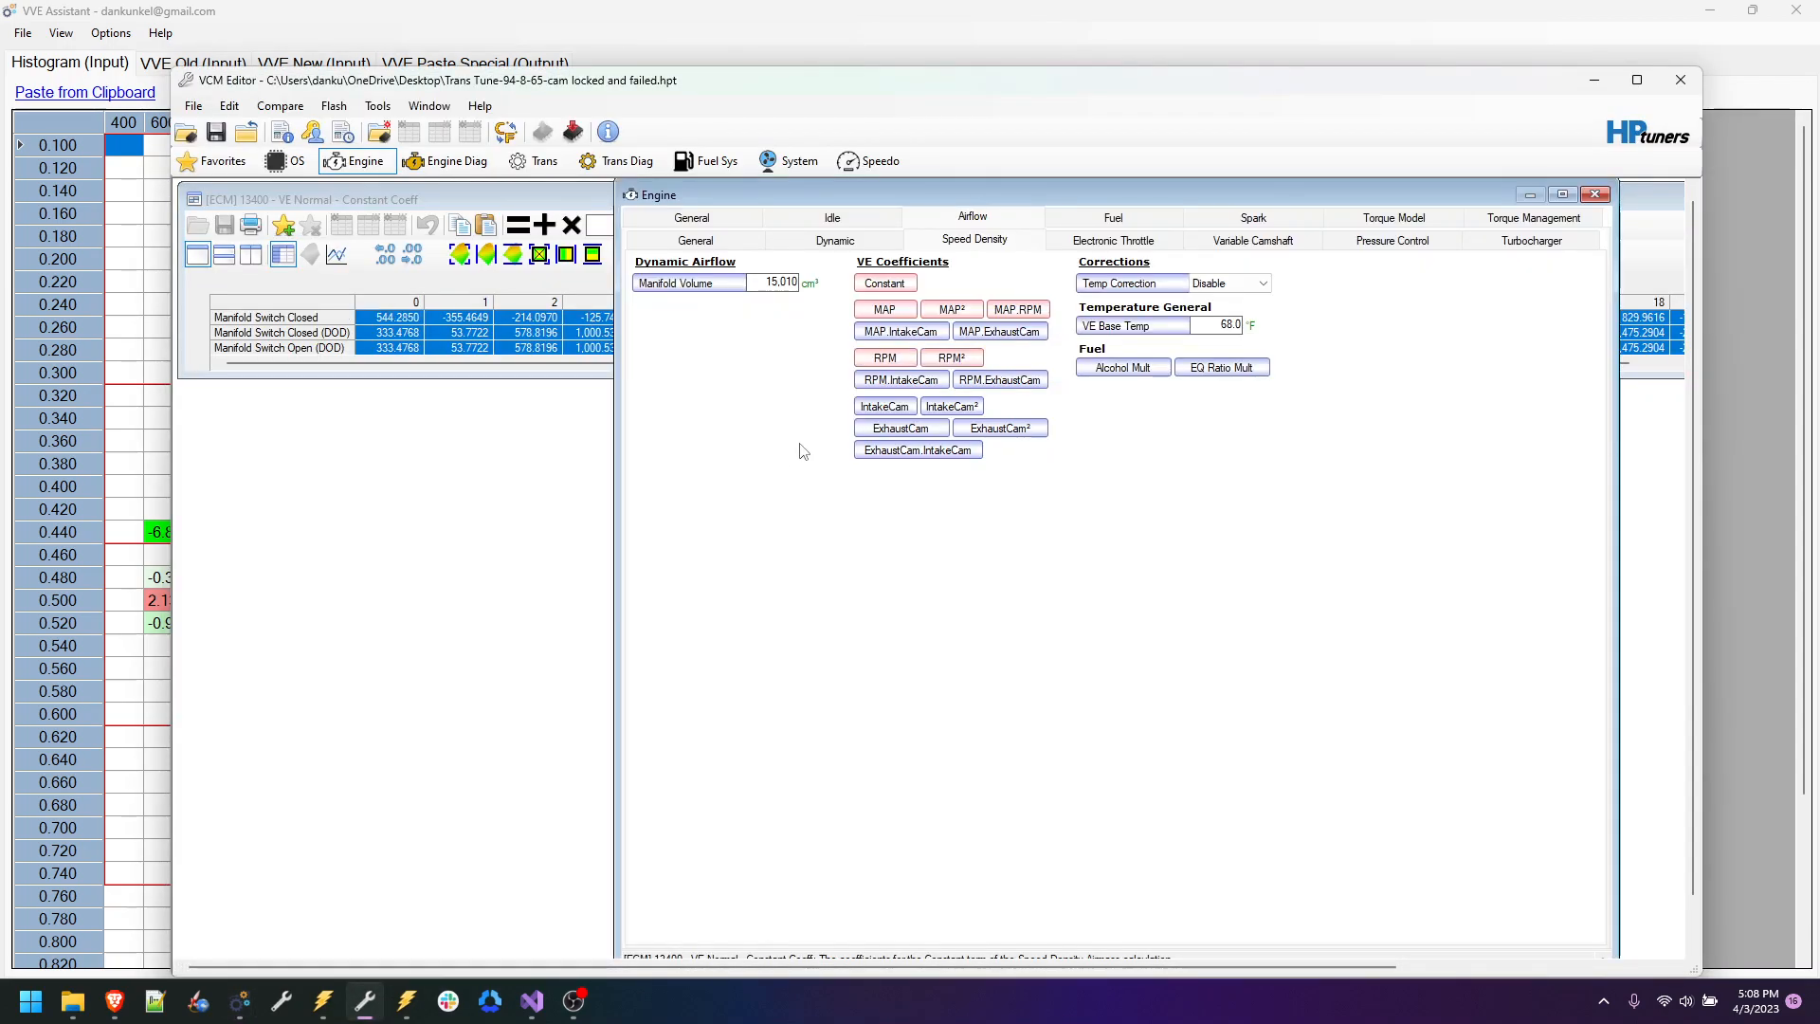
click(884, 309)
click(305, 502)
right_click(444, 538)
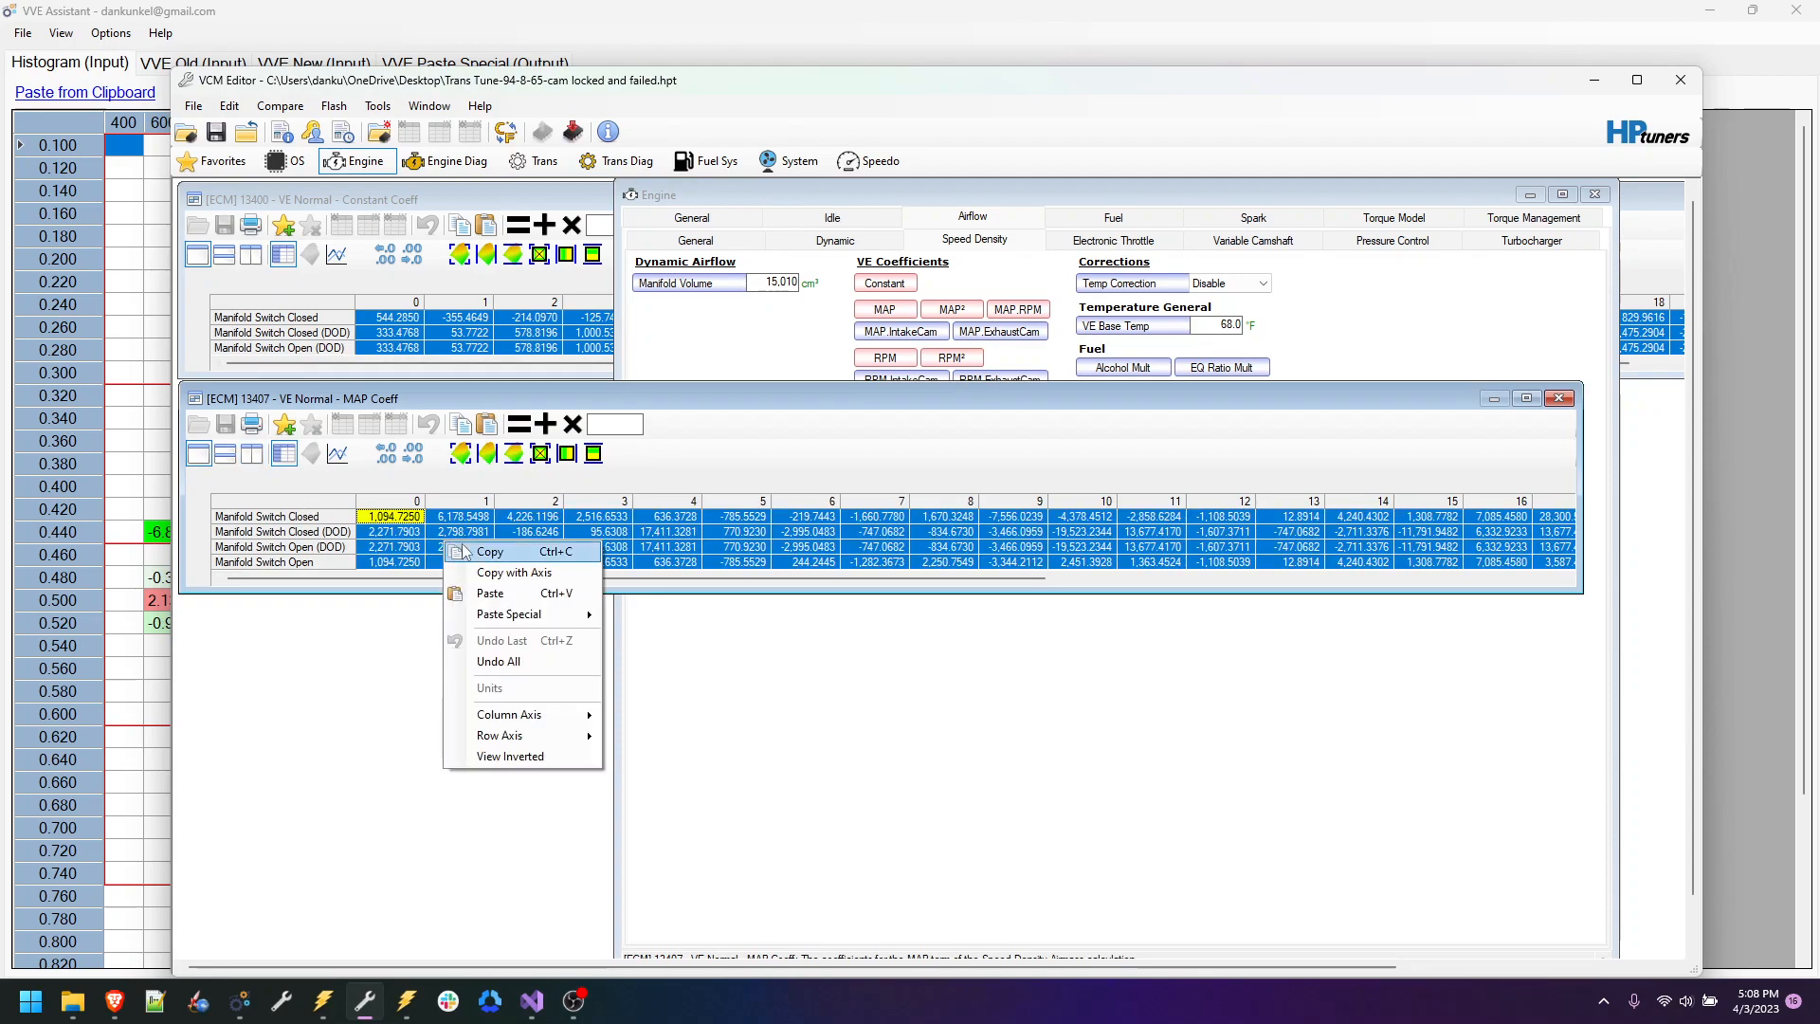
click(493, 573)
click(135, 807)
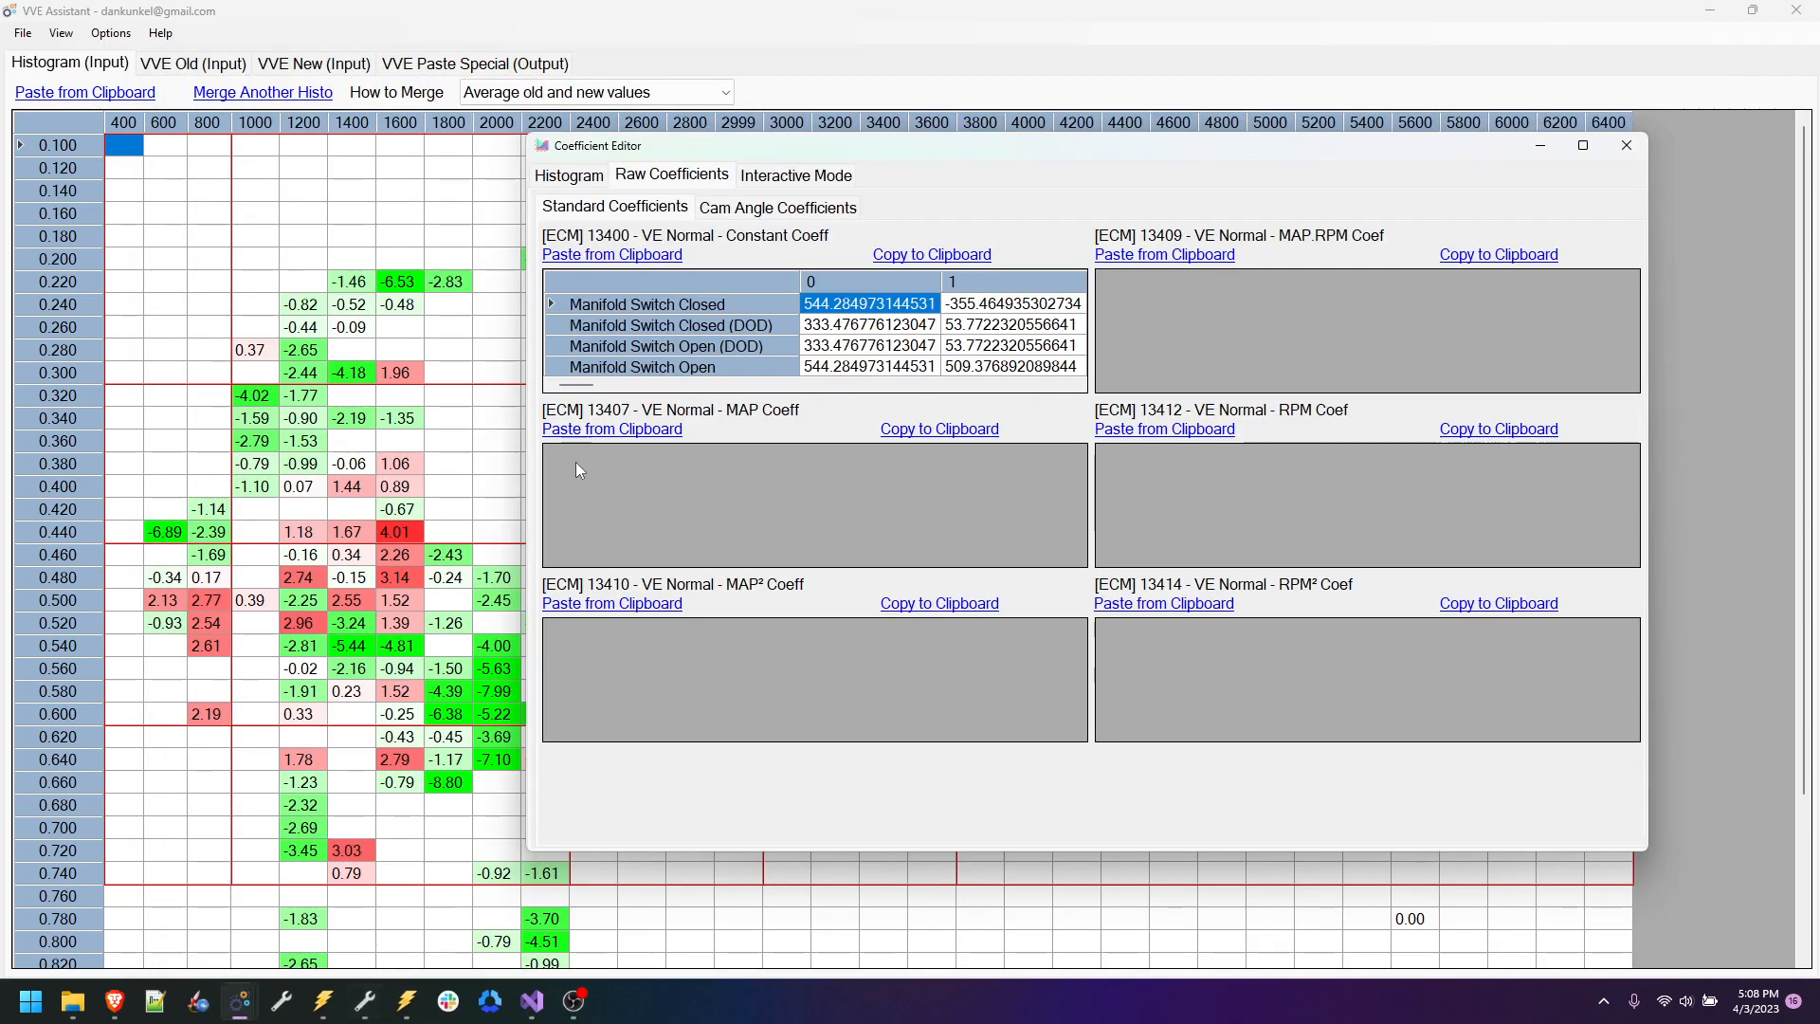
click(604, 436)
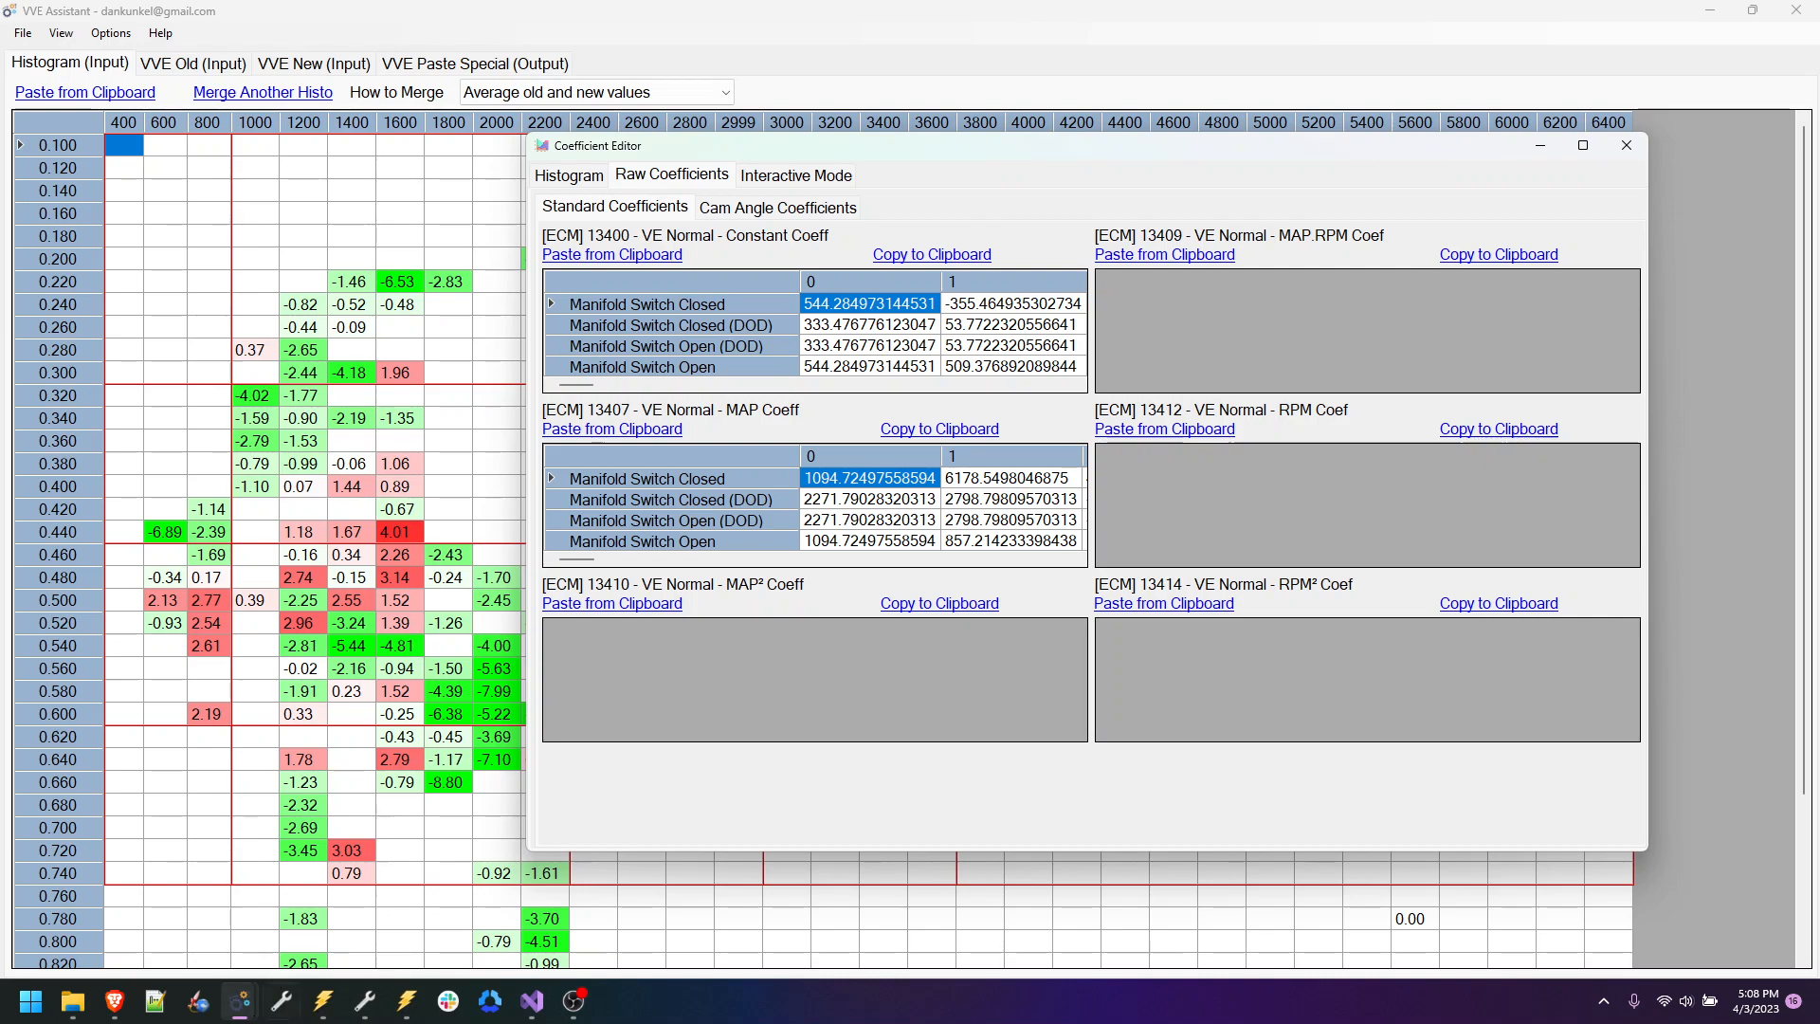
Step: Copy the MAP² VE coefficients with axis from VCM Editor and paste them into the Coefficient Editor's 13410 MAP² Coeff table
click(367, 1004)
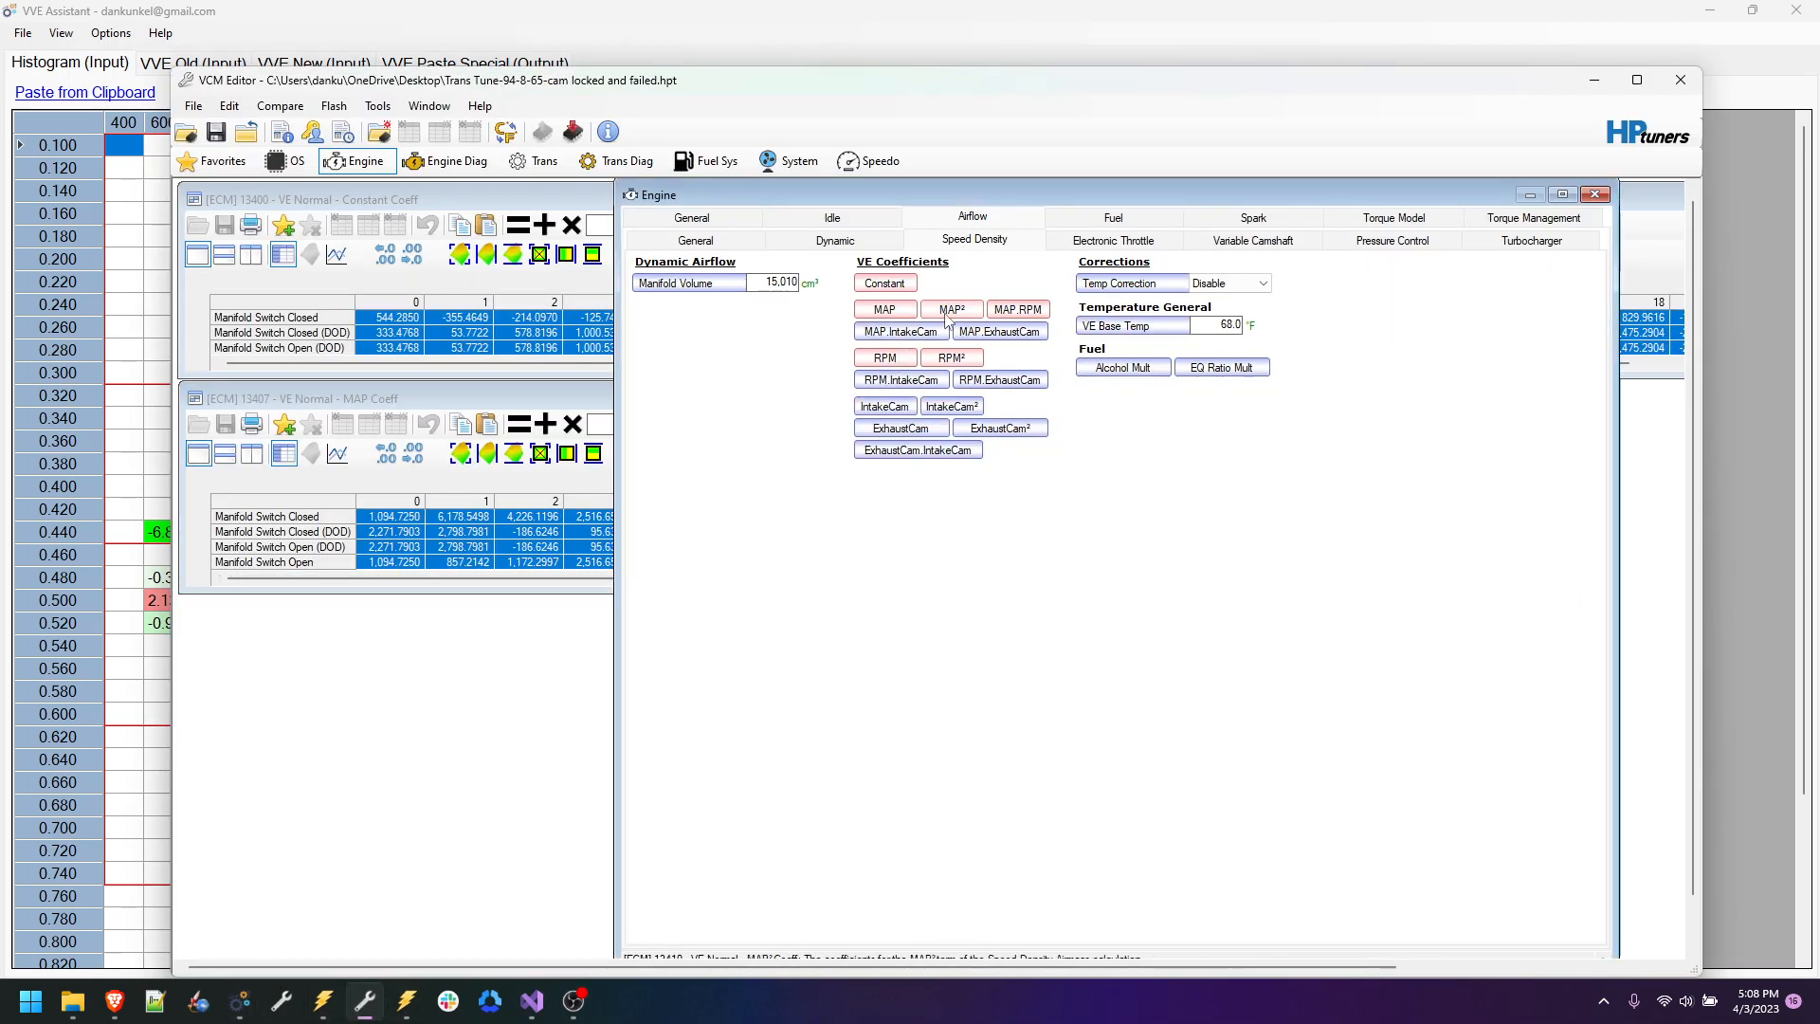
click(953, 310)
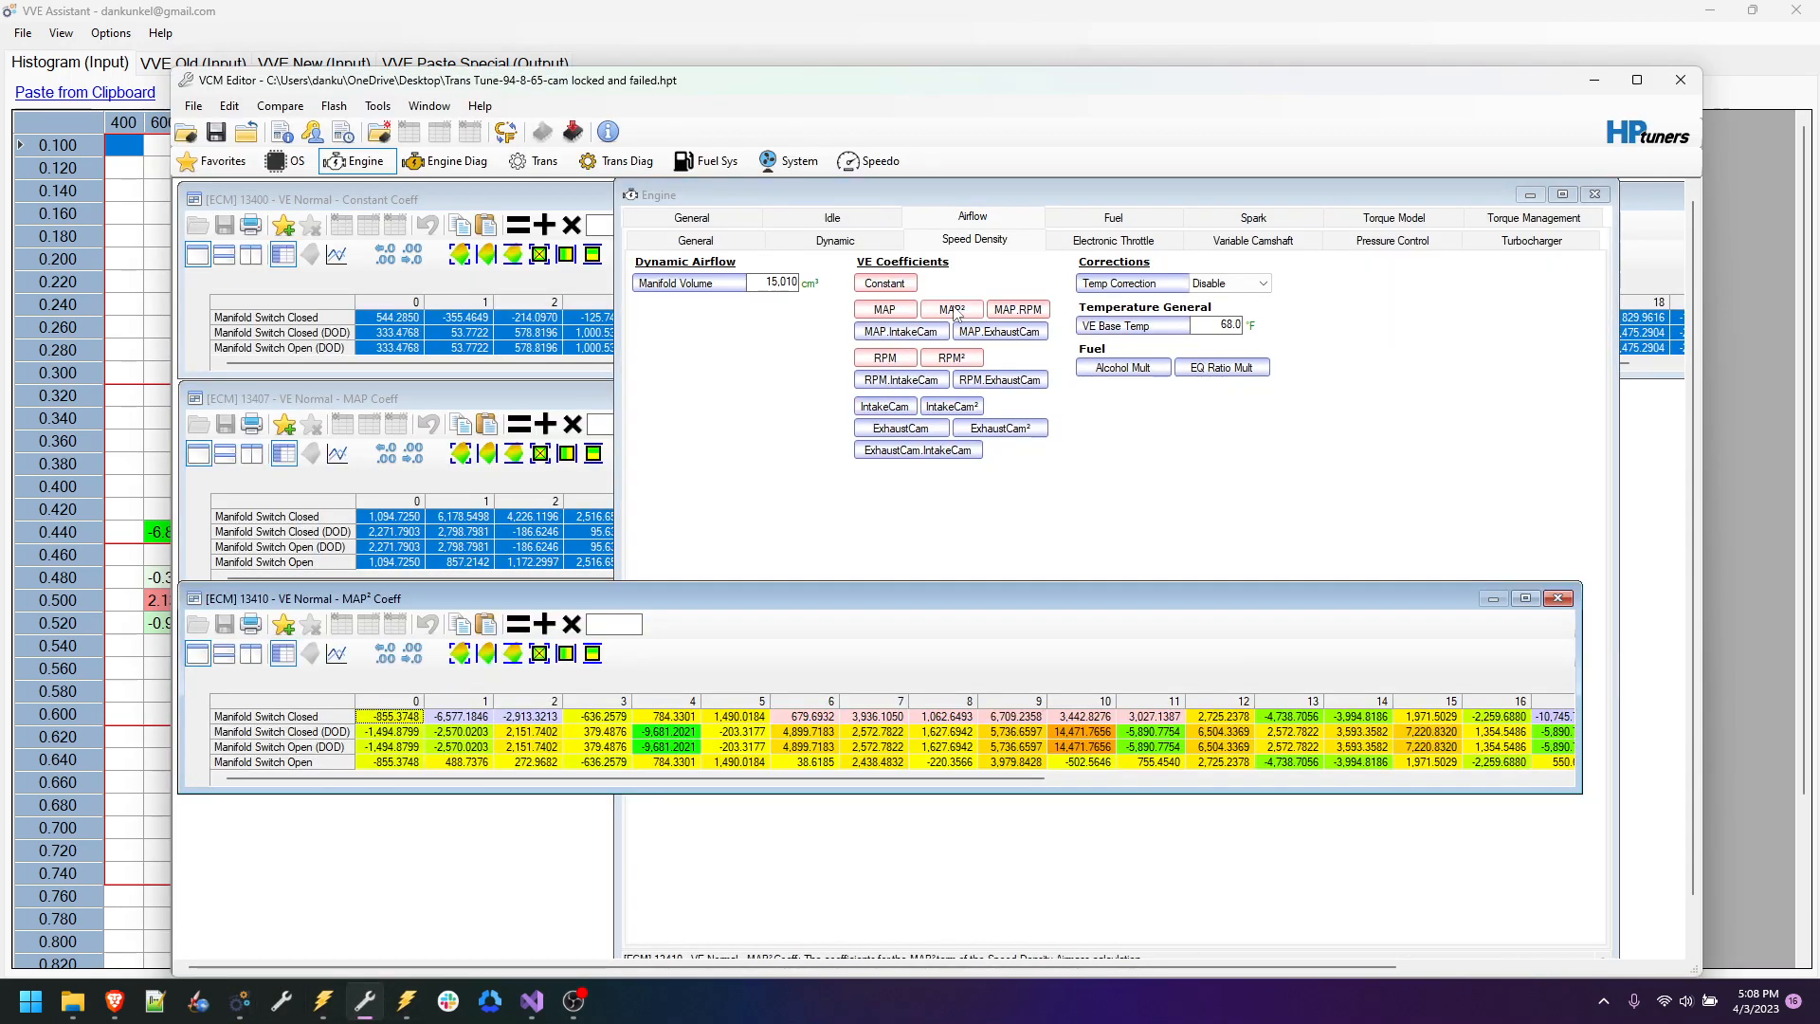
click(319, 704)
right_click(408, 738)
click(446, 749)
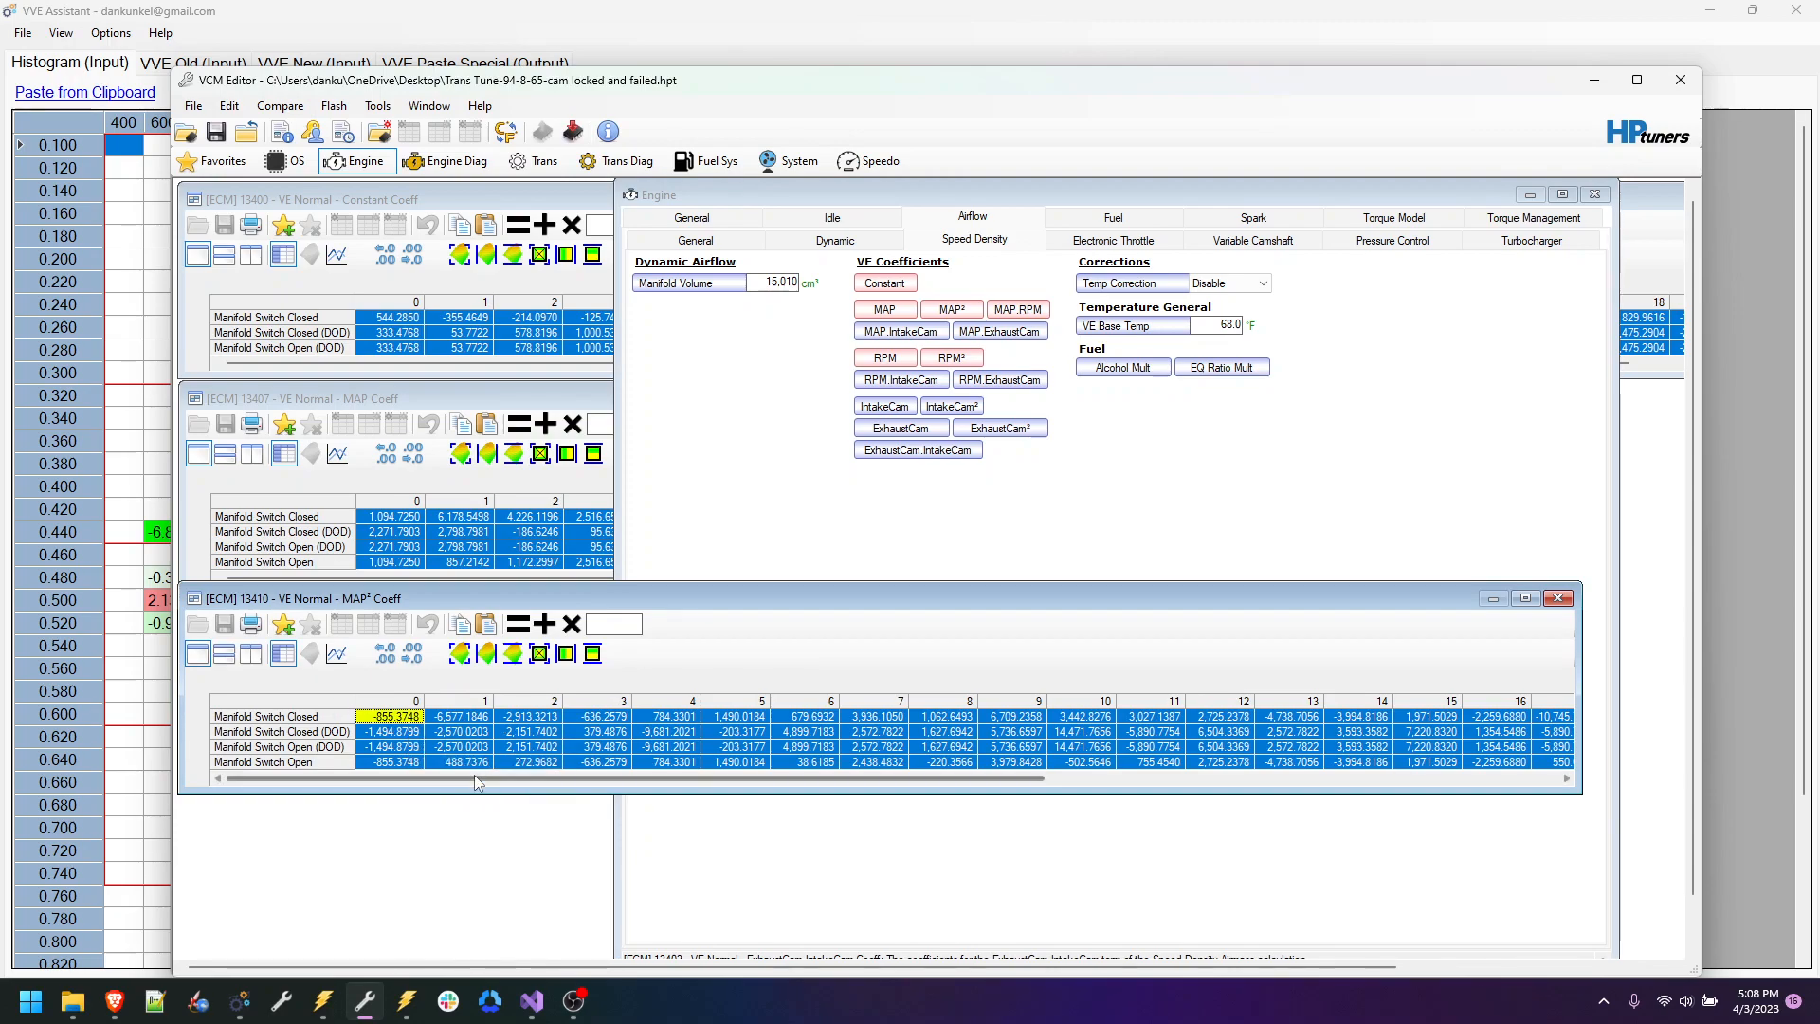
mouse_move(240, 1000)
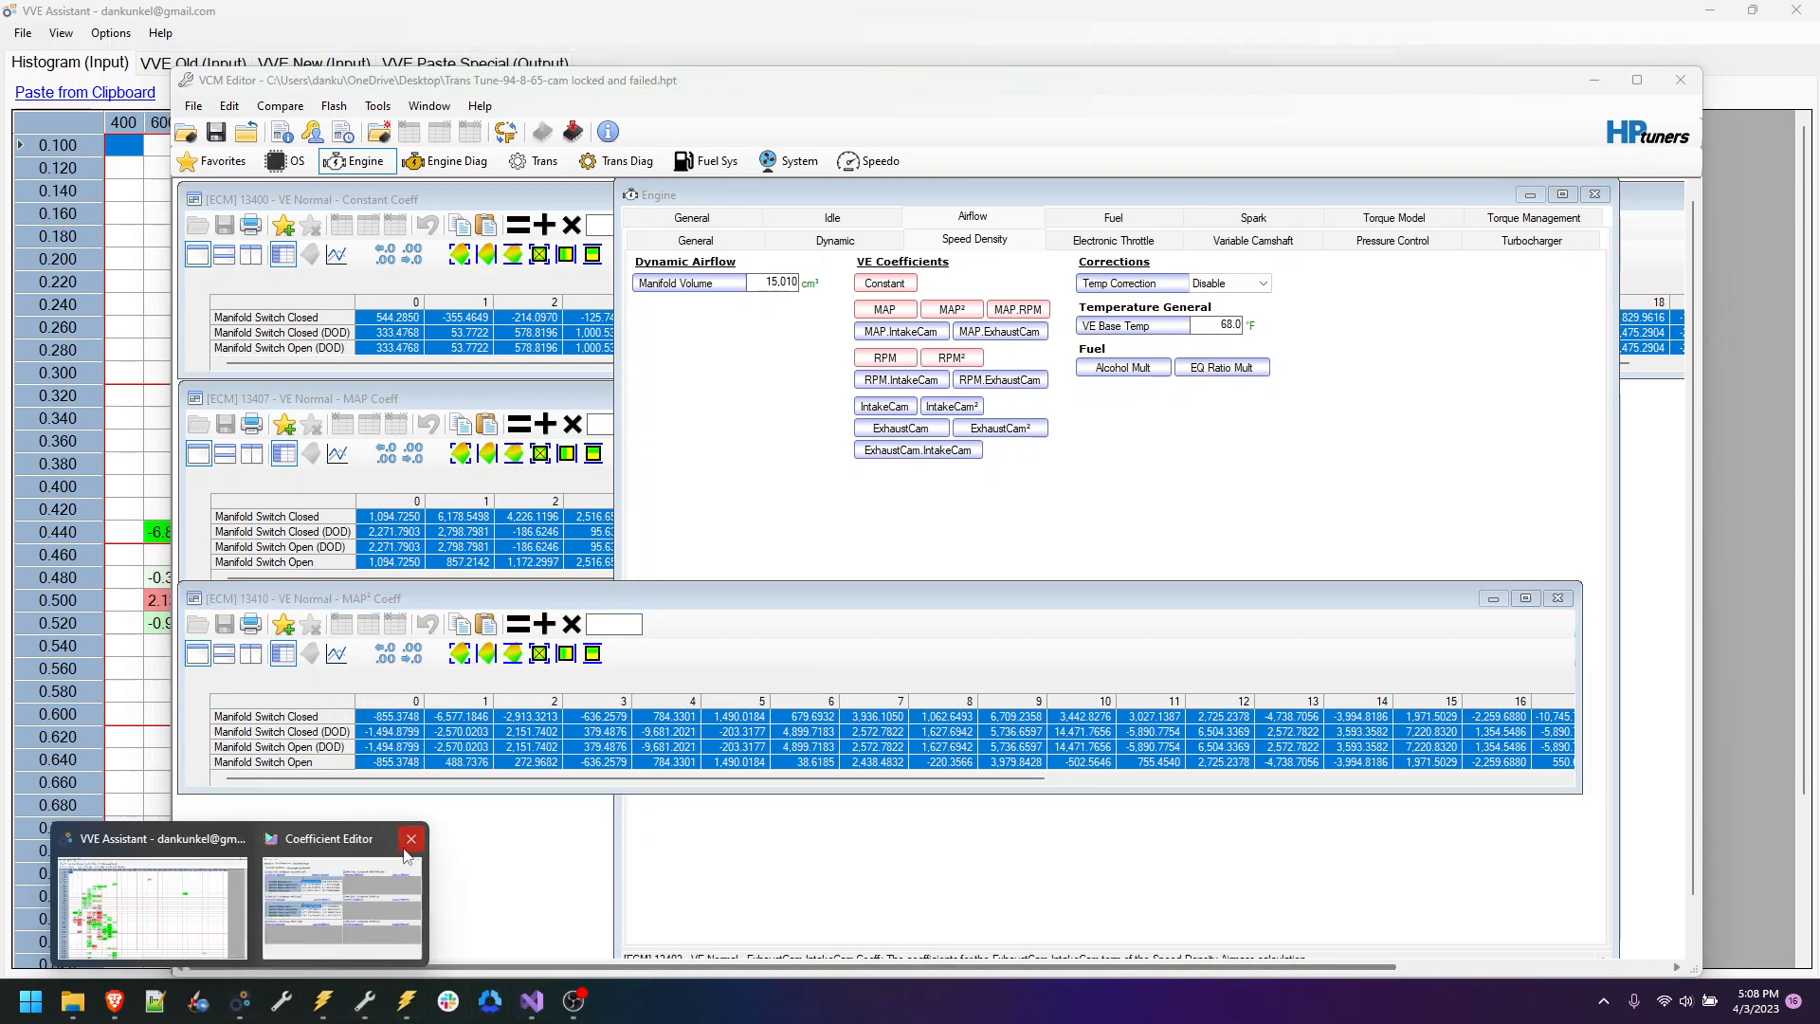
click(341, 928)
click(653, 615)
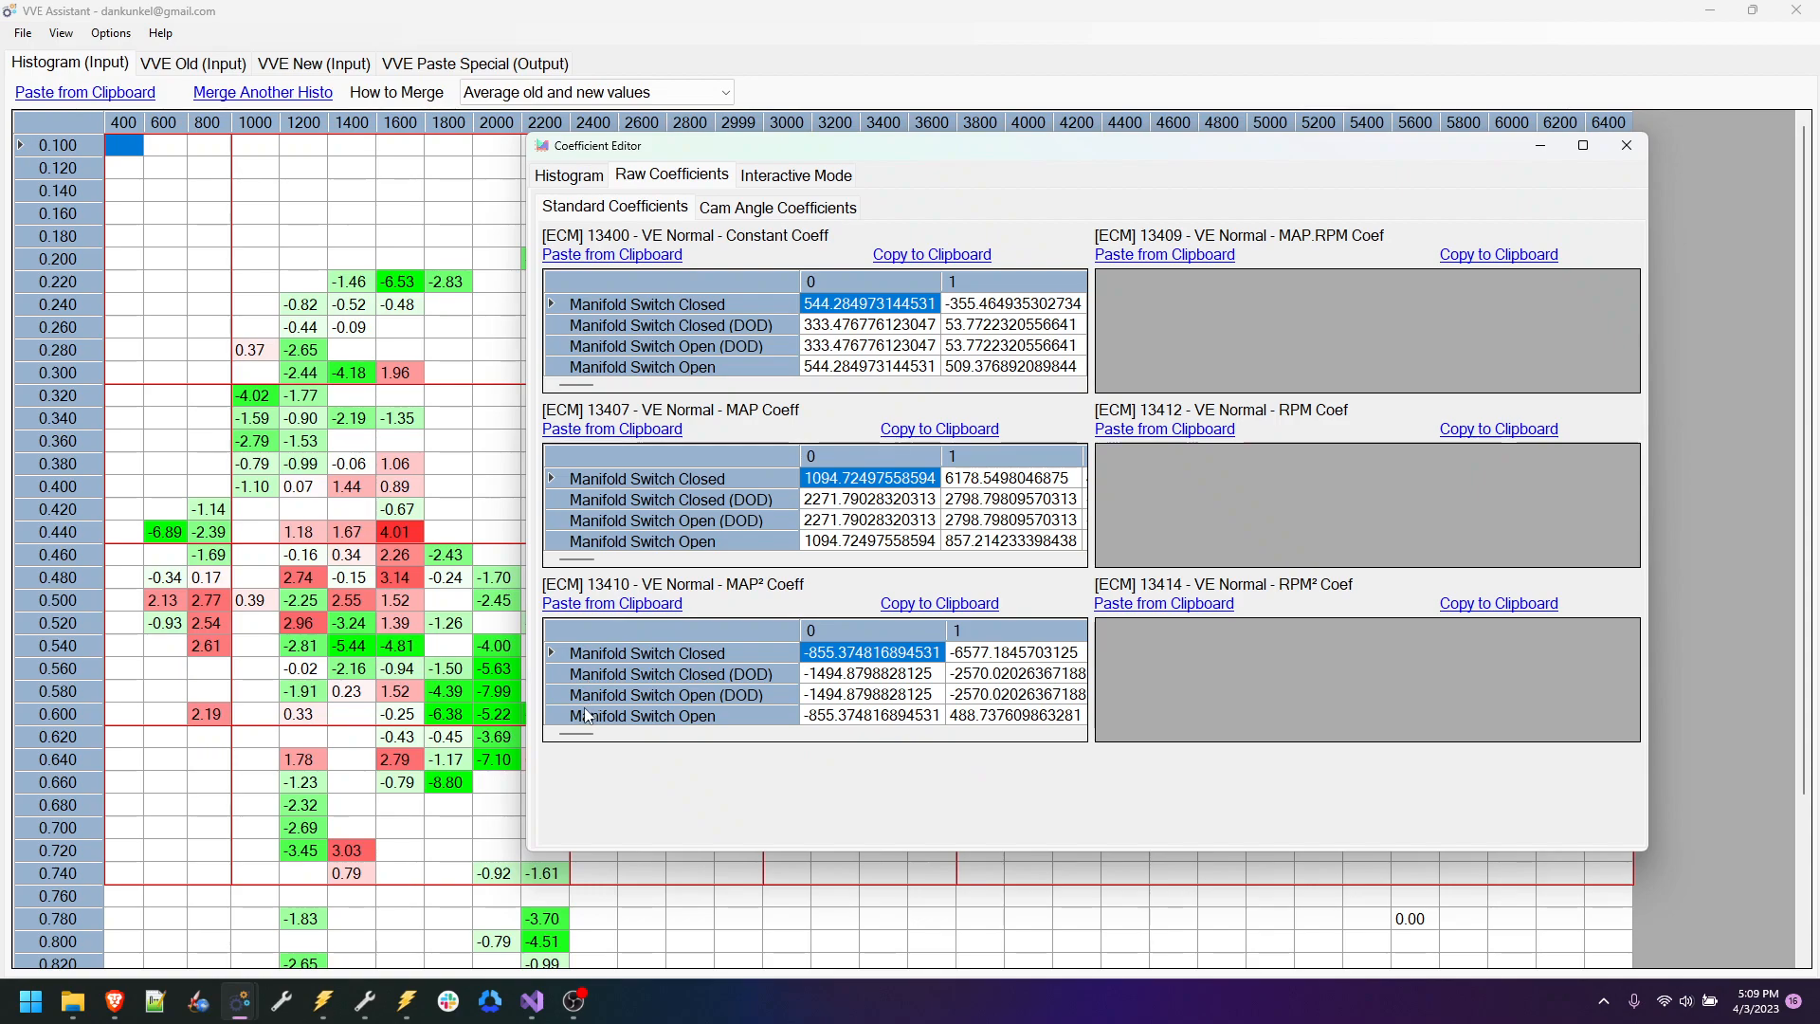
Step: Copy the MAP.RPM VE coefficients with axis from VCM Editor and paste them into the Coefficient Editor's 13409 MAP.RPM Coef table
click(382, 996)
click(969, 319)
click(1017, 309)
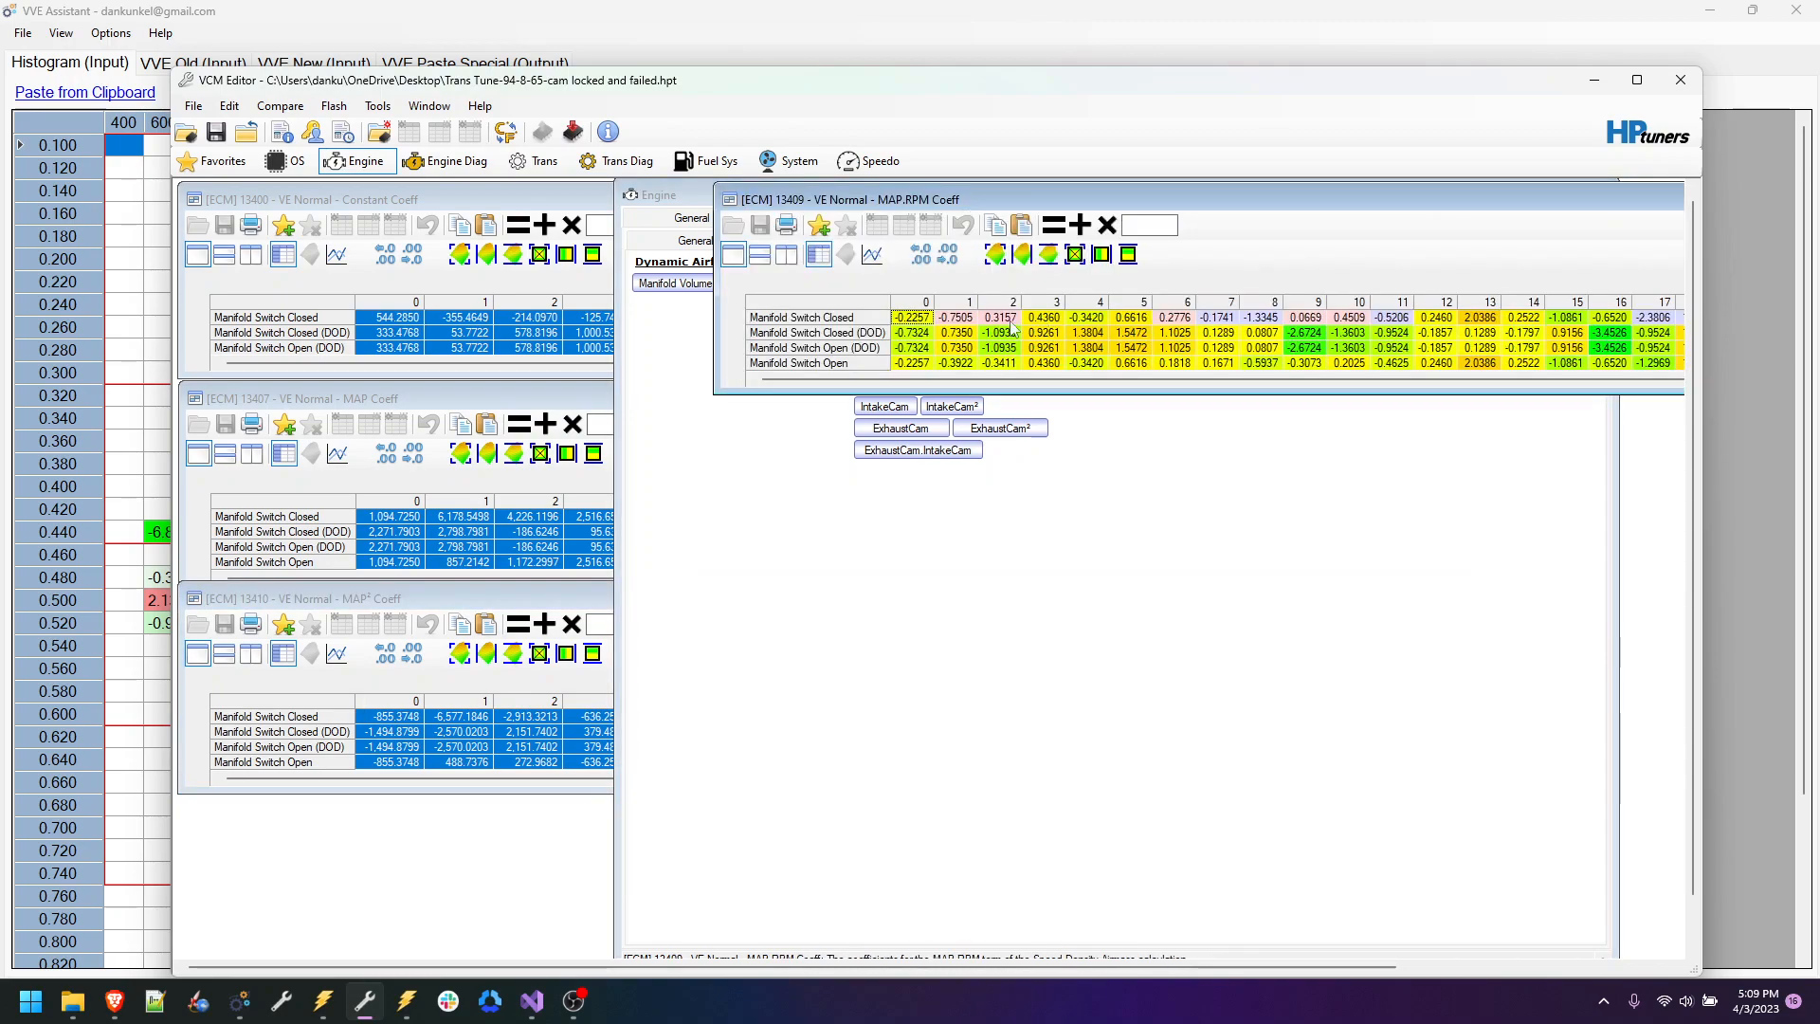
click(834, 307)
right_click(963, 346)
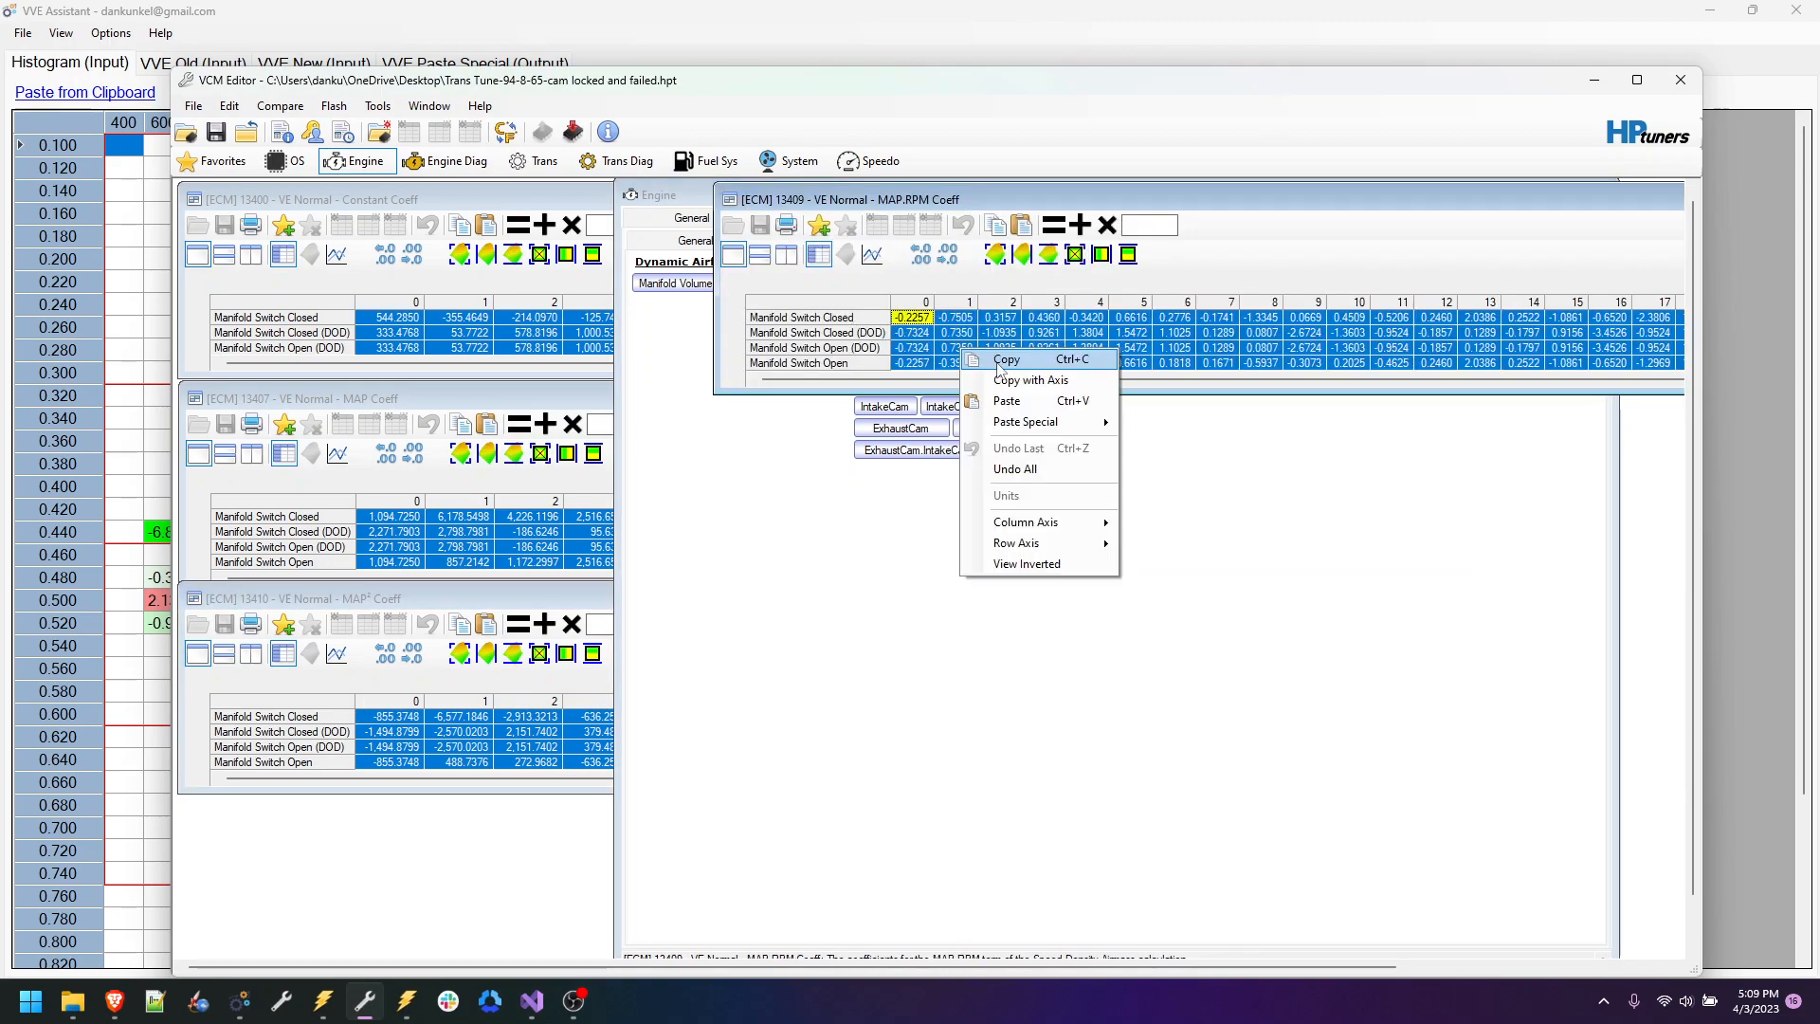
click(1003, 374)
mouse_move(240, 1001)
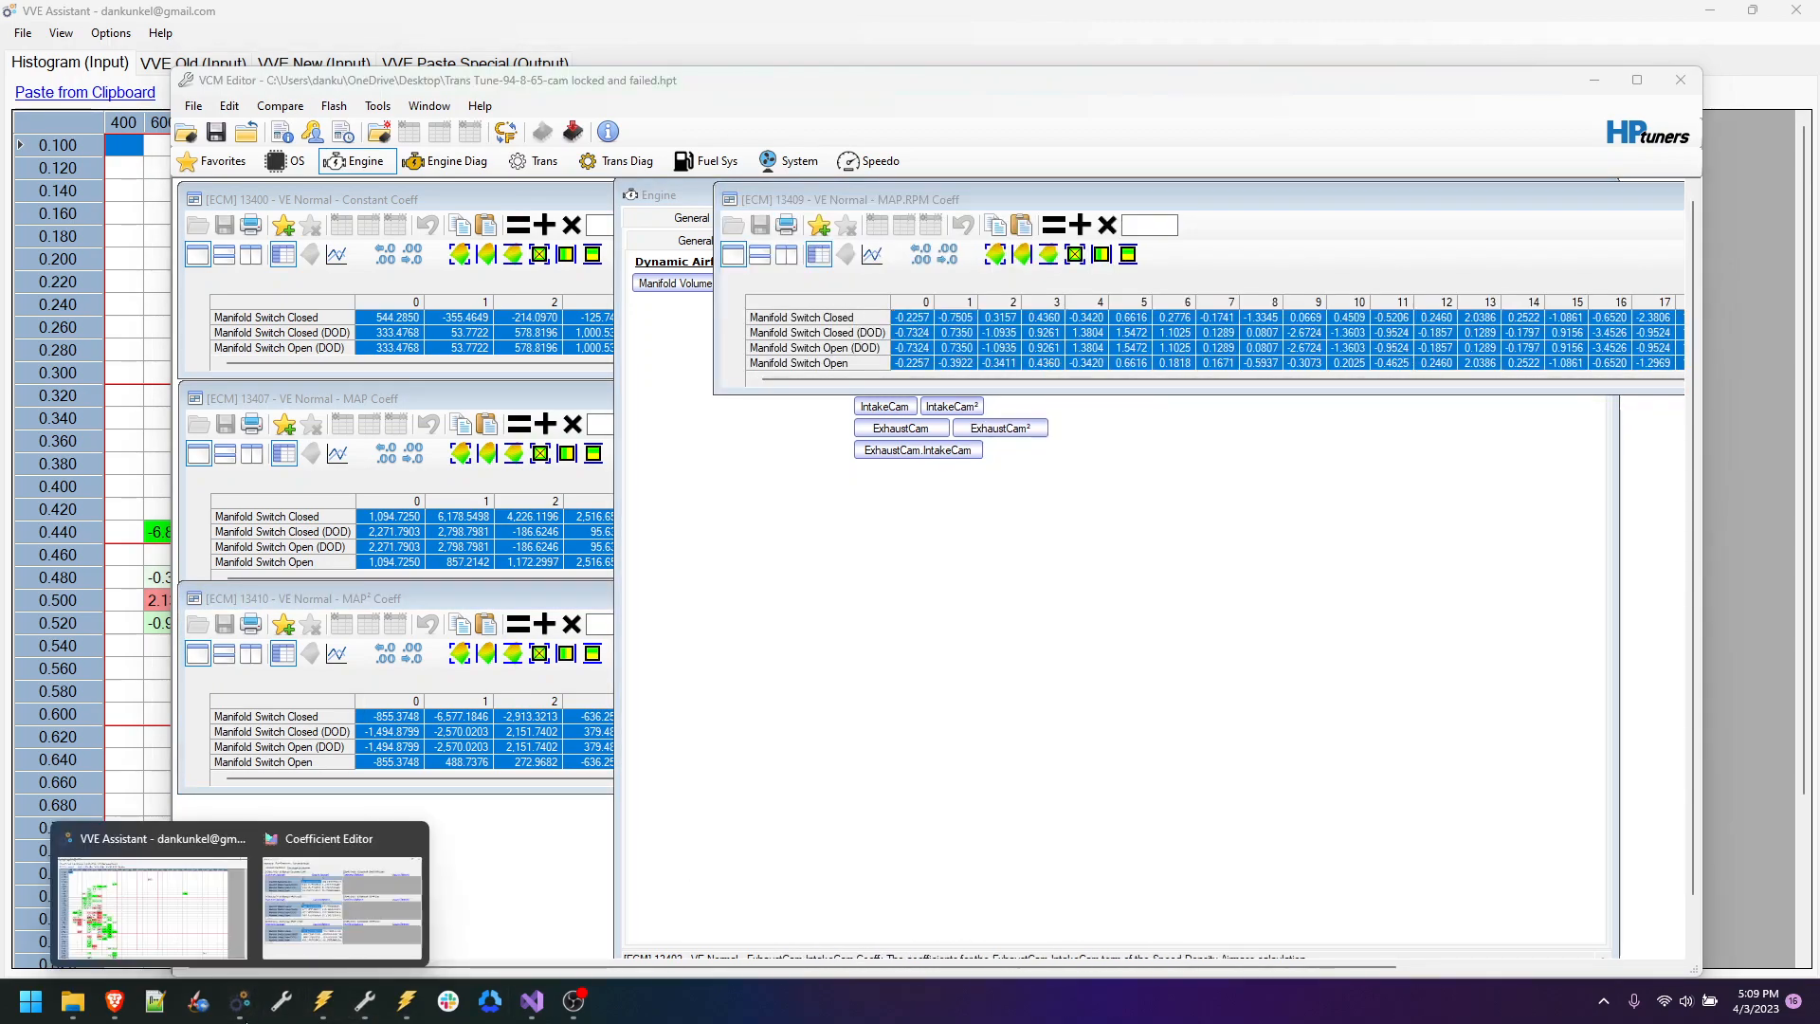
click(384, 837)
click(1178, 256)
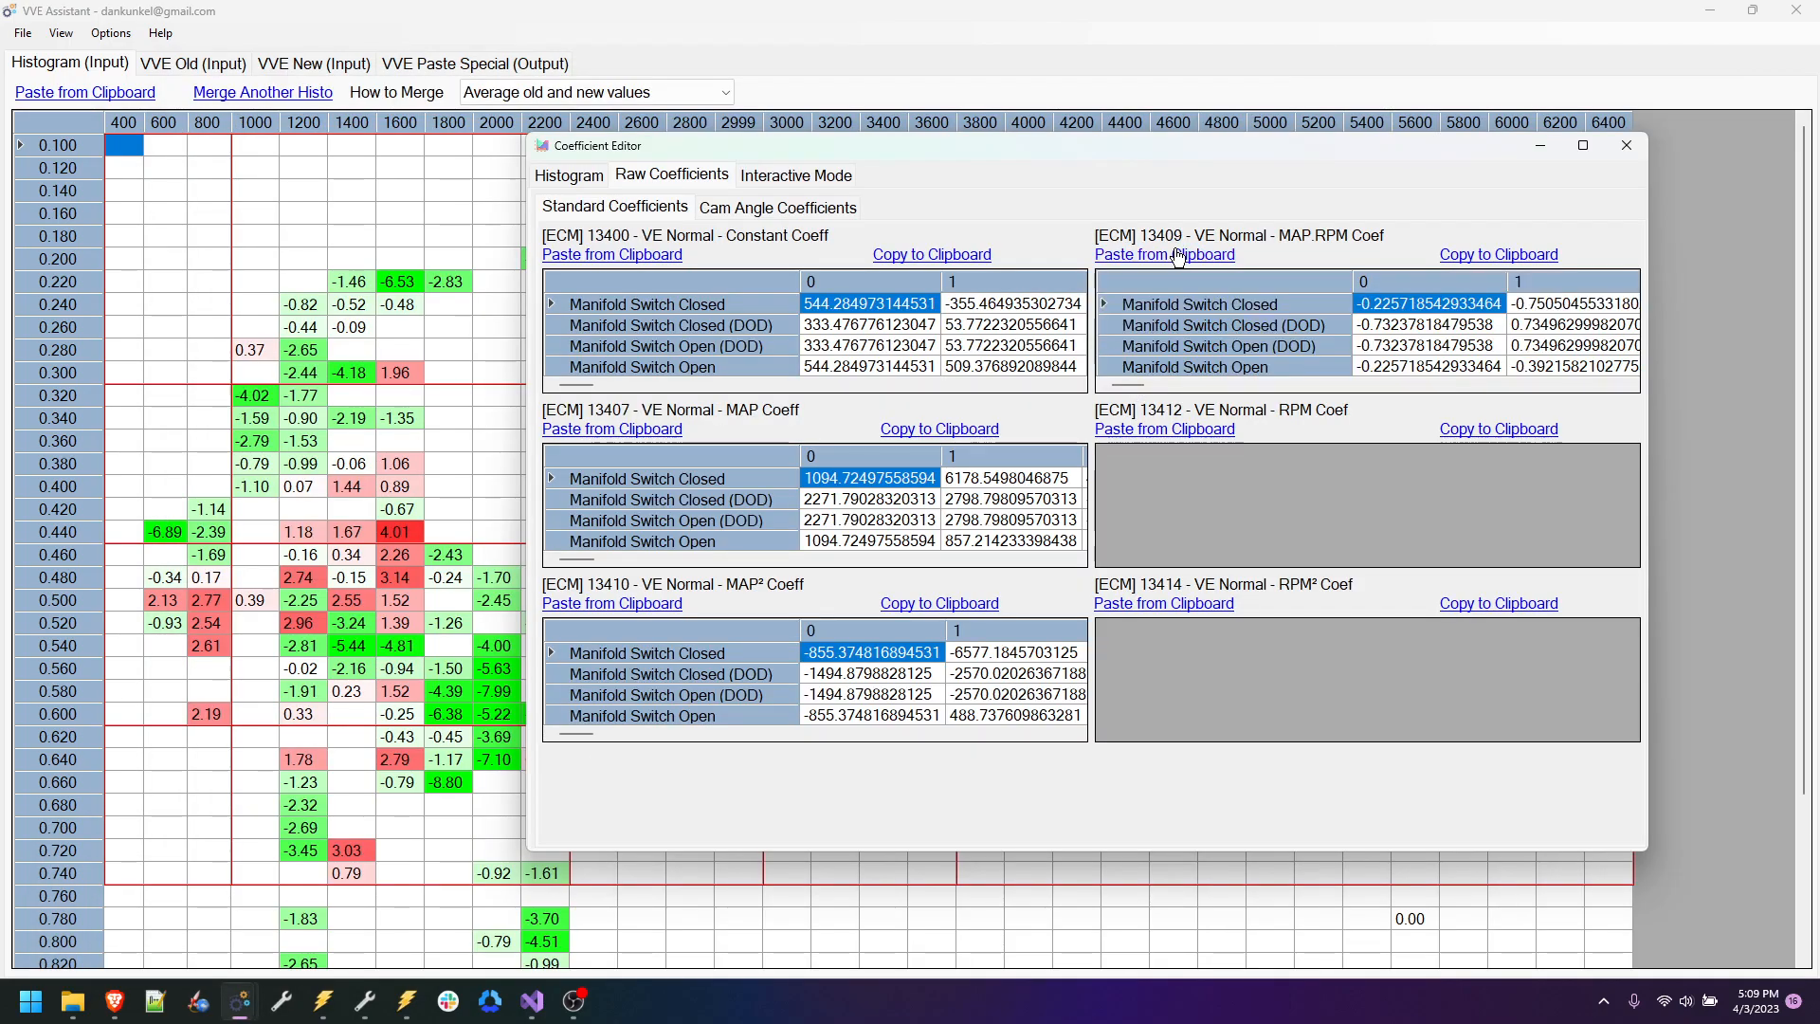
Step: Copy the RPM VE coefficients with axis from VCM Editor and paste them into the Coefficient Editor's 13412 RPM Coef table
click(365, 1001)
click(1042, 561)
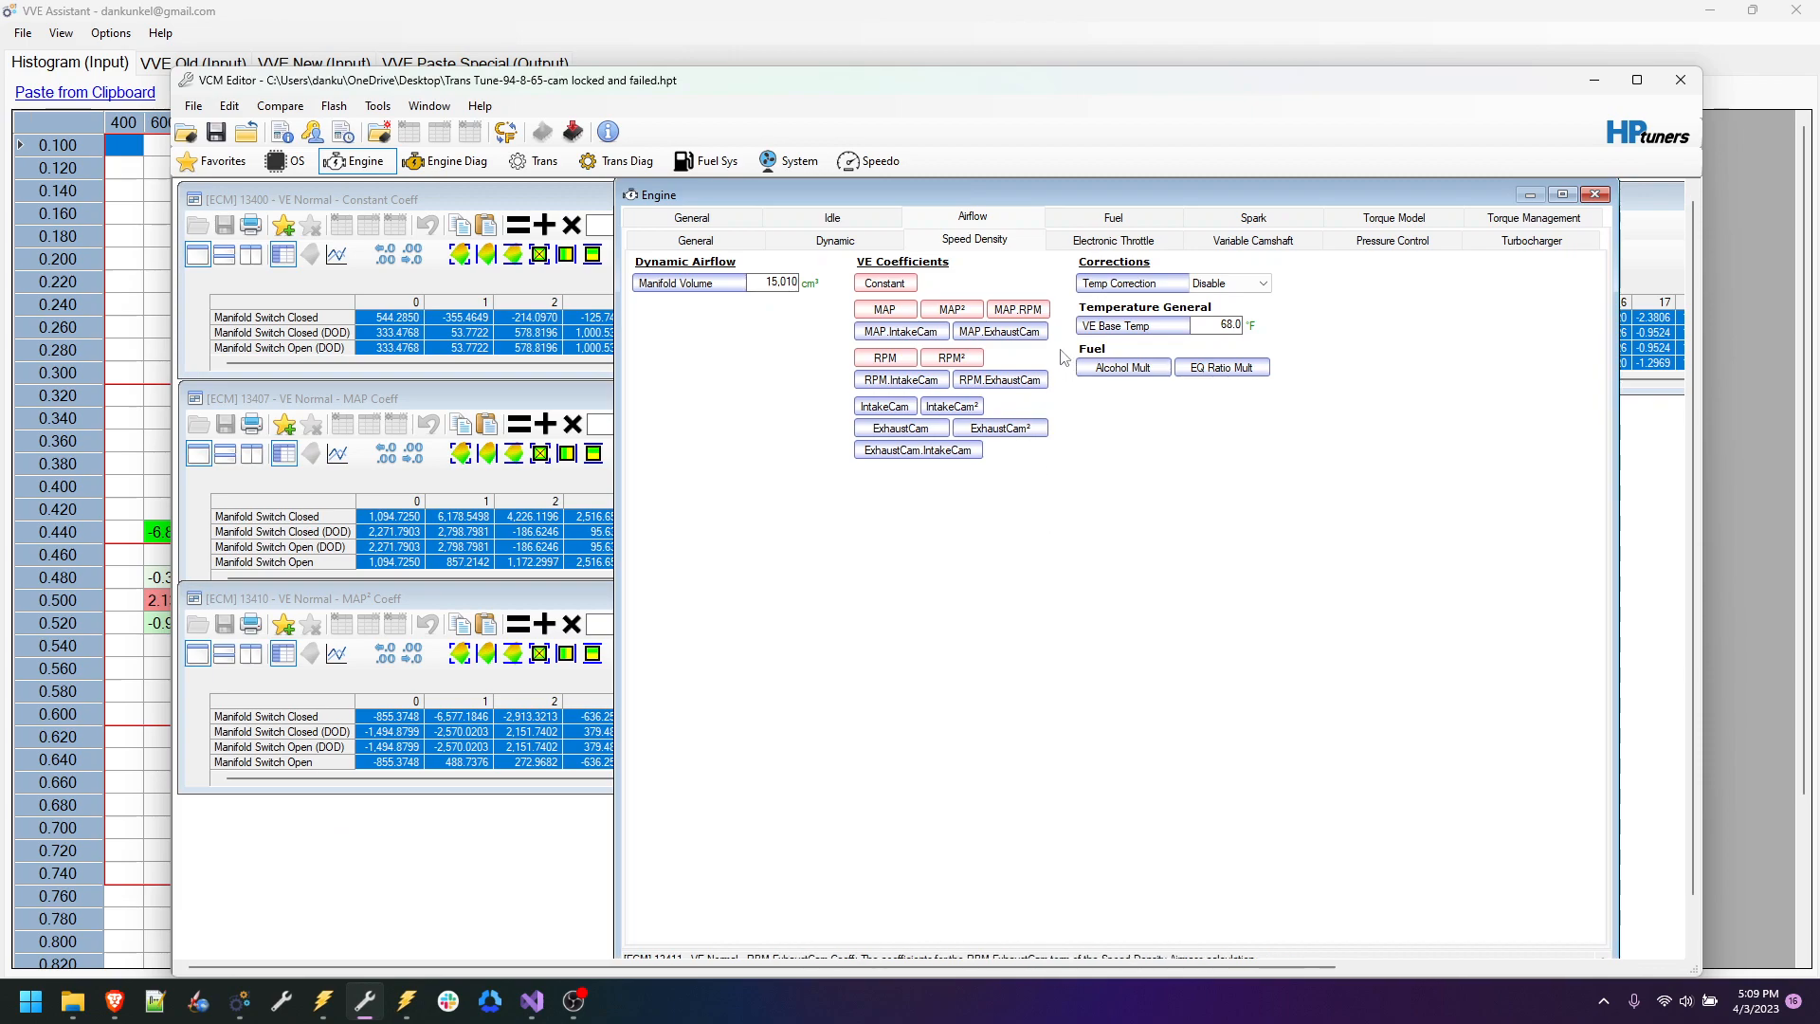
click(868, 365)
click(871, 503)
right_click(914, 517)
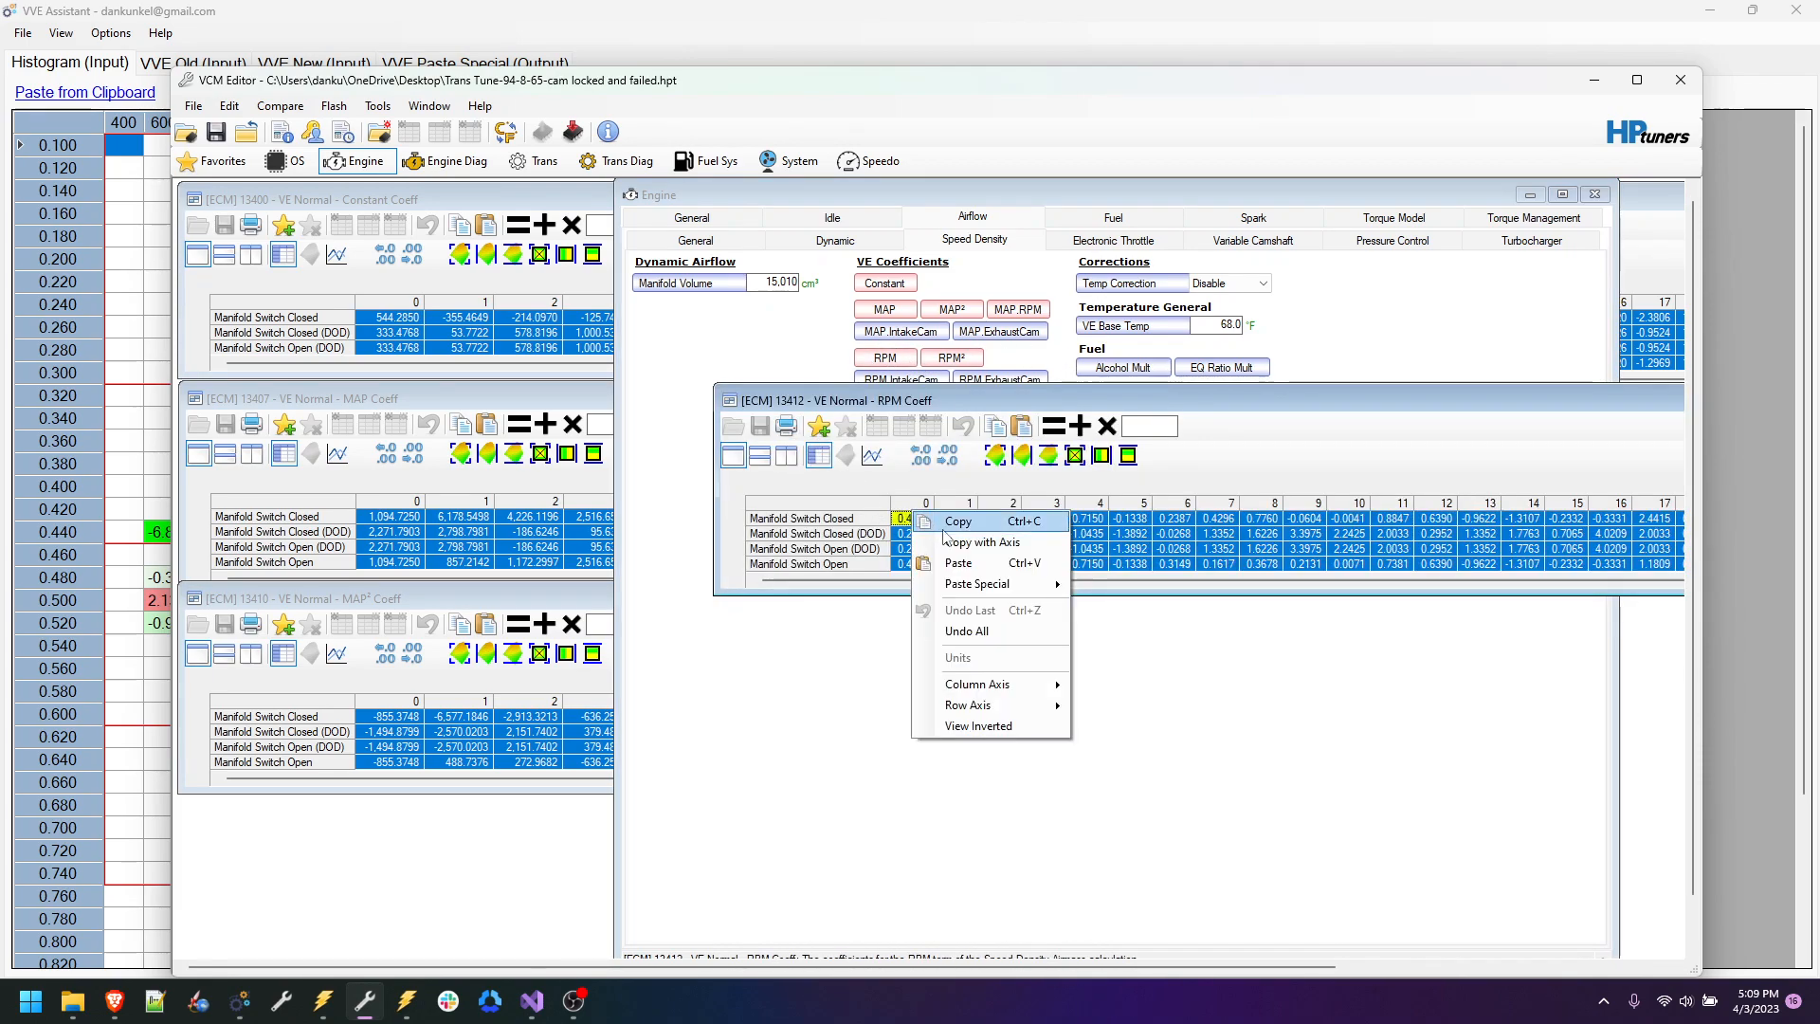
click(956, 544)
mouse_move(240, 1001)
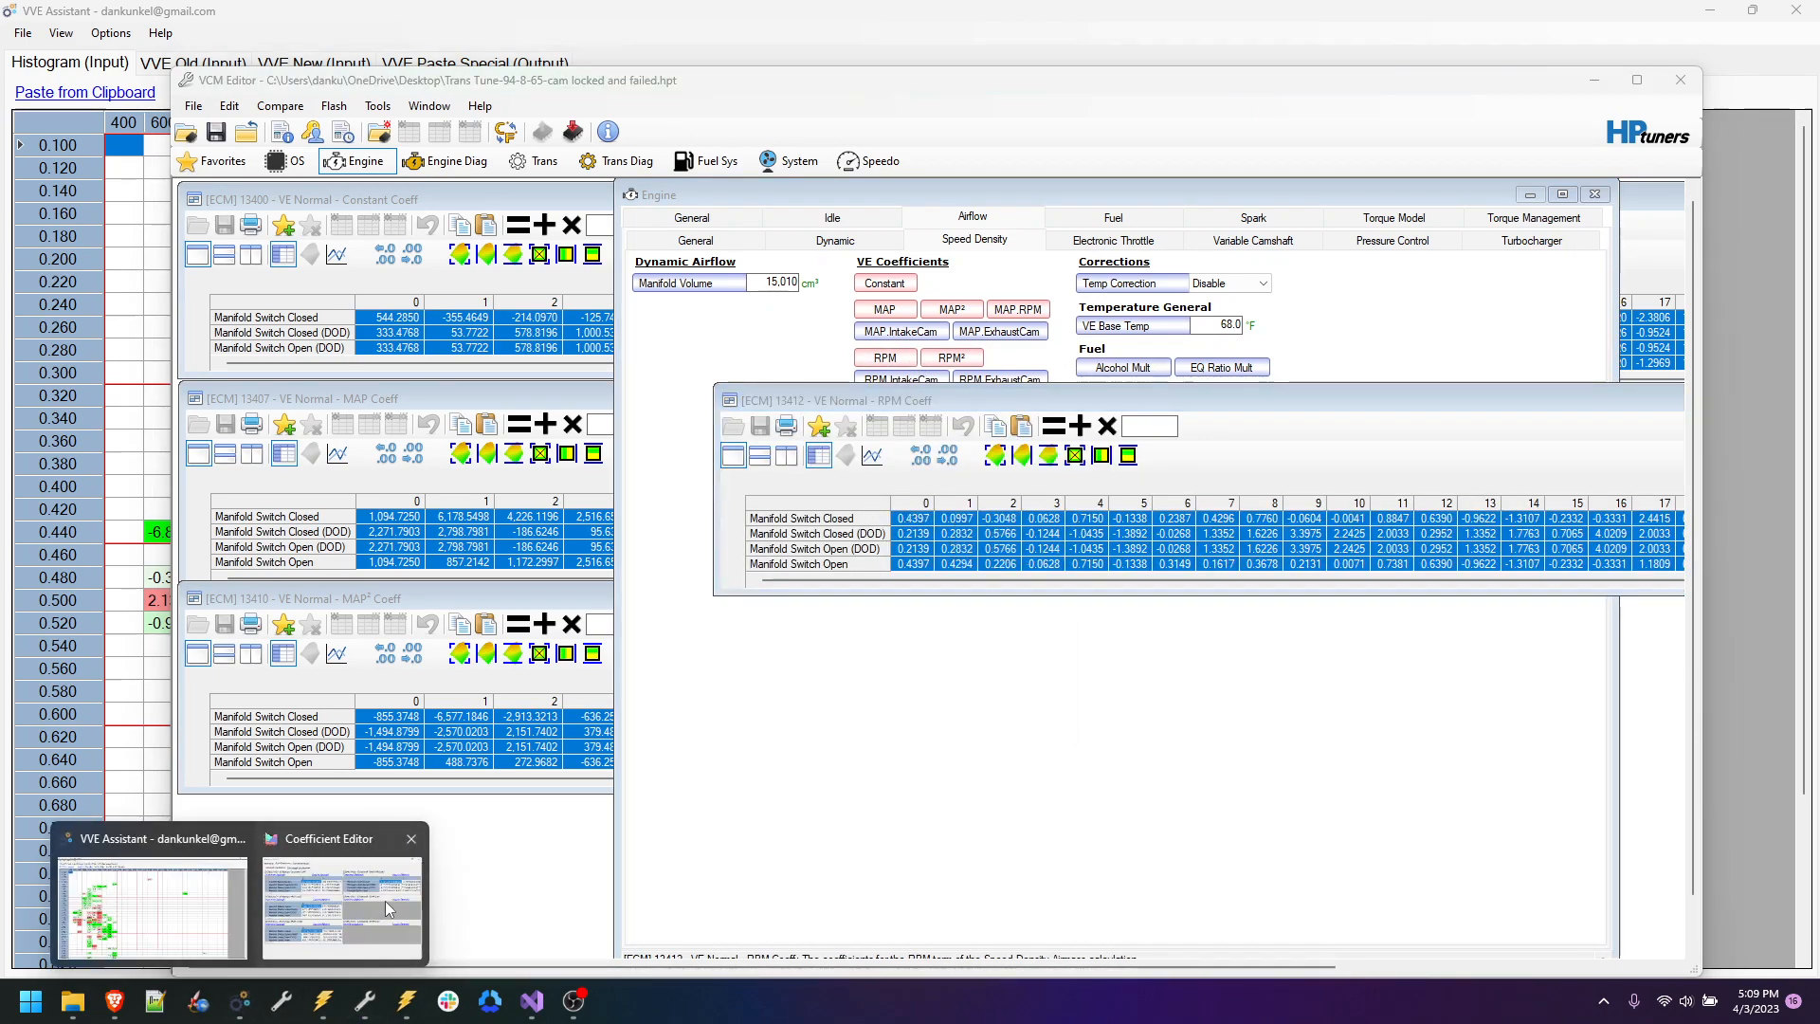
click(385, 901)
click(1165, 429)
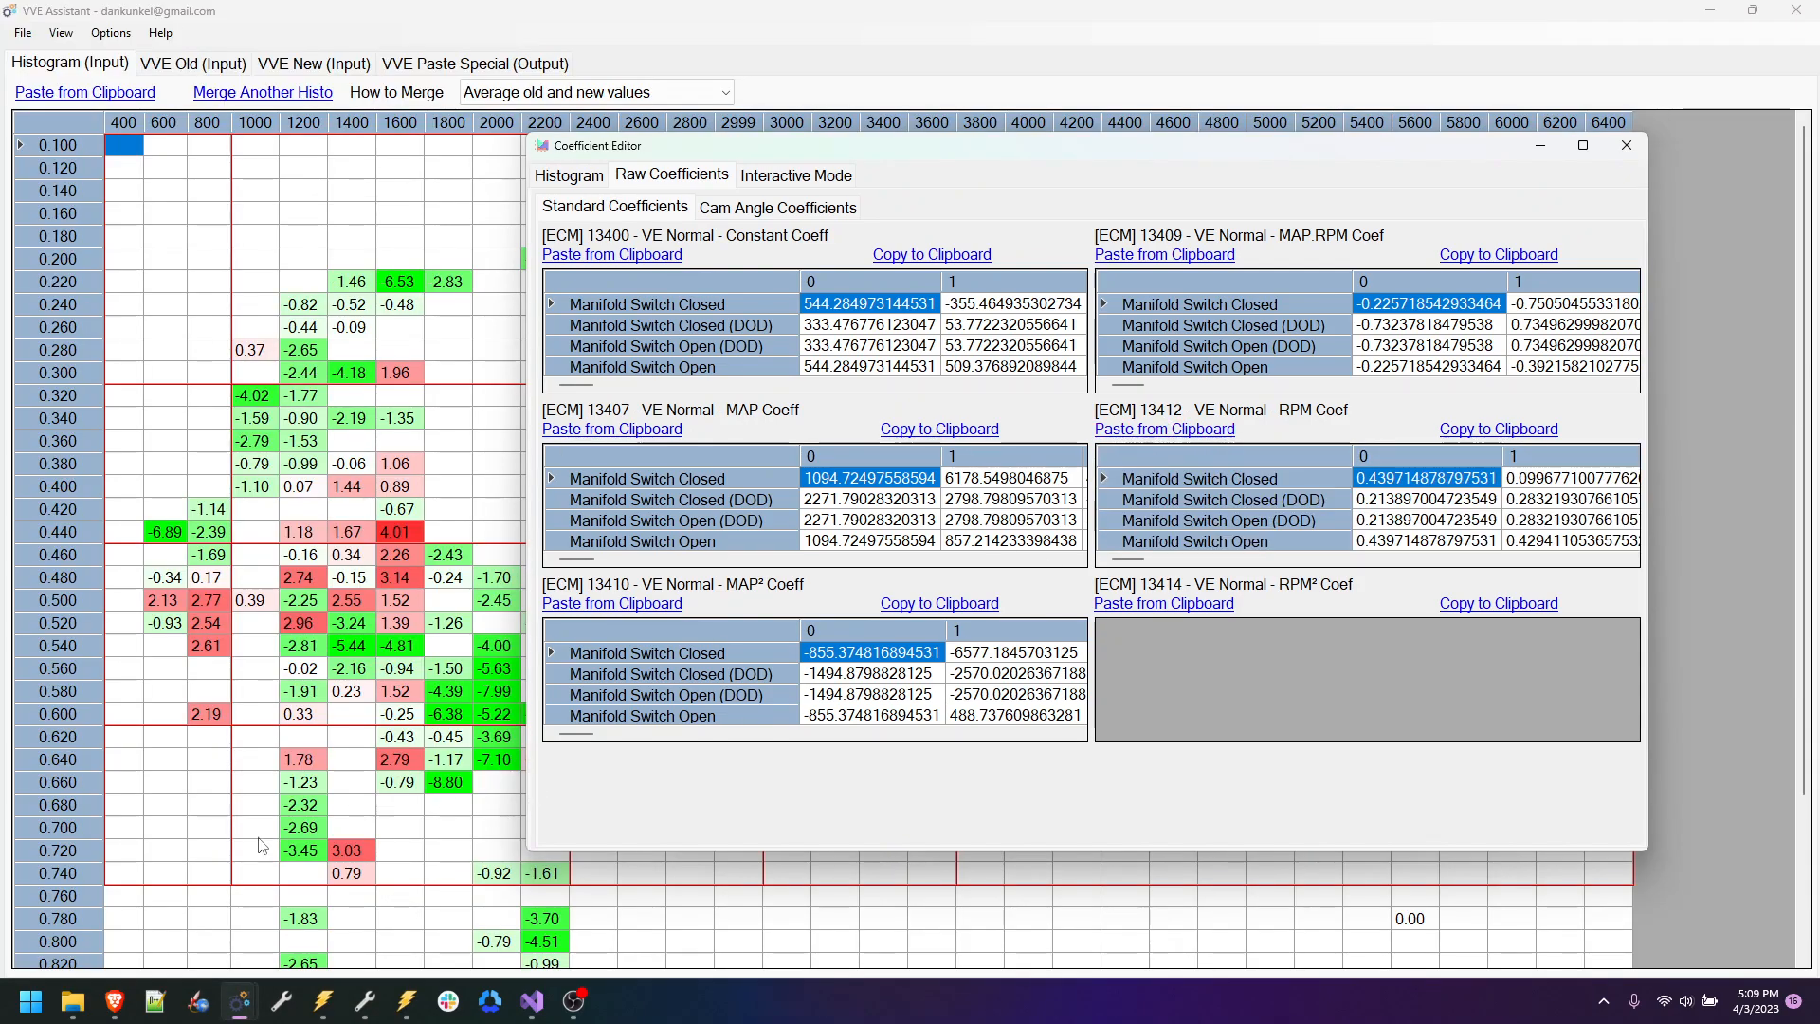
Step: Copy the RPM² VE coefficients with axis from VCM Editor and paste them into the Coefficient Editor's 13414 RPM² Coef table
click(365, 1001)
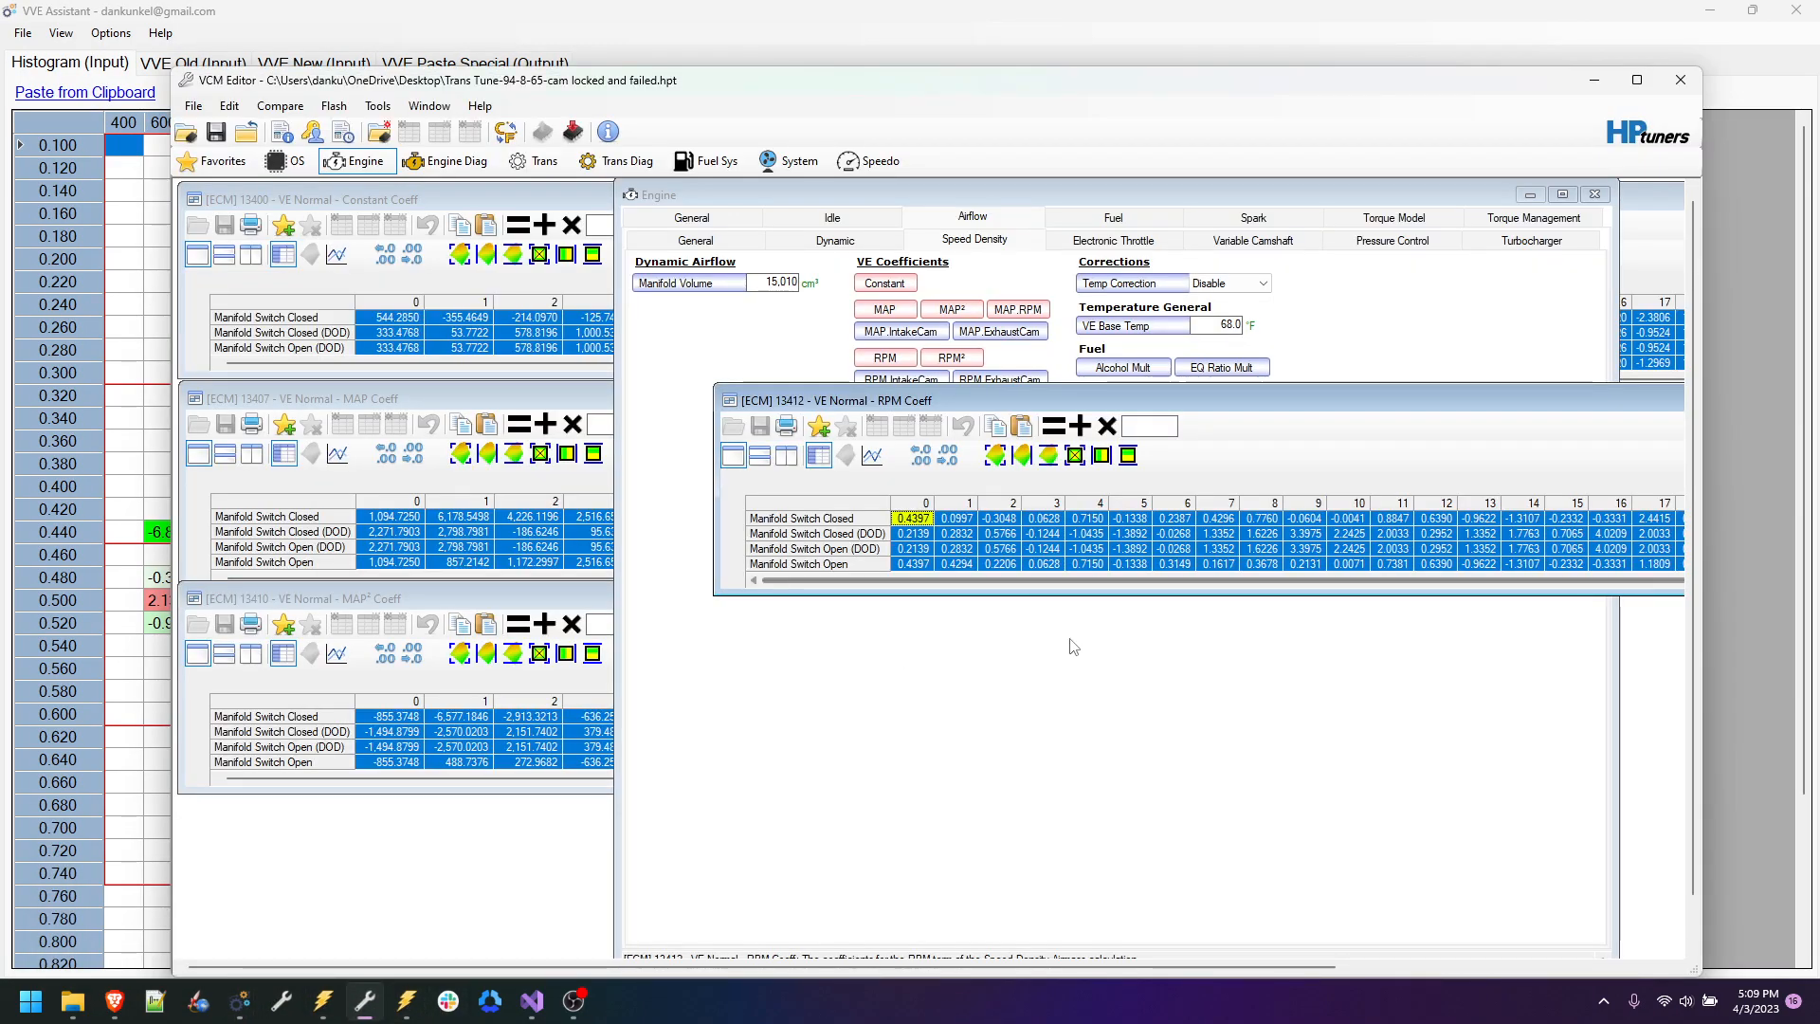
click(972, 365)
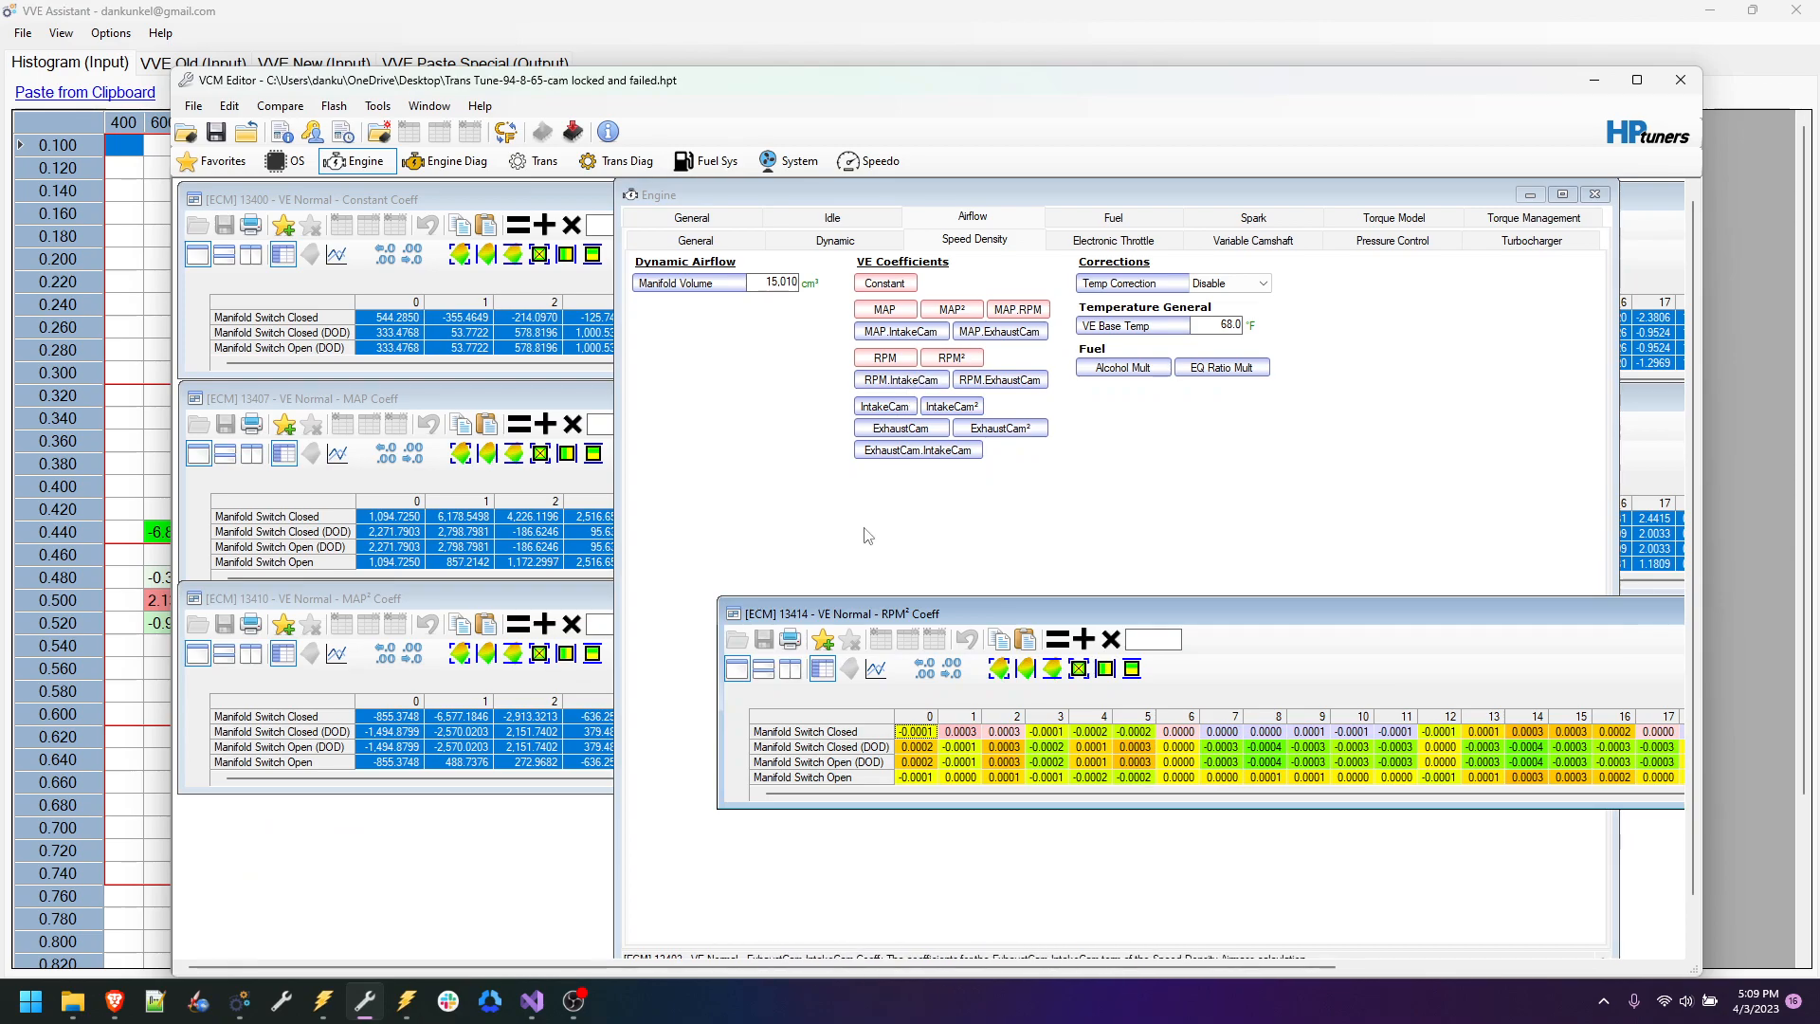
click(828, 719)
right_click(965, 745)
click(1003, 752)
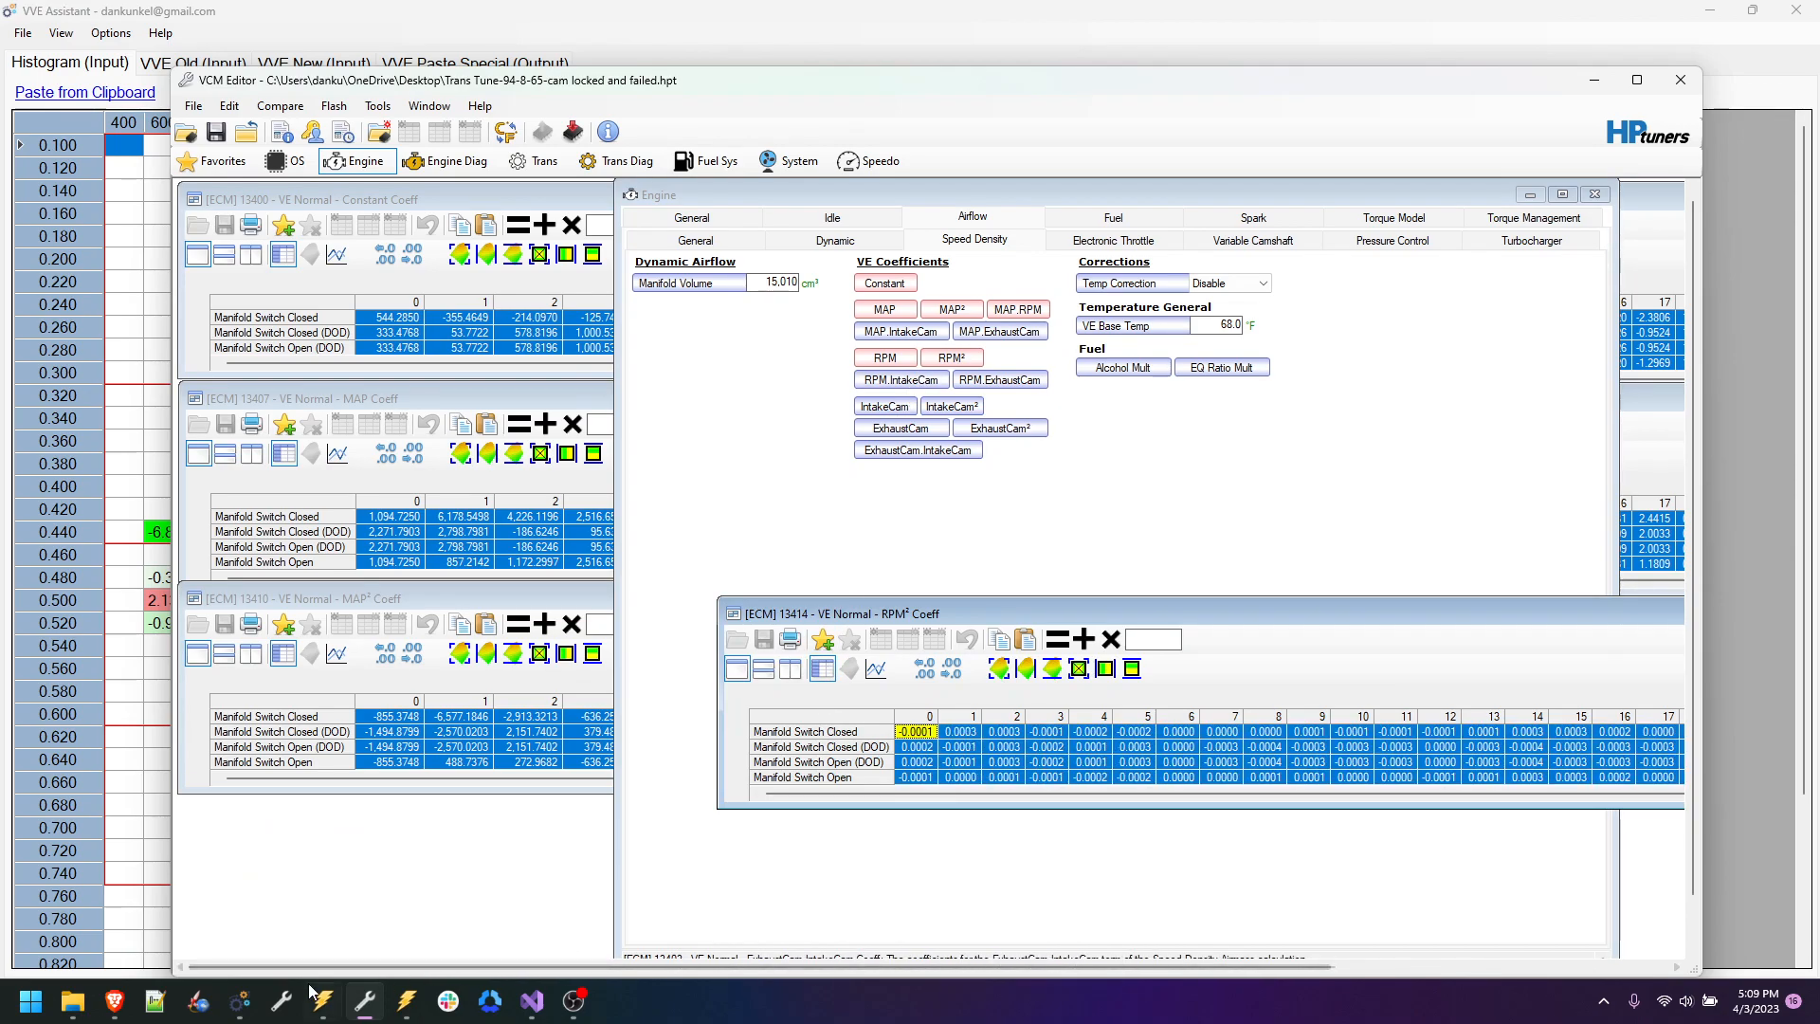
mouse_move(240, 1001)
click(321, 932)
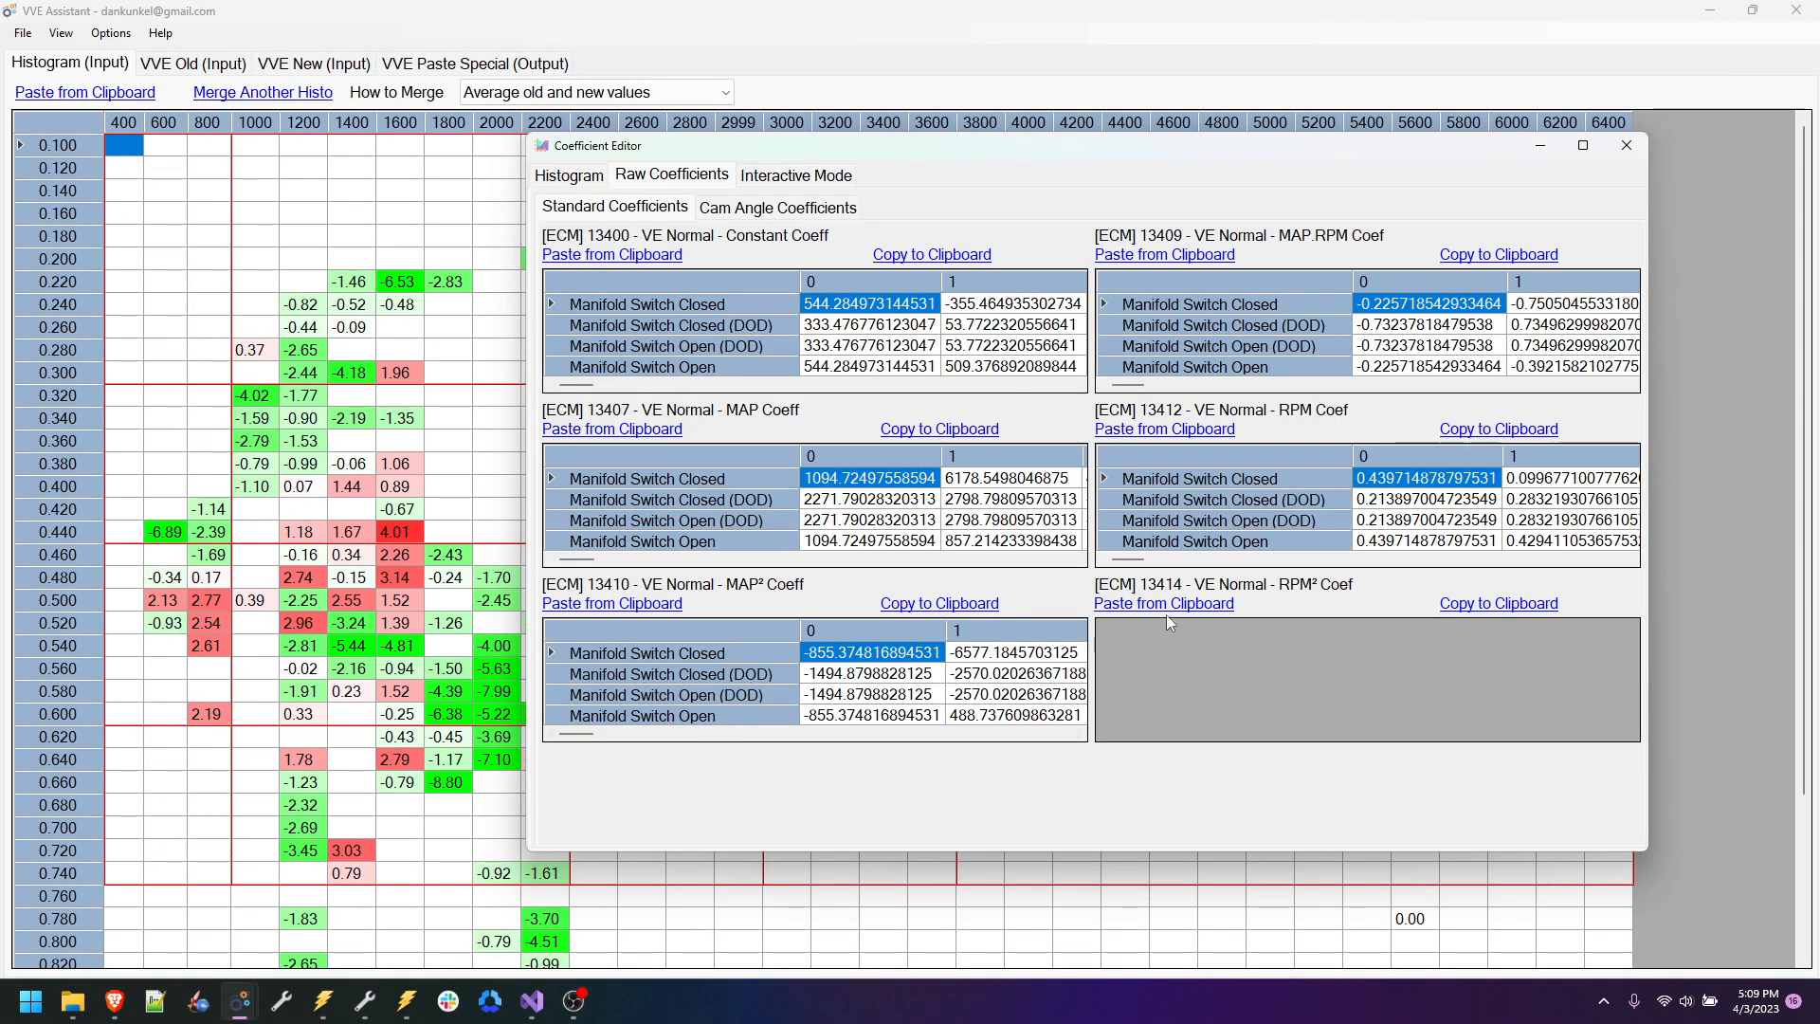
click(1174, 606)
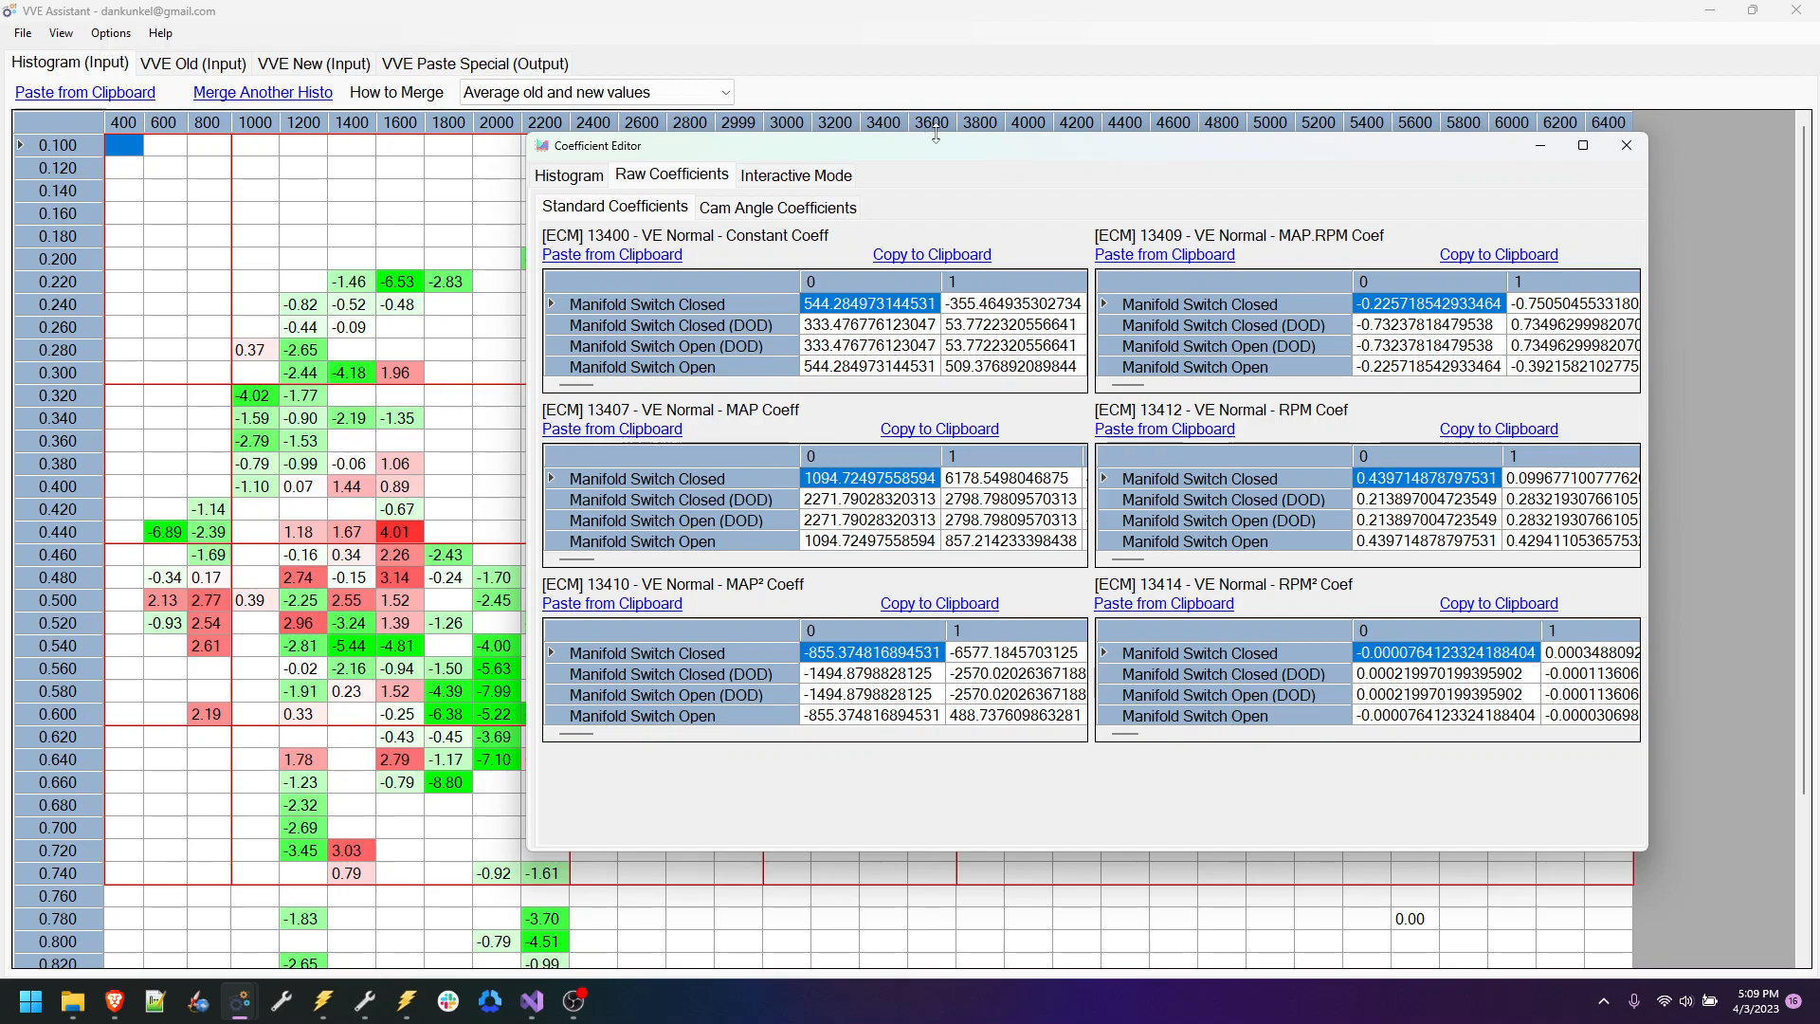
Step: Copy the MAP.IntakeCam VE coefficients with axis from VCM Editor and paste them into the Coefficient Editor's 13408 cam angle table
drag(940, 145, 797, 154)
click(625, 214)
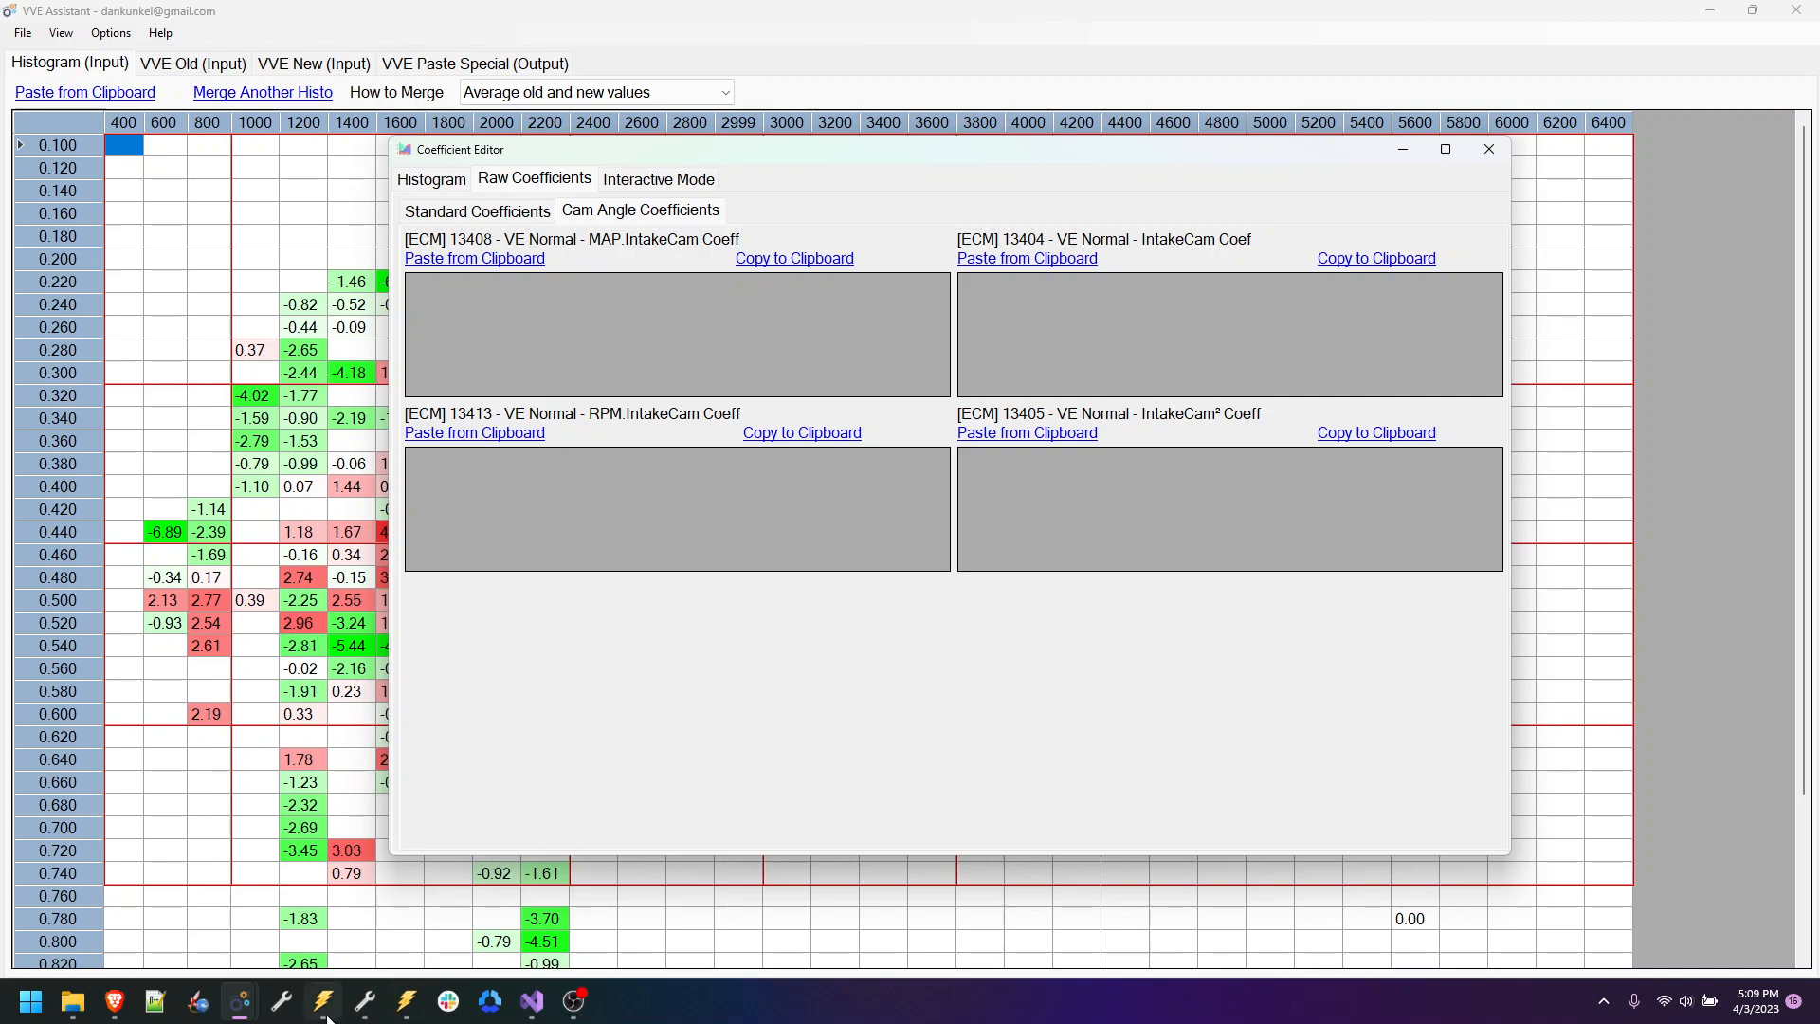
click(365, 1001)
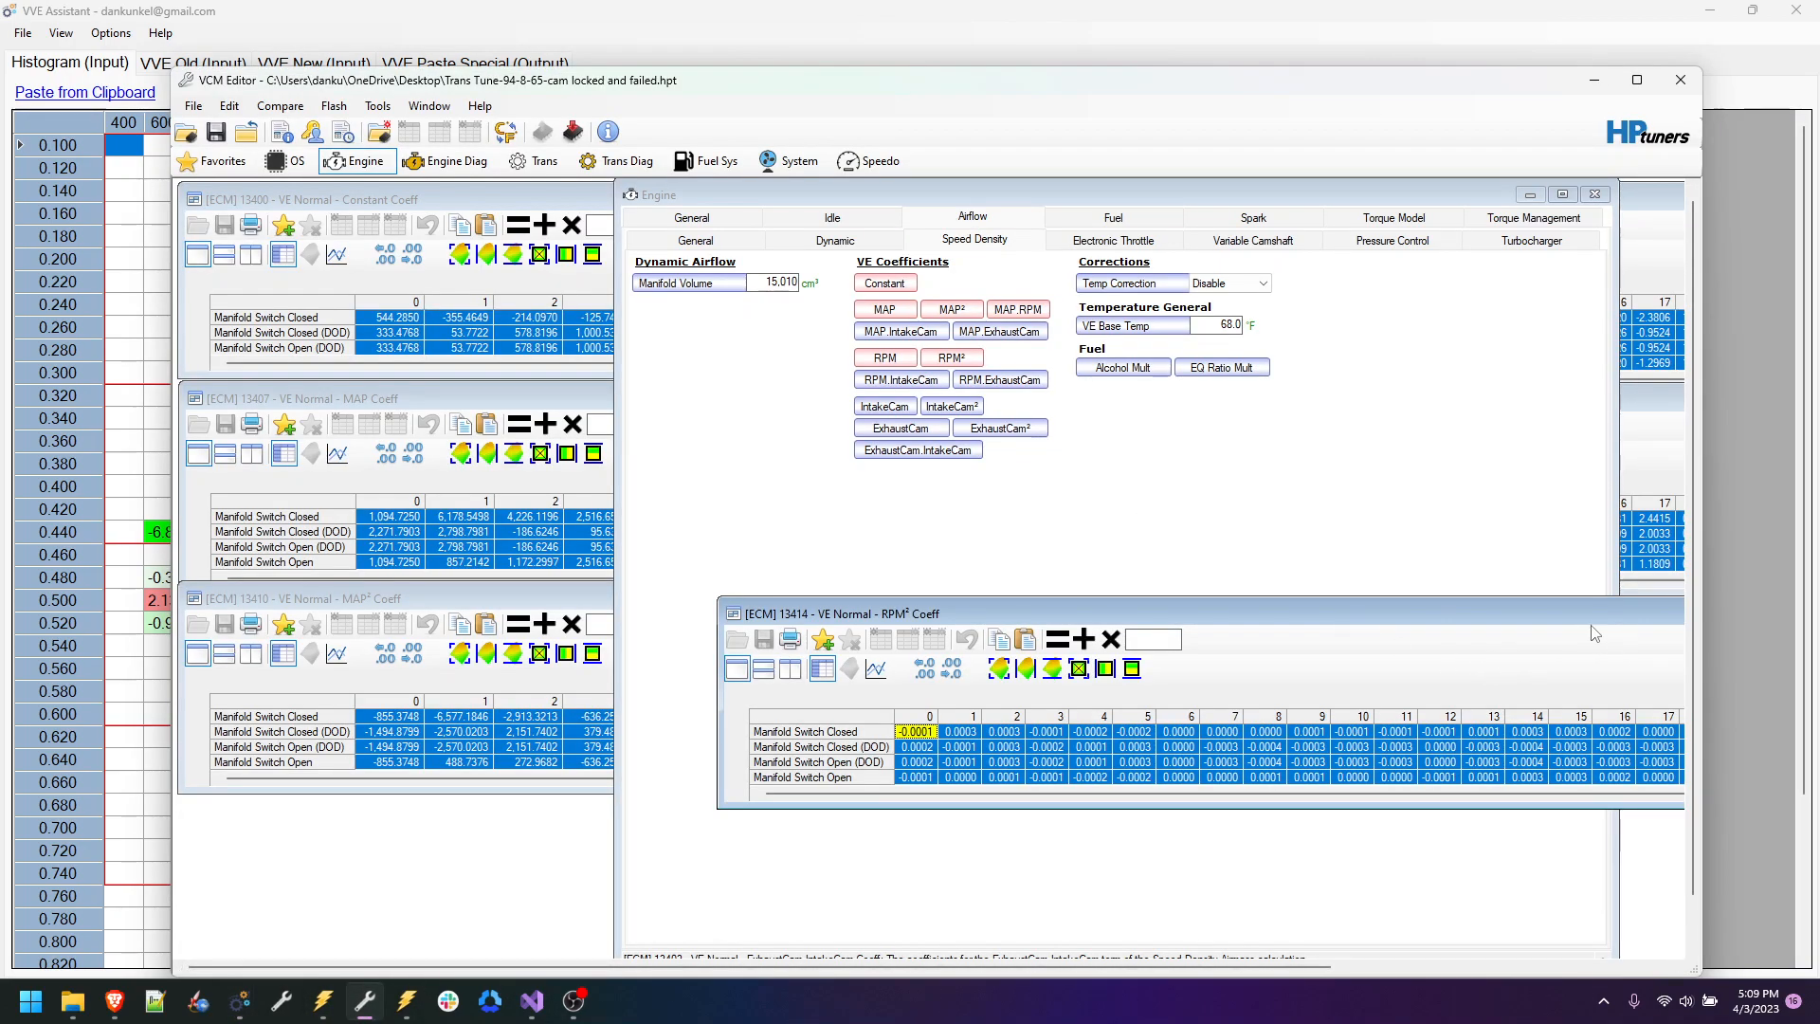
click(1251, 455)
click(900, 331)
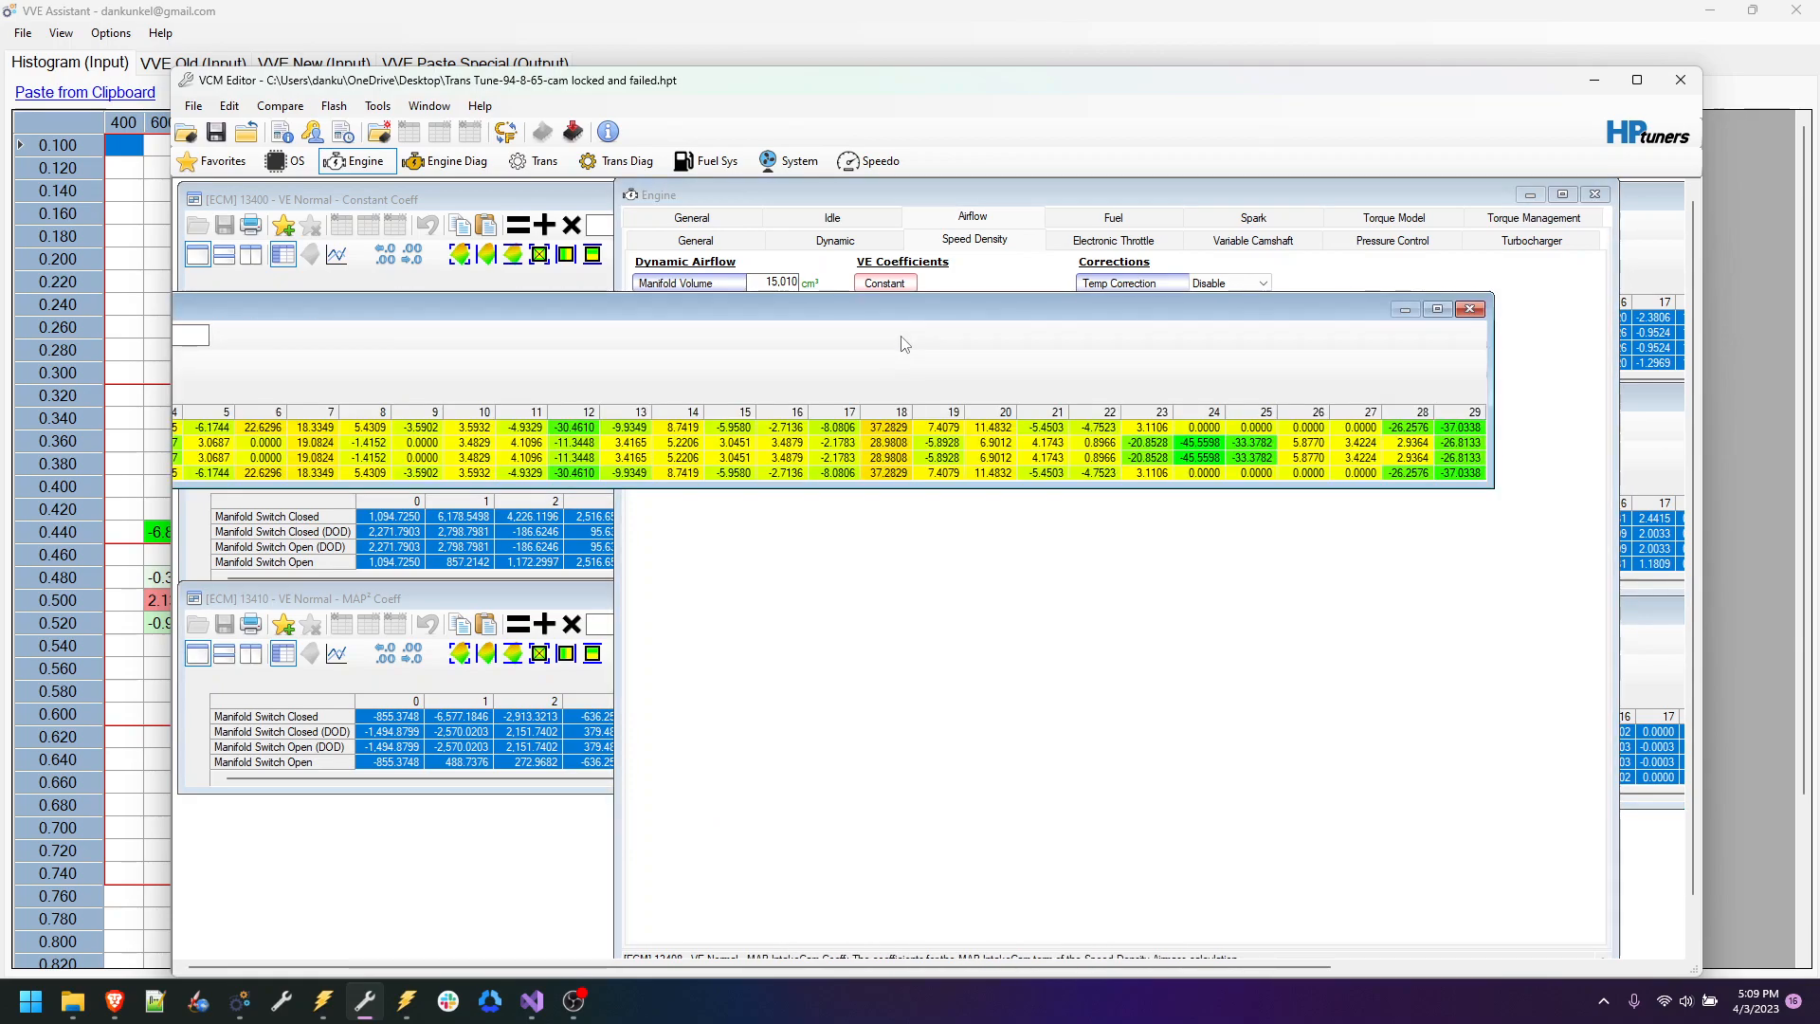
drag(299, 325, 452, 502)
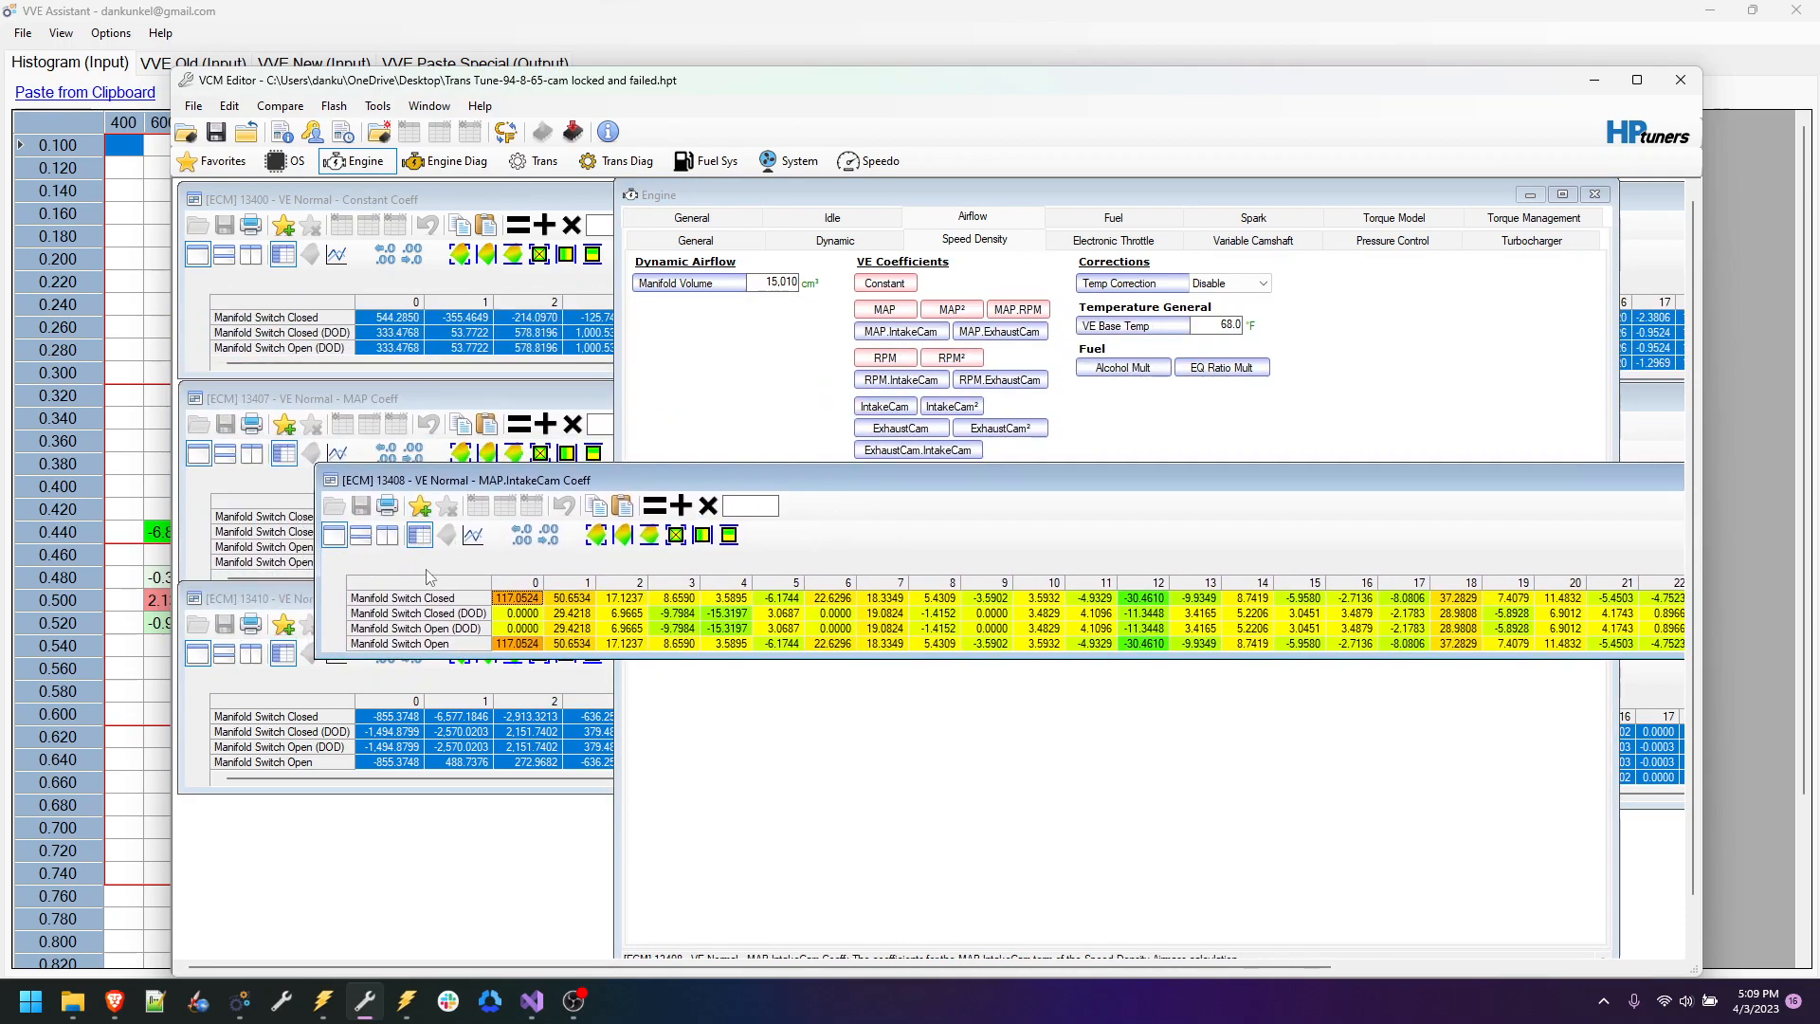
click(463, 583)
right_click(550, 608)
click(580, 640)
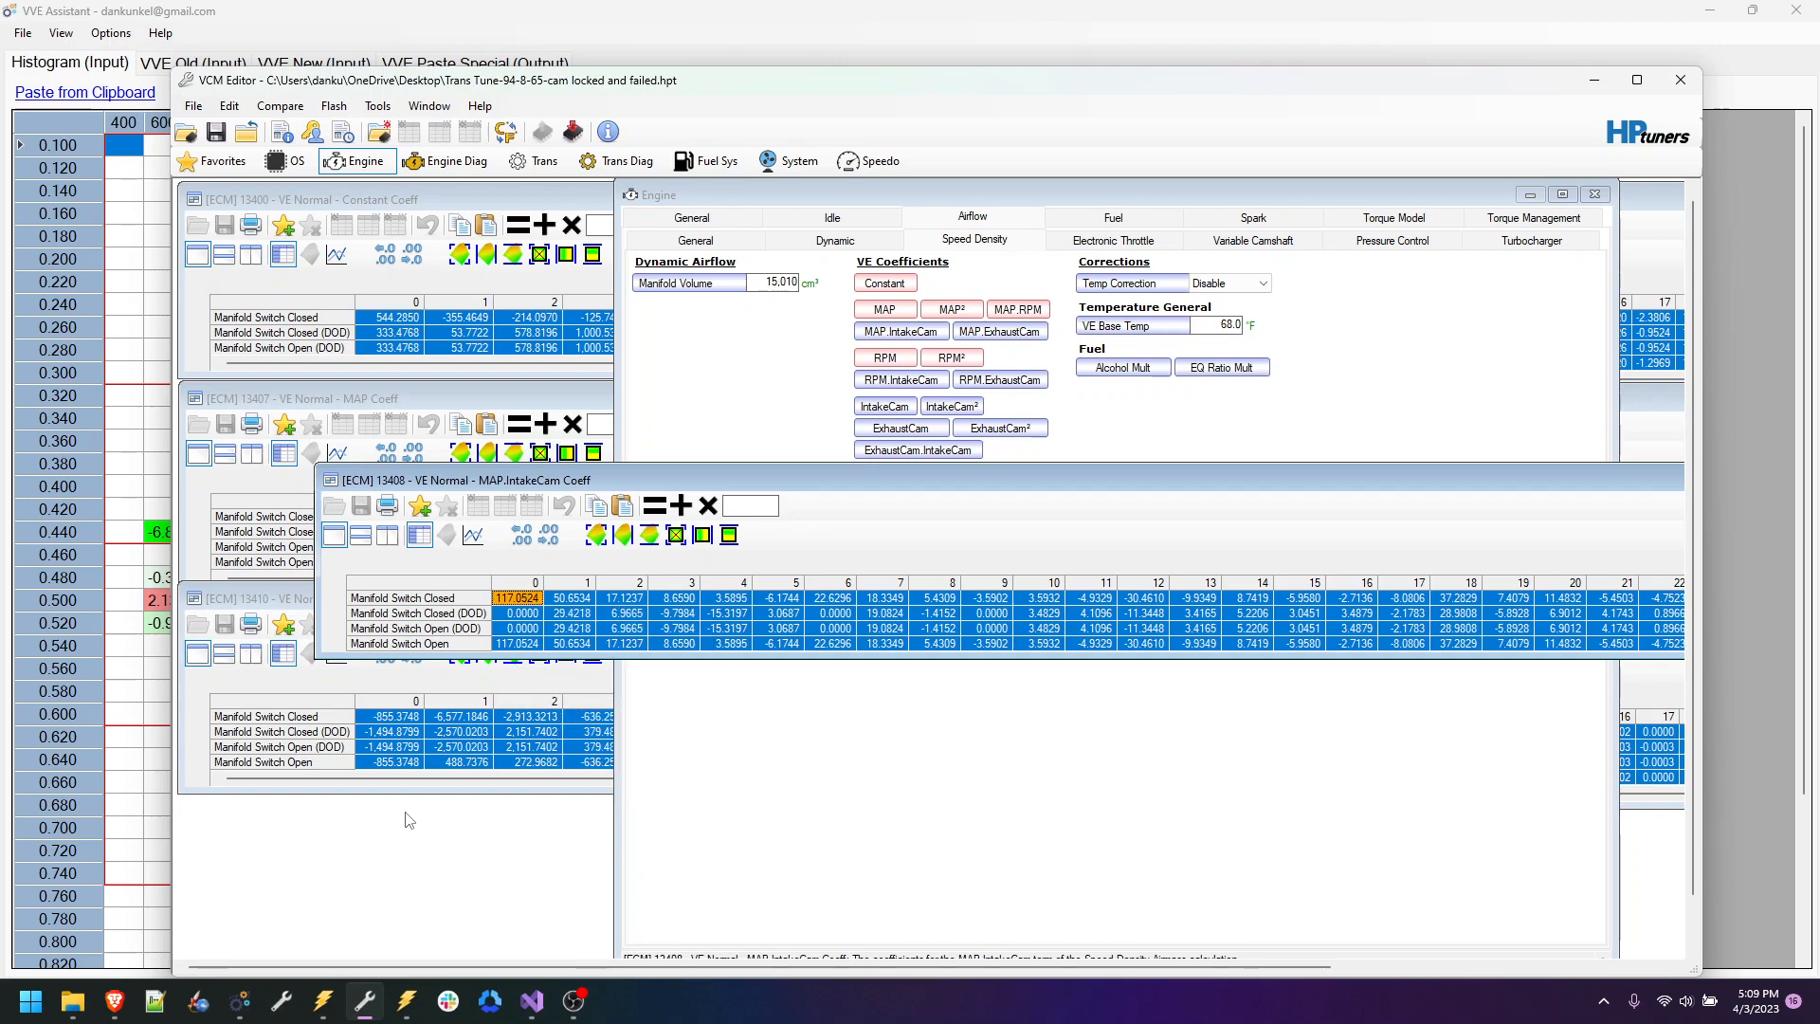
click(148, 888)
click(493, 258)
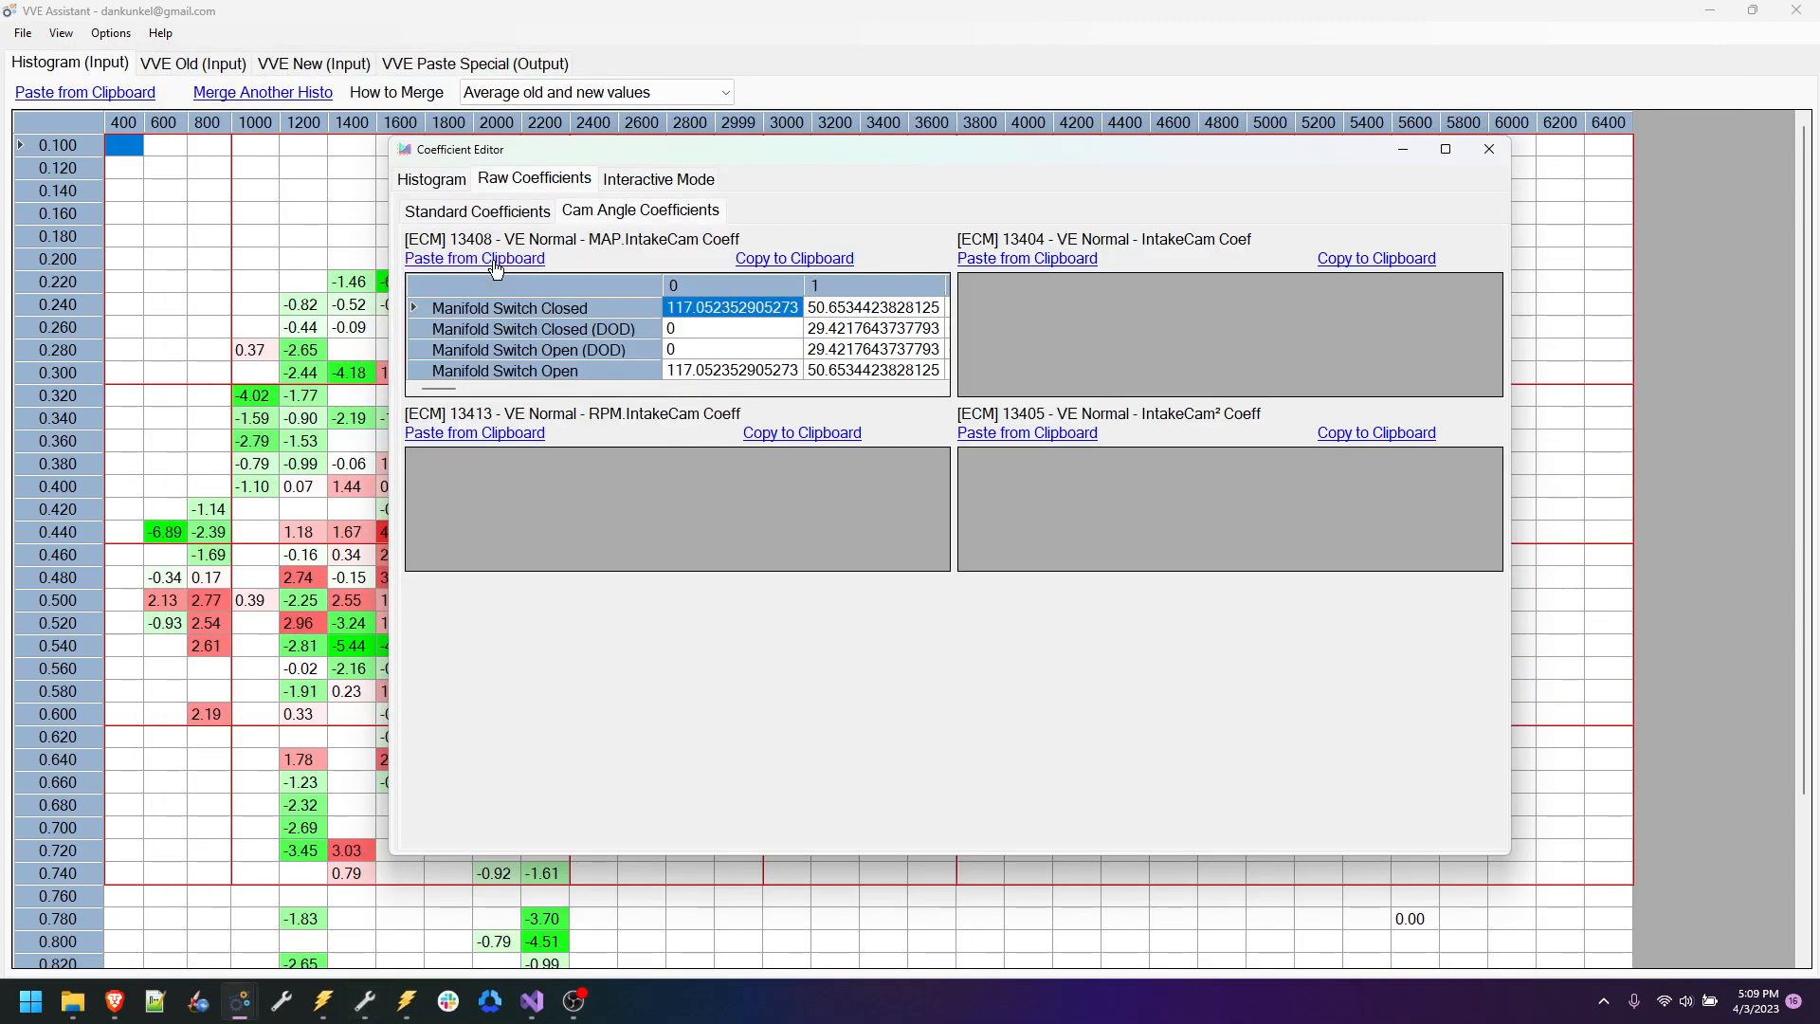
Step: Copy the RPM.IntakeCam VE coefficients with axis from VCM Editor and paste them into the Coefficient Editor's 13413 RPM.IntakeCam Coeff table
click(365, 1000)
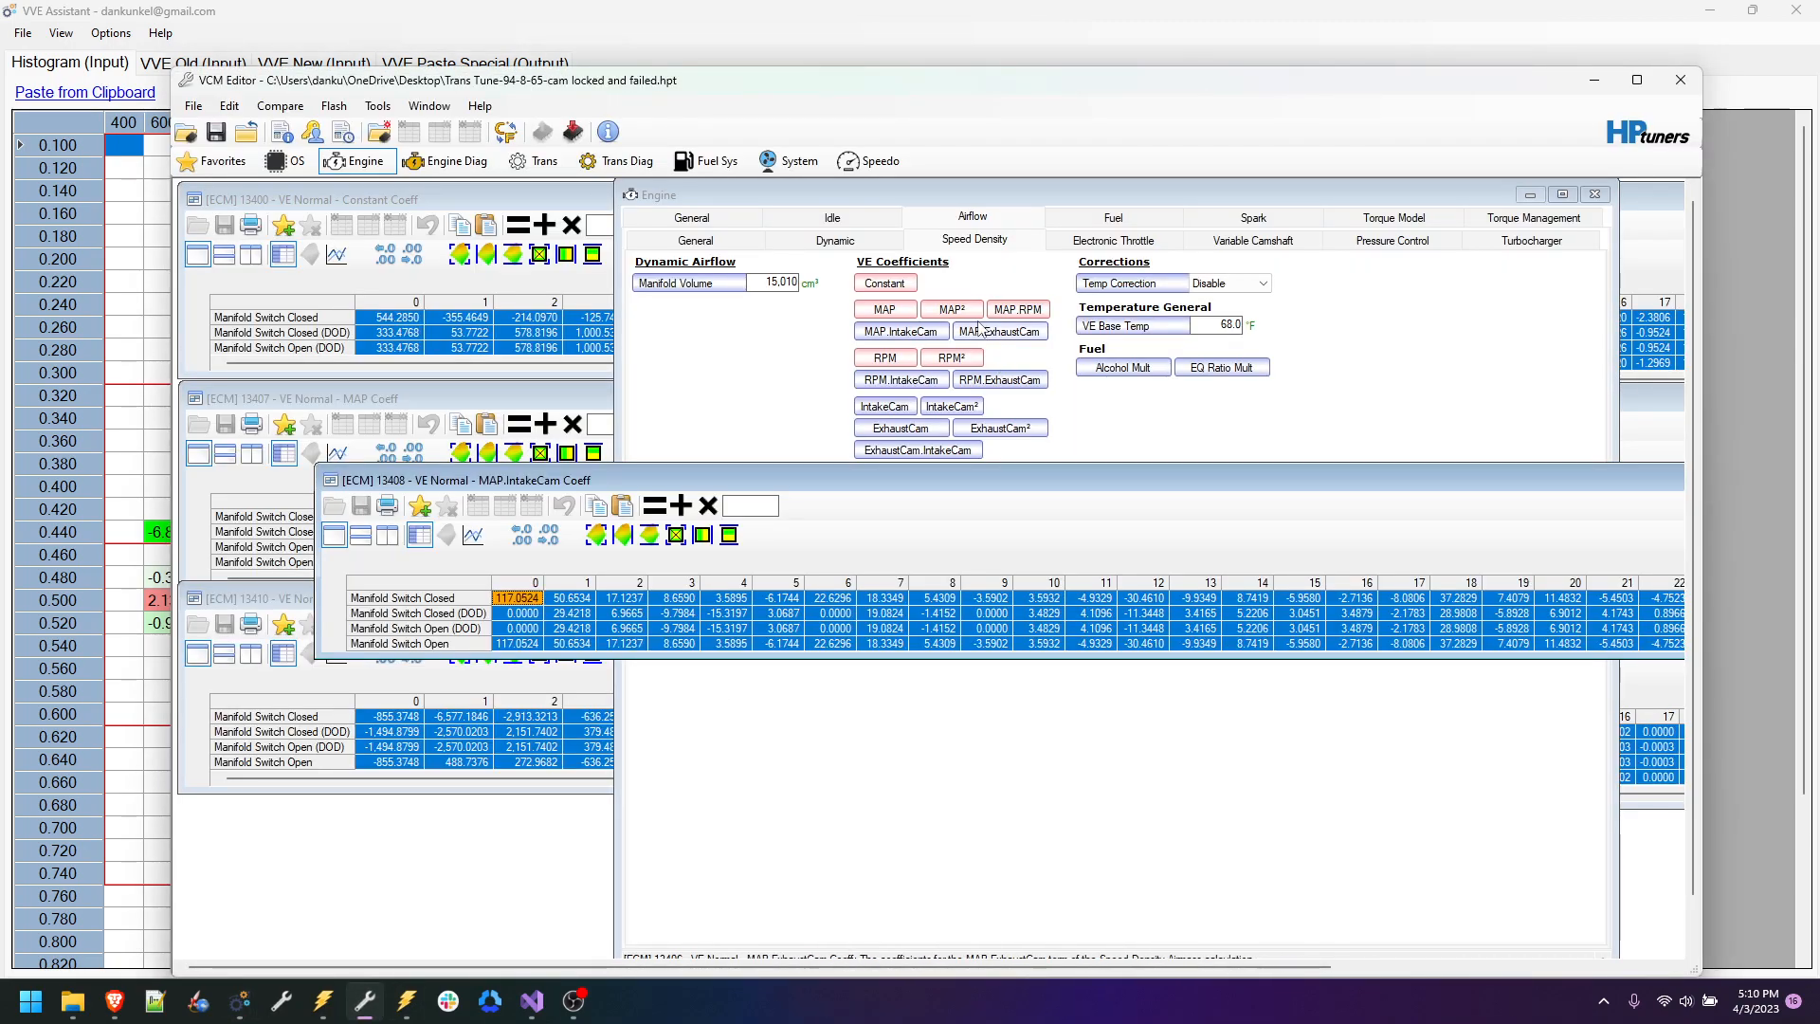
click(1000, 380)
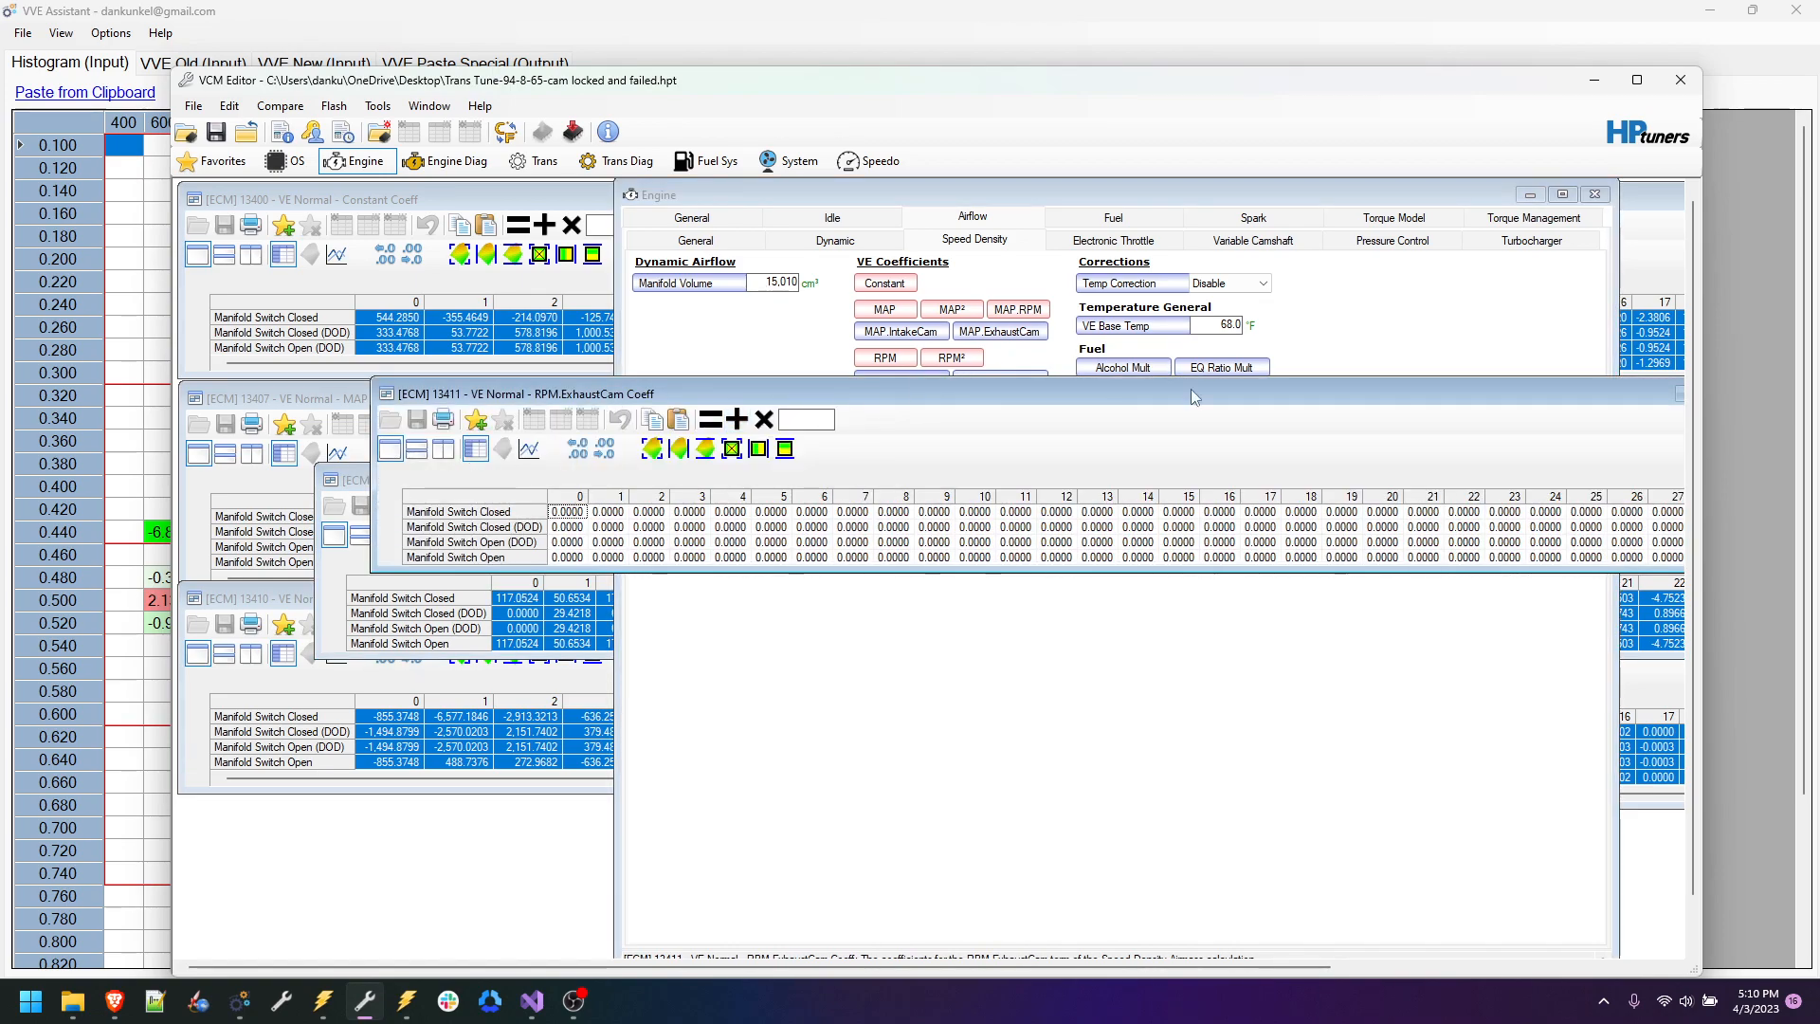
double_click(387, 394)
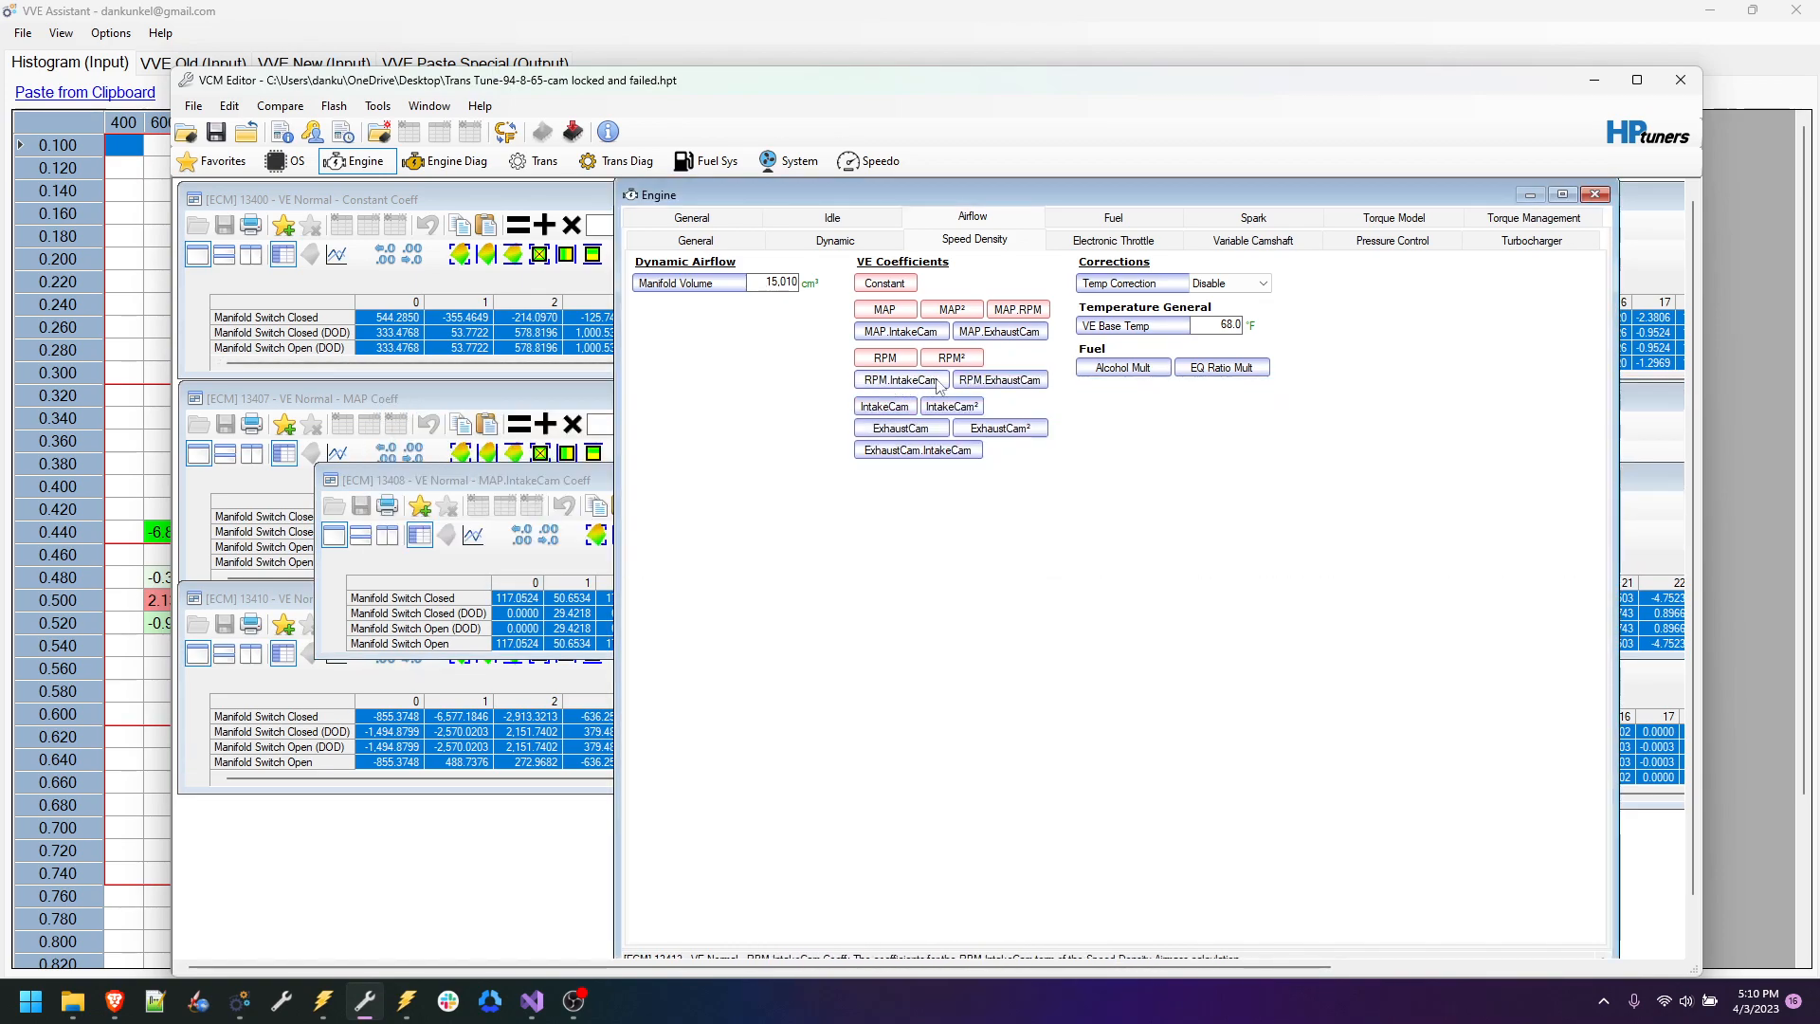
click(901, 380)
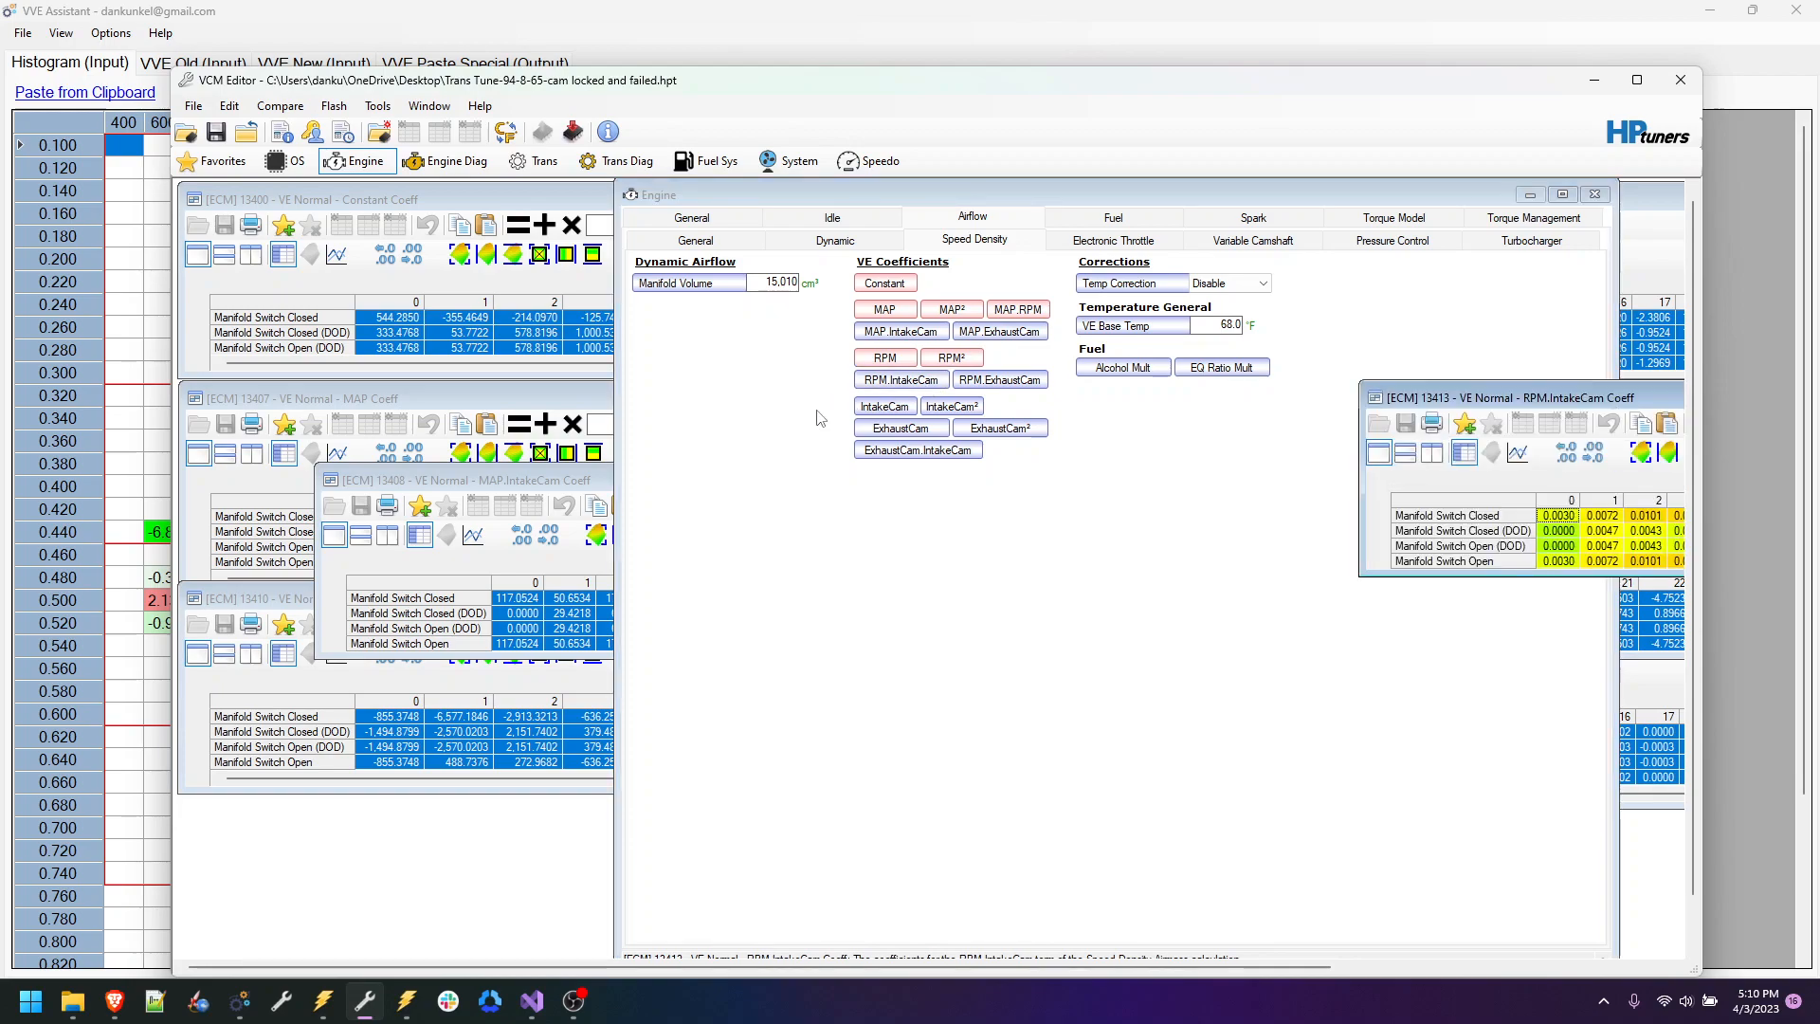
click(1528, 502)
right_click(1591, 546)
click(1658, 580)
click(240, 1001)
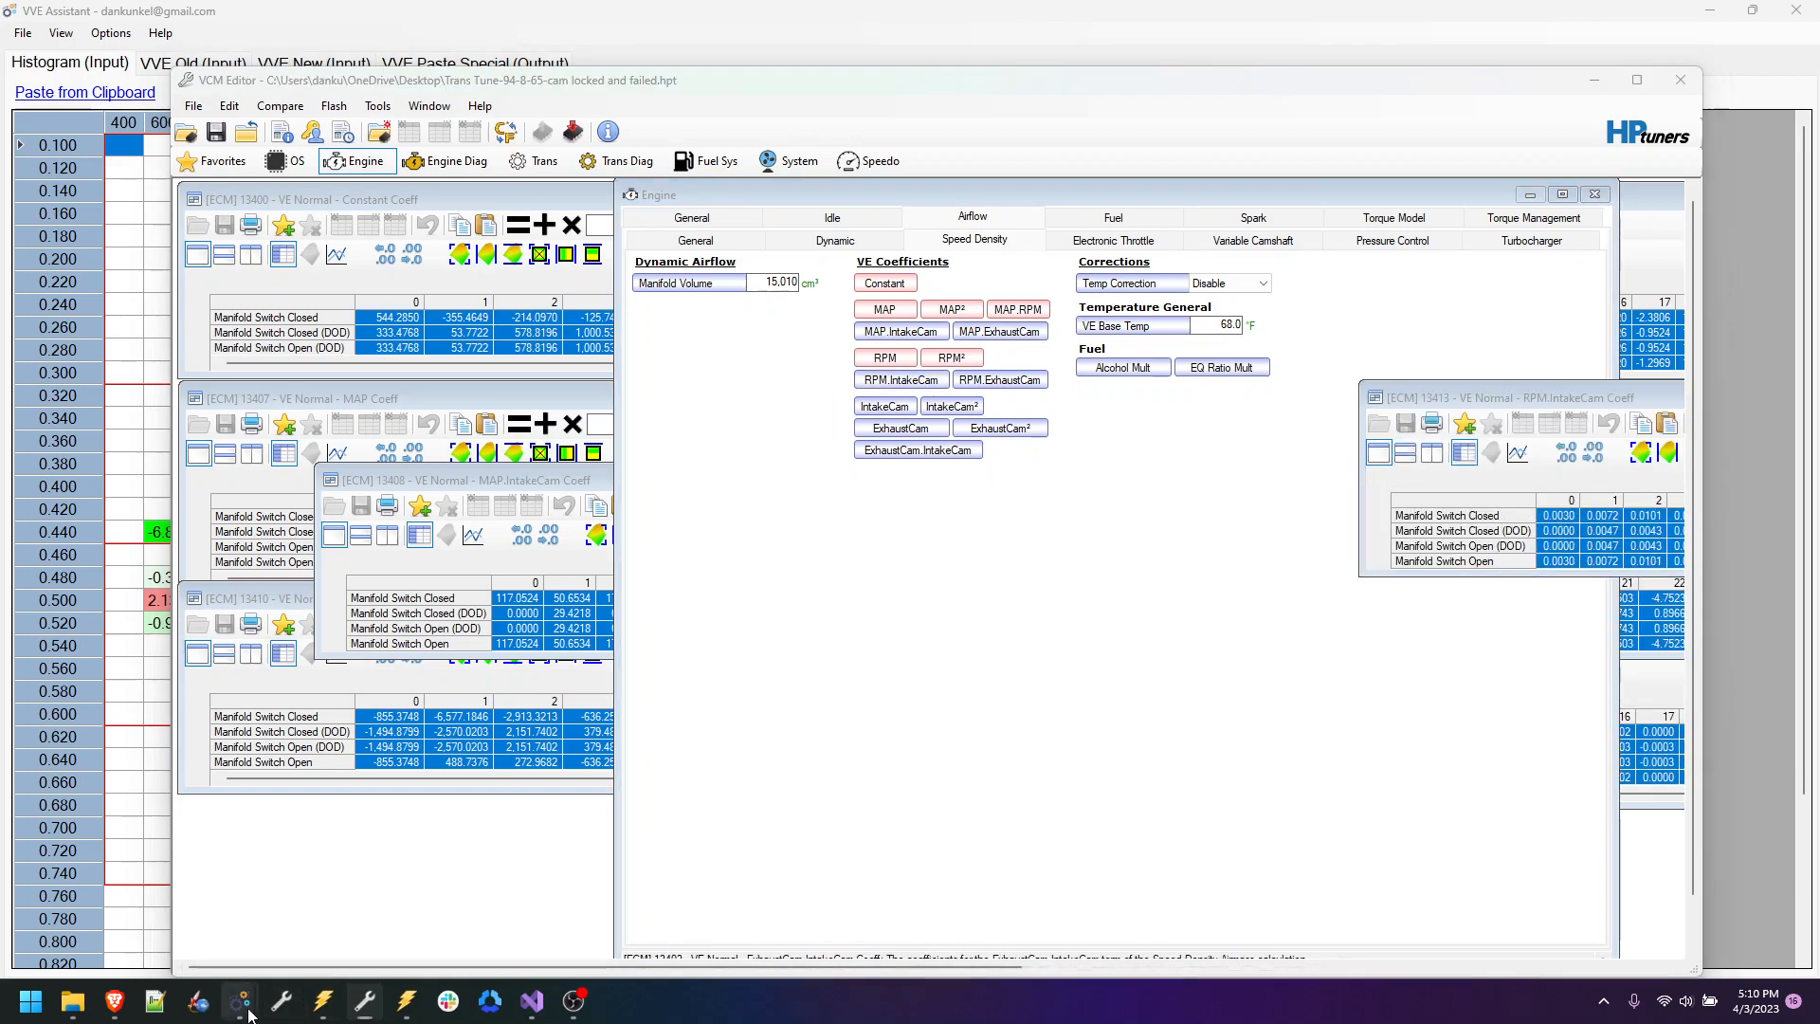
click(366, 944)
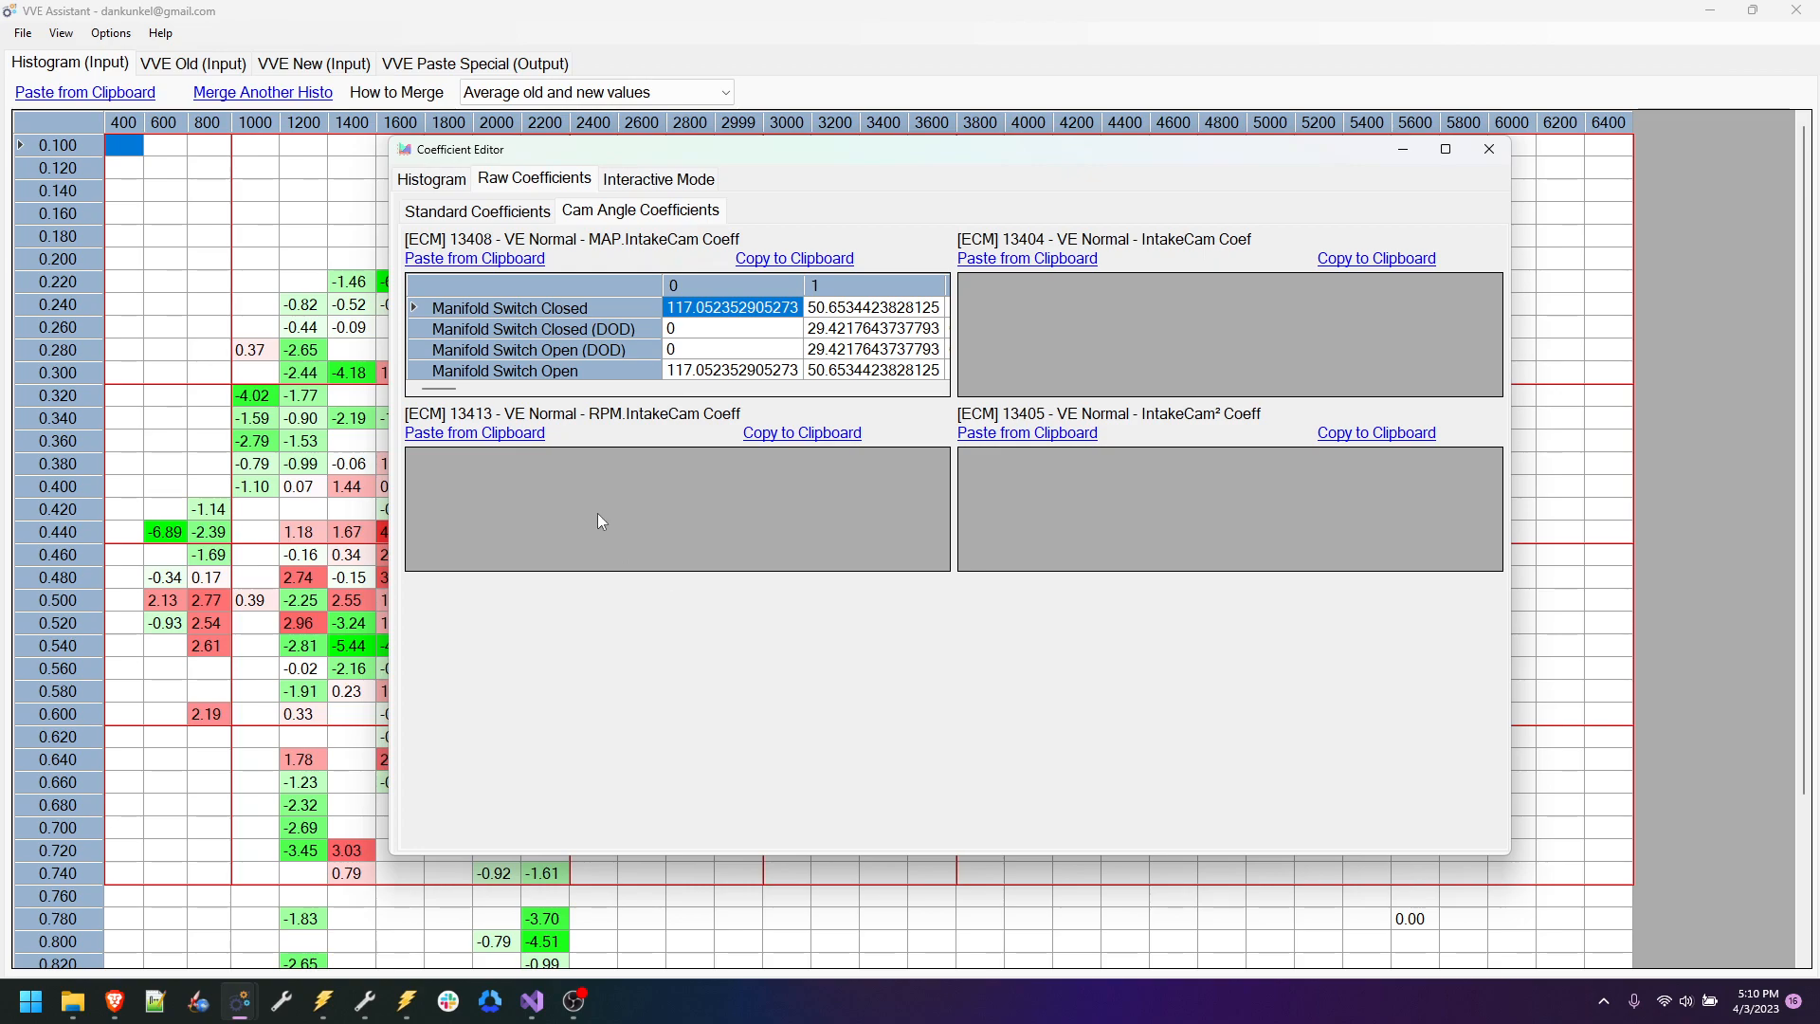
click(521, 438)
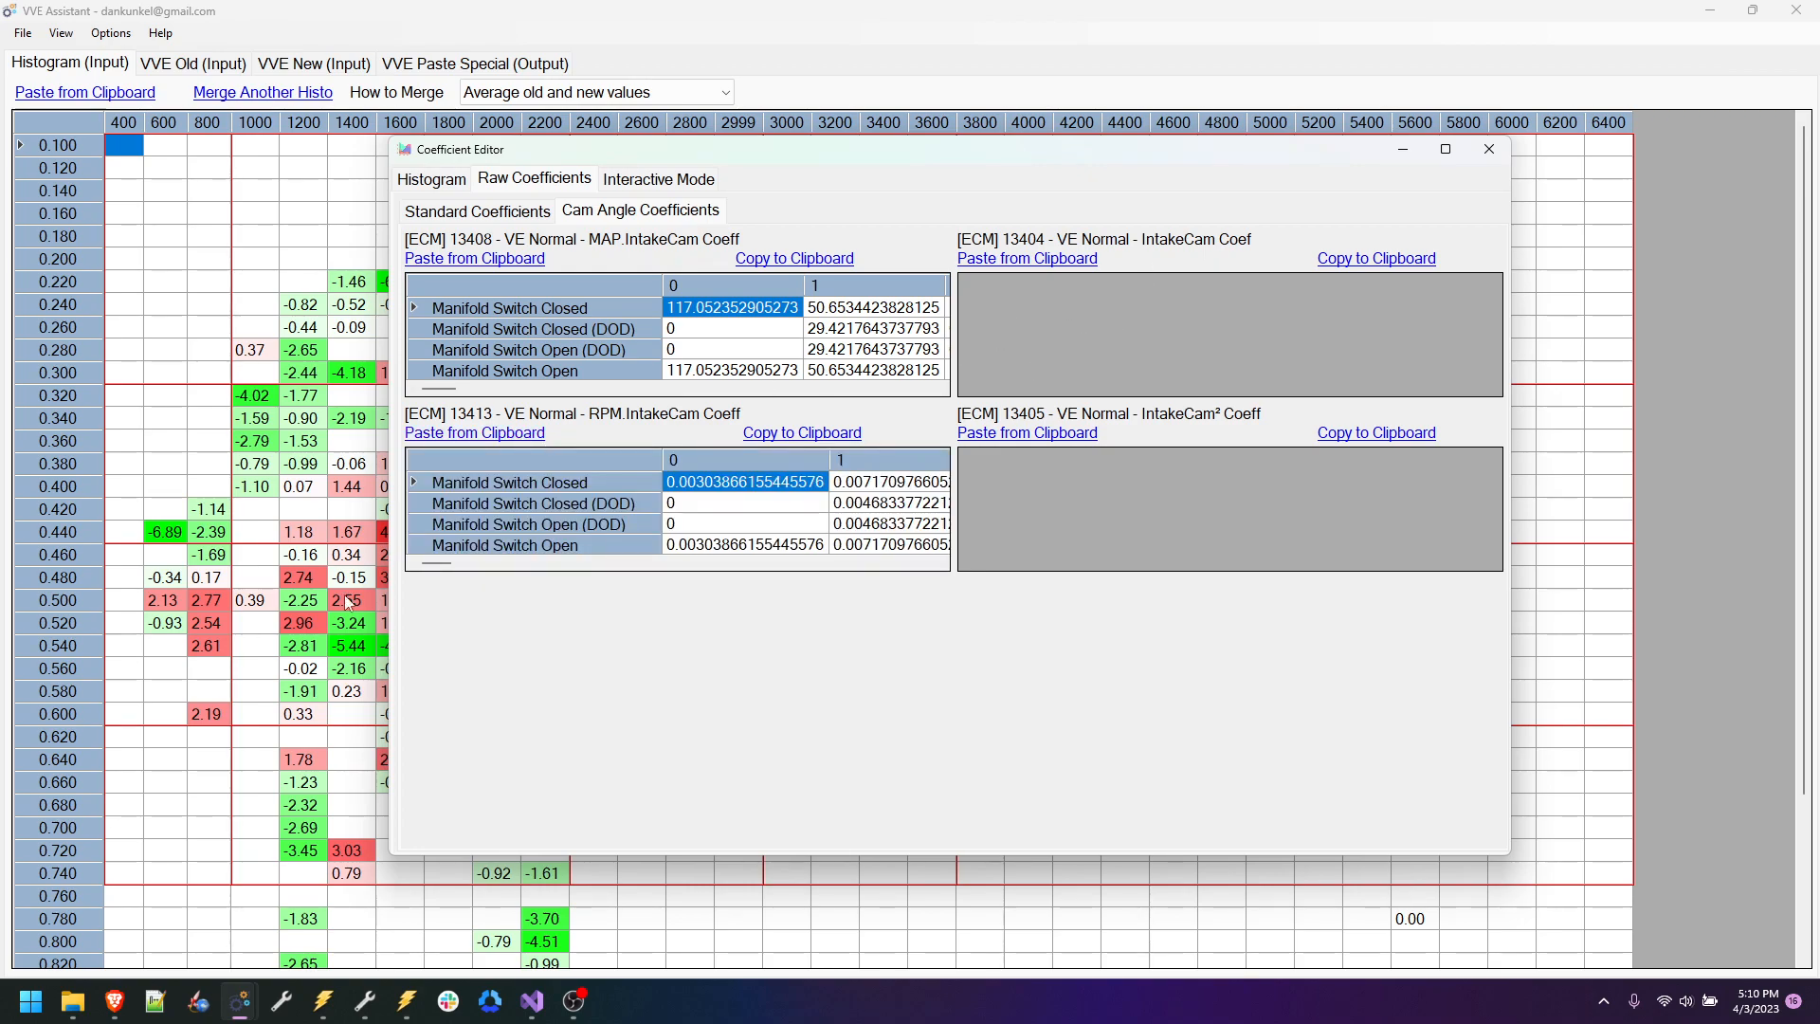
Step: Copy the IntakeCam VE coefficients with axis from VCM Editor and paste them into the Coefficient Editor's 13404 IntakeCam Coef table
click(408, 1000)
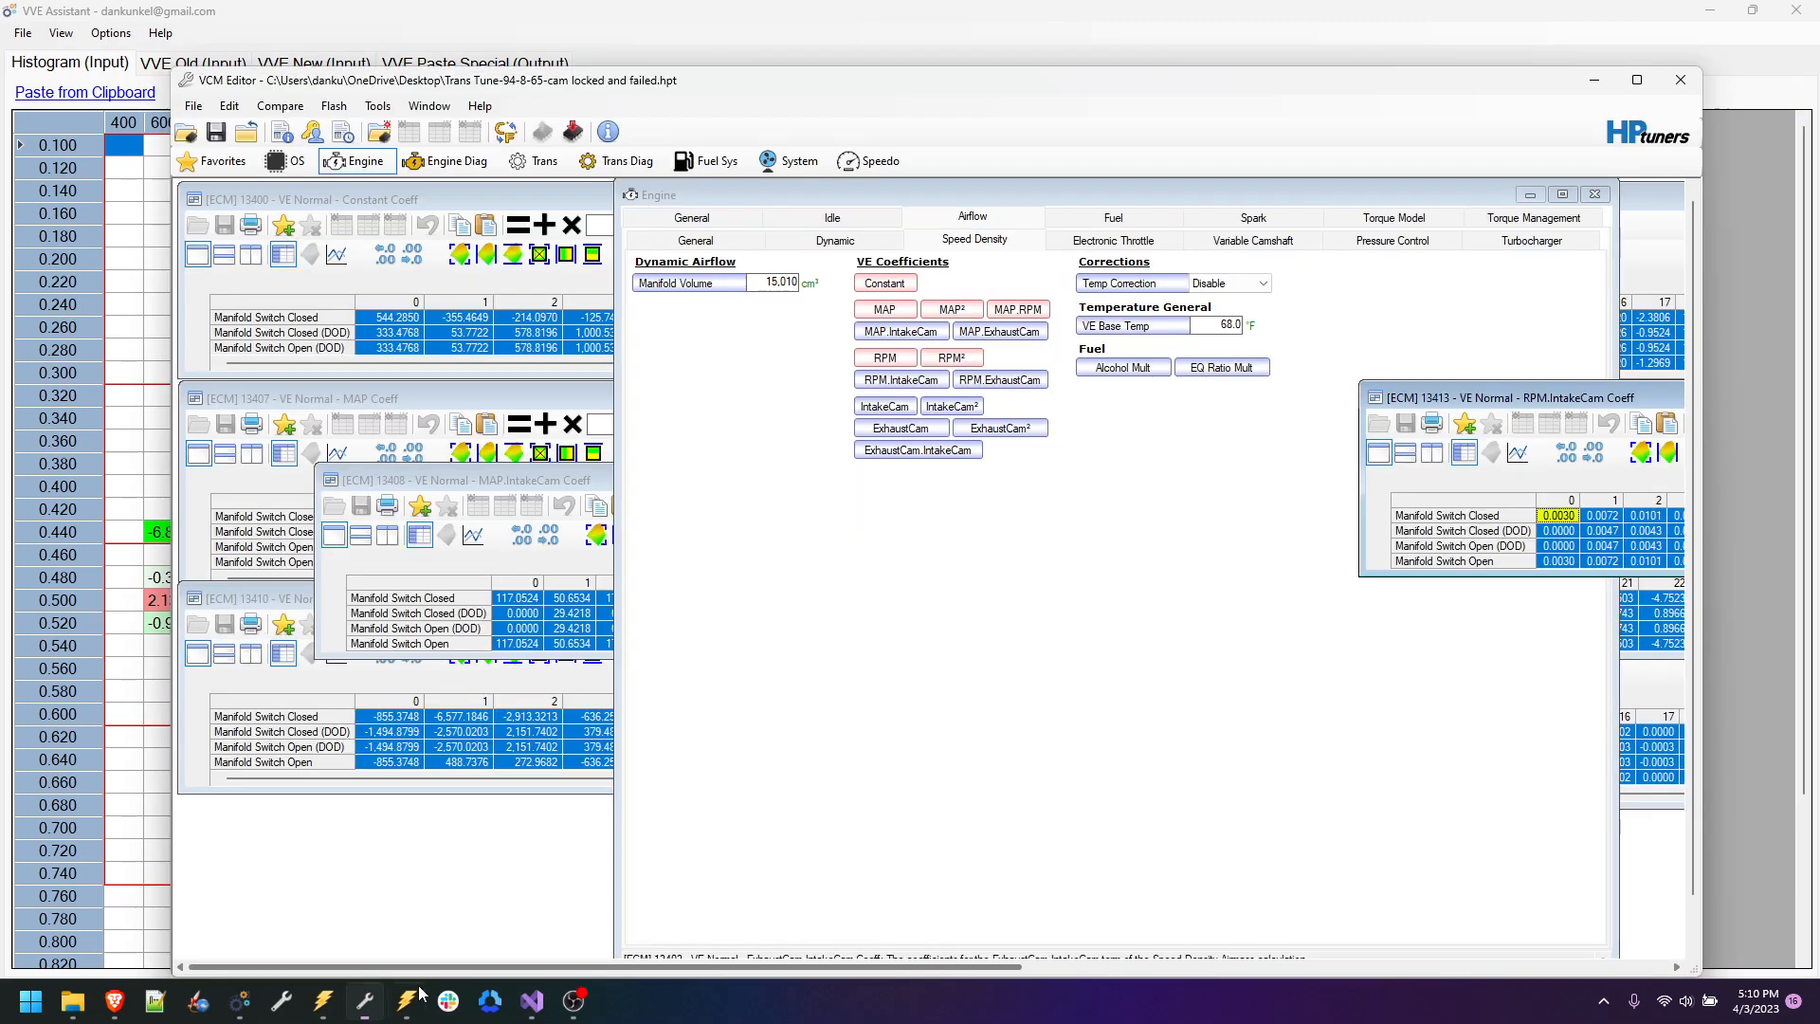
click(902, 429)
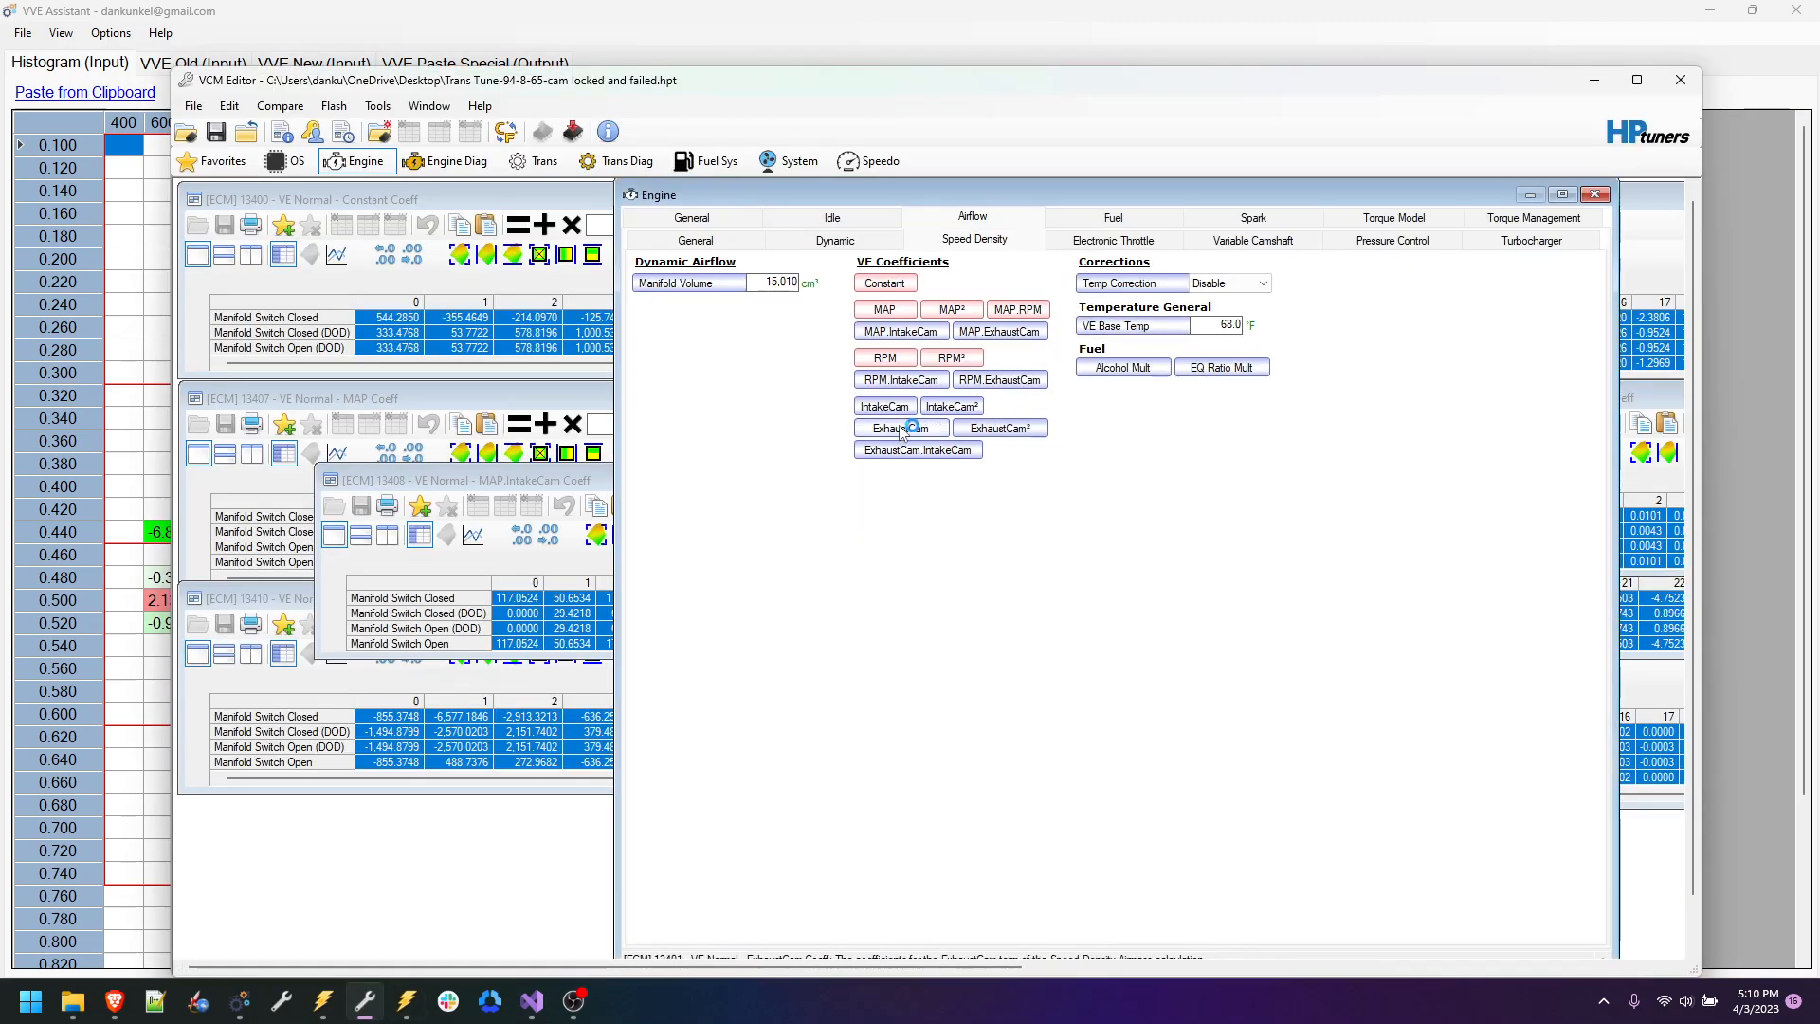
click(884, 406)
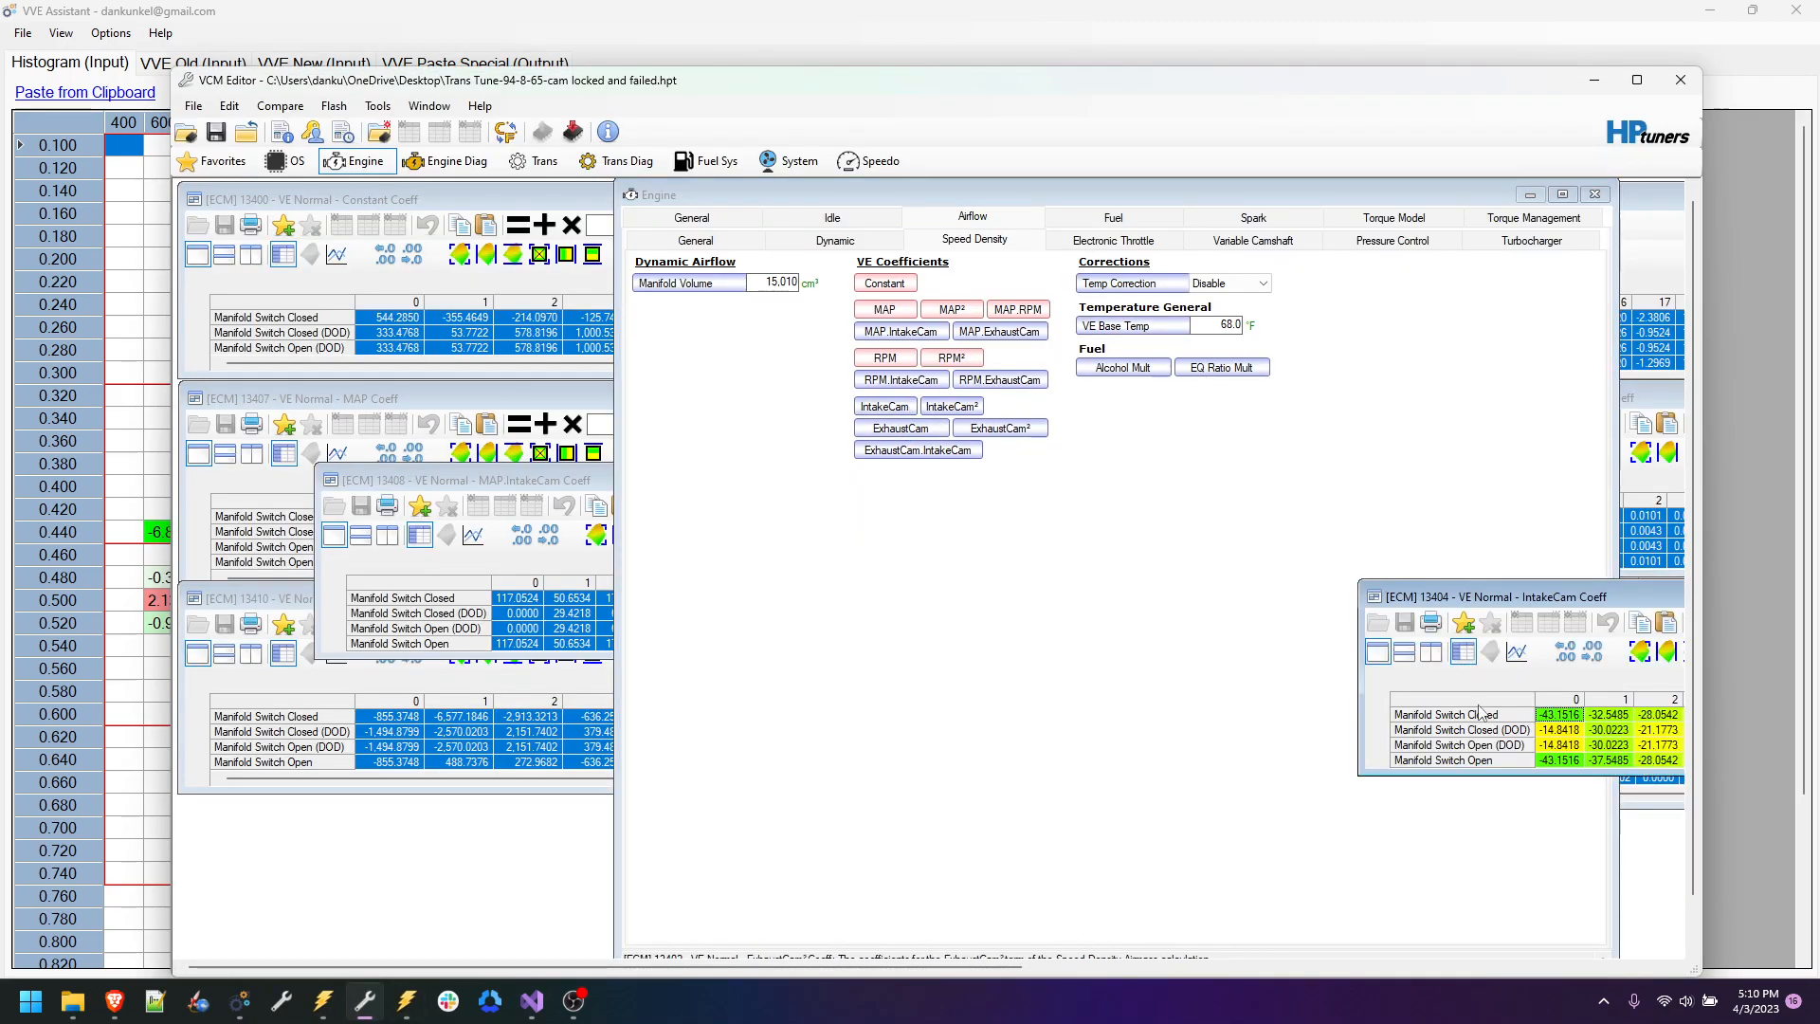
click(1479, 701)
right_click(1584, 727)
click(1620, 755)
click(292, 999)
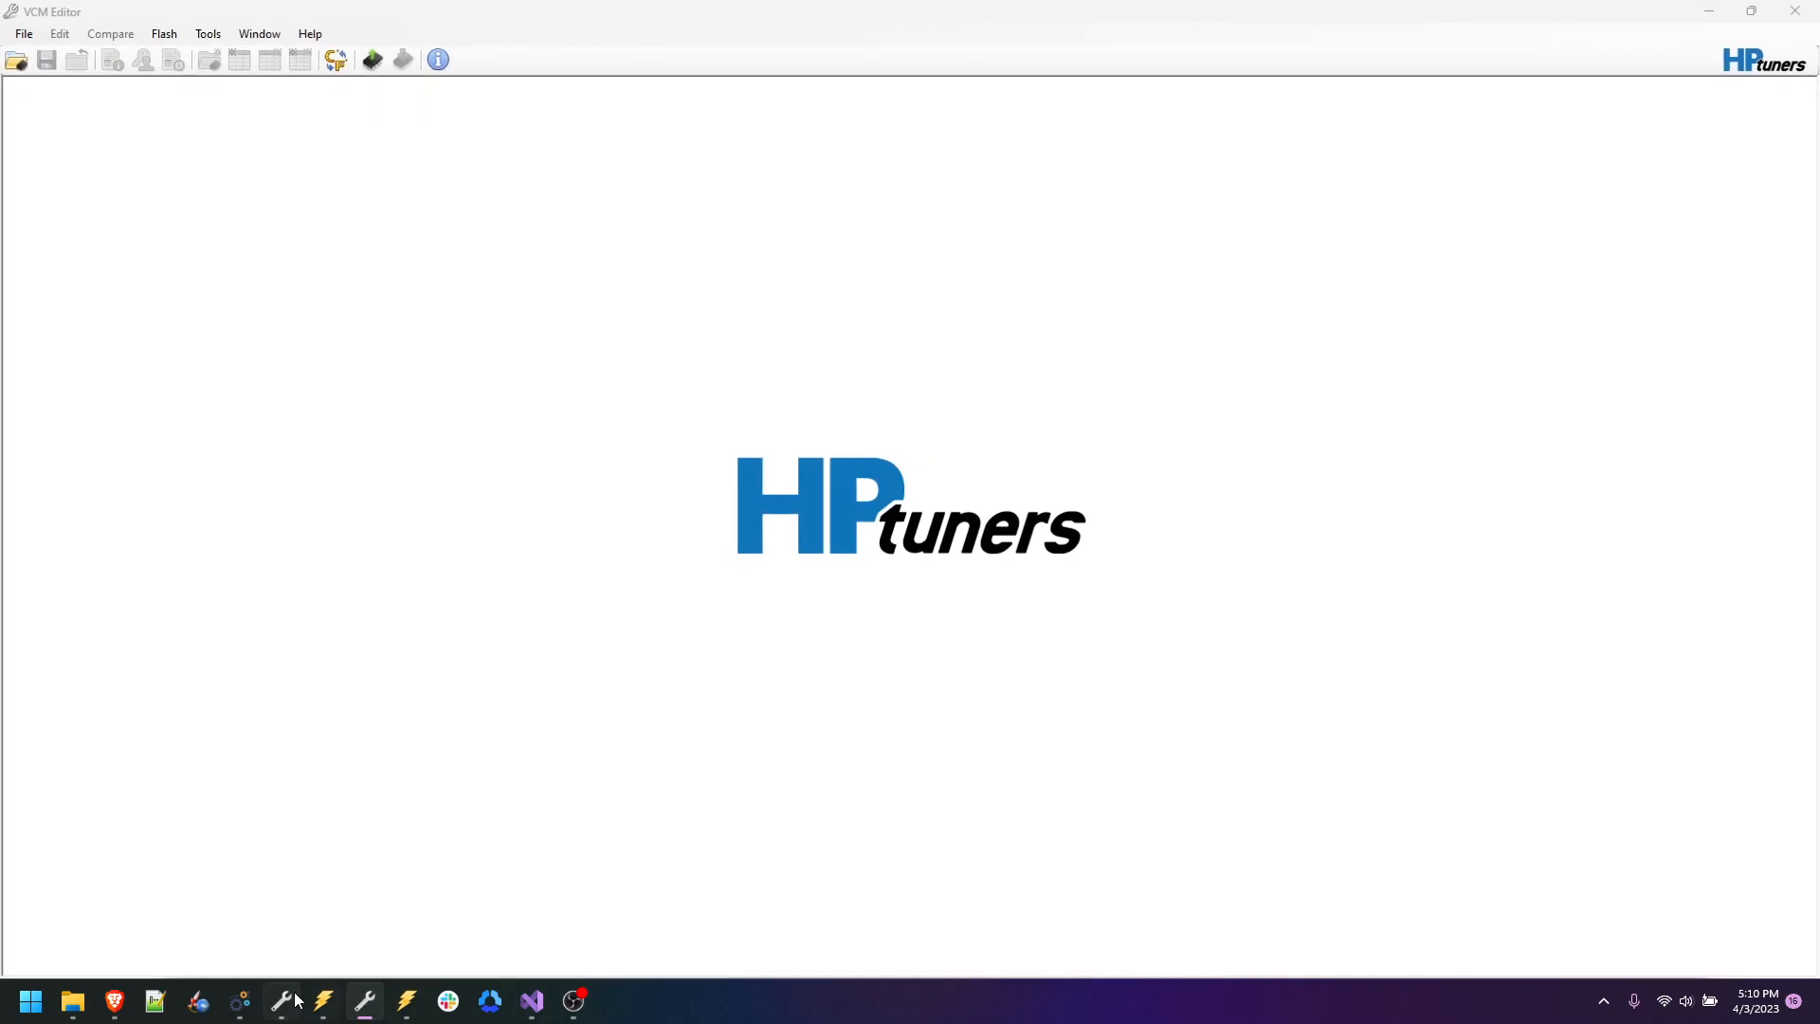
click(282, 1001)
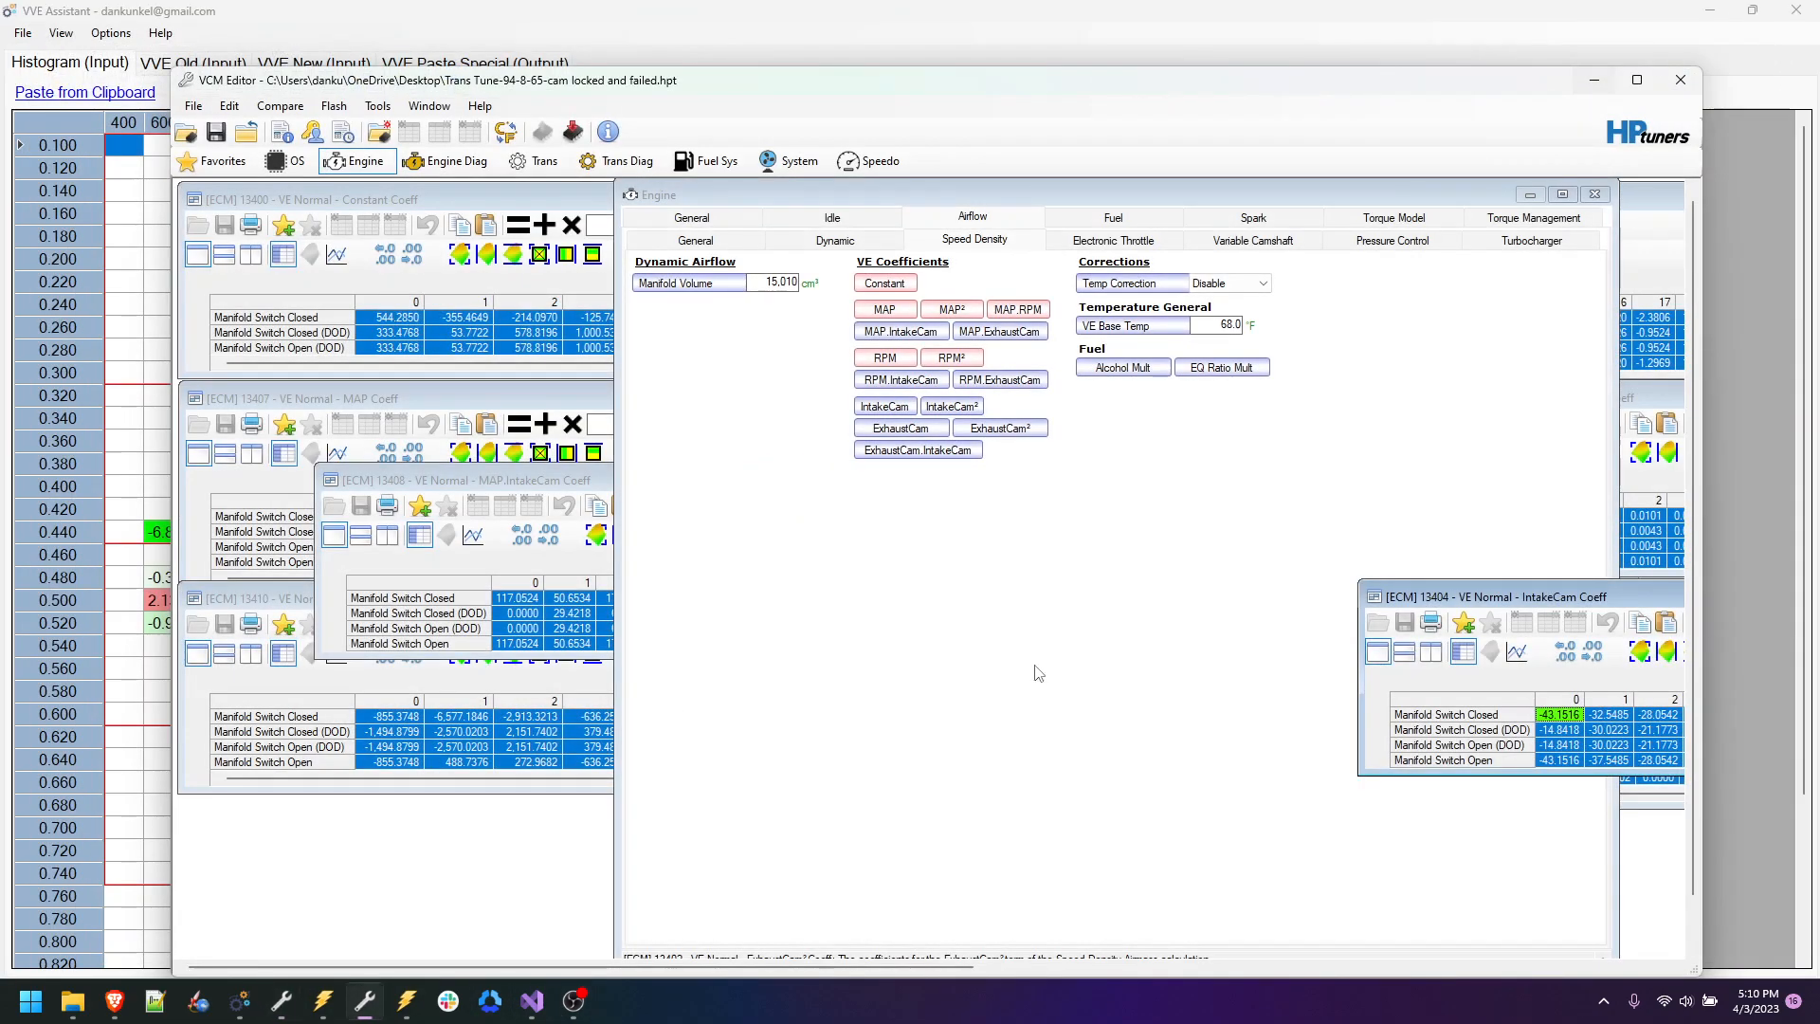
click(384, 912)
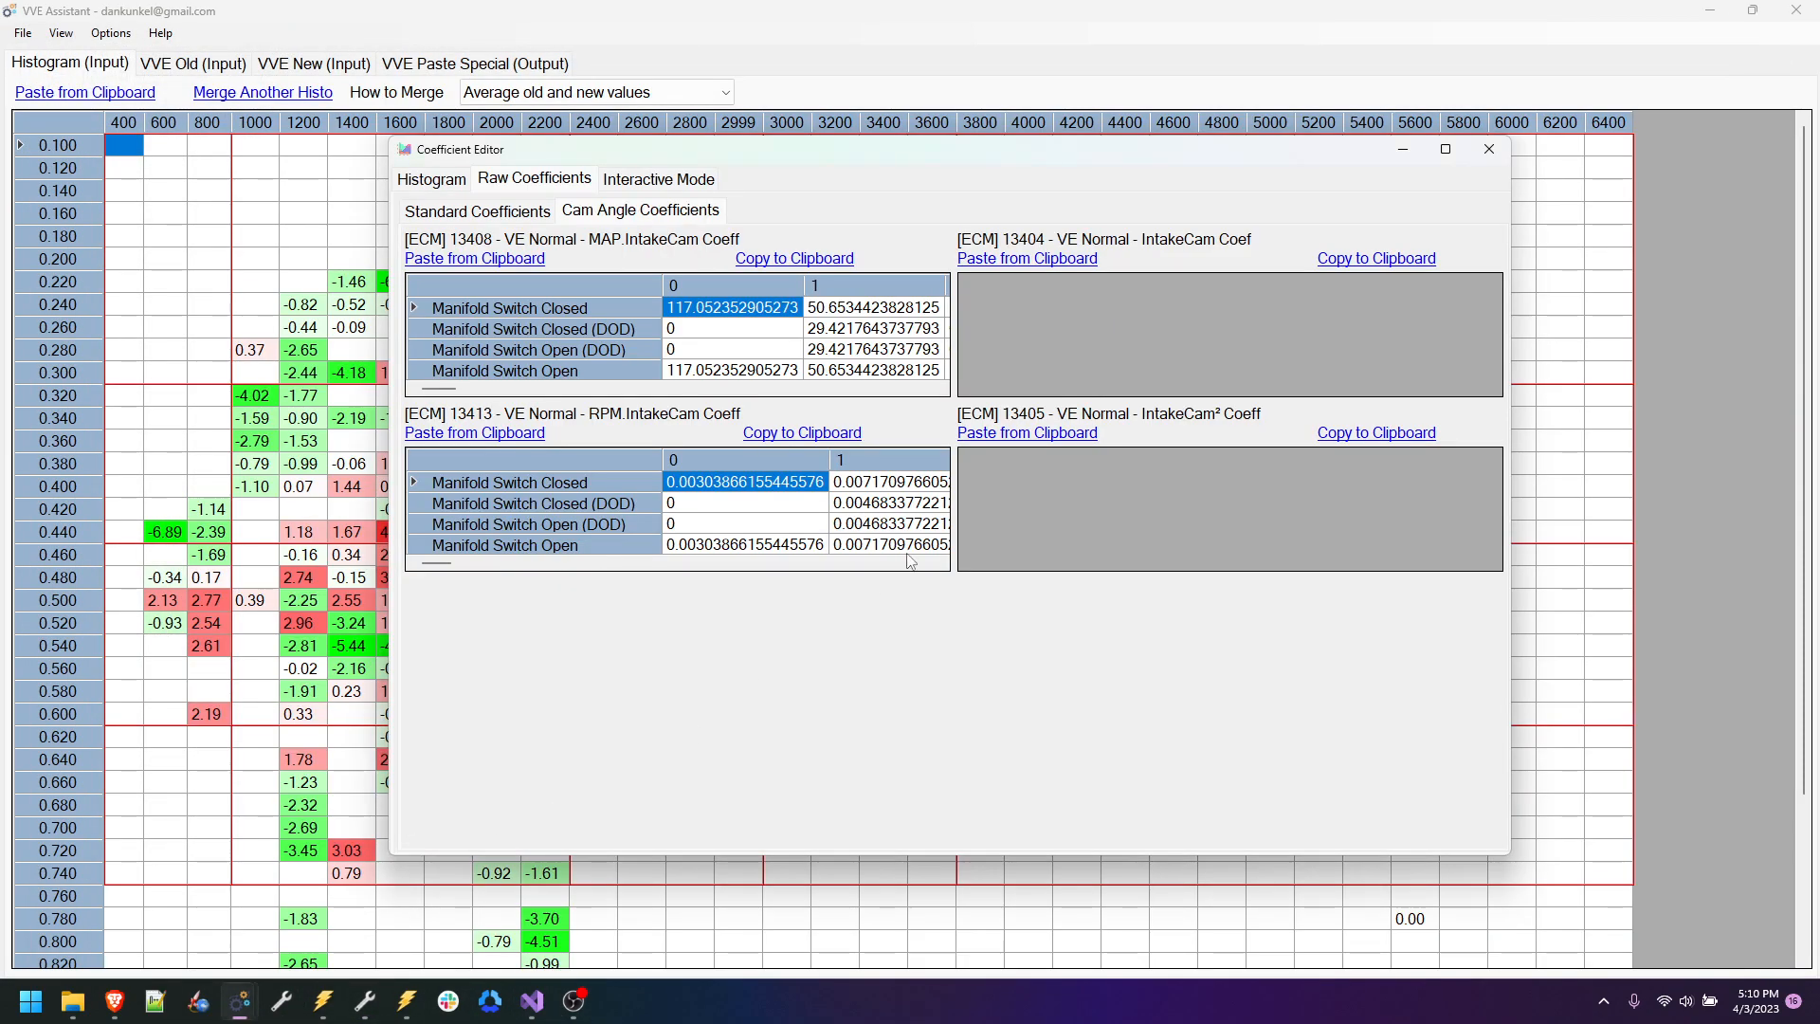
click(1029, 260)
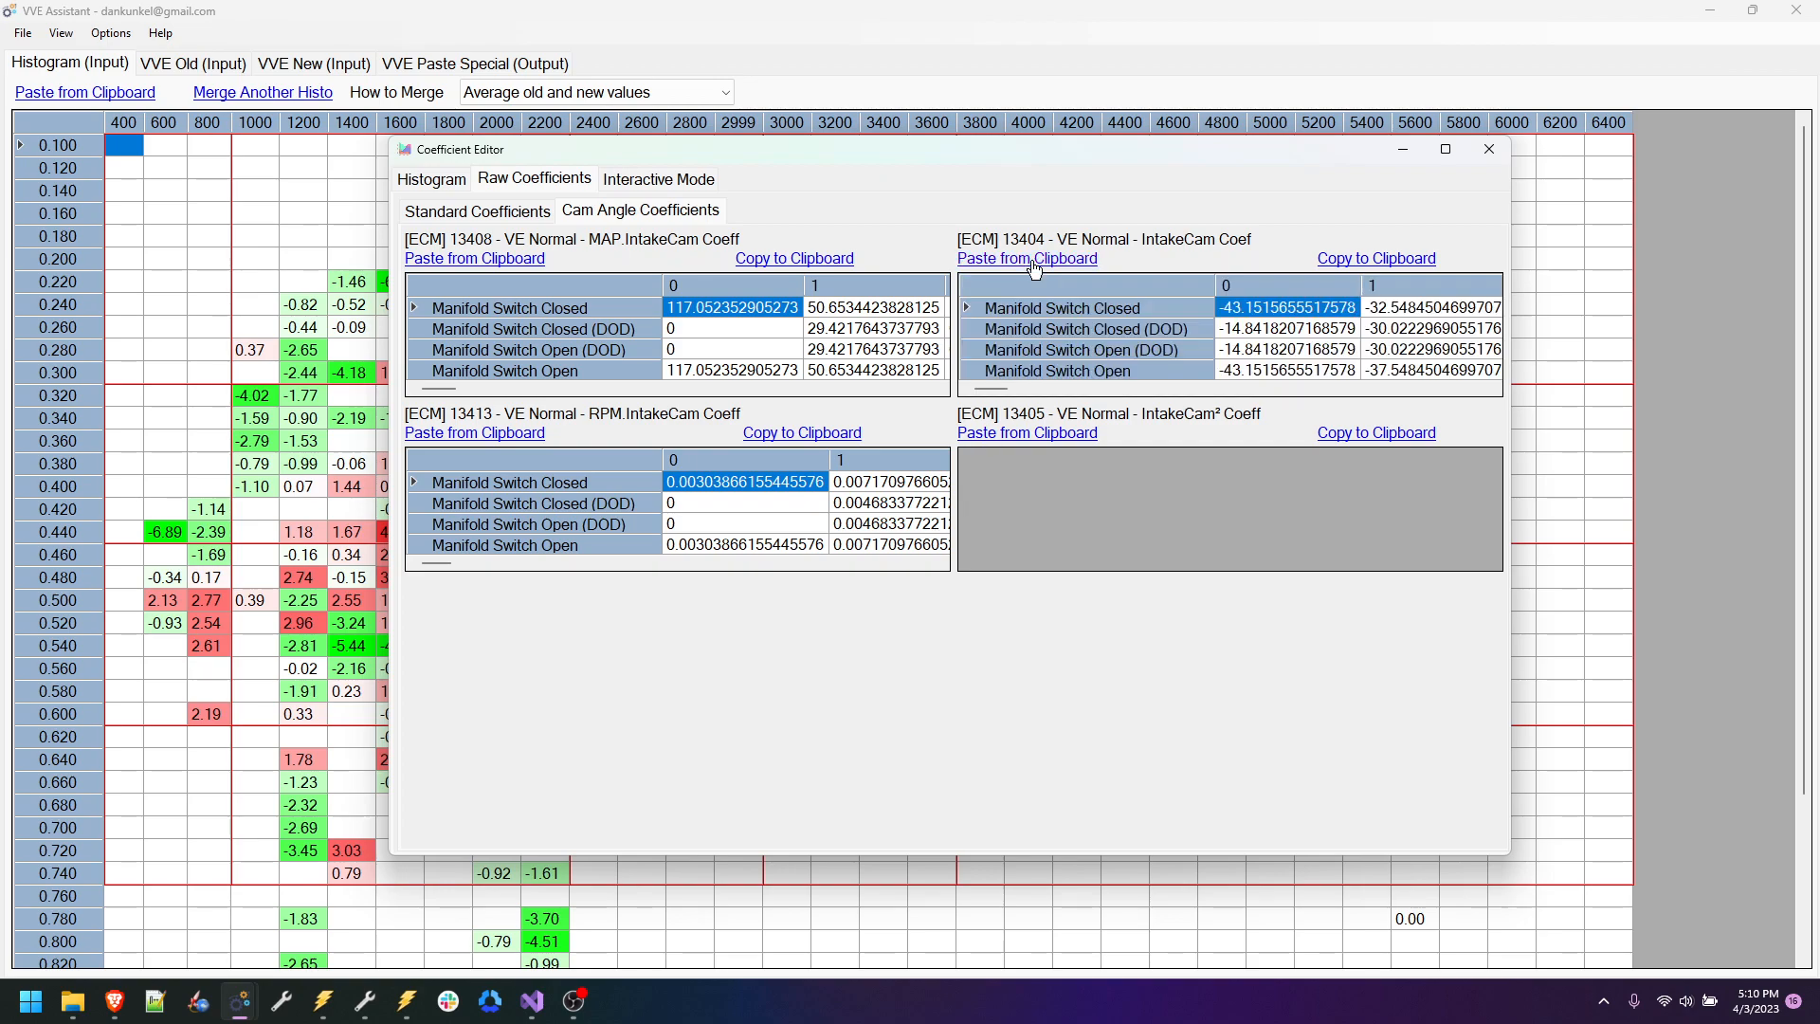
Step: Copy the IntakeCam² VE coefficients with axis from VCM Editor and paste them into the Coefficient Editor's 13405 IntakeCam² Coeff table
click(368, 1014)
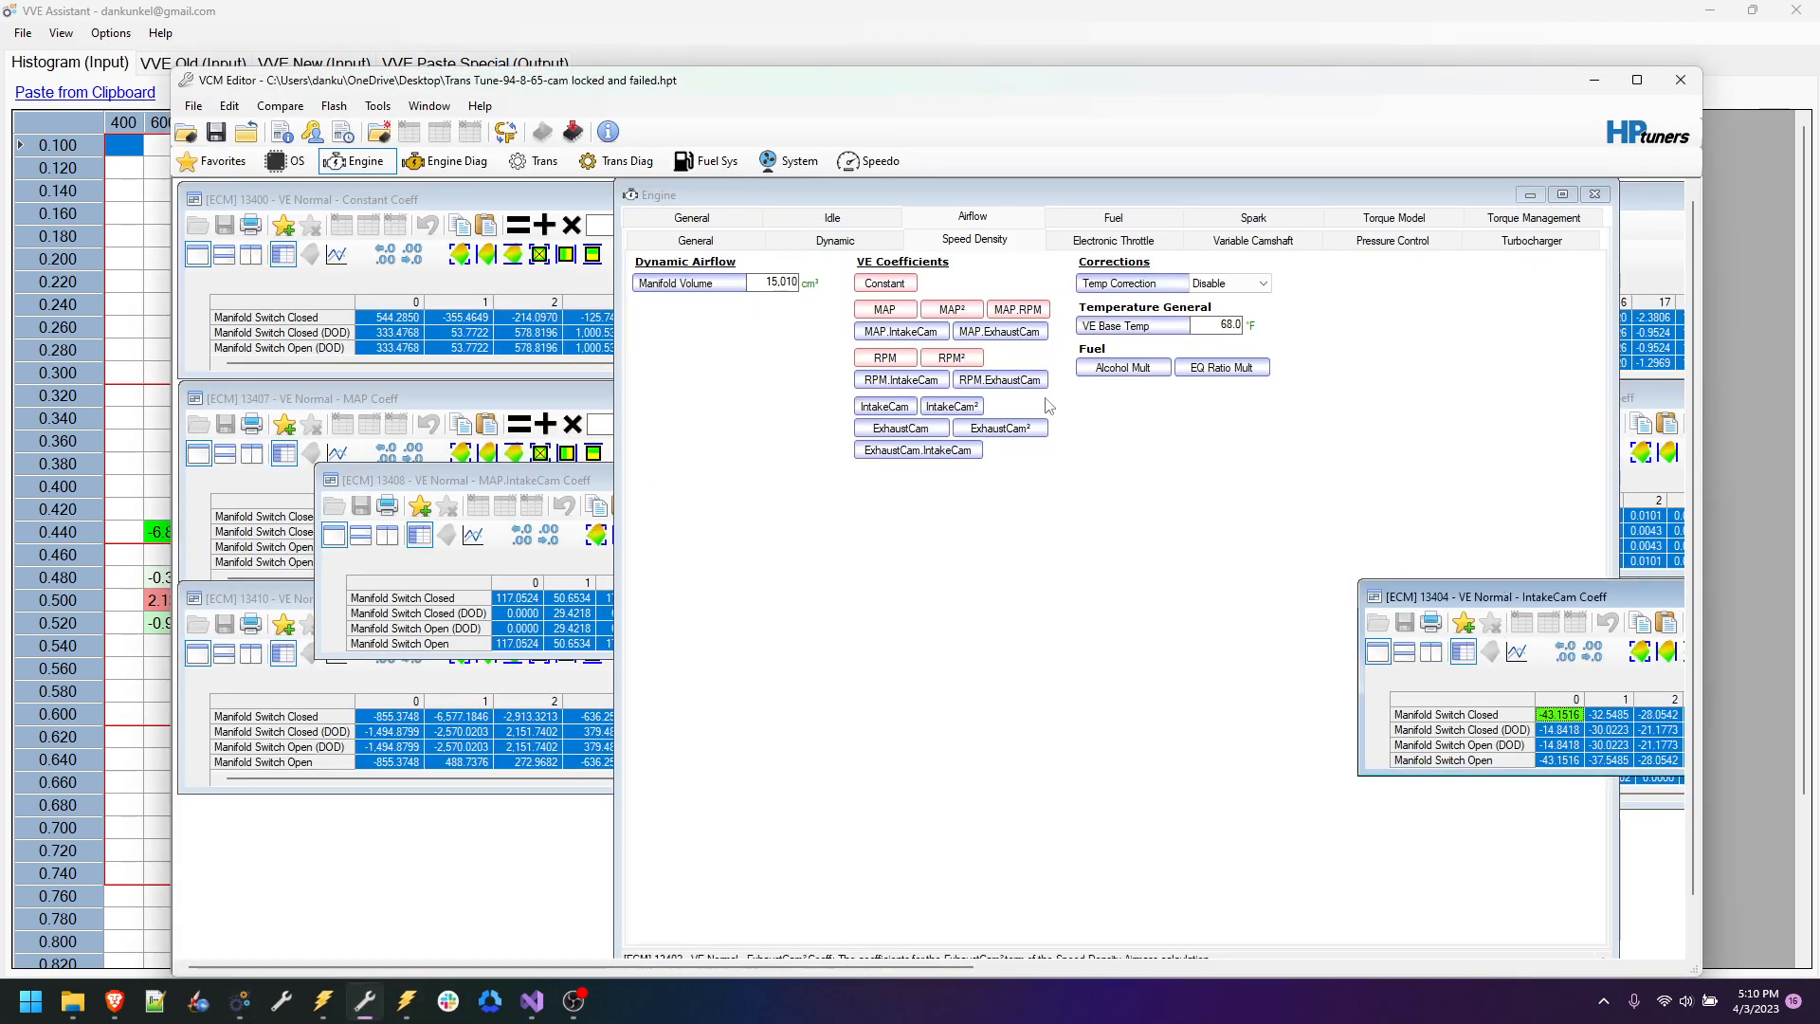
click(952, 406)
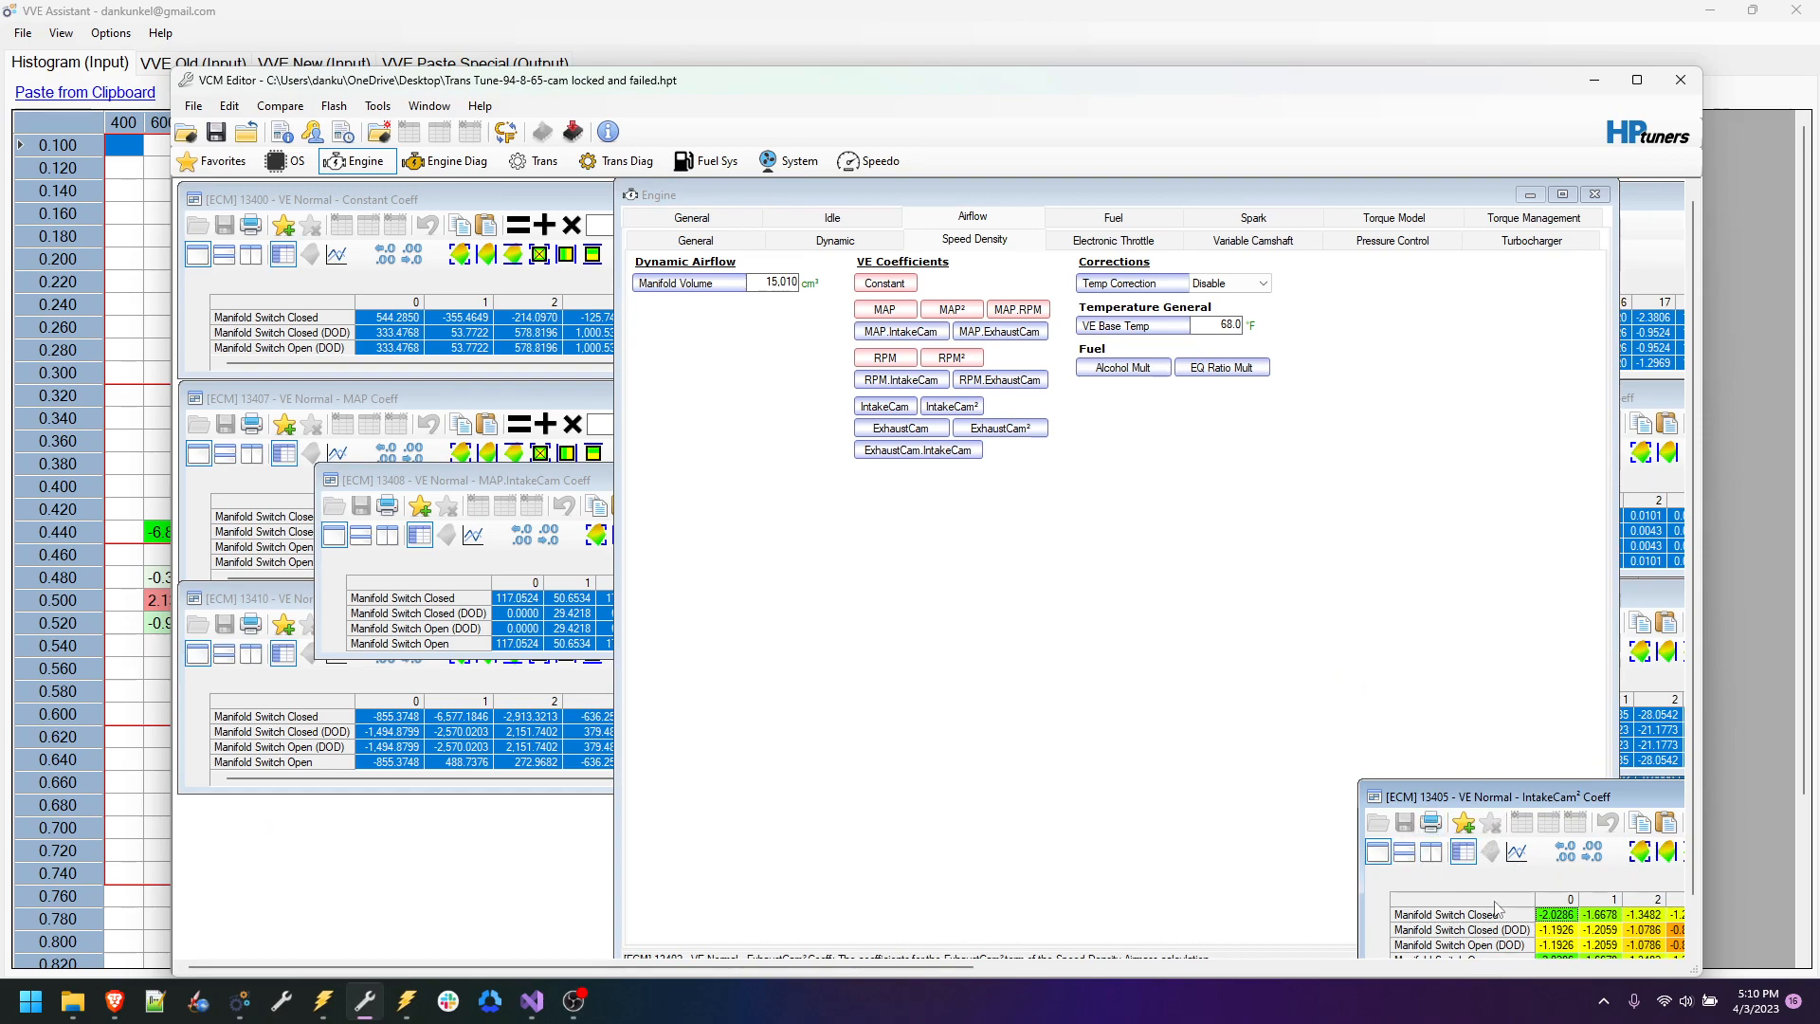
drag(1554, 914, 1612, 948)
right_click(1615, 946)
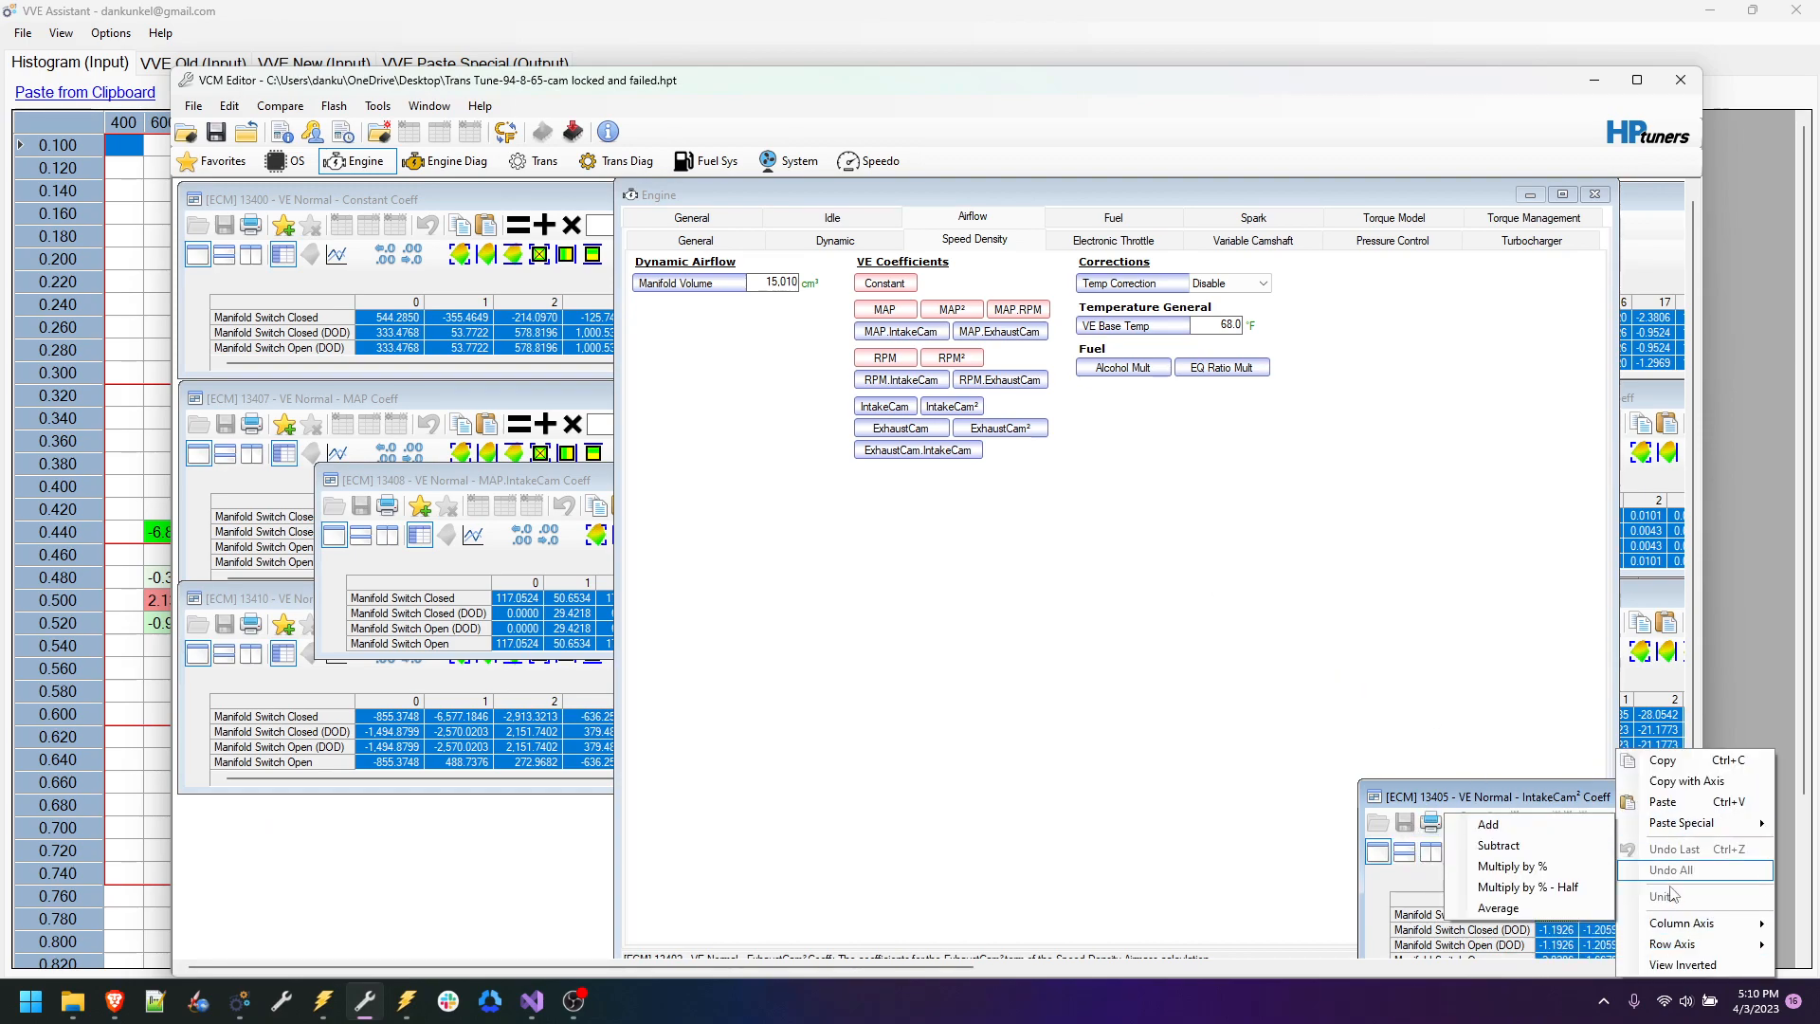
click(686, 907)
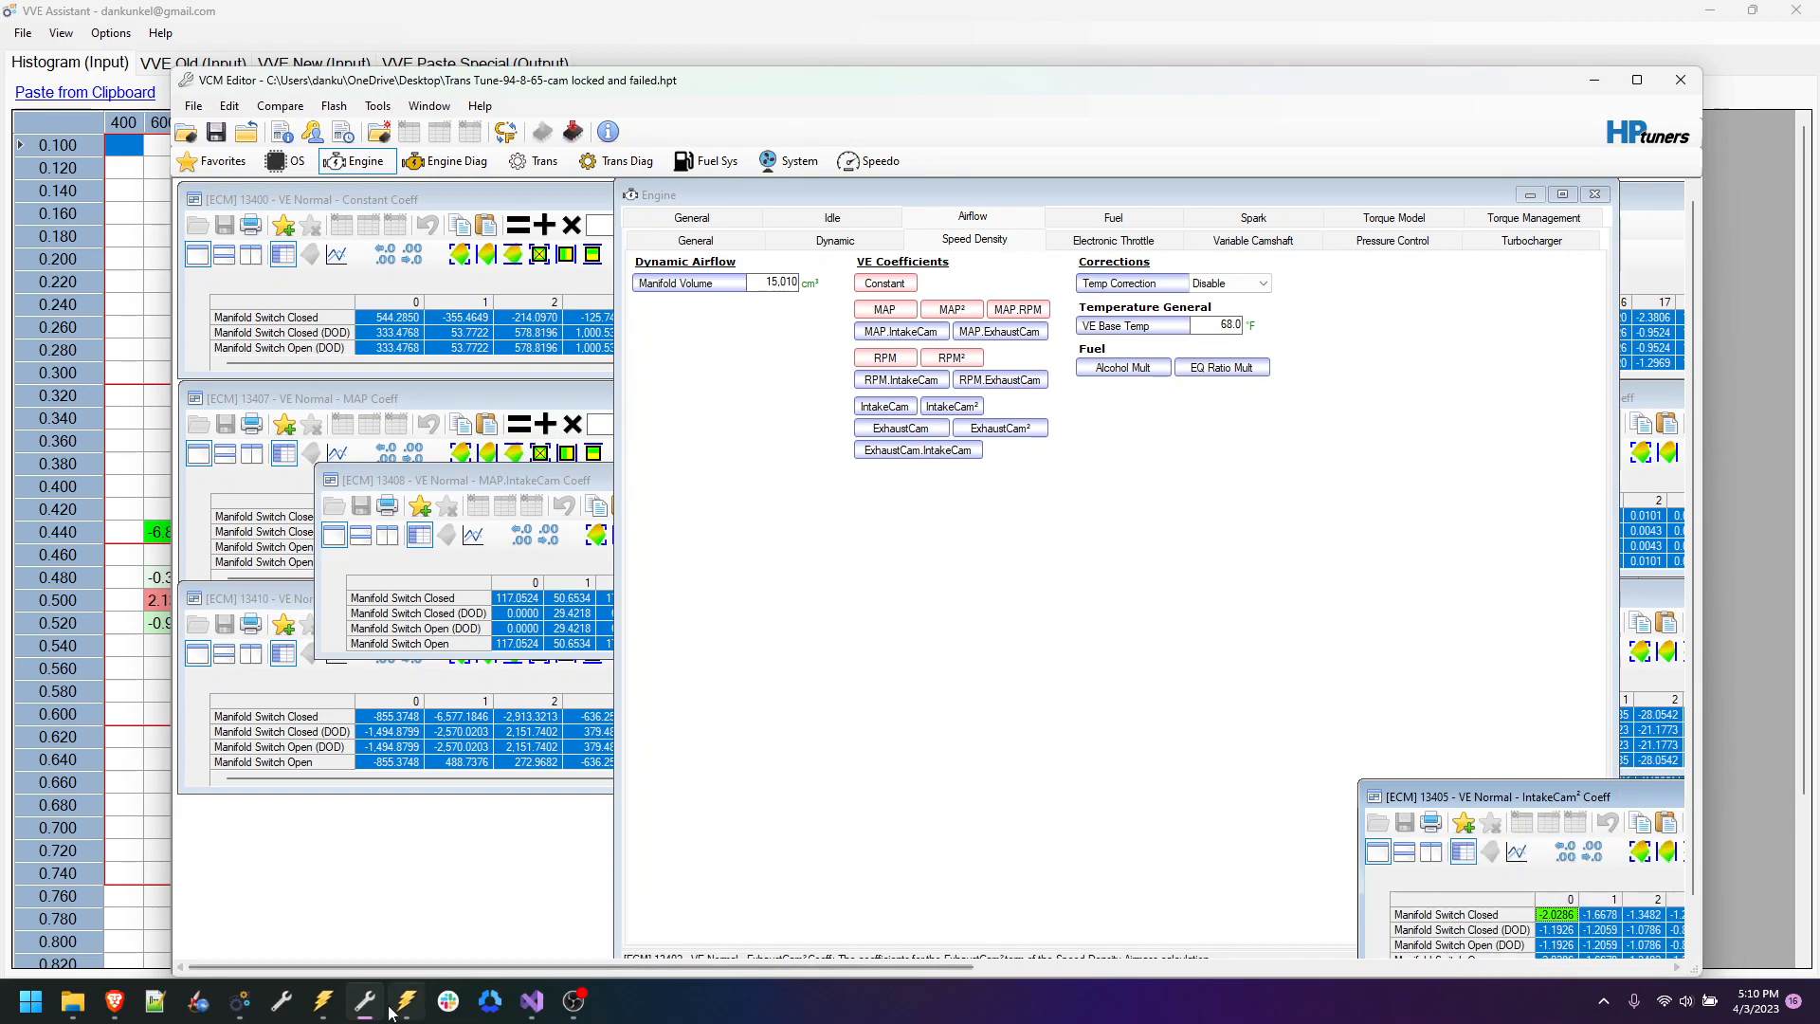
mouse_move(248, 1011)
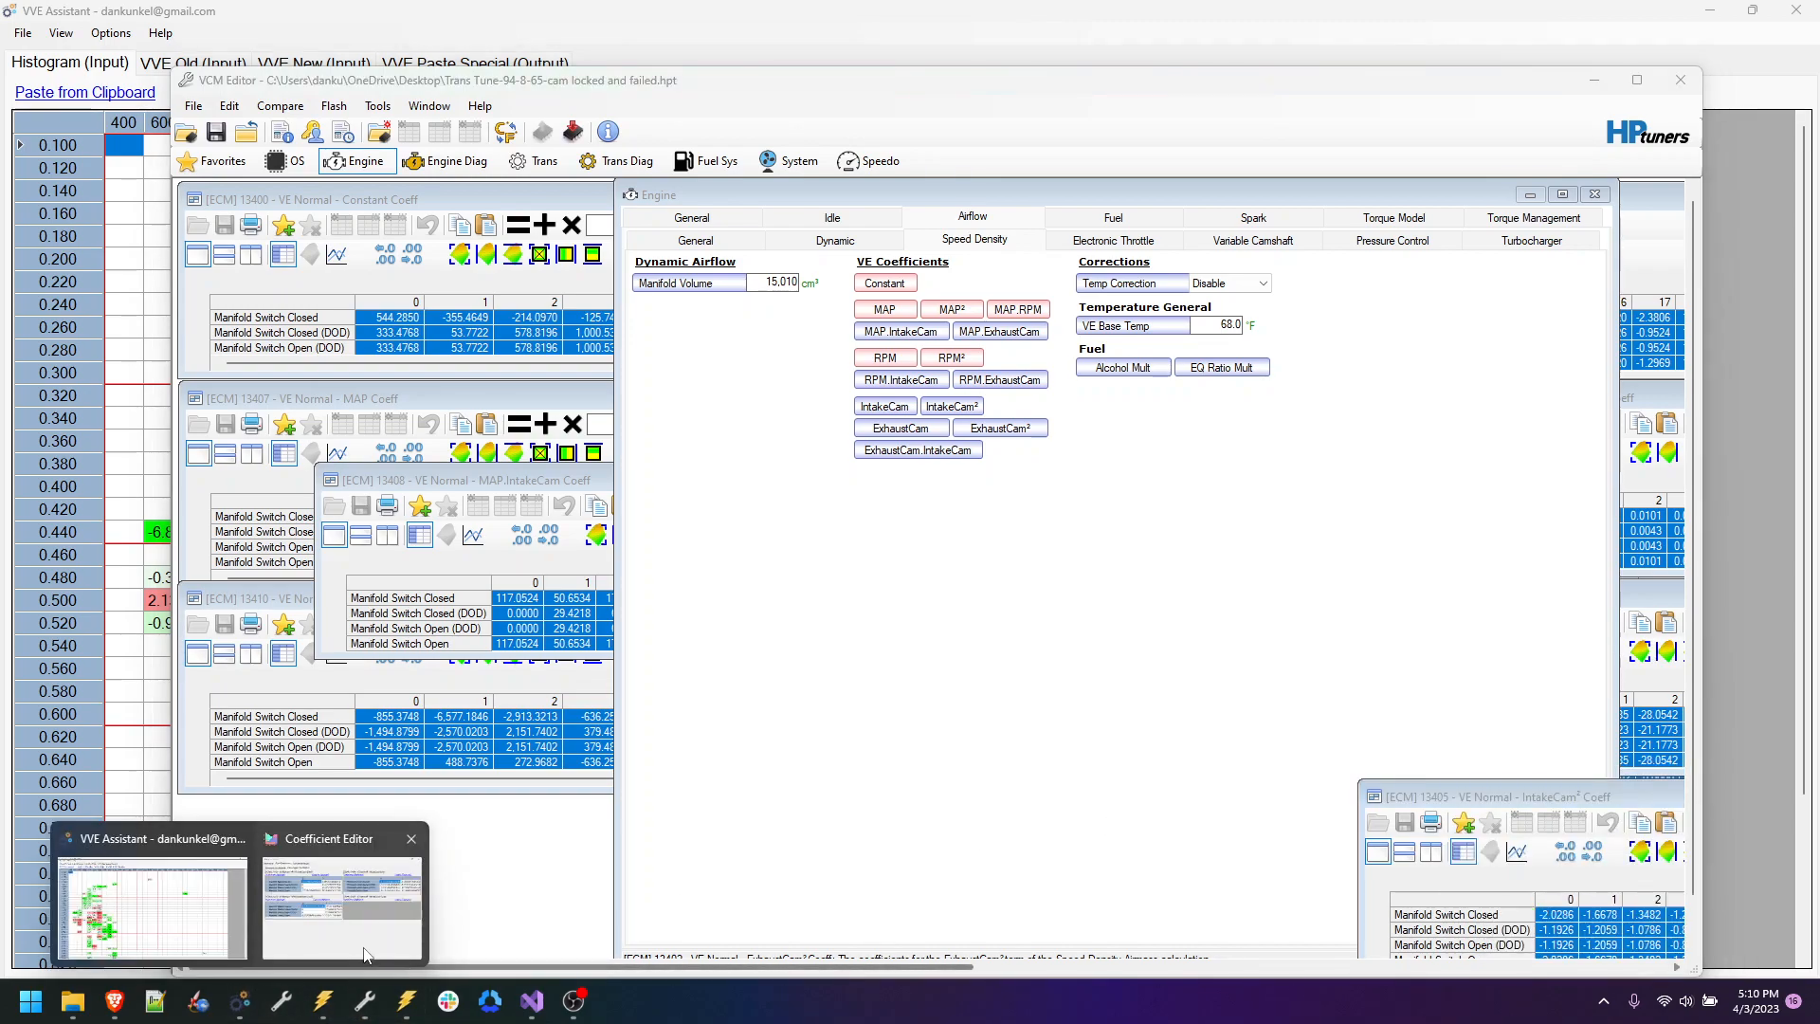
click(351, 911)
click(1062, 433)
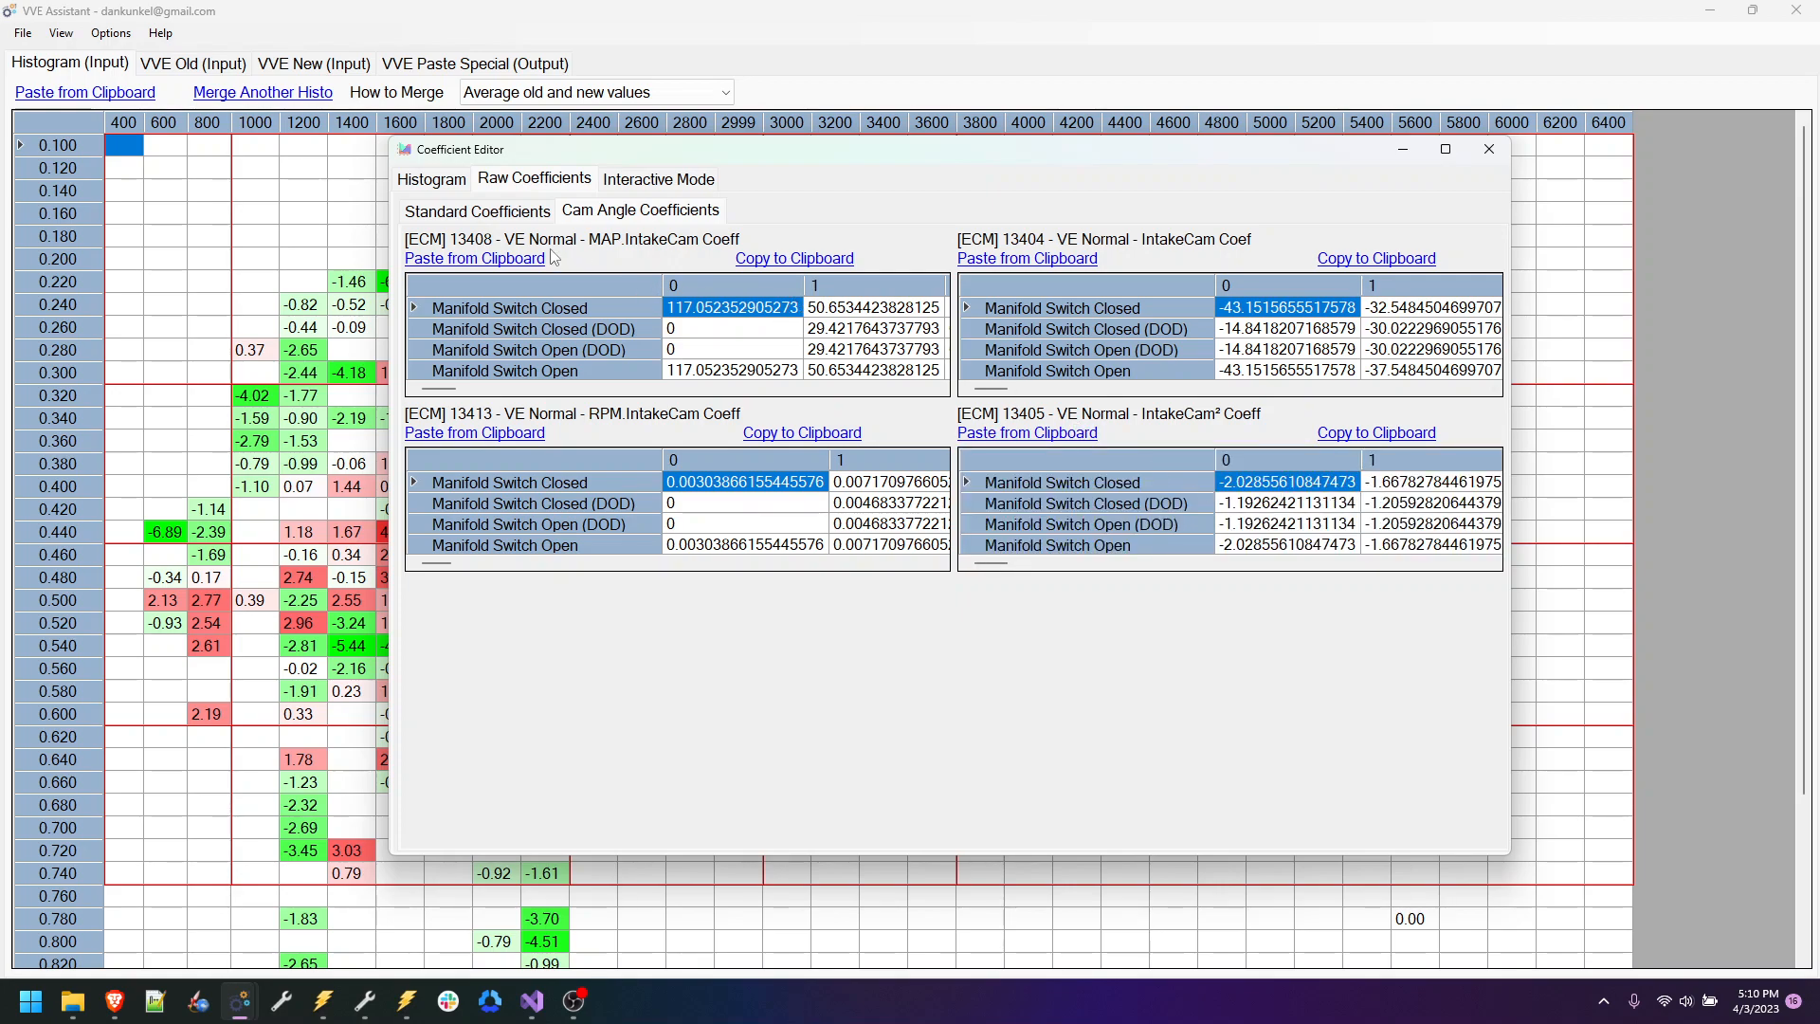
Step: Check the Coefficient Editor's histogram and raw coefficients, and open Interactive Mode with the editor window maximized
click(431, 179)
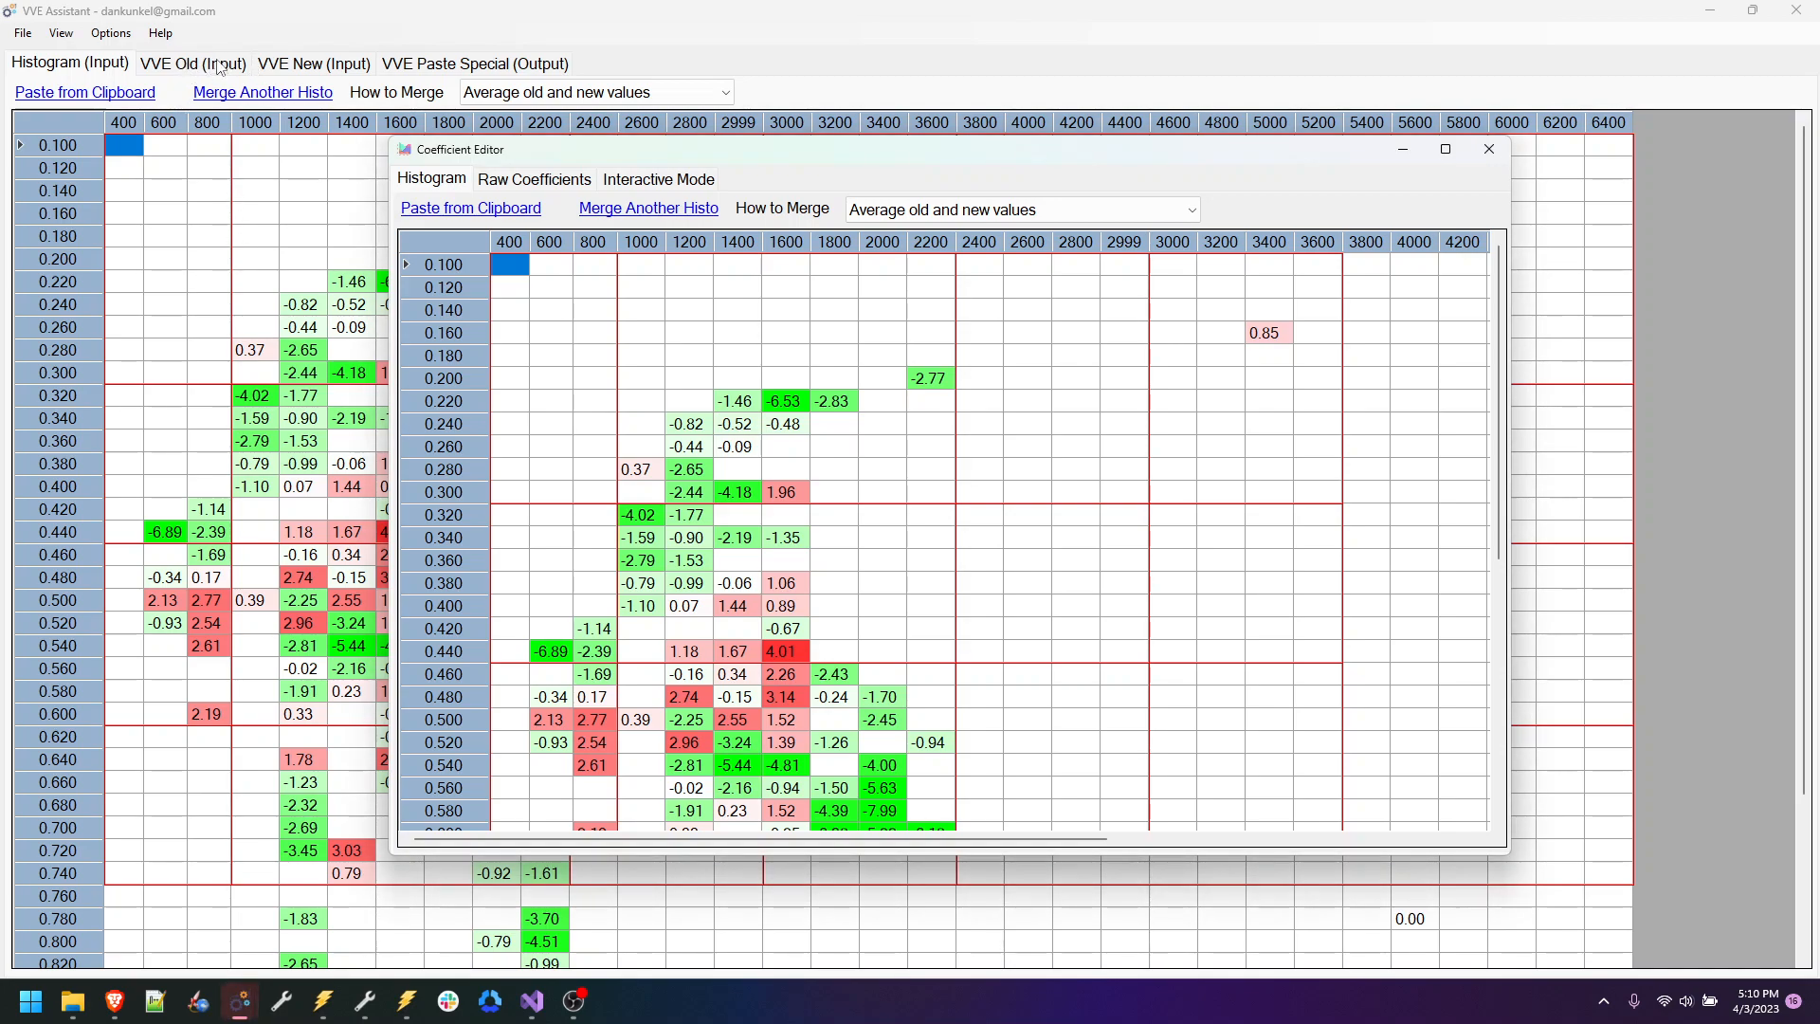
click(537, 182)
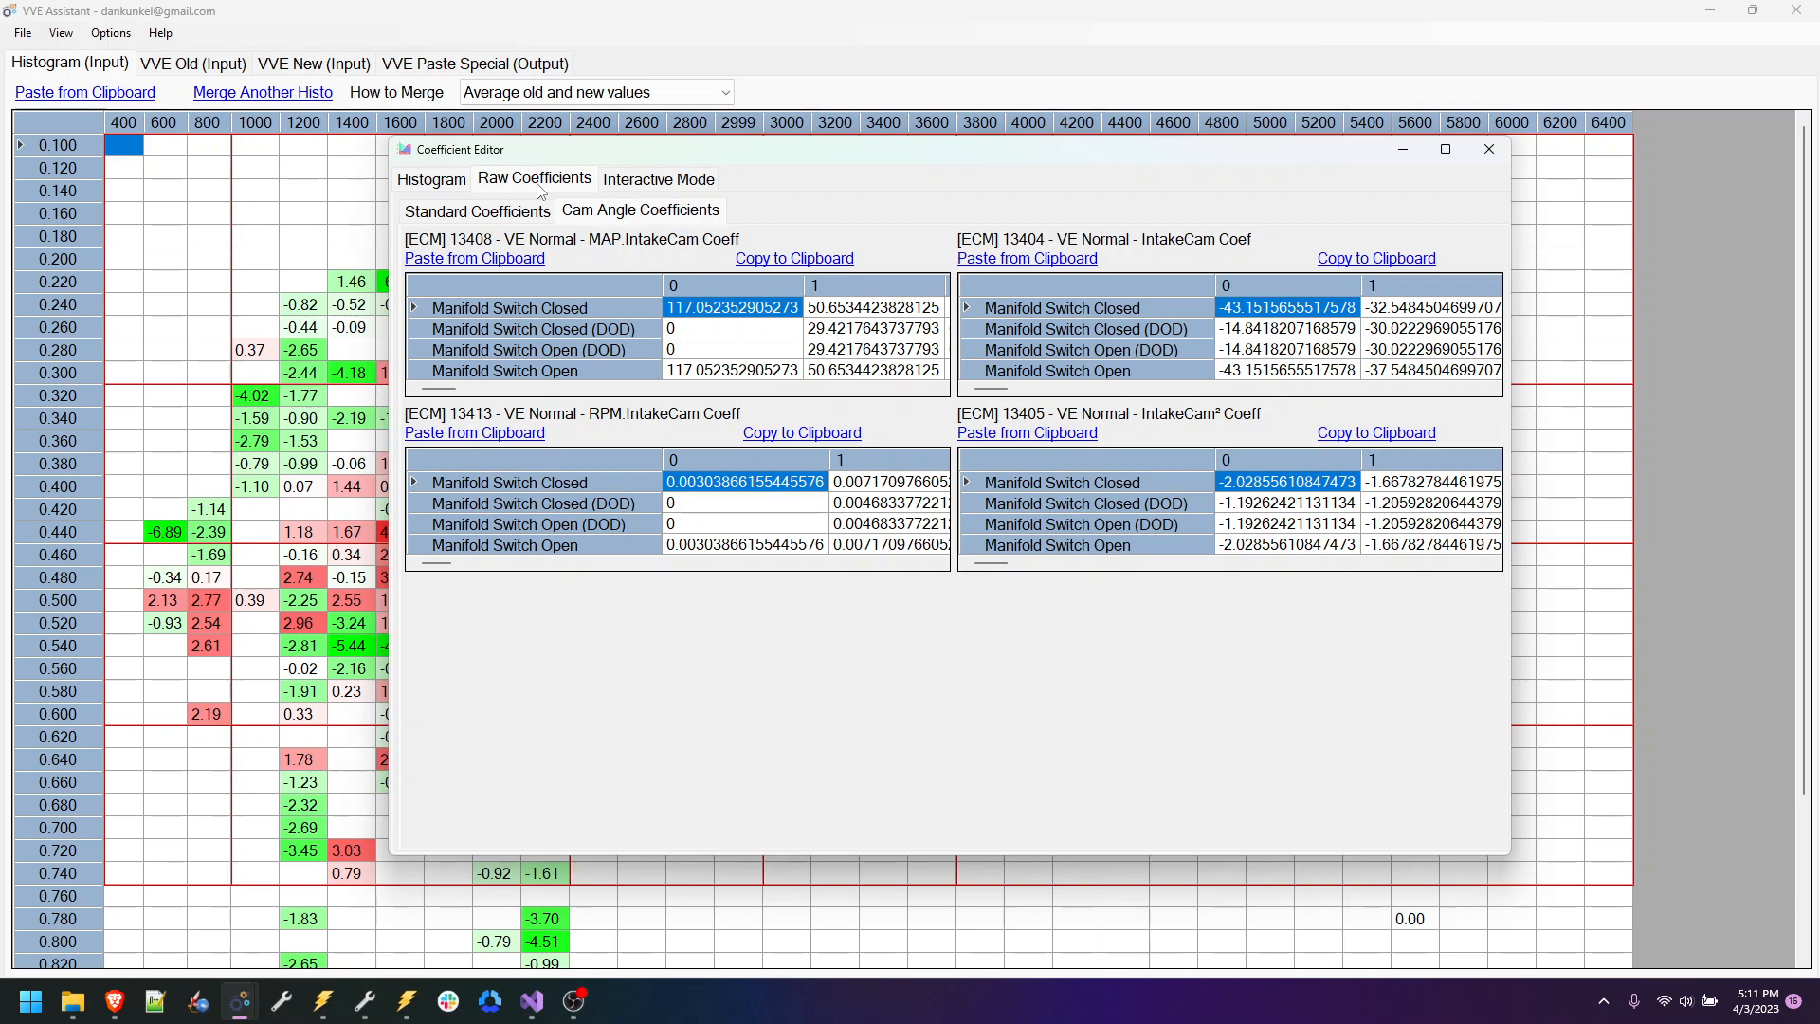
click(663, 181)
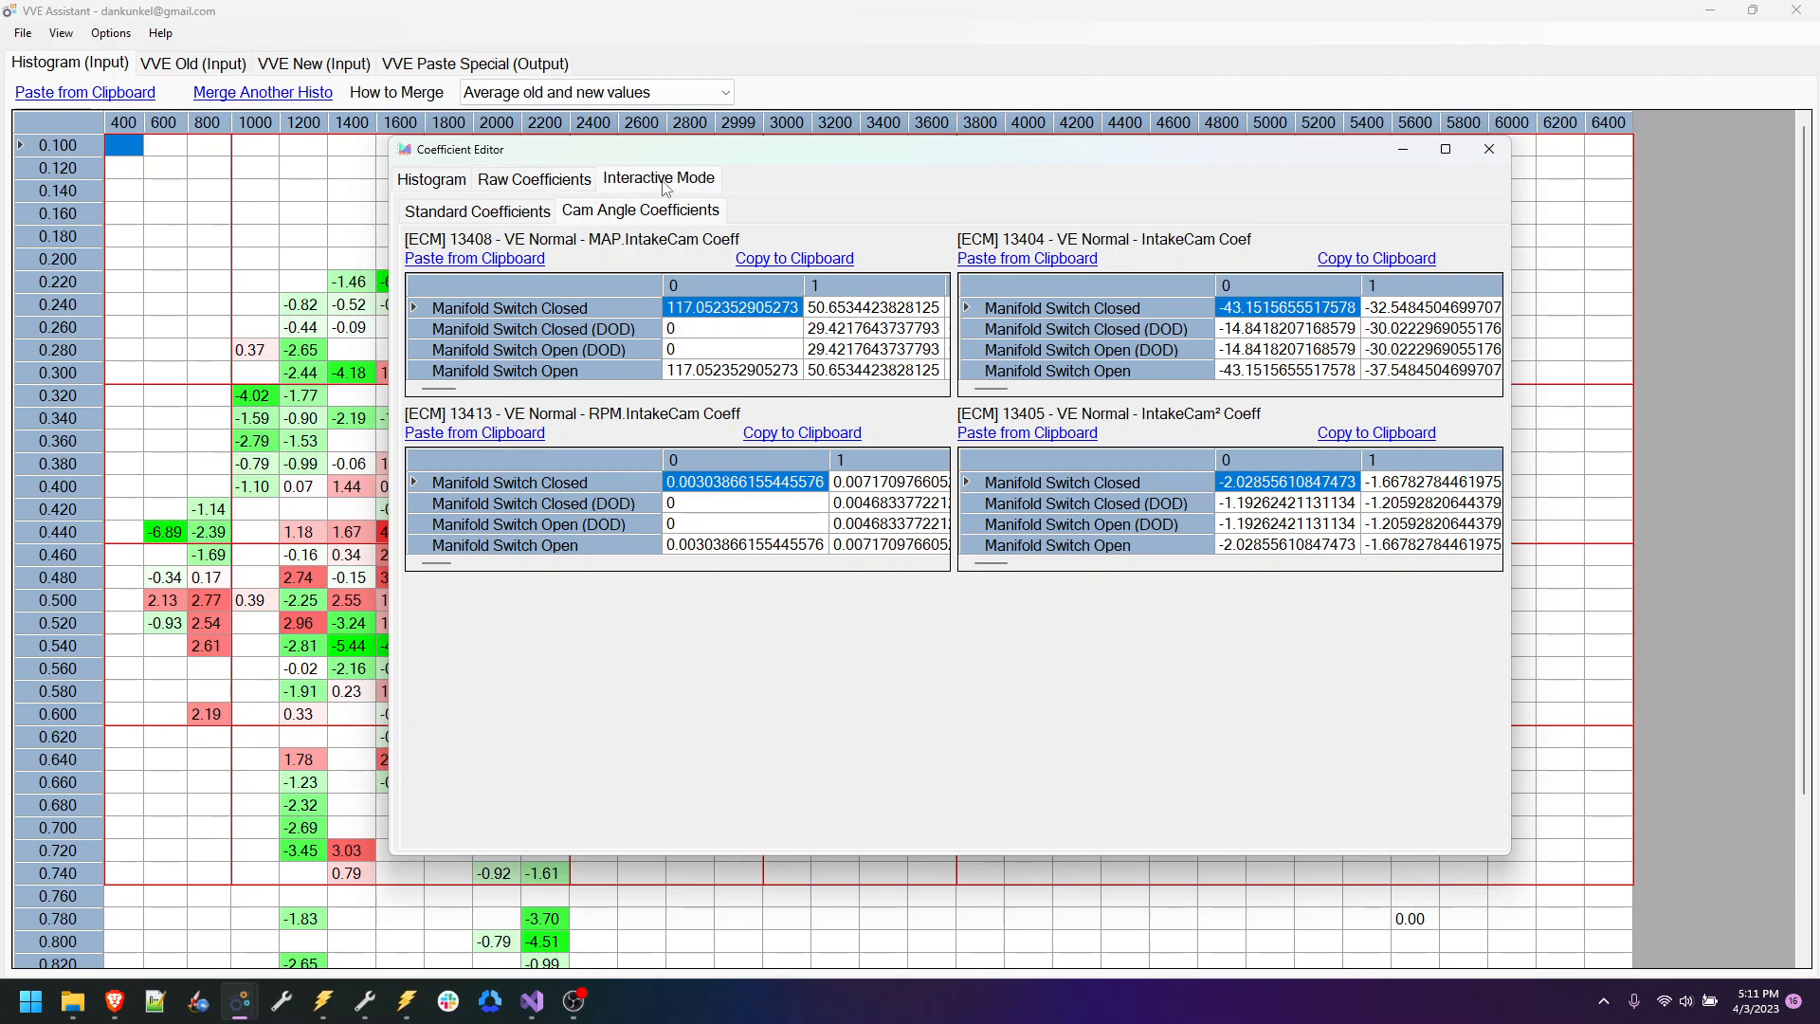
click(1446, 149)
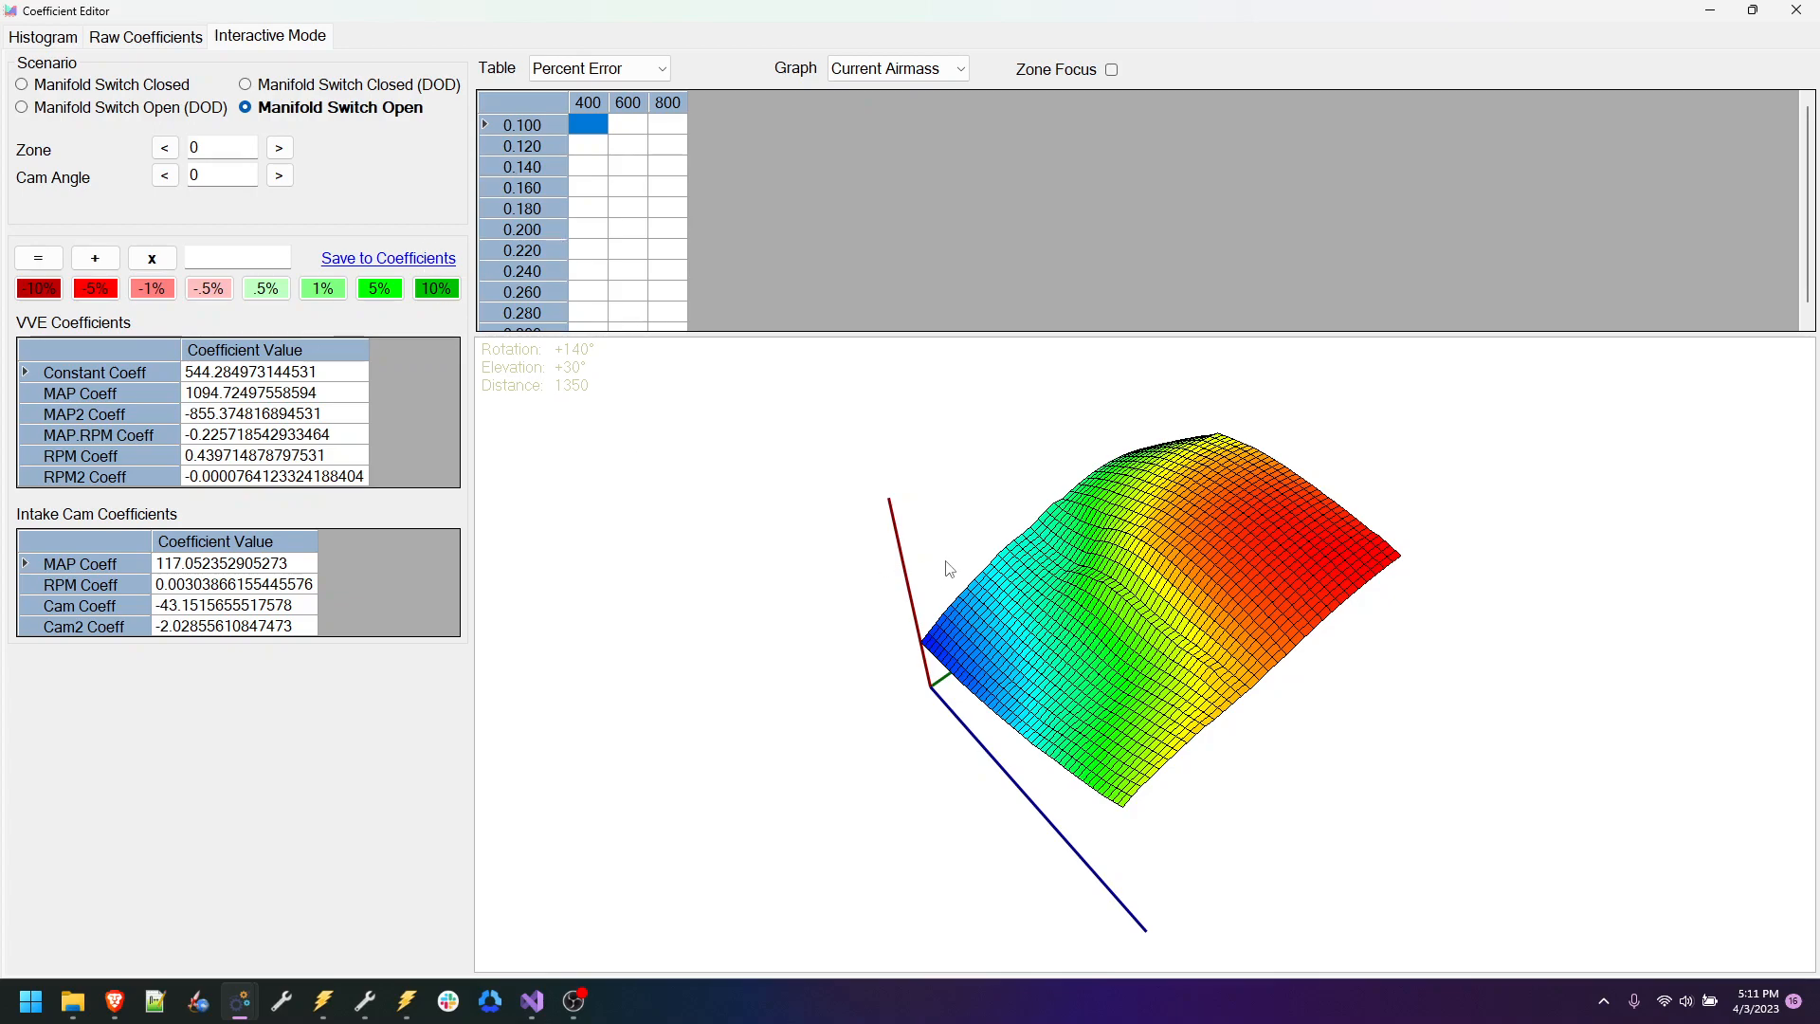
Step: Examine the Current Airmass 3D surface for Manifold Switch Open from several angles and up close
drag(1052, 628, 1185, 584)
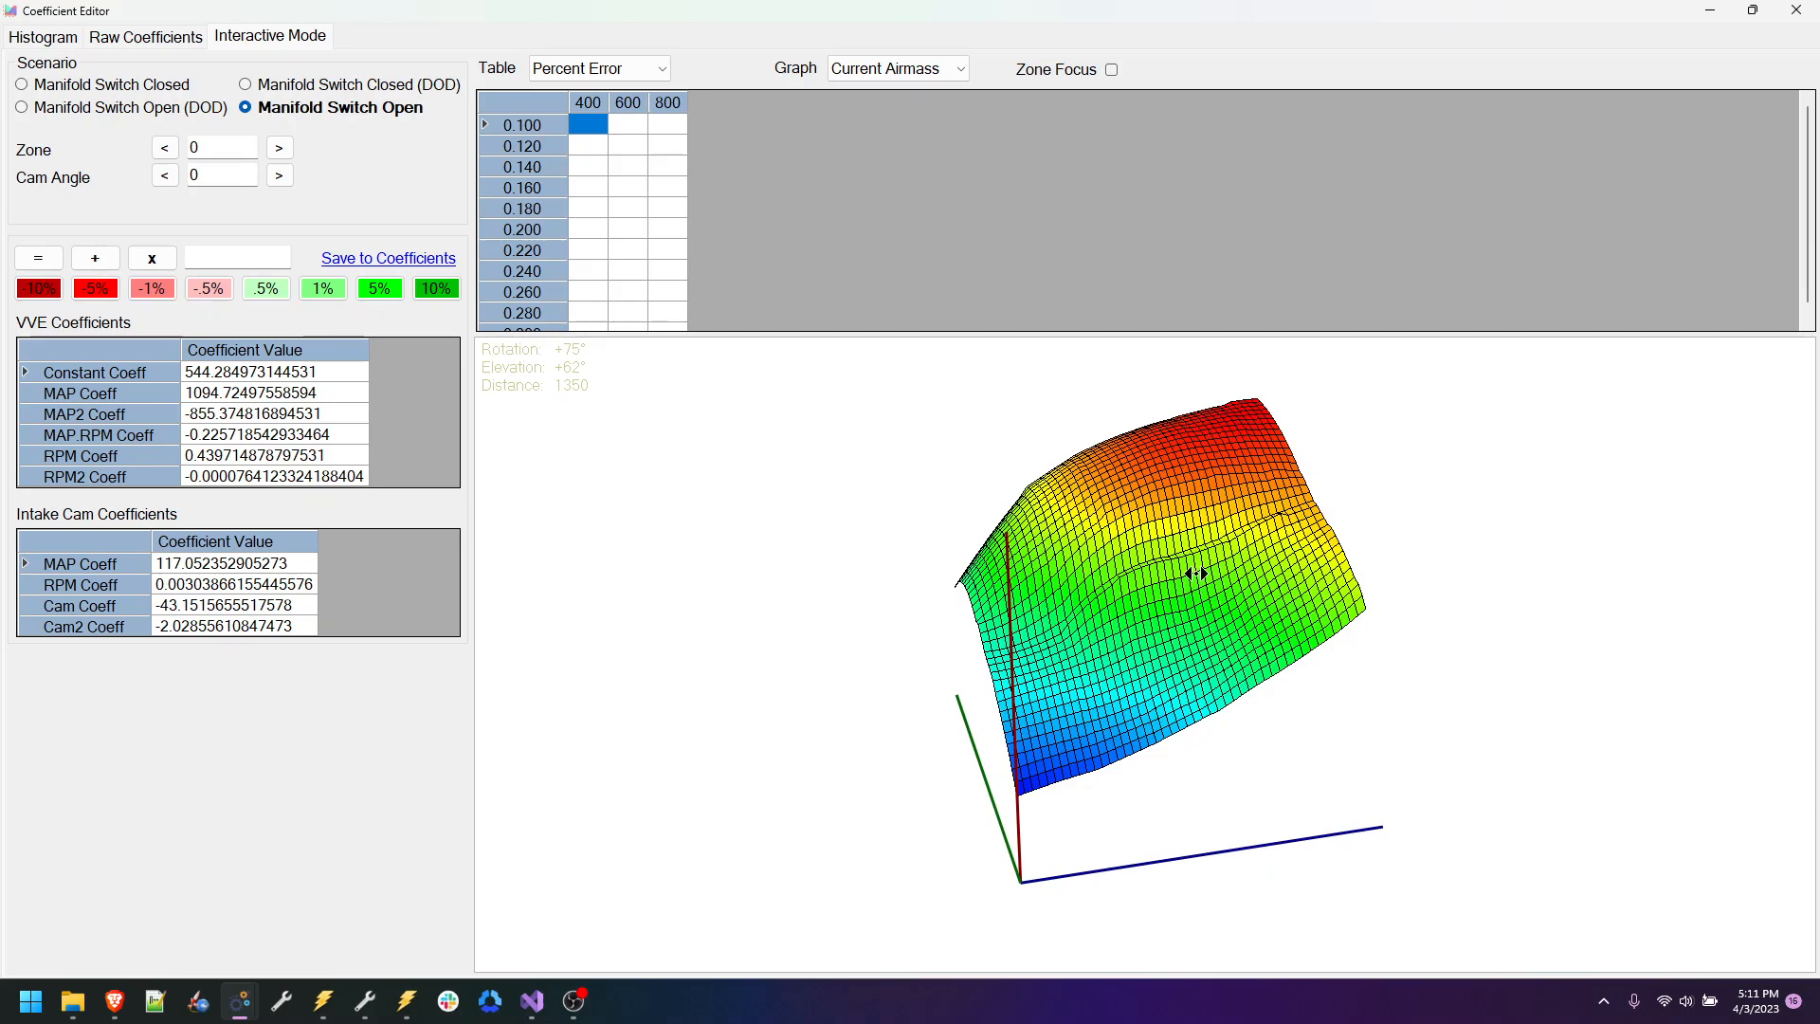
mouse_move(1197, 574)
mouse_down()
mouse_move(1078, 577)
mouse_move(1191, 581)
mouse_move(1137, 577)
mouse_move(1180, 578)
mouse_move(1167, 496)
mouse_move(1167, 593)
mouse_up()
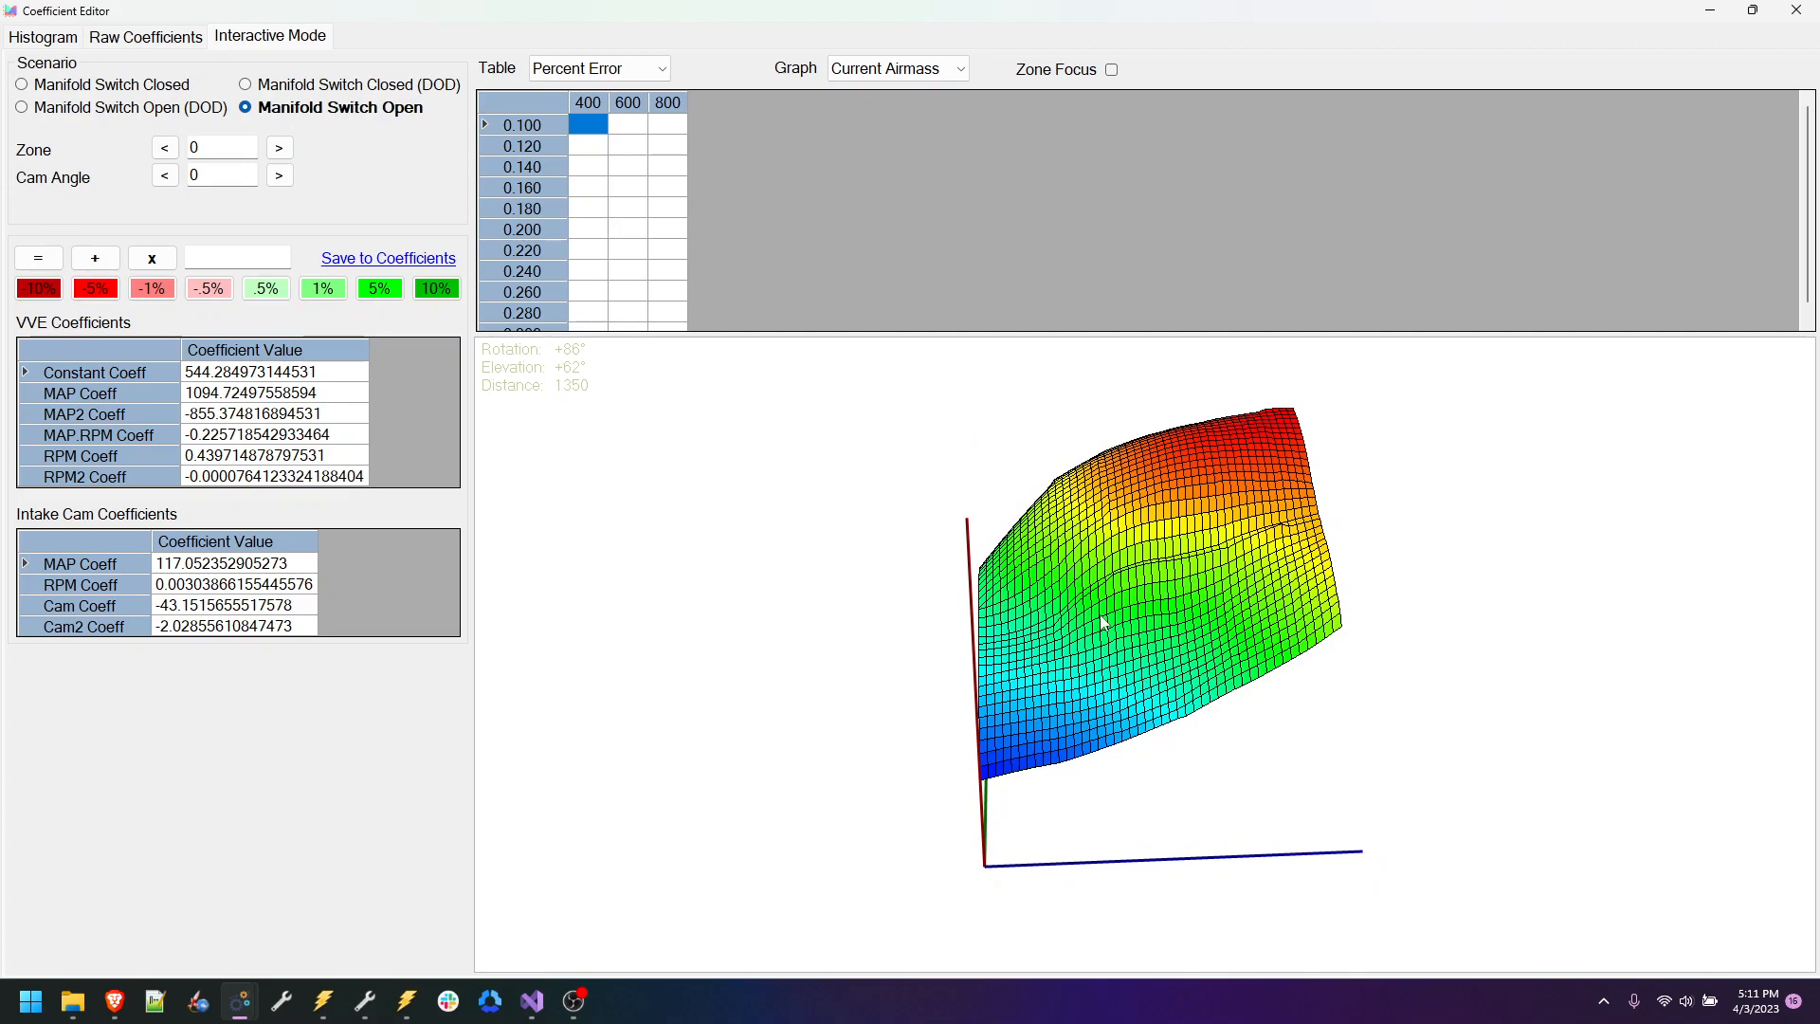
scroll(1119, 616, up, 10)
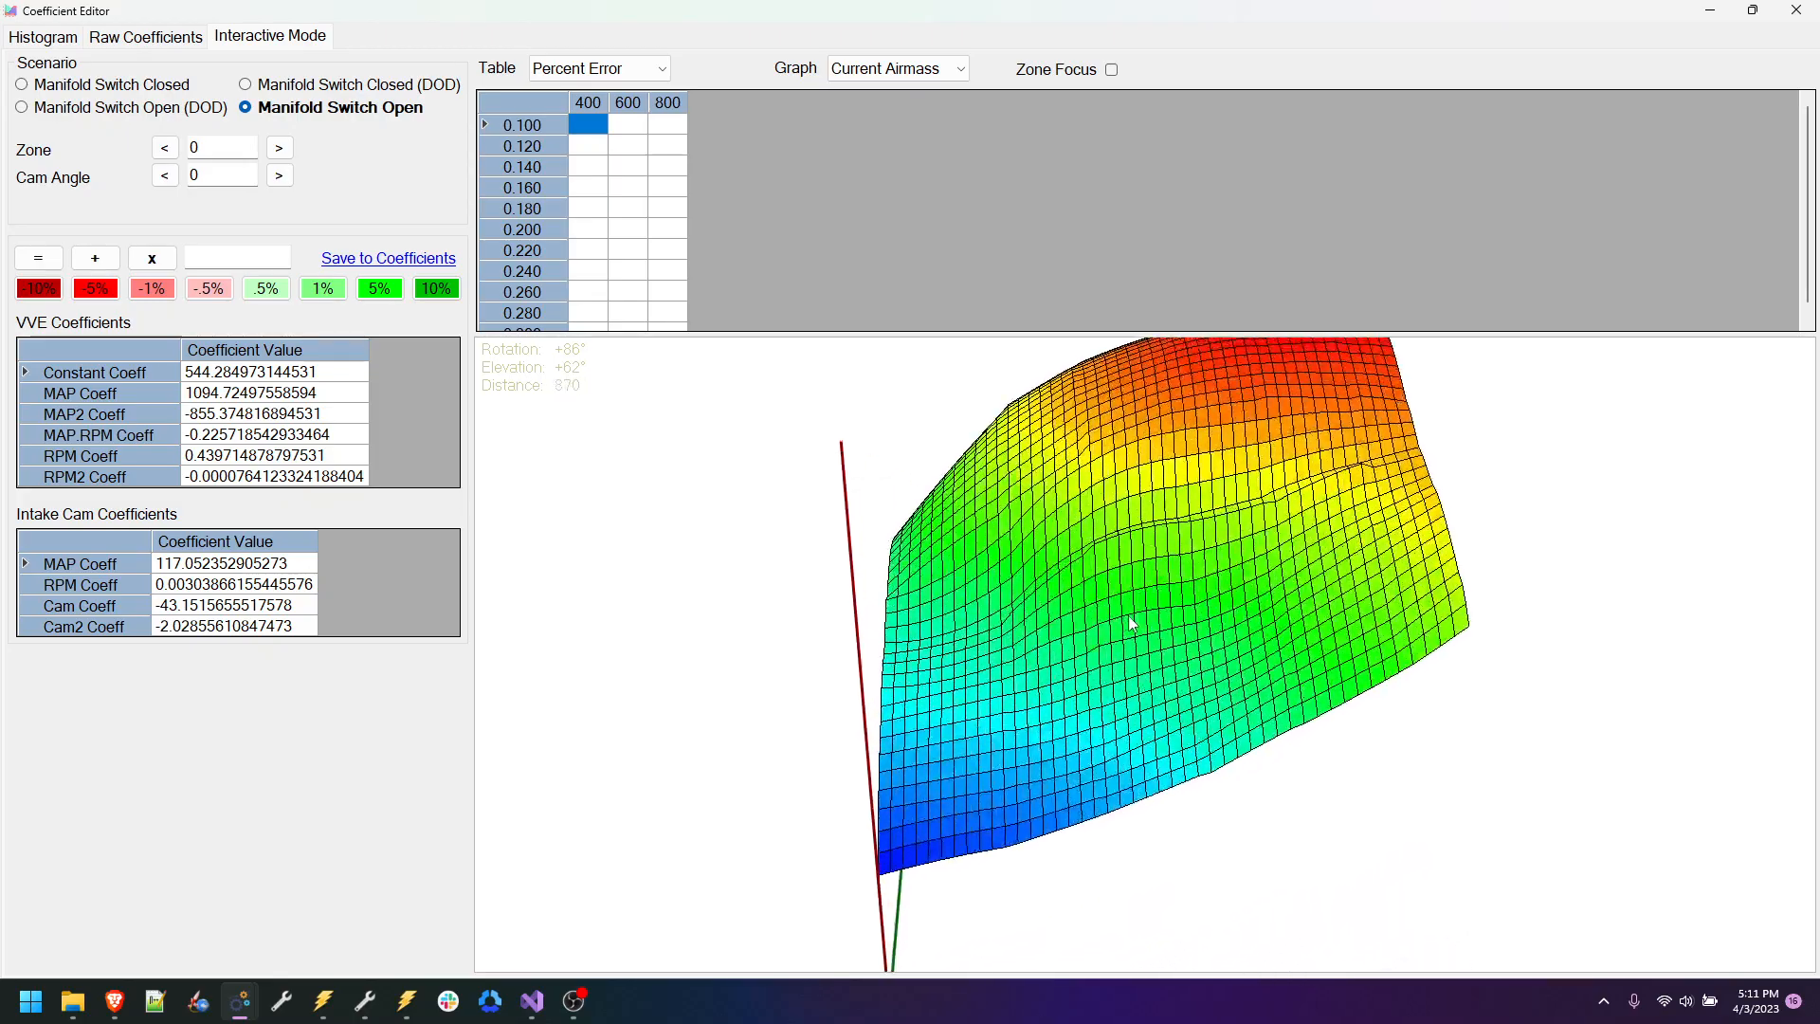
scroll(1128, 616, up, 4)
scroll(1126, 617, down, 3)
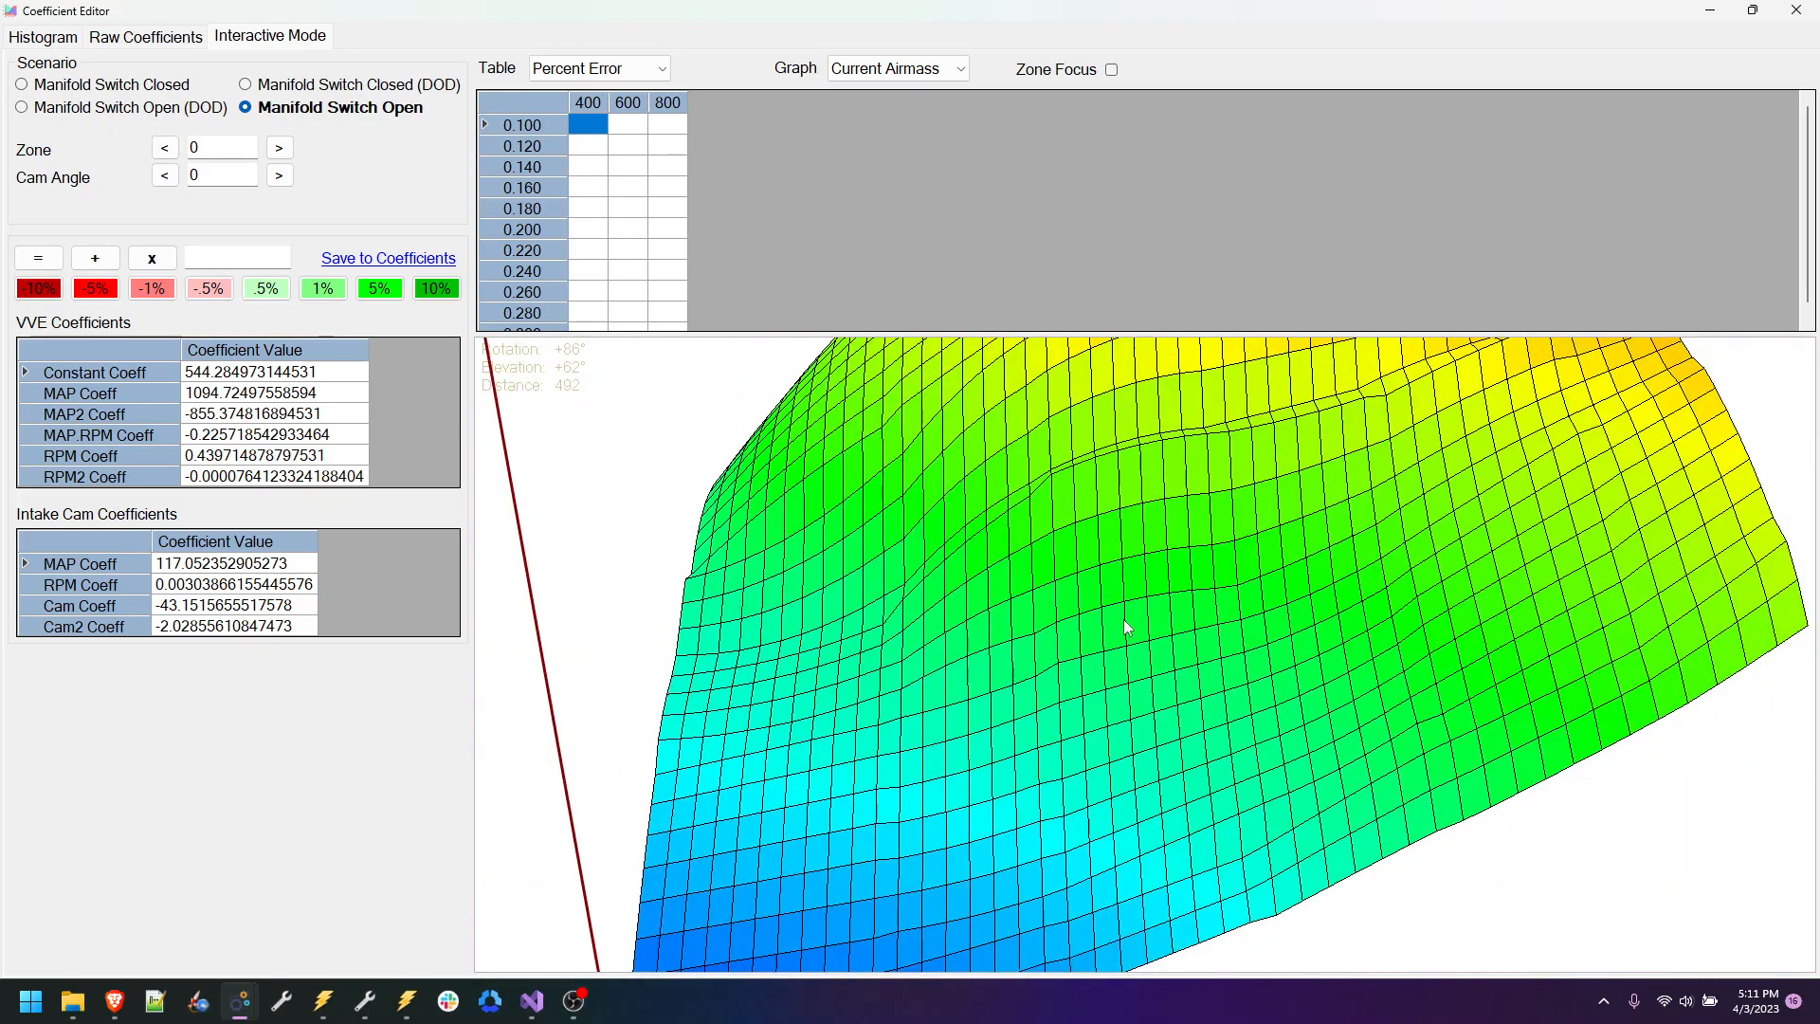
drag(1092, 596, 1249, 588)
scroll(1187, 571, up, 7)
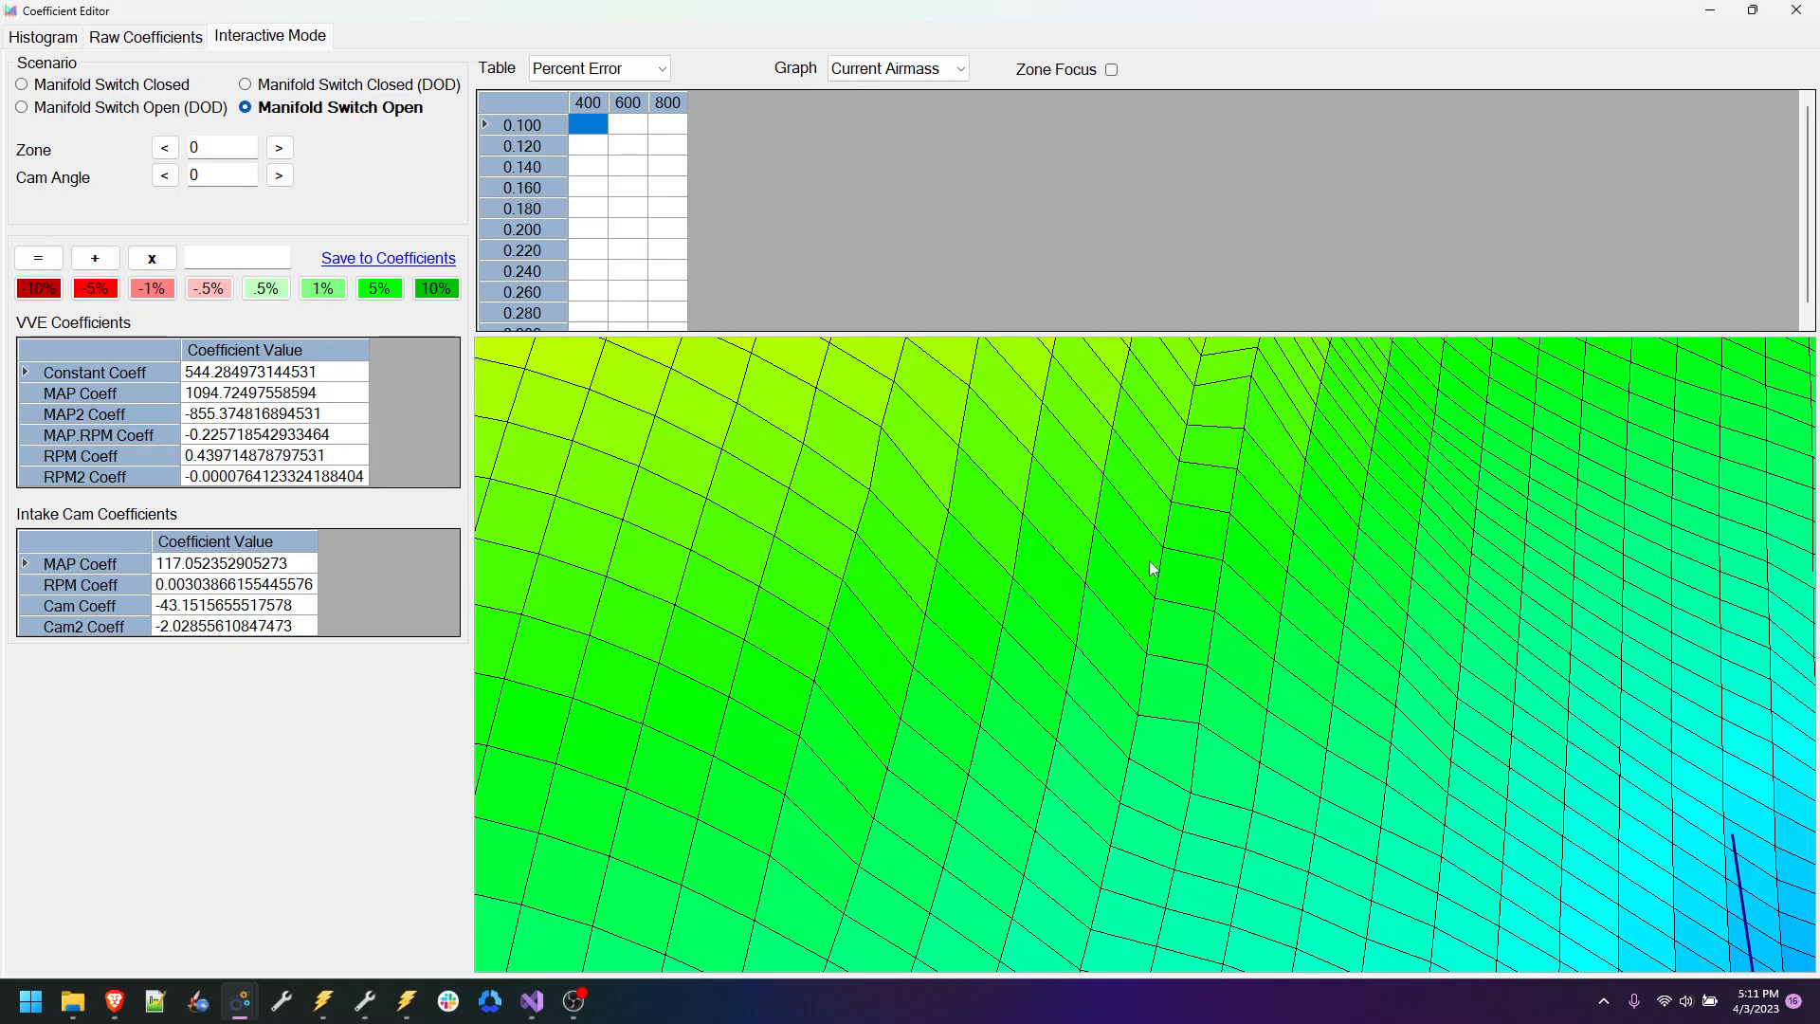
Step: Compare the Current Airmass surface across the four manifold switch scenarios, ending on Manifold Switch Open
scroll(1162, 567, down, 10)
drag(1191, 573, 1259, 596)
scroll(1121, 609, down, 2)
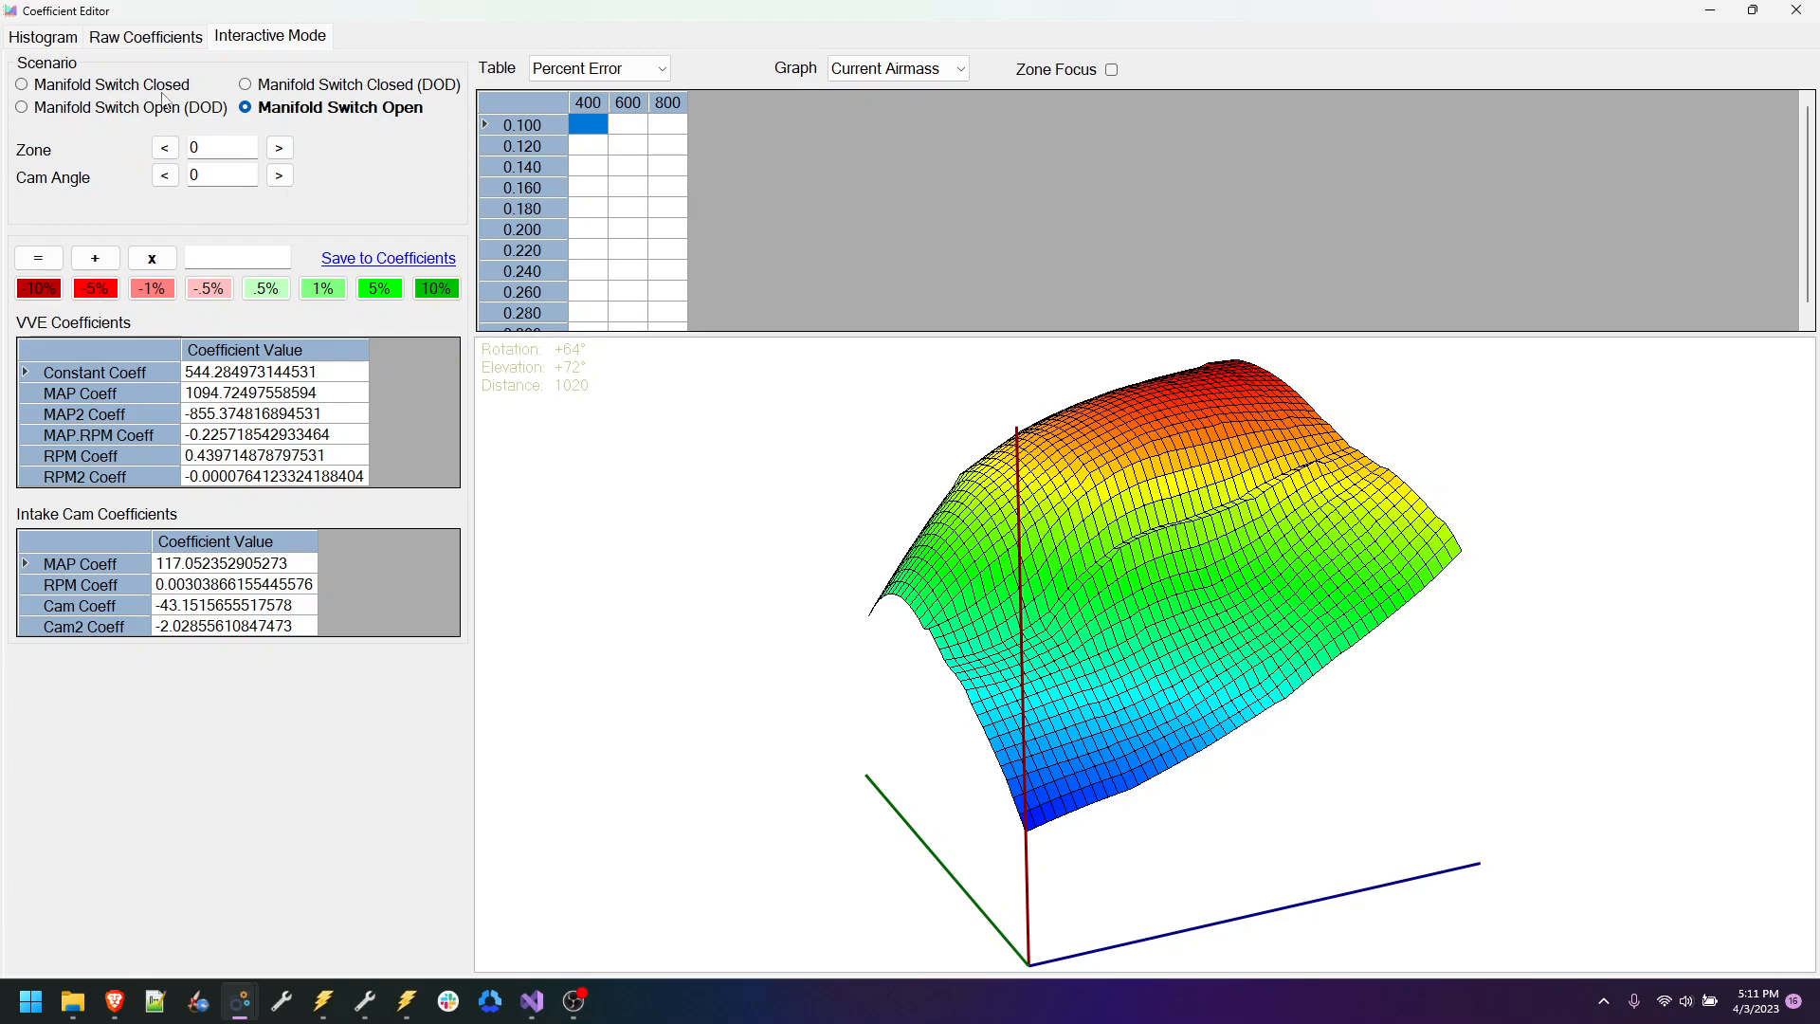
click(113, 91)
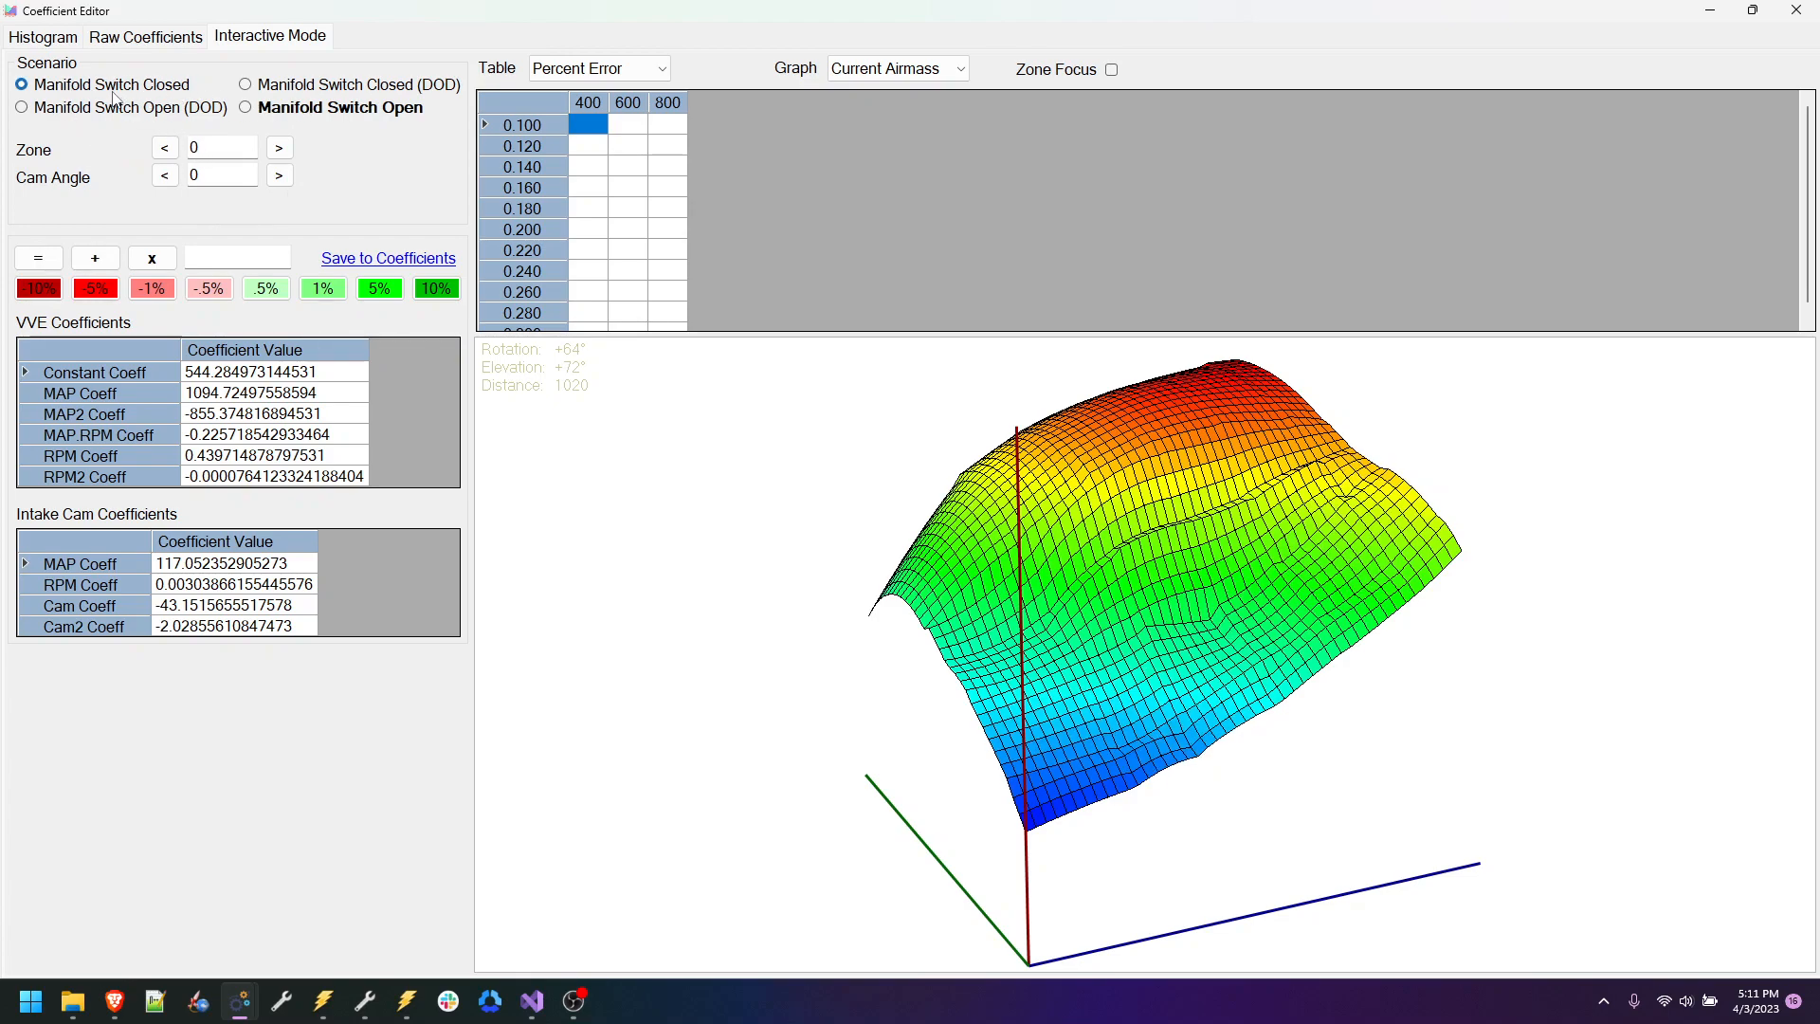
click(281, 87)
click(145, 111)
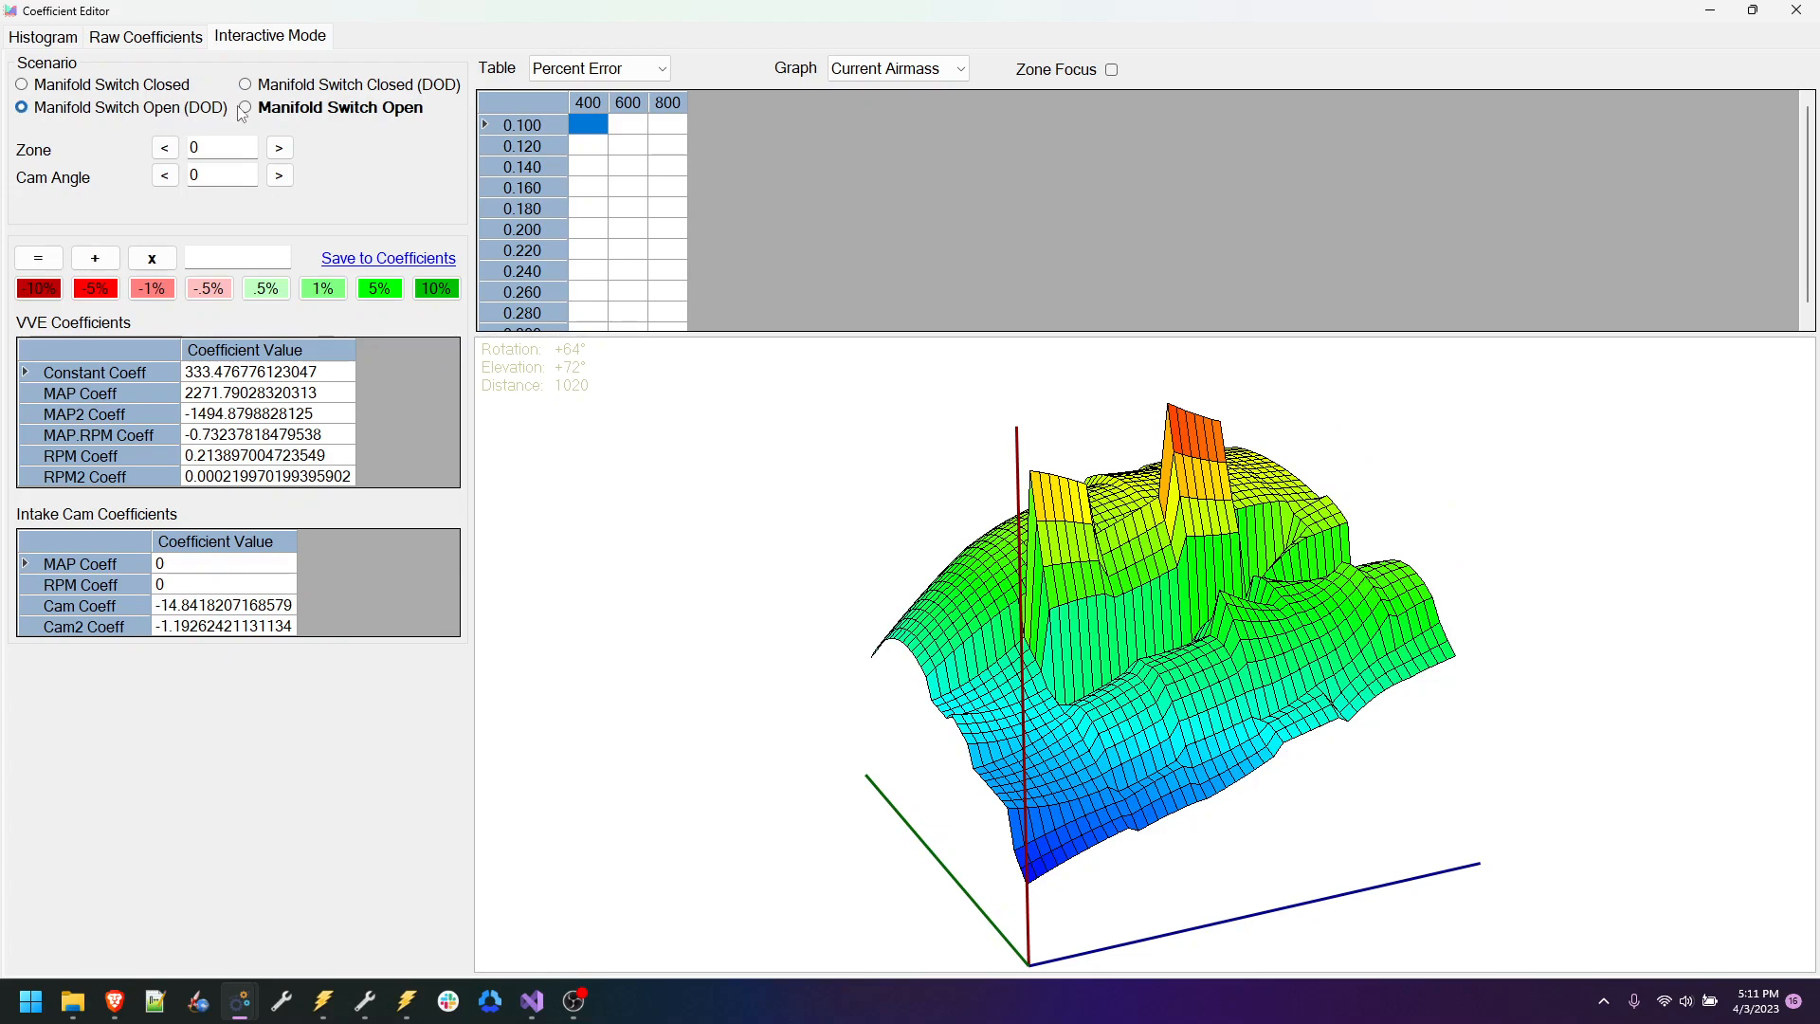
click(265, 111)
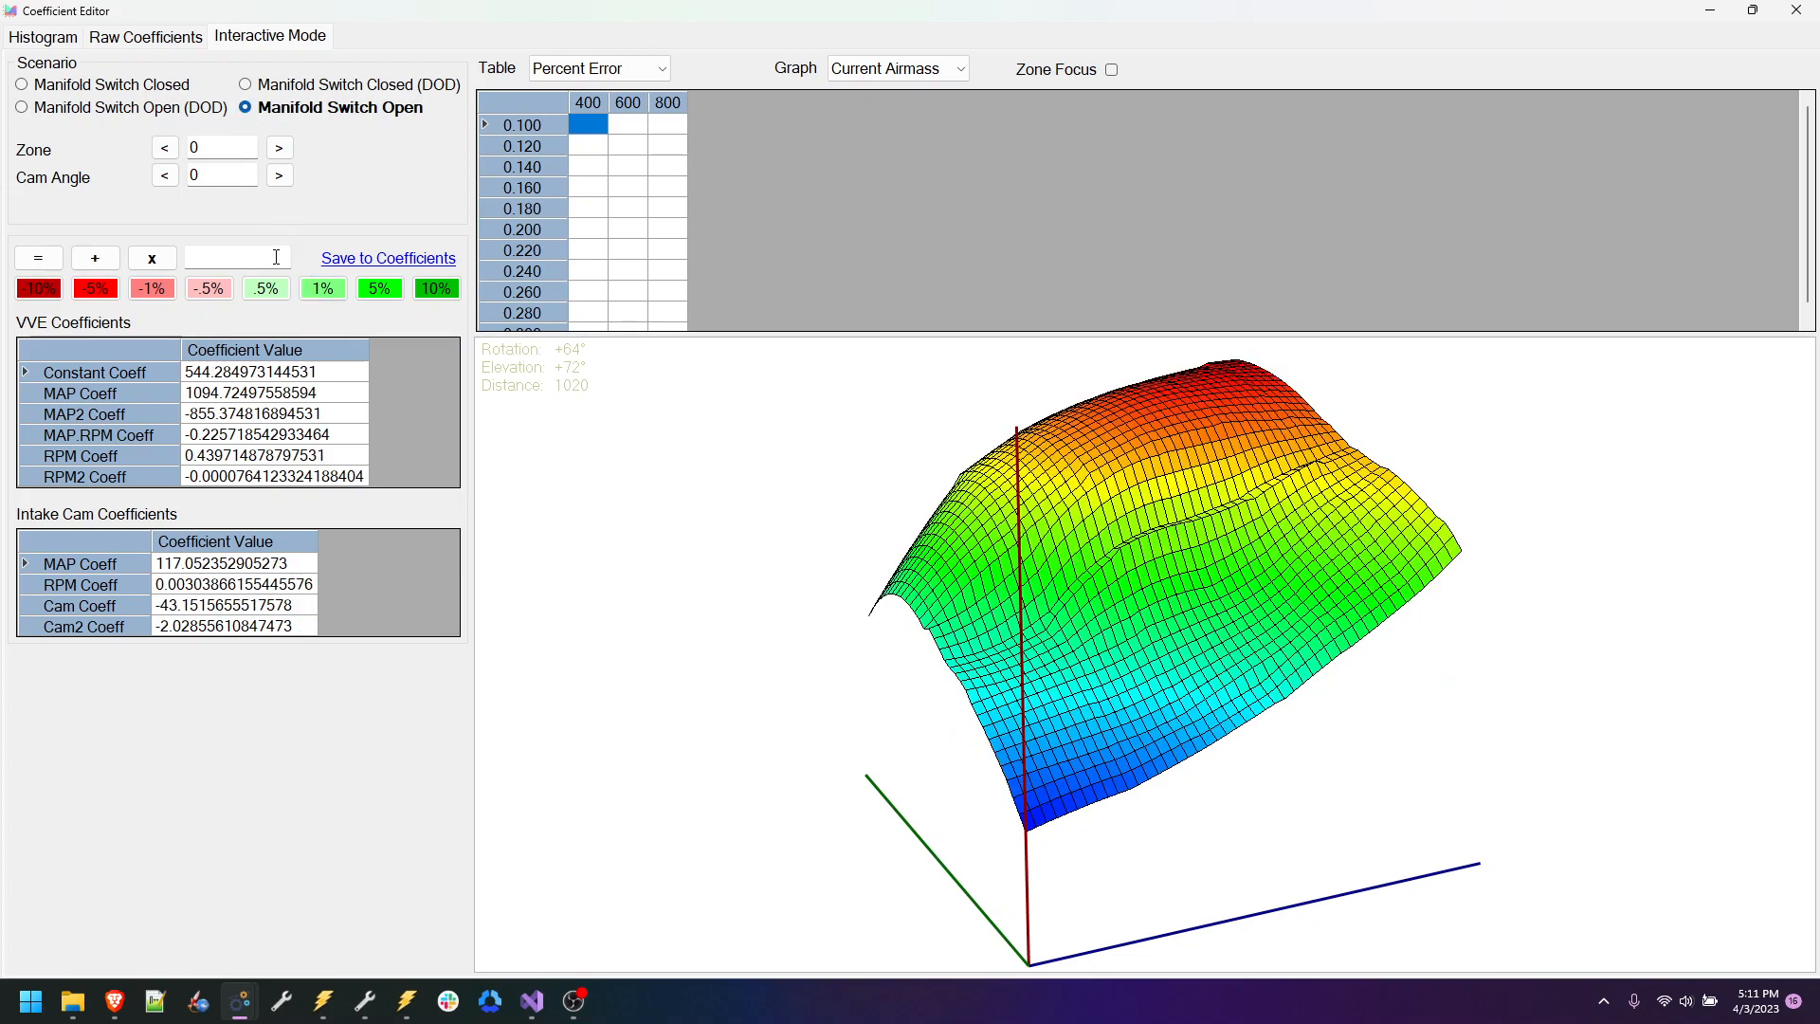
Step: Locate the zone 0 Manifold Switch Open values in all six Standard Coefficients tables of the raw coefficients
double_click(181, 149)
click(217, 179)
click(169, 38)
click(129, 69)
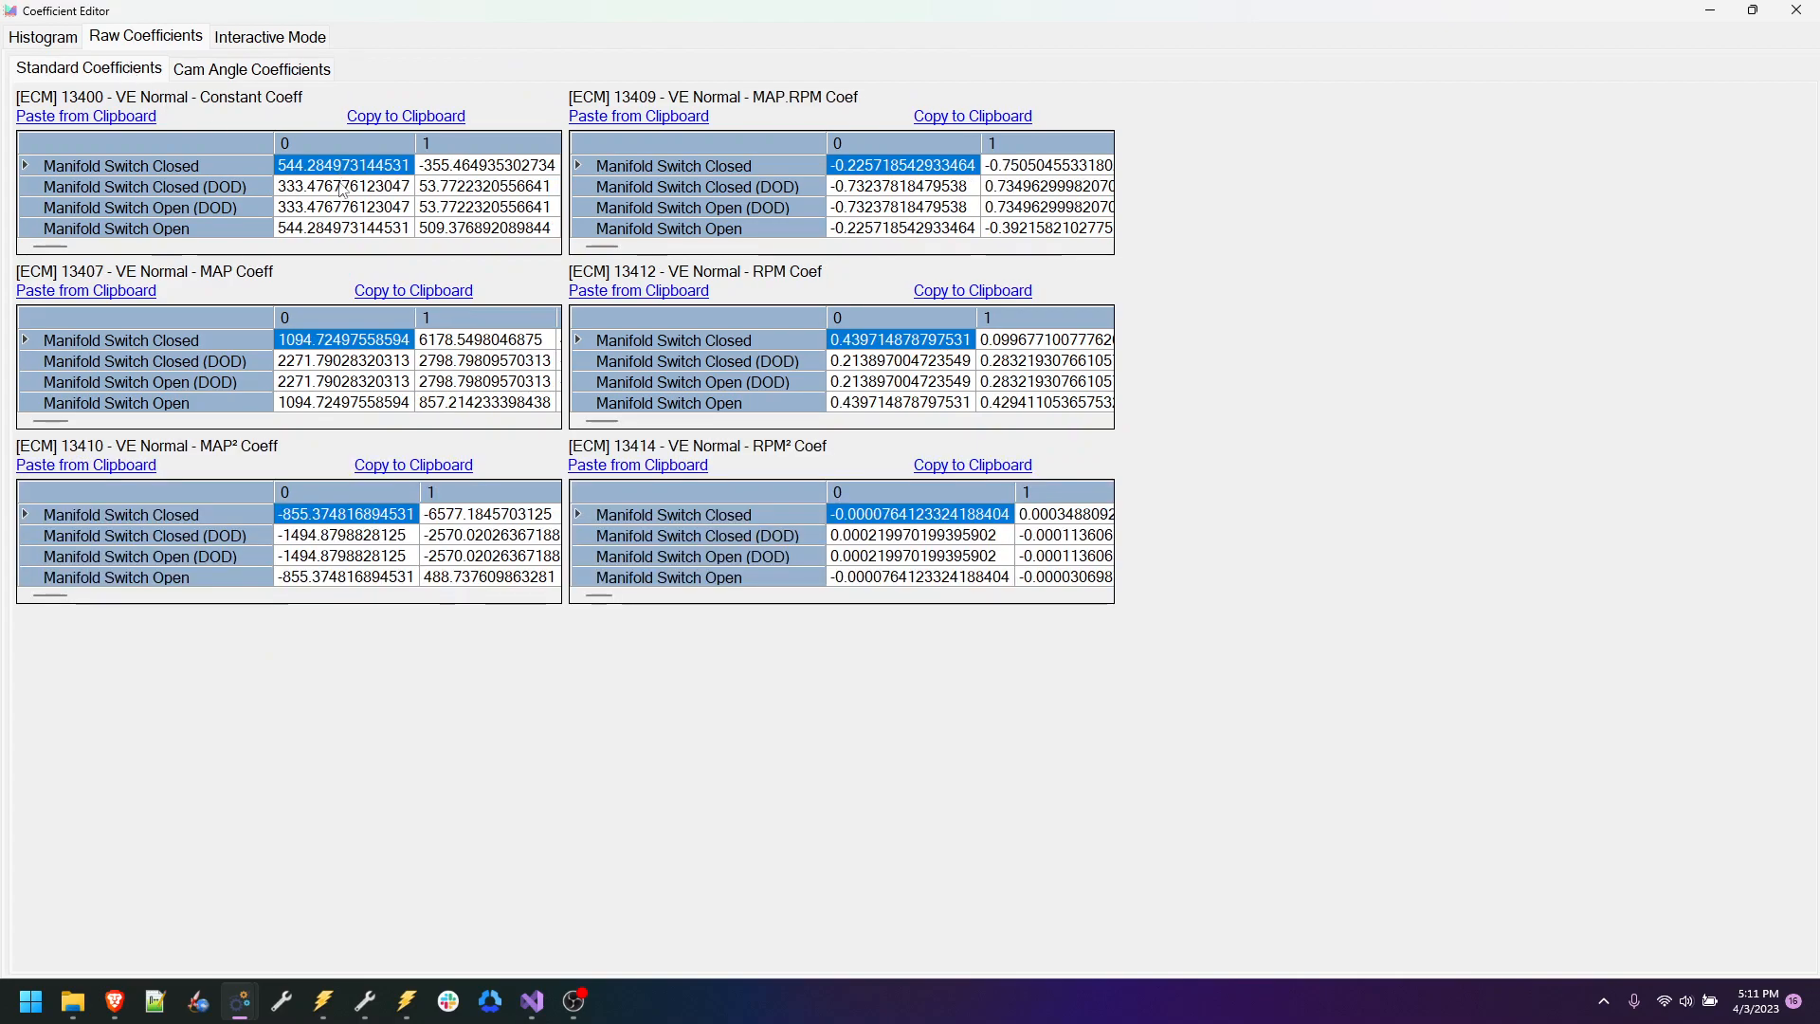
click(268, 38)
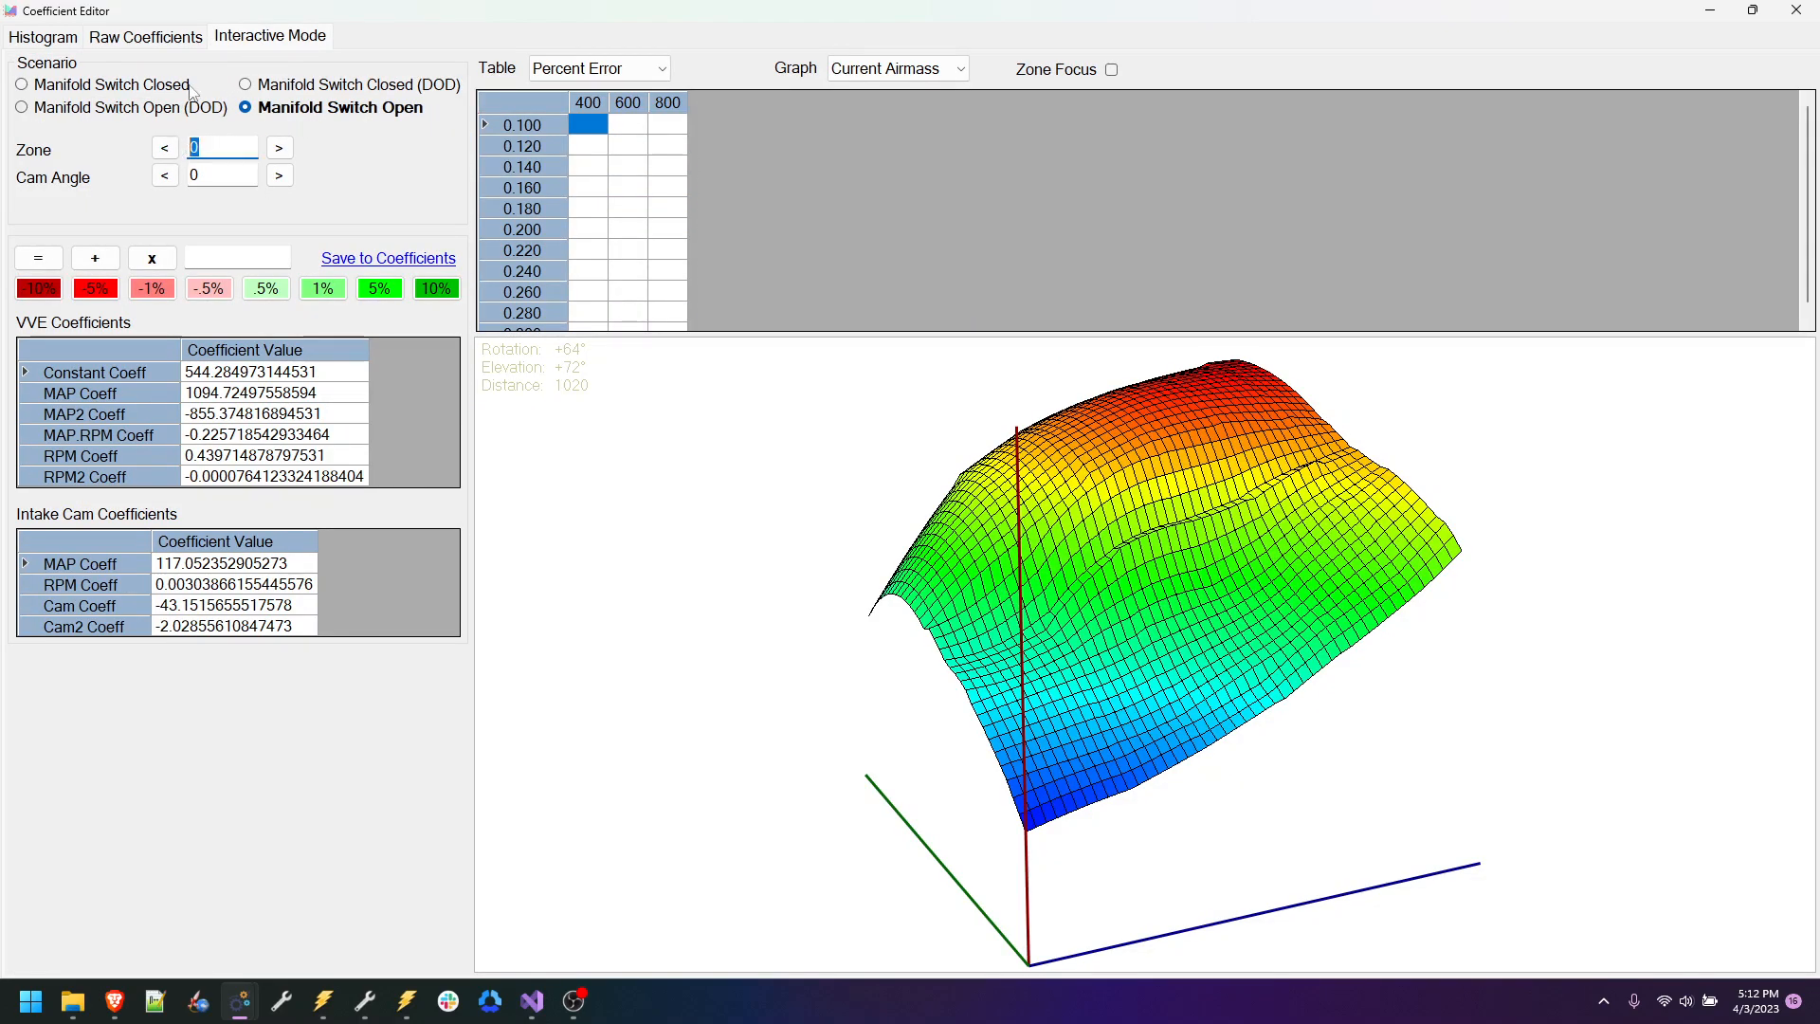
click(150, 38)
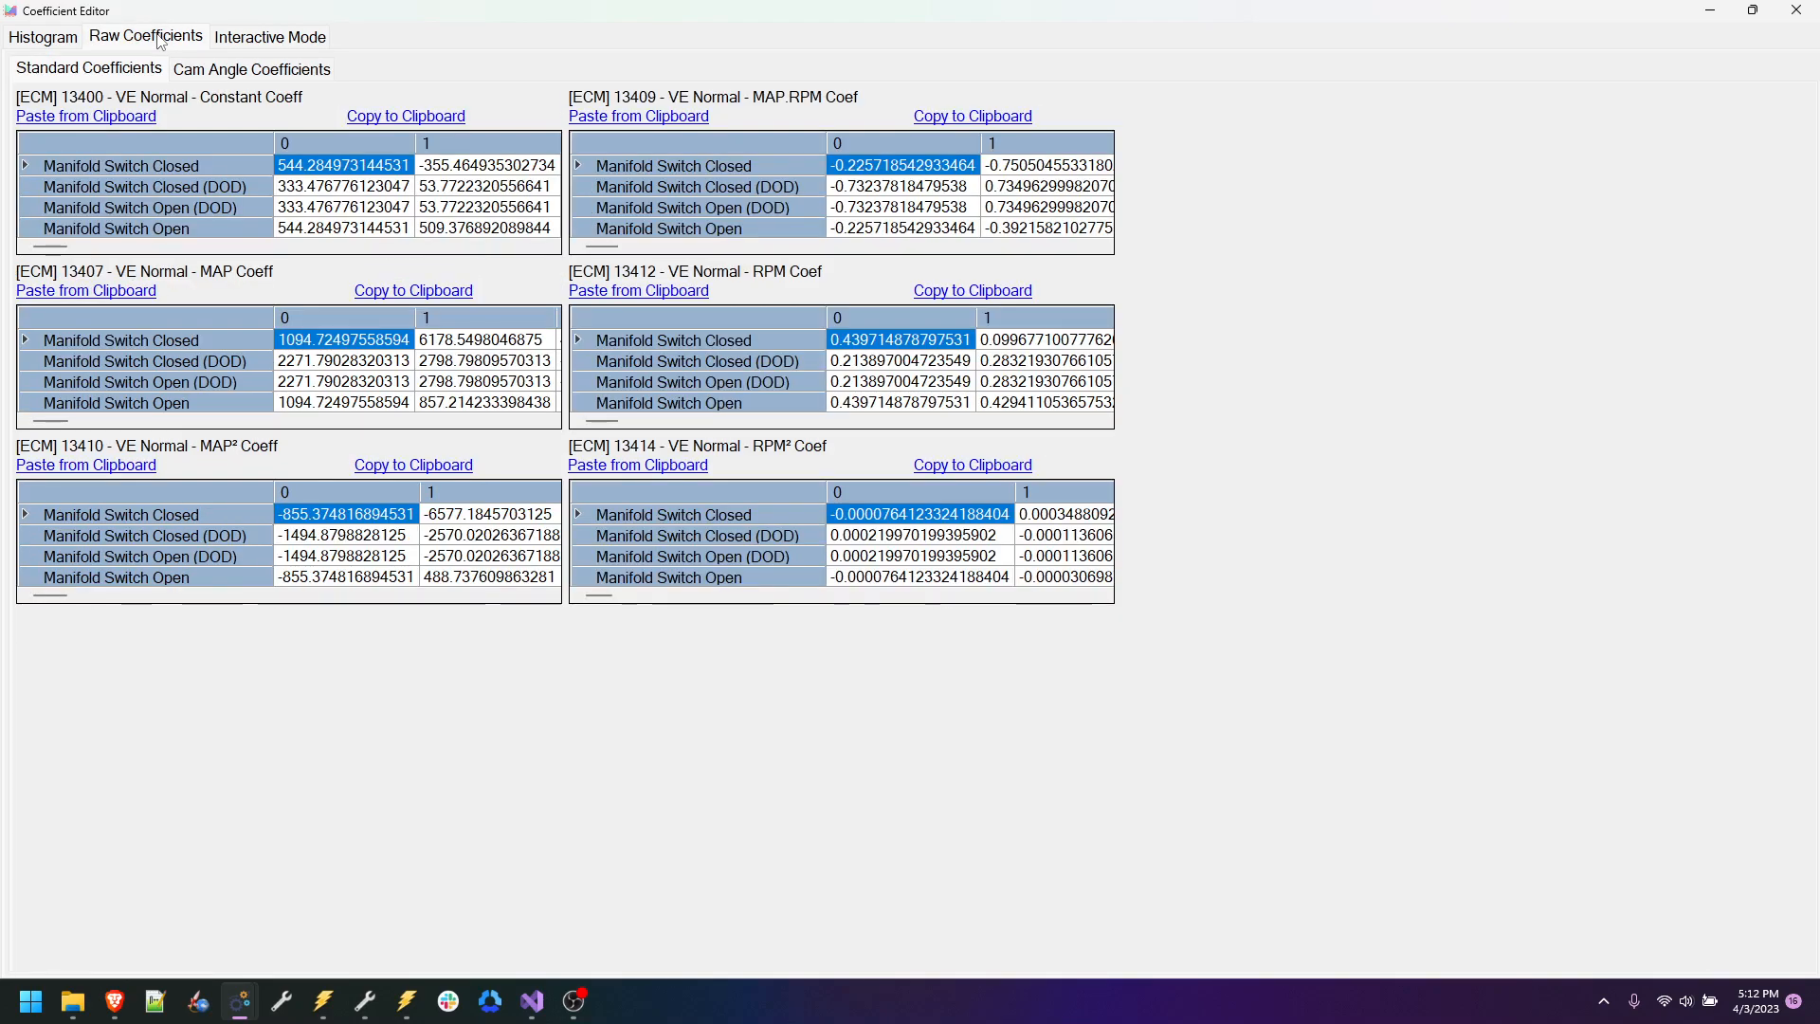
click(316, 230)
click(337, 405)
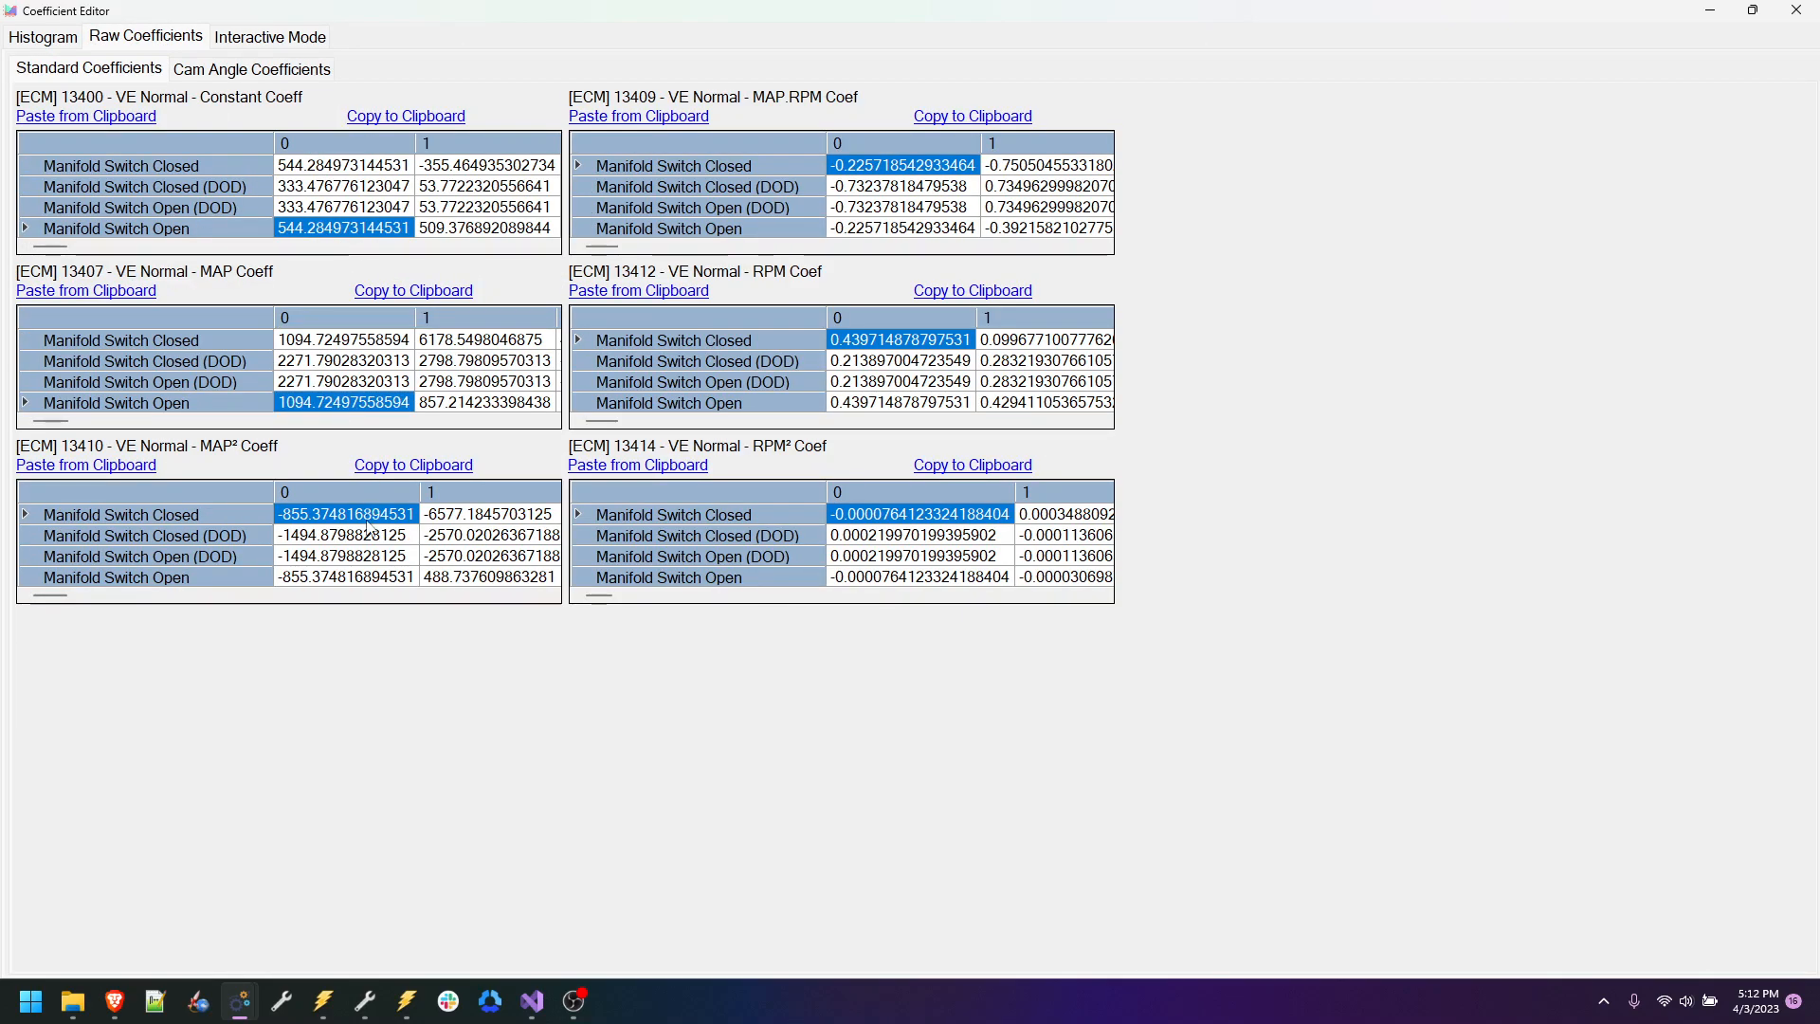
click(364, 578)
click(891, 230)
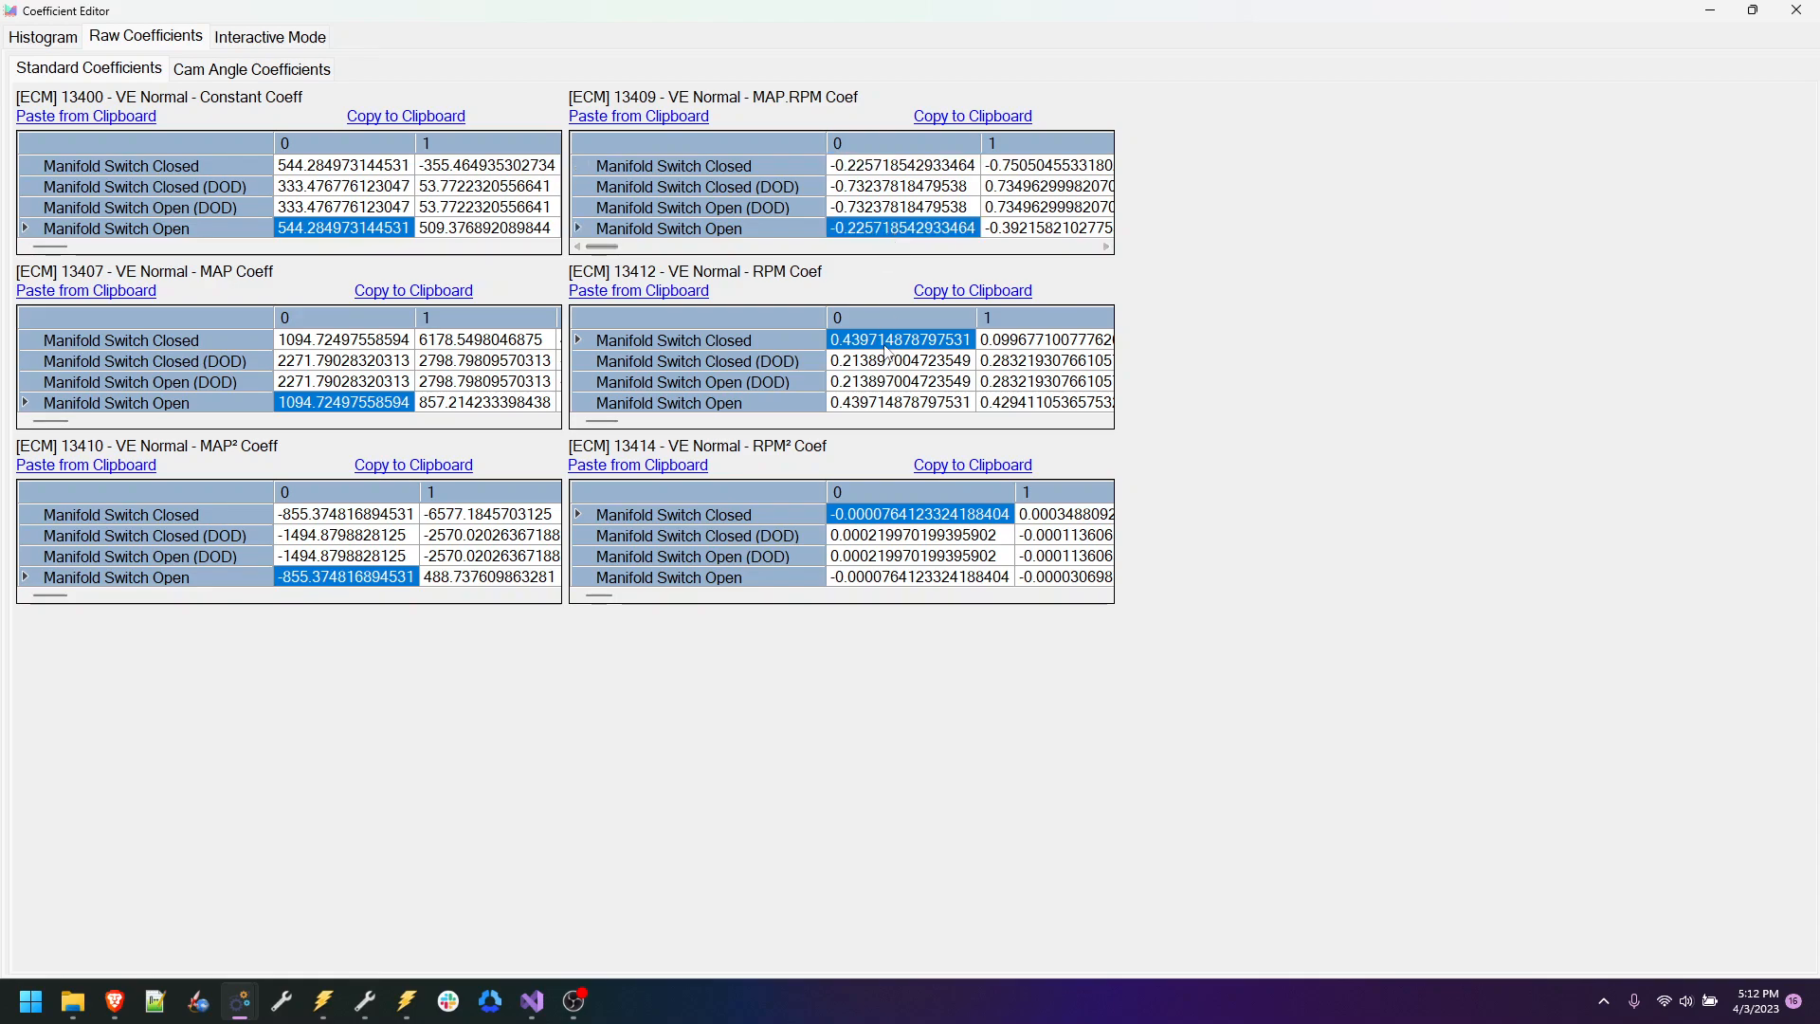
click(883, 406)
click(922, 578)
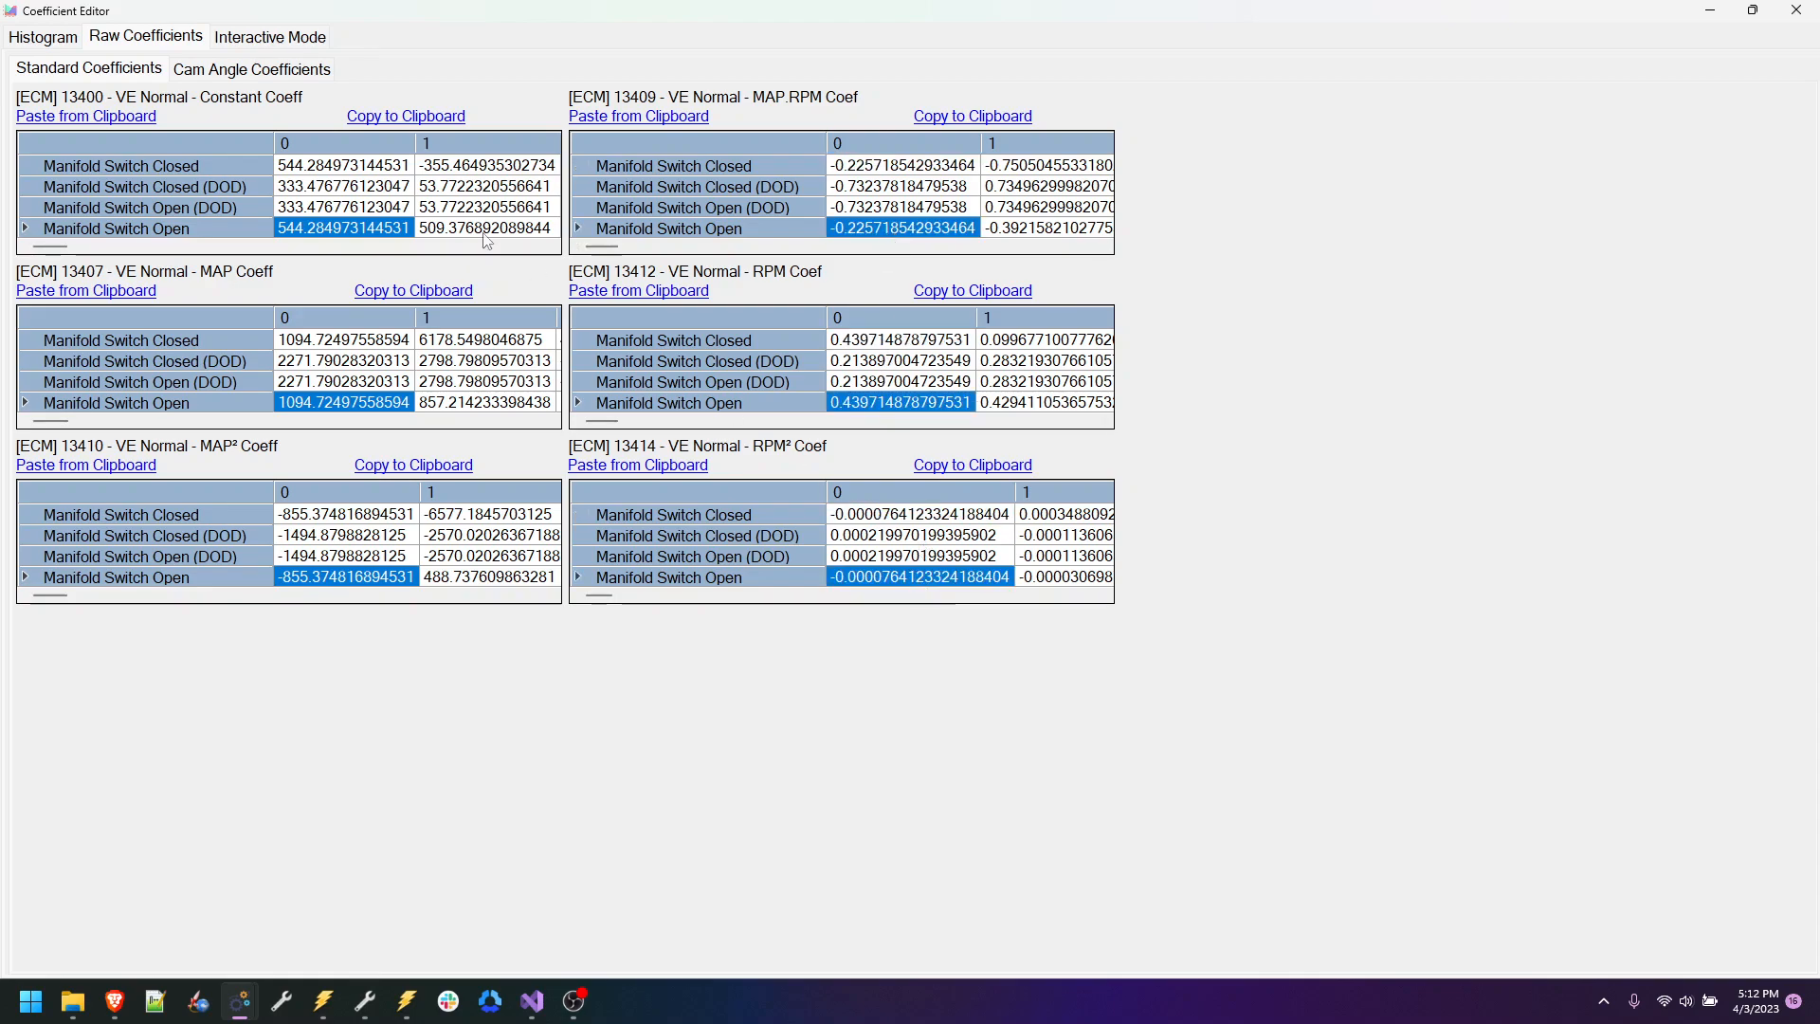
Step: Locate the zone 0 Manifold Switch Open values in the four Cam Angle Coefficients tables, and return to Interactive Mode
click(266, 70)
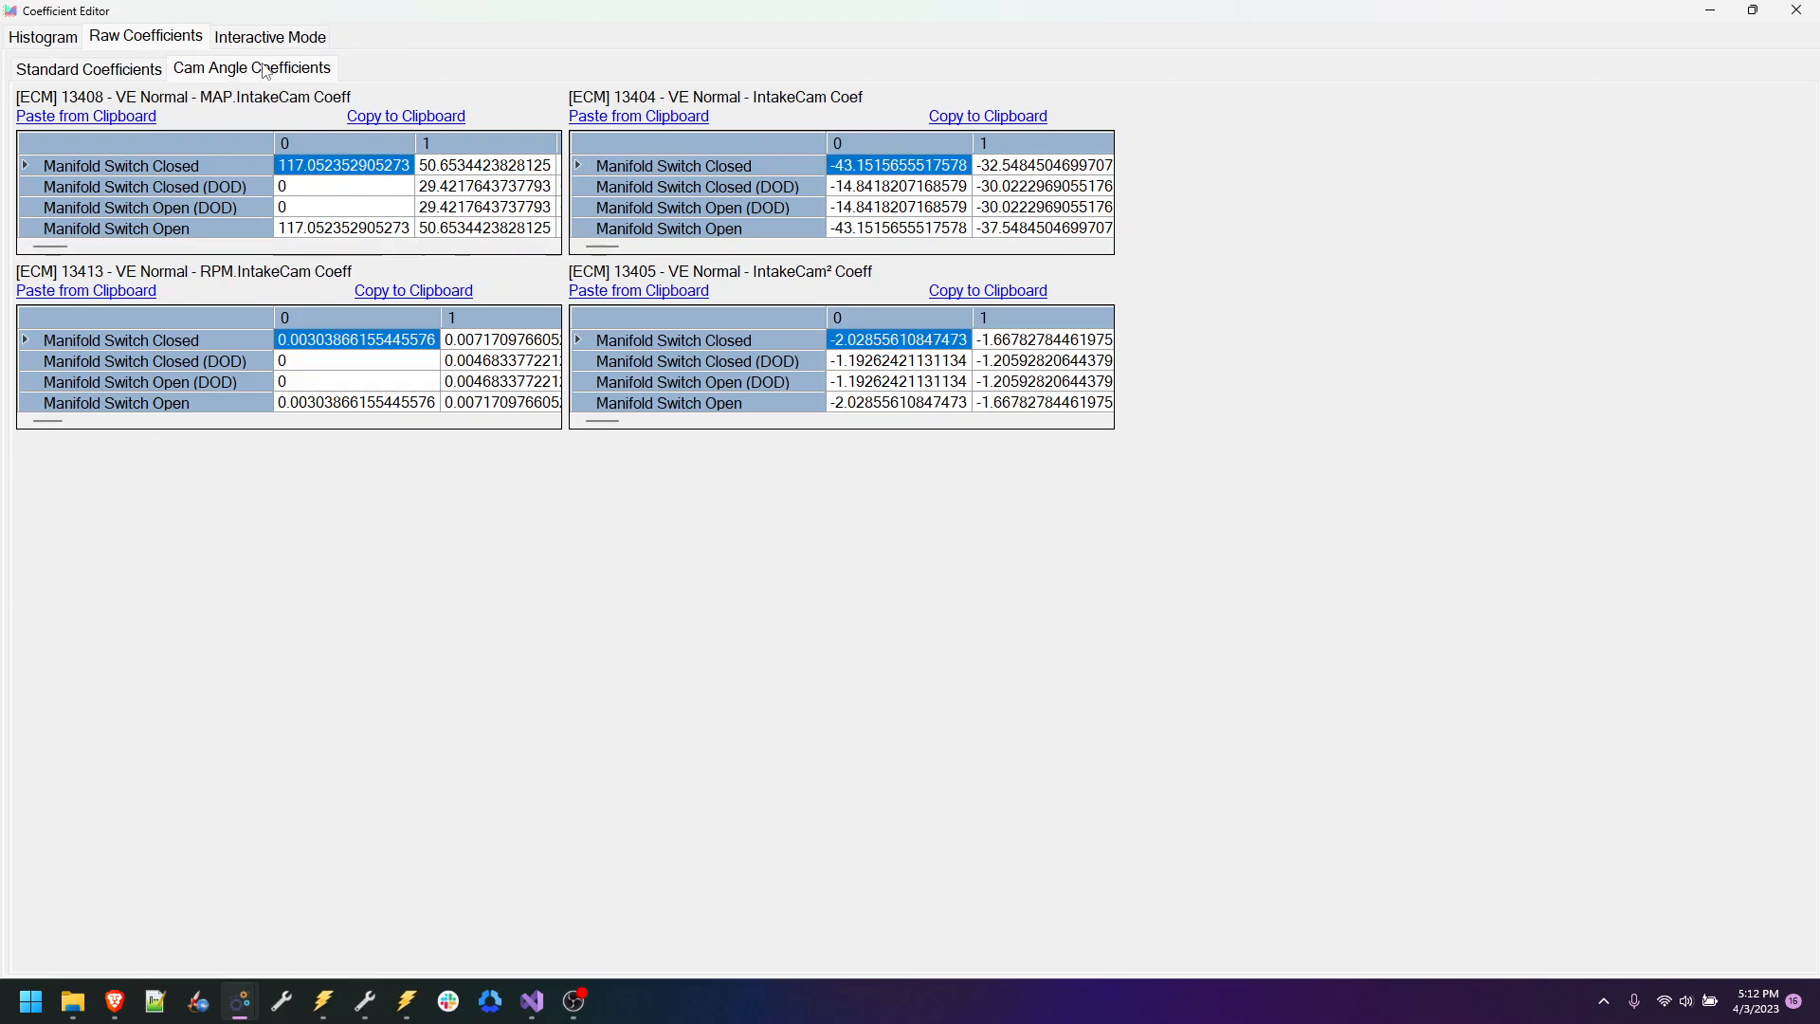
click(324, 231)
click(383, 405)
click(882, 230)
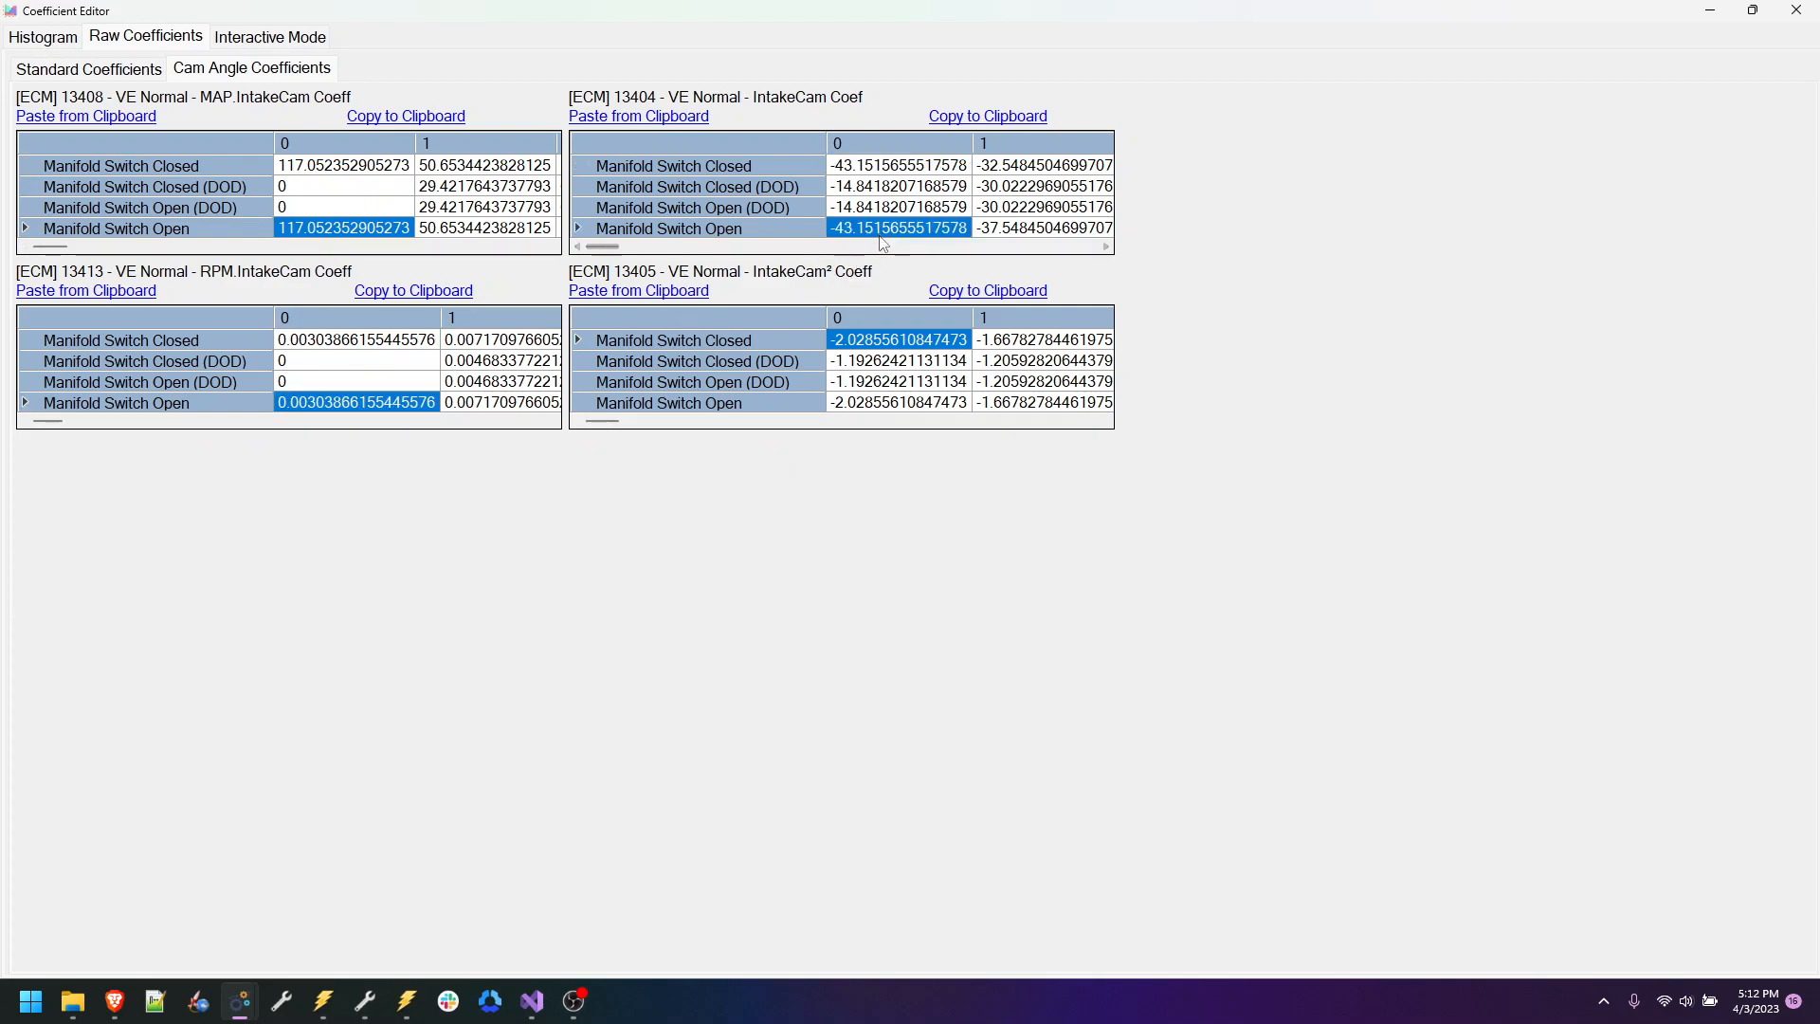
click(891, 403)
click(318, 43)
Step: Switch Interactive Mode to zone 1 and select the Percent Error cell at 0.440 and 800
click(164, 175)
click(220, 149)
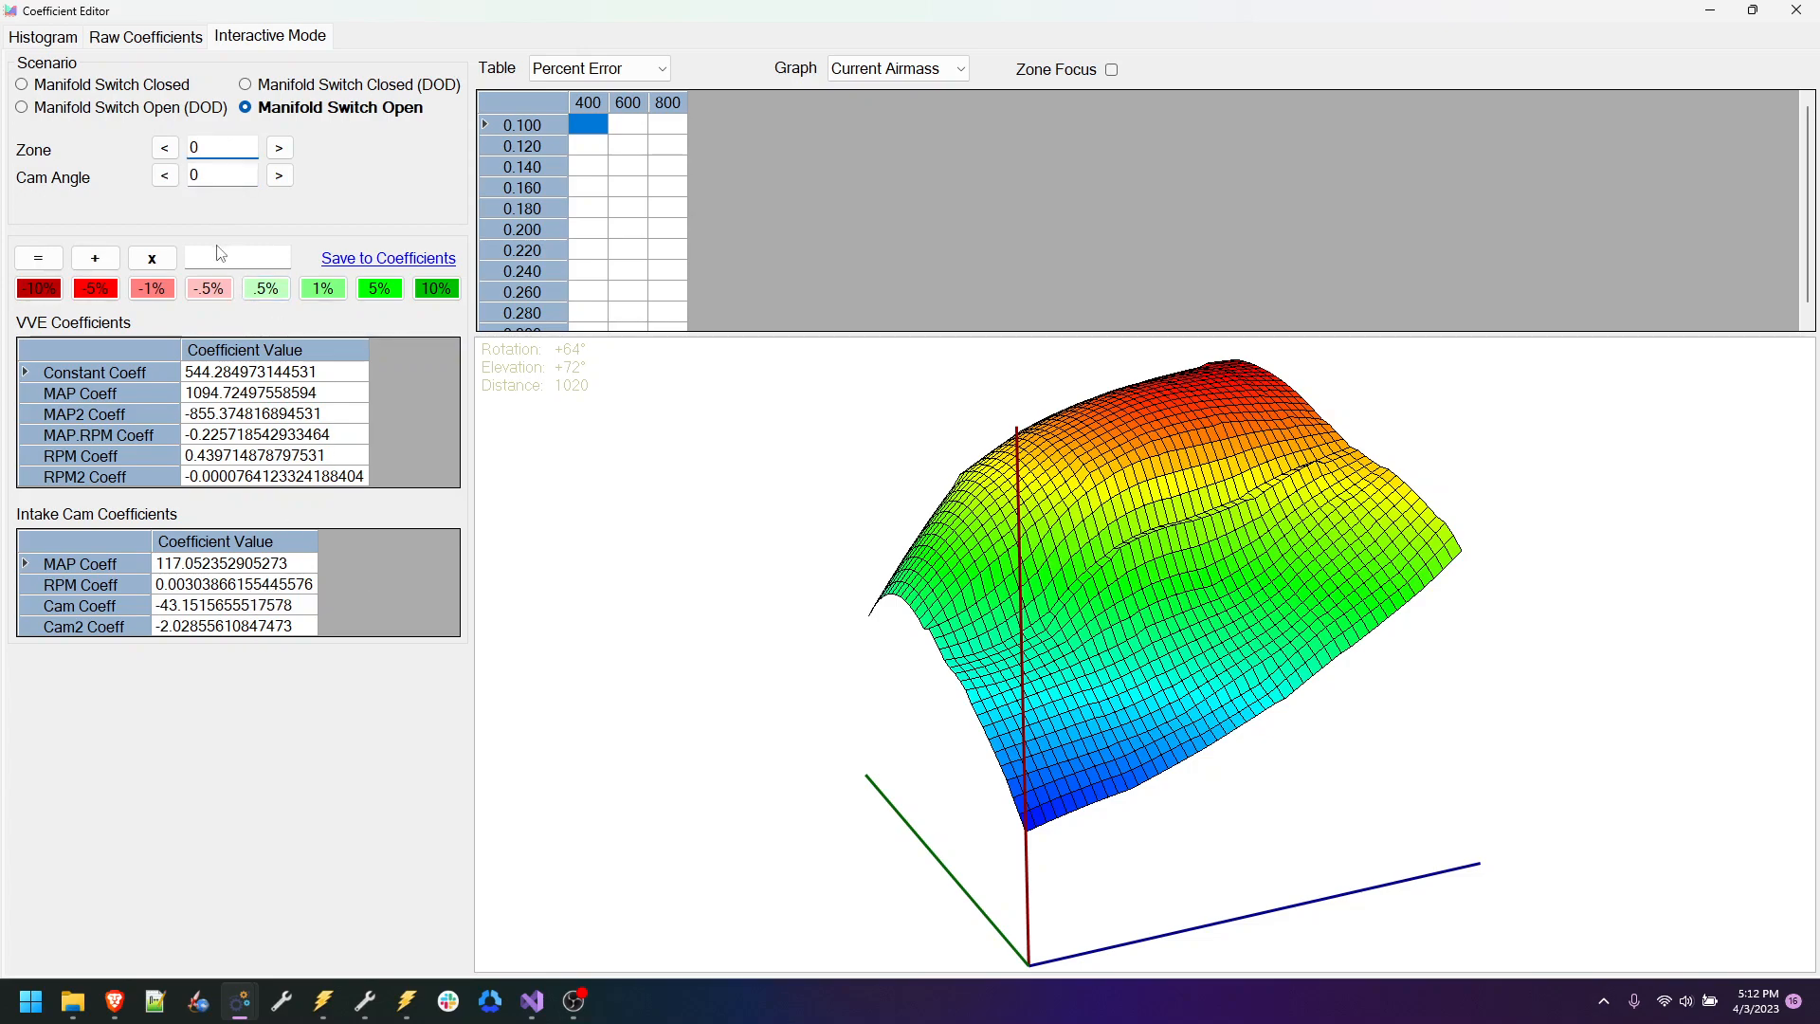
double_click(217, 172)
click(195, 147)
click(281, 152)
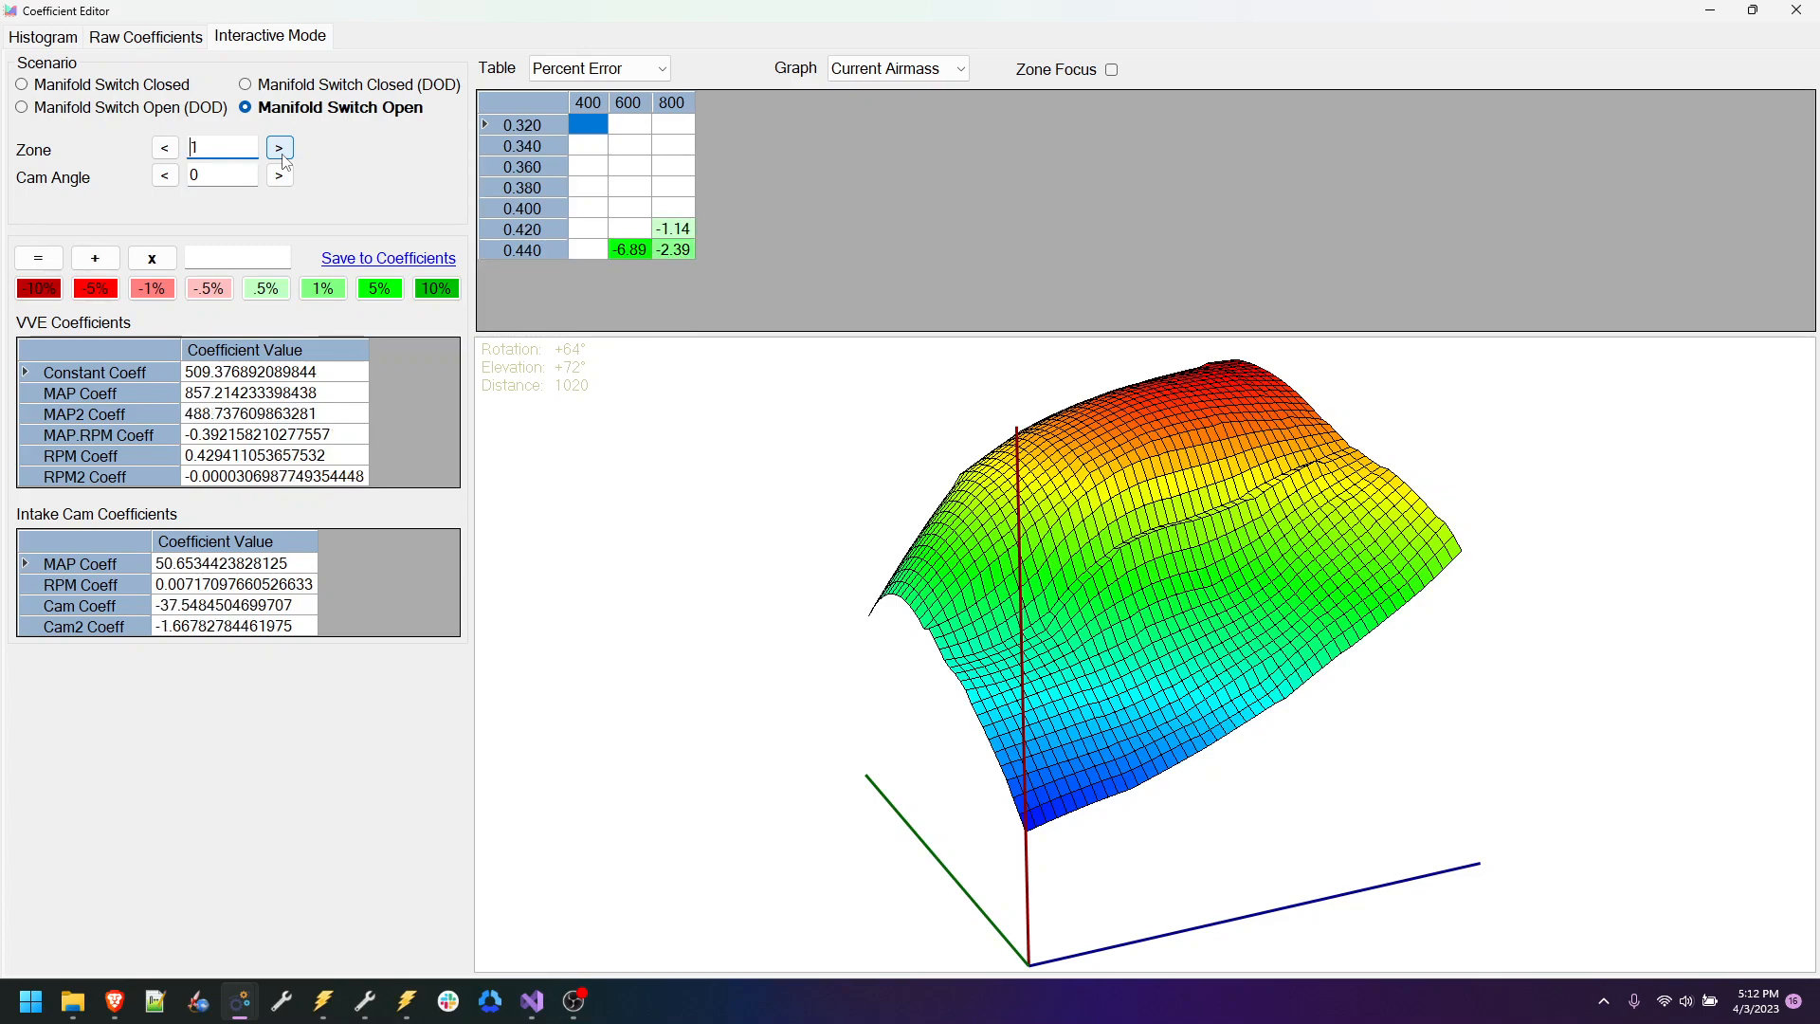
click(656, 249)
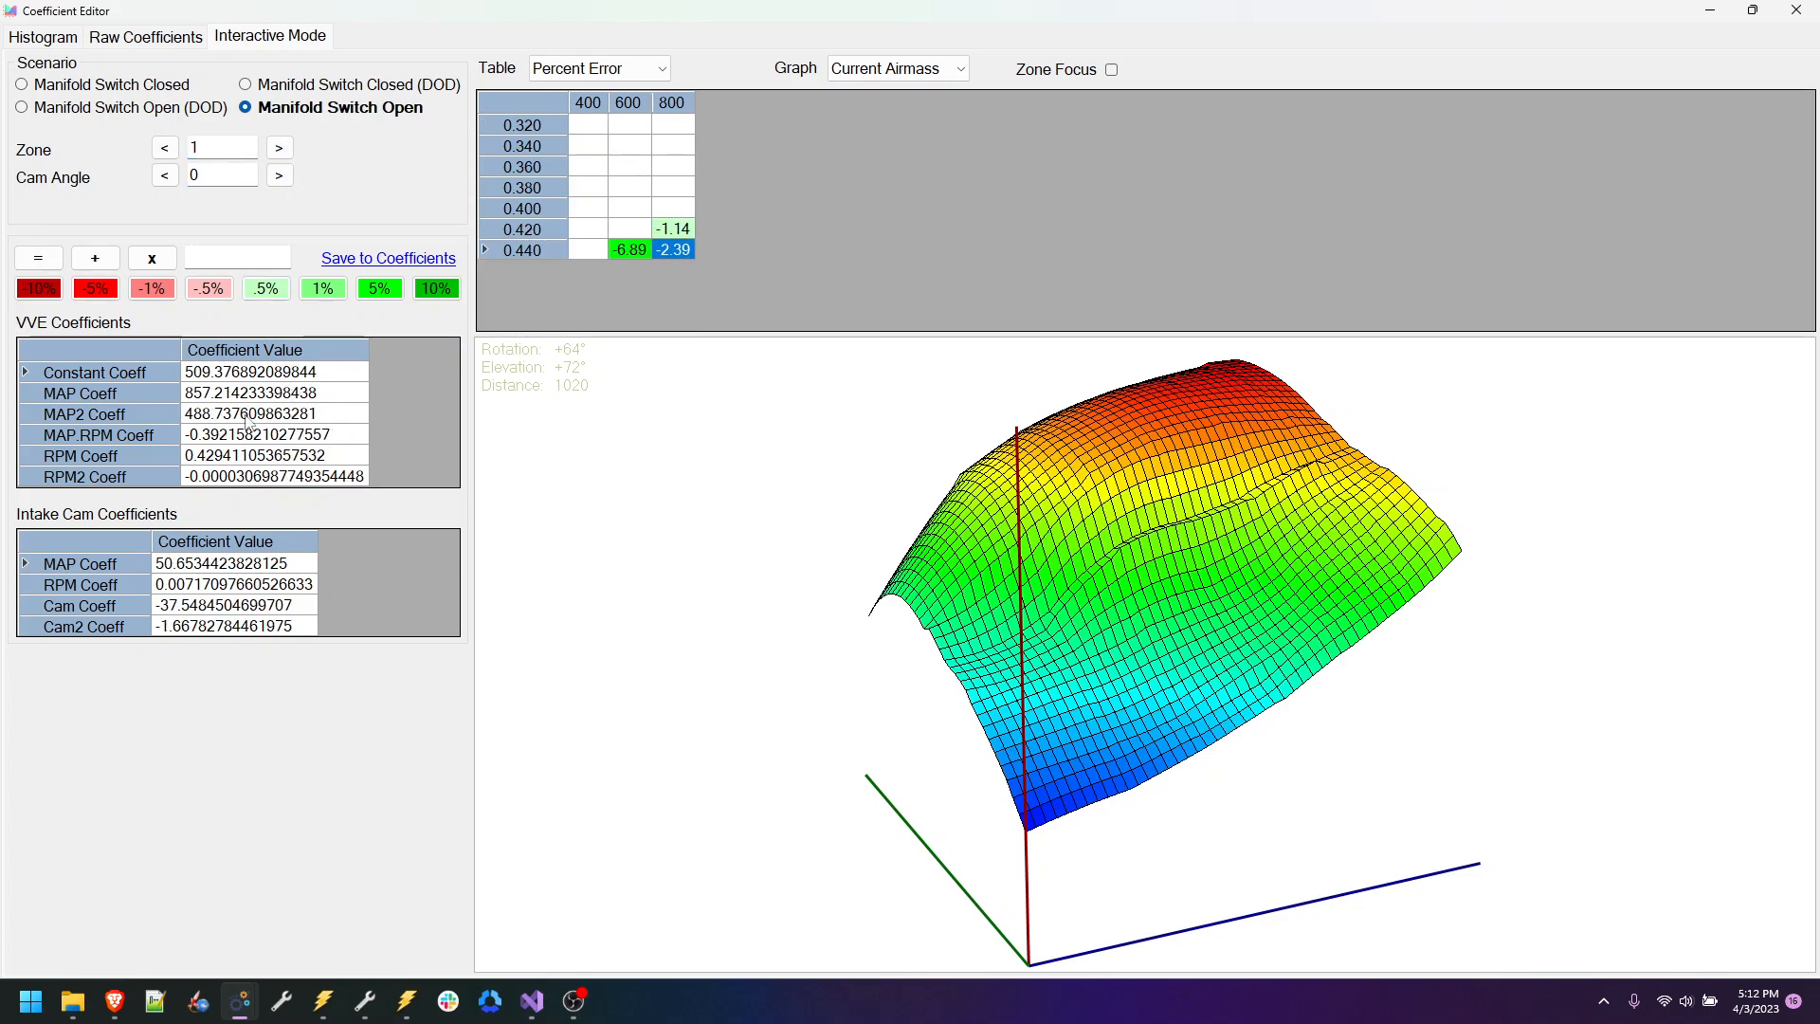
Step: Locate the zone 1 Manifold Switch Open values in the raw Cam Angle Coefficients tables, and return to Interactive Mode
click(167, 38)
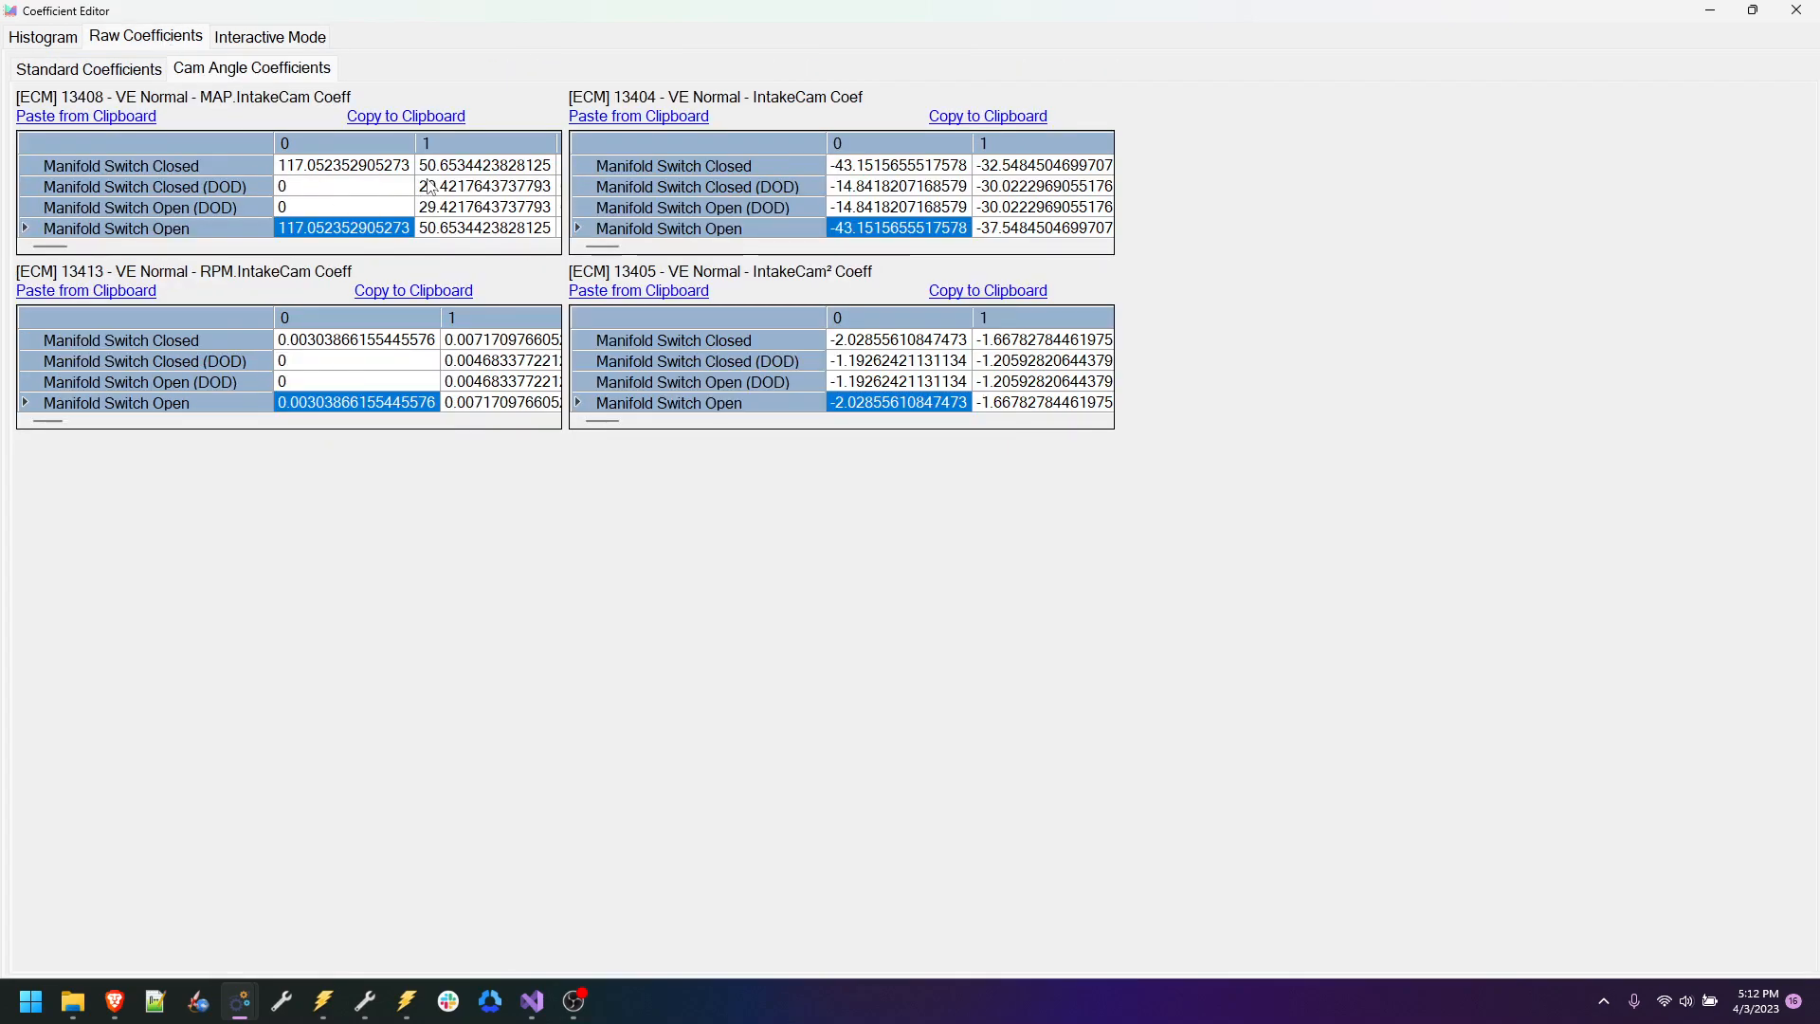
click(451, 227)
click(494, 403)
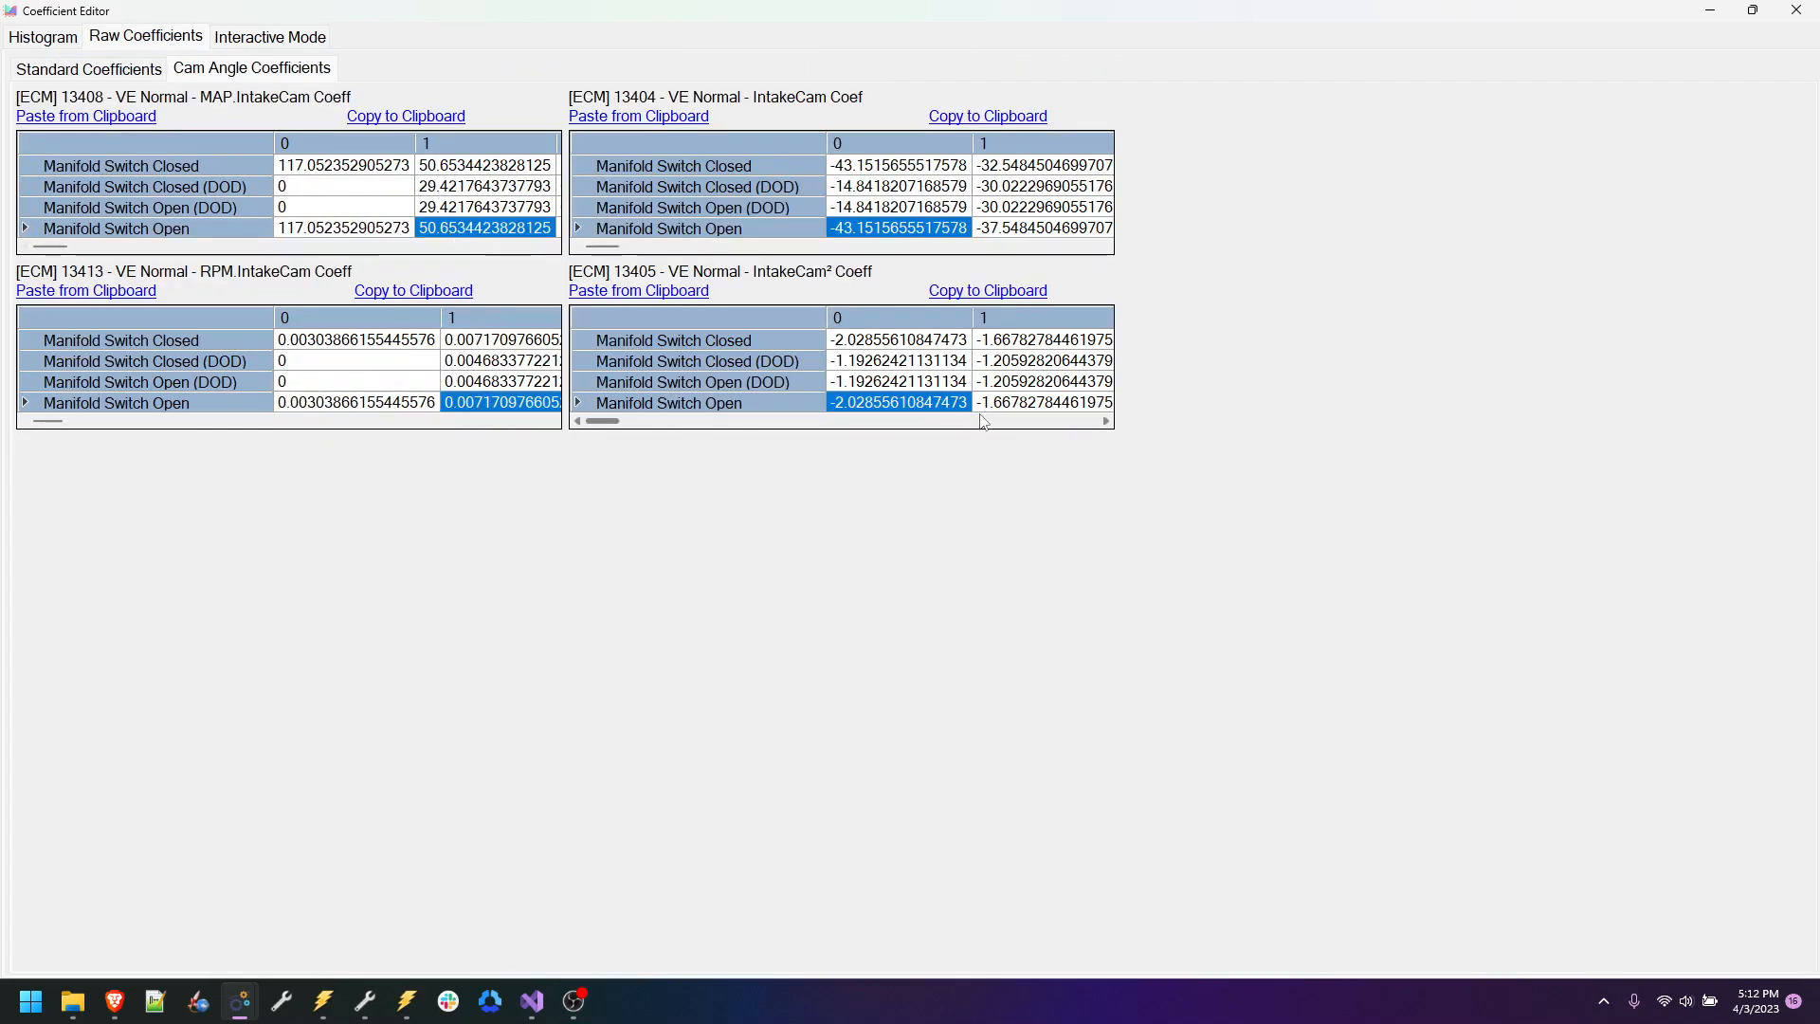
click(1007, 403)
click(1040, 230)
click(270, 37)
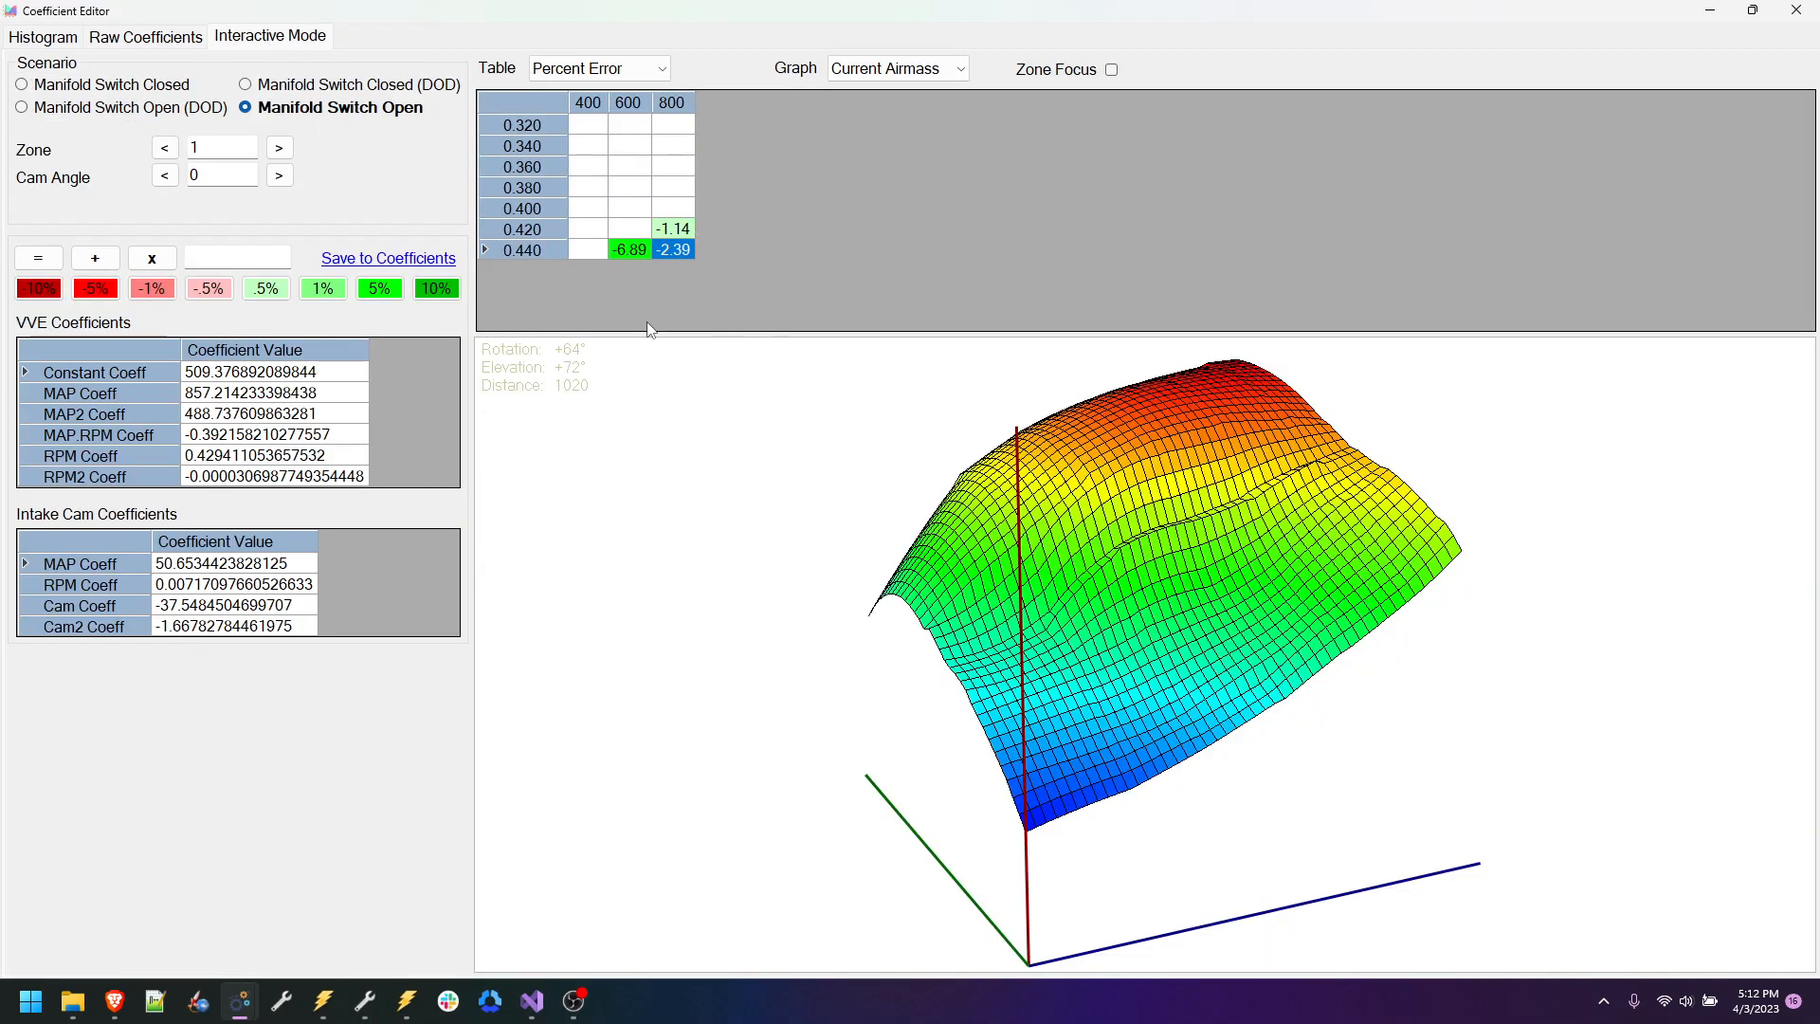
Step: Advance to zone 2 and examine its part of the airmass surface with Zone Focus enabled
click(279, 148)
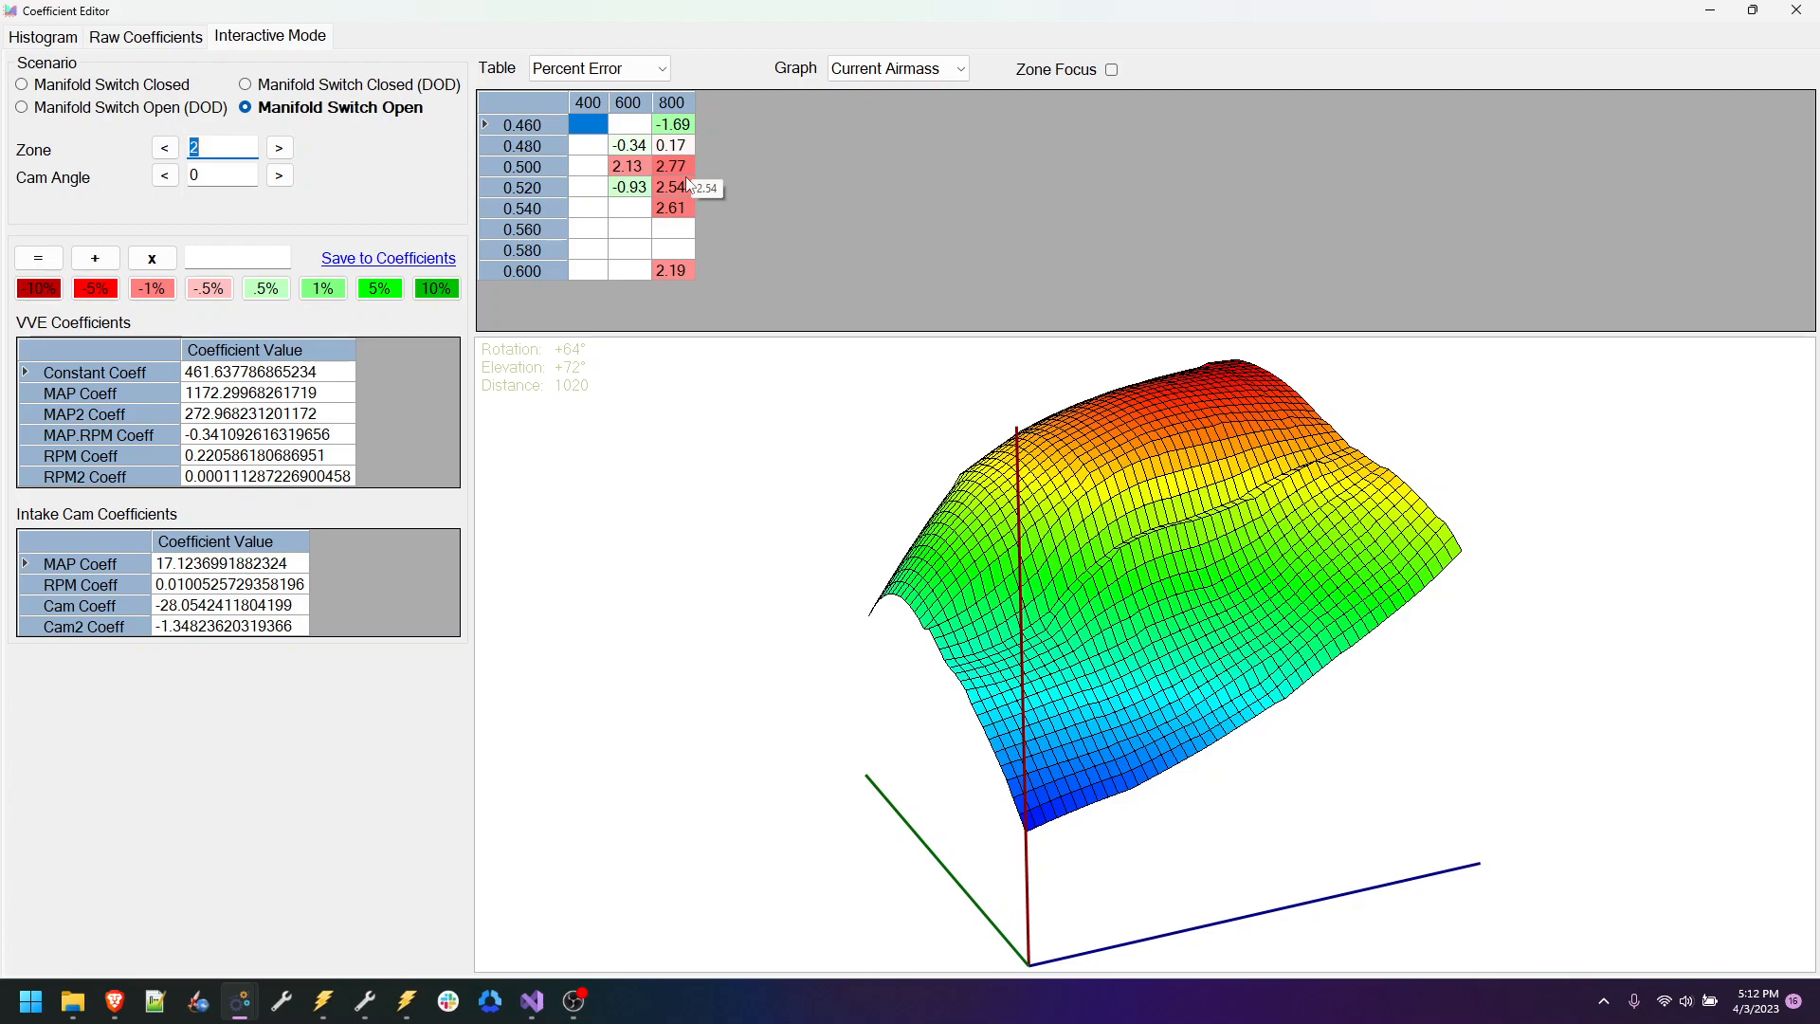
click(1088, 74)
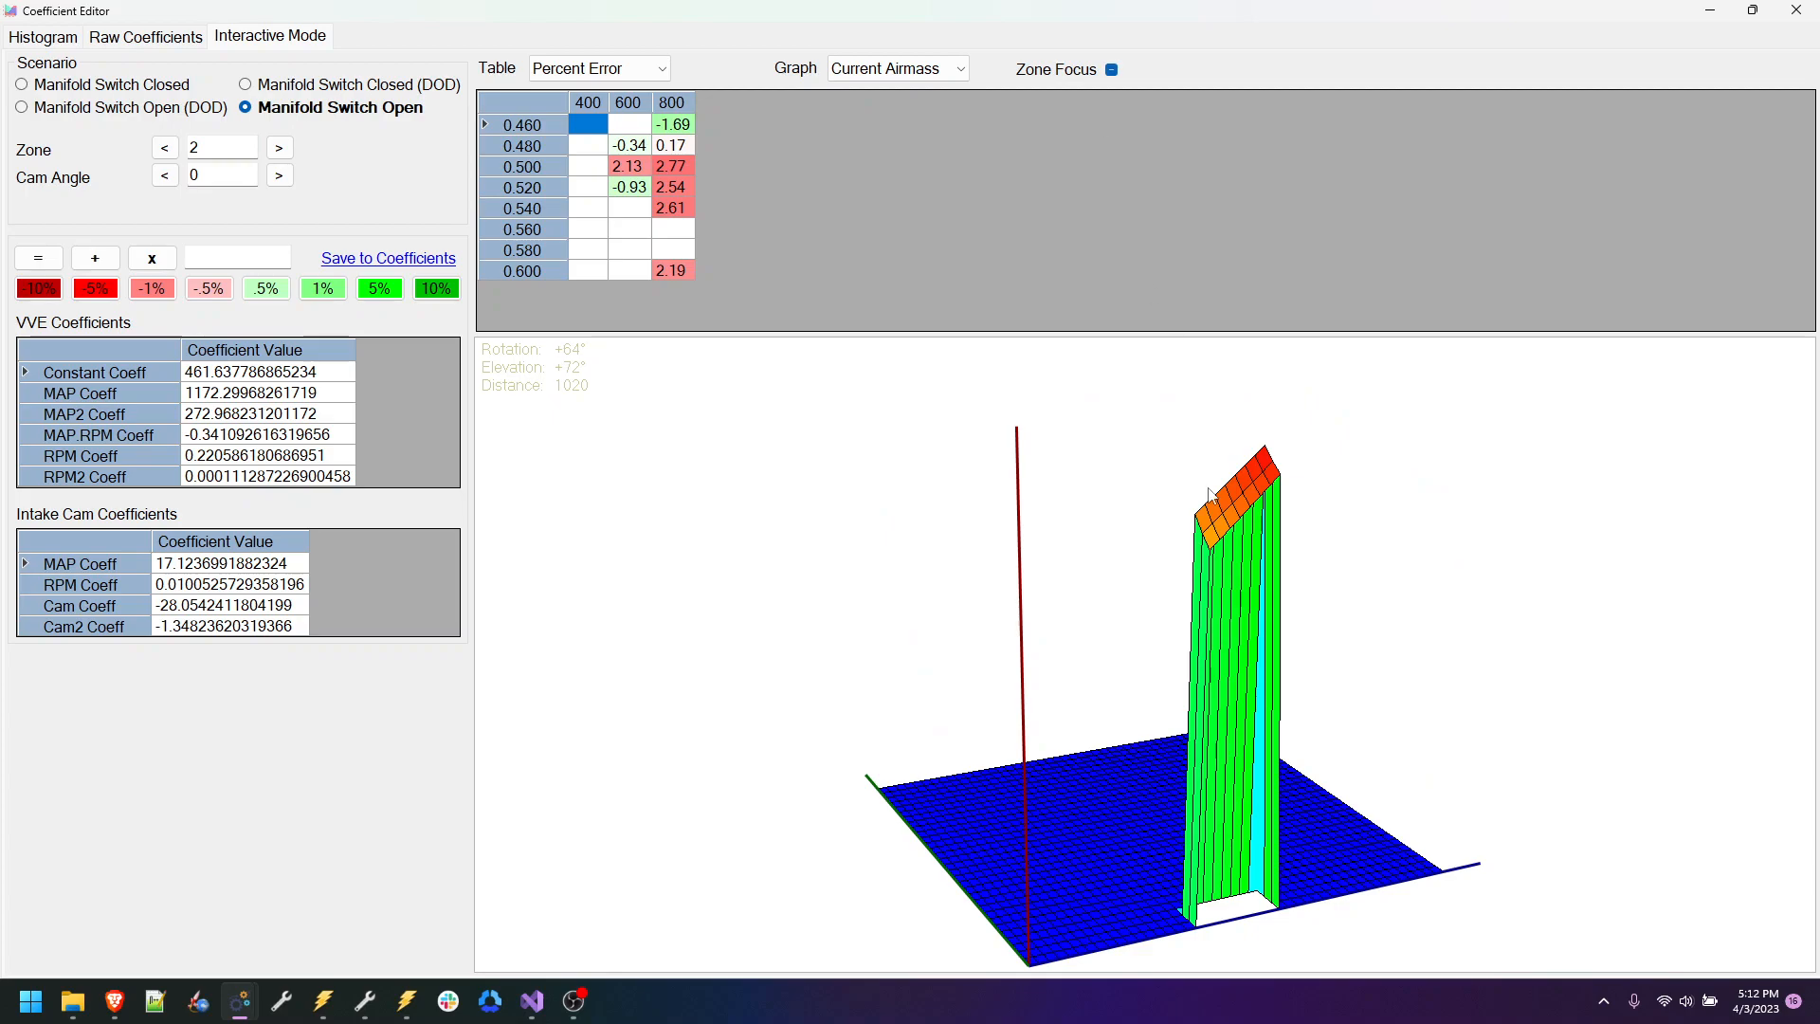
mouse_move(1239, 723)
mouse_down()
mouse_move(1089, 756)
mouse_move(1024, 711)
mouse_move(1201, 781)
mouse_move(1321, 744)
mouse_move(1245, 744)
mouse_up()
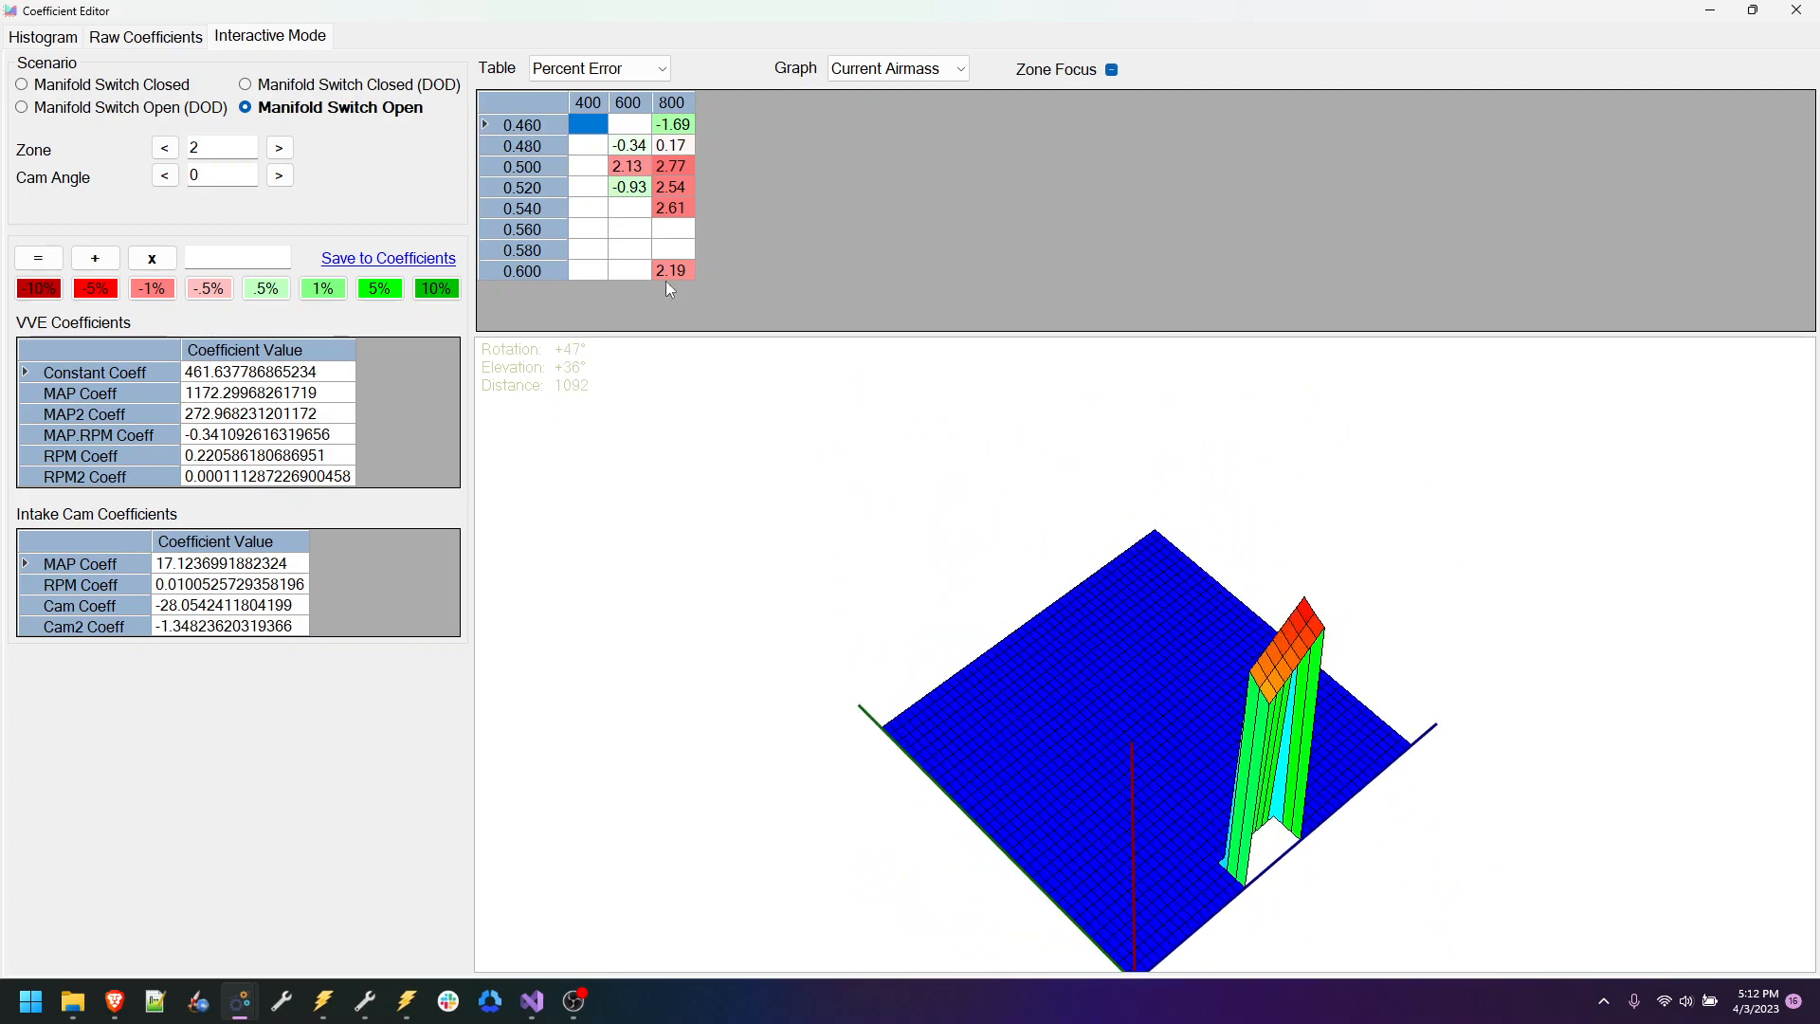
Step: Set the zone to 19 and compare the airmass surface with and without Zone Focus, leaving it off
double_click(218, 145)
text(19)
click(1090, 70)
drag(1171, 663, 1142, 531)
click(1111, 71)
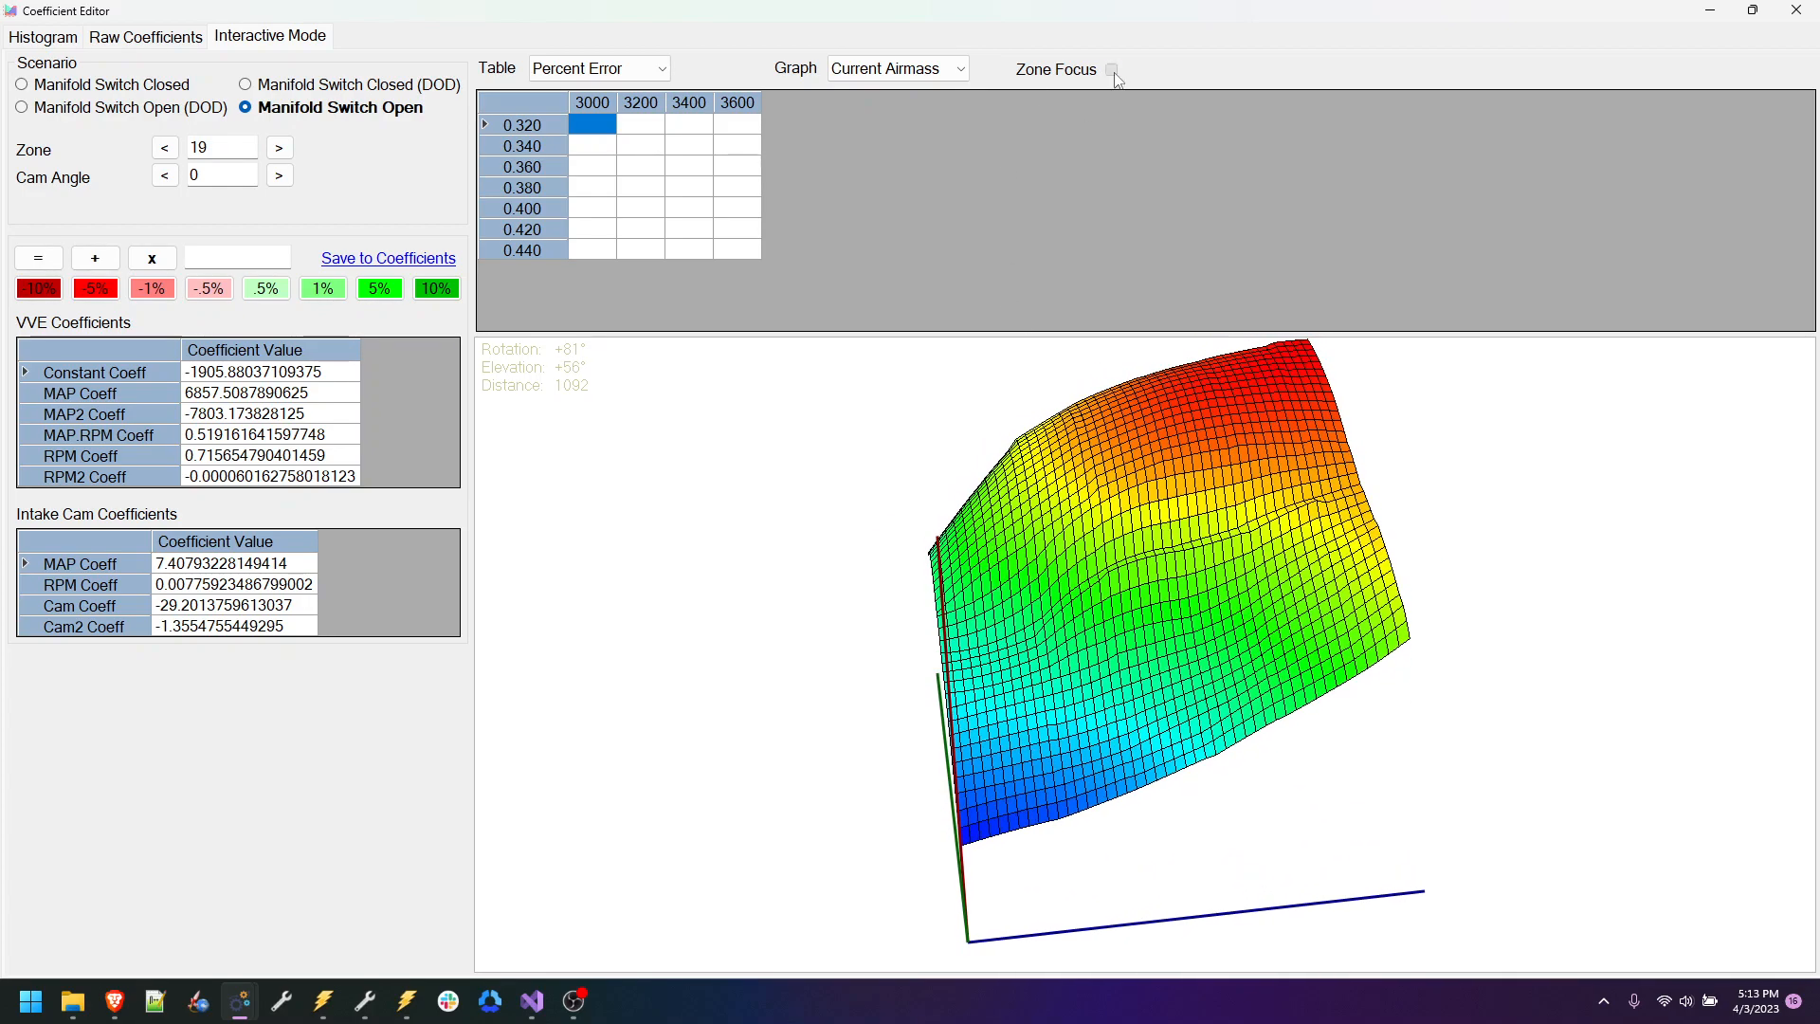
click(1112, 71)
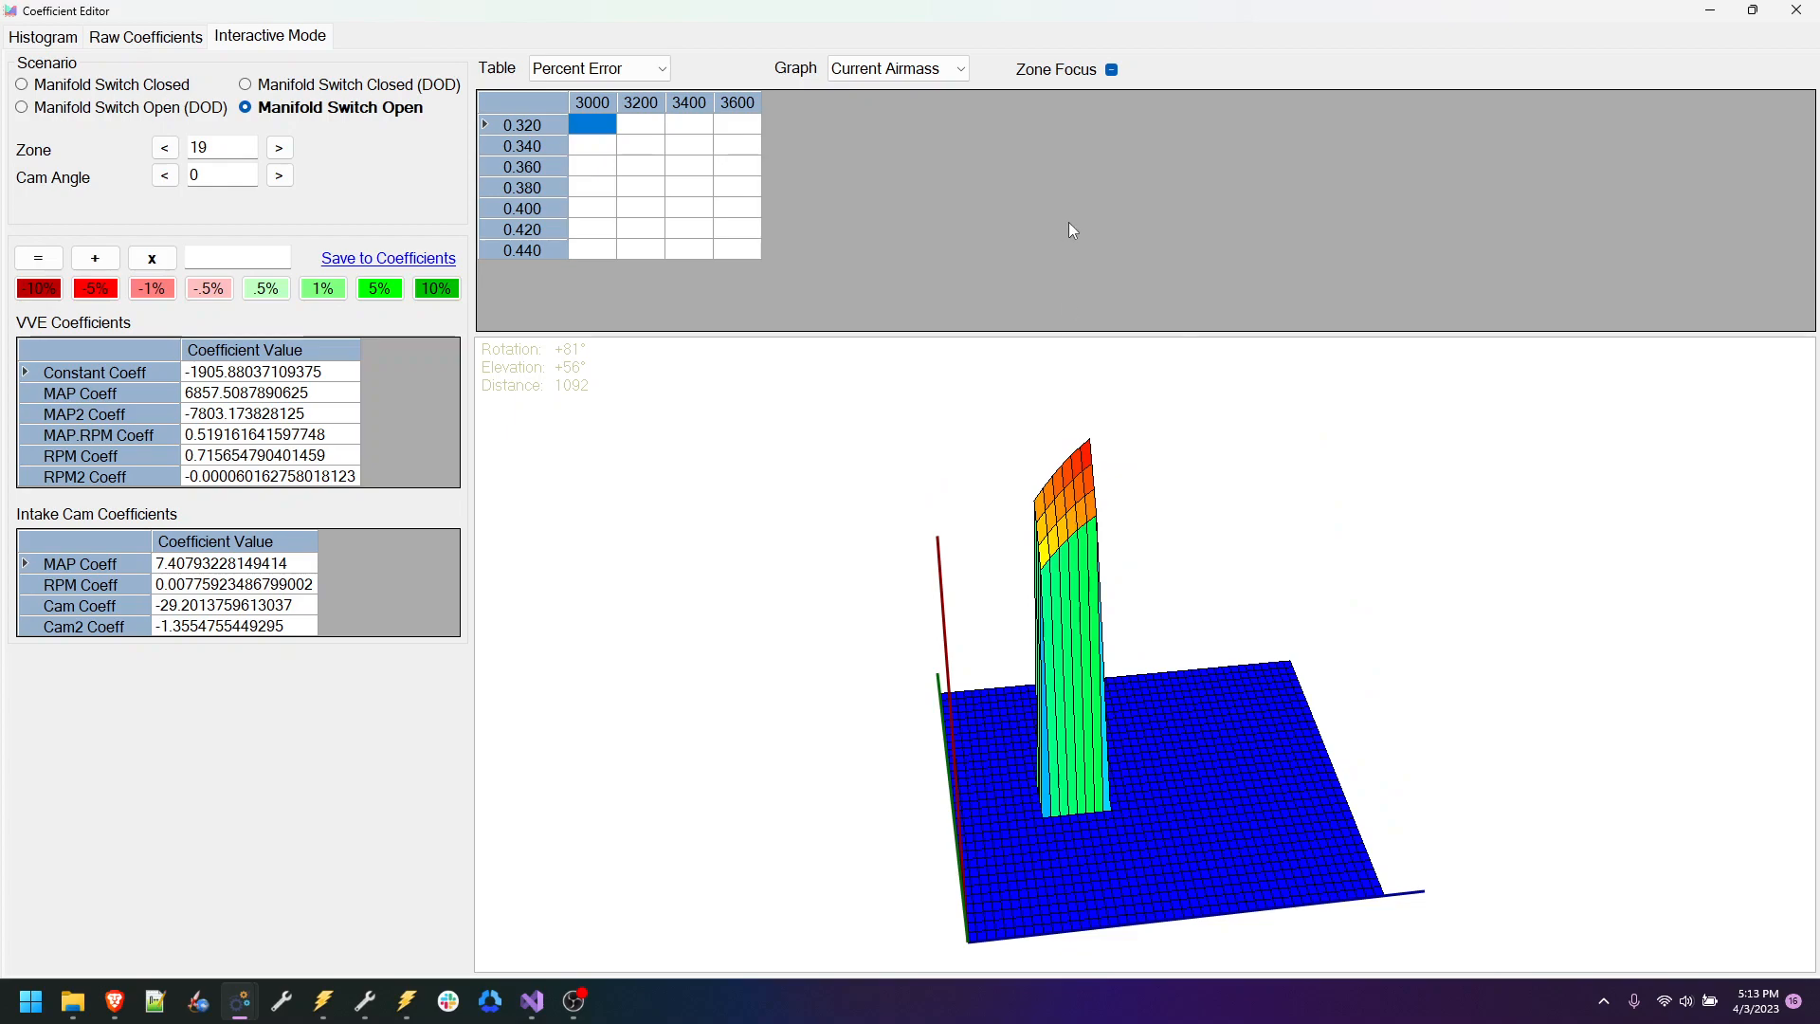
click(1111, 70)
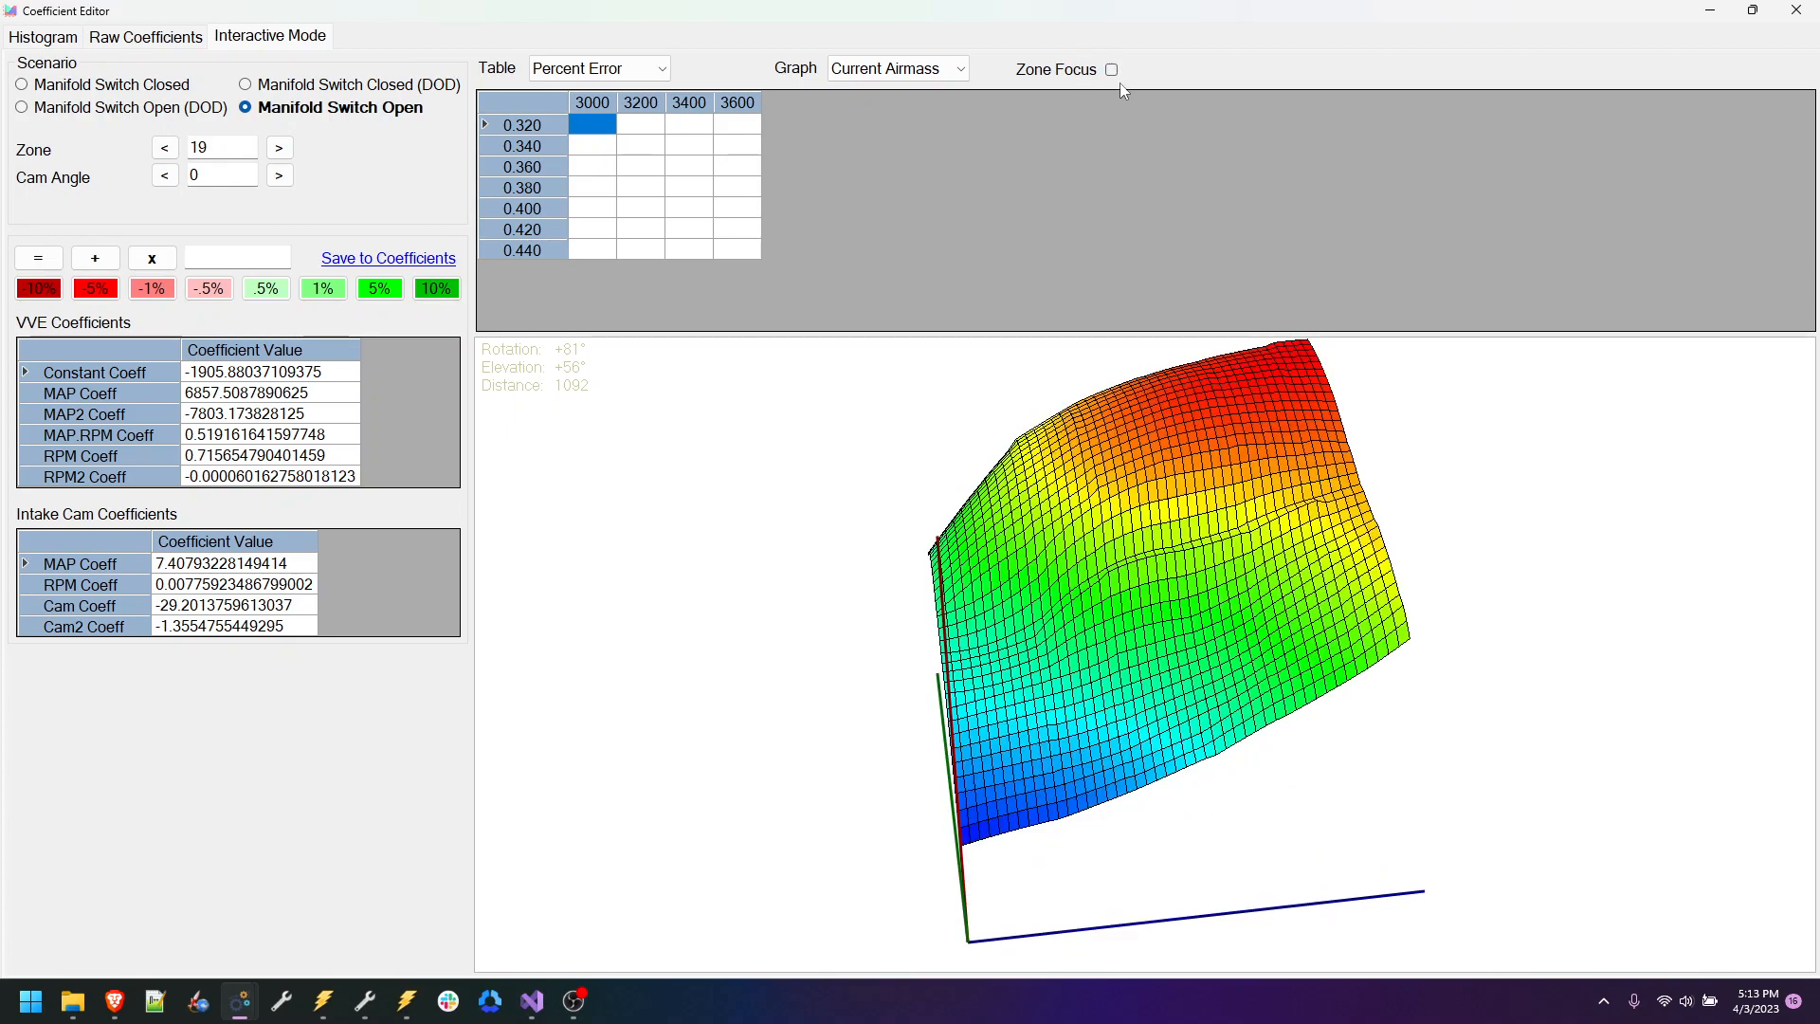
Step: Set the zone to 2 and compare its Percent Error cells with VVE Assistant's main histogram behind the editor
drag(227, 149, 124, 160)
text(2)
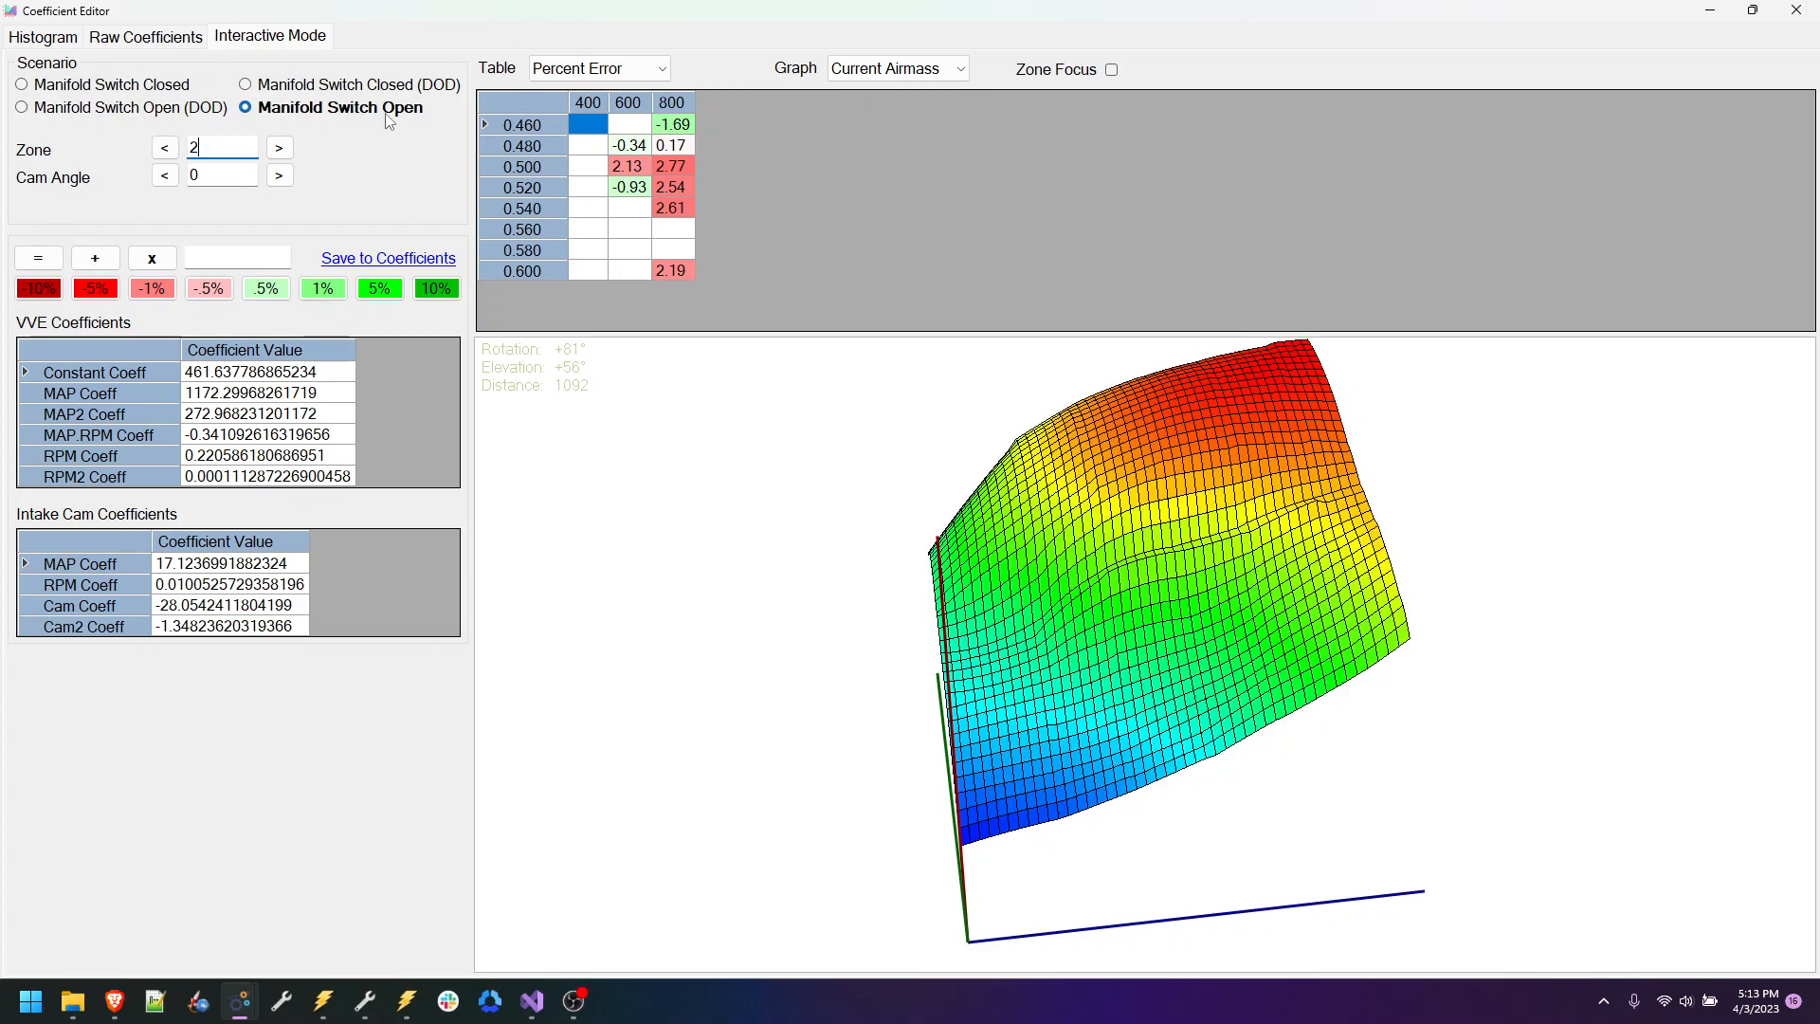
drag(417, 19, 953, 643)
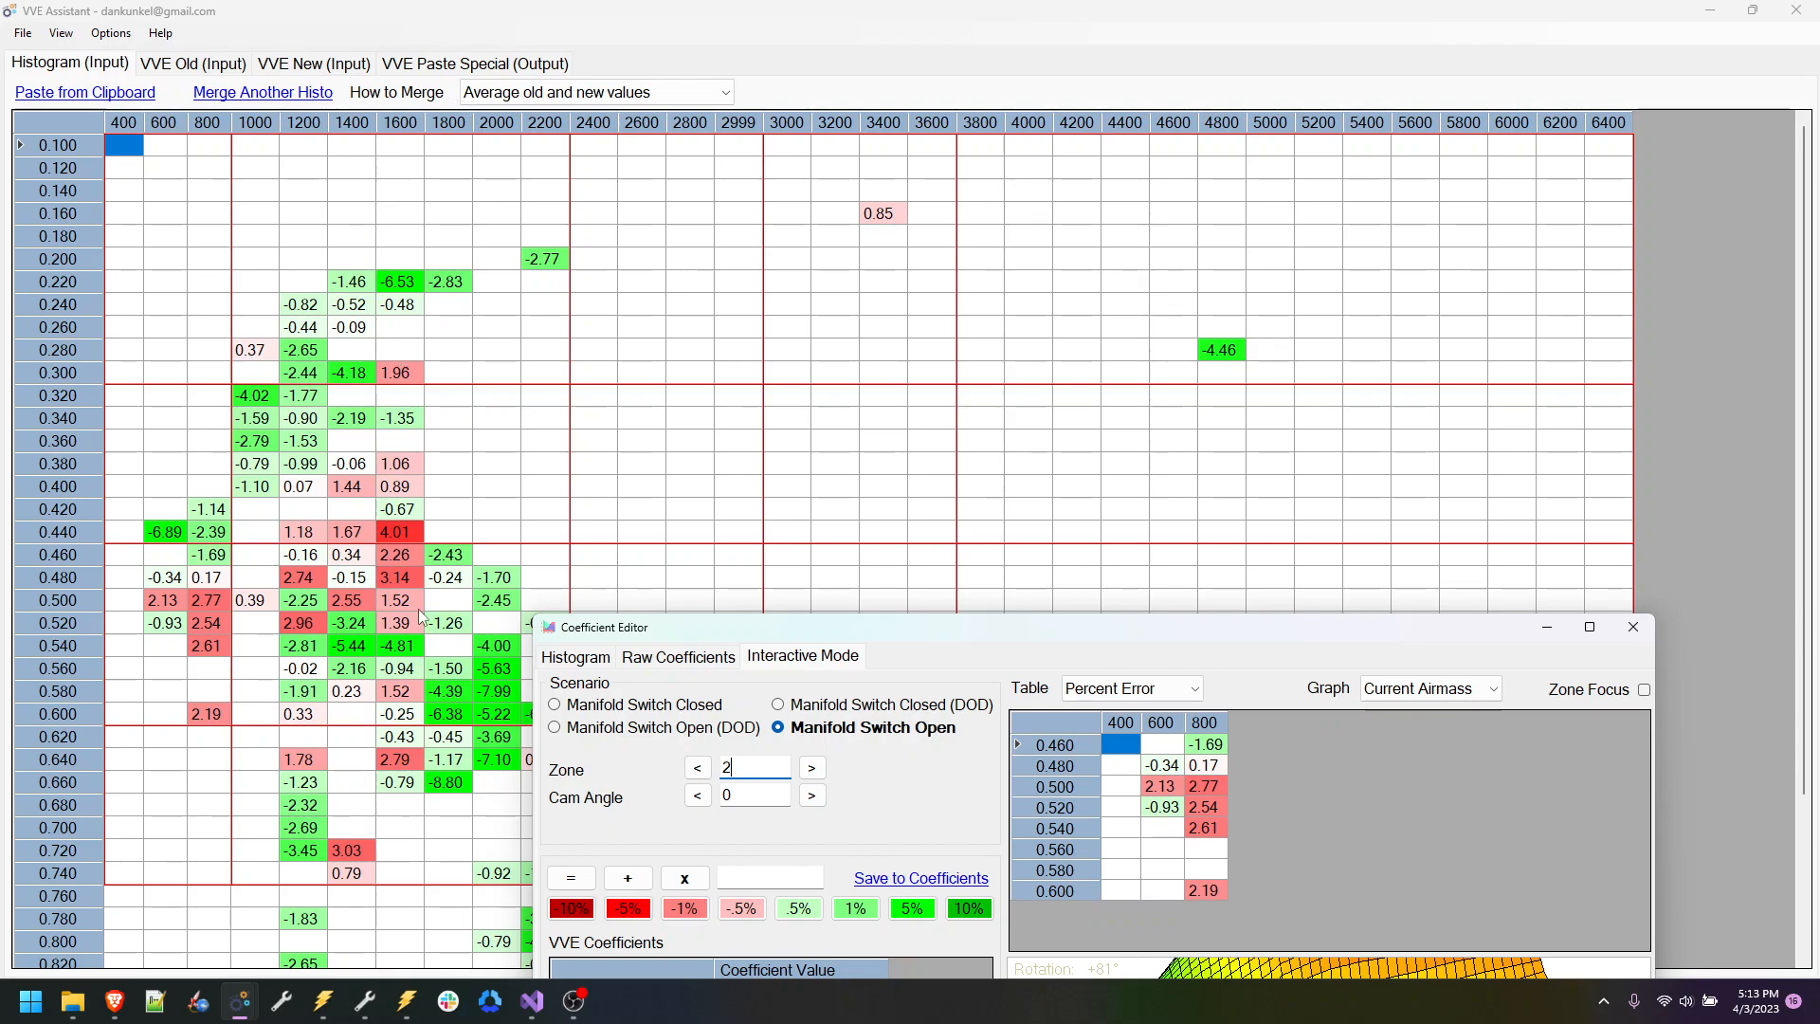
drag(865, 638, 648, 2)
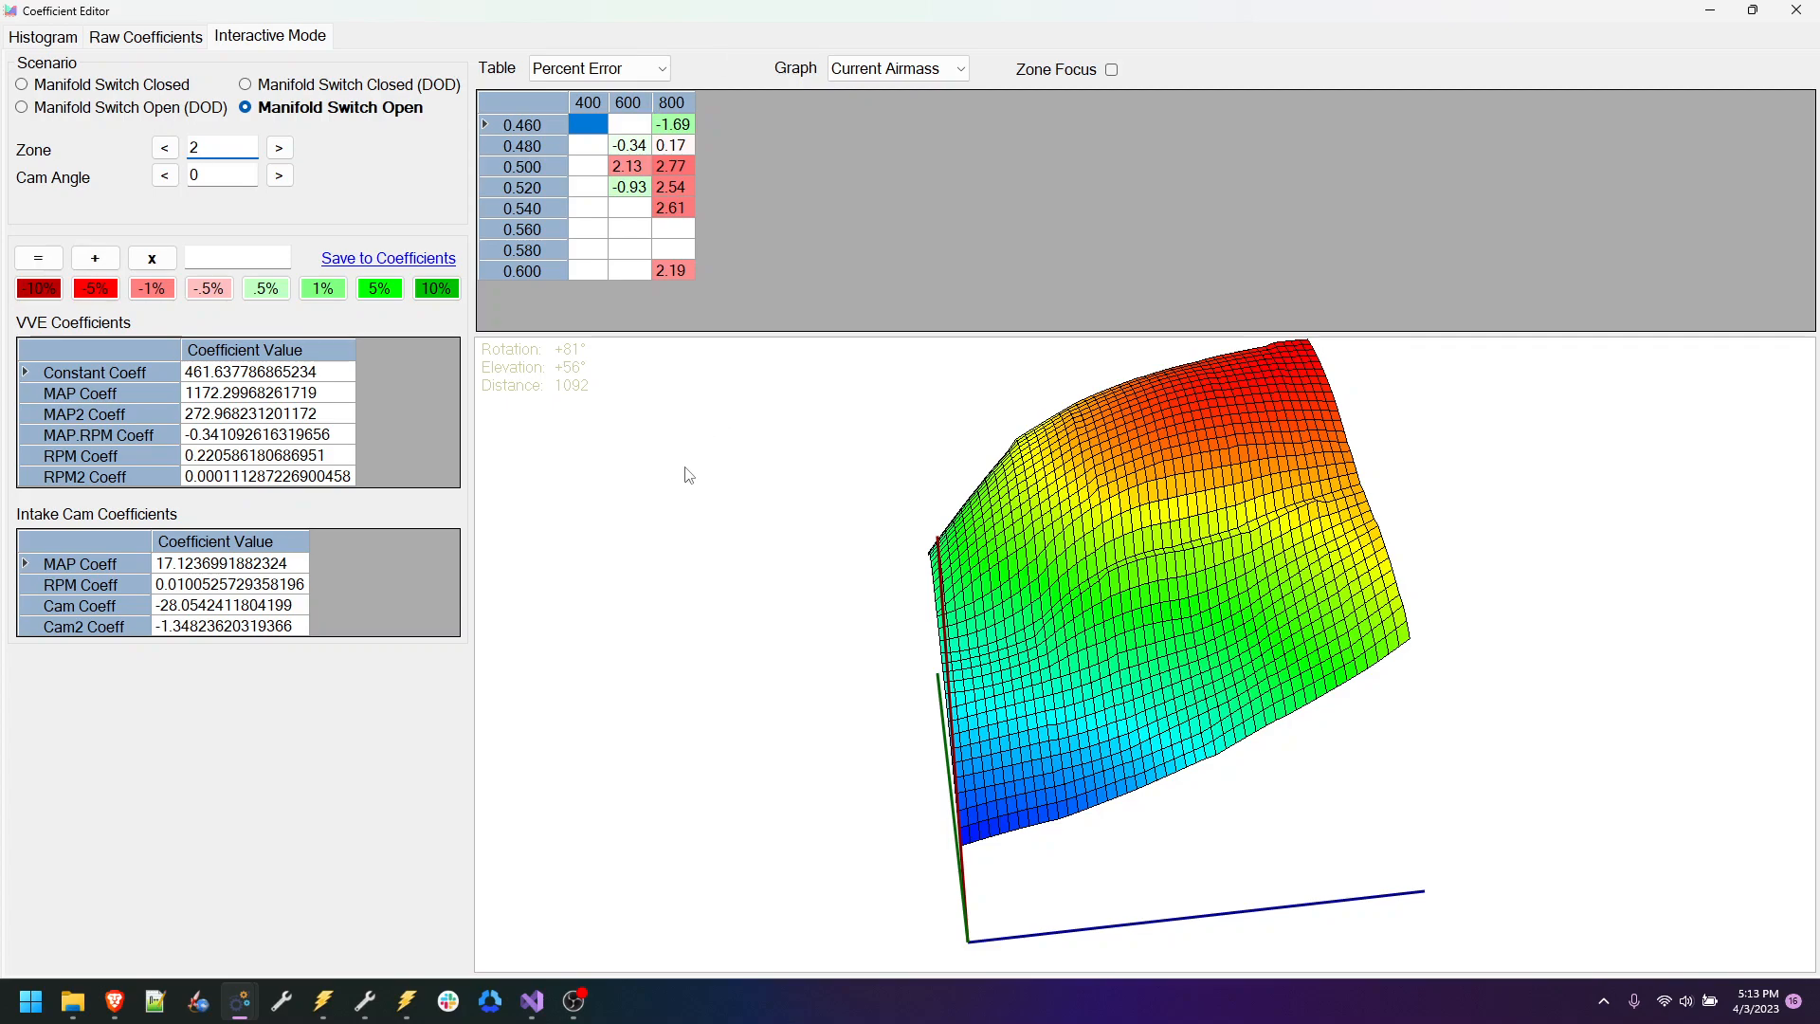
Step: Set the cam angle to 10, lower it in single steps, and raise it to 7 while comparing the airmass surface
click(254, 170)
text(10)
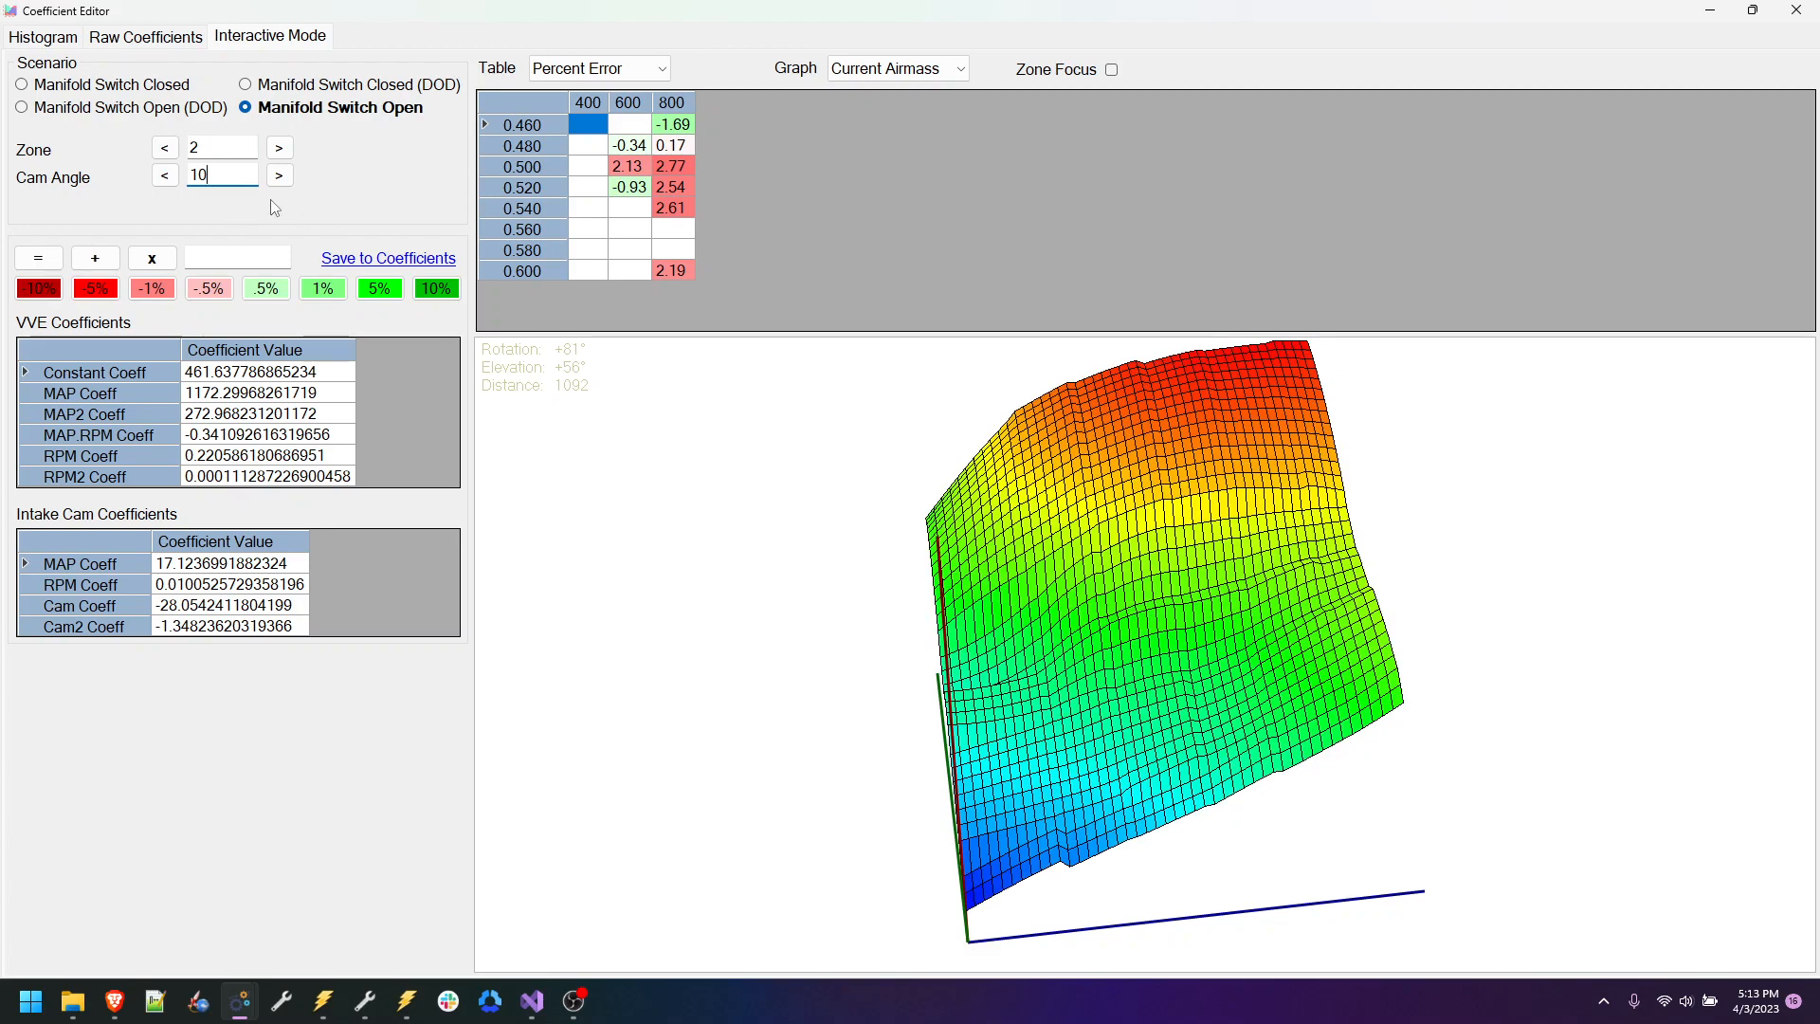
click(165, 176)
click(165, 176)
click(165, 177)
click(165, 177)
click(165, 176)
click(280, 176)
click(280, 177)
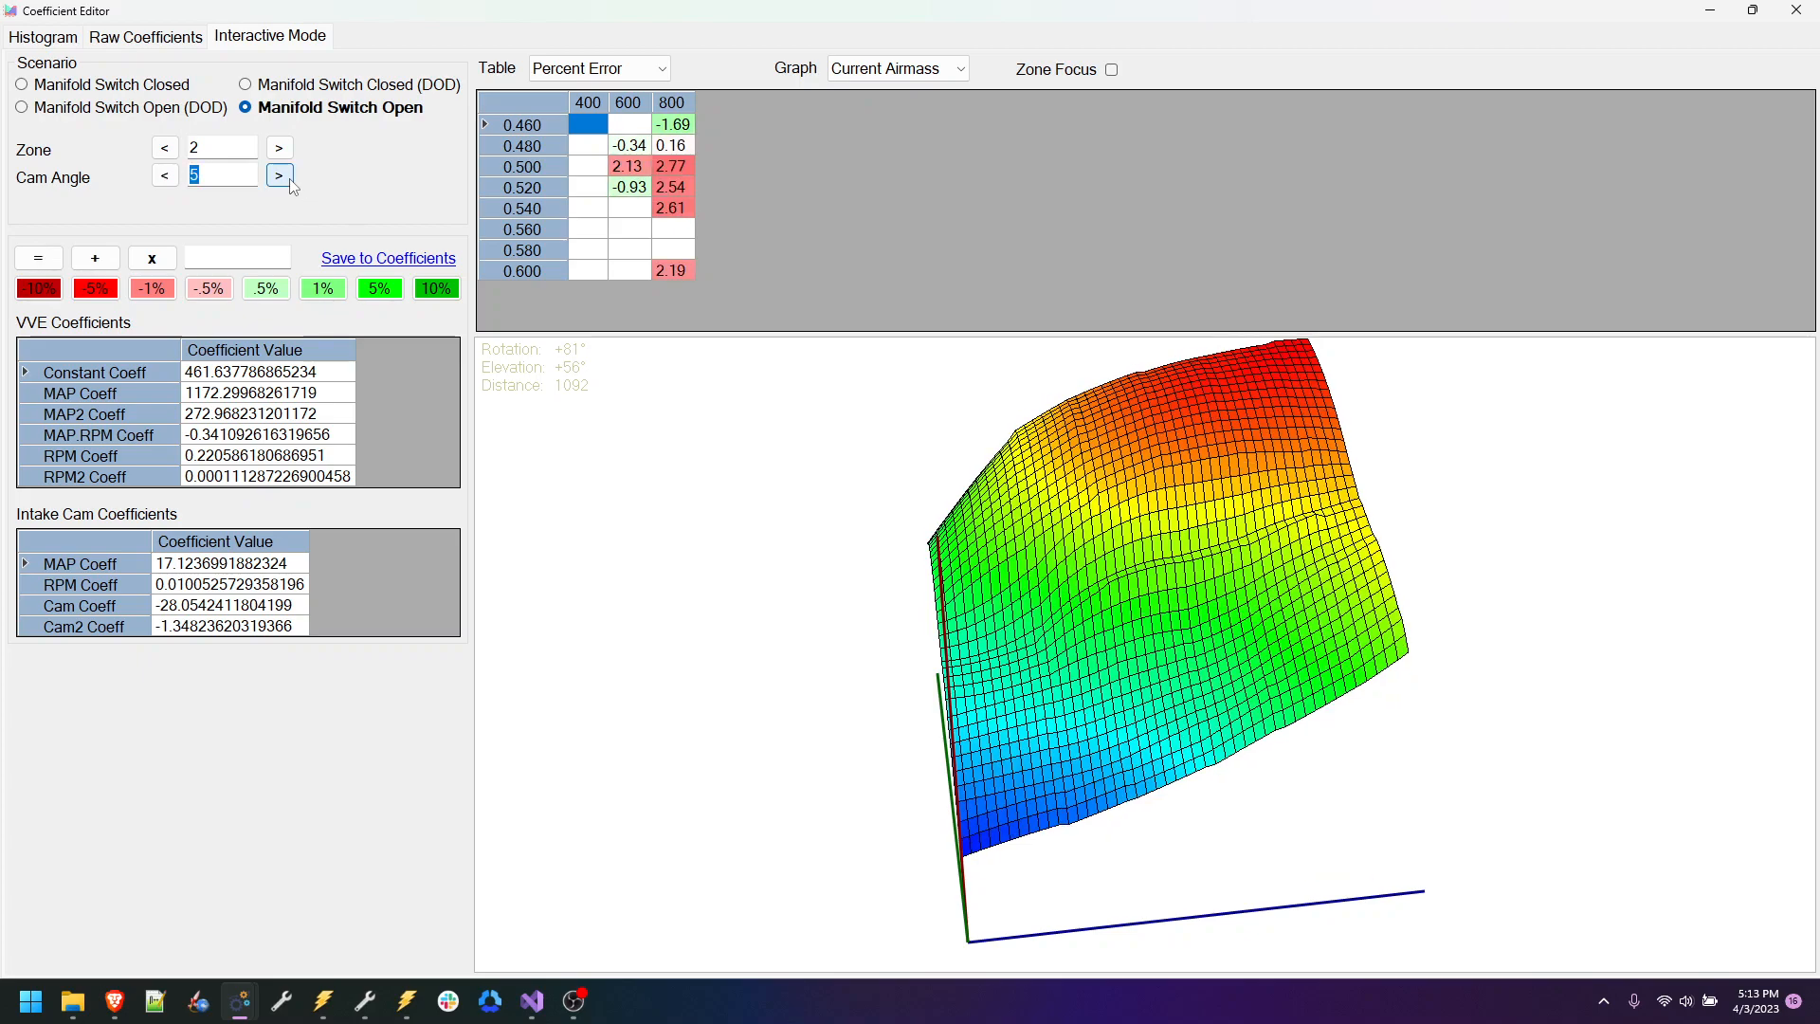
click(279, 176)
click(279, 177)
Step: View the airmass surface from the opposite side and raise the cam angle step by step to 20
drag(1104, 645, 1244, 656)
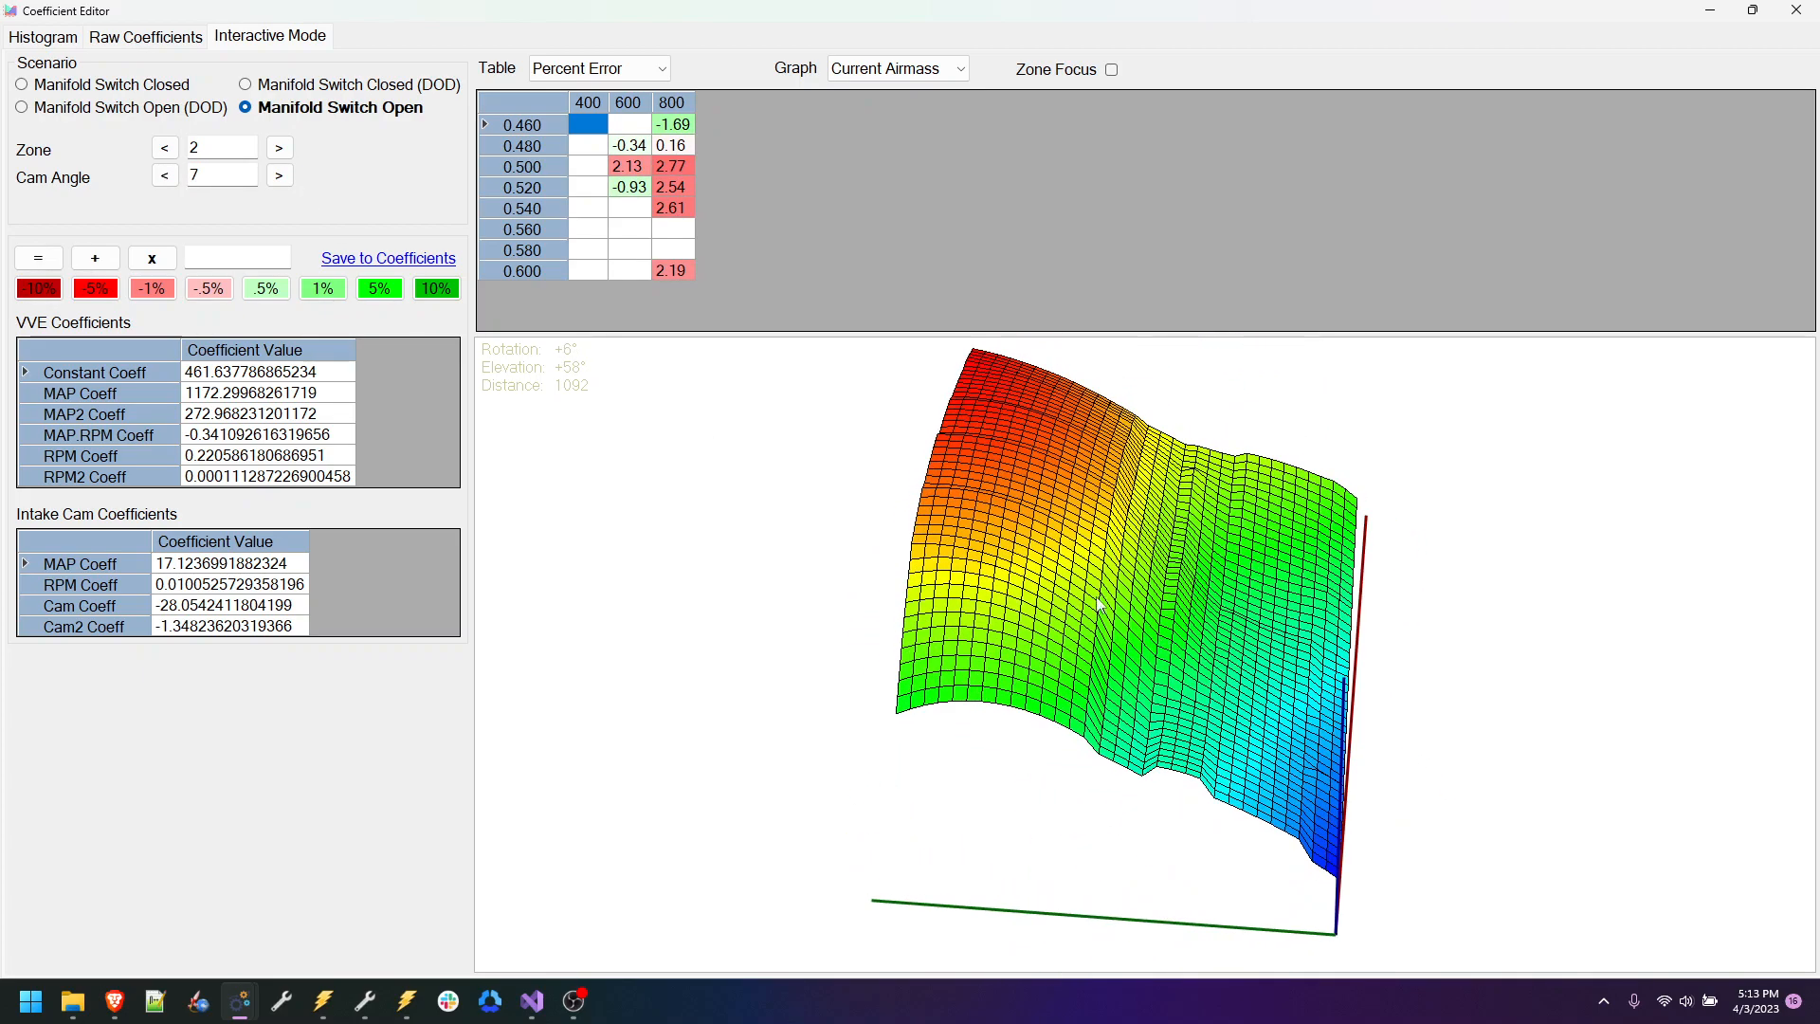
click(287, 183)
click(286, 183)
click(286, 183)
click(287, 183)
click(285, 180)
click(286, 180)
click(286, 180)
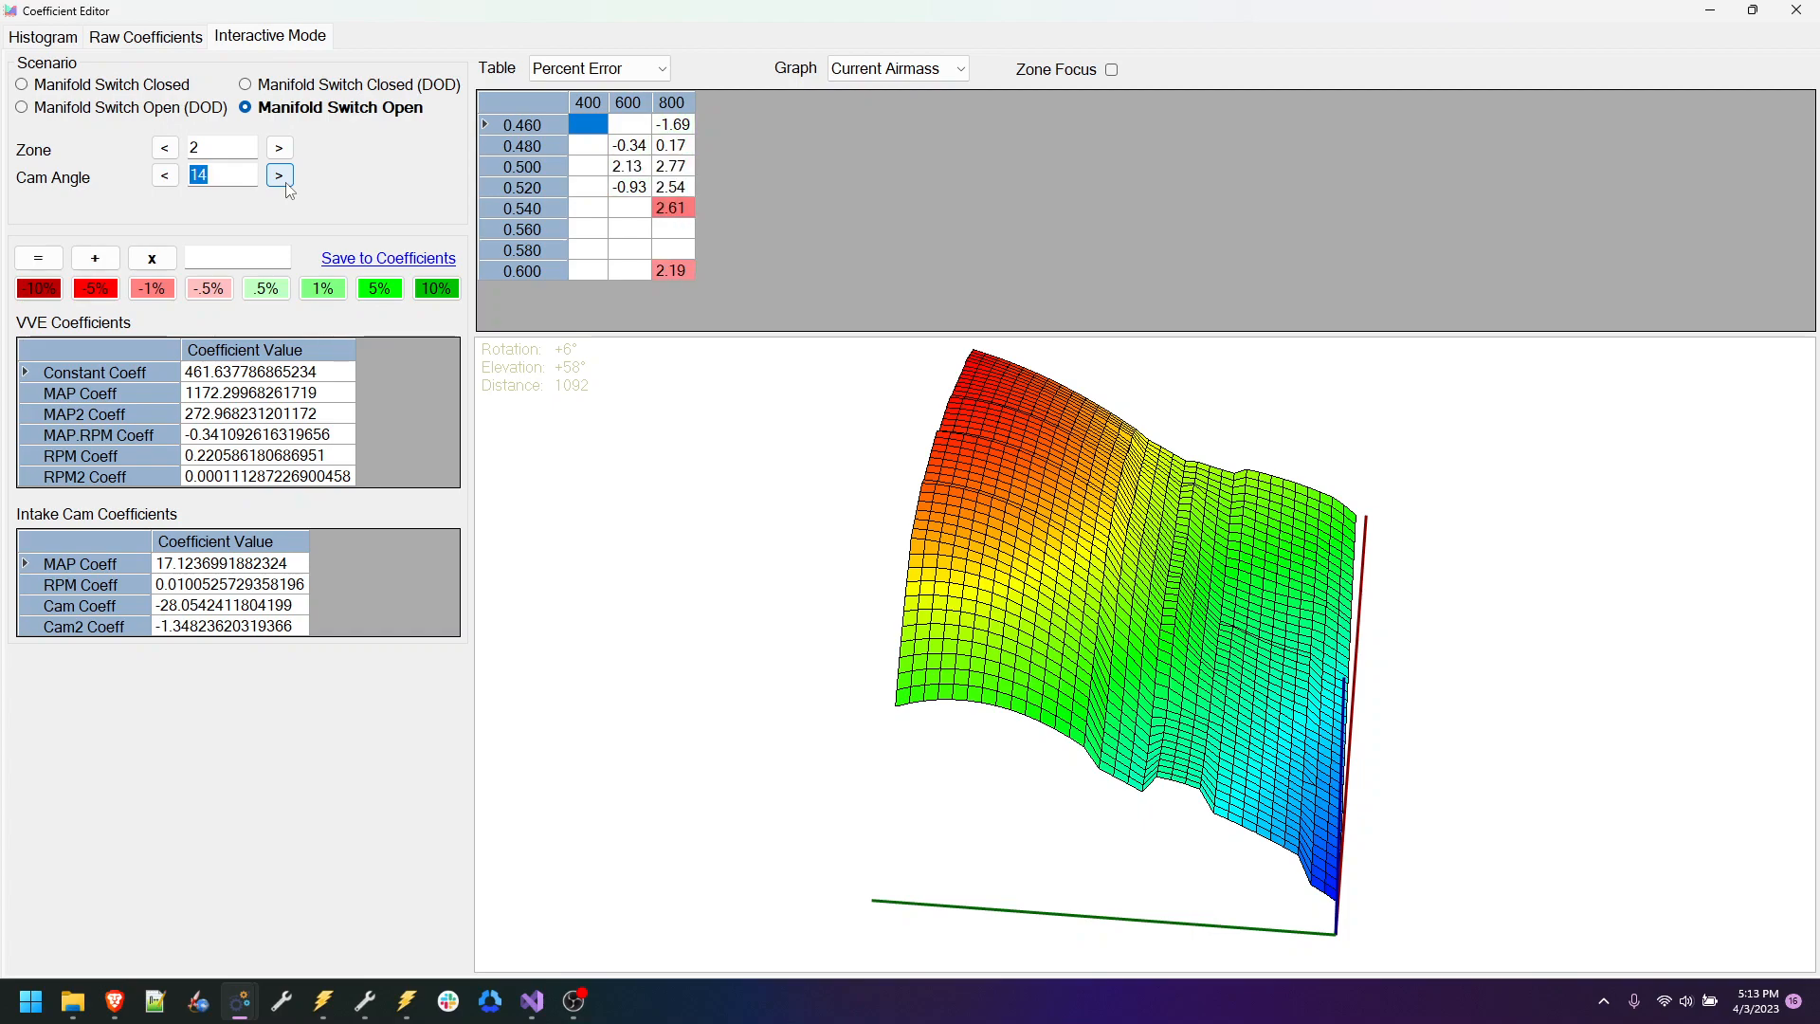
click(286, 180)
click(285, 181)
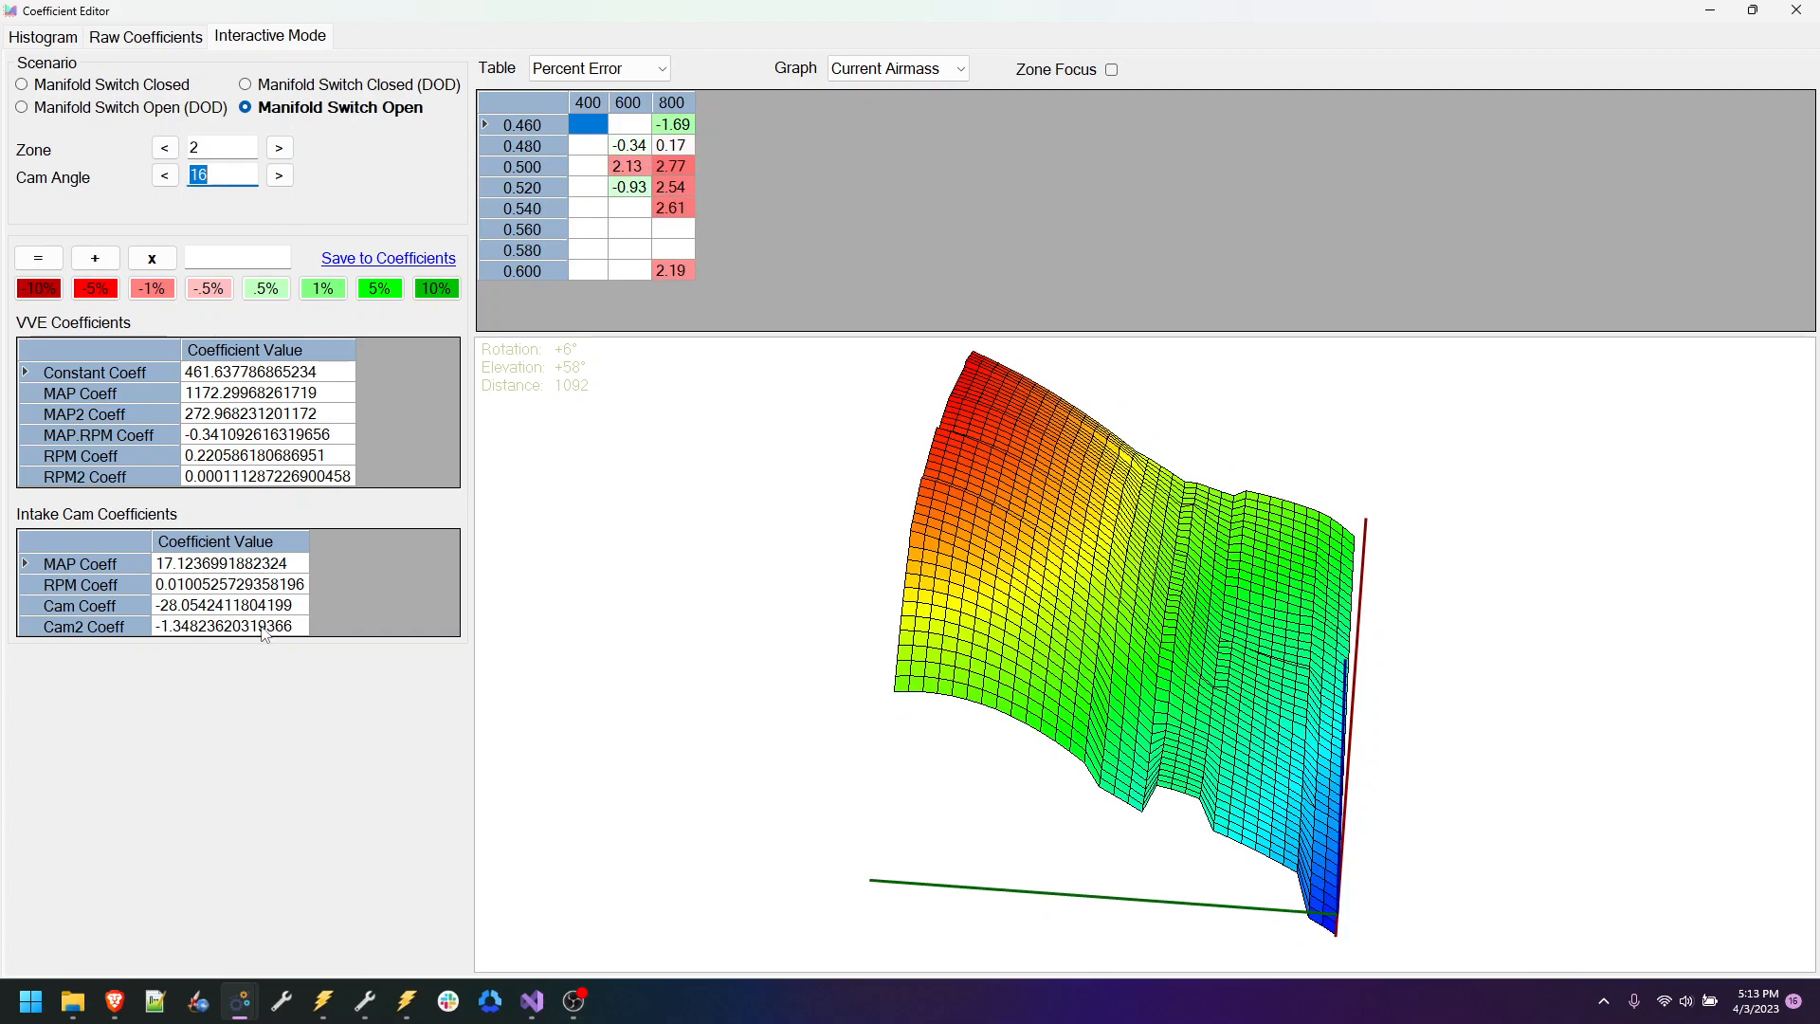
click(279, 177)
click(279, 176)
Step: Try zone numbers 29 and 55, and return the zone to 2
click(214, 145)
text(9)
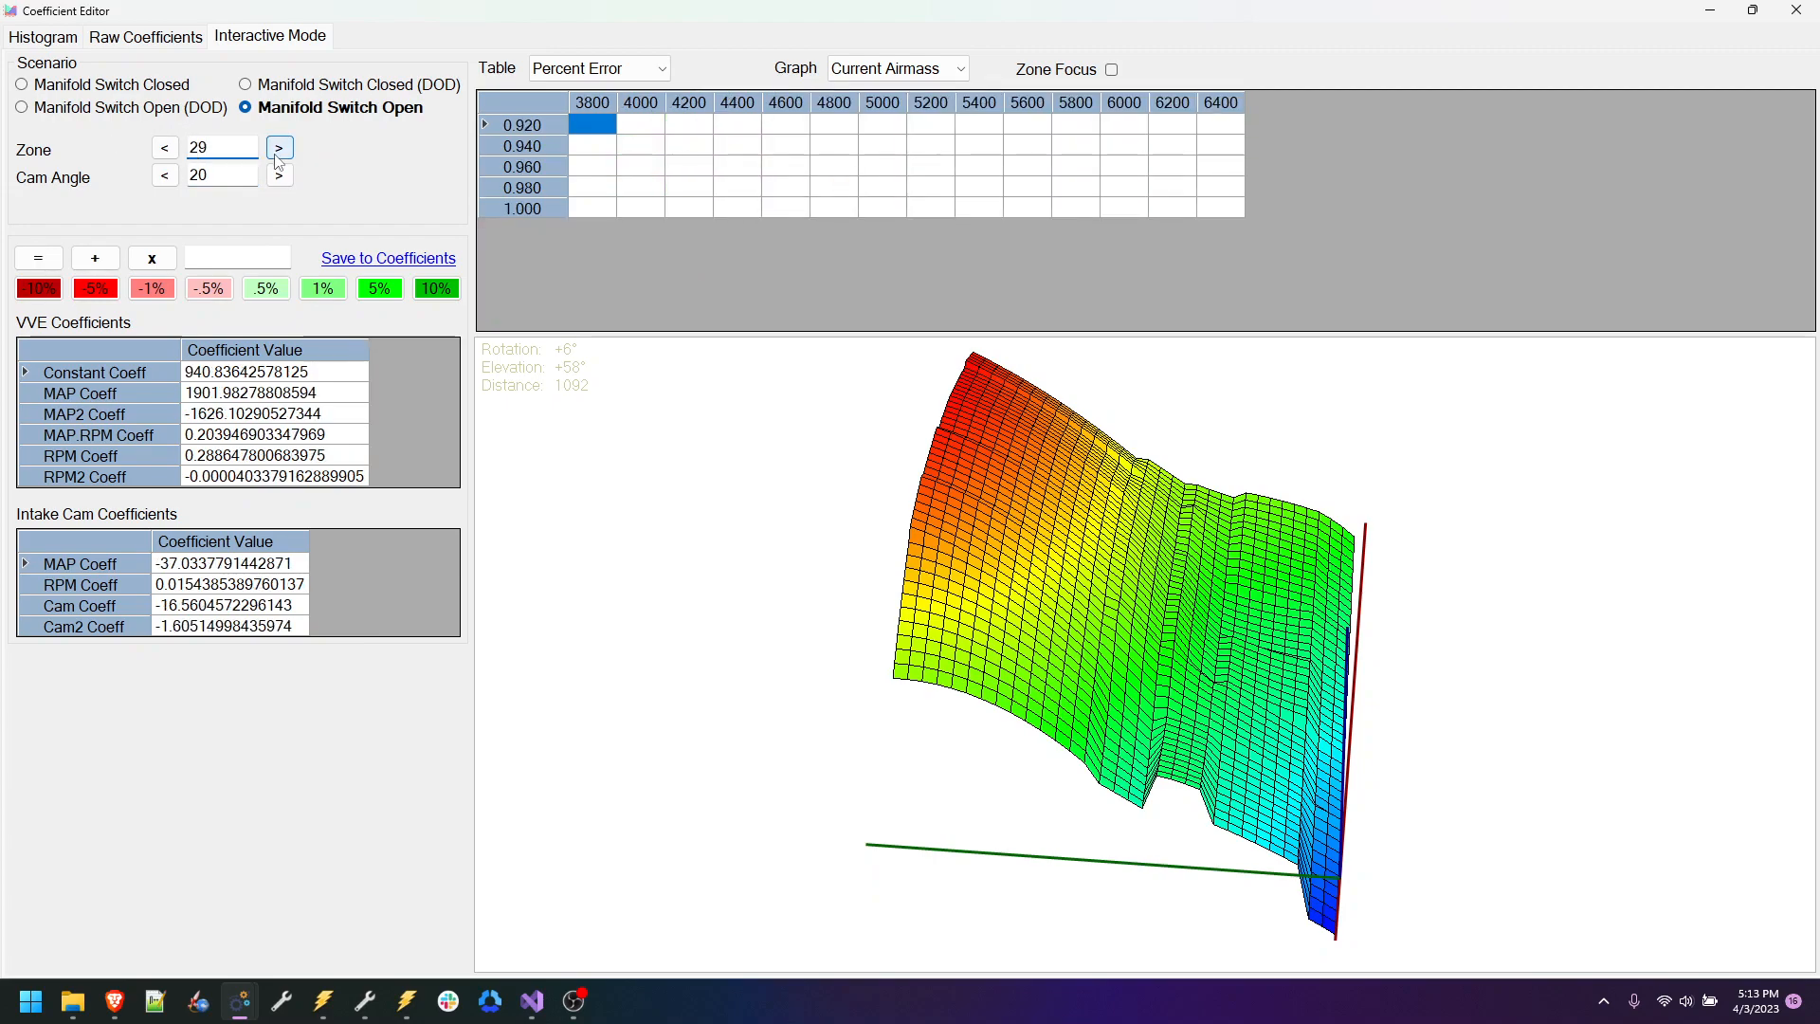
click(283, 158)
click(281, 153)
text(55)
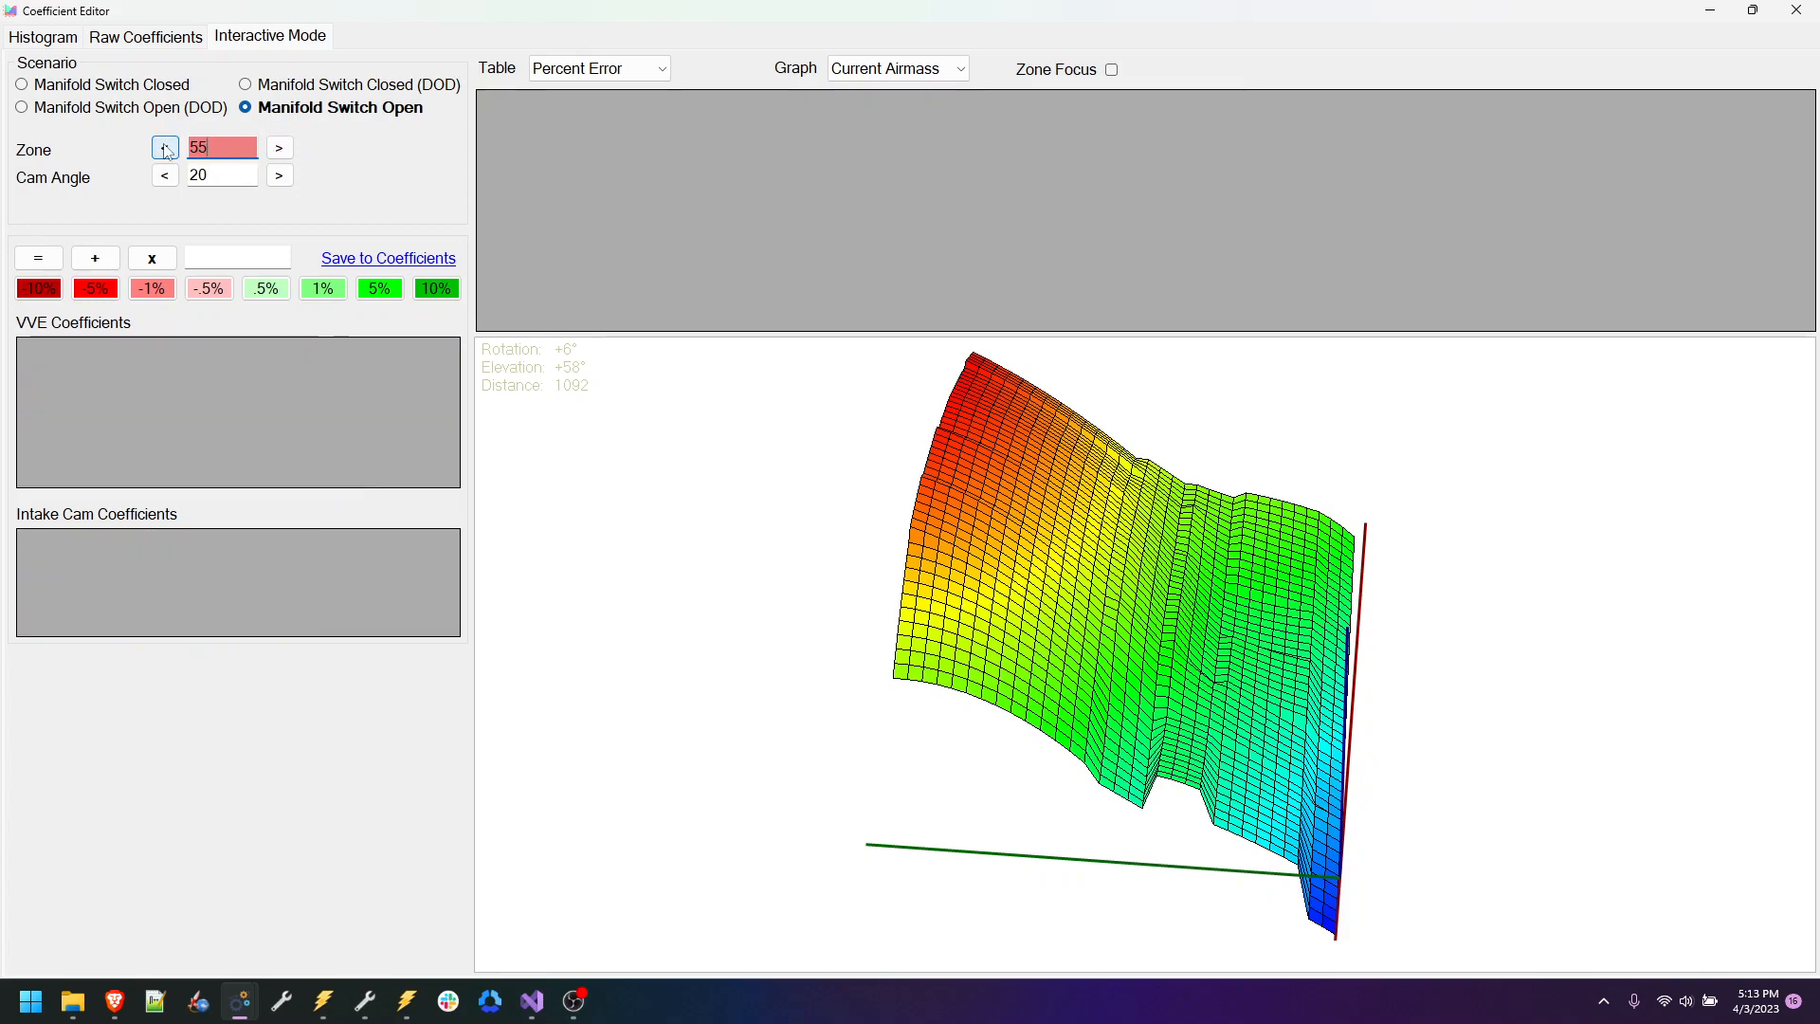
click(227, 175)
click(166, 149)
click(208, 148)
key(BackSpace)
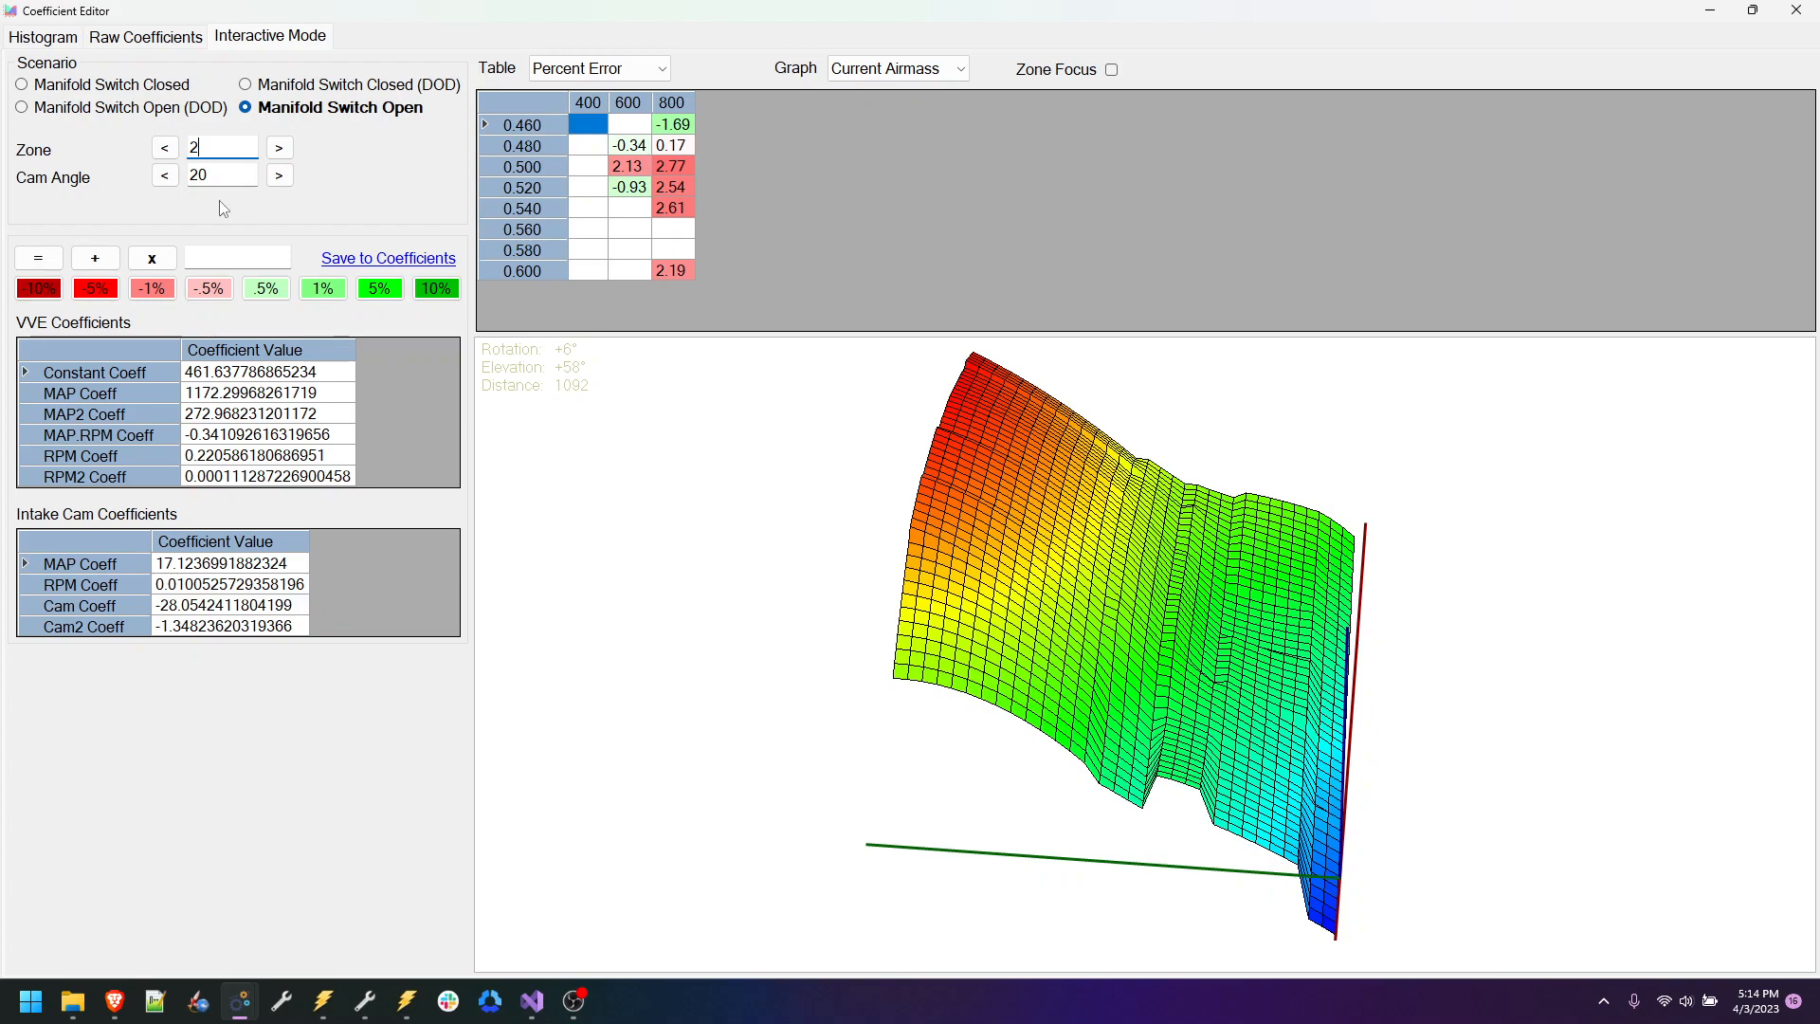
Step: Set the cam angle to 10, rotate the airmass surface, and check the zone against the main histogram behind the editor
double_click(216, 175)
text(10)
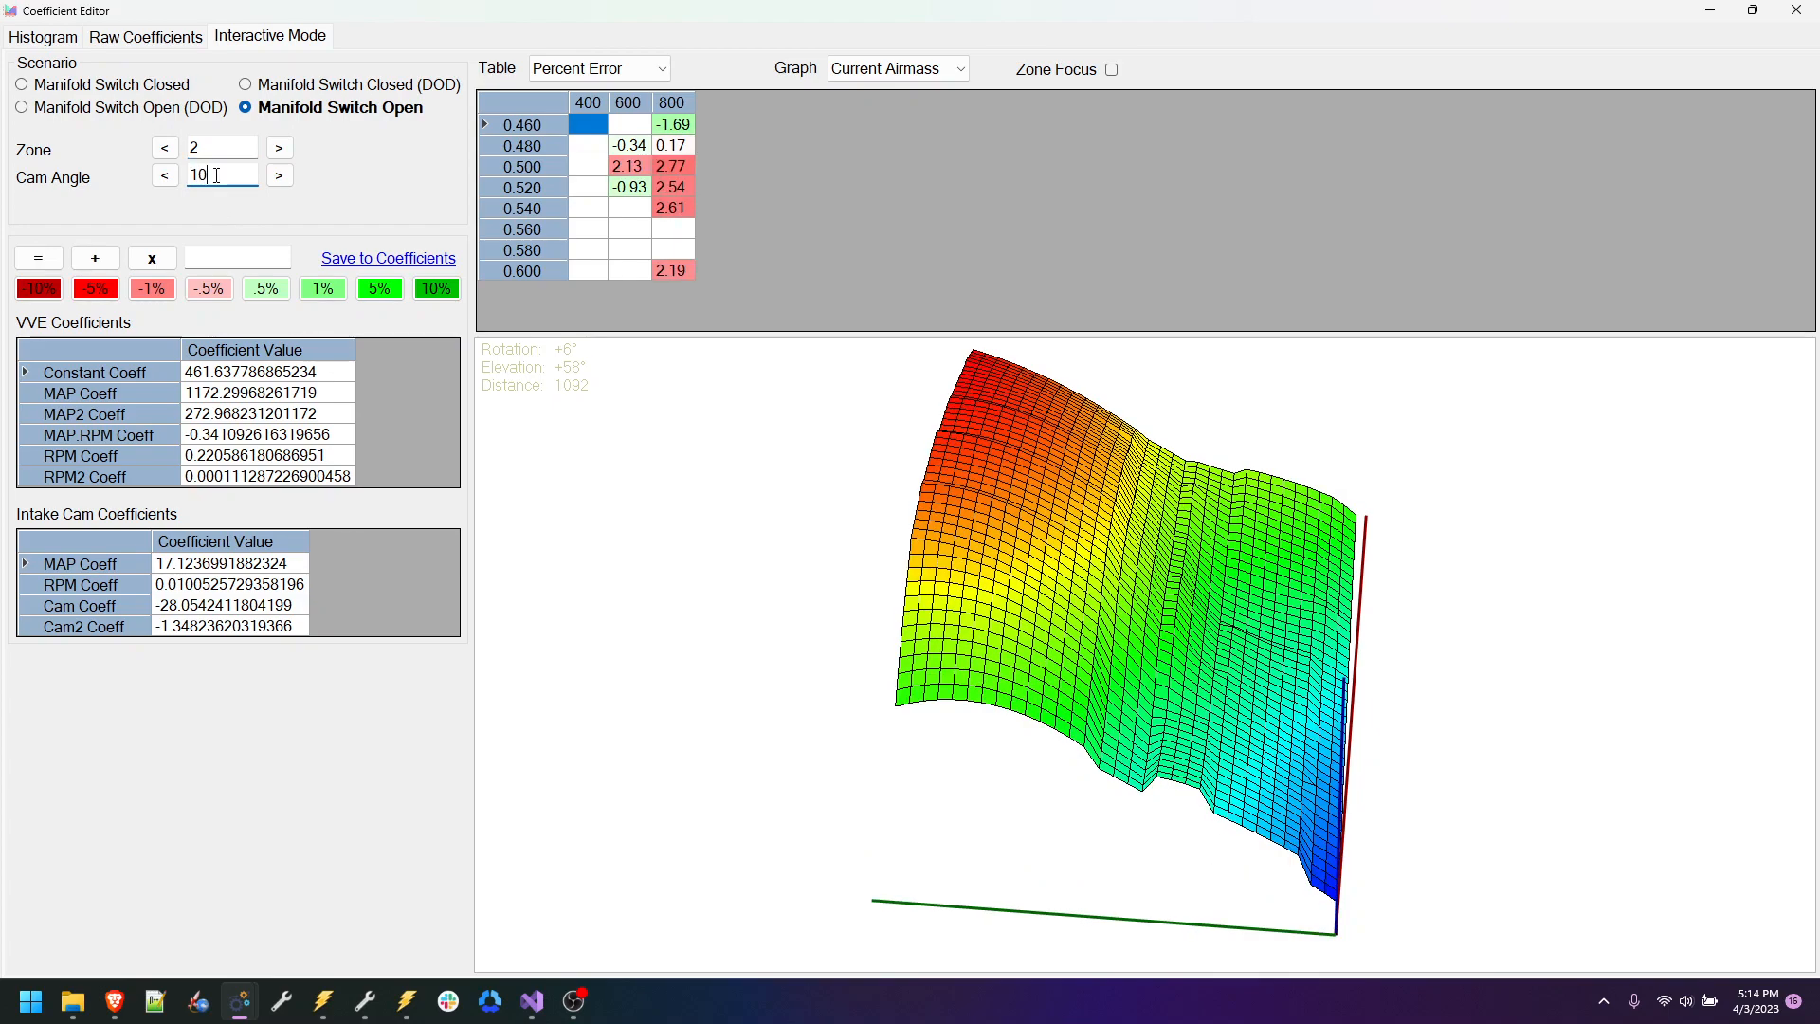
drag(1271, 732, 1191, 706)
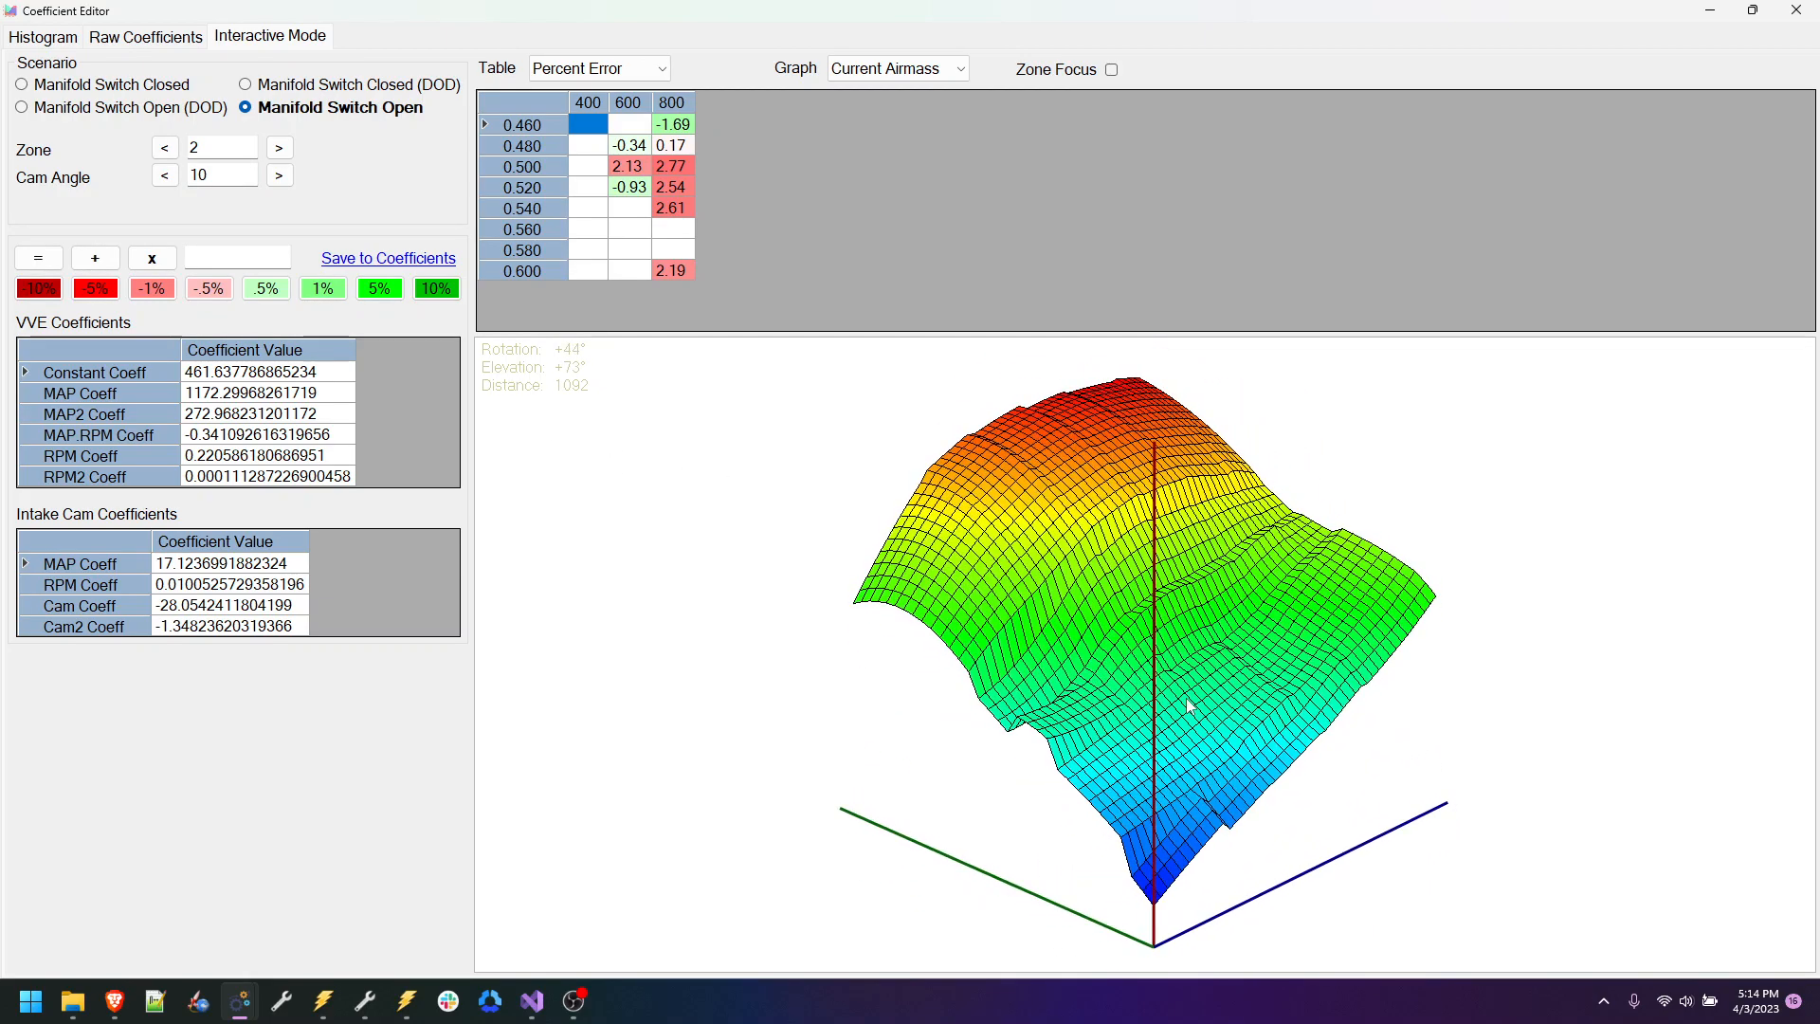
double_click(531, 17)
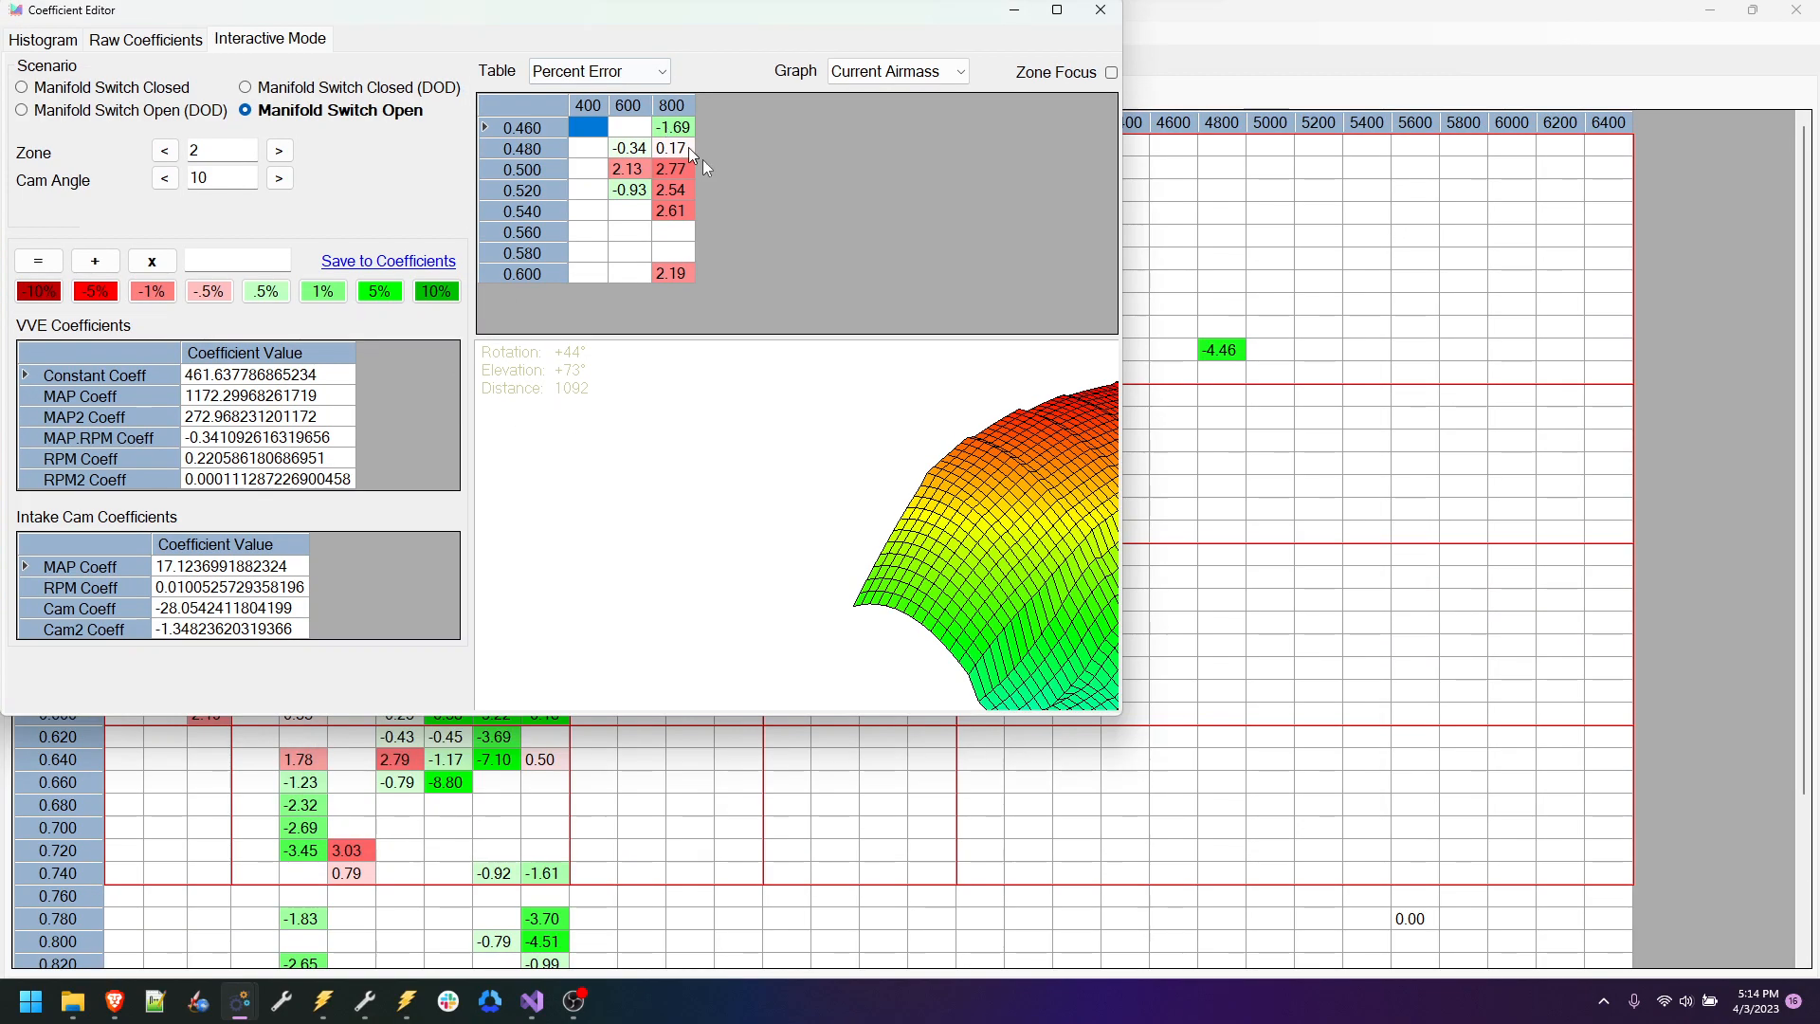
double_click(676, 357)
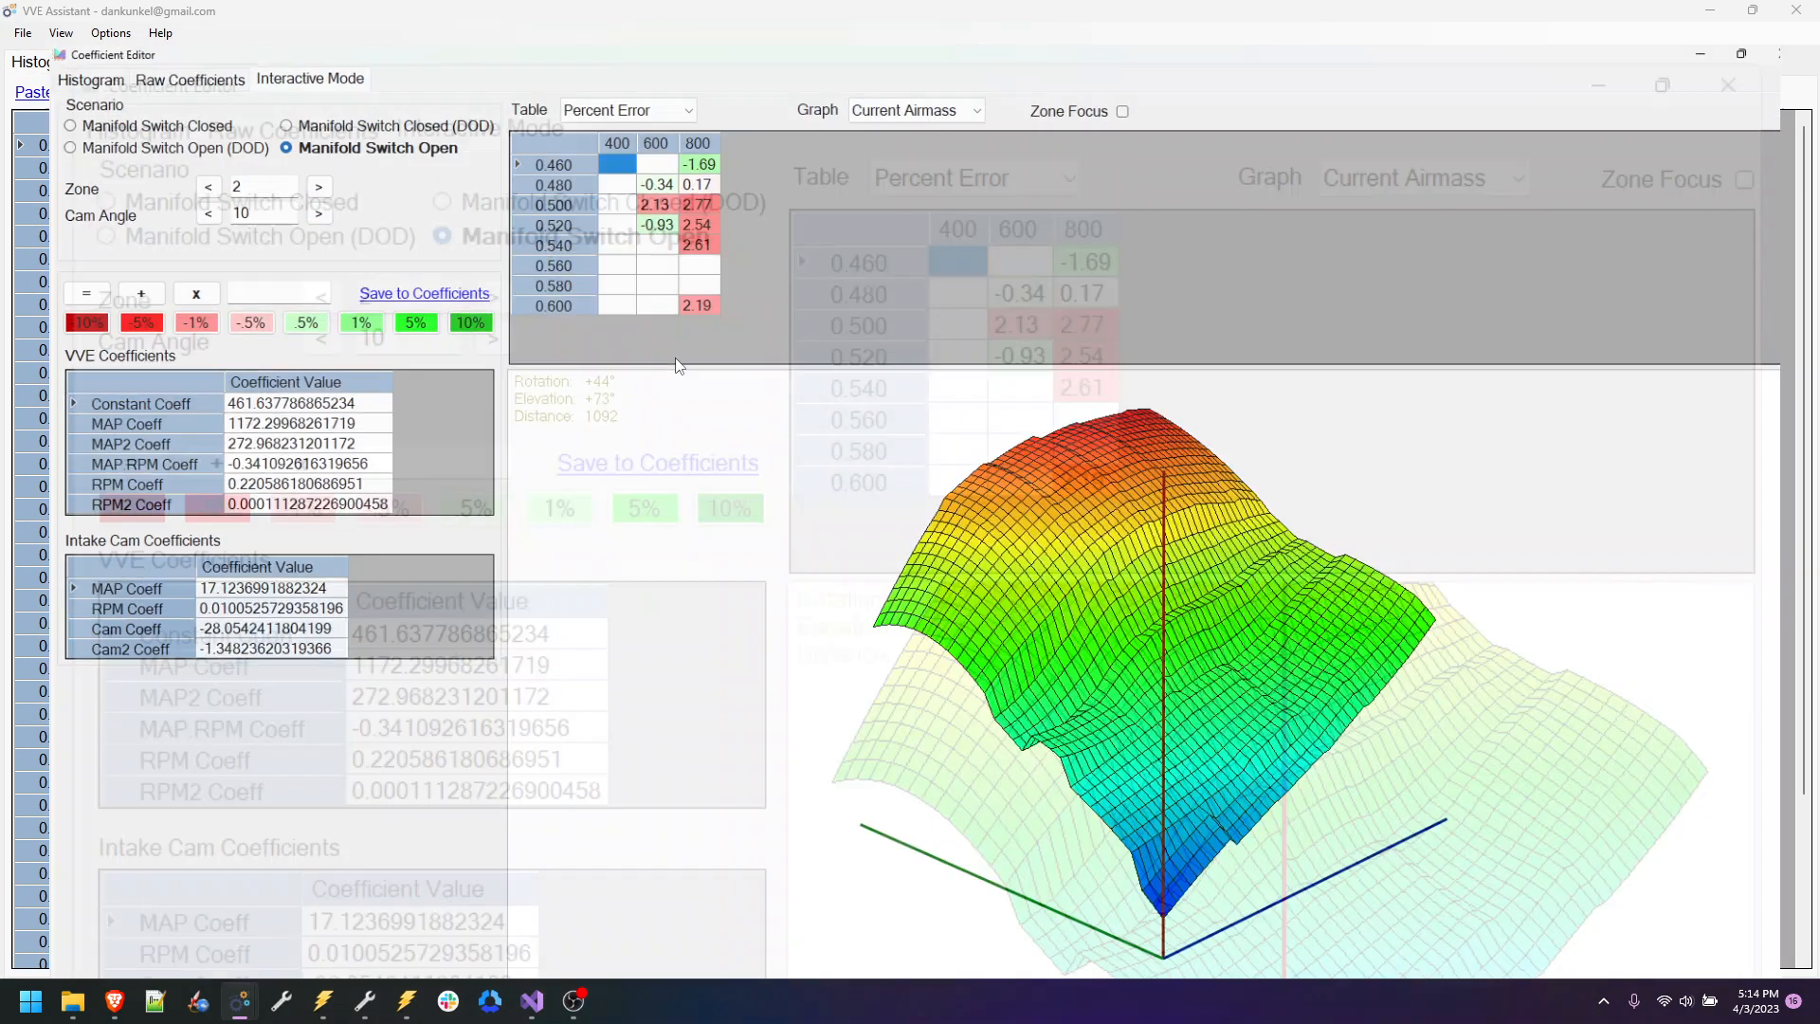
Step: Multiply the MAP Coeff of the Intake Cam Coefficients by .9
click(242, 476)
click(260, 442)
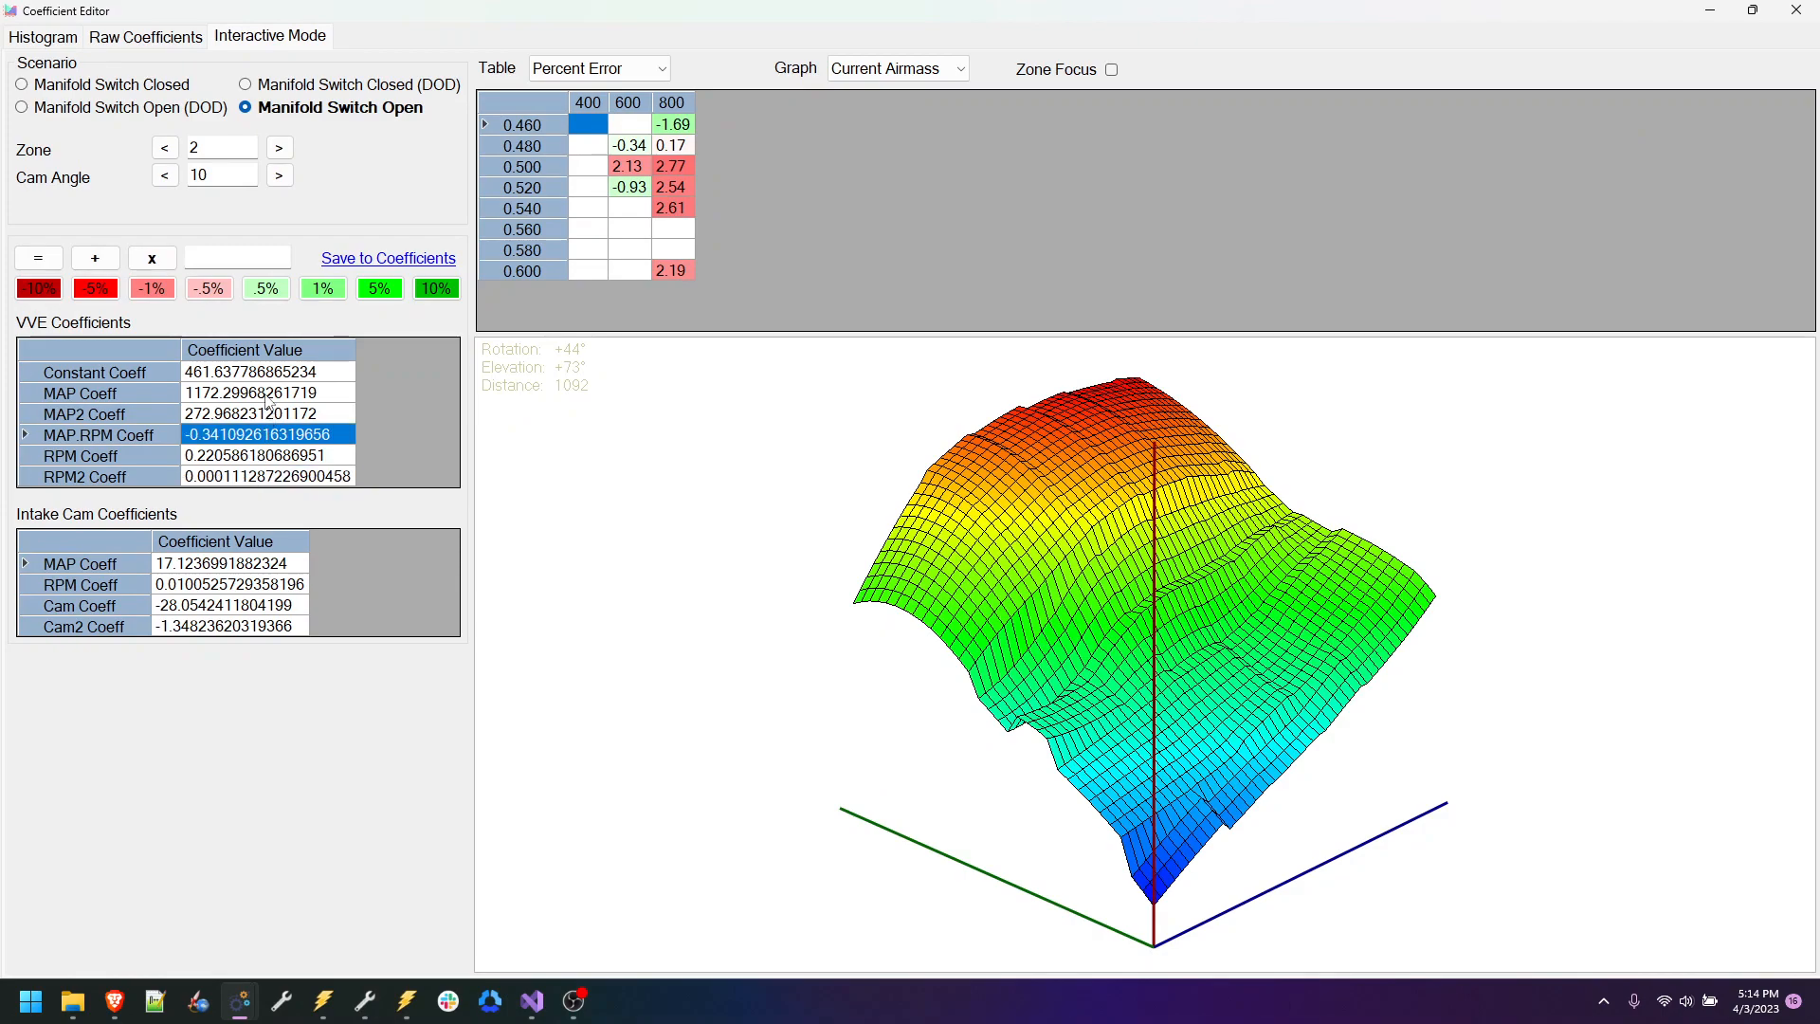
click(267, 376)
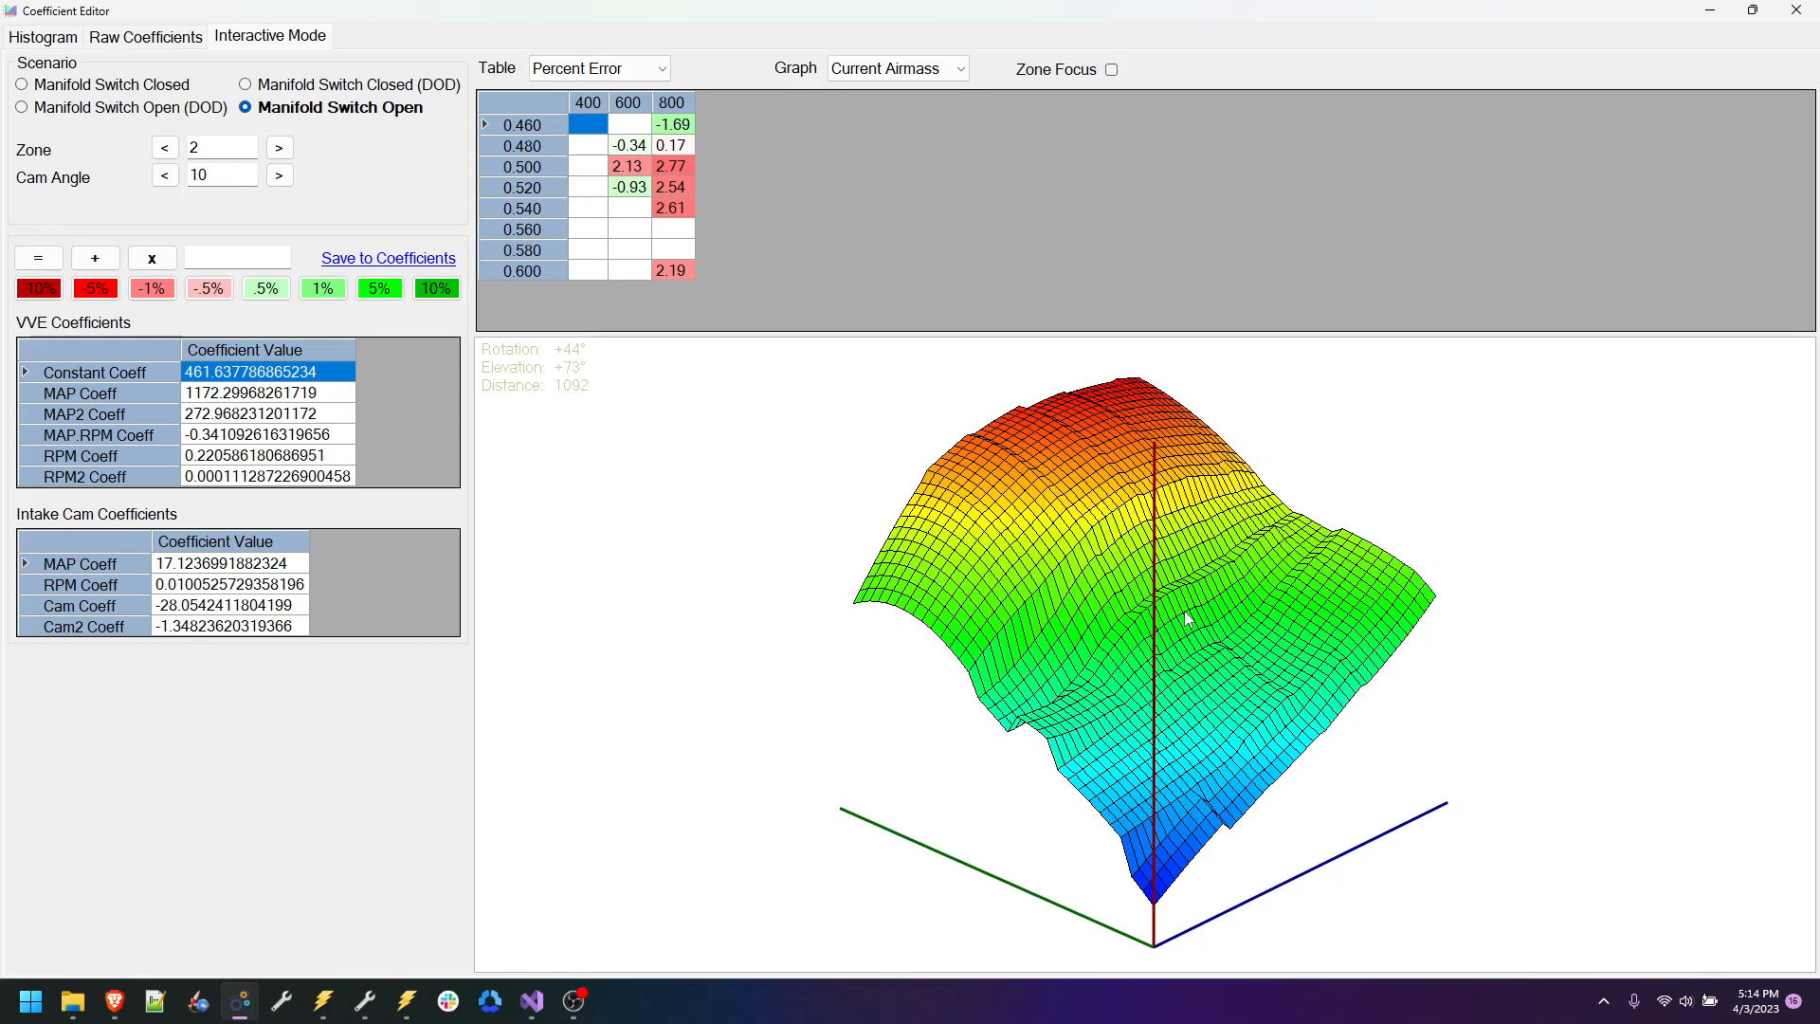
double_click(288, 563)
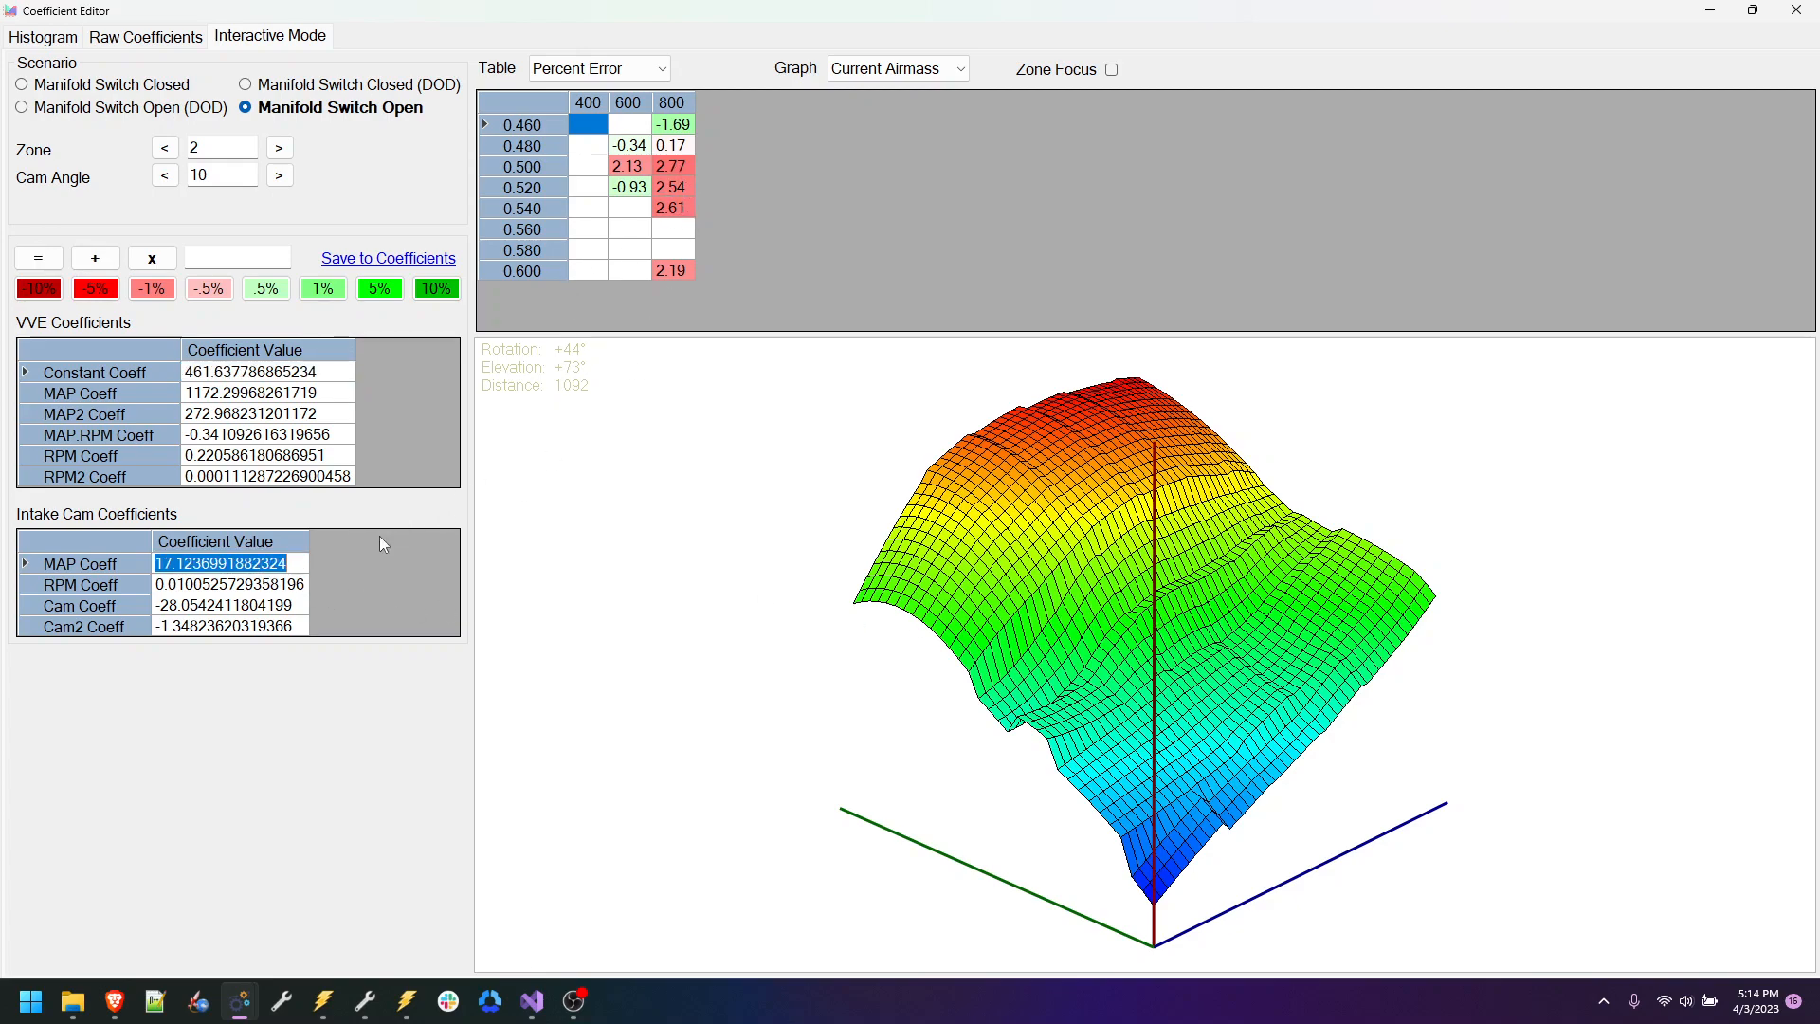
click(232, 256)
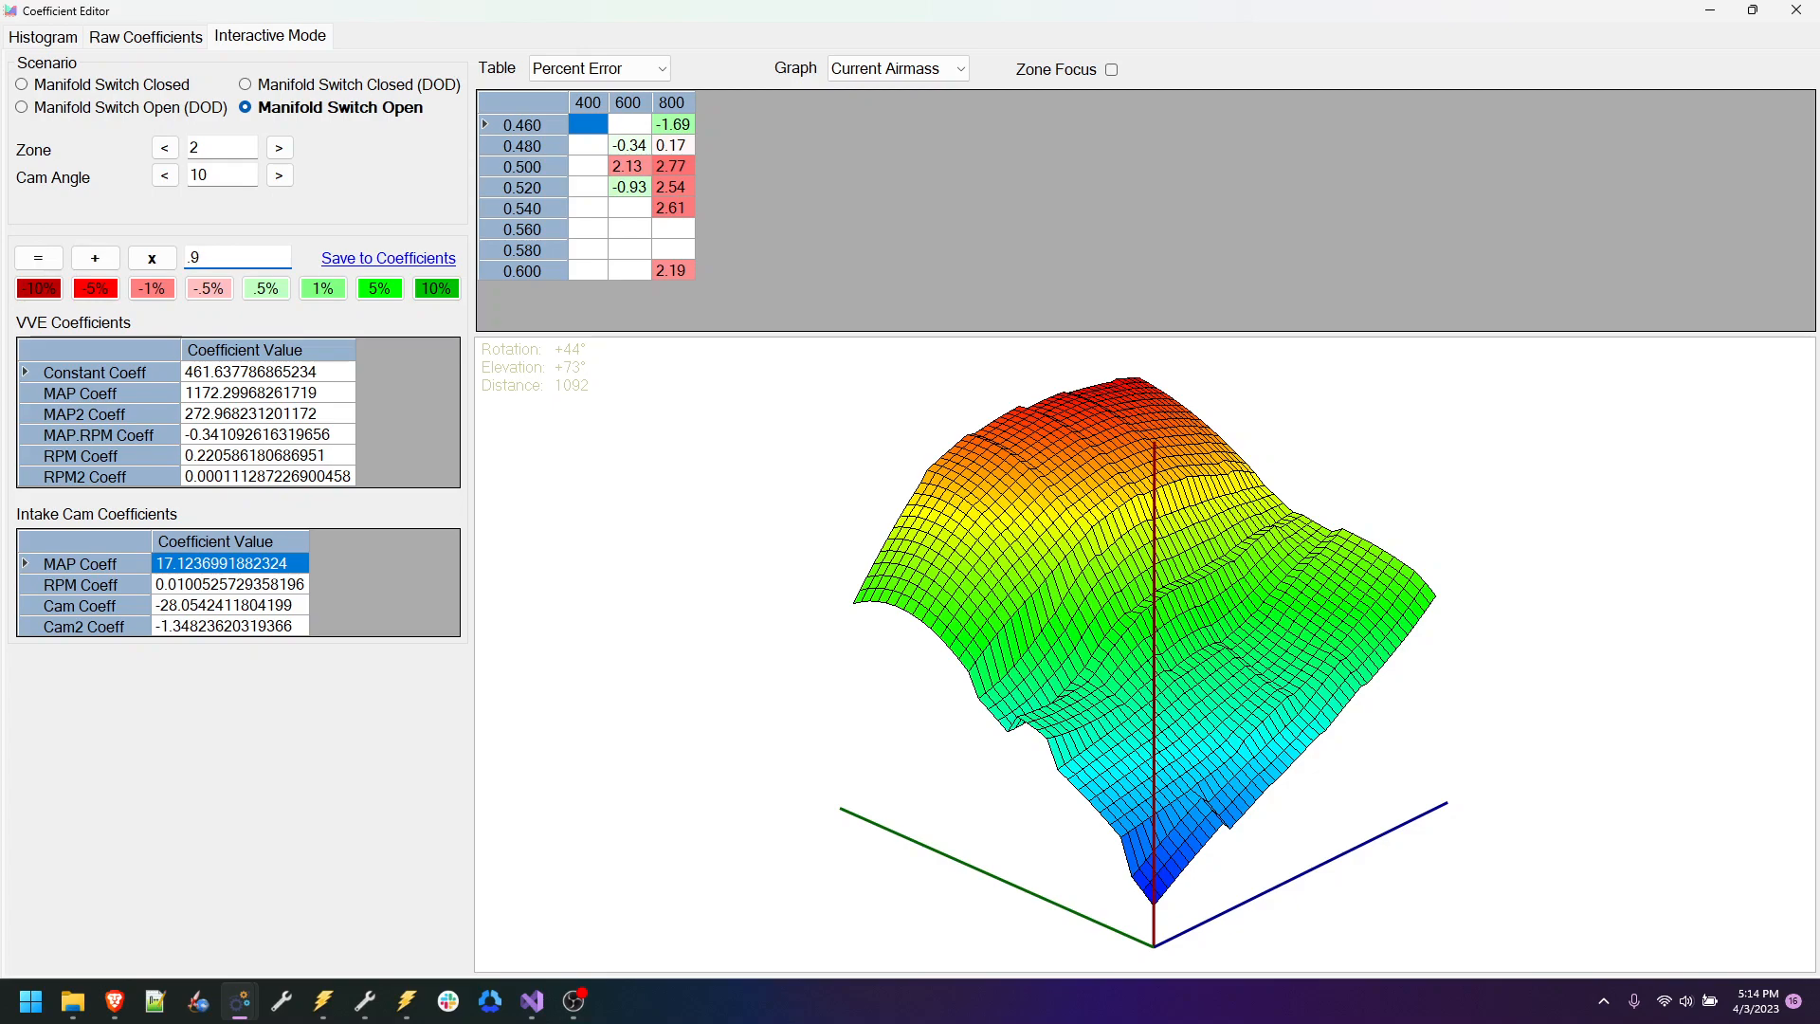
click(157, 266)
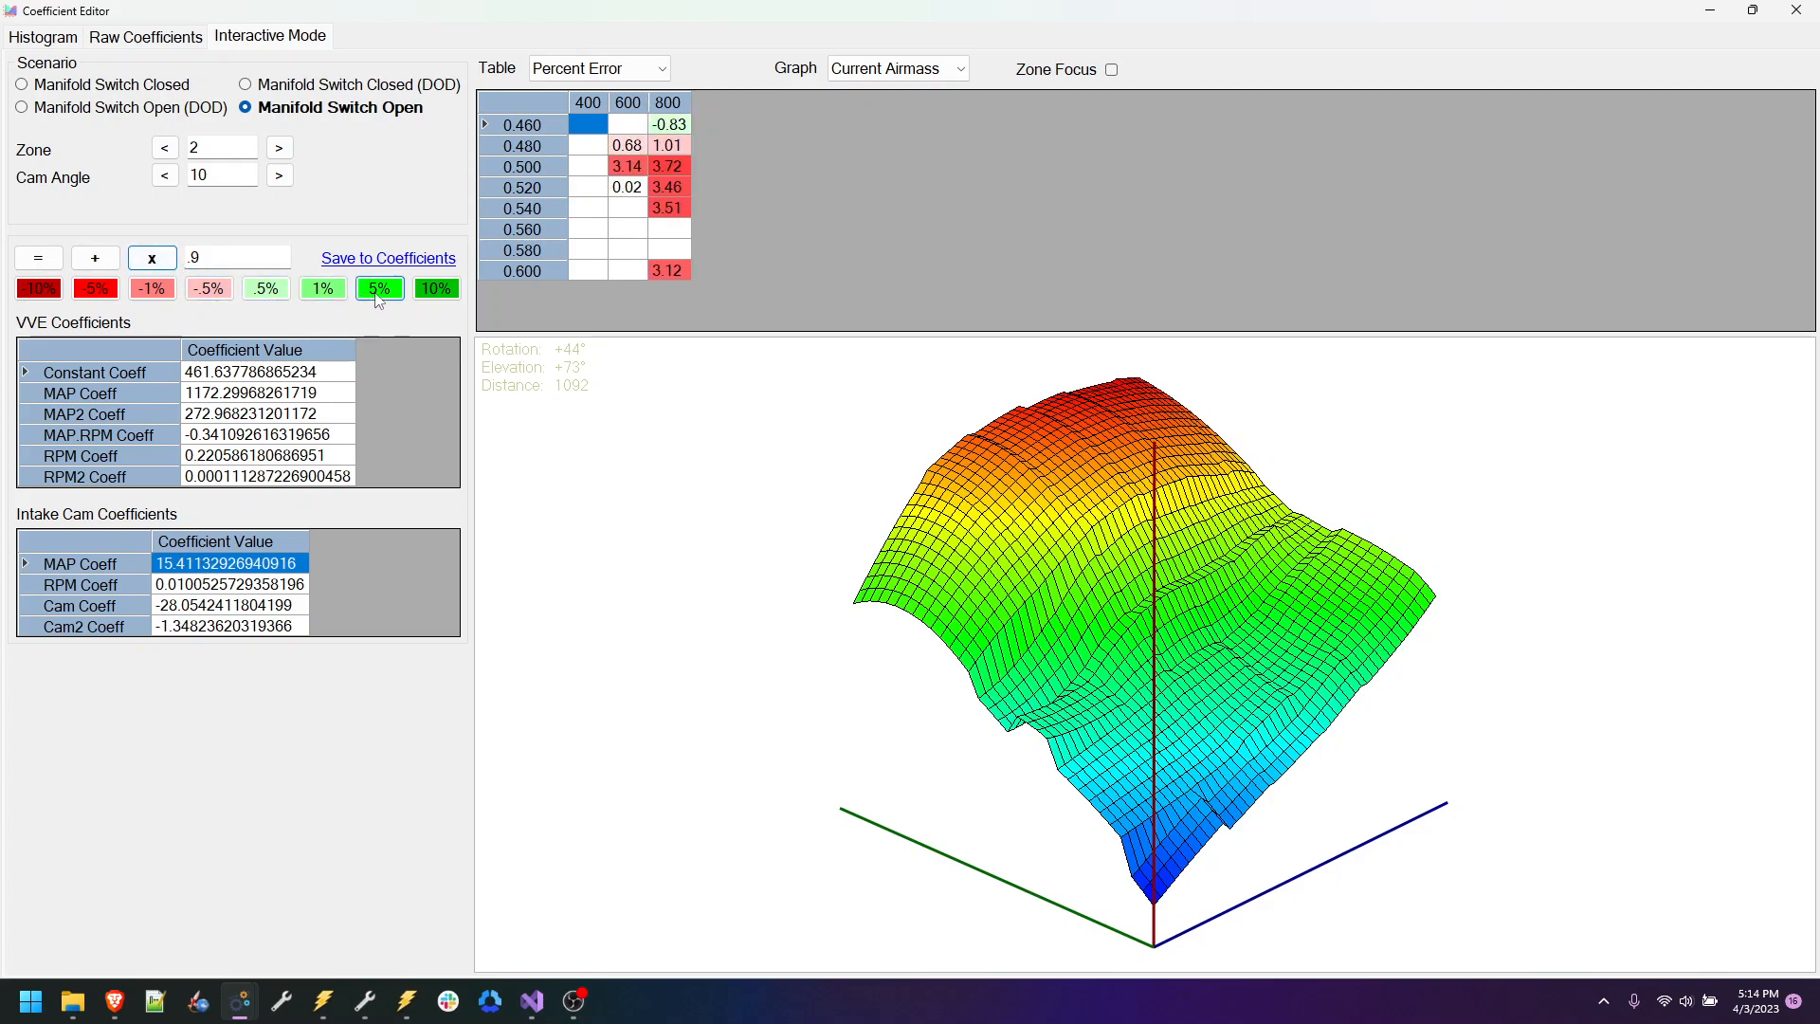
Step: Lower the intake cam MAP Coeff in repeated 10% decrements to about 5.37
click(40, 293)
click(38, 292)
click(39, 291)
click(41, 291)
click(41, 291)
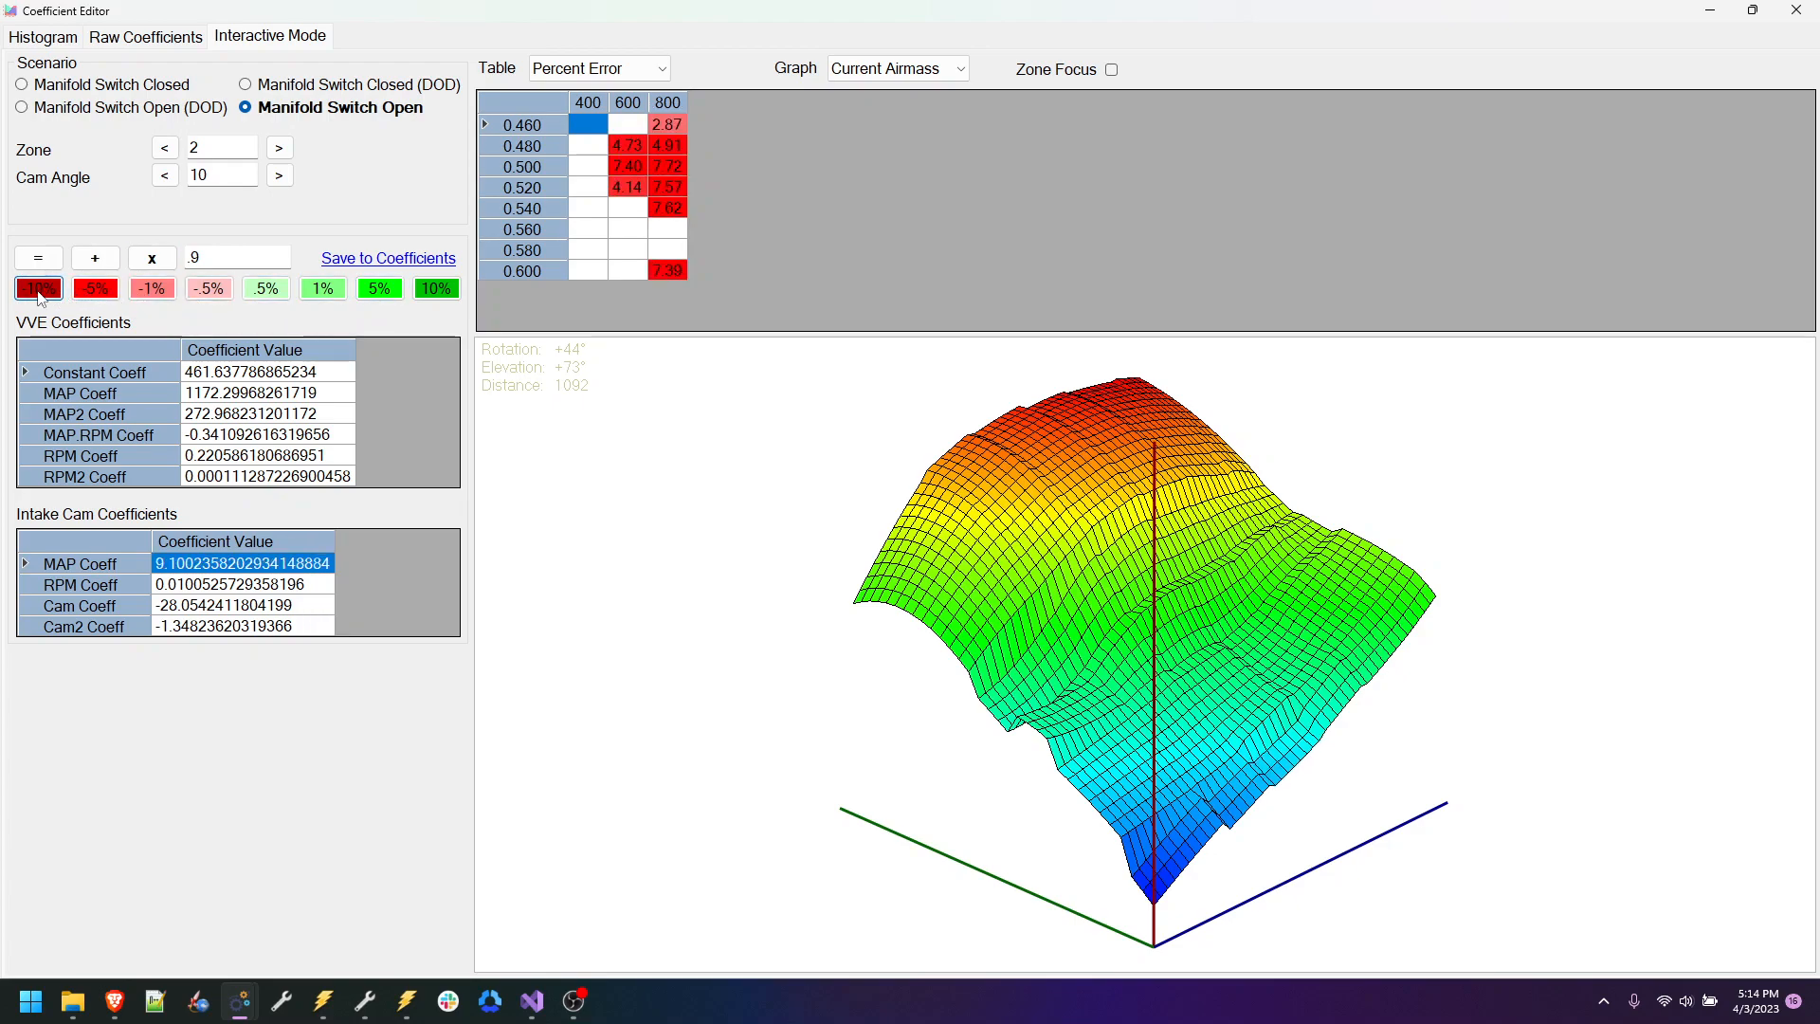
double_click(43, 290)
click(44, 290)
click(48, 289)
click(50, 288)
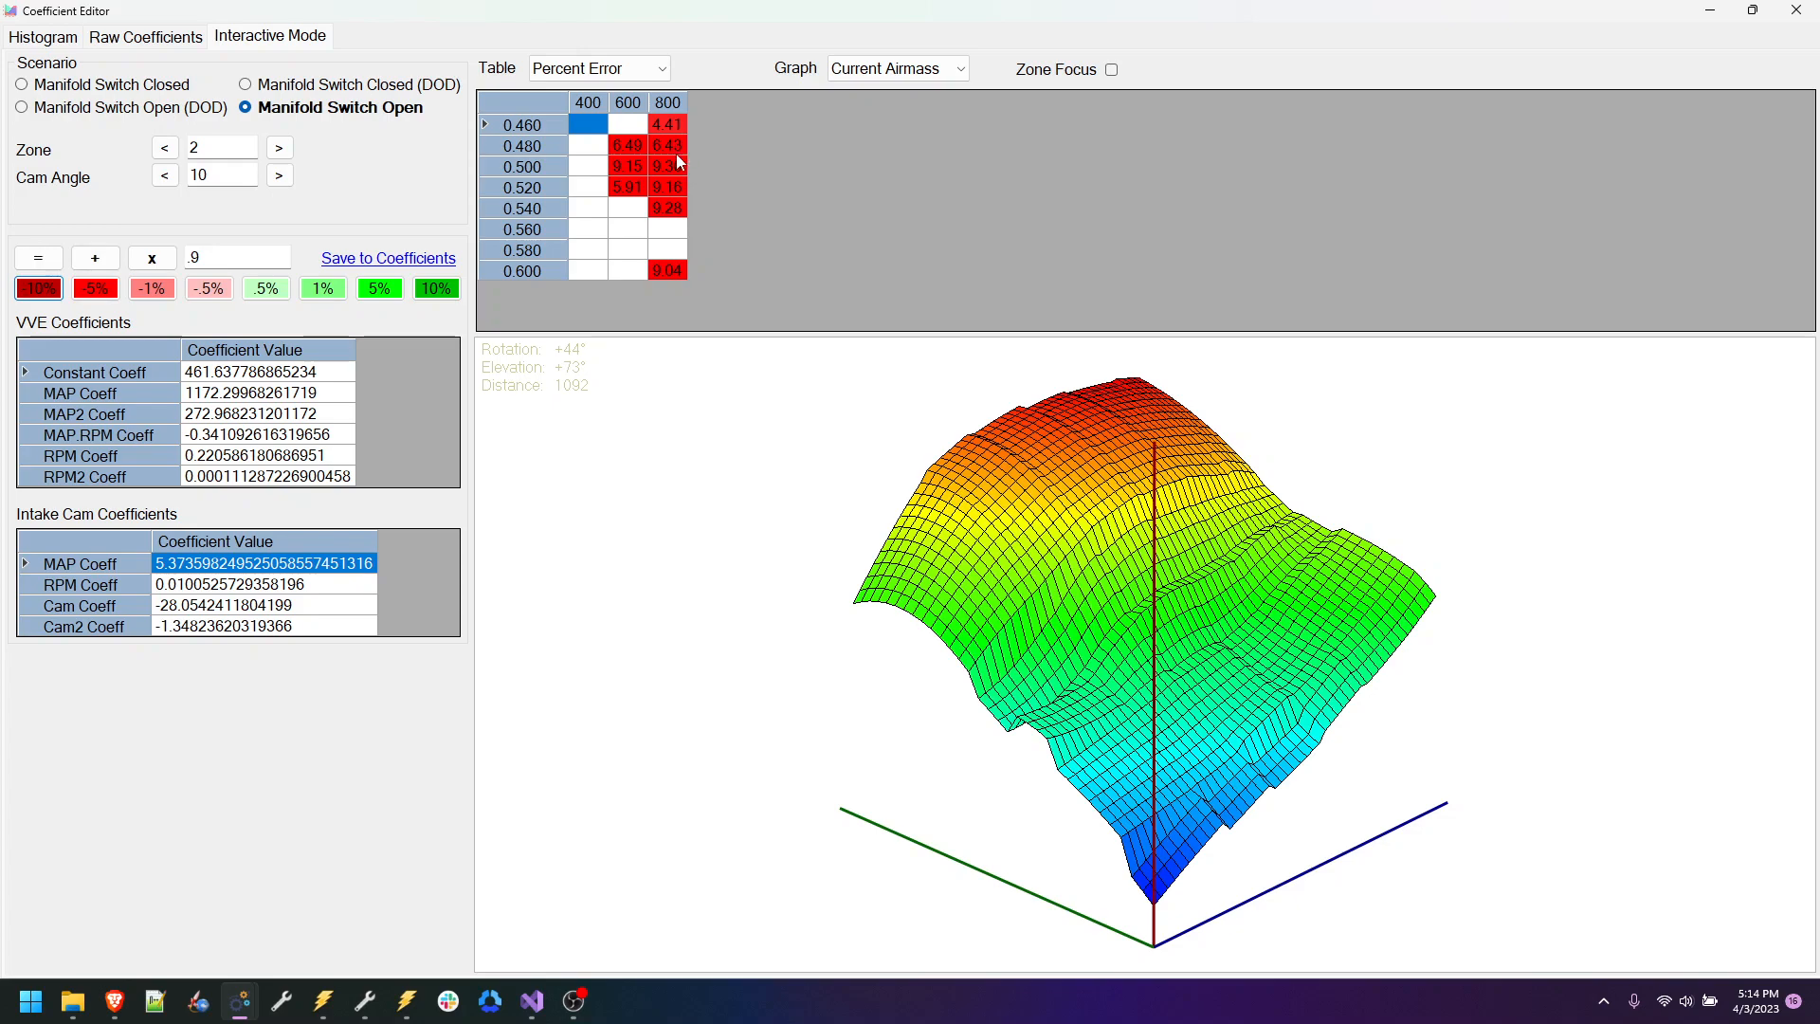
Step: Raise the intake cam MAP Coeff in repeated 10% increments to about 18.55
click(438, 292)
click(439, 294)
click(440, 296)
click(442, 299)
click(442, 300)
click(442, 300)
click(442, 299)
click(442, 300)
click(442, 300)
click(442, 299)
click(442, 299)
click(441, 299)
click(442, 300)
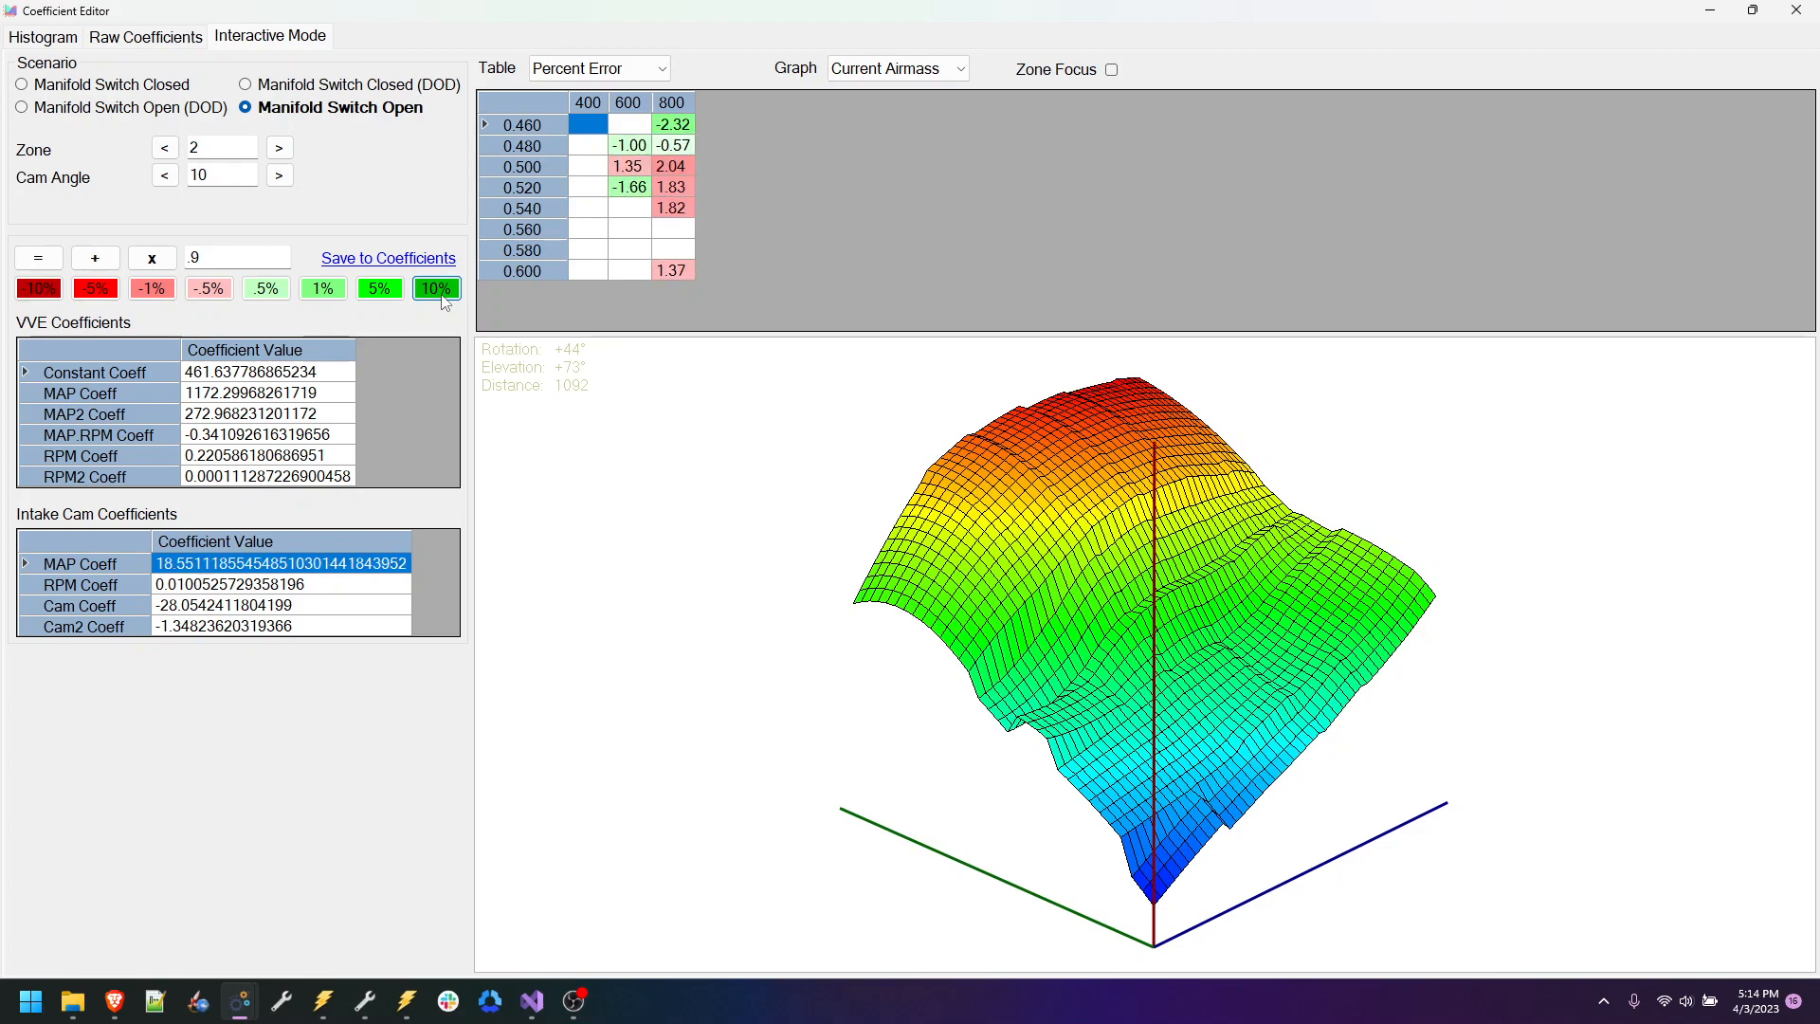
Step: Raise the intake cam RPM Coeff by 10% twice and lower it by 5% three times, to about 0.01043
click(199, 588)
click(440, 292)
click(440, 292)
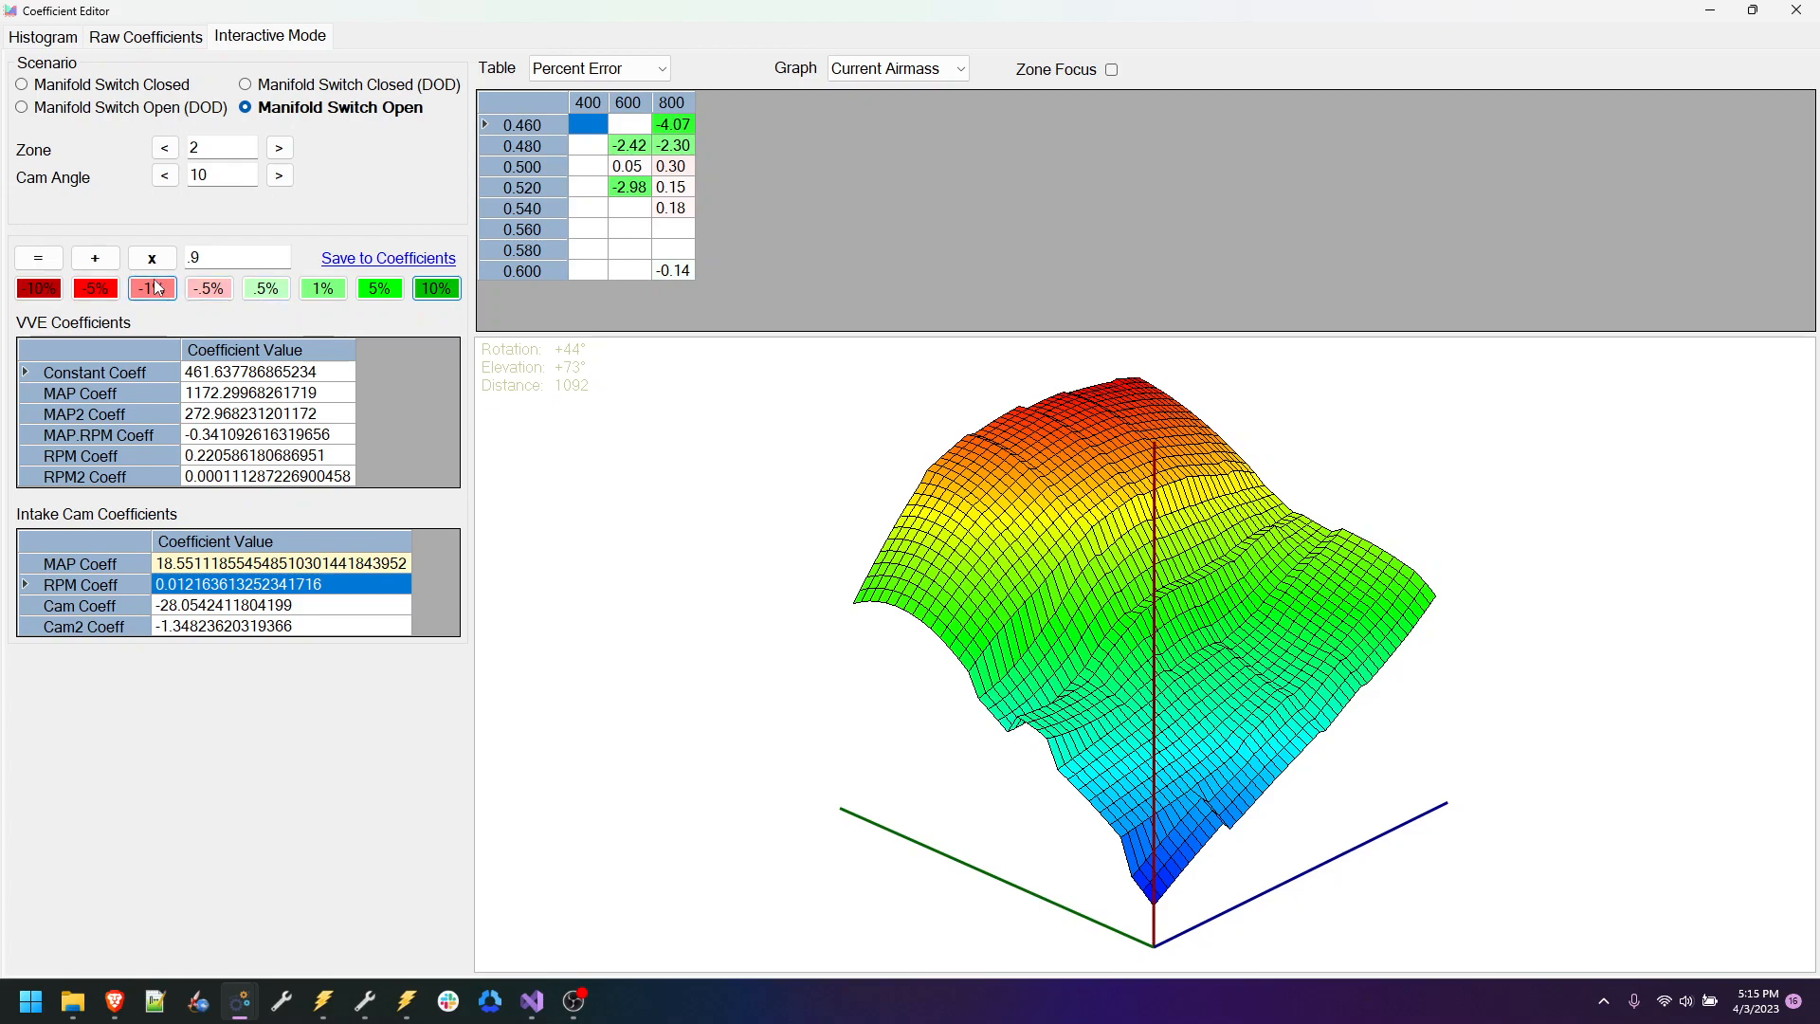
click(104, 290)
click(104, 290)
click(104, 290)
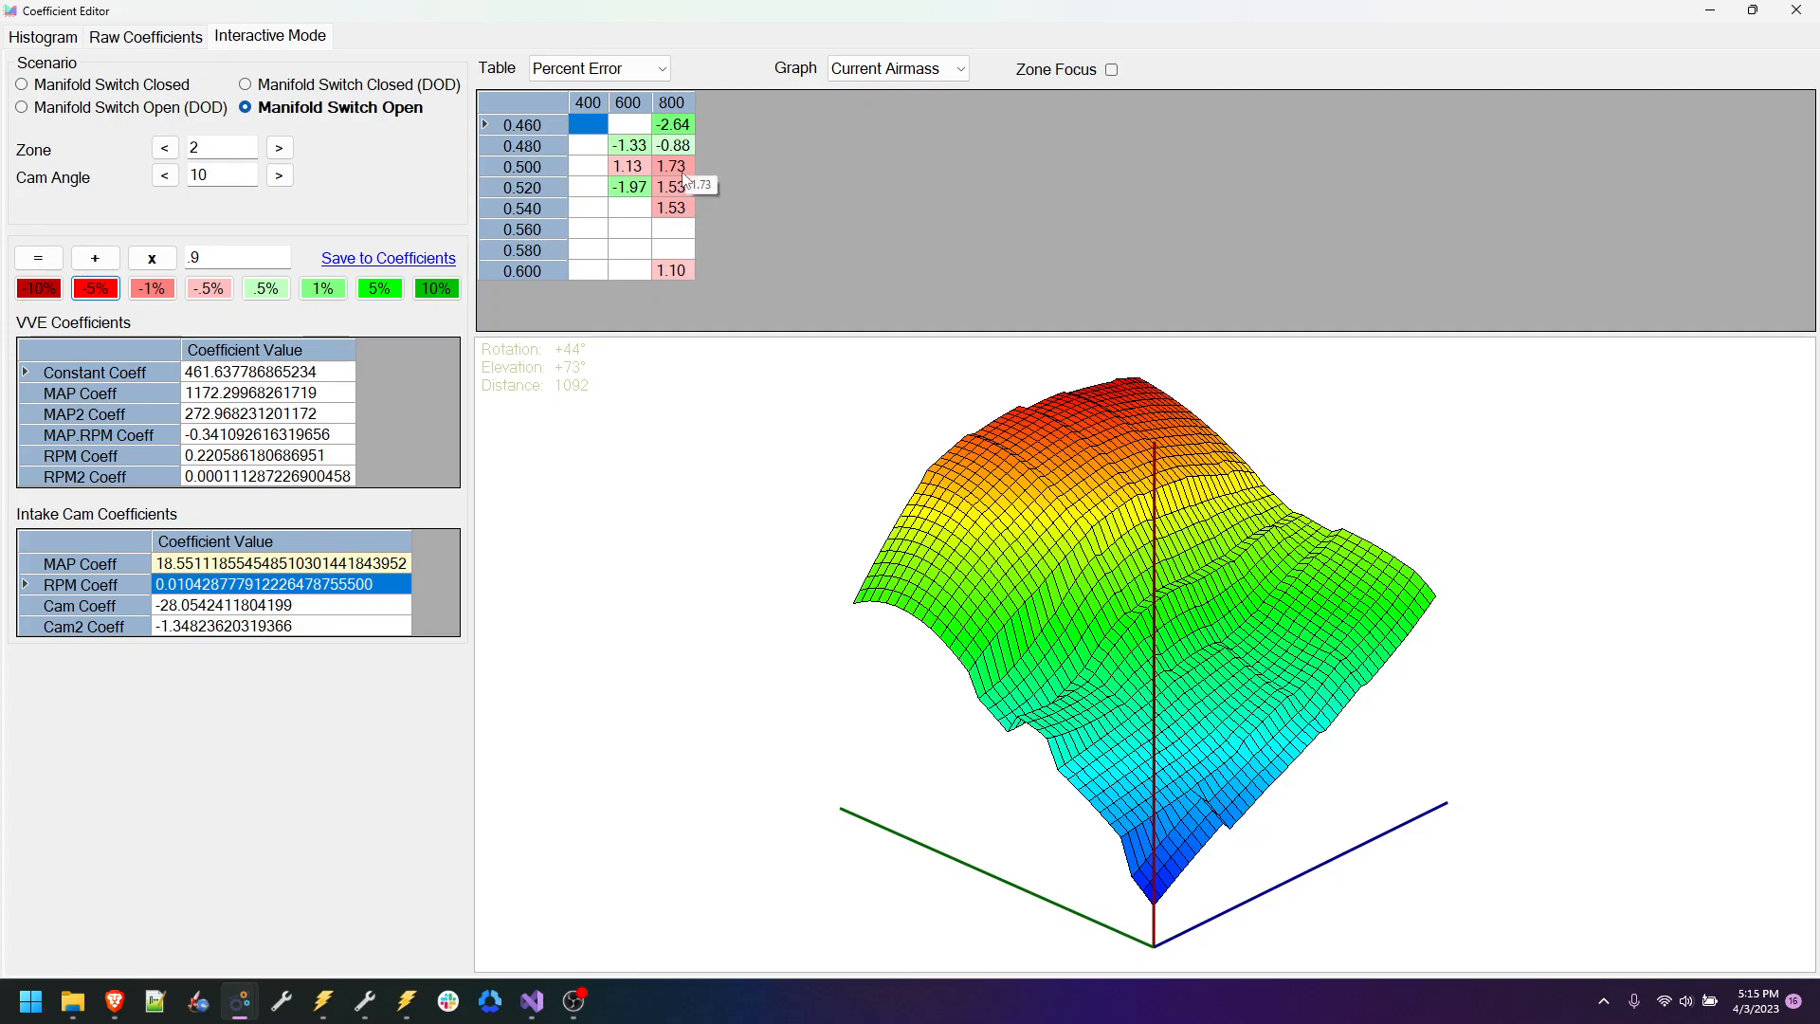
Step: Set the cam angle to 20 and view the airmass surface from the side
click(688, 127)
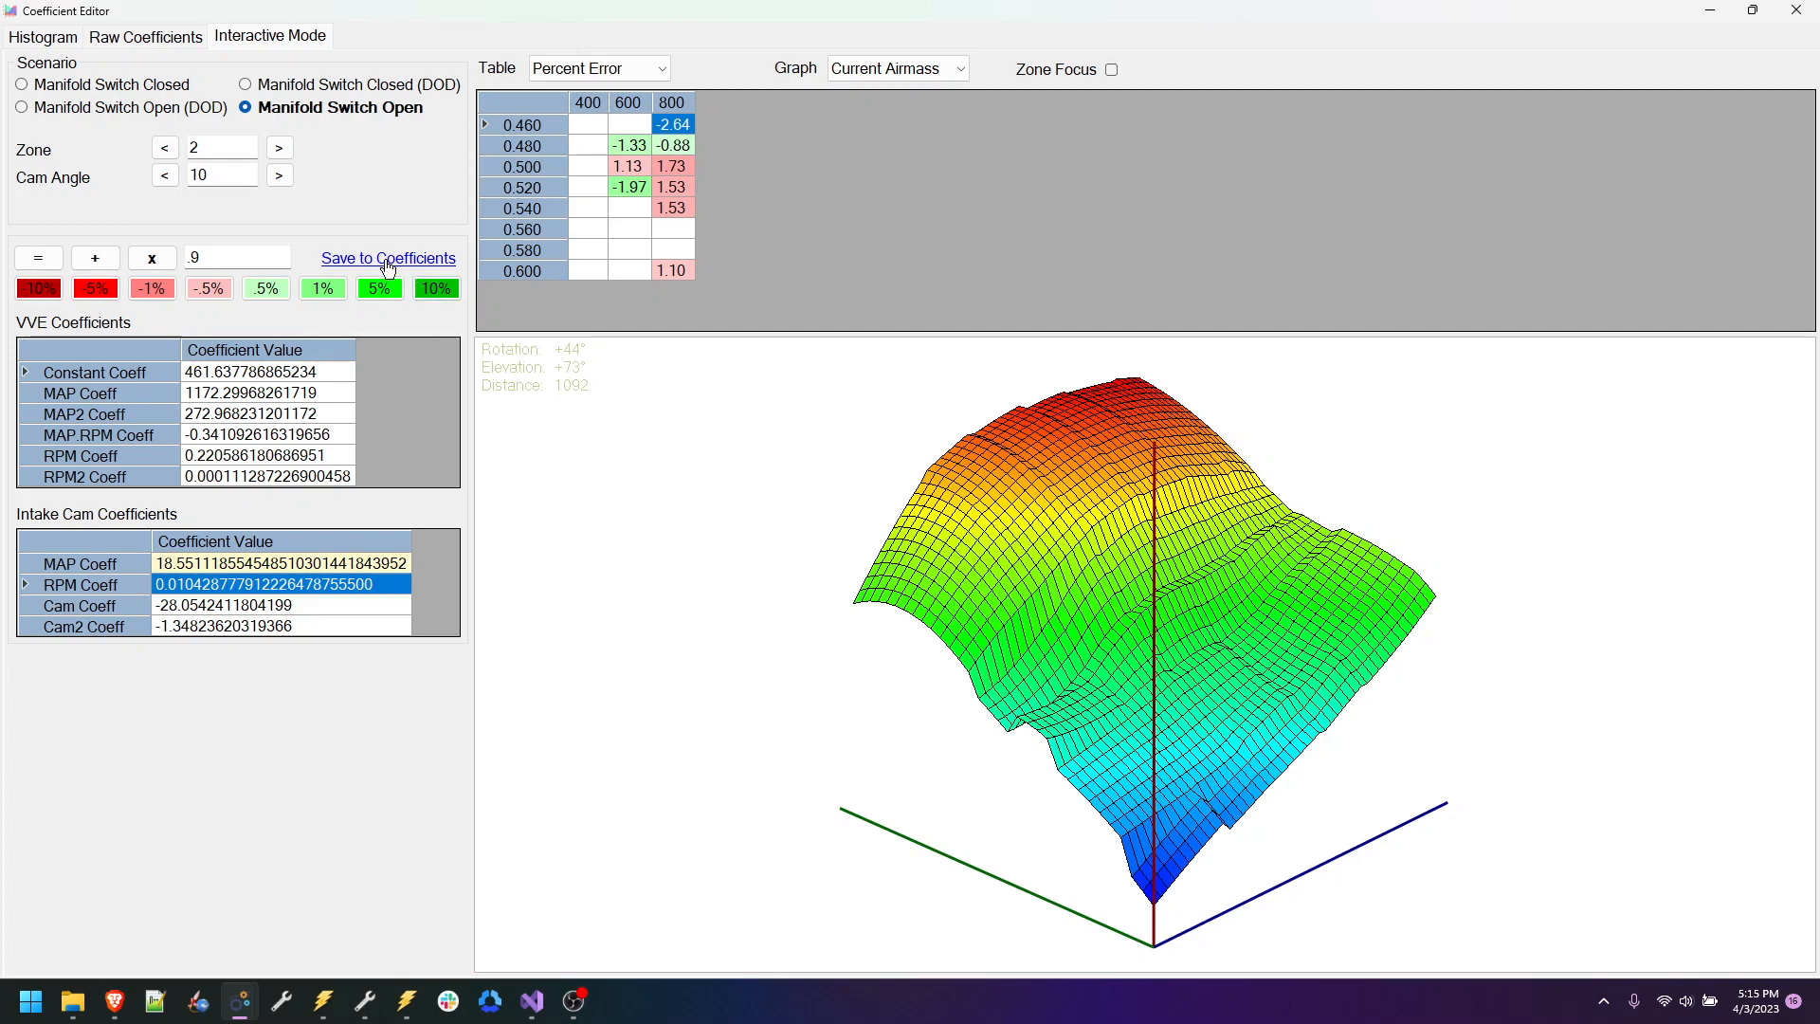
click(232, 175)
text(20)
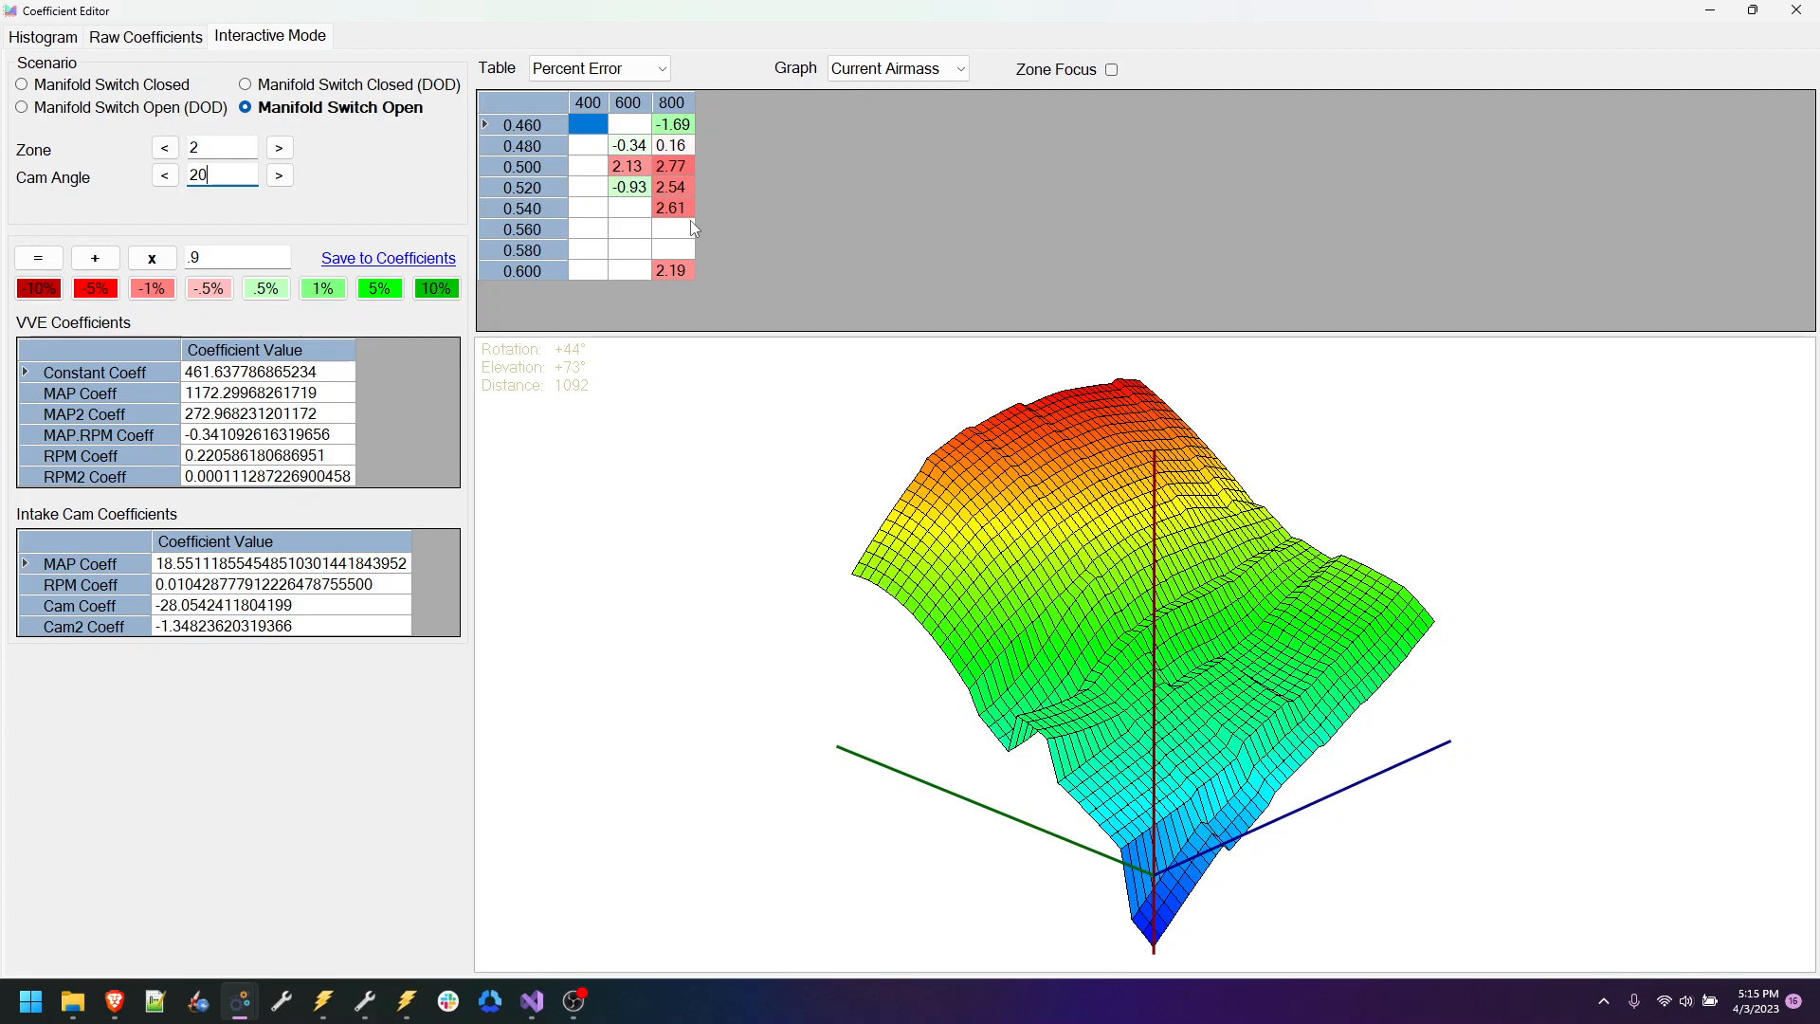
drag(1189, 646, 870, 630)
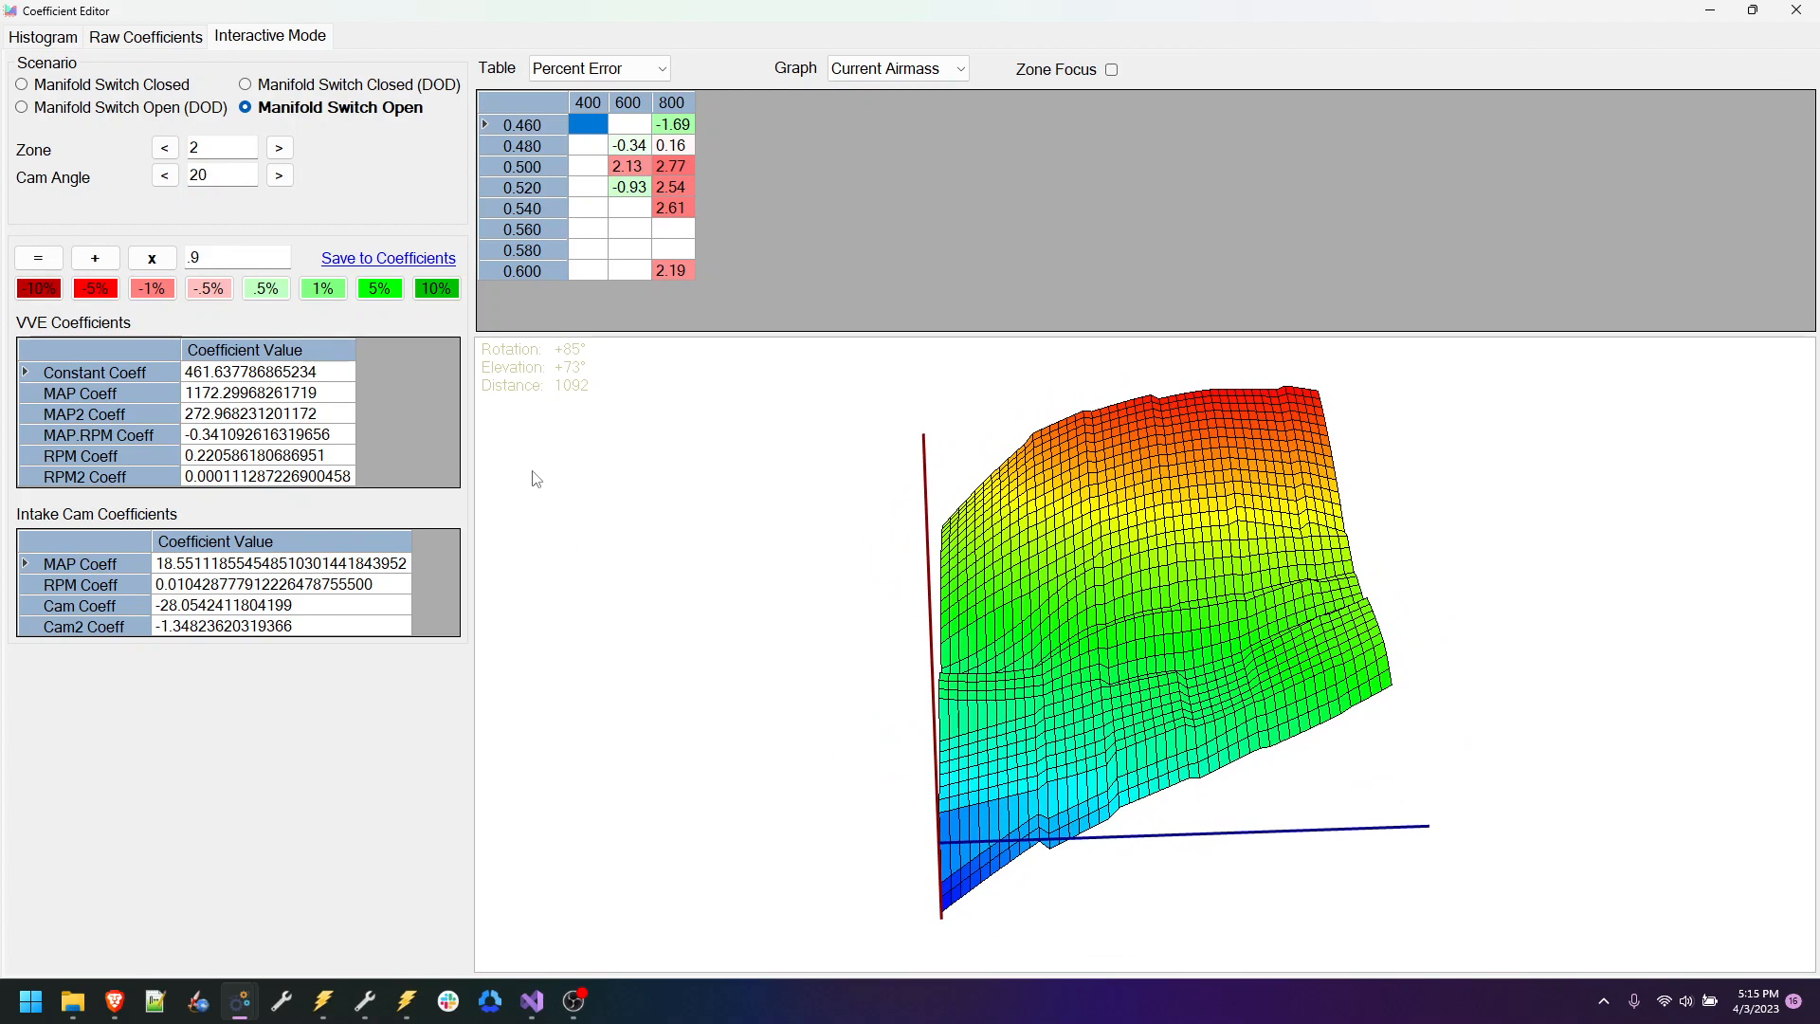
Step: Compare the Current Airmass graph with the Original Airmass graph for zone 2
click(943, 68)
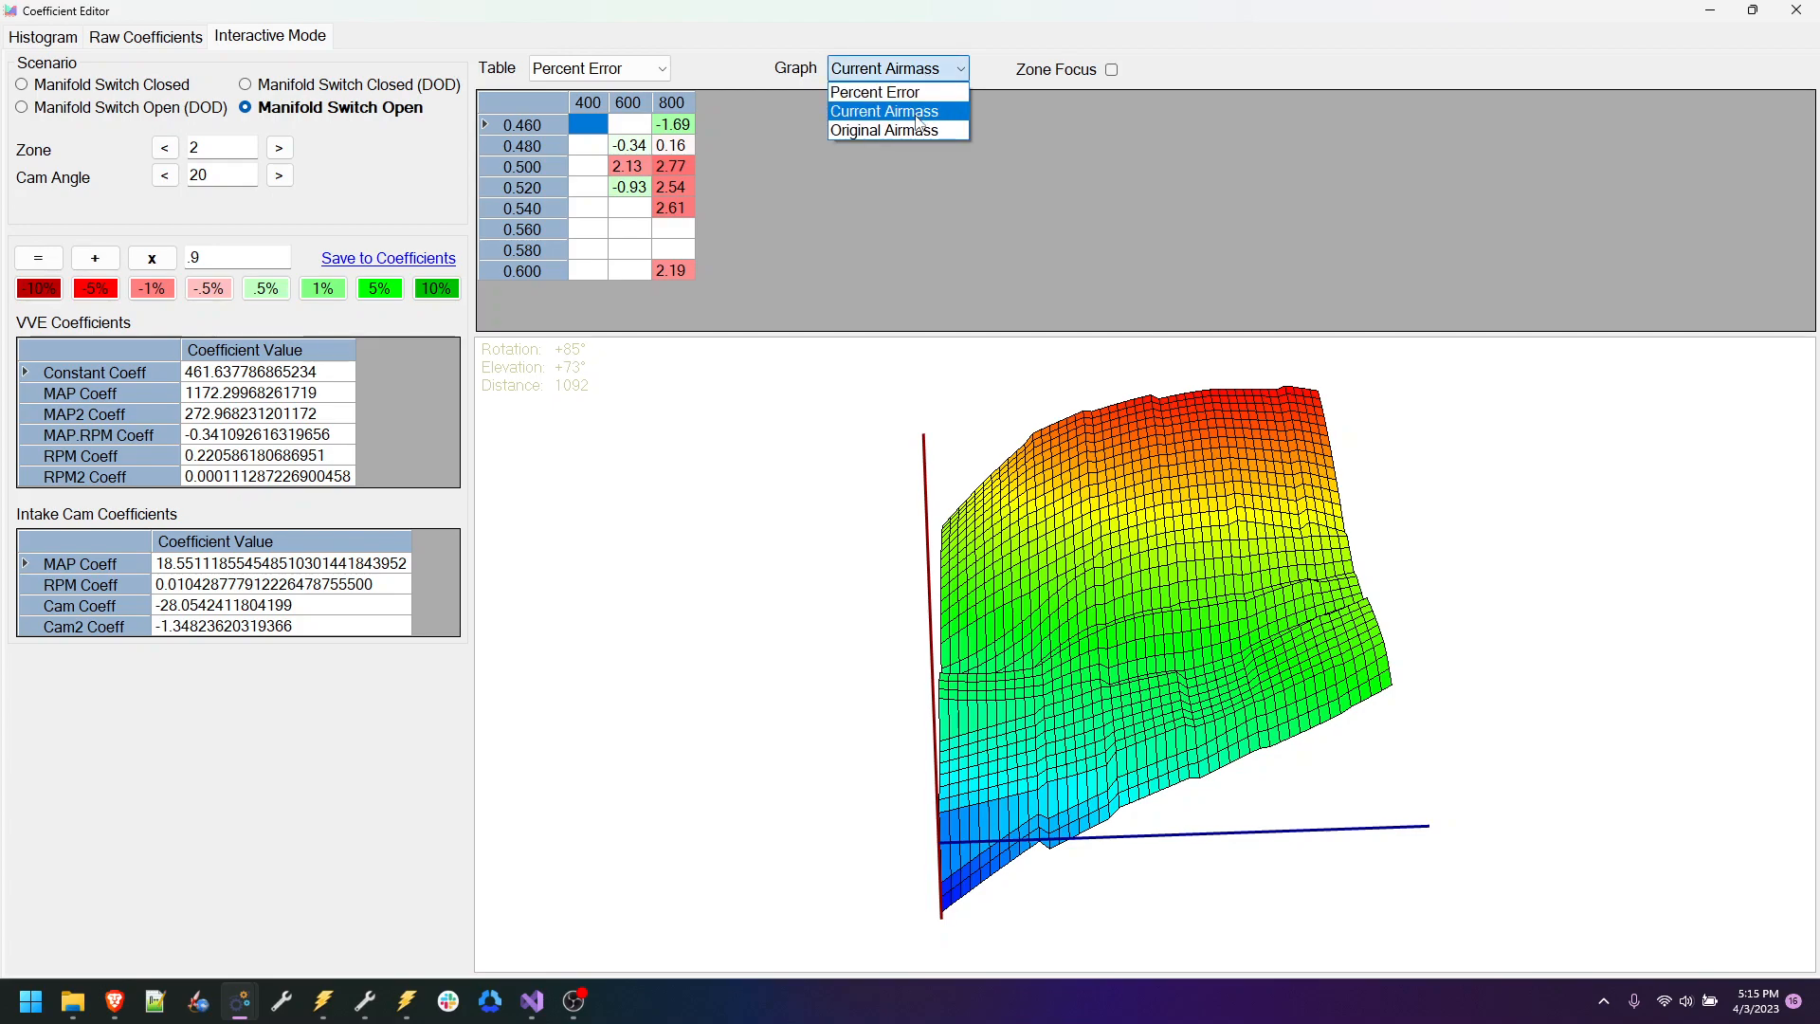
click(913, 114)
click(898, 69)
click(897, 113)
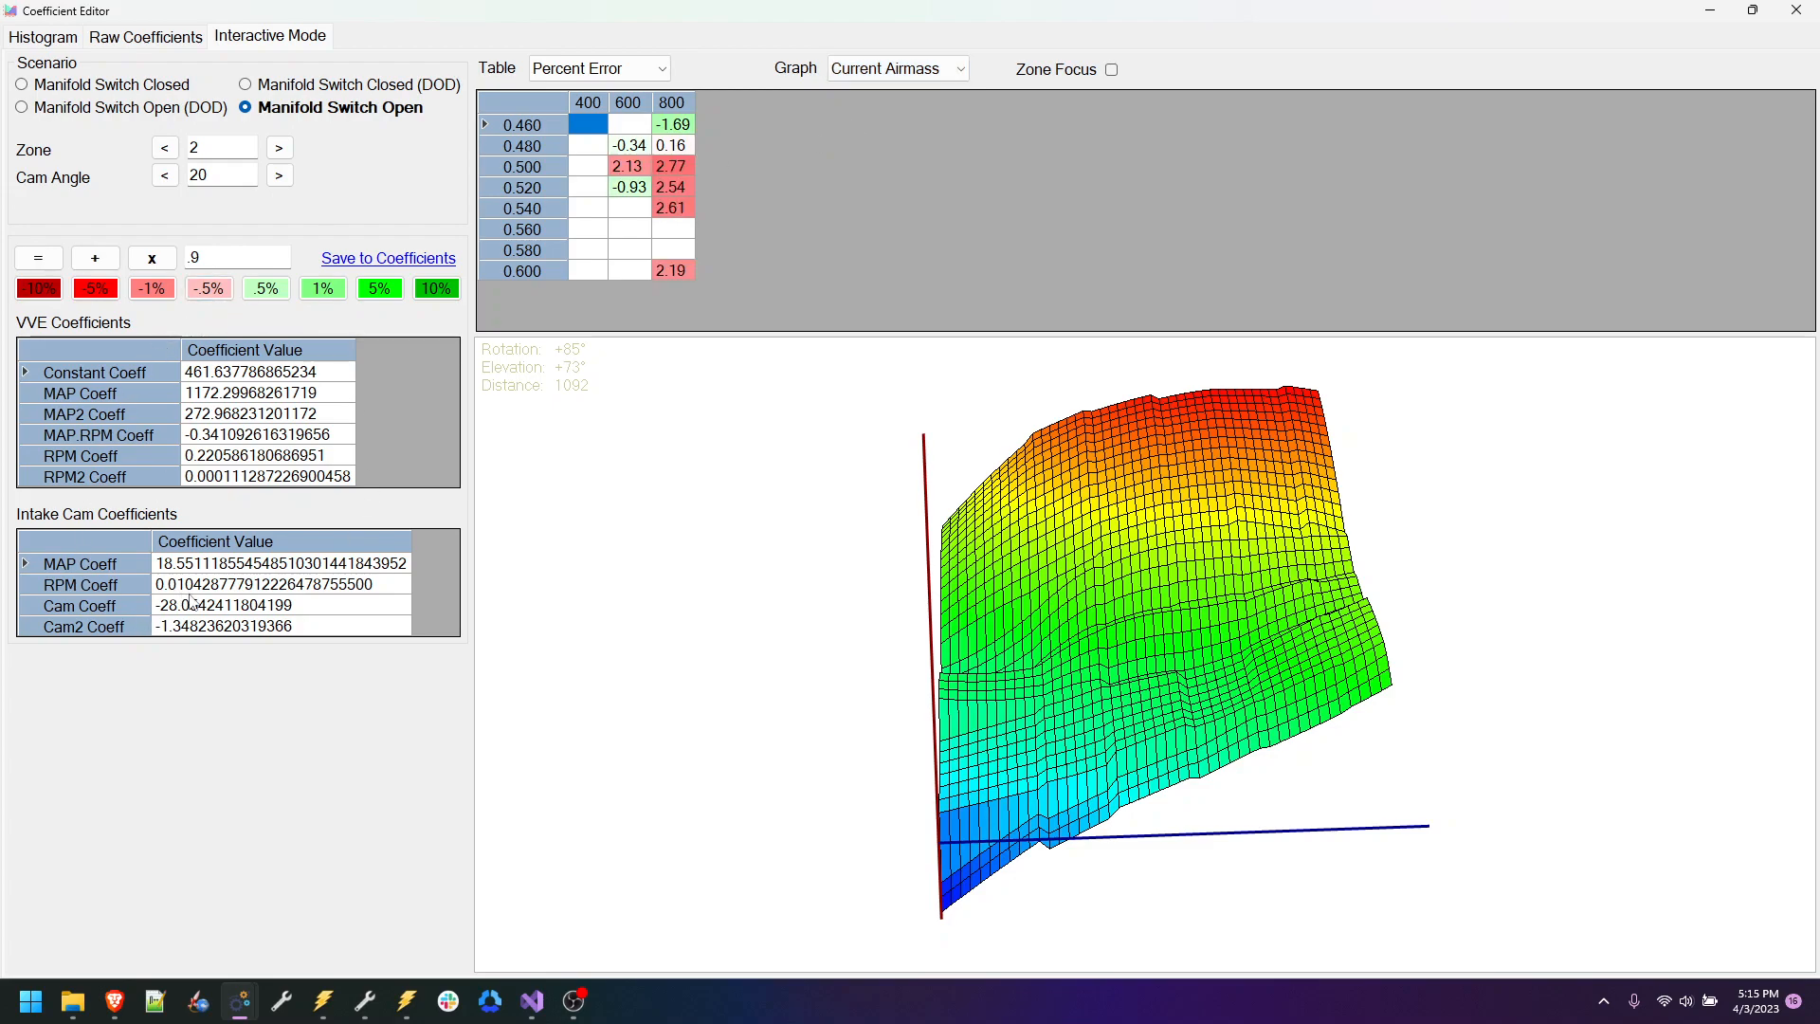
click(943, 84)
click(907, 133)
Step: Check the raw cam angle coefficients and return to Interactive Mode with the Original Airmass graph
click(146, 36)
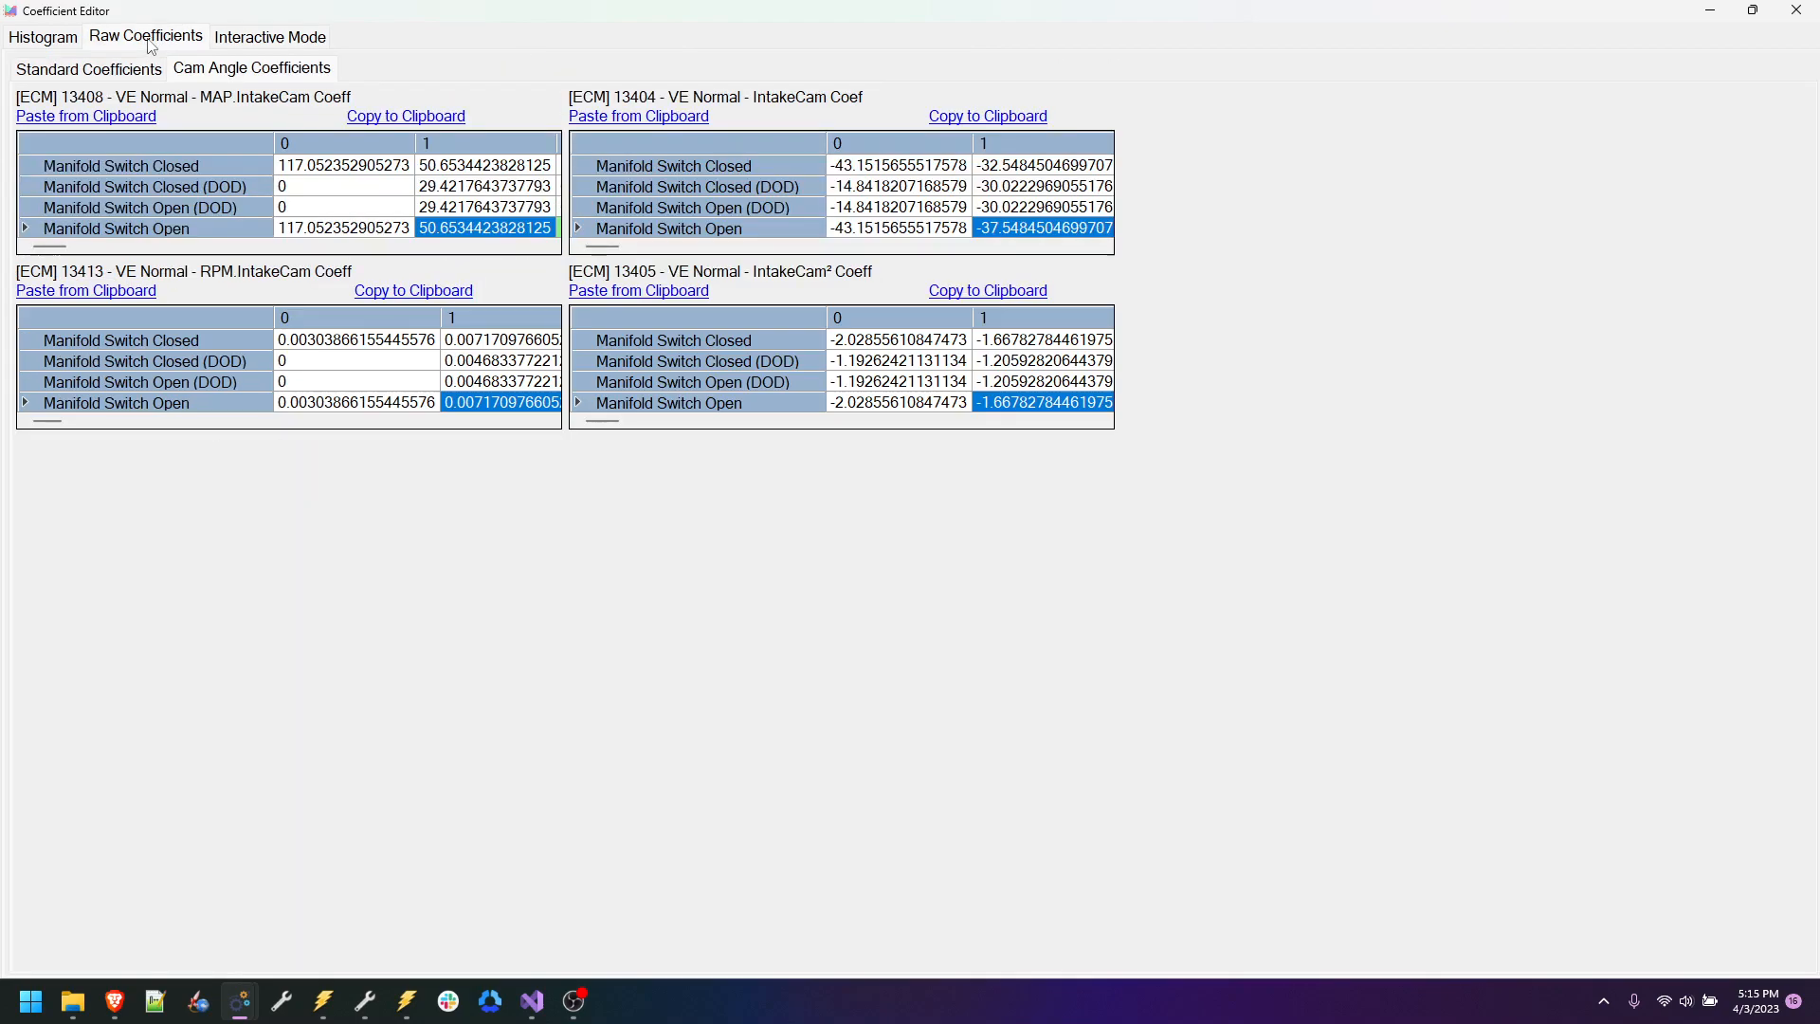
click(270, 38)
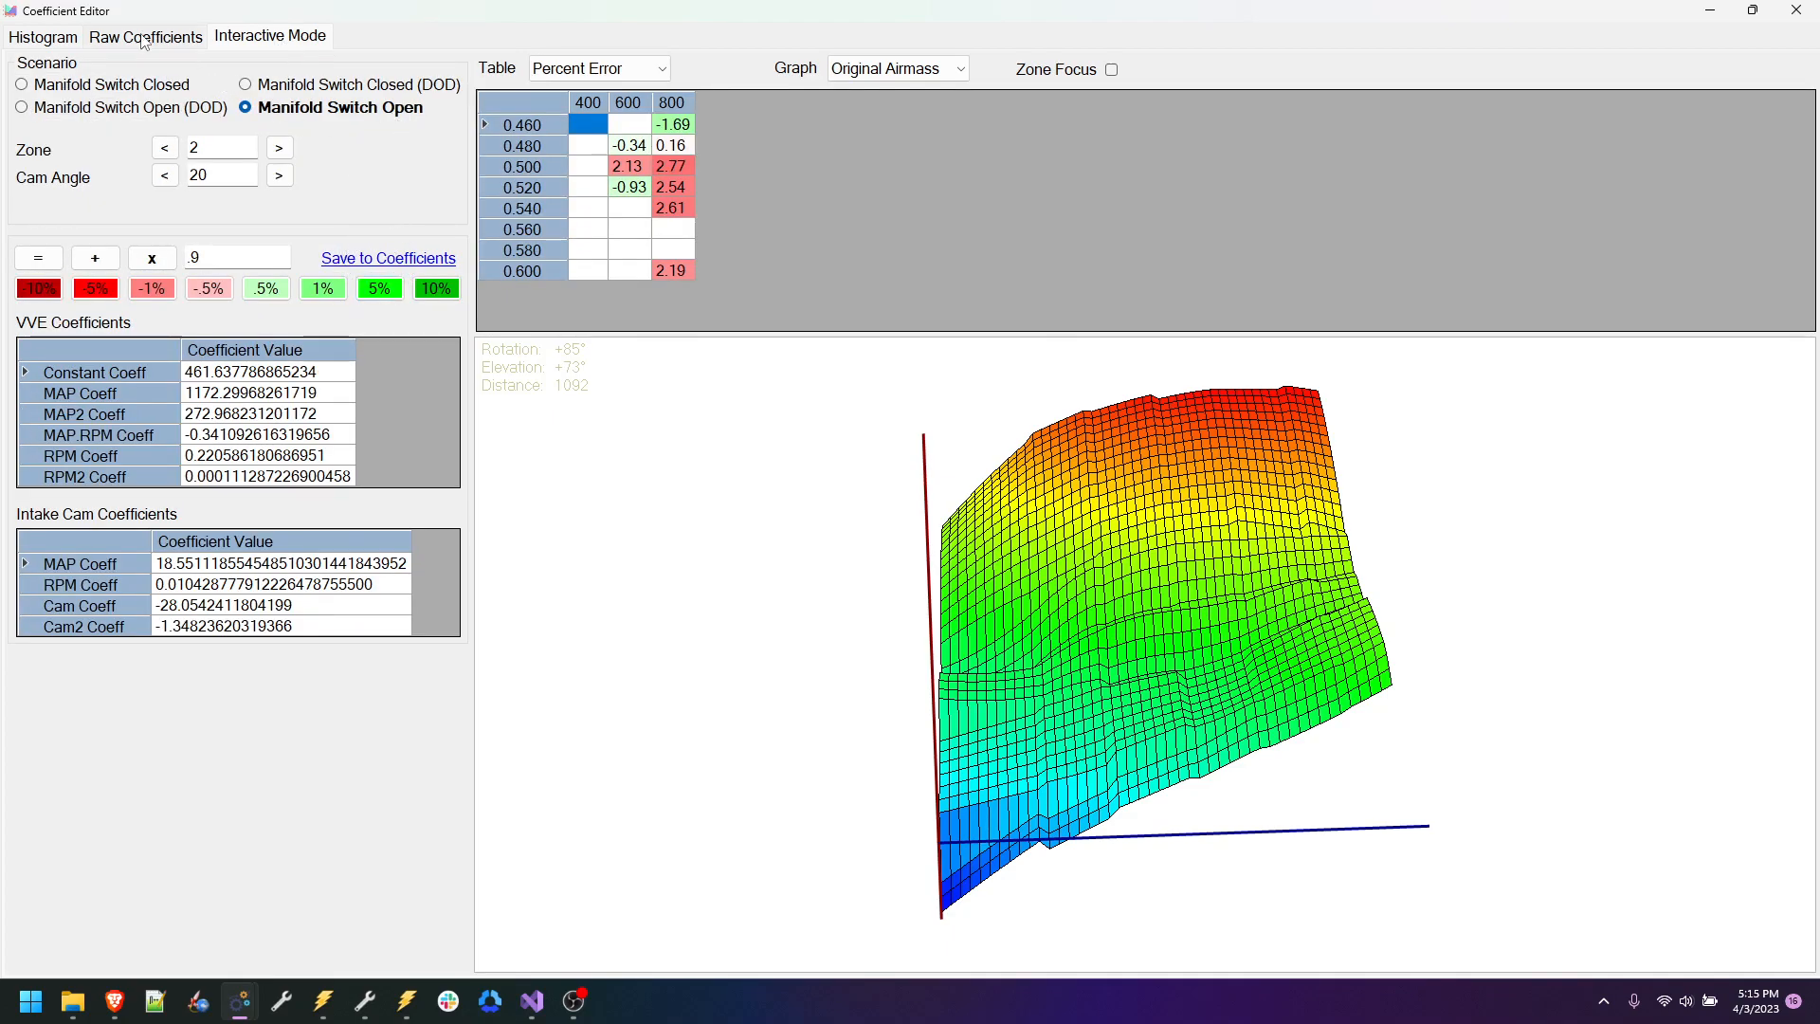
click(892, 69)
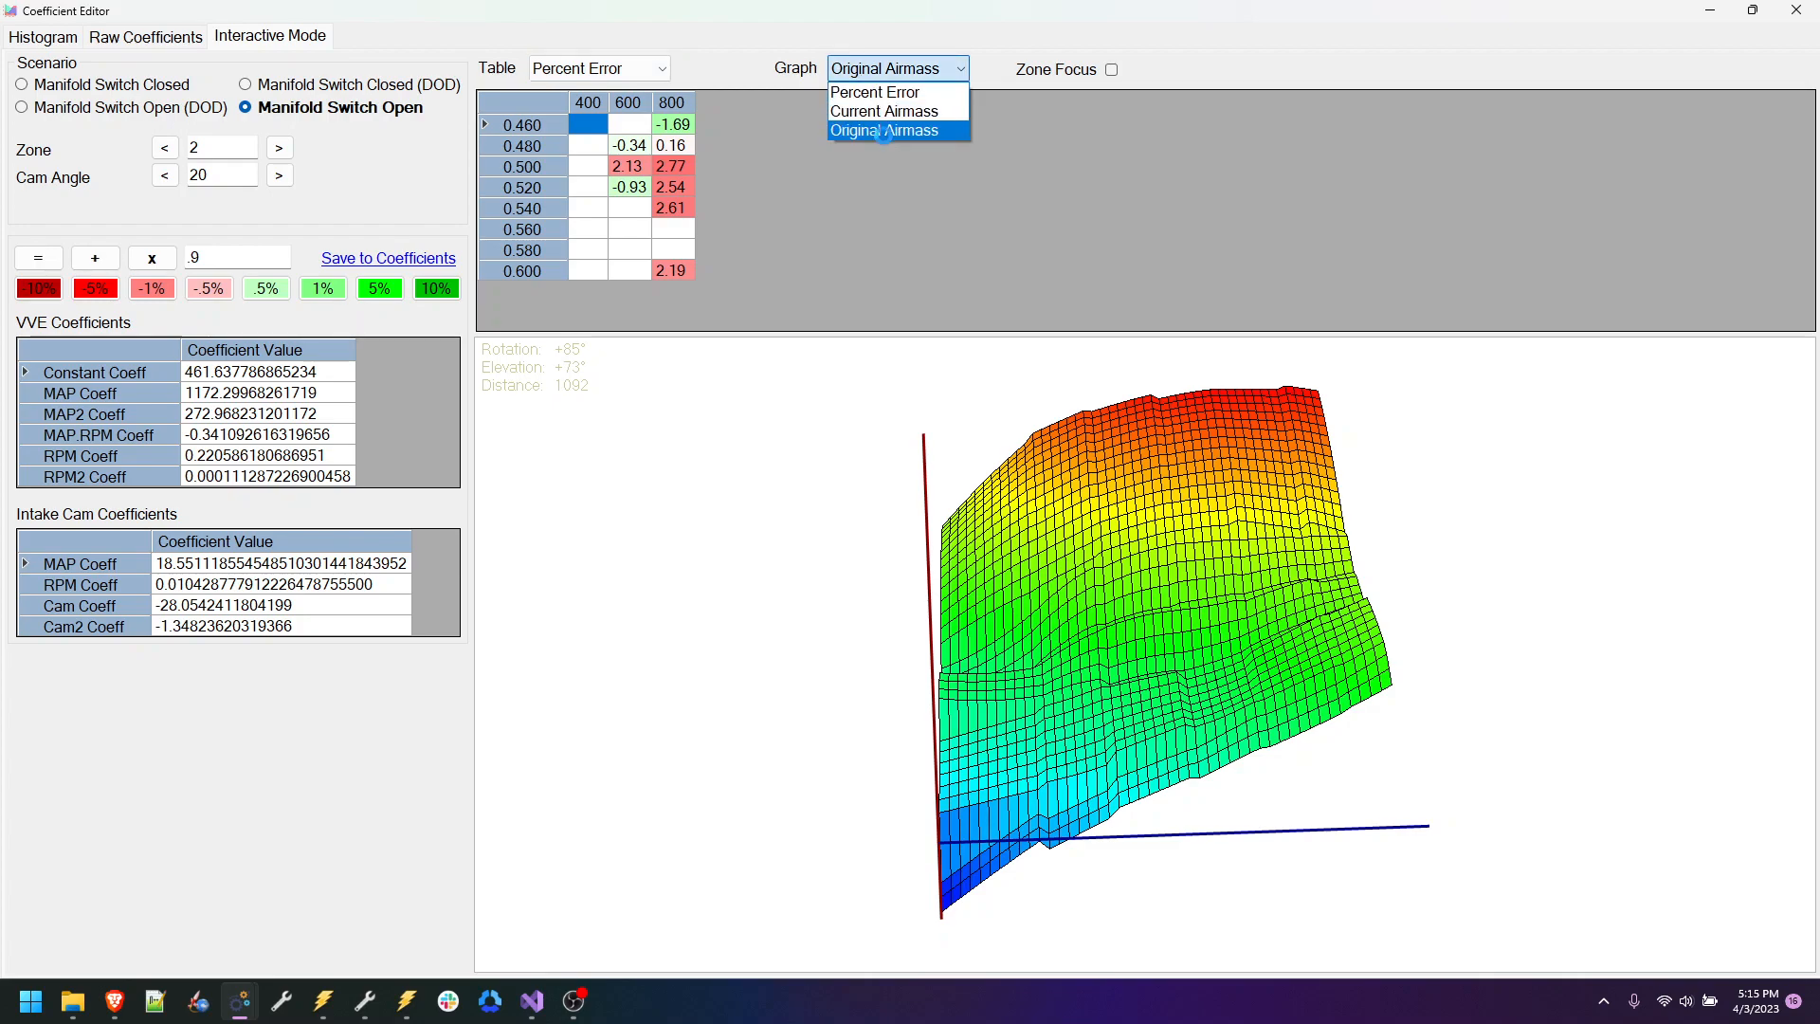
click(883, 135)
Step: Raise the Constant Coeff of the VVE Coefficients by 10% six times, to about 817.8
click(262, 373)
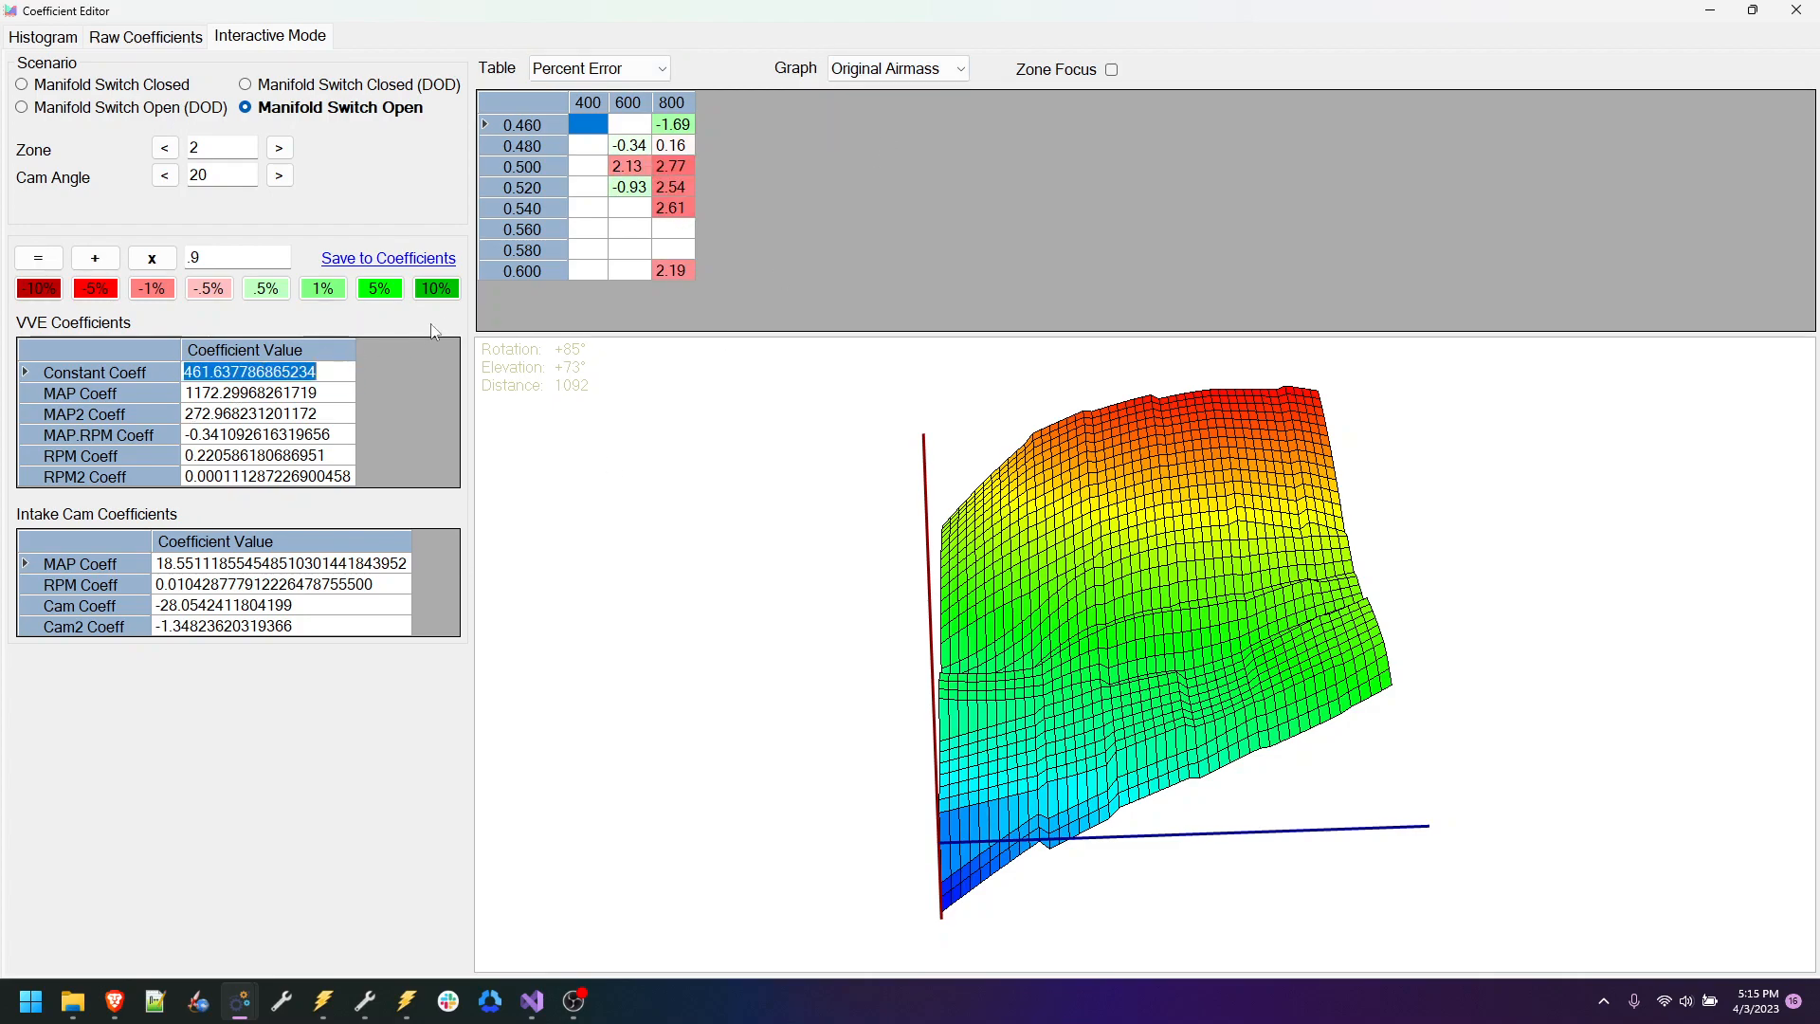
click(438, 289)
click(438, 289)
click(439, 289)
click(438, 289)
click(438, 289)
click(438, 289)
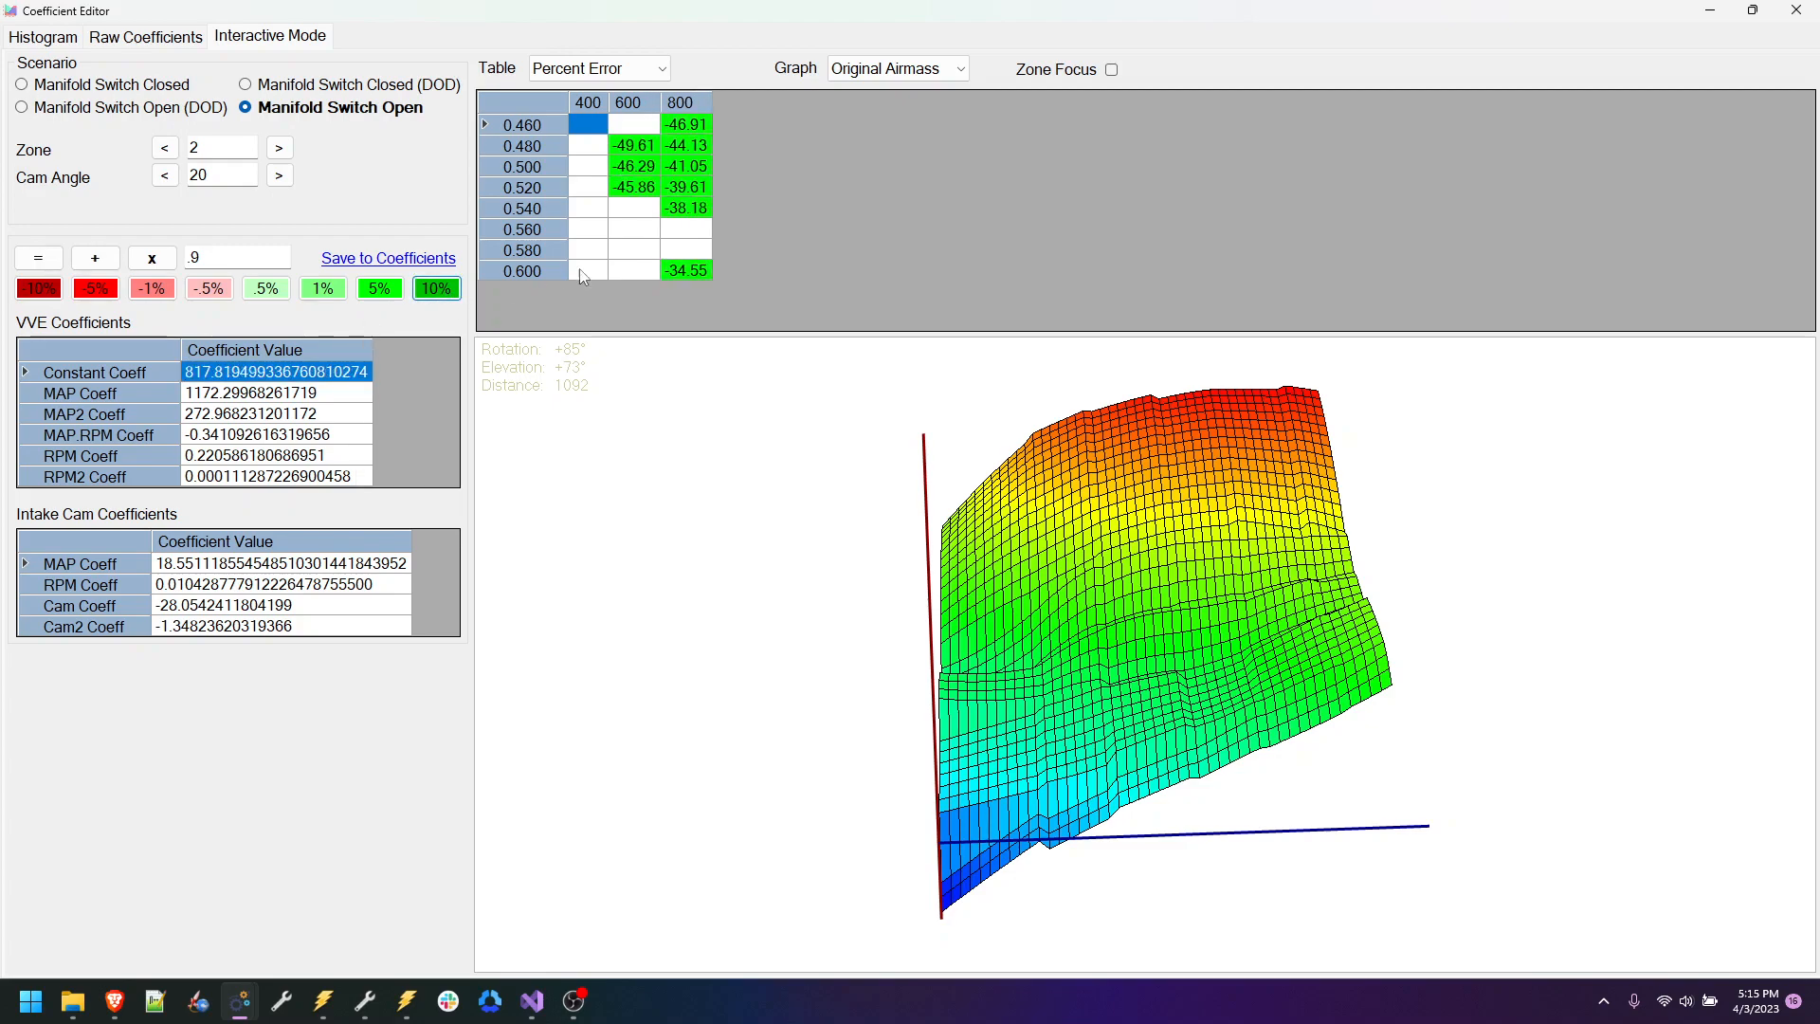
Step: Show the Current Airmass graph and raise the VVE Constant Coeff by 10% five more times
click(902, 75)
click(898, 111)
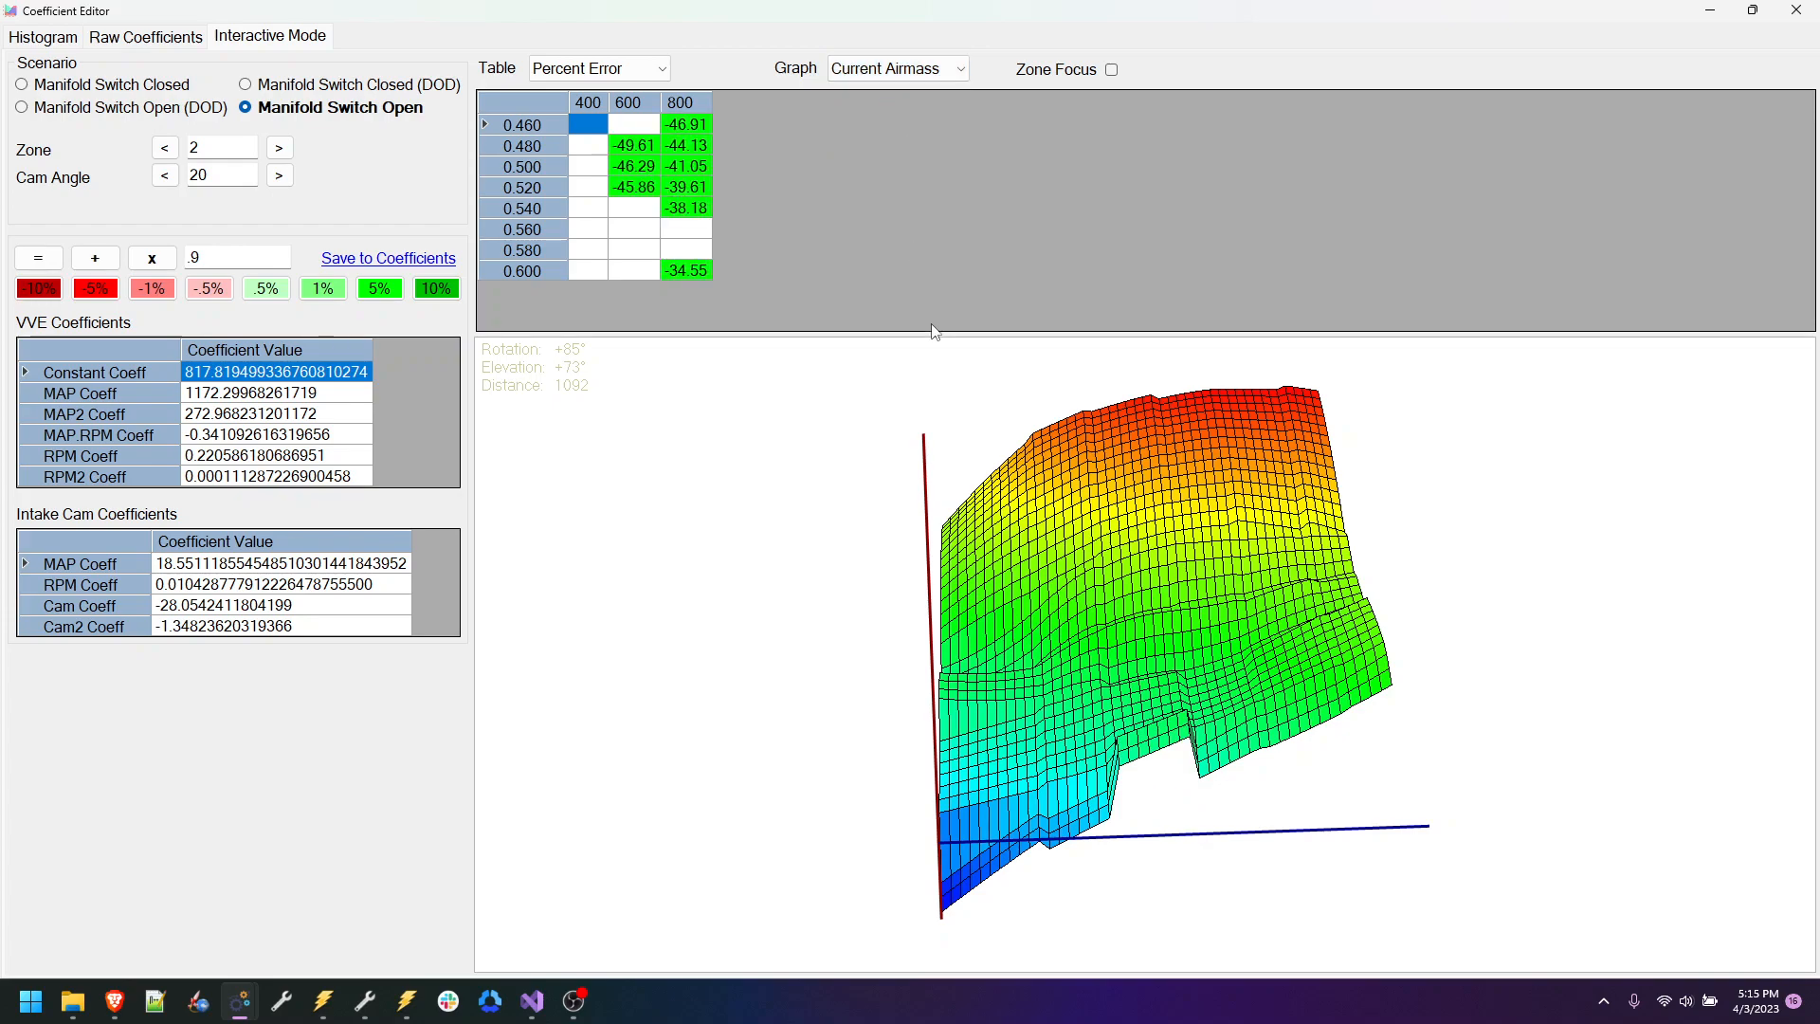
click(438, 289)
click(438, 289)
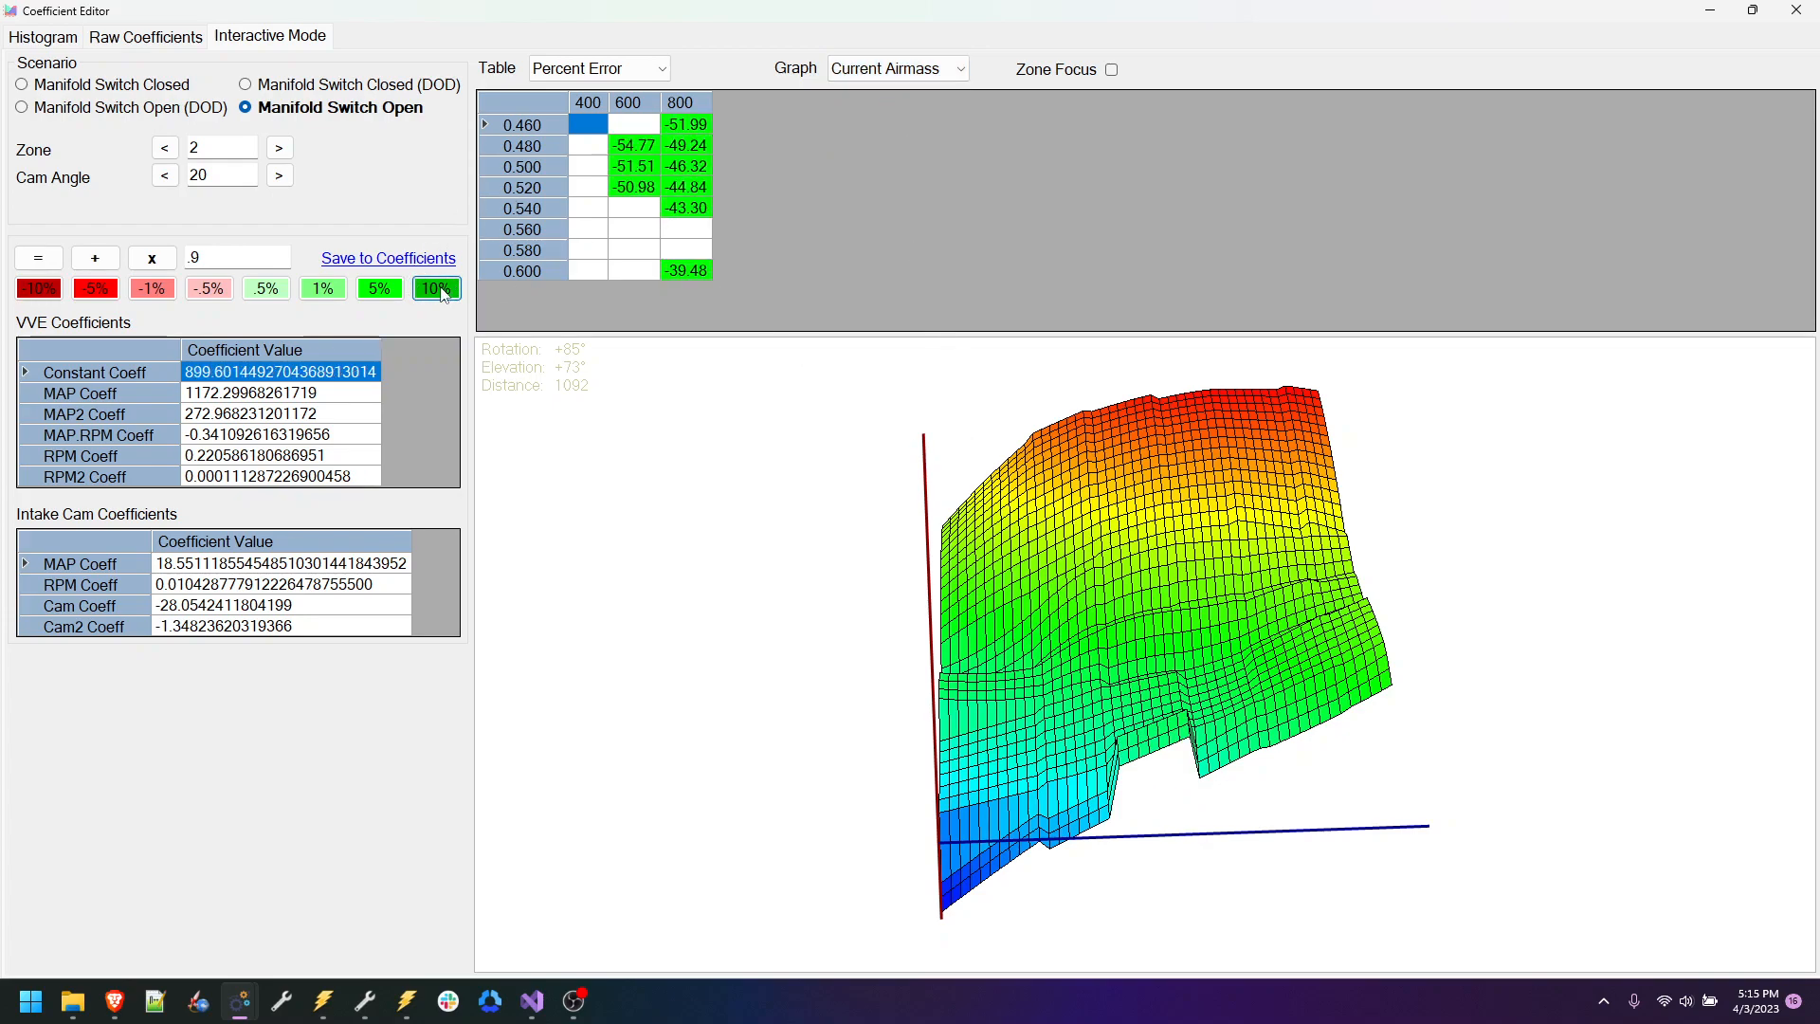
click(438, 289)
click(438, 289)
click(438, 289)
Step: Lower the VVE Constant Coeff in repeated 10% decrements to about 459.25
click(38, 288)
click(38, 288)
click(35, 293)
click(35, 293)
click(35, 293)
click(35, 293)
click(35, 293)
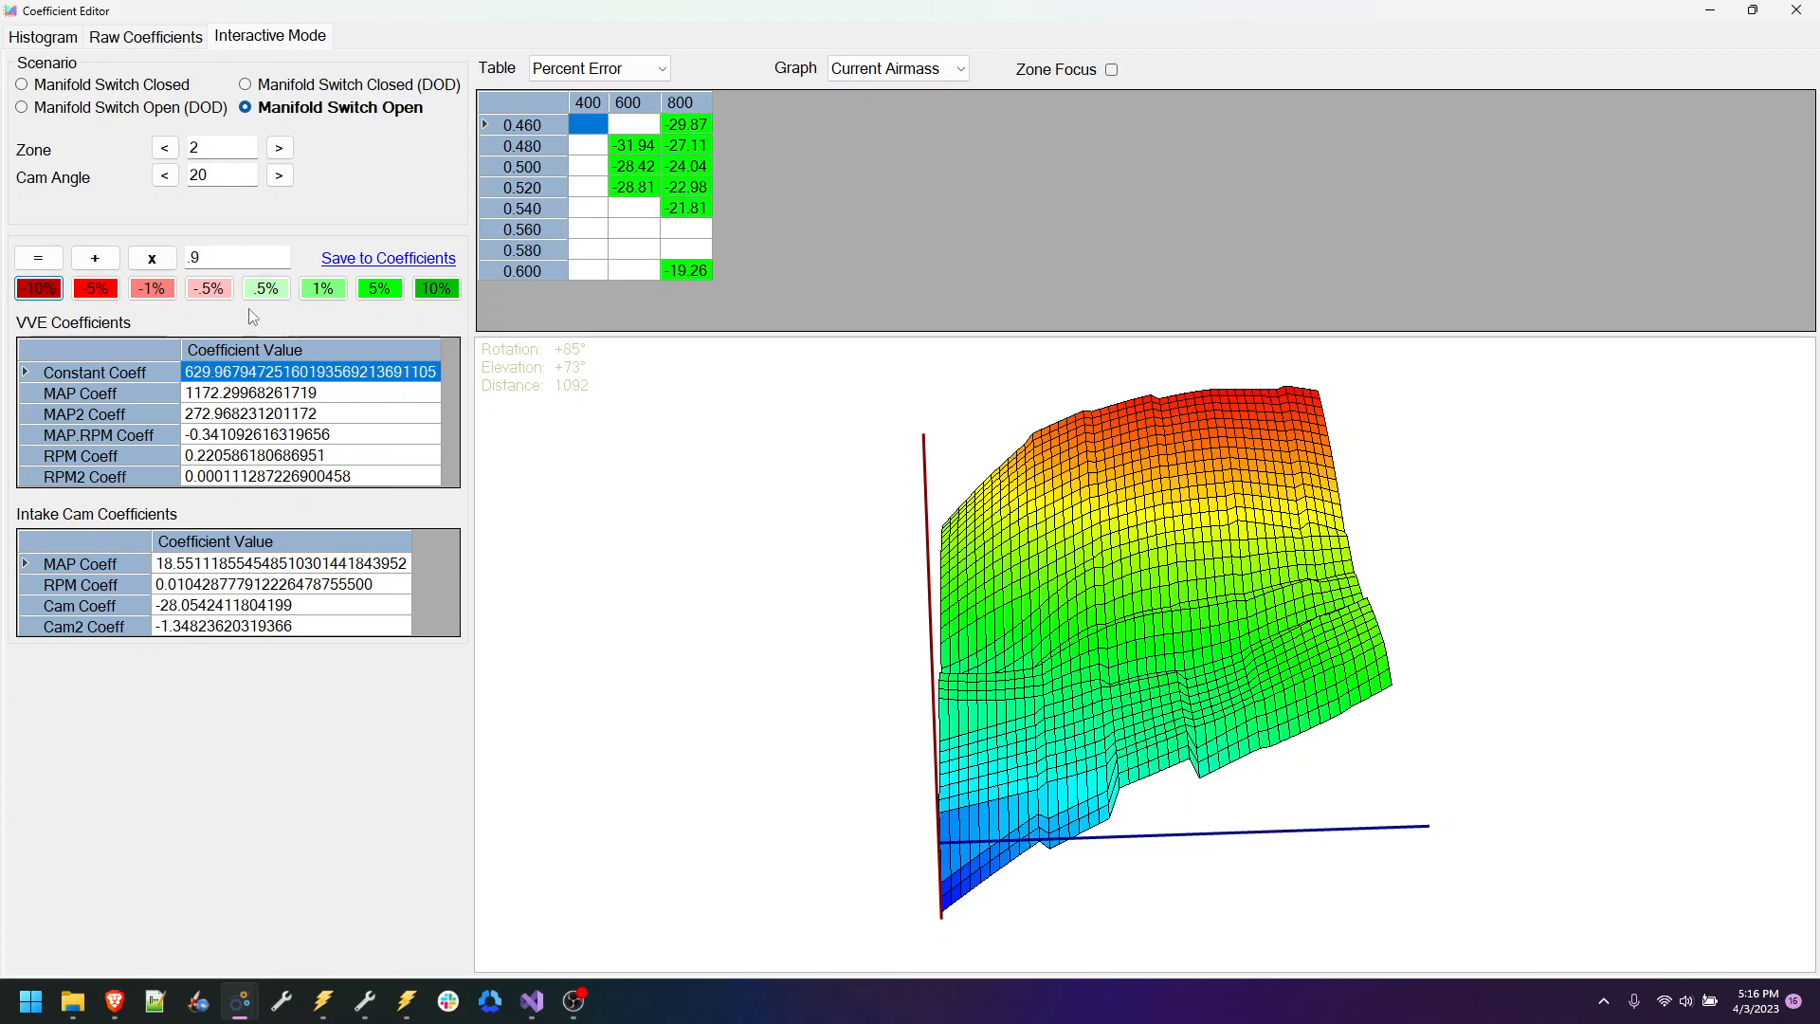
click(37, 289)
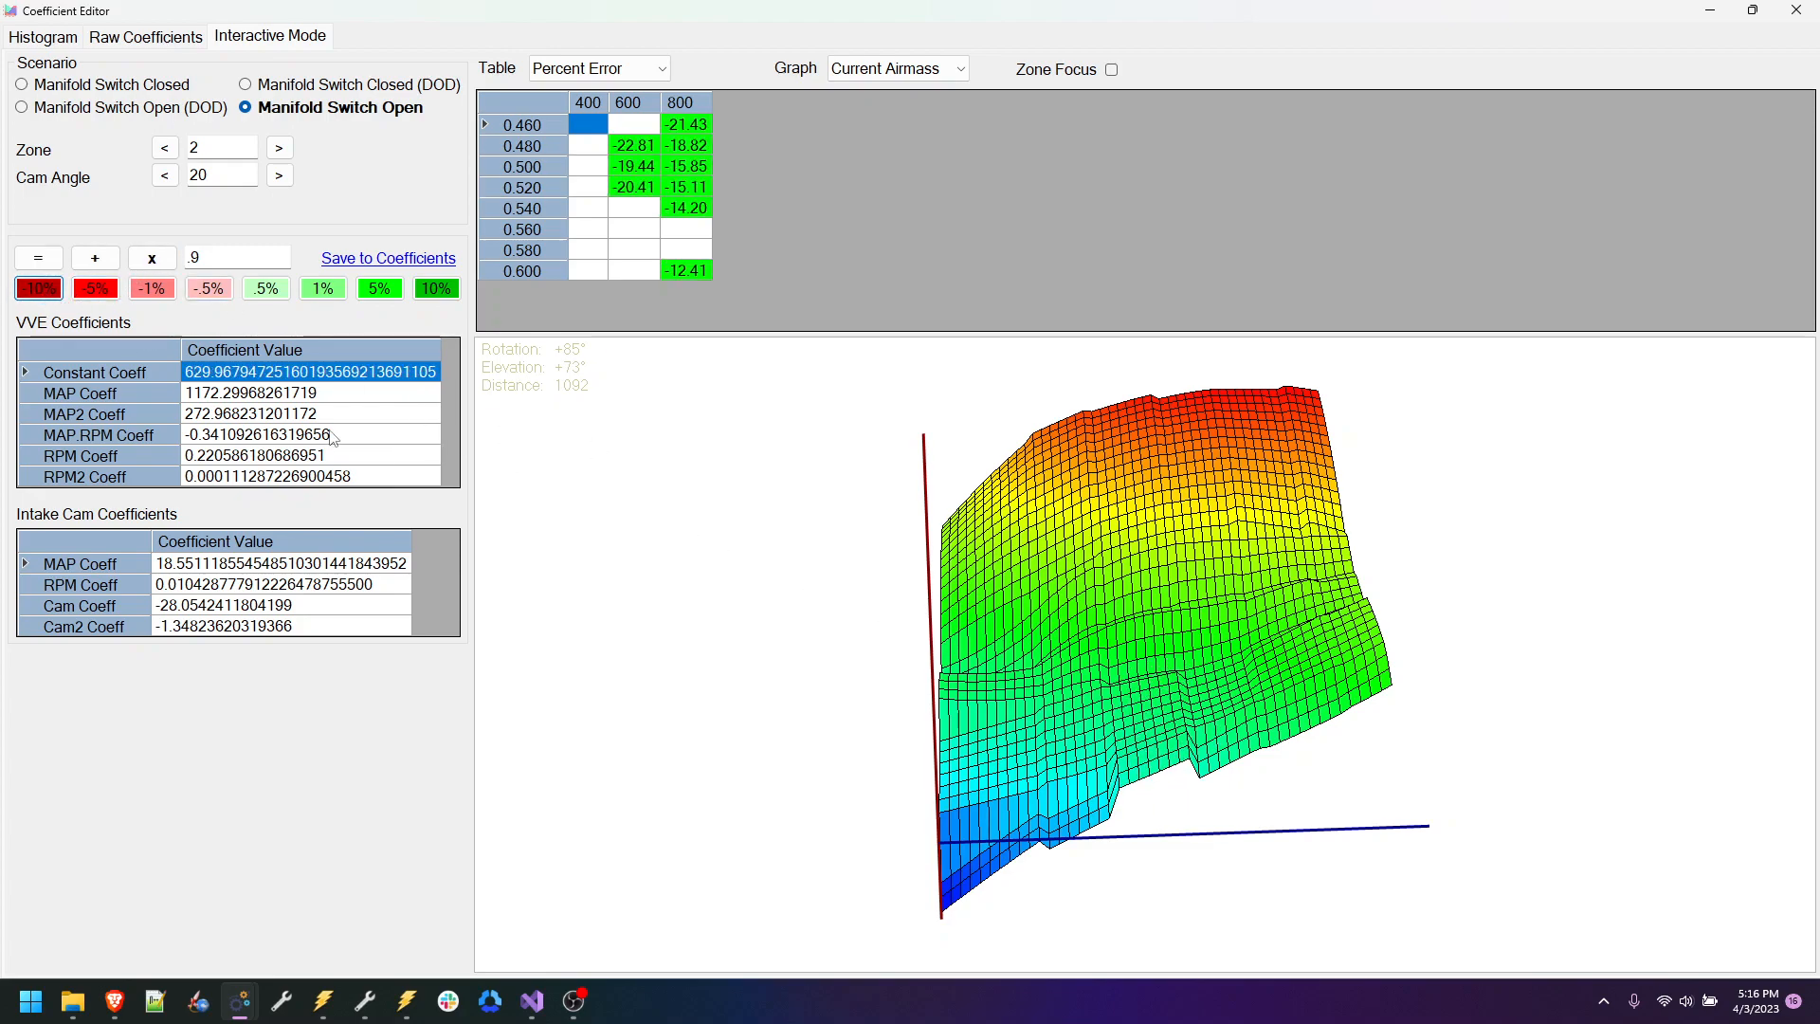
click(40, 294)
click(40, 295)
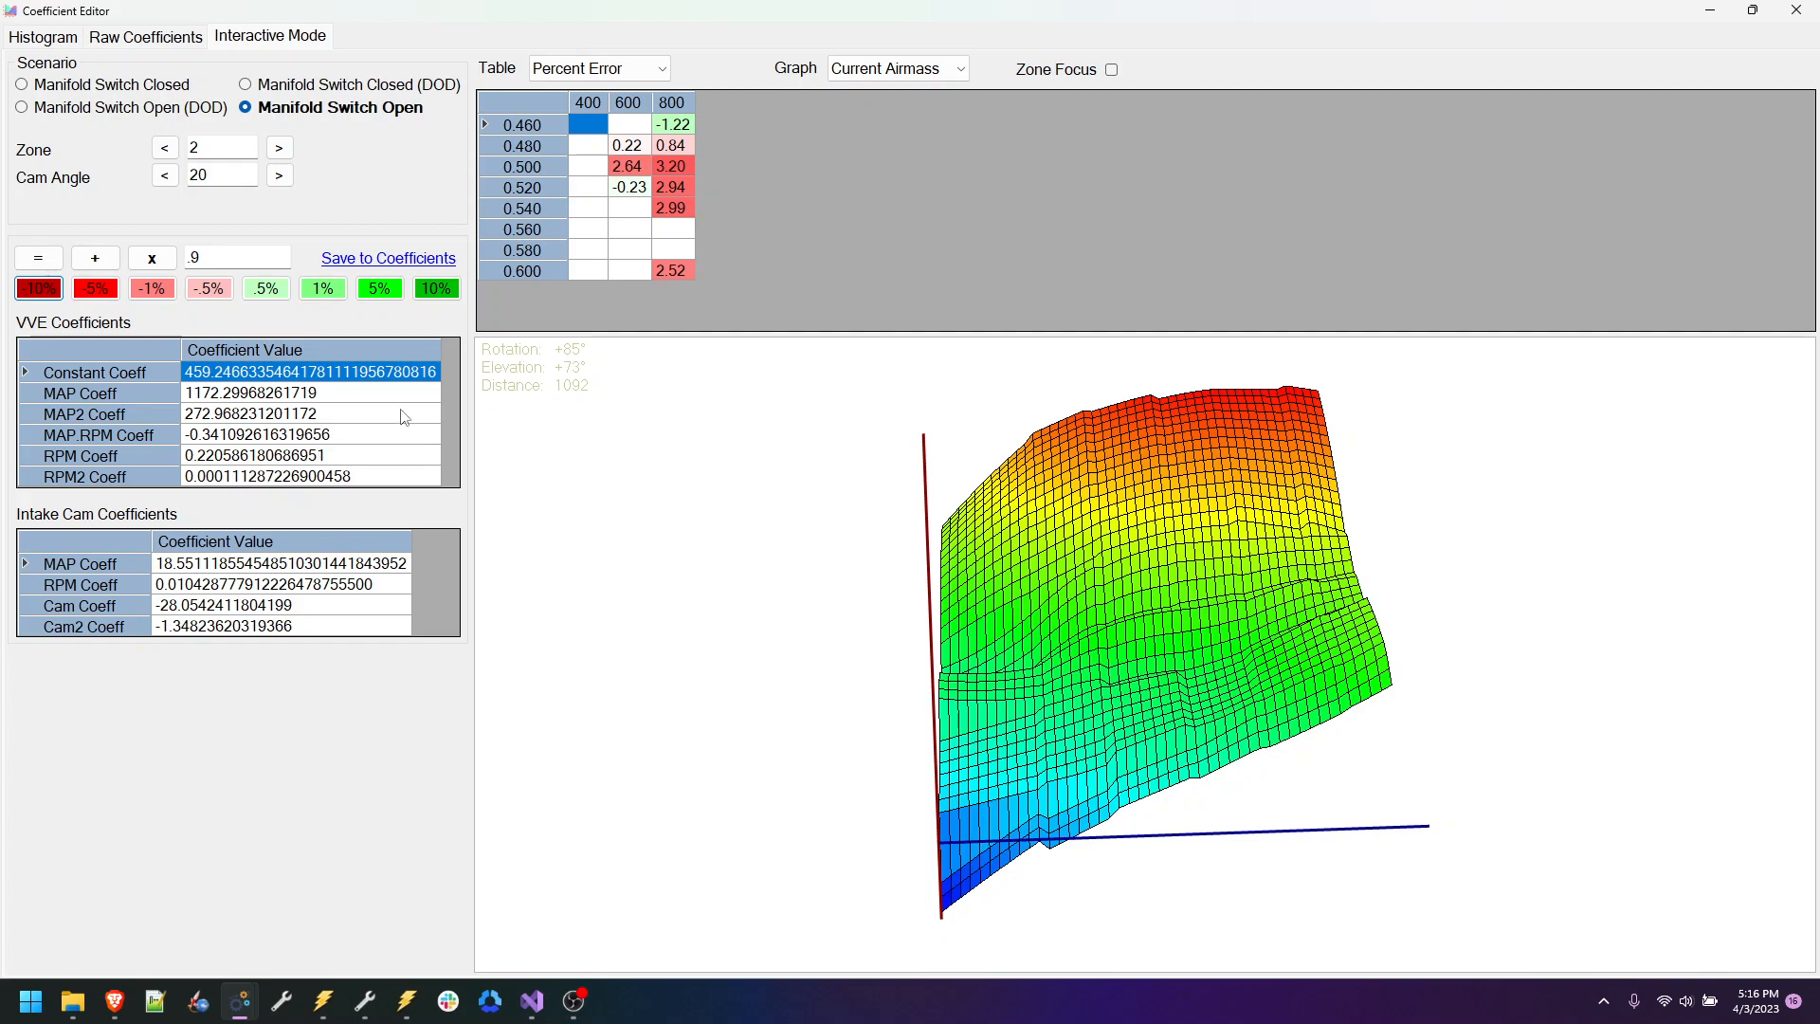
Step: Turn on Zone Focus for the graph, set the cam angle to 0, and view the zone's surface from several sides
click(1114, 72)
drag(1241, 601, 1047, 679)
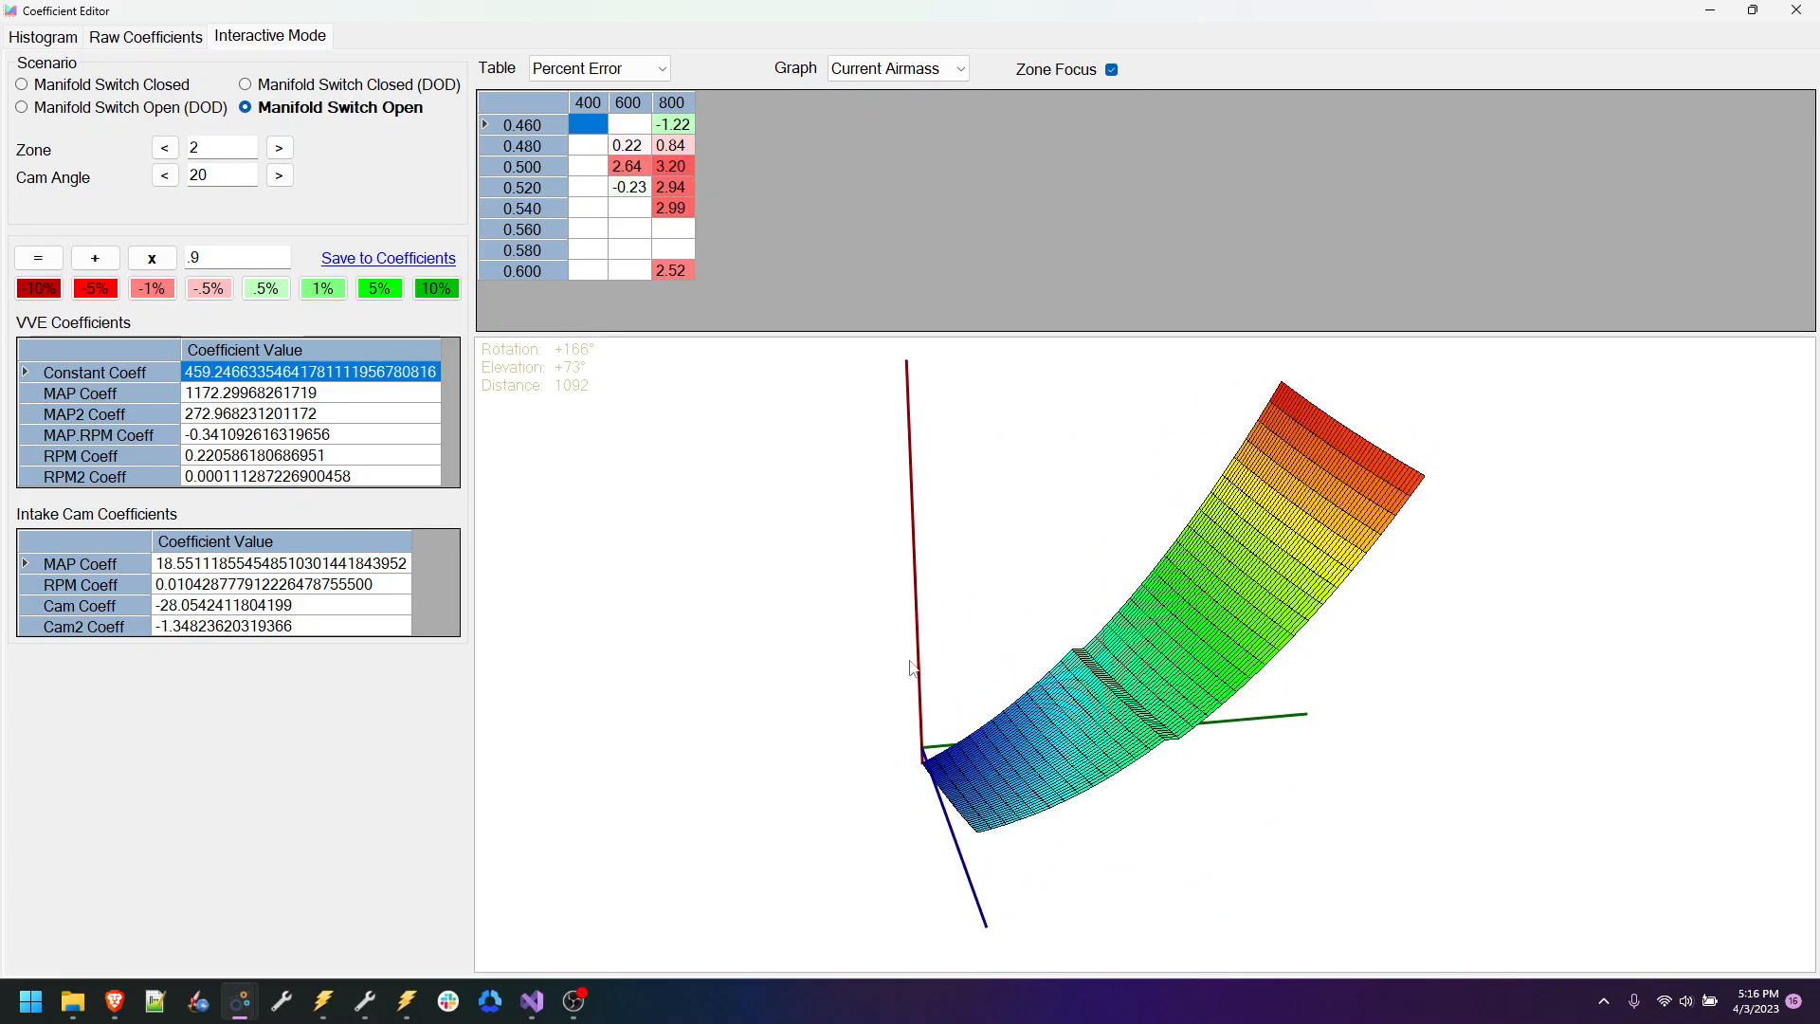
double_click(224, 174)
text(0)
drag(1142, 643, 1275, 653)
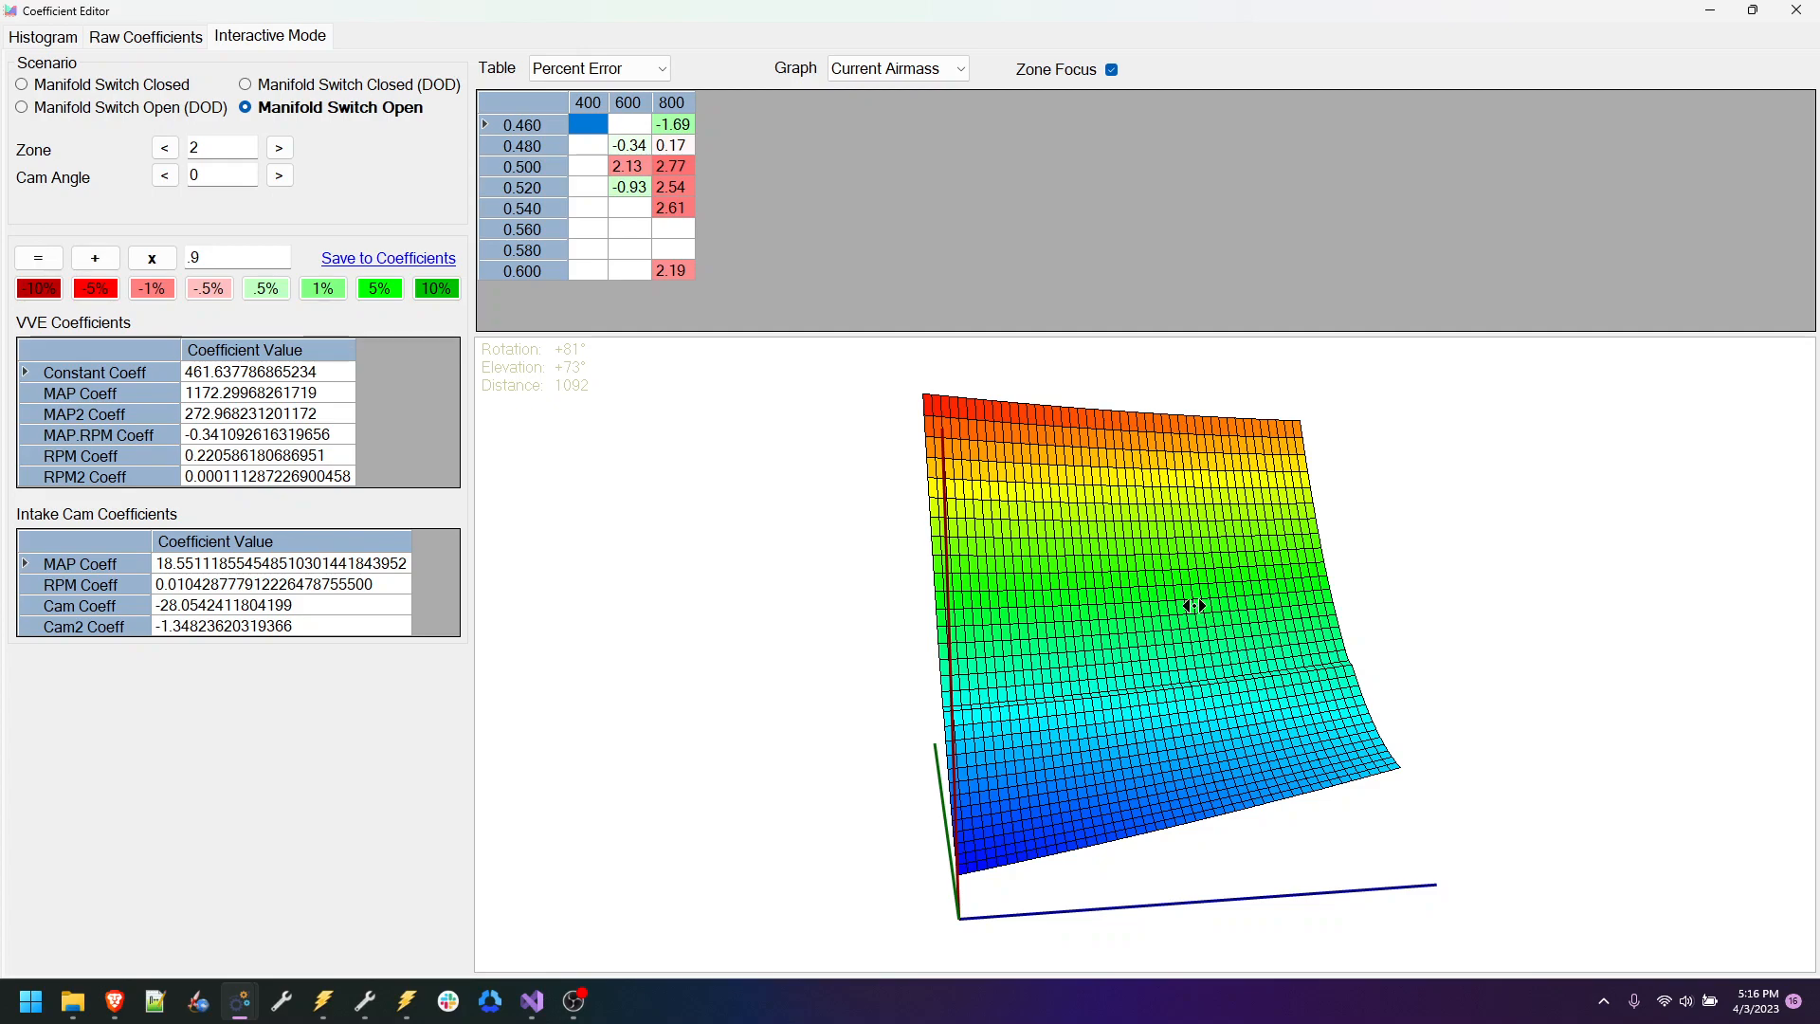
drag(1196, 606, 991, 554)
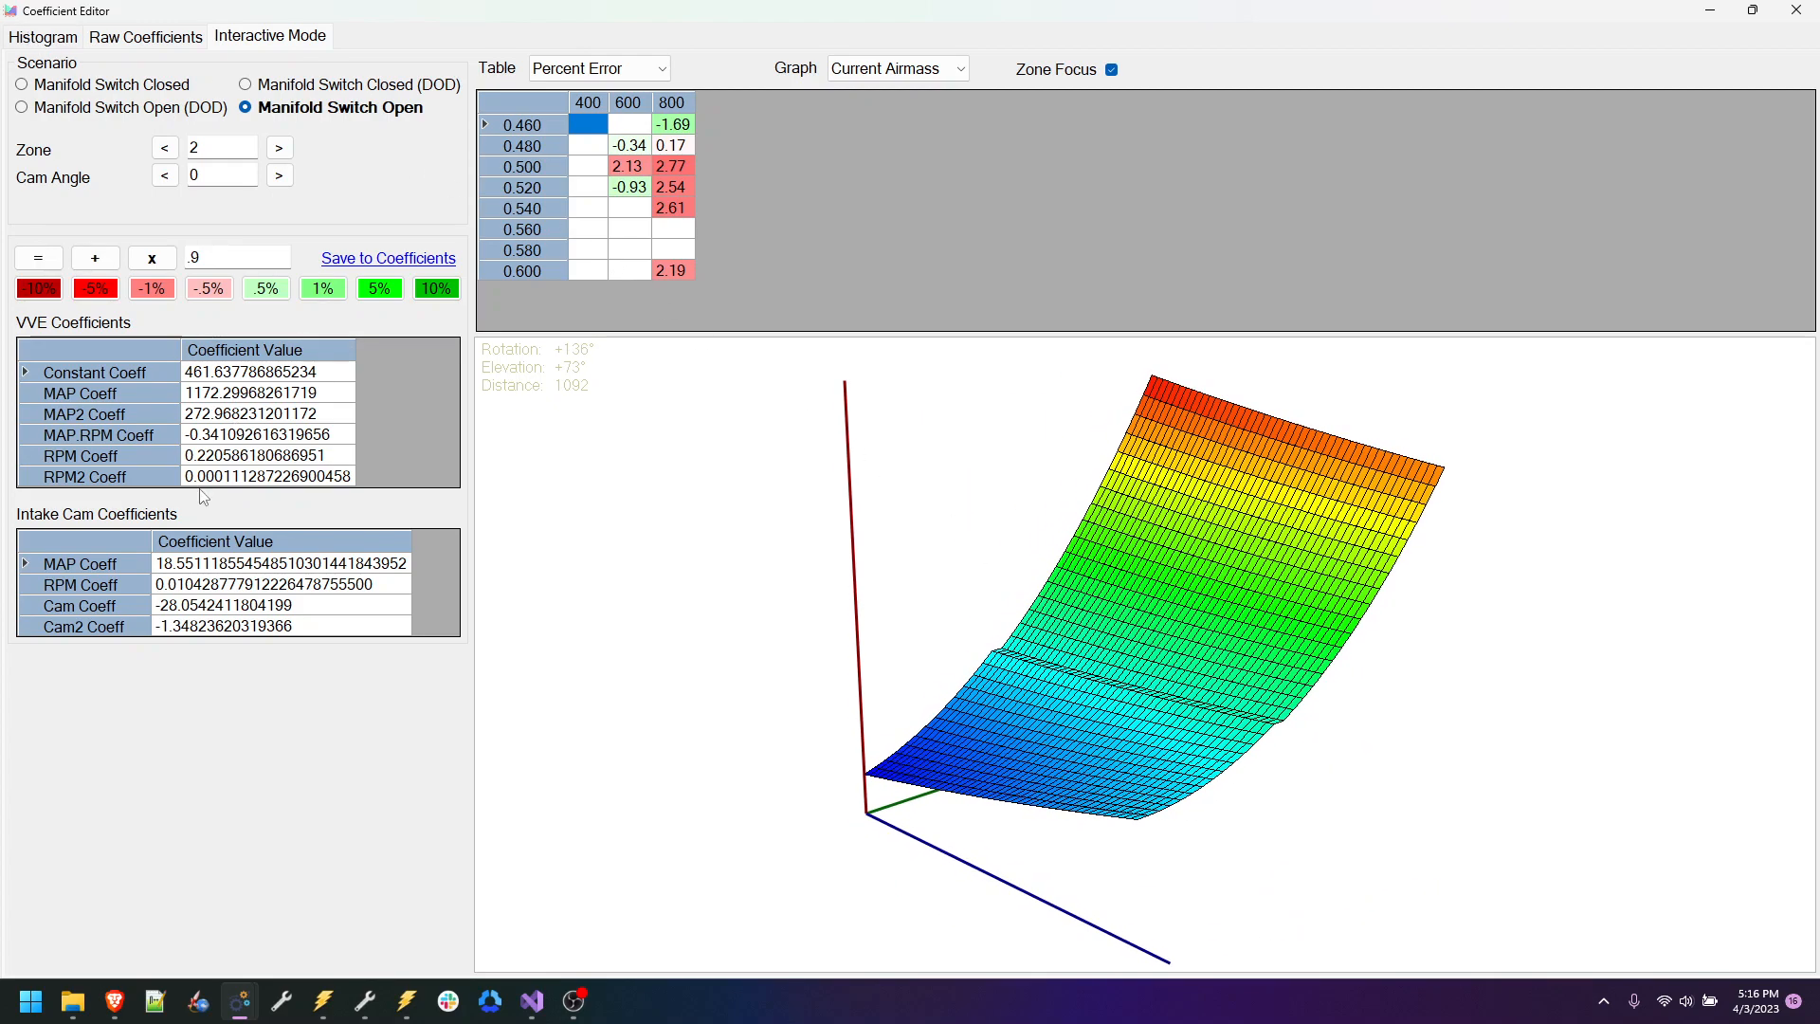
Step: Review the cell ranges in the Coefficient Editor's histogram and return to Interactive Mode
click(52, 37)
drag(144, 135, 1394, 154)
drag(127, 121, 225, 264)
click(264, 38)
Step: Close the Coefficient Editor, saving the changed coefficients, and open VVE Assistant's help options
click(1797, 10)
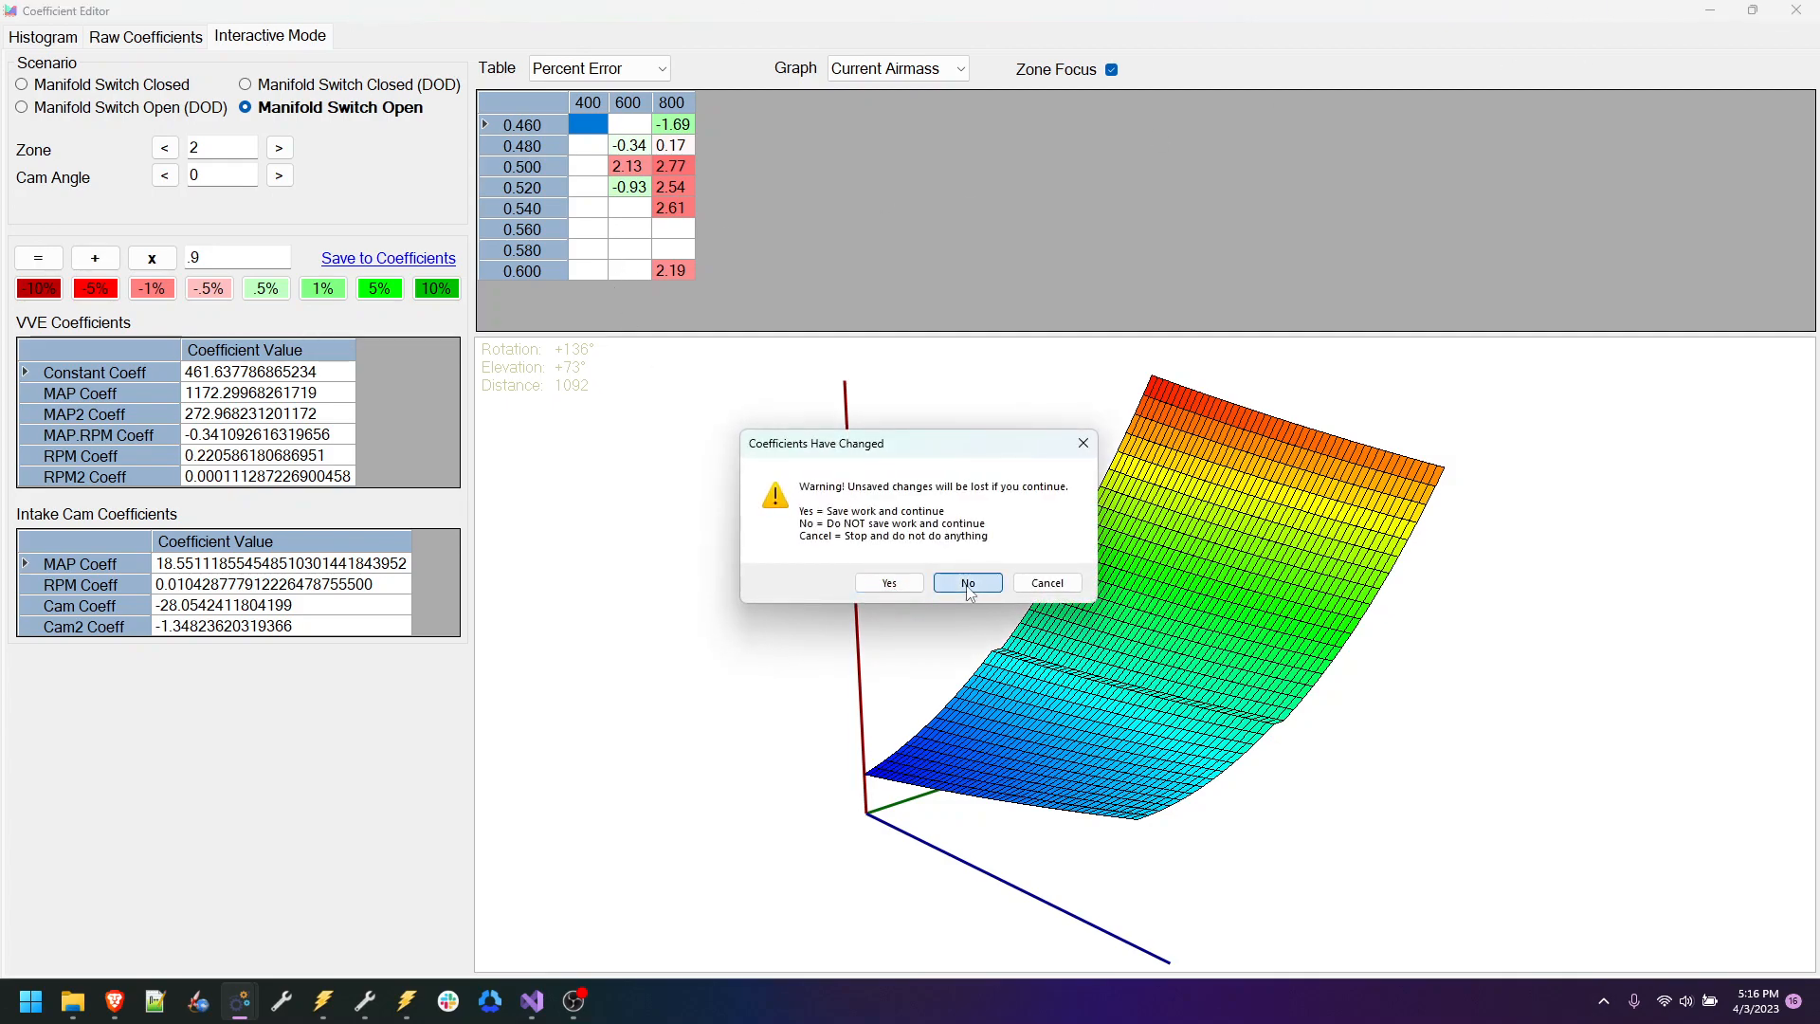
click(889, 583)
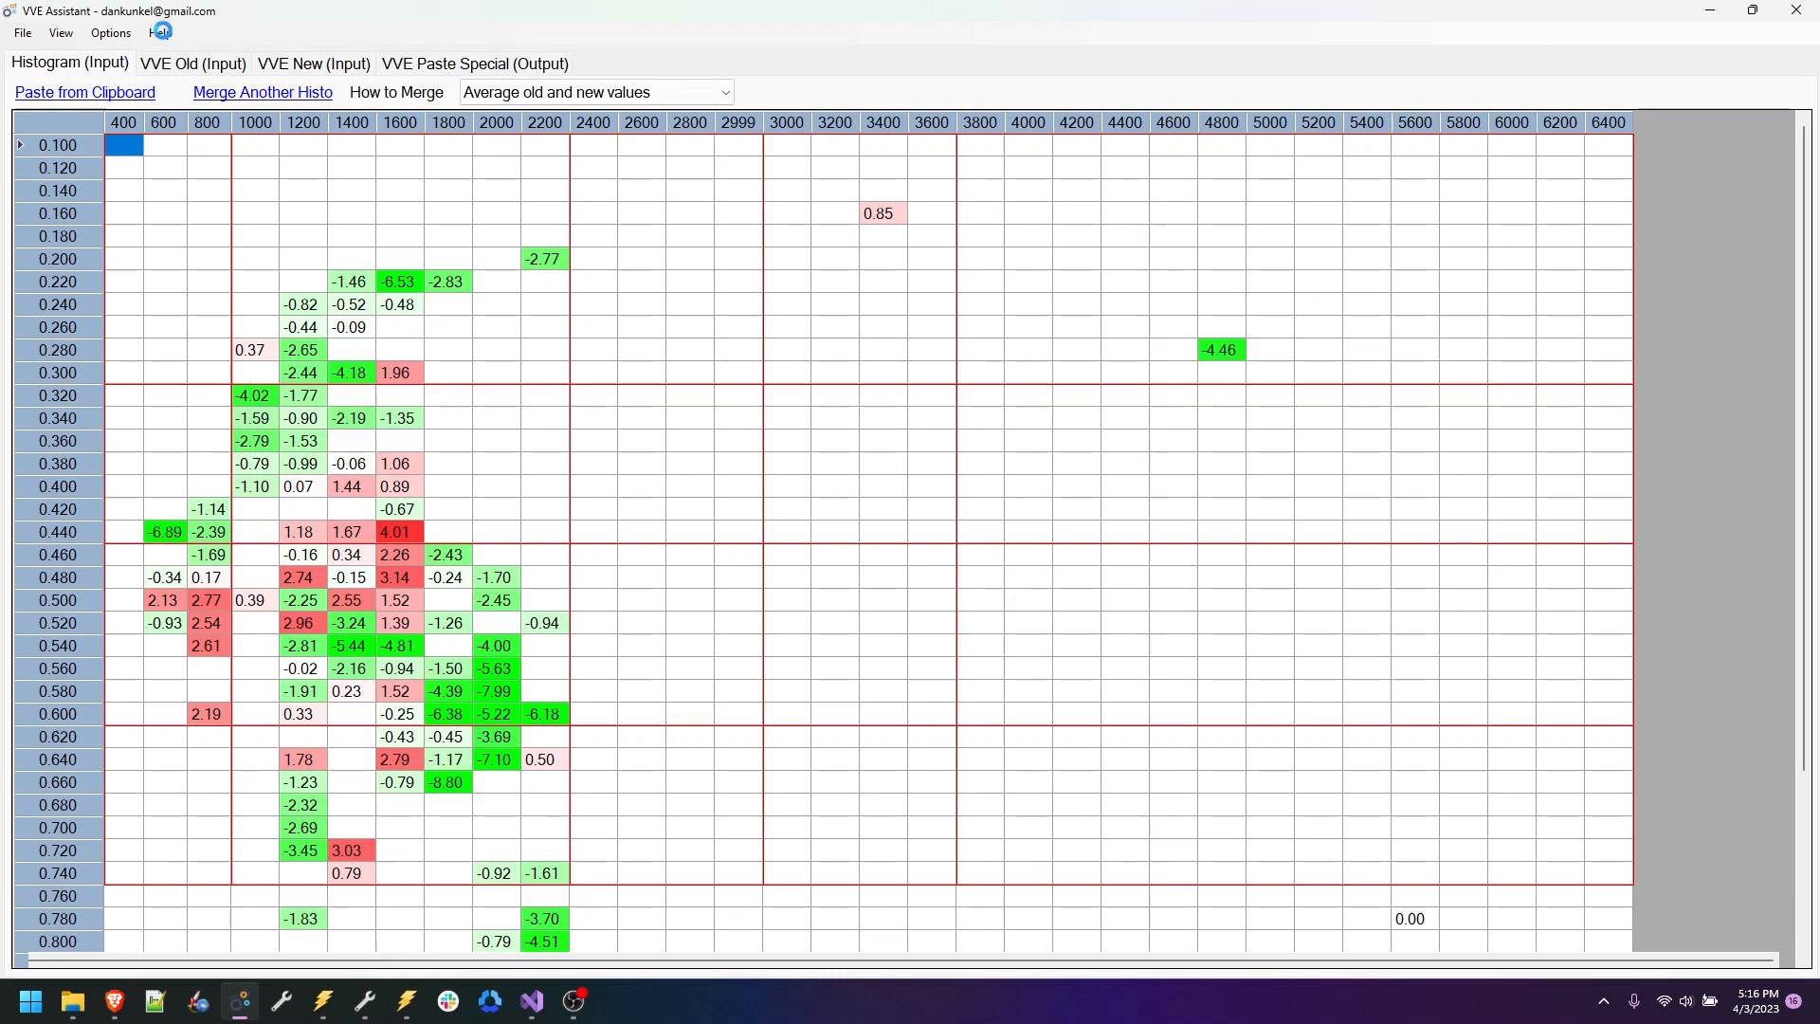
click(161, 32)
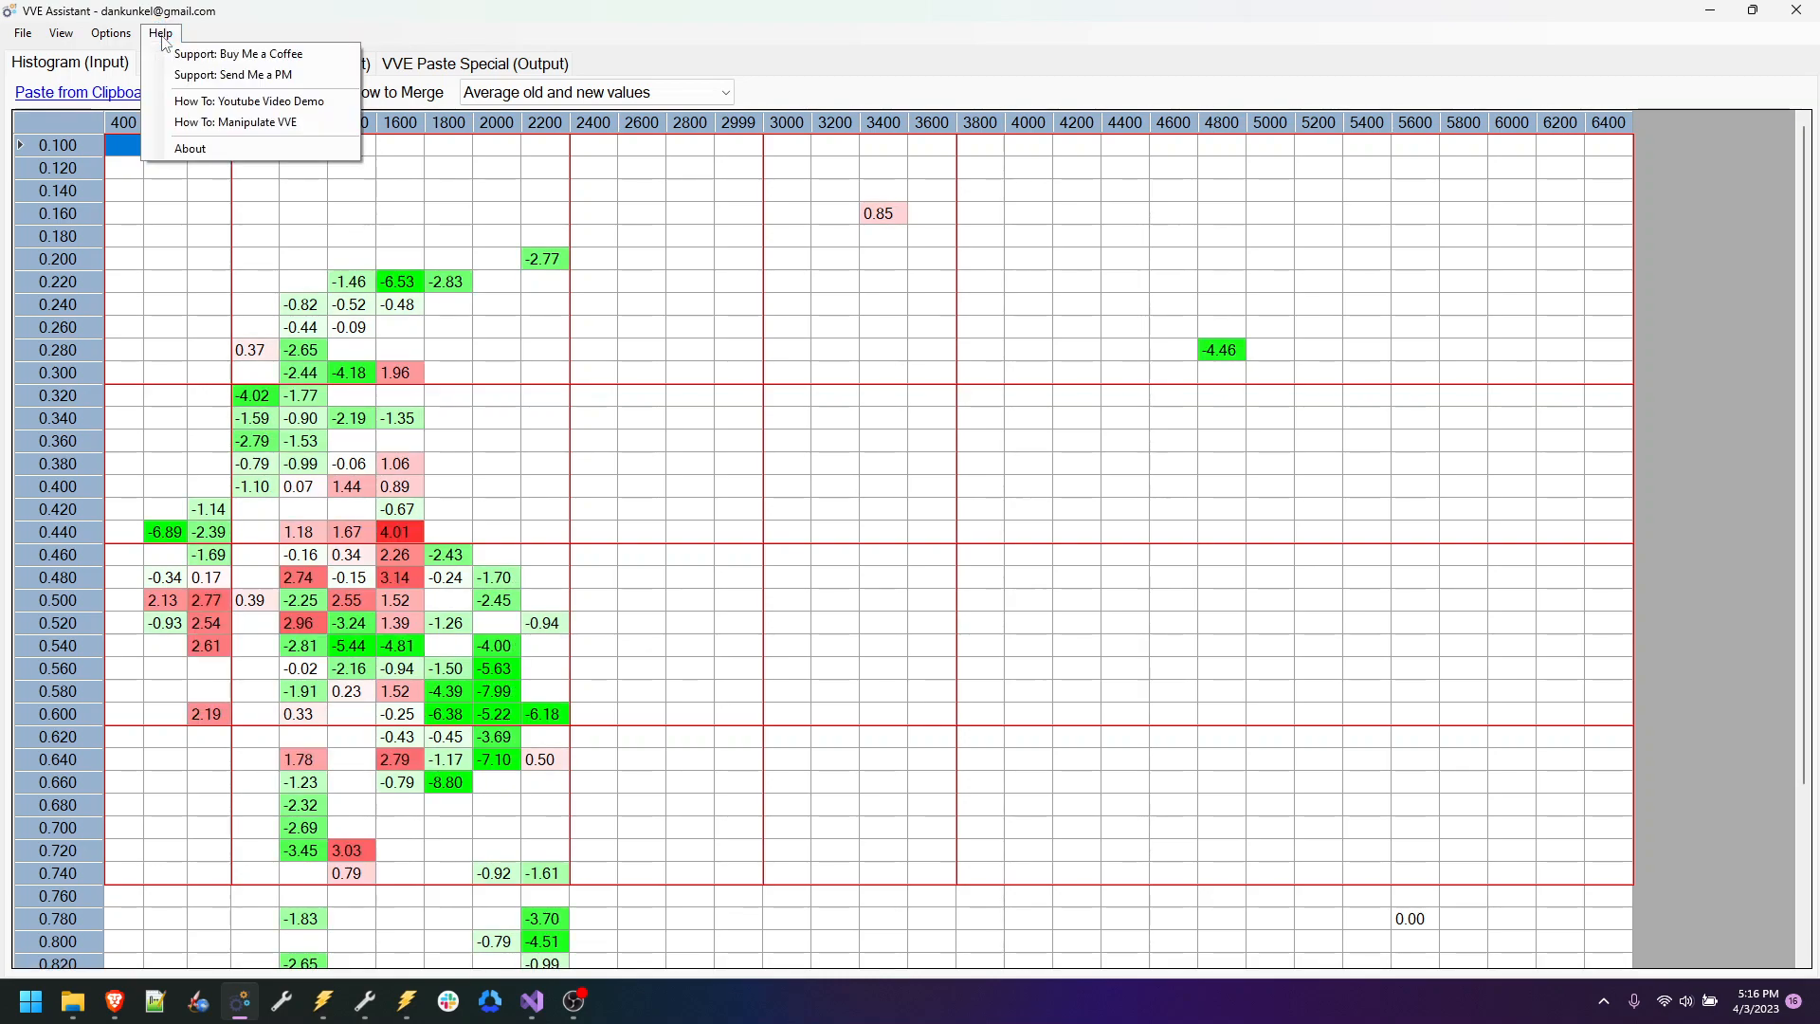
Step: Open the How To: Manipulate VVE guide in the browser, read its sections on zone shapes and the VVE equation, and minimize it
click(267, 124)
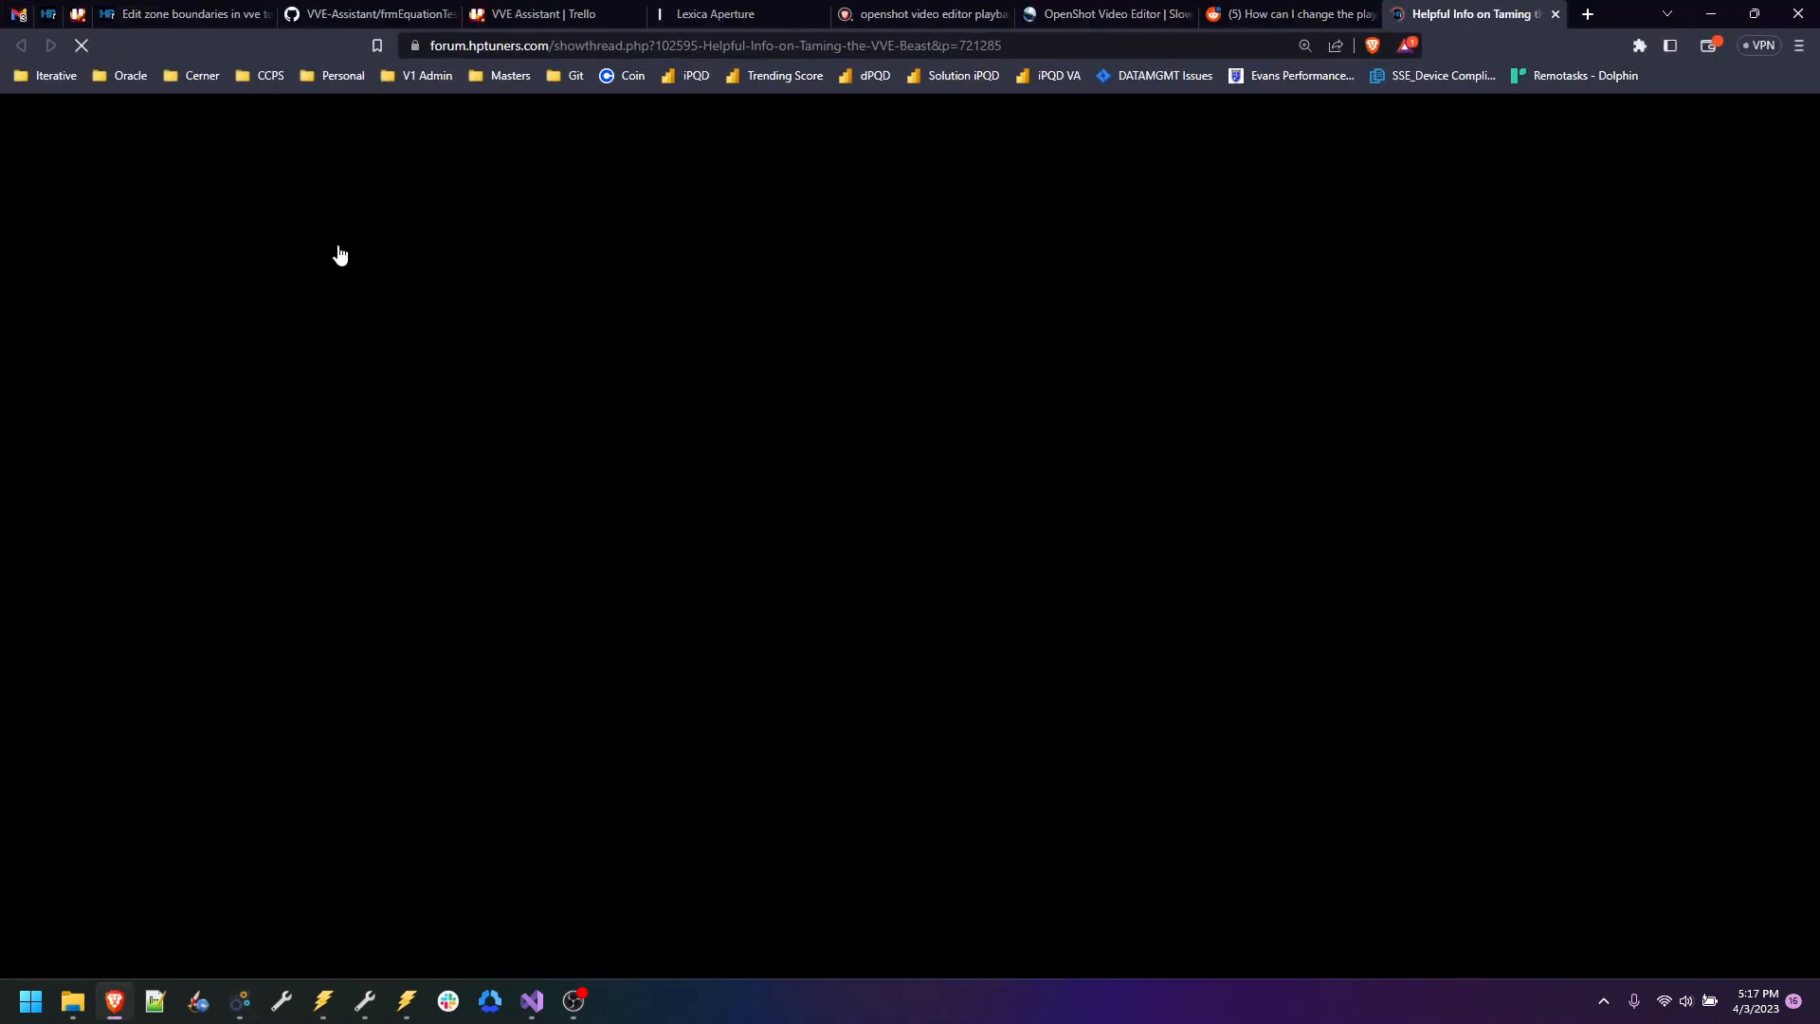
scroll(606, 664, down, 3)
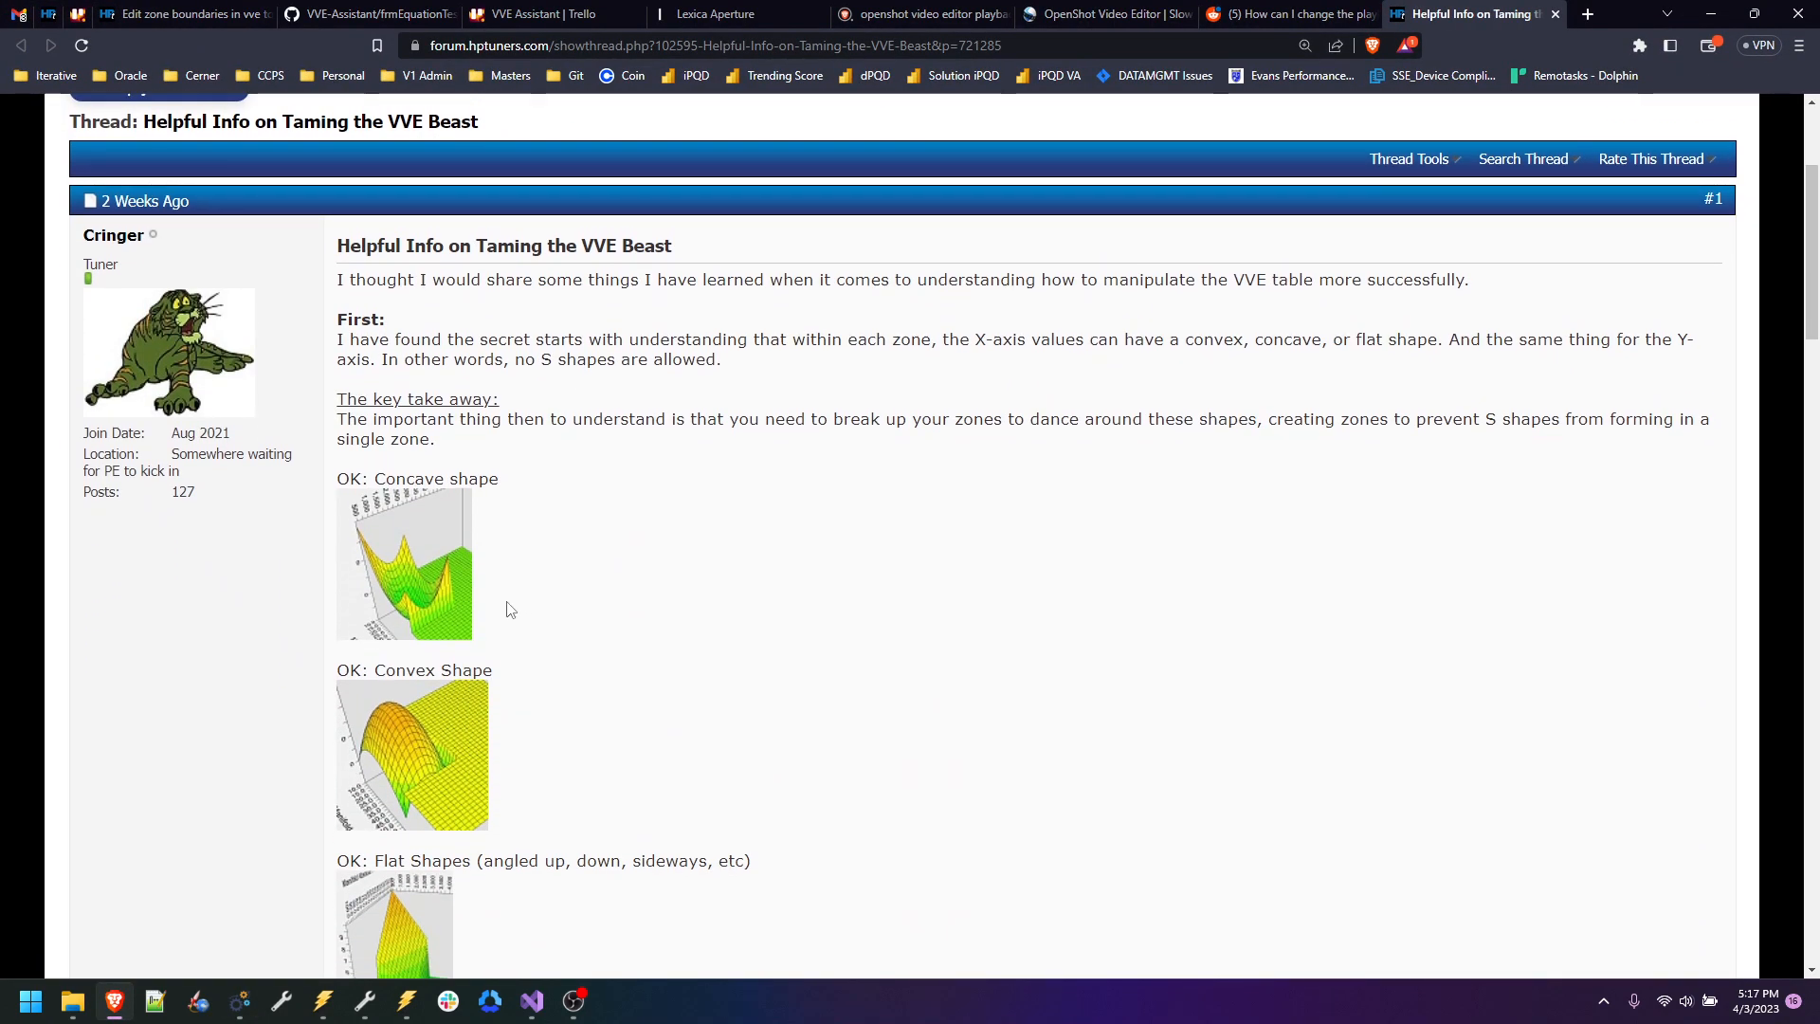
scroll(568, 635, down, 4)
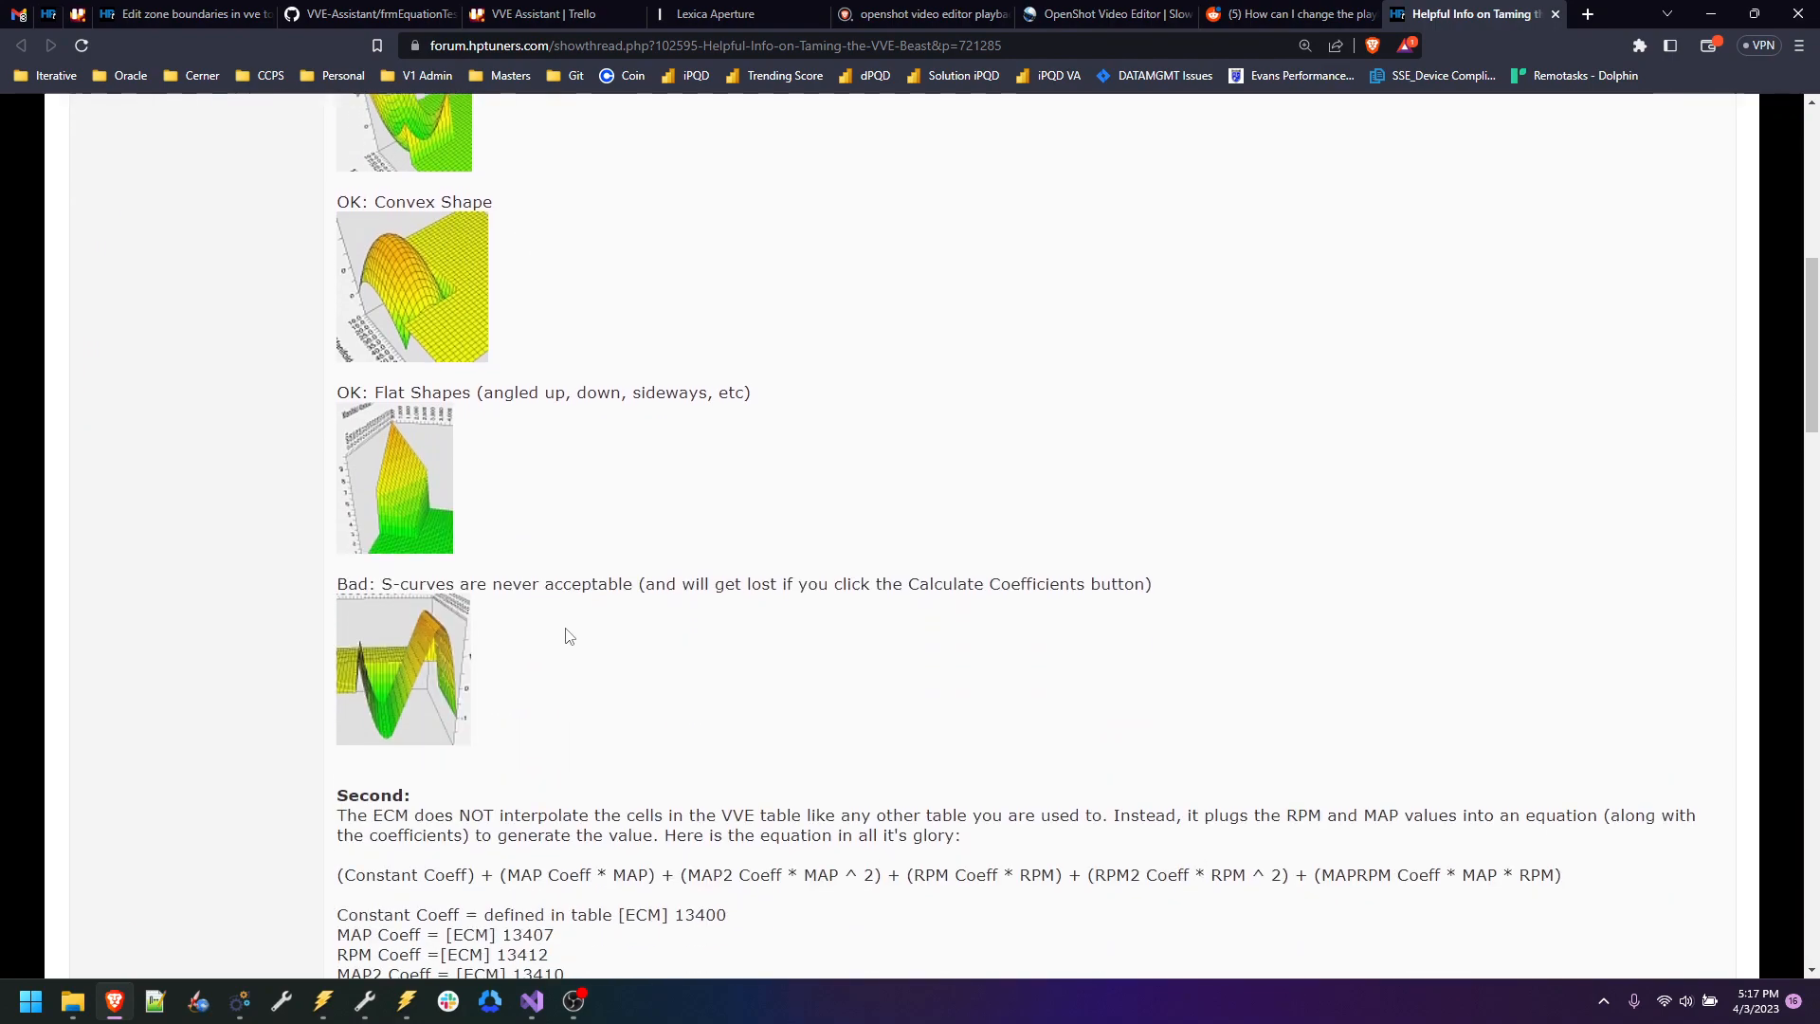
scroll(569, 635, down, 6)
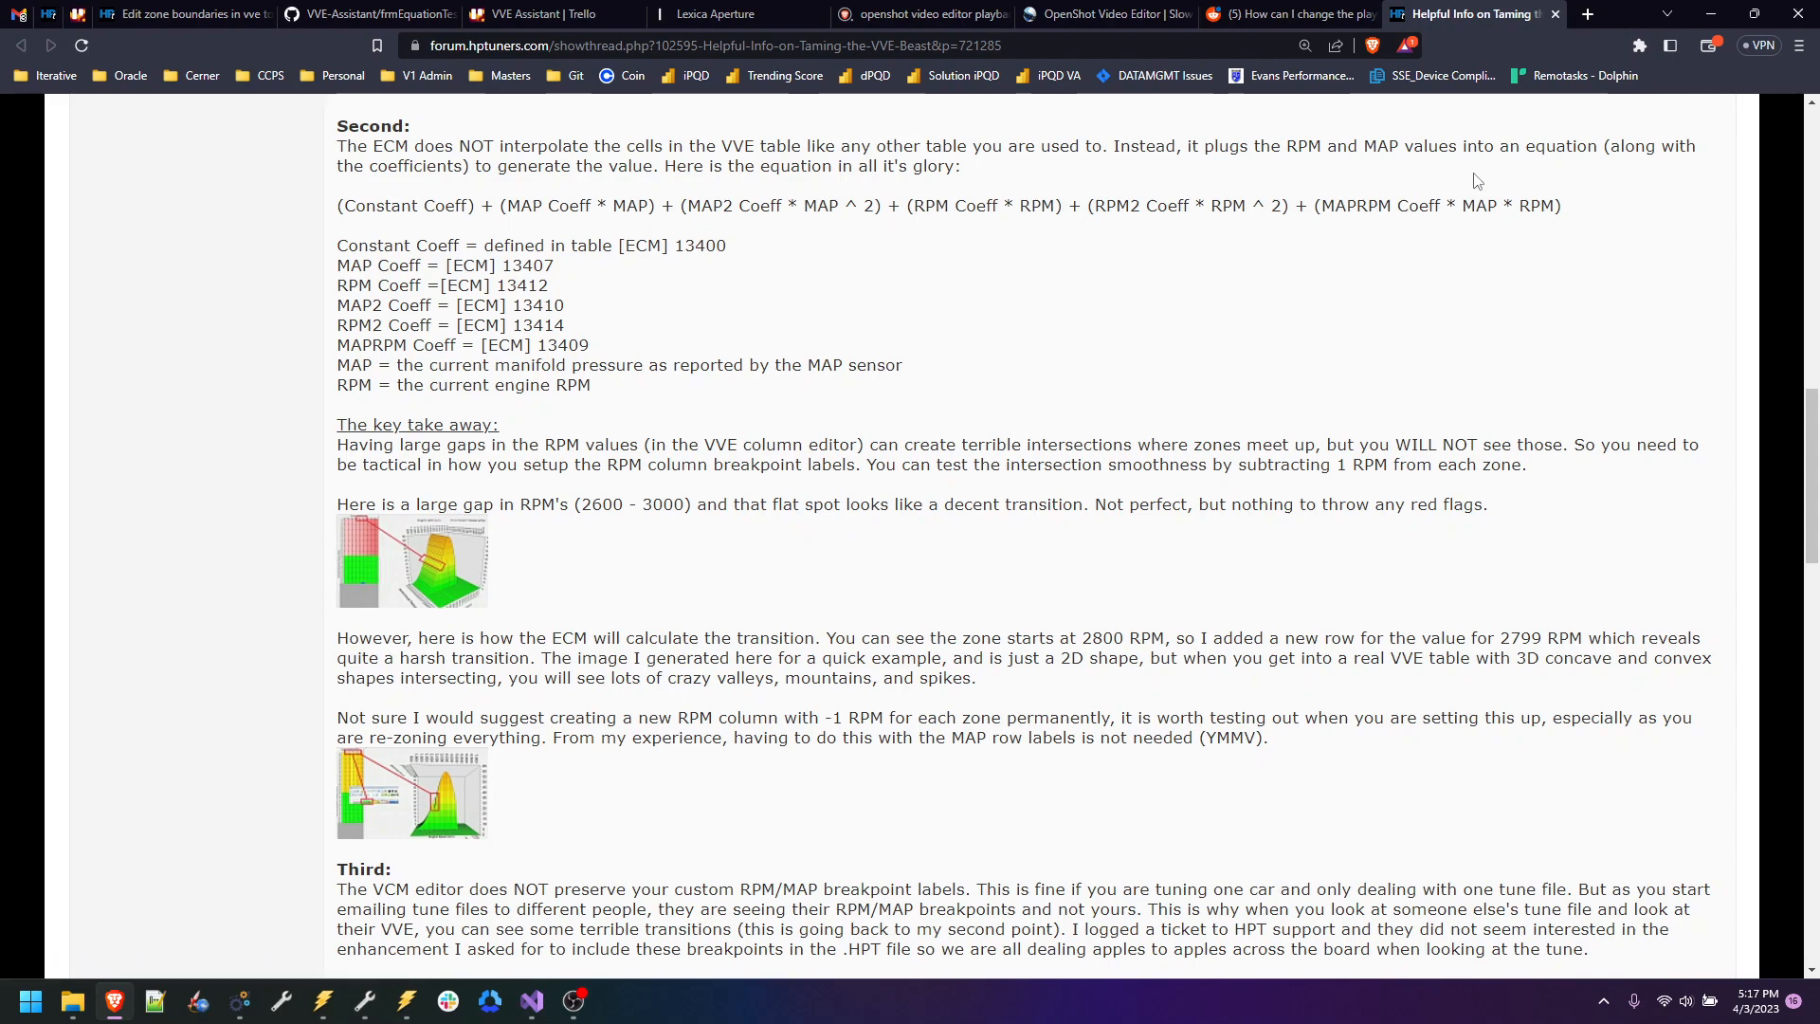
click(1711, 14)
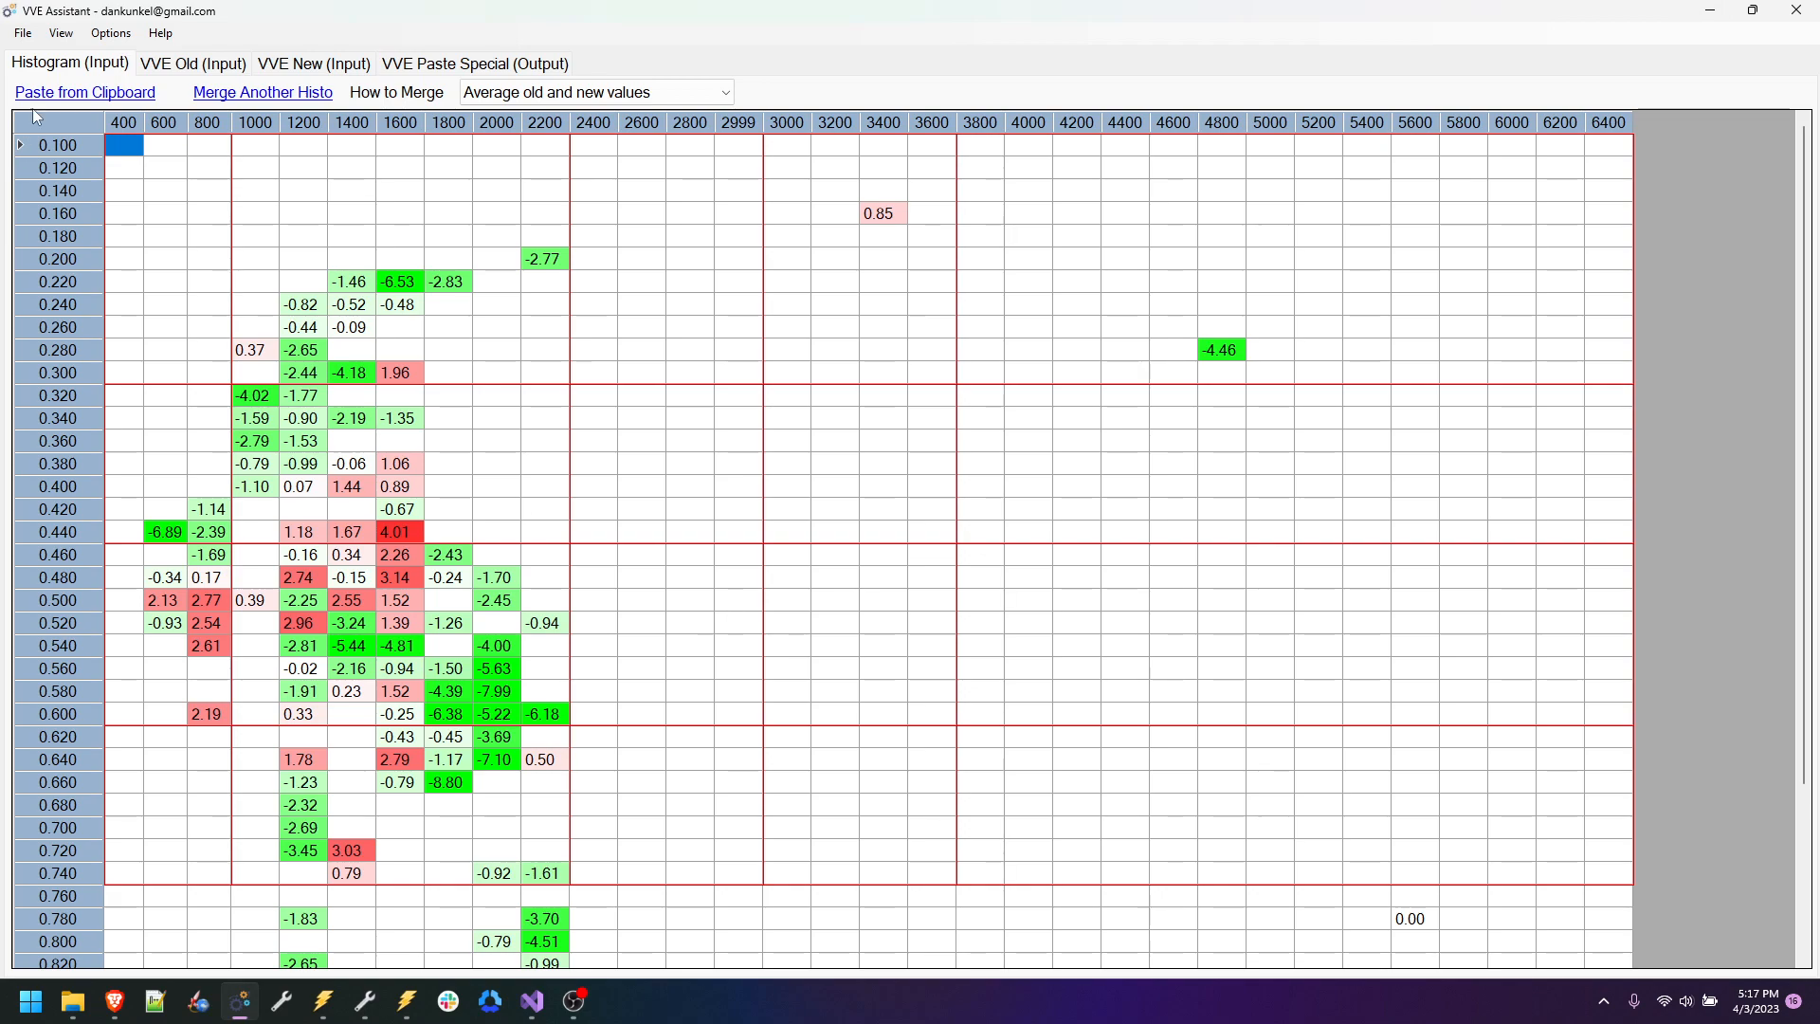
Step: Reopen the Coefficient Editor and review the raw standard coefficients and the cam angle coefficients
click(60, 33)
click(87, 145)
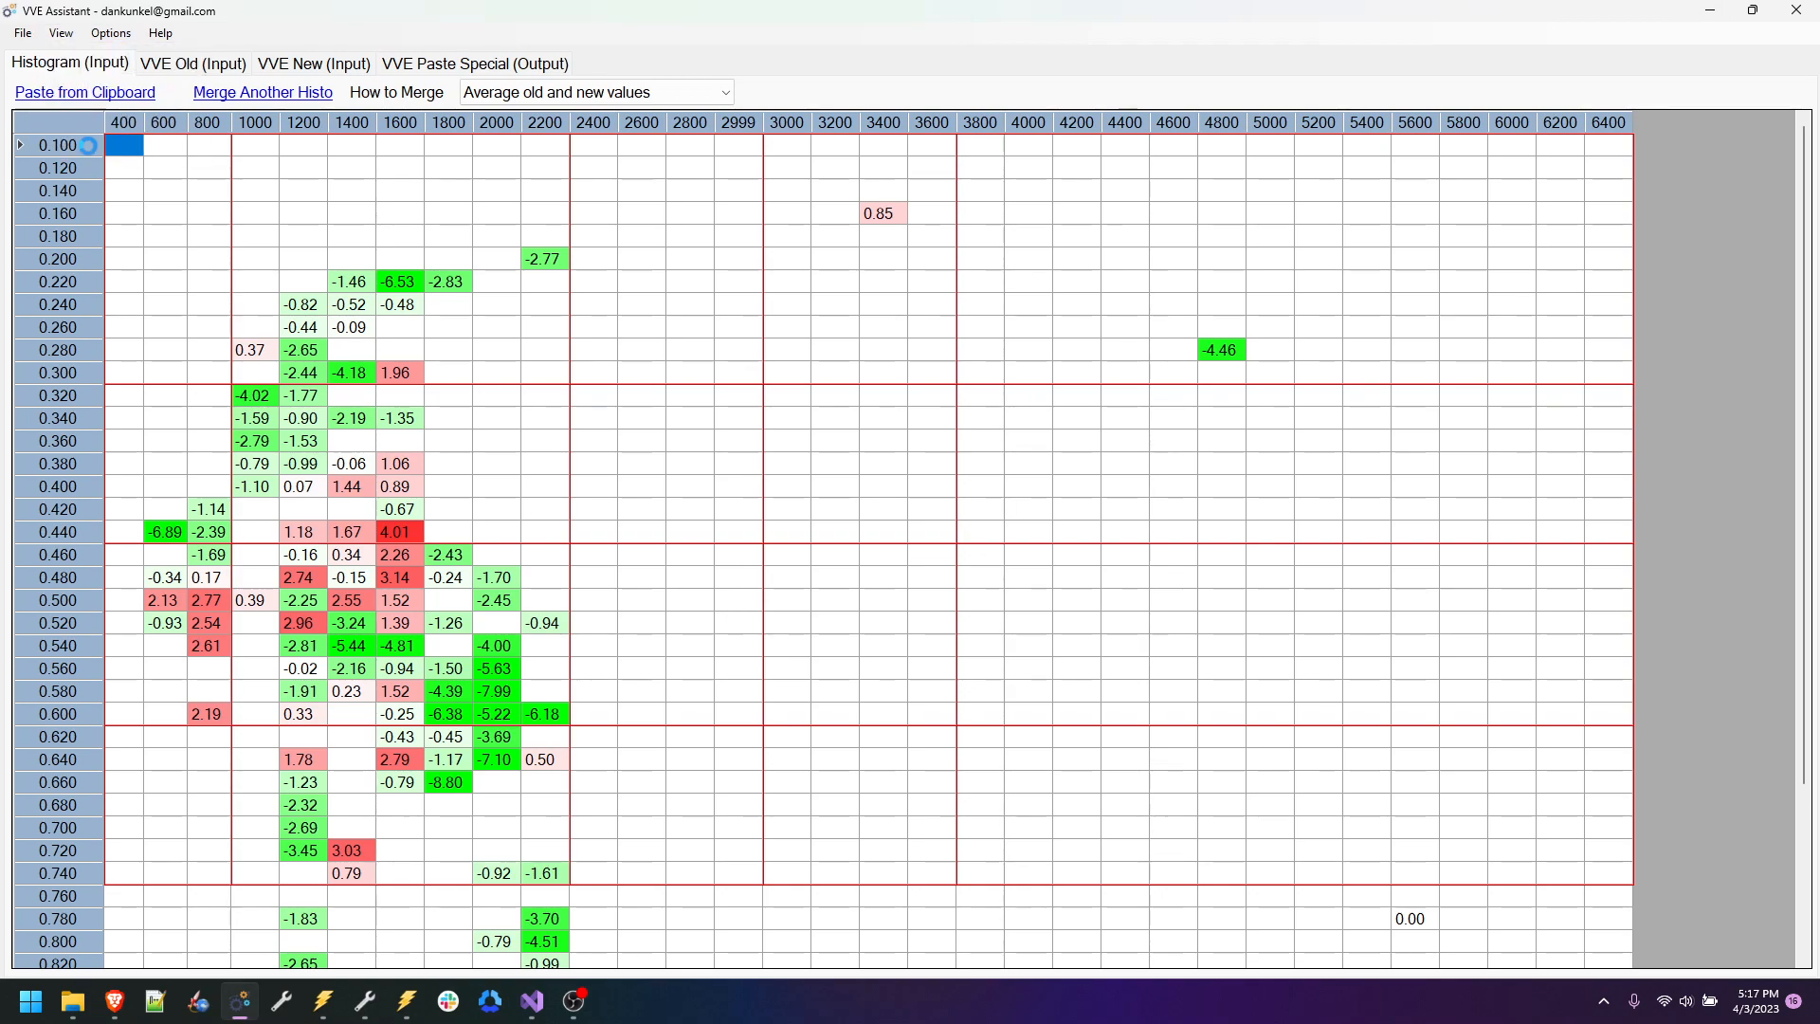
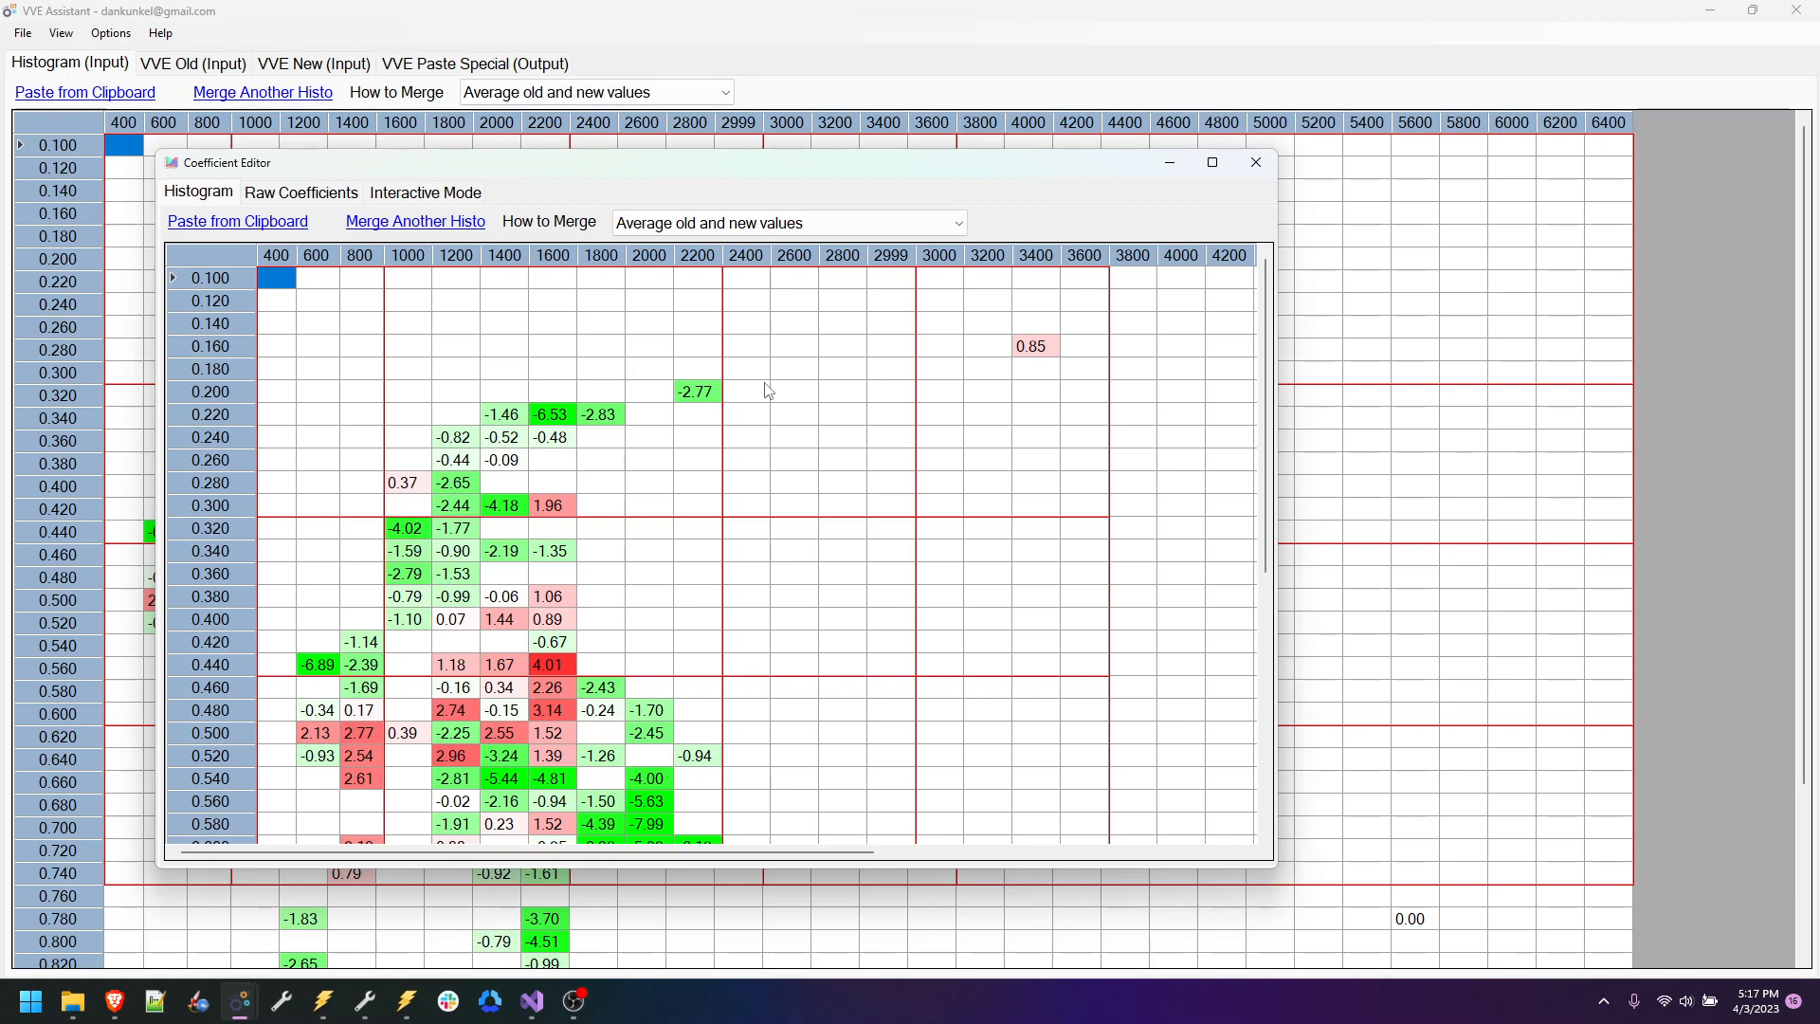
click(304, 195)
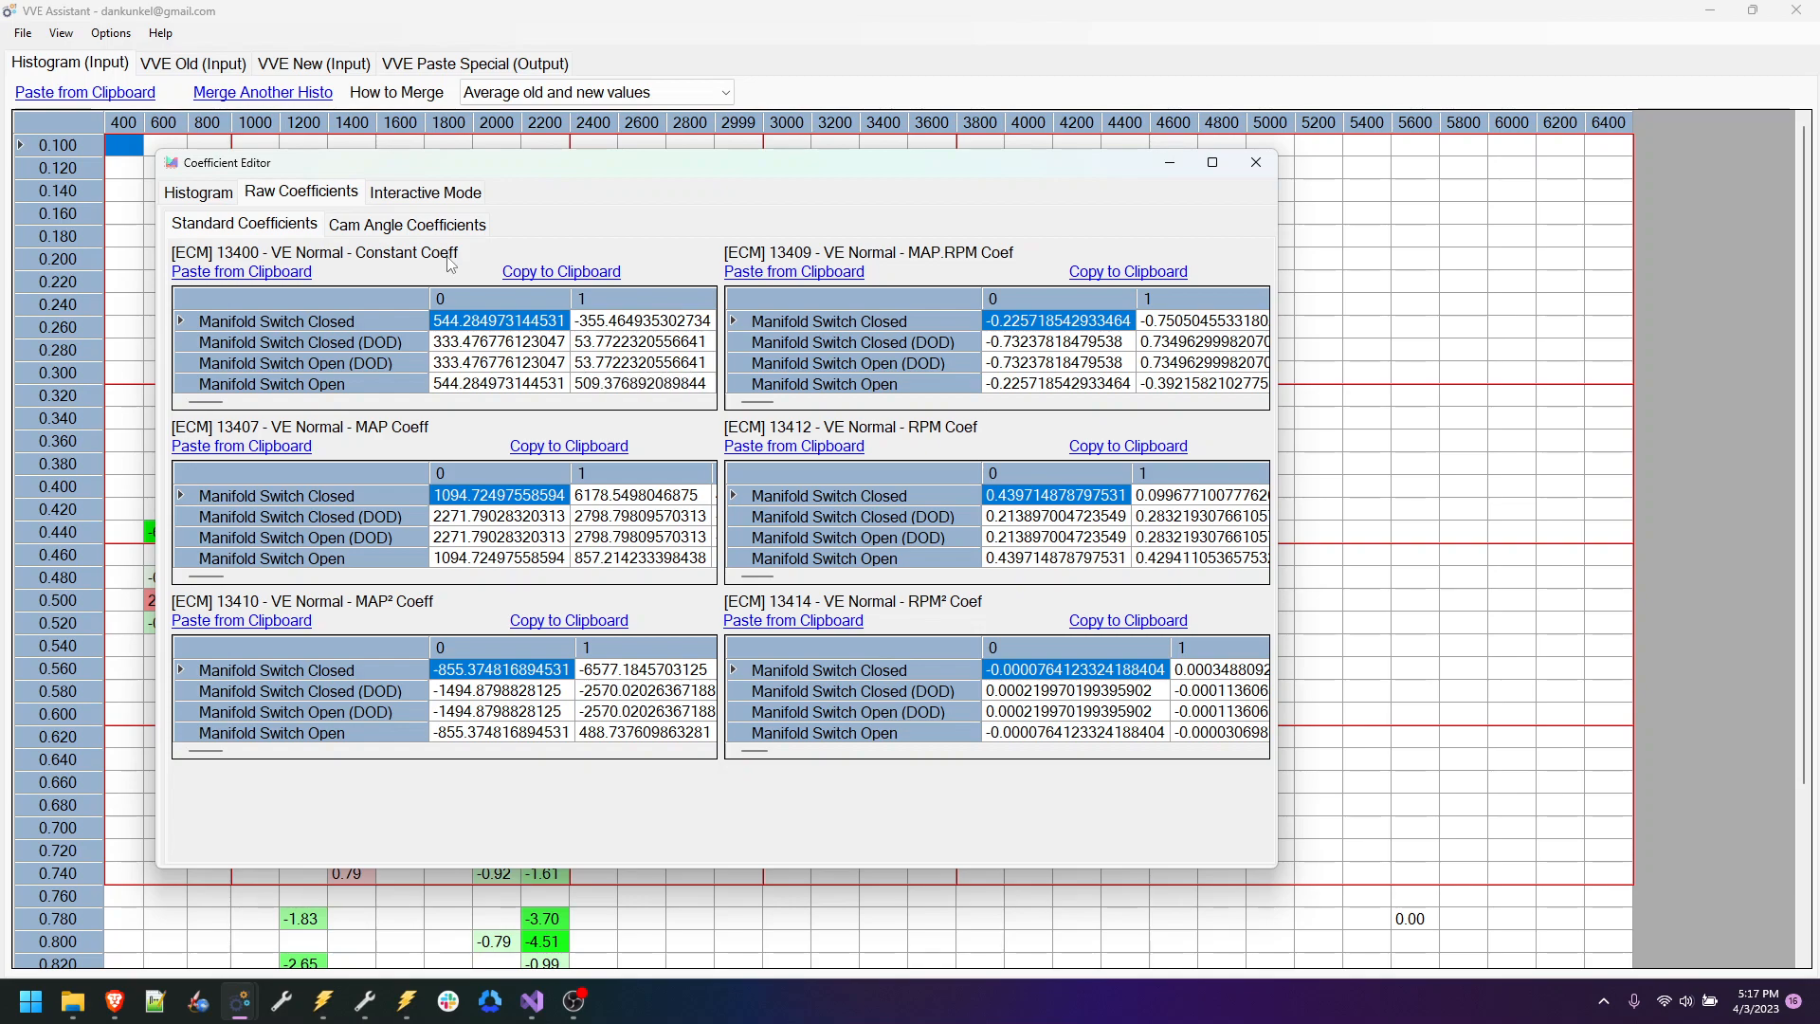
click(420, 228)
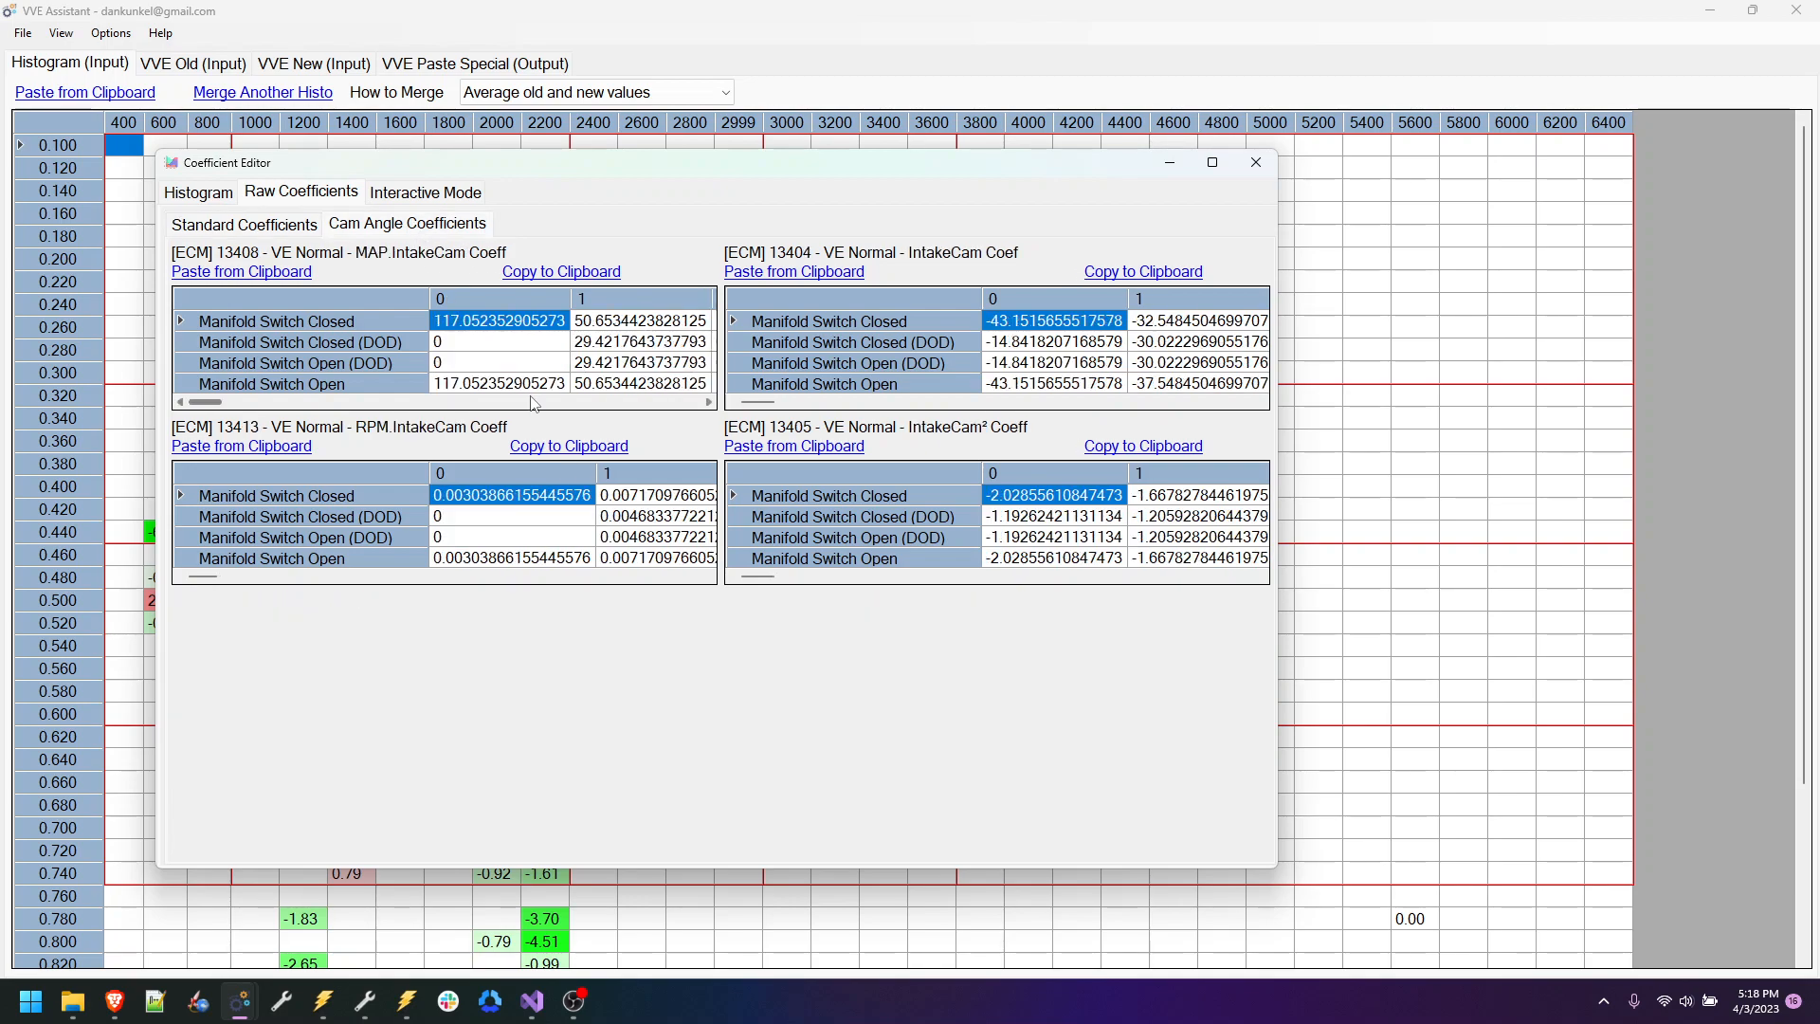
Step: Check the 2999 RPM column of the Coefficient Editor's histogram, return to Interactive Mode, and maximize the editor
click(426, 192)
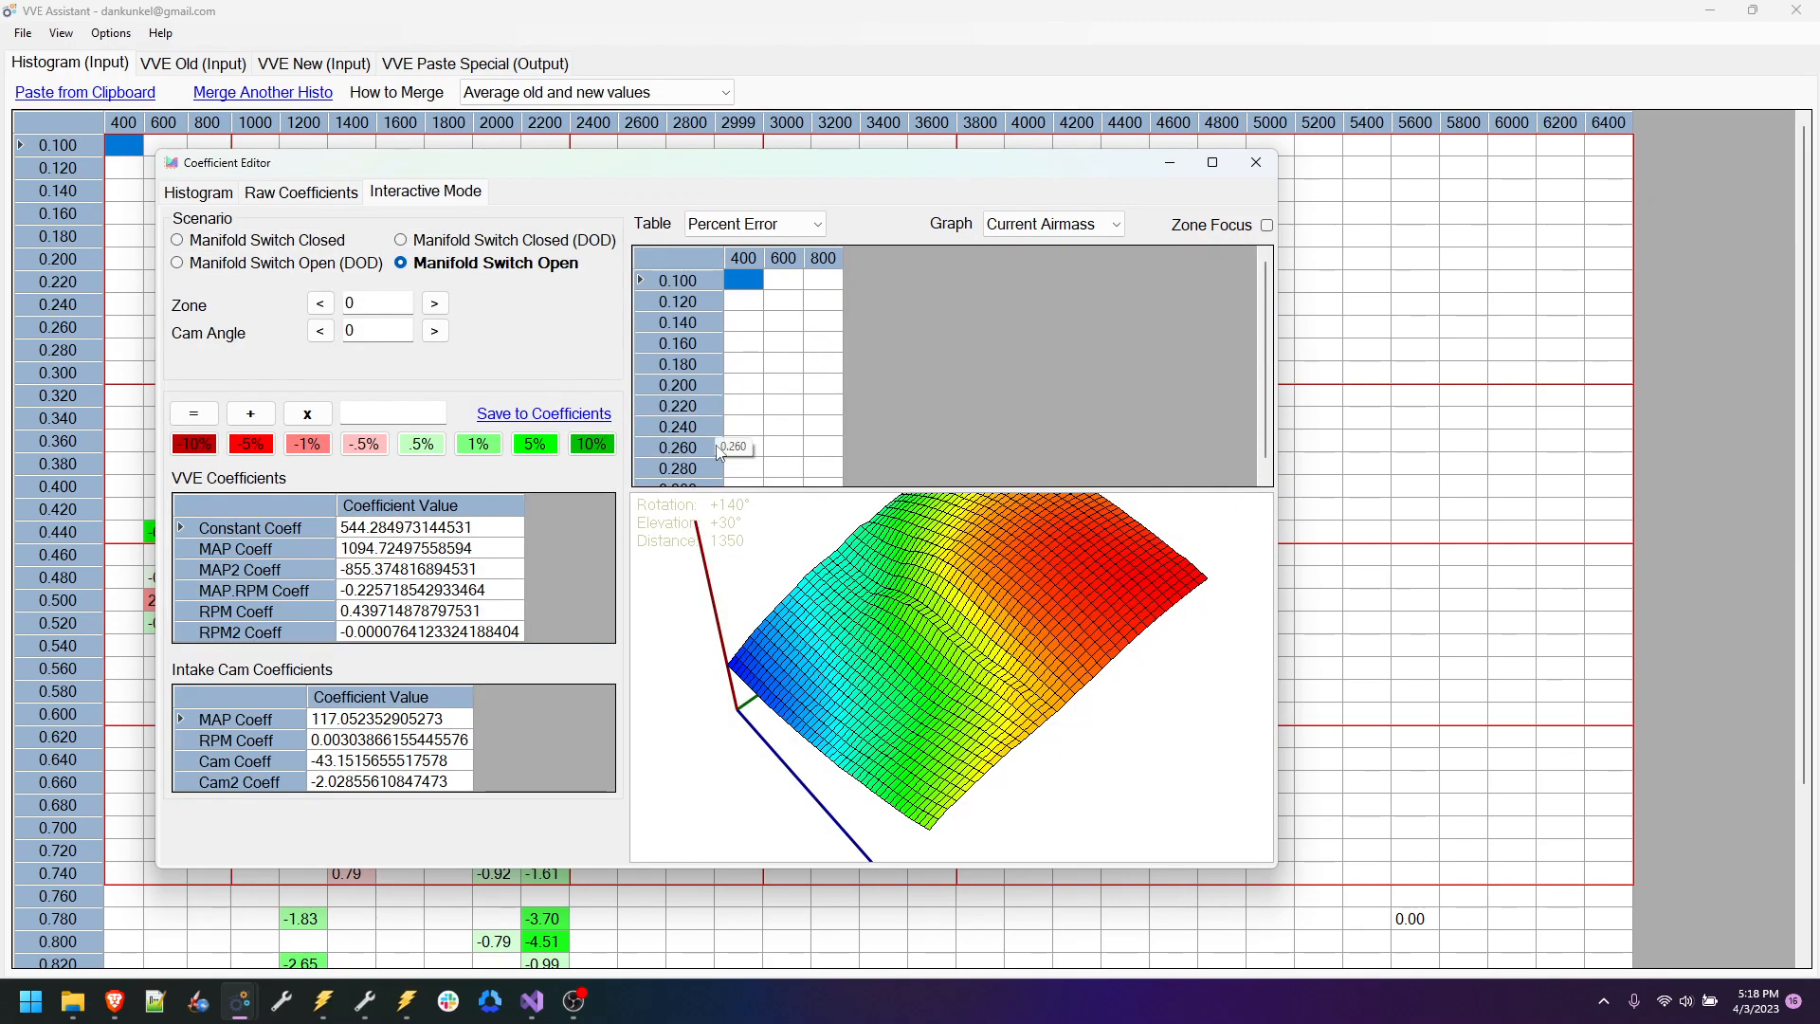
click(198, 193)
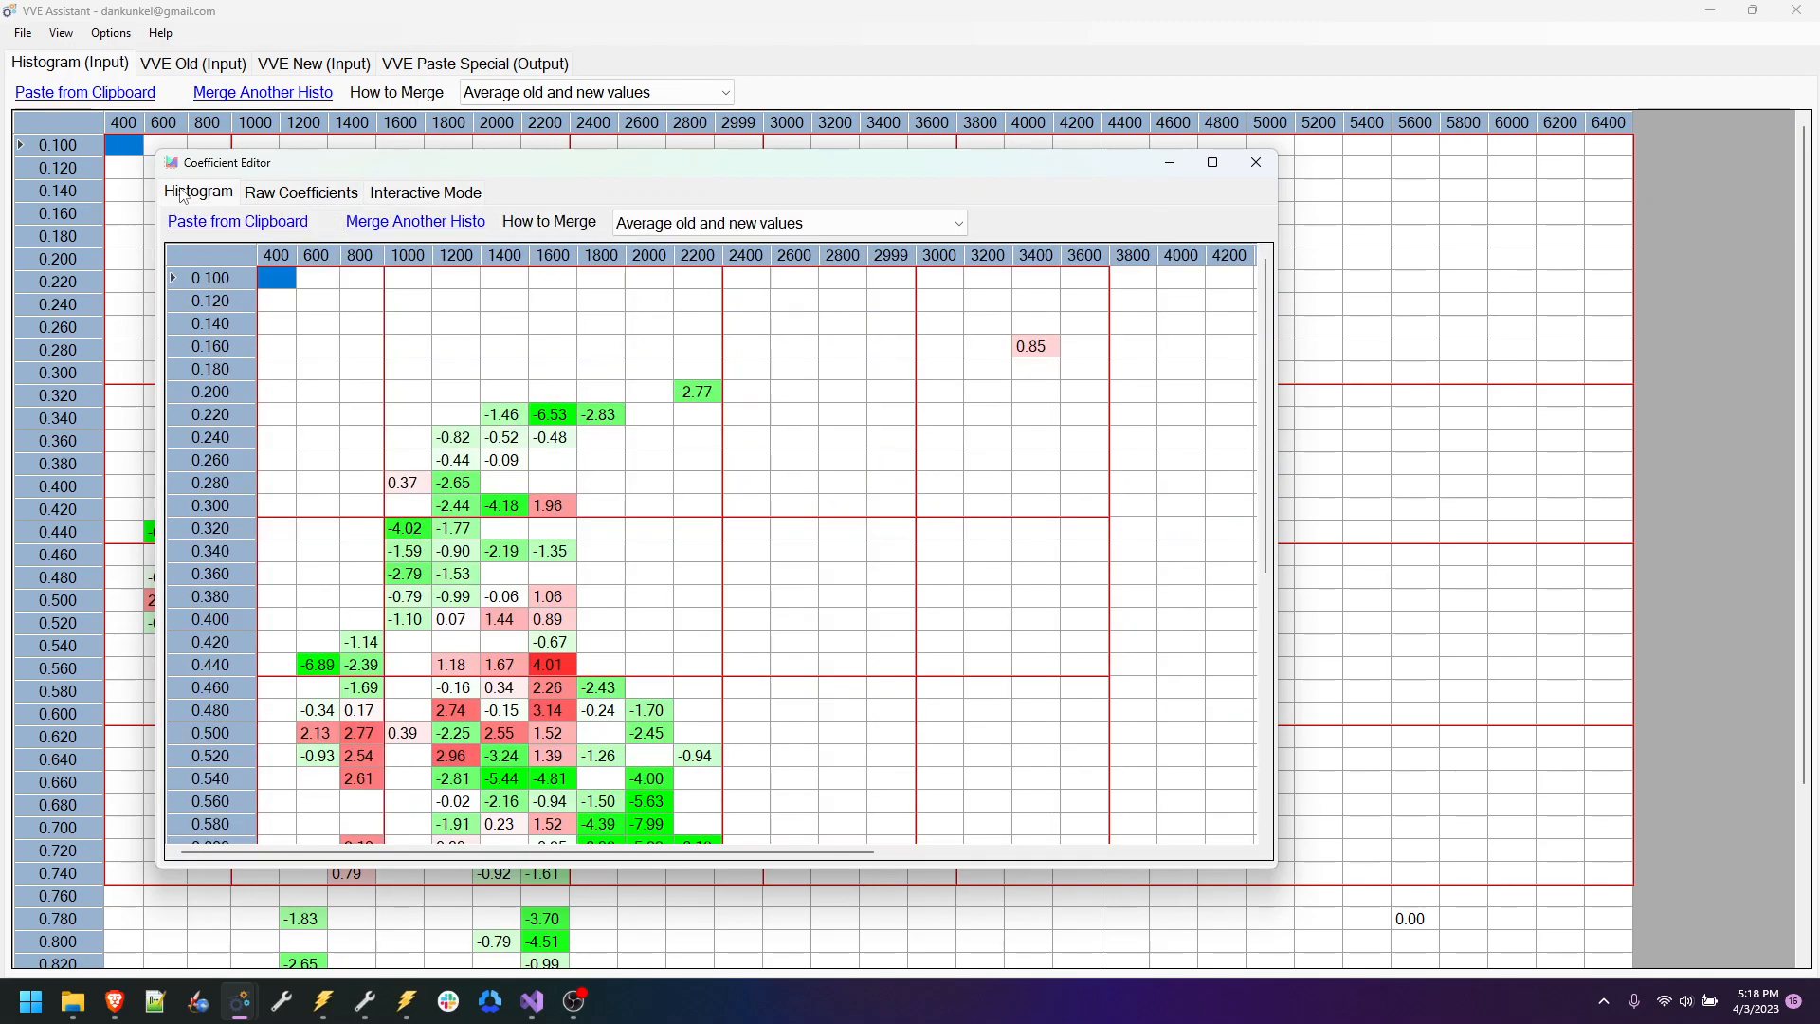
click(892, 277)
click(426, 192)
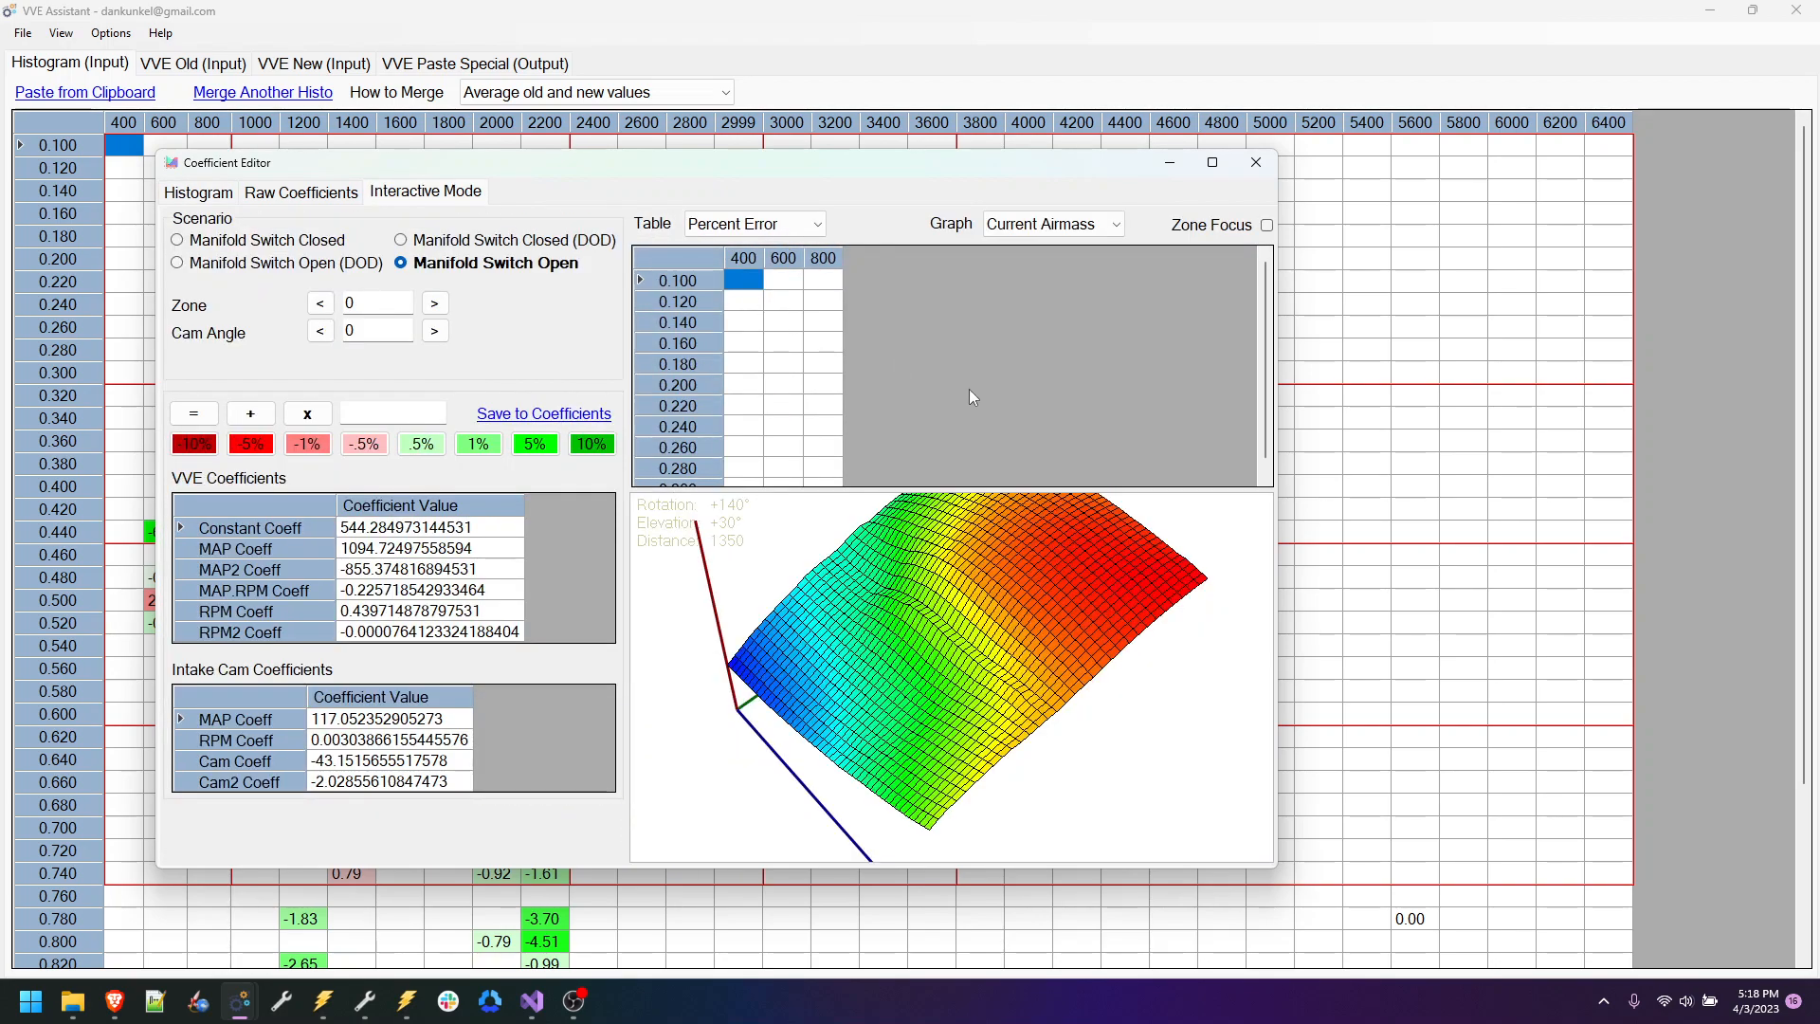
click(1213, 163)
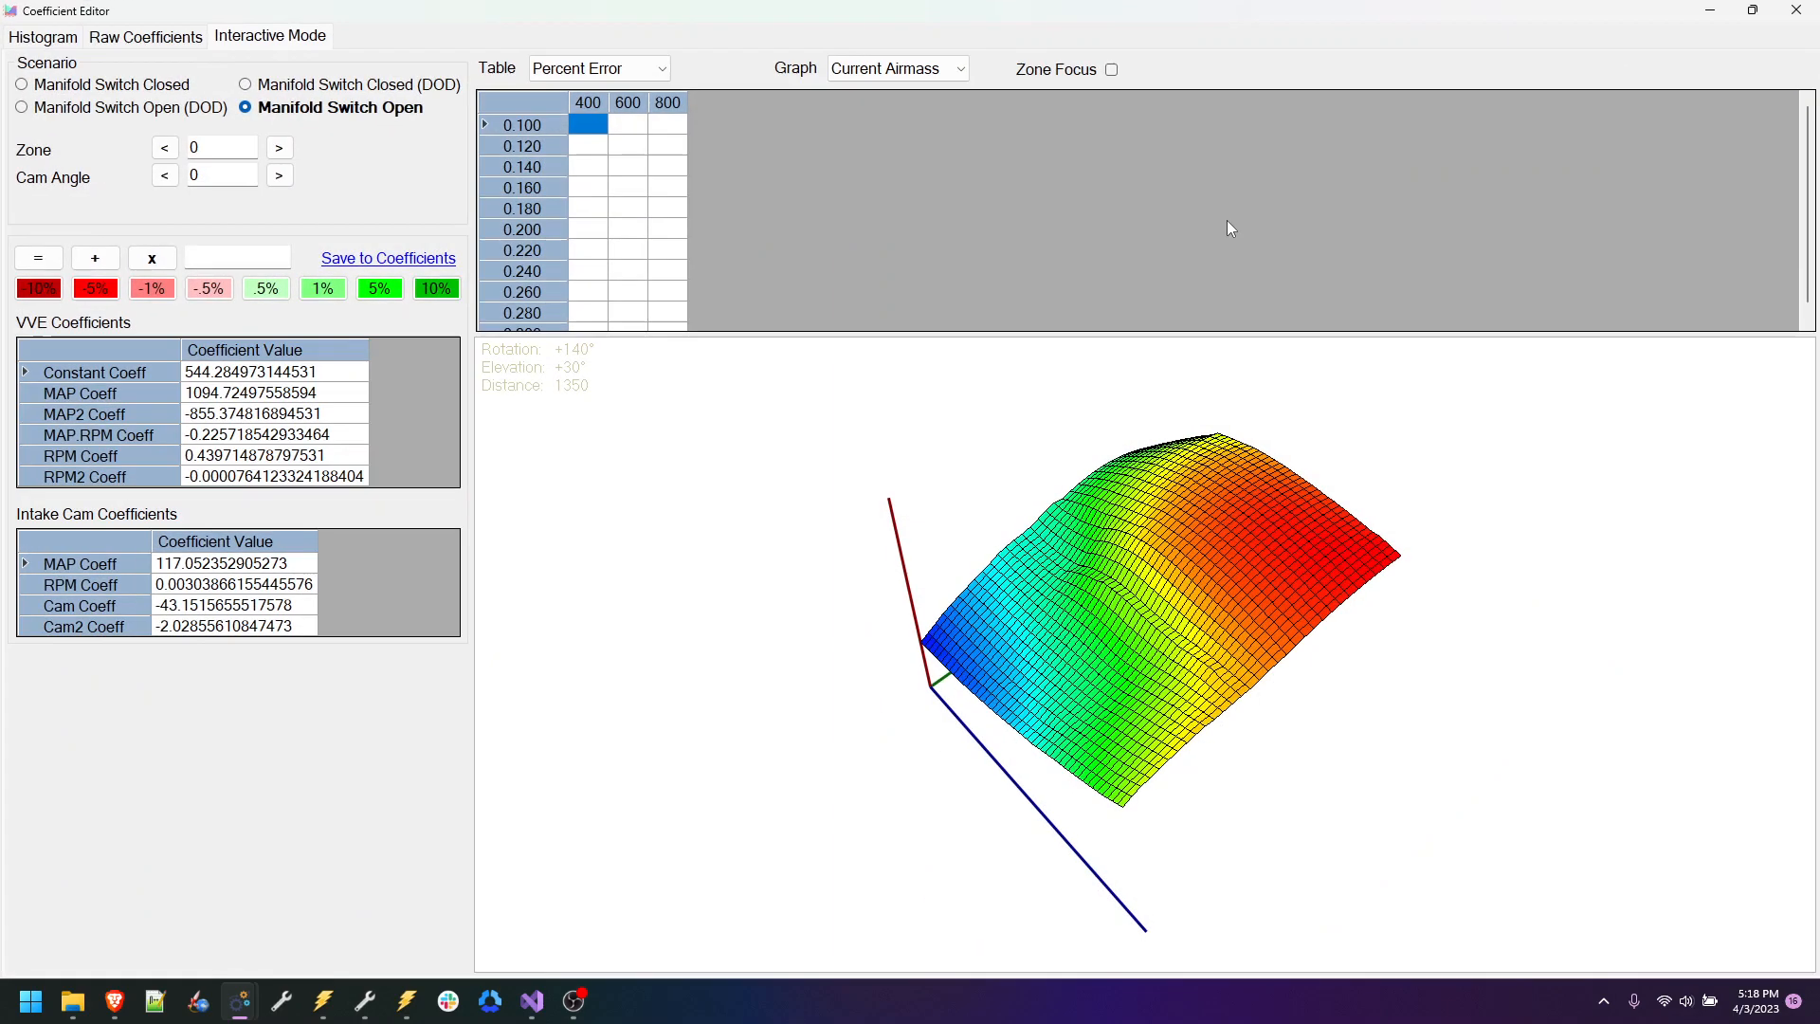
Step: Compare the Current Airmass surface with Zone Focus on and off from several angles, leaving Zone Focus on
click(1112, 70)
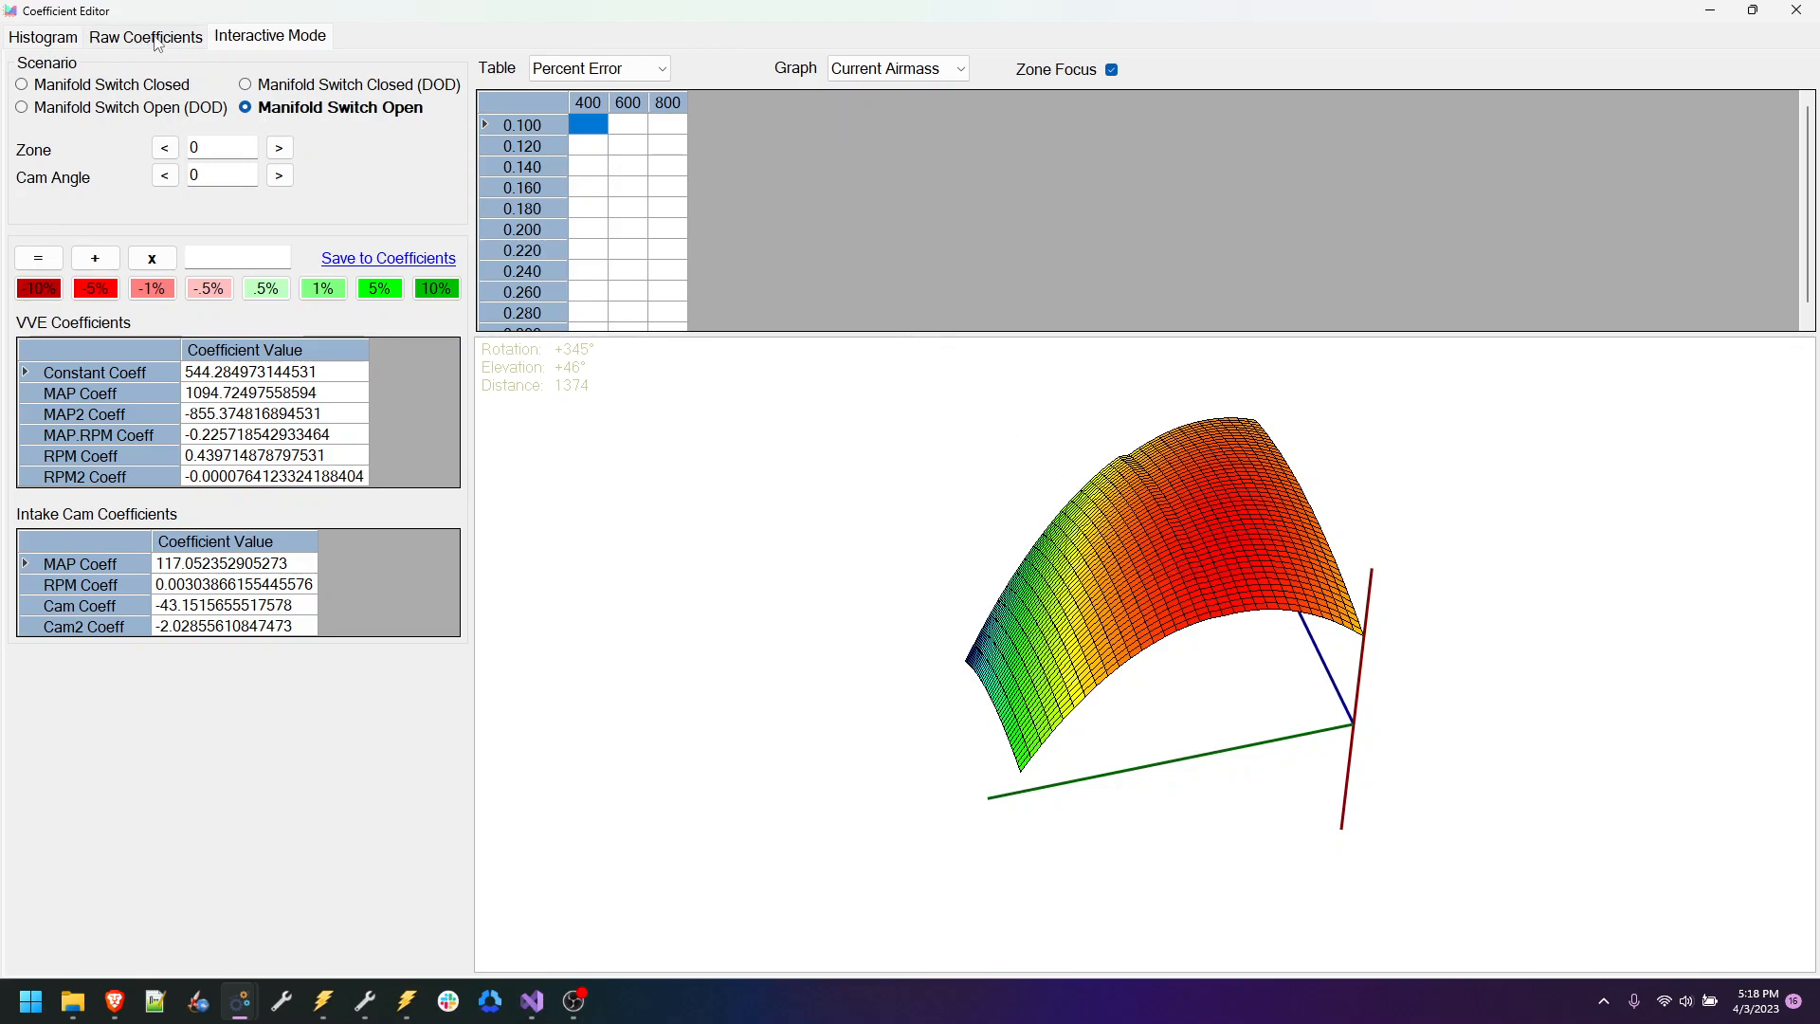
click(1112, 70)
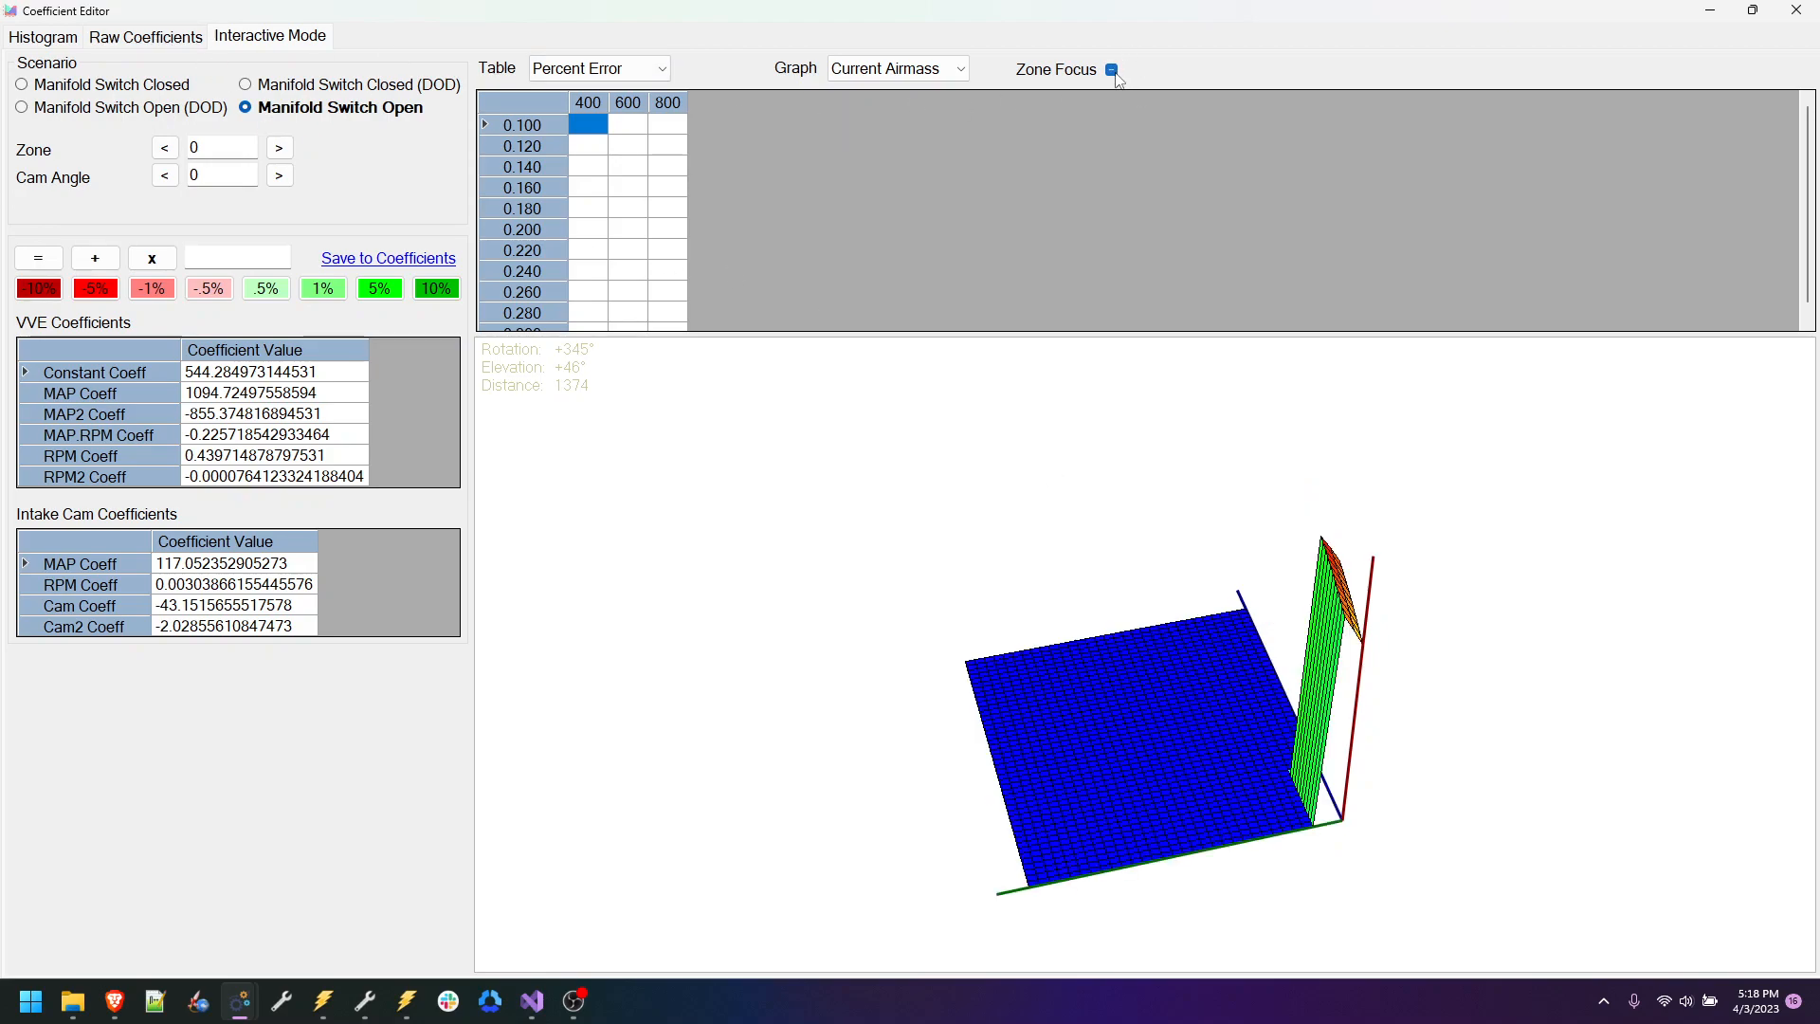
click(147, 37)
click(224, 38)
drag(1166, 809, 1019, 770)
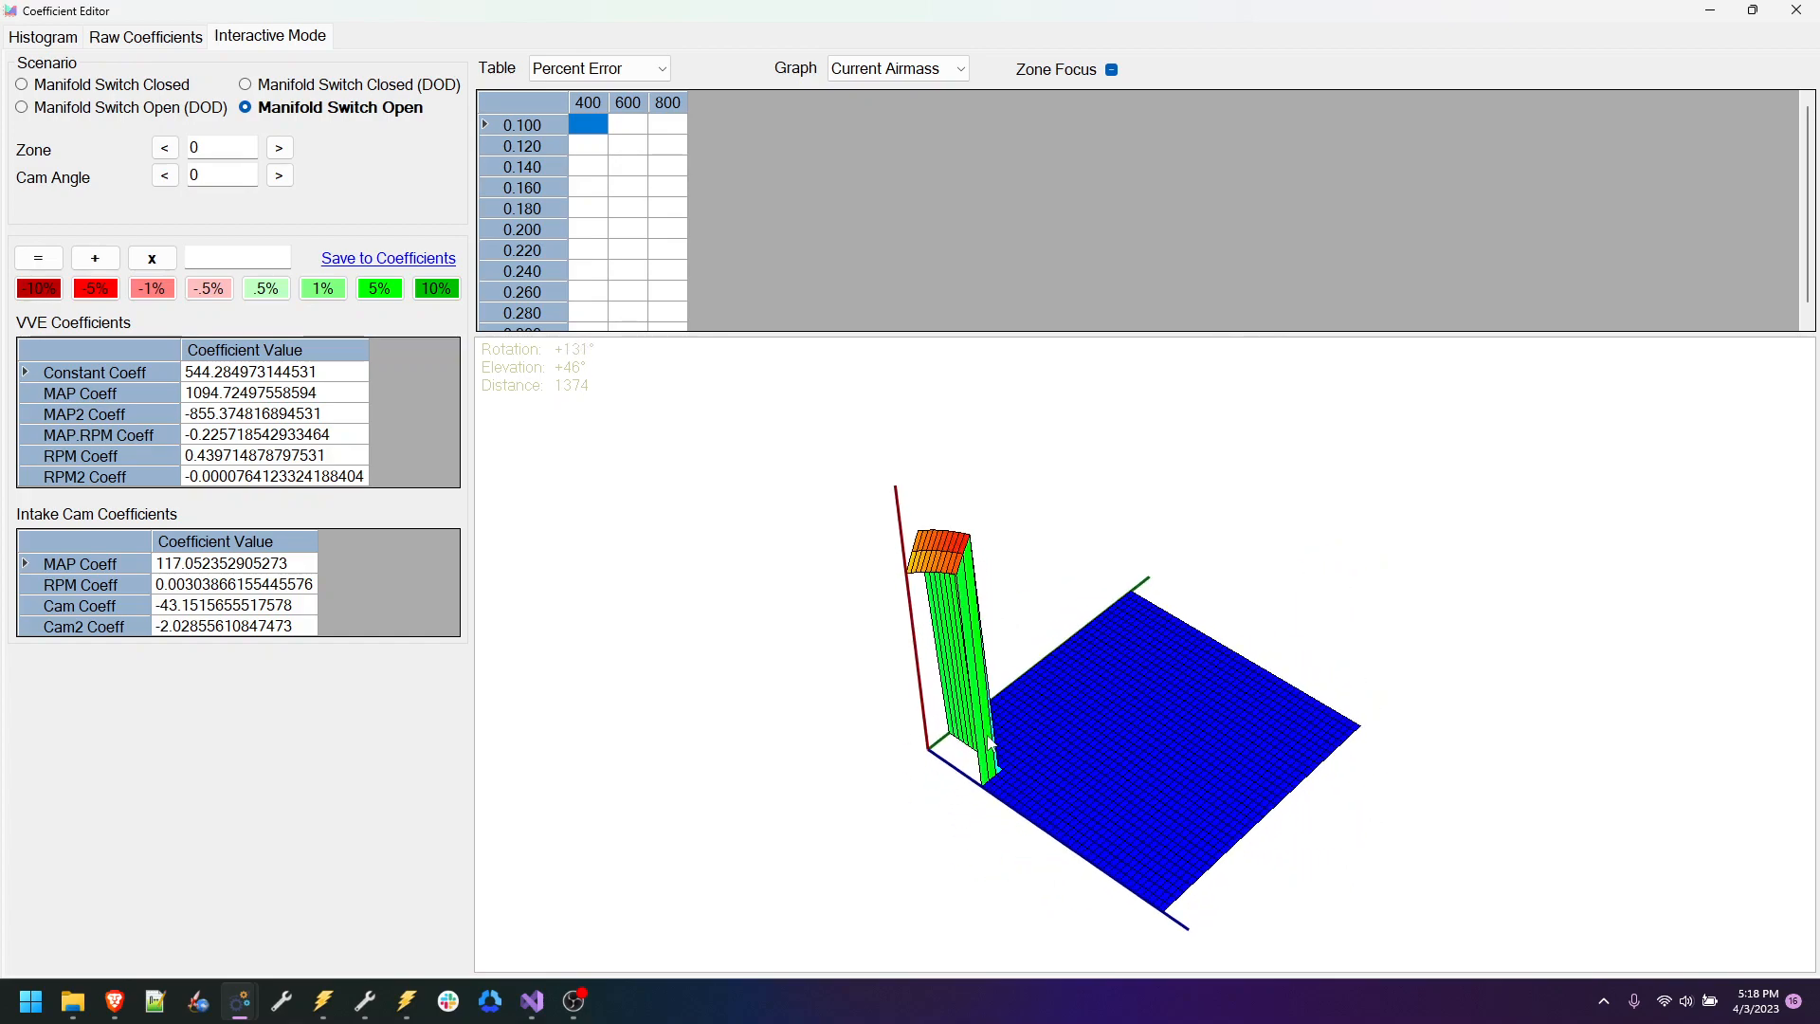
click(1111, 69)
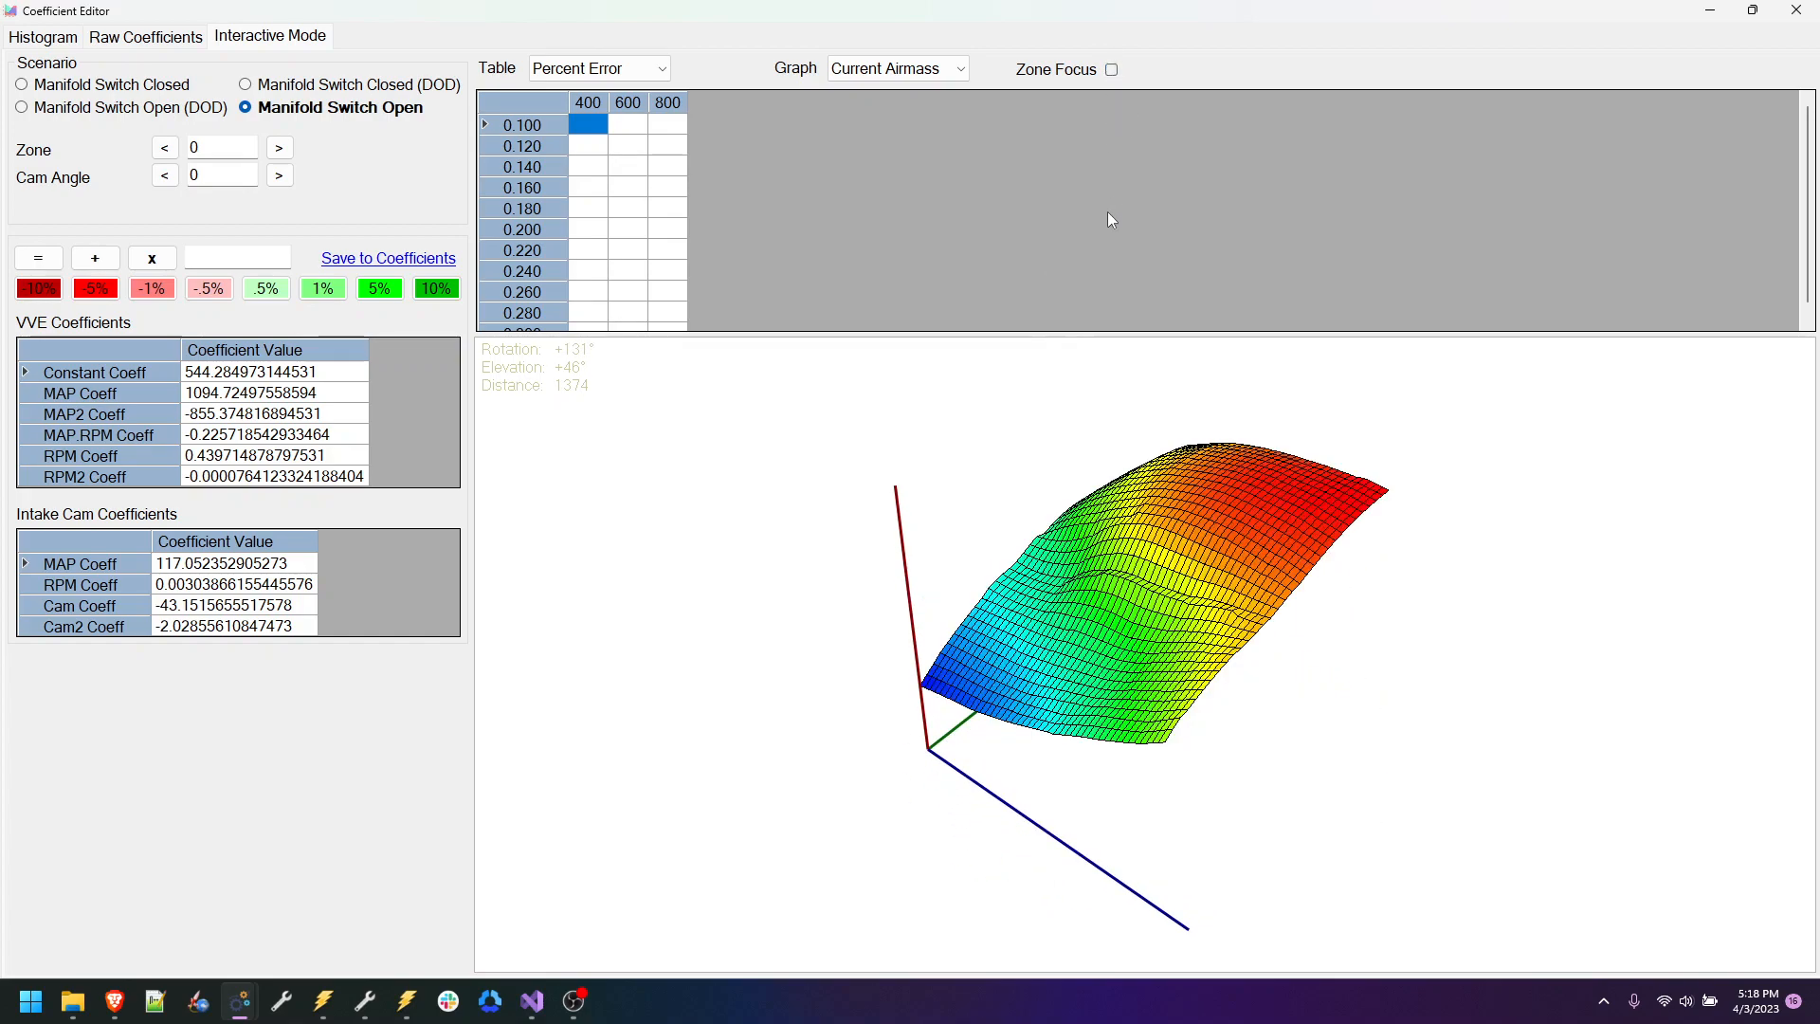
click(1111, 70)
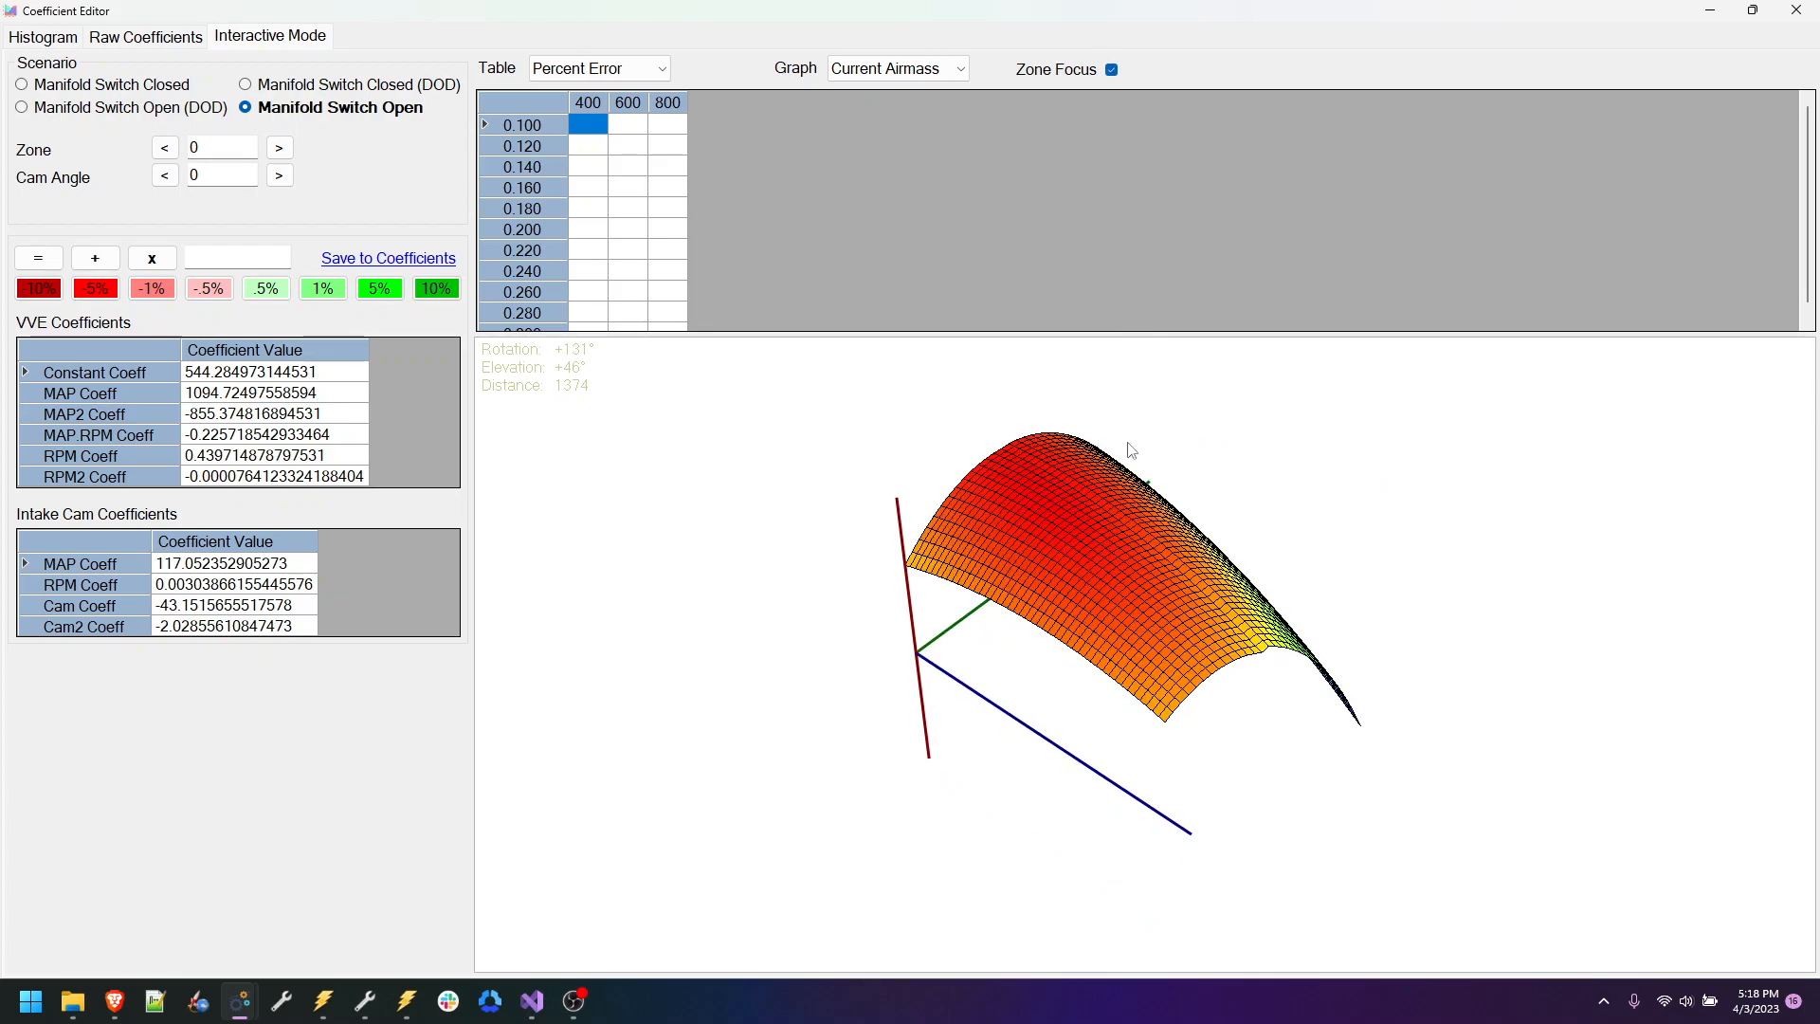
drag(1090, 549, 1040, 556)
Step: Highlight the 3200–3400 and 3600–3800 RPM cells in the histogram's 0.100 row to examine the zone boundary
click(55, 38)
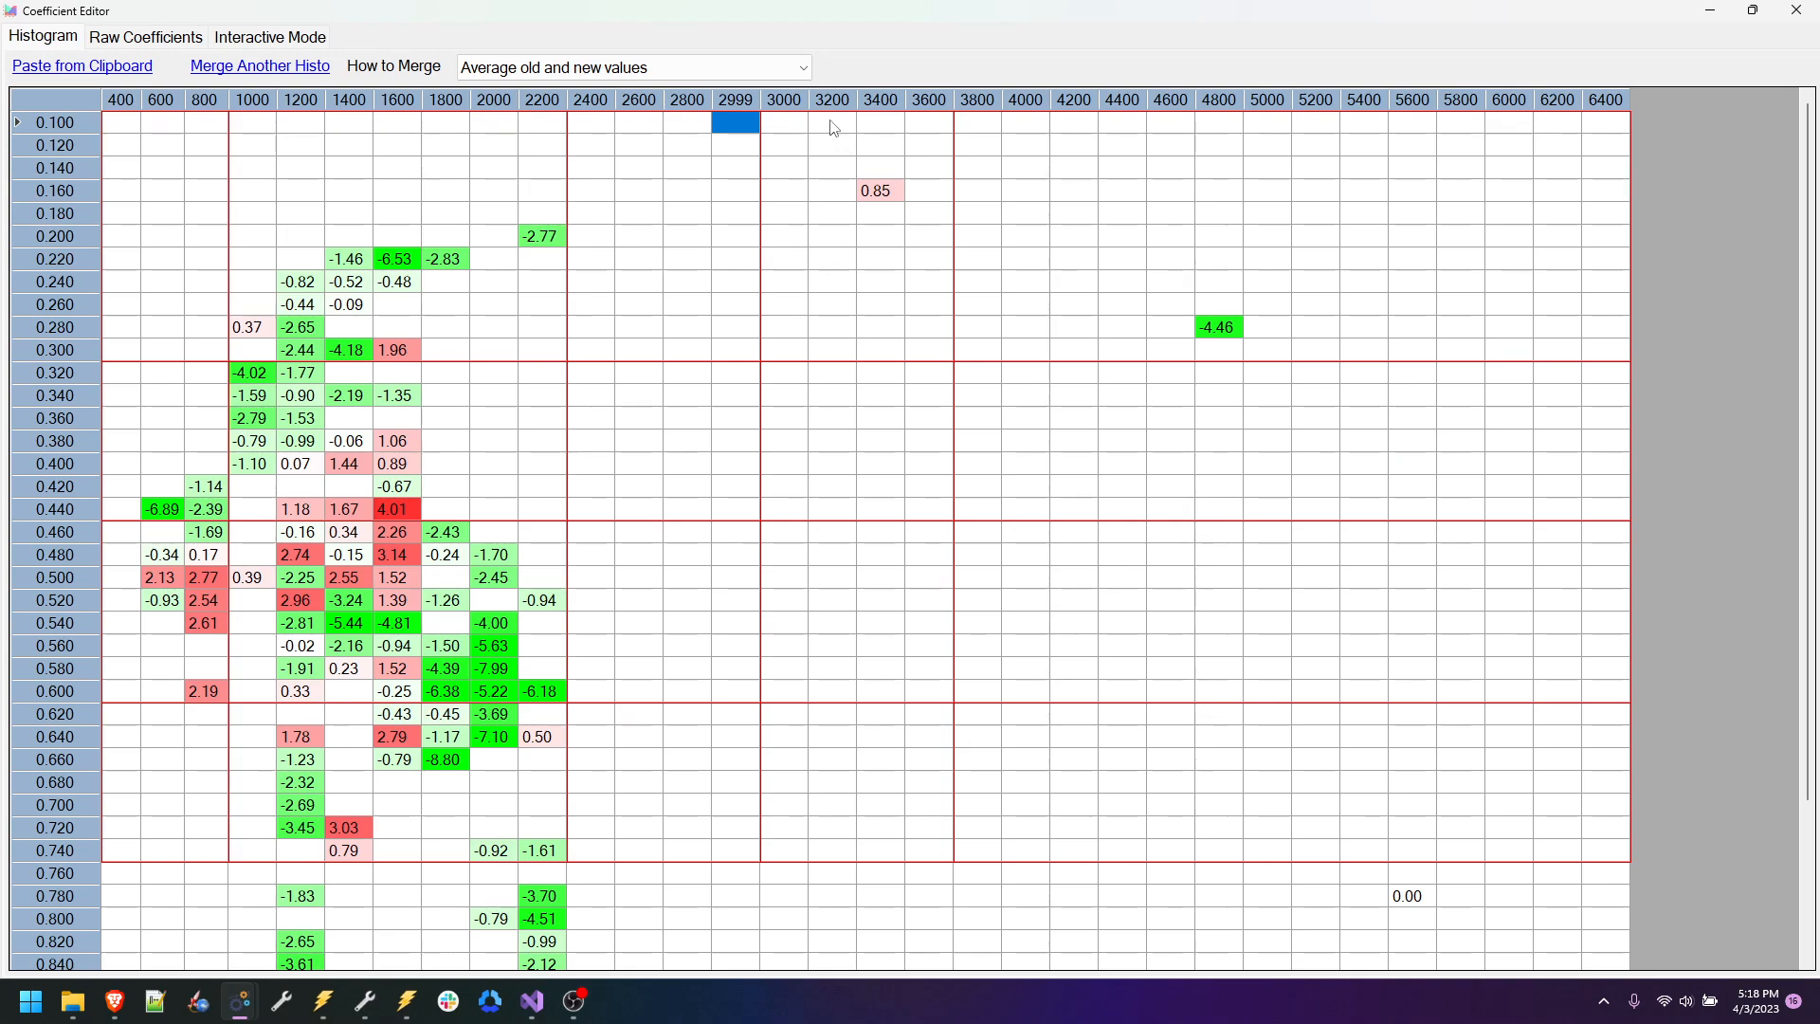
drag(833, 123, 872, 123)
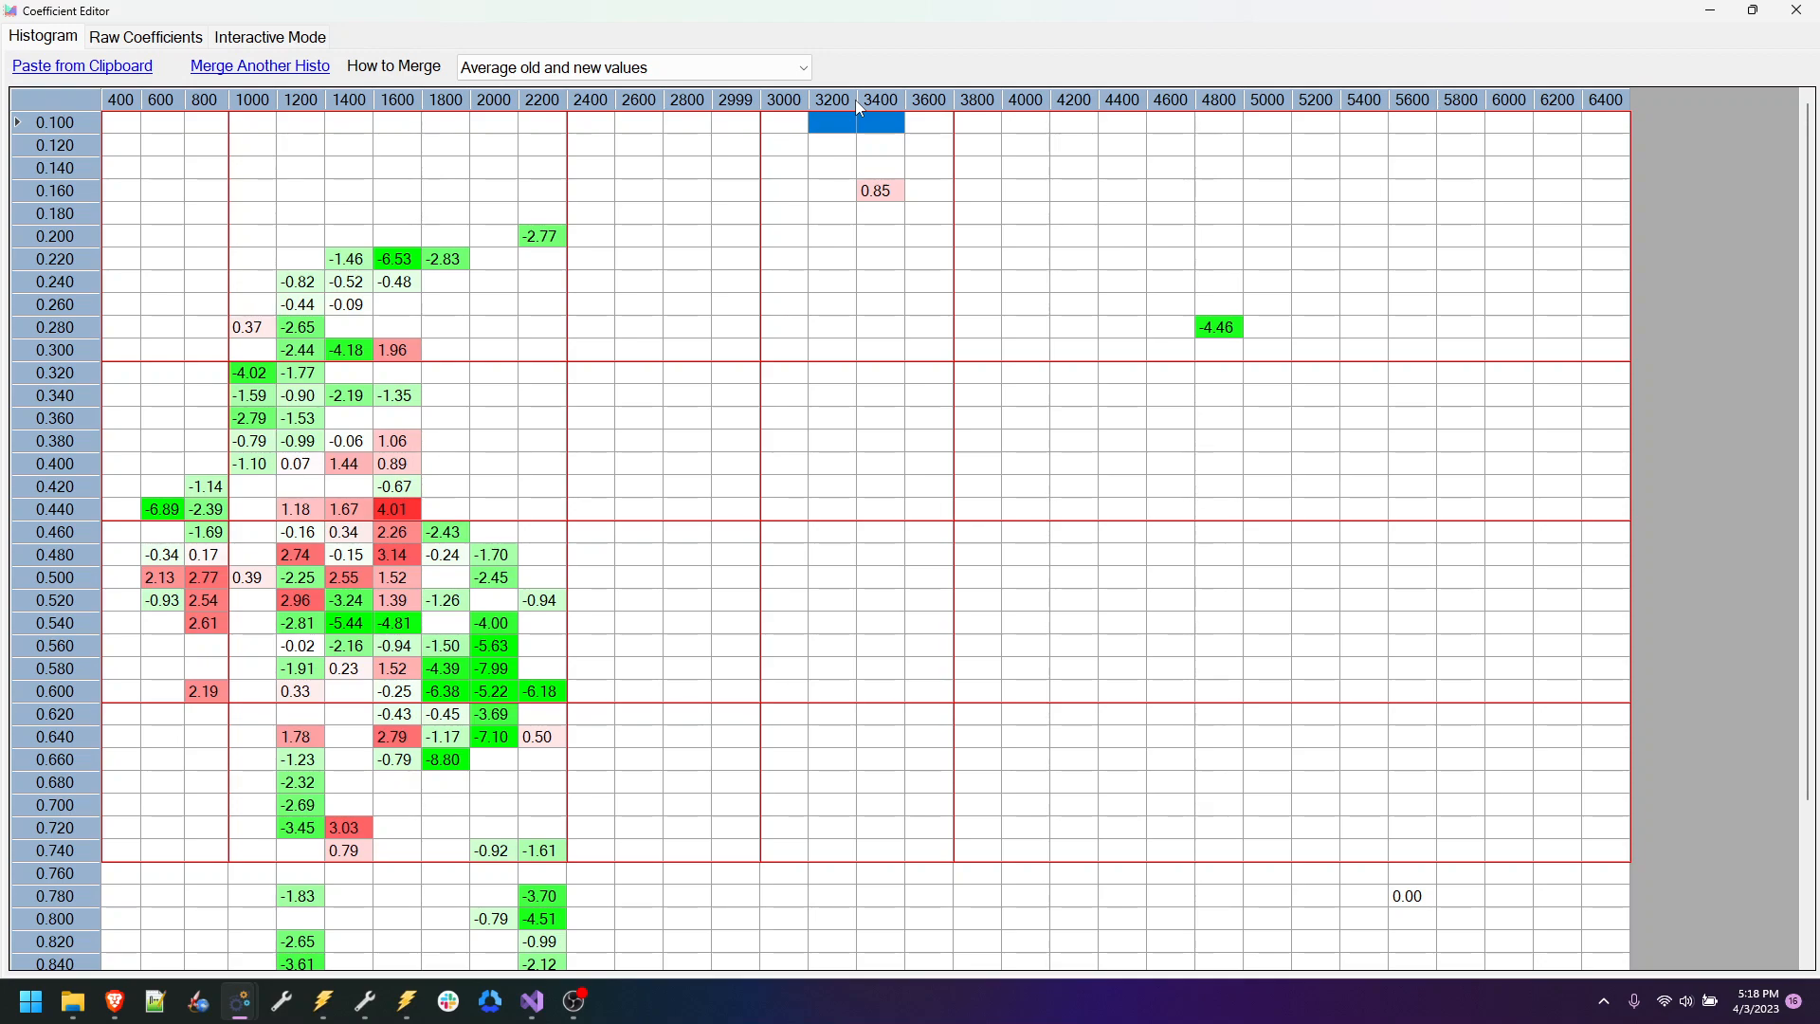
mouse_move(952, 125)
mouse_down()
mouse_move(968, 128)
mouse_move(934, 132)
mouse_move(974, 126)
mouse_up()
click(977, 127)
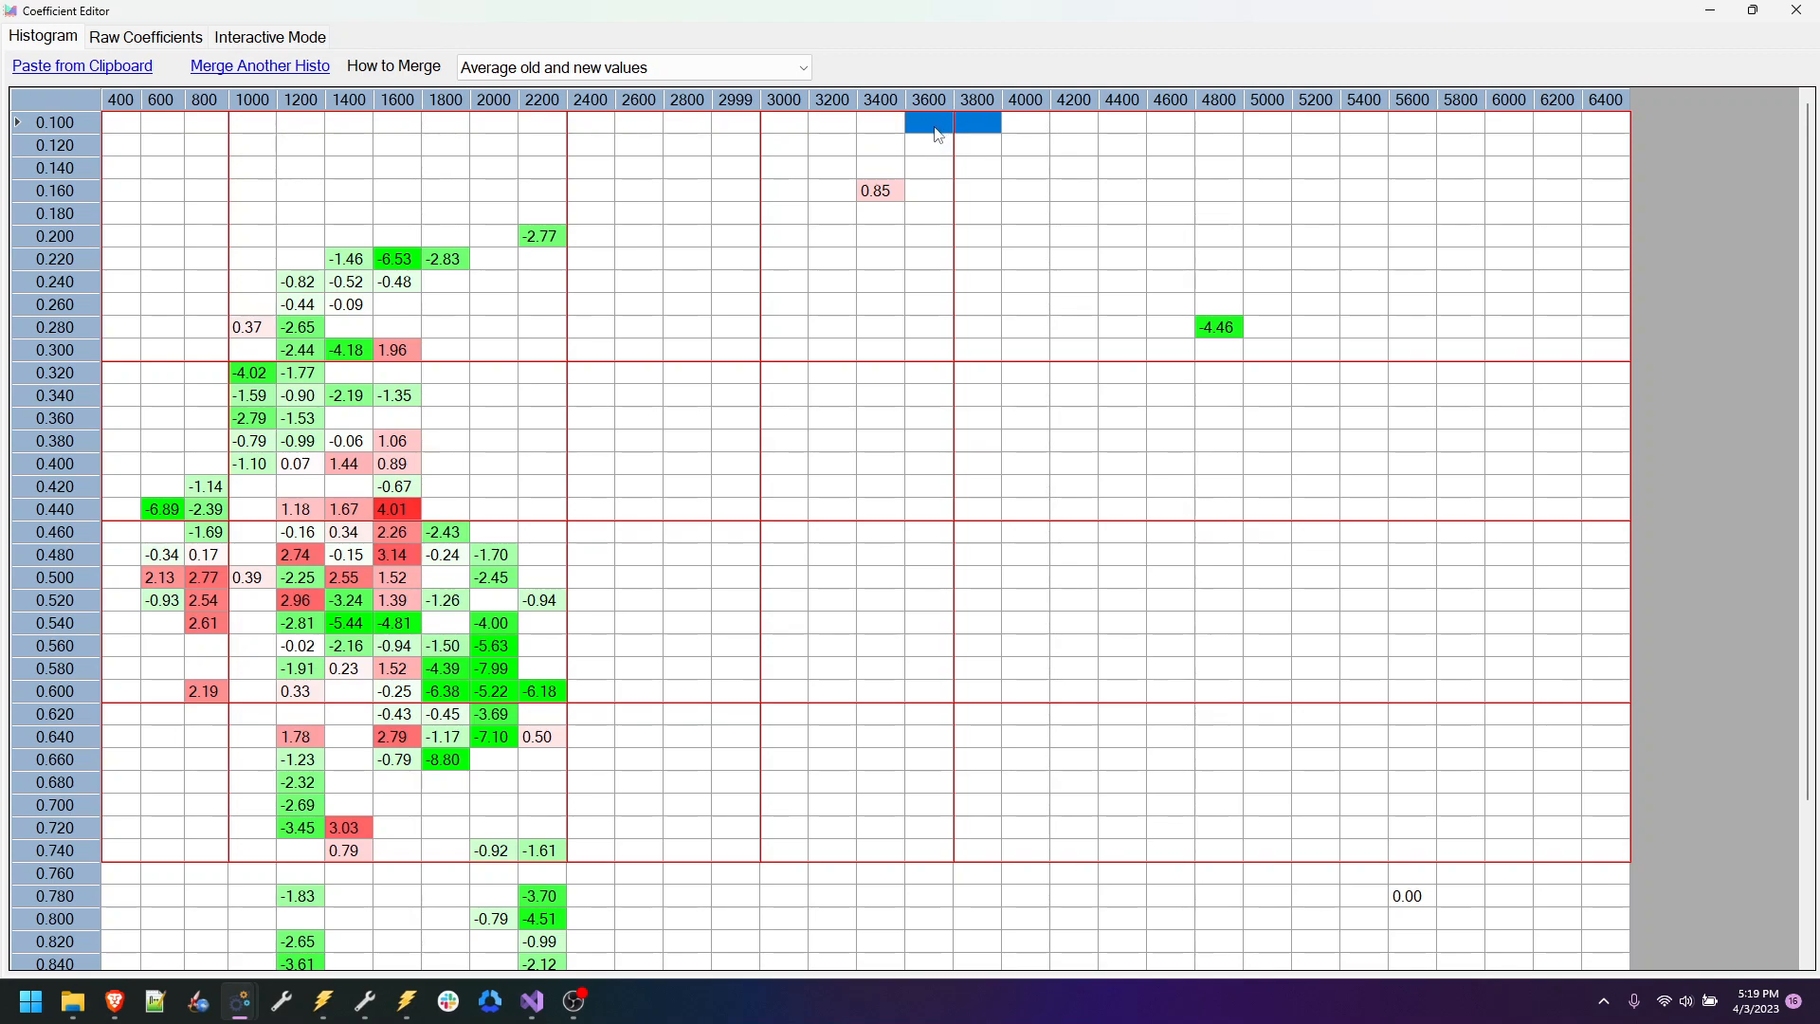
Step: Inspect the zone surface from another side in Interactive Mode and select the histogram's 2999 RPM cell in the 0.100 row
click(253, 39)
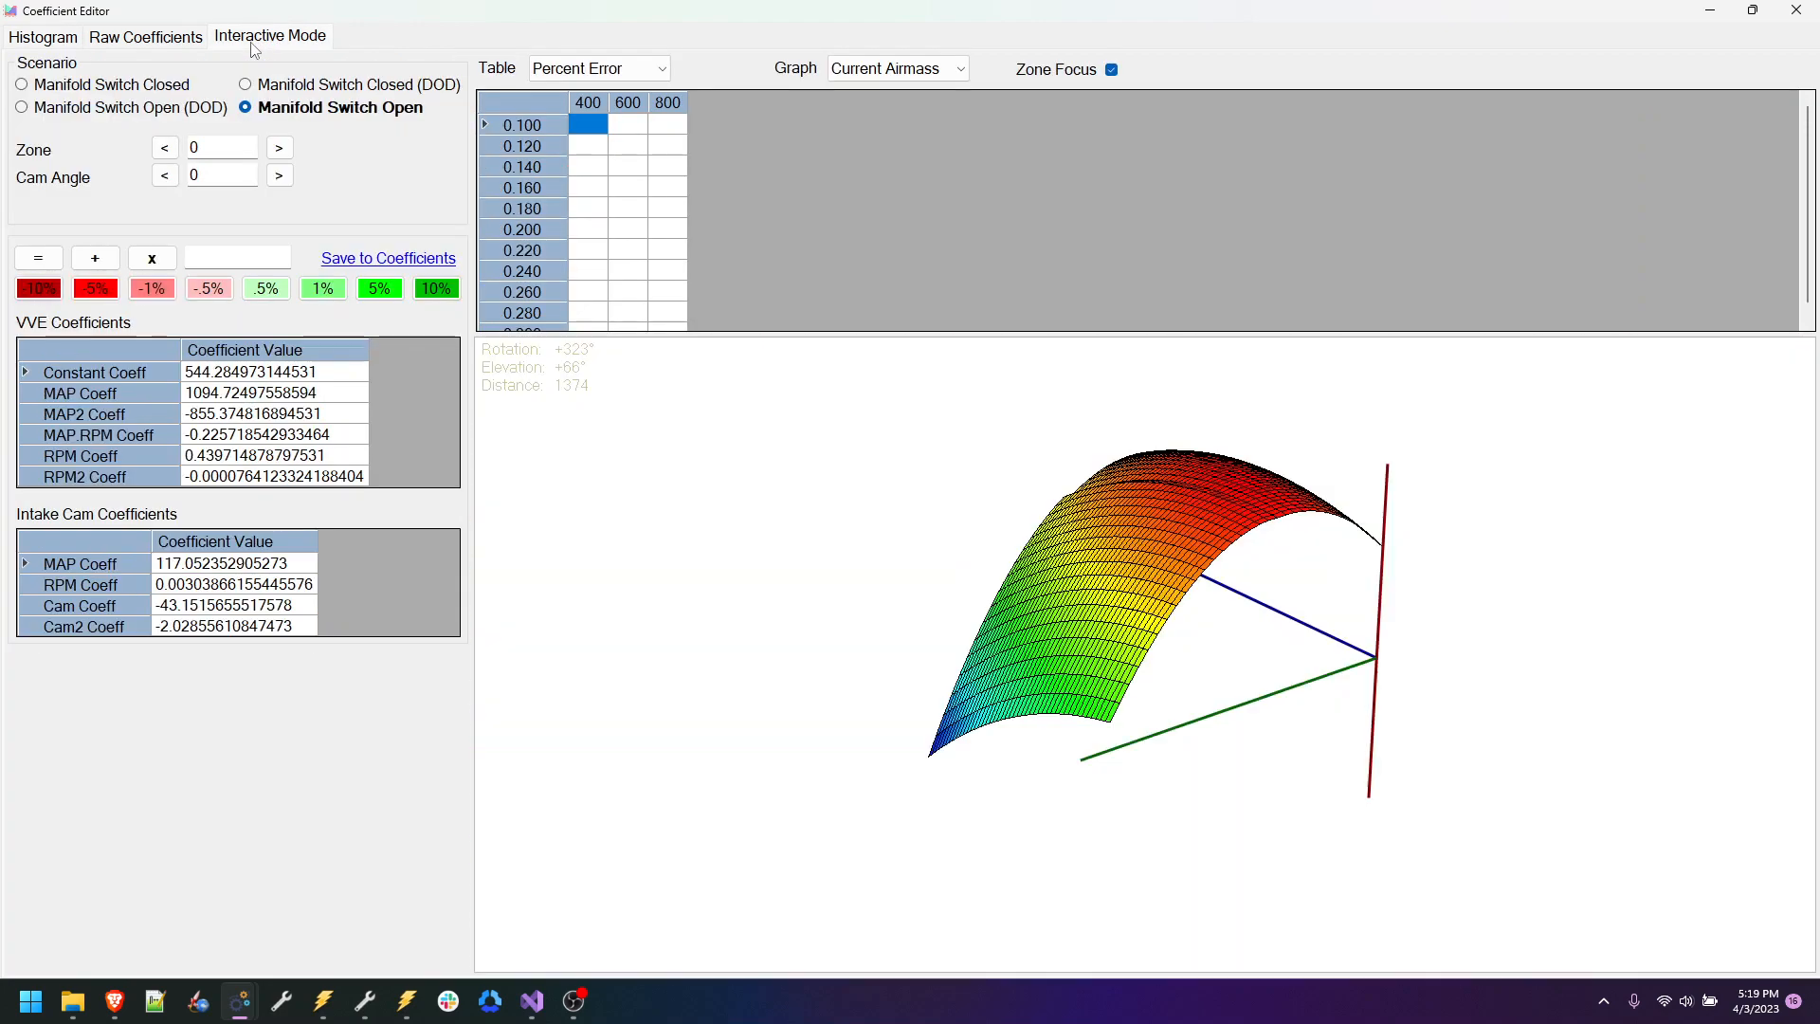
mouse_move(1135, 503)
mouse_down()
mouse_move(1179, 518)
mouse_move(1082, 545)
mouse_move(1130, 527)
mouse_move(1153, 569)
mouse_up()
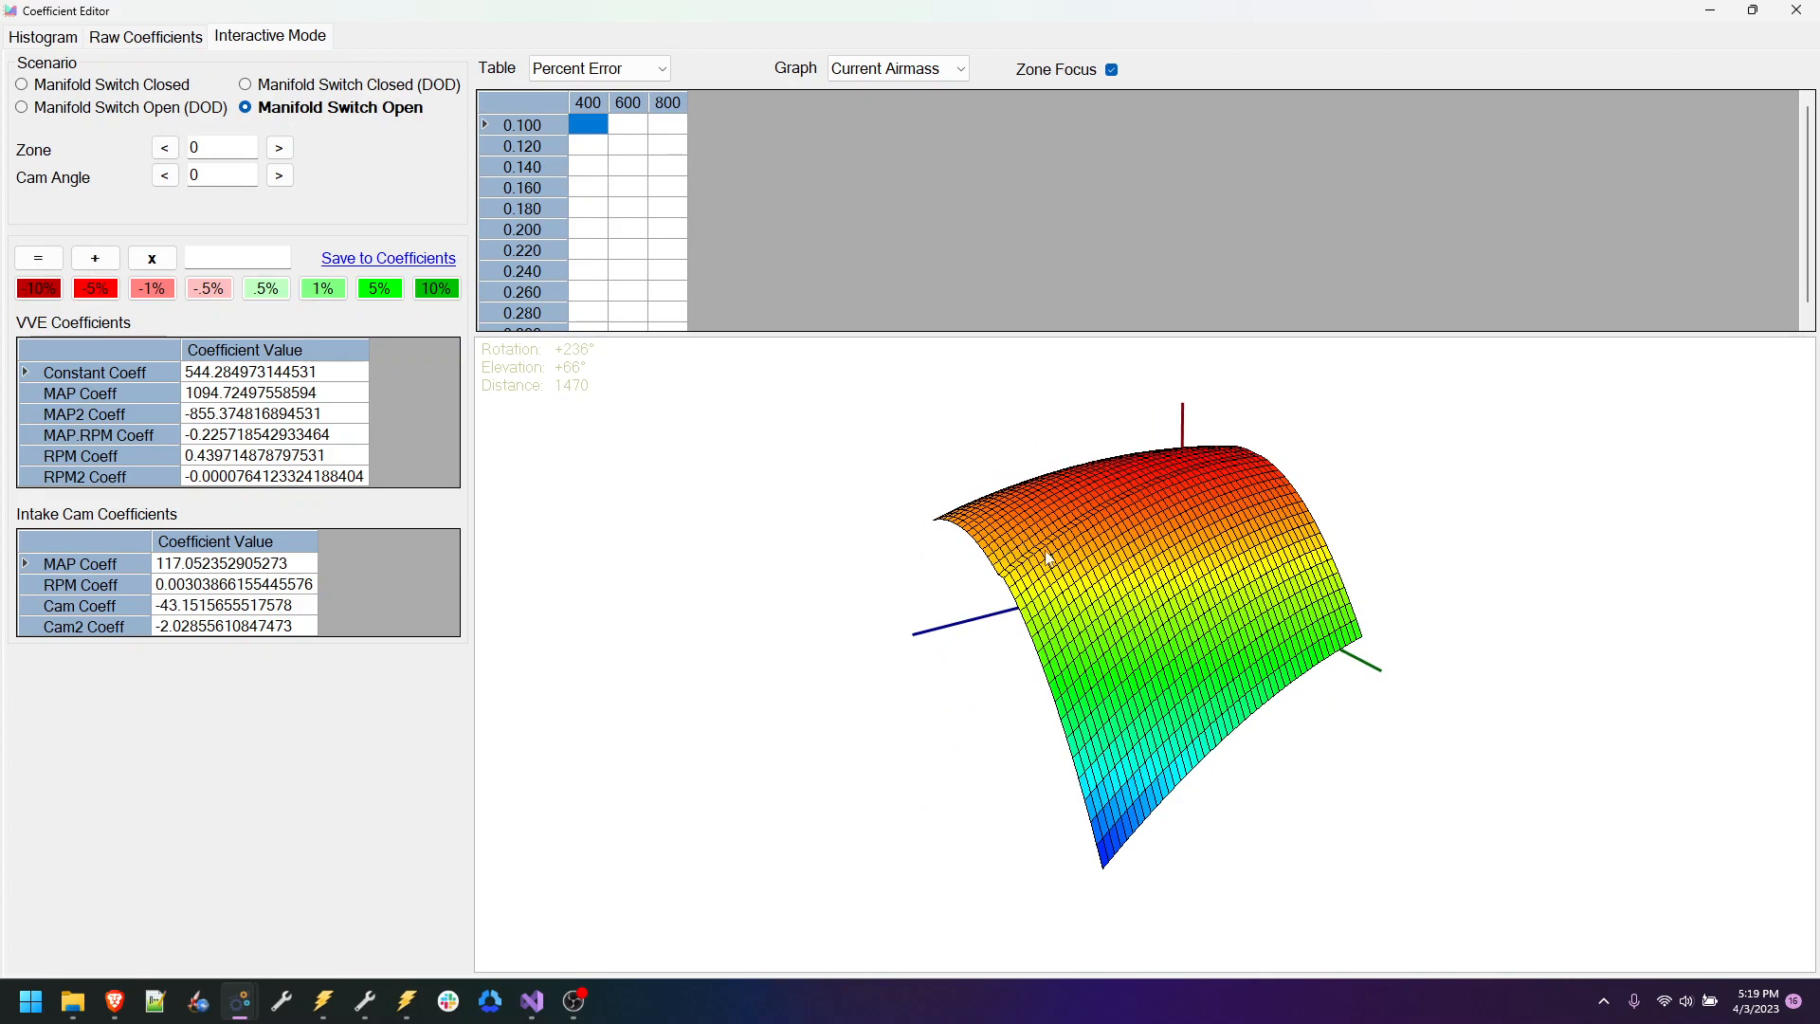
click(75, 43)
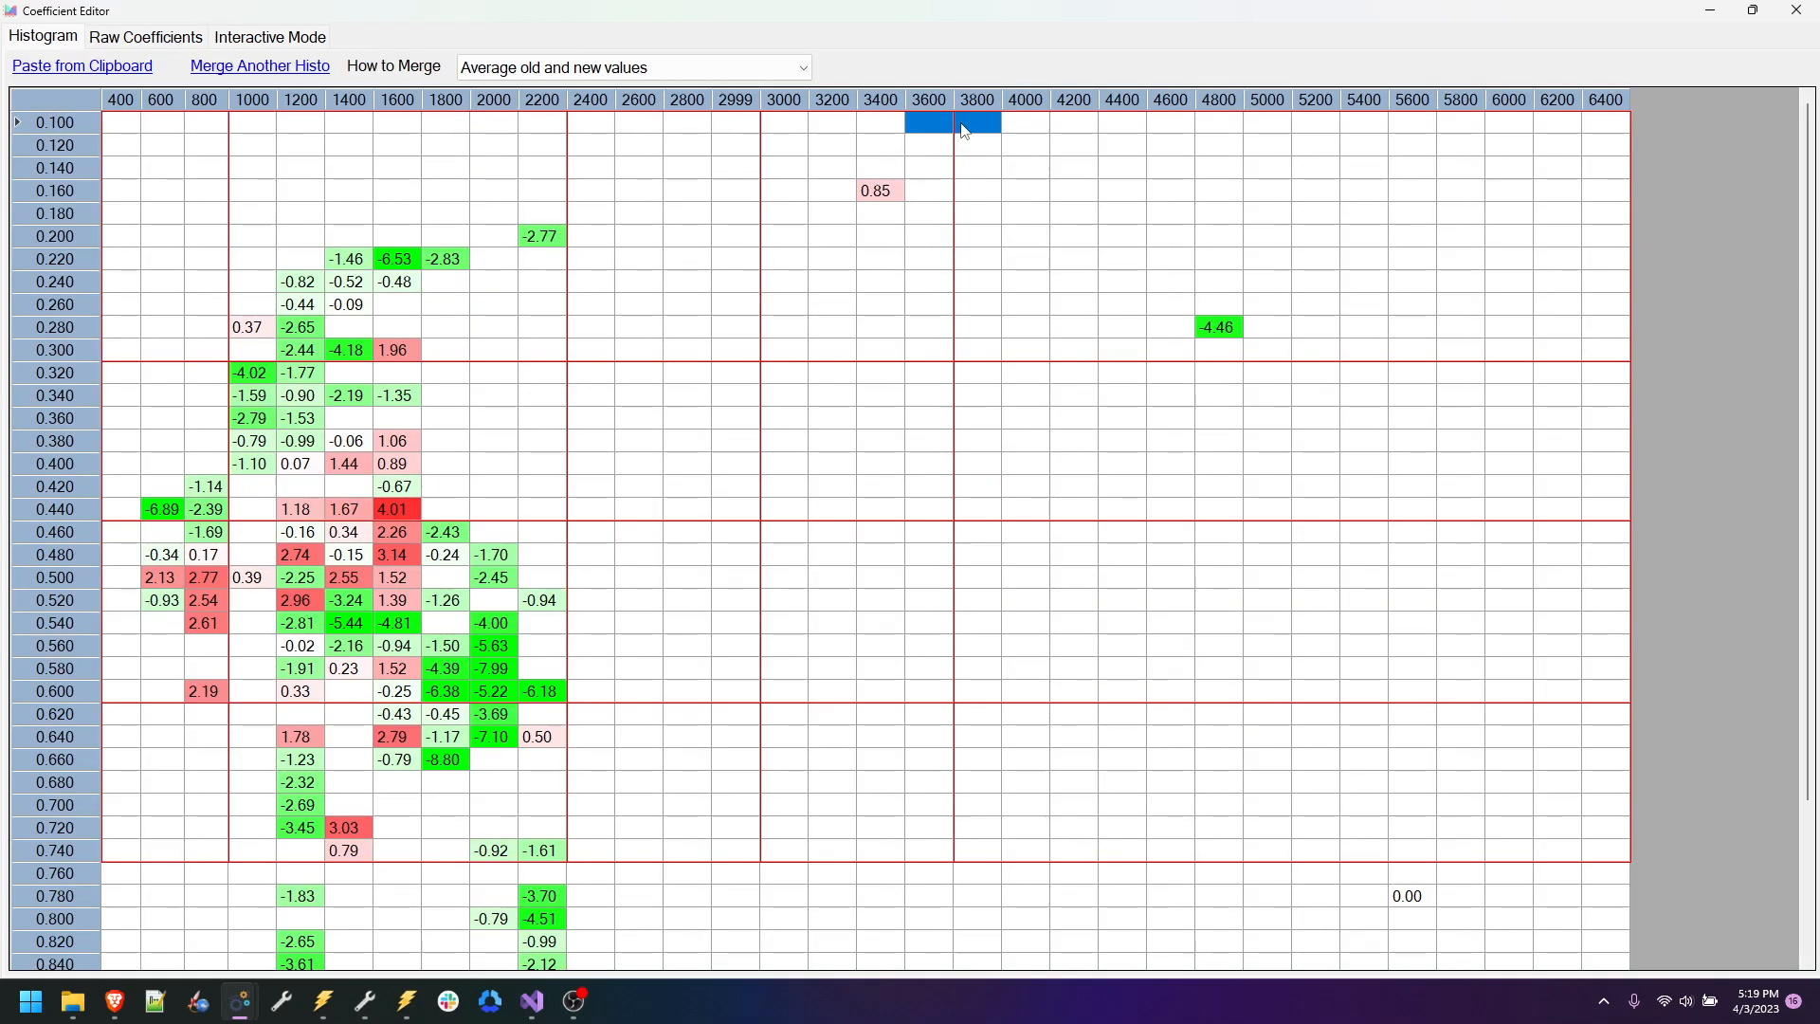
click(736, 118)
Step: Return to the forum guide in the browser, read about the 2799 RPM breakpoint test, and enlarge its zone intersection image
click(115, 1001)
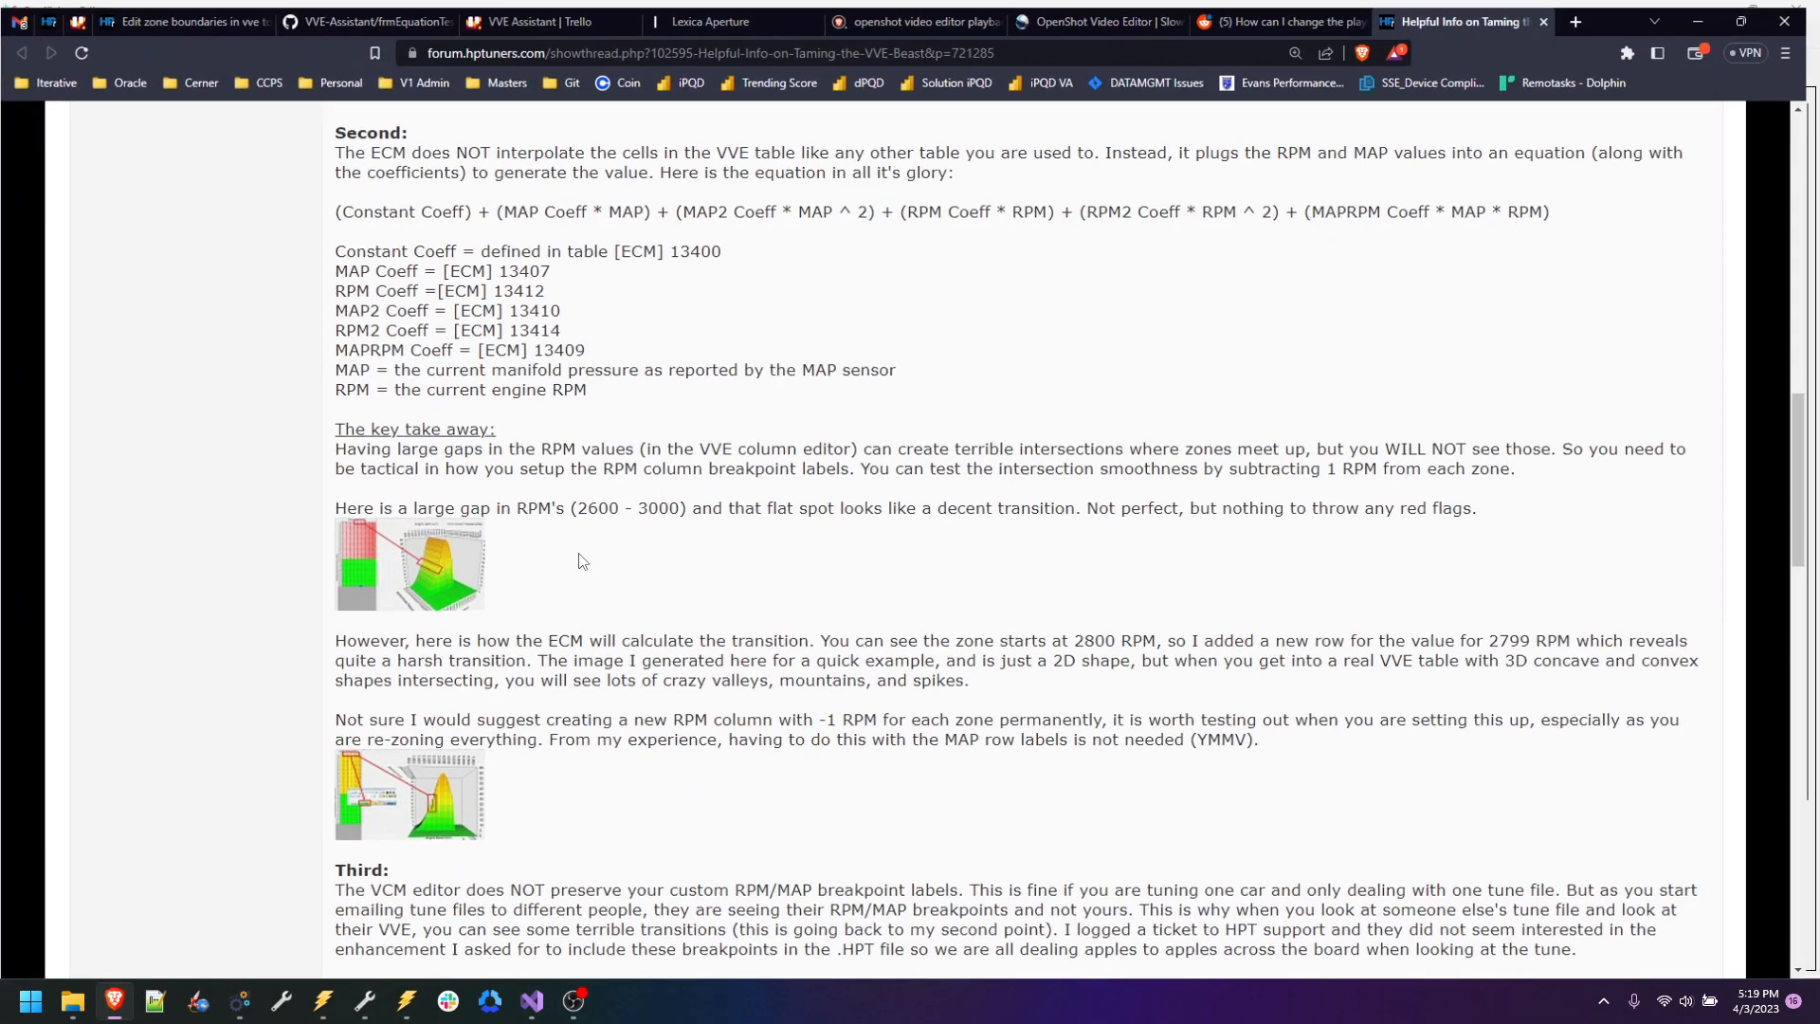
scroll(689, 490, down, 4)
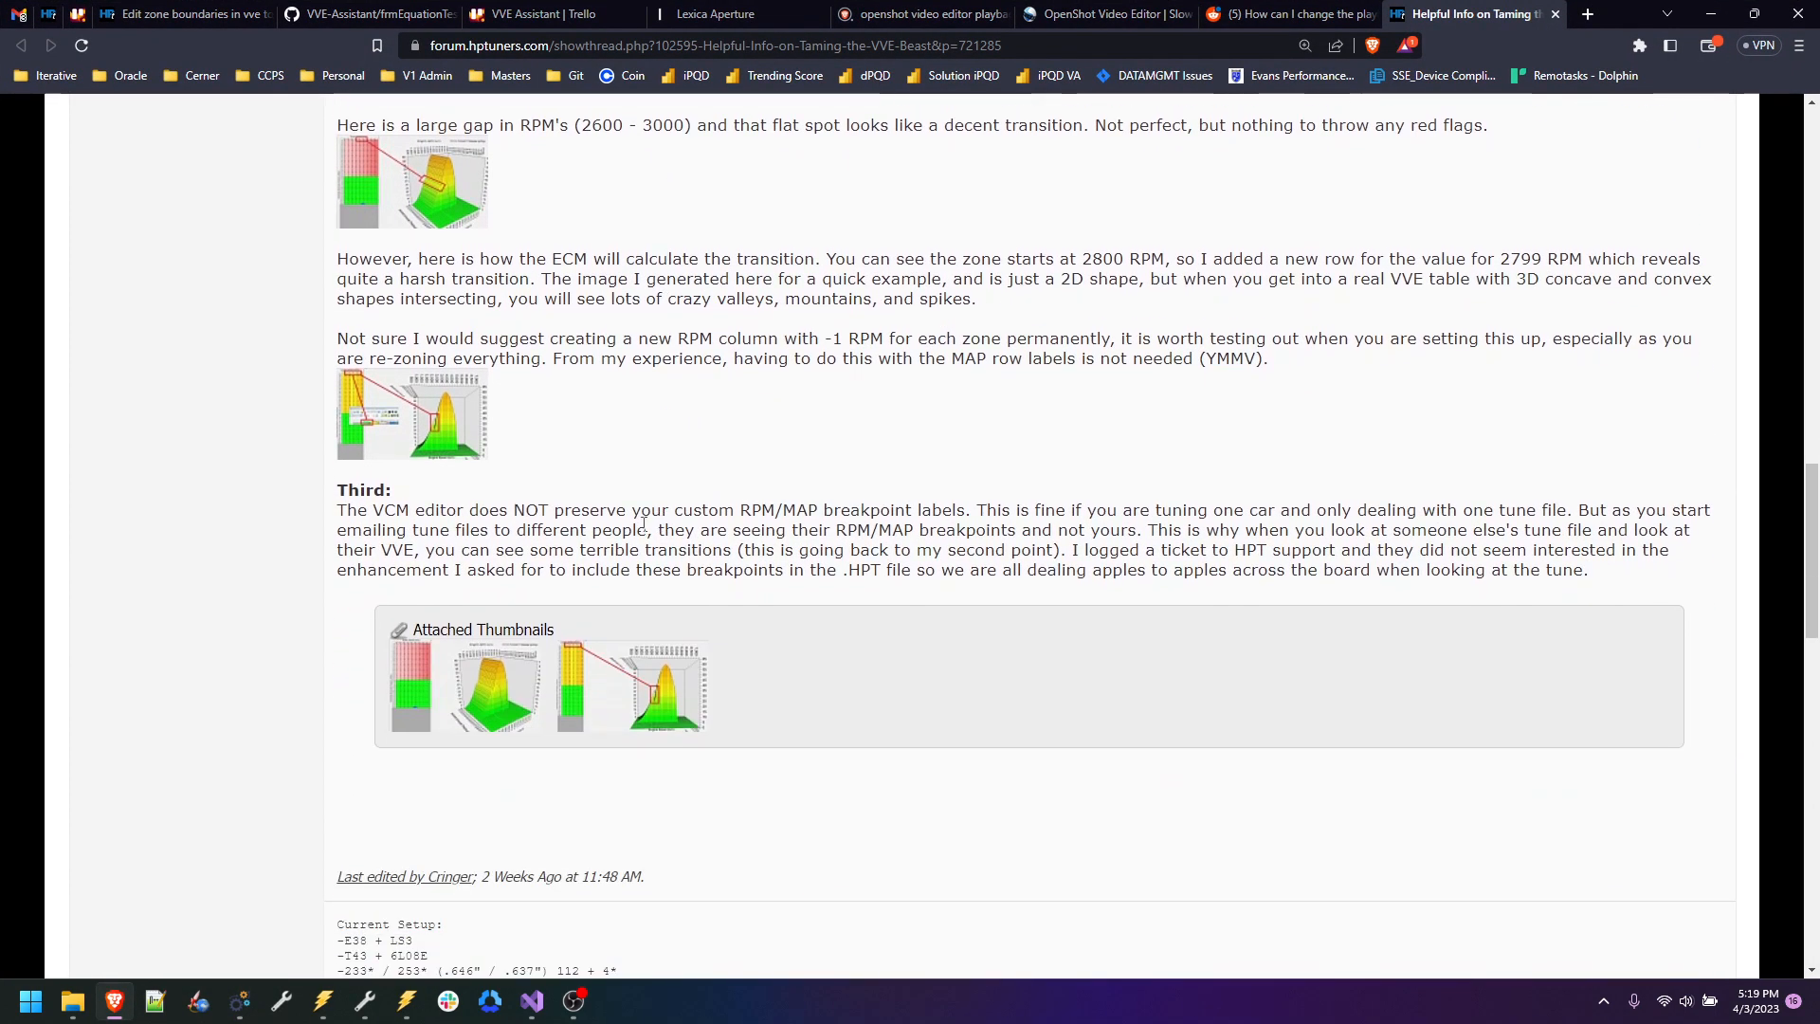
scroll(735, 304, up, 2)
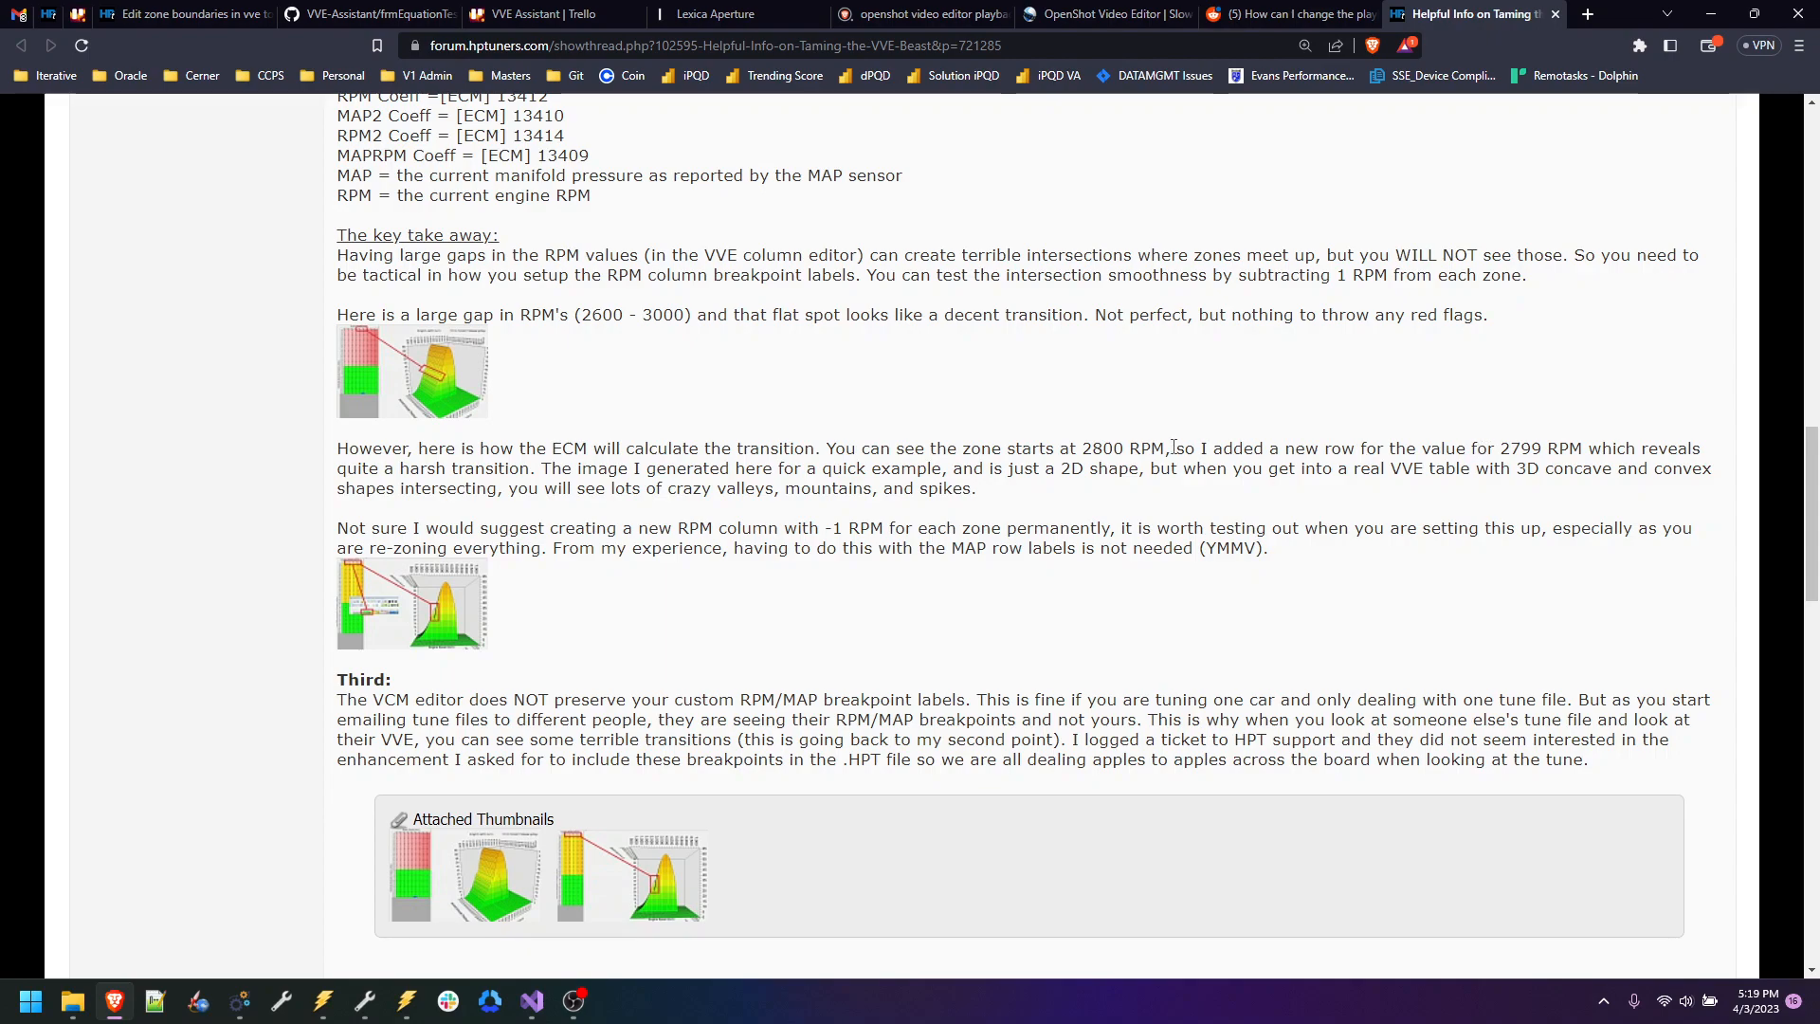
drag(1074, 451, 1132, 448)
drag(1499, 449, 1558, 449)
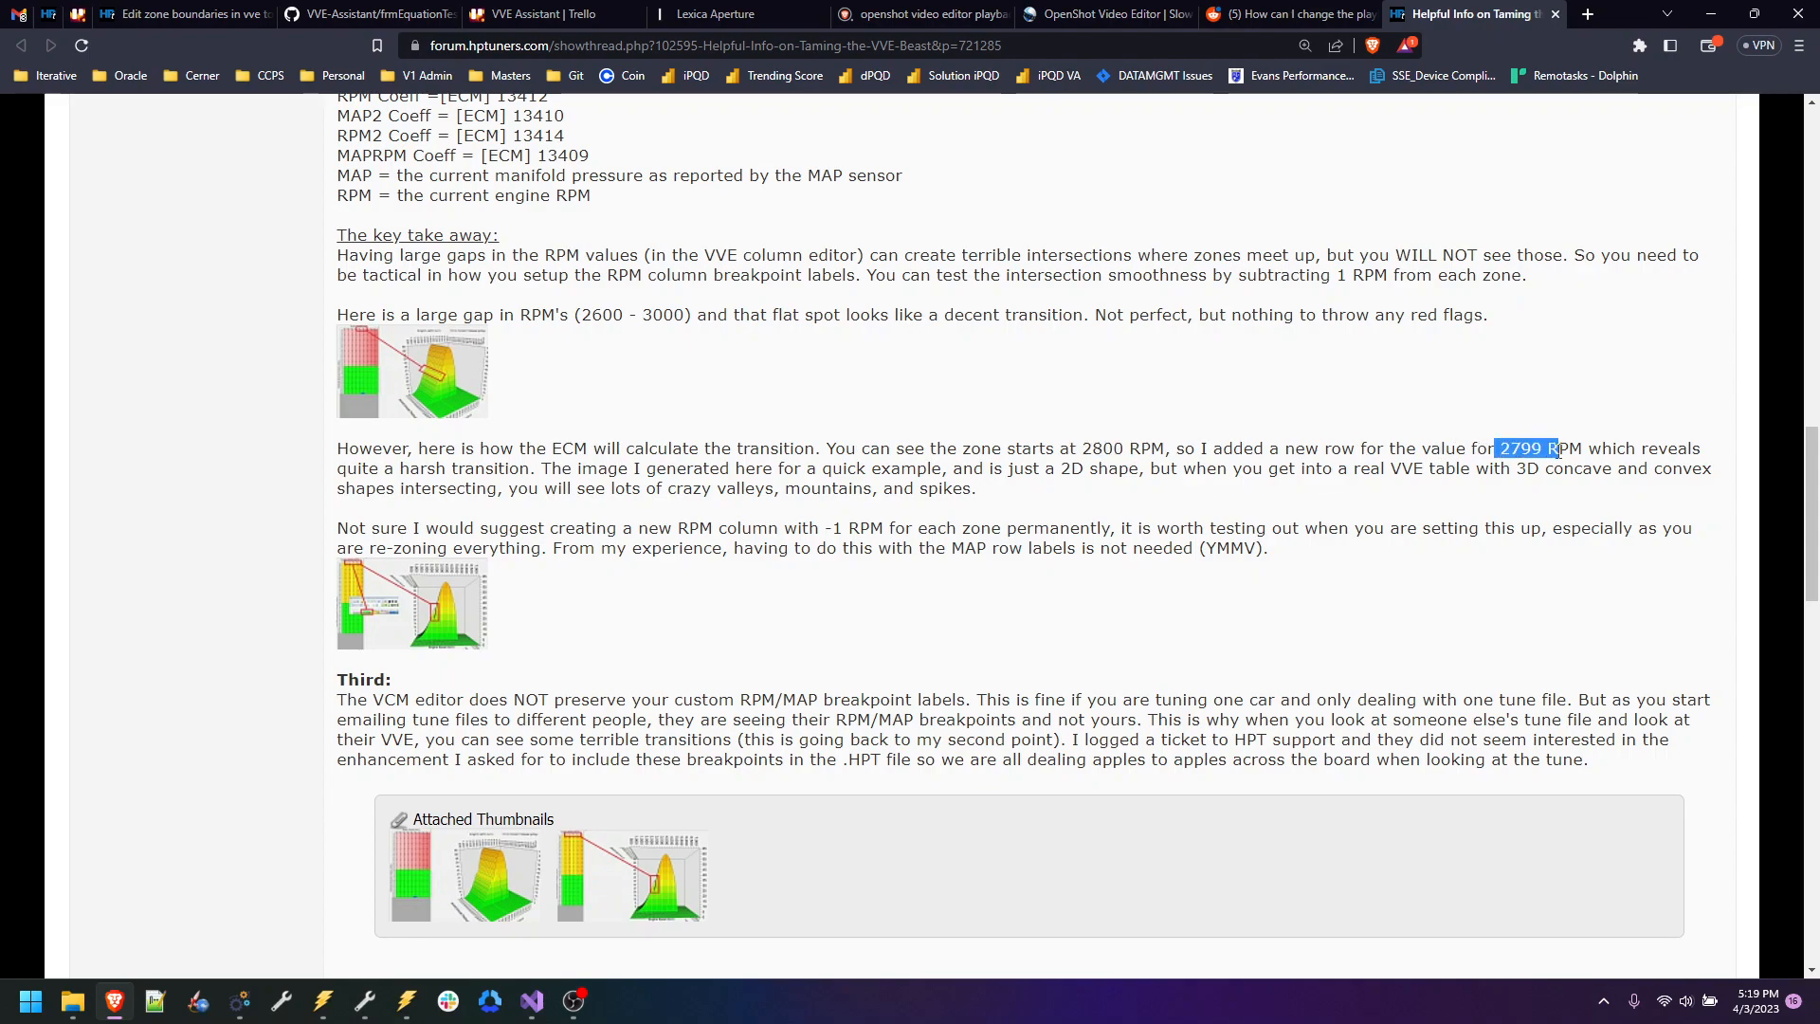
click(438, 616)
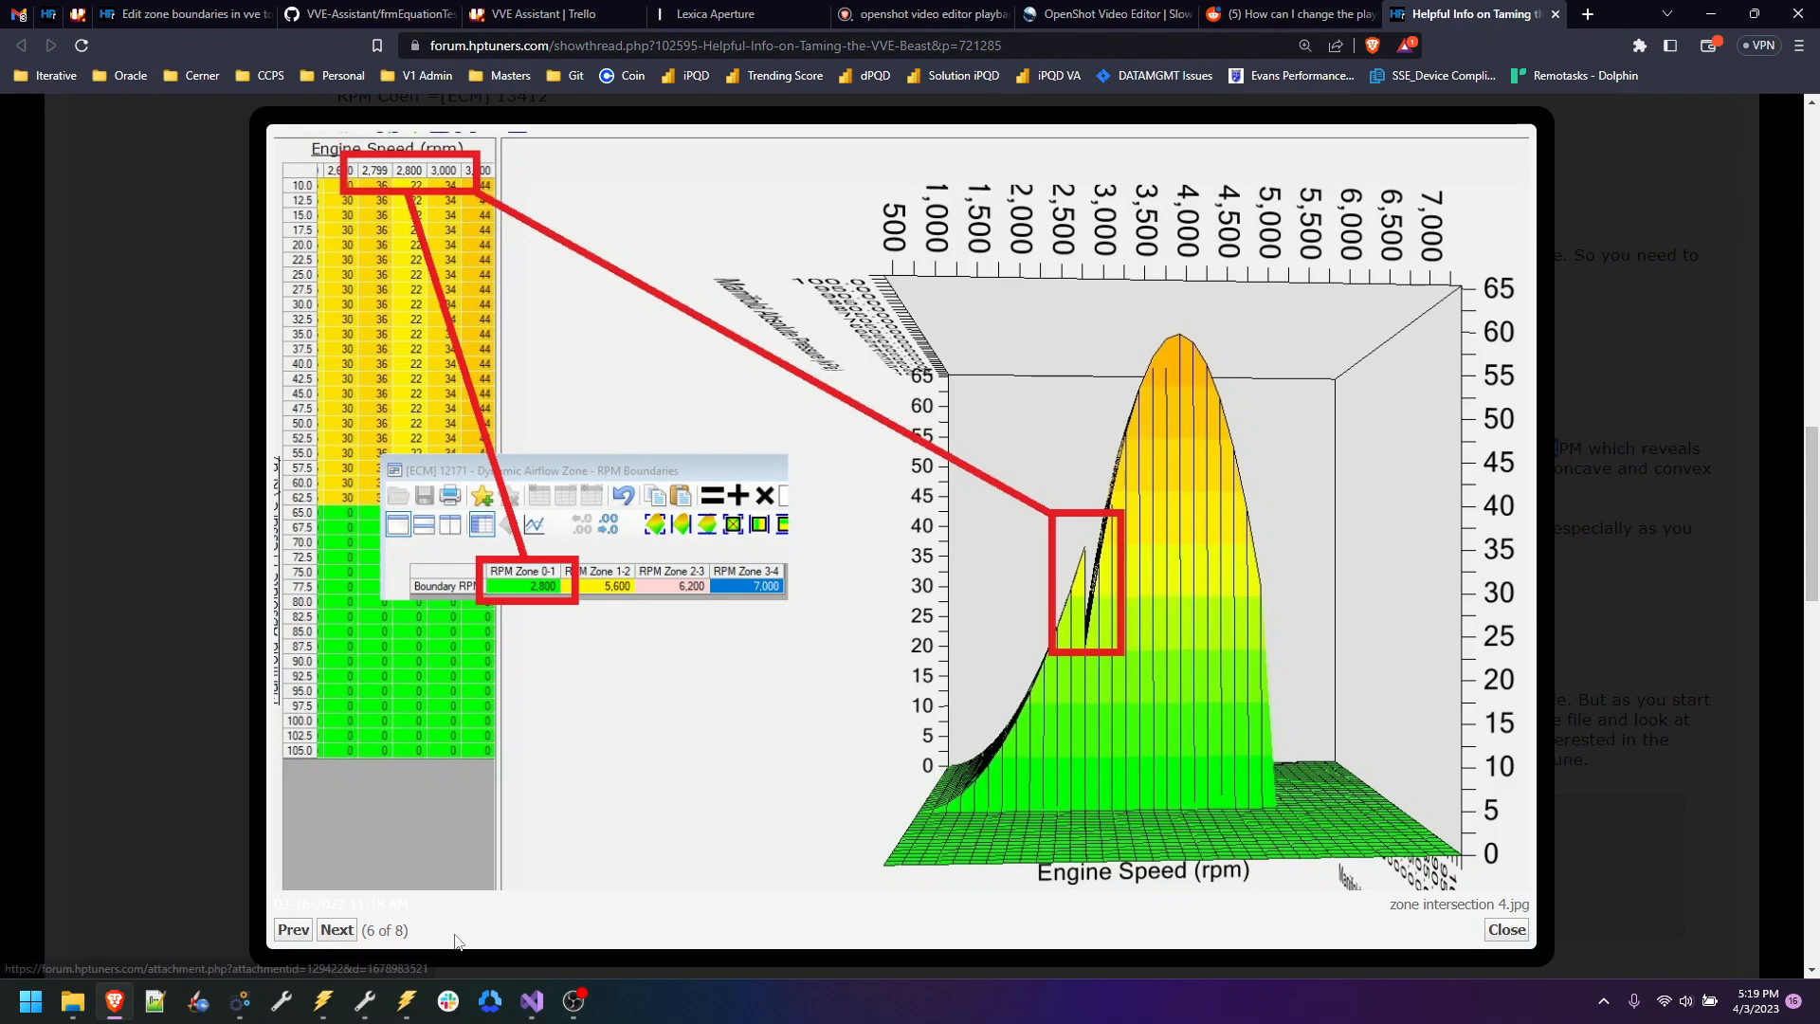
Step: Switch to VCM Editor and check the Zone RPM Hyst and Zone PRatio Hyst values in the dynamic airflow settings
click(365, 1001)
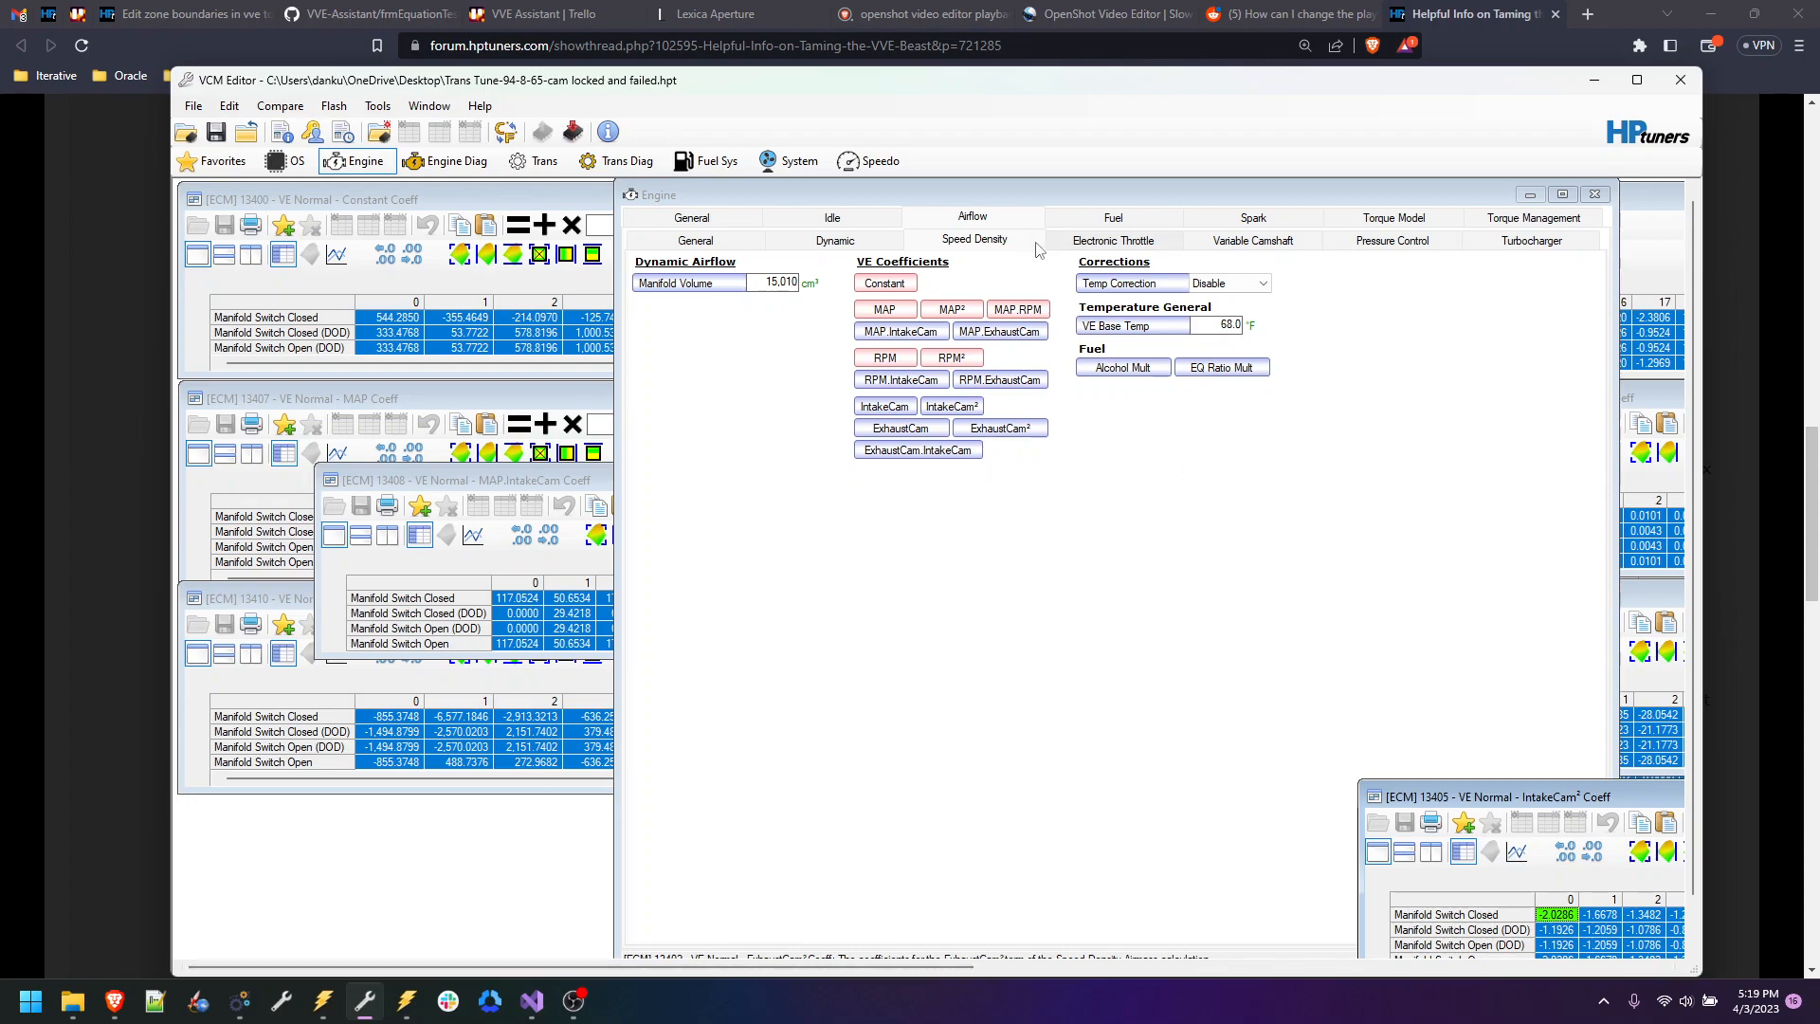
click(852, 240)
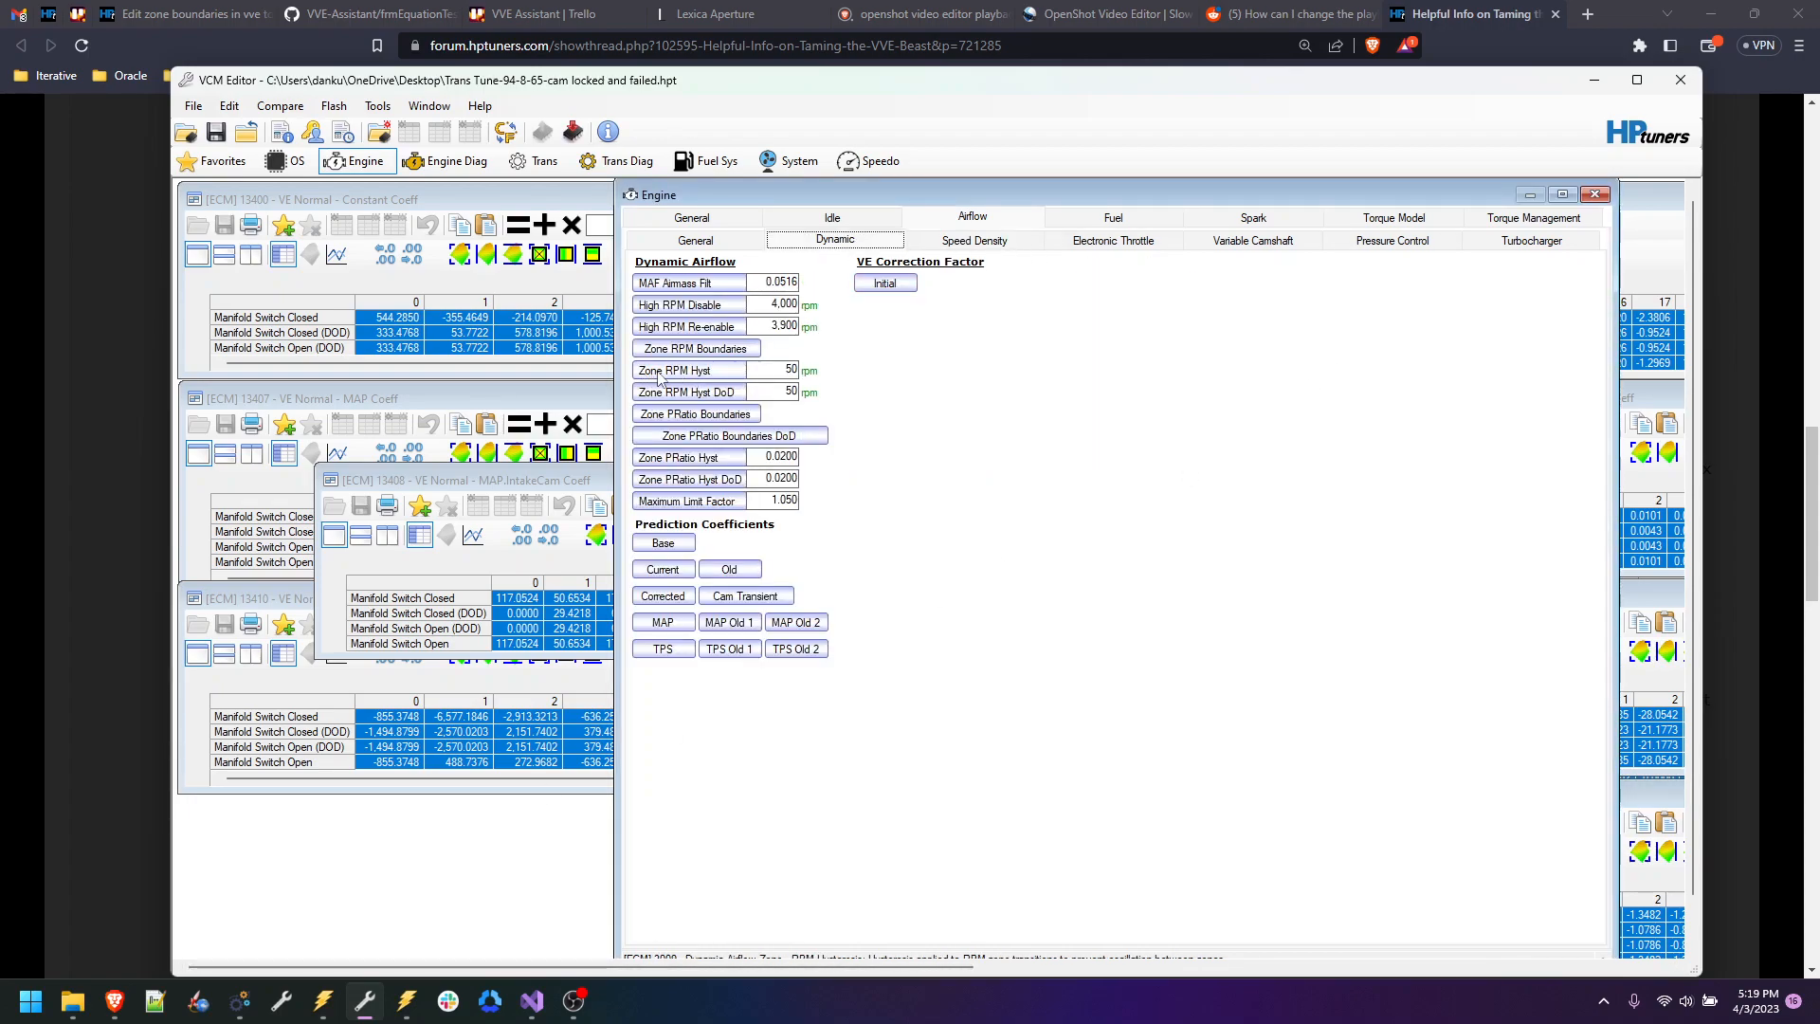
drag(777, 375, 817, 373)
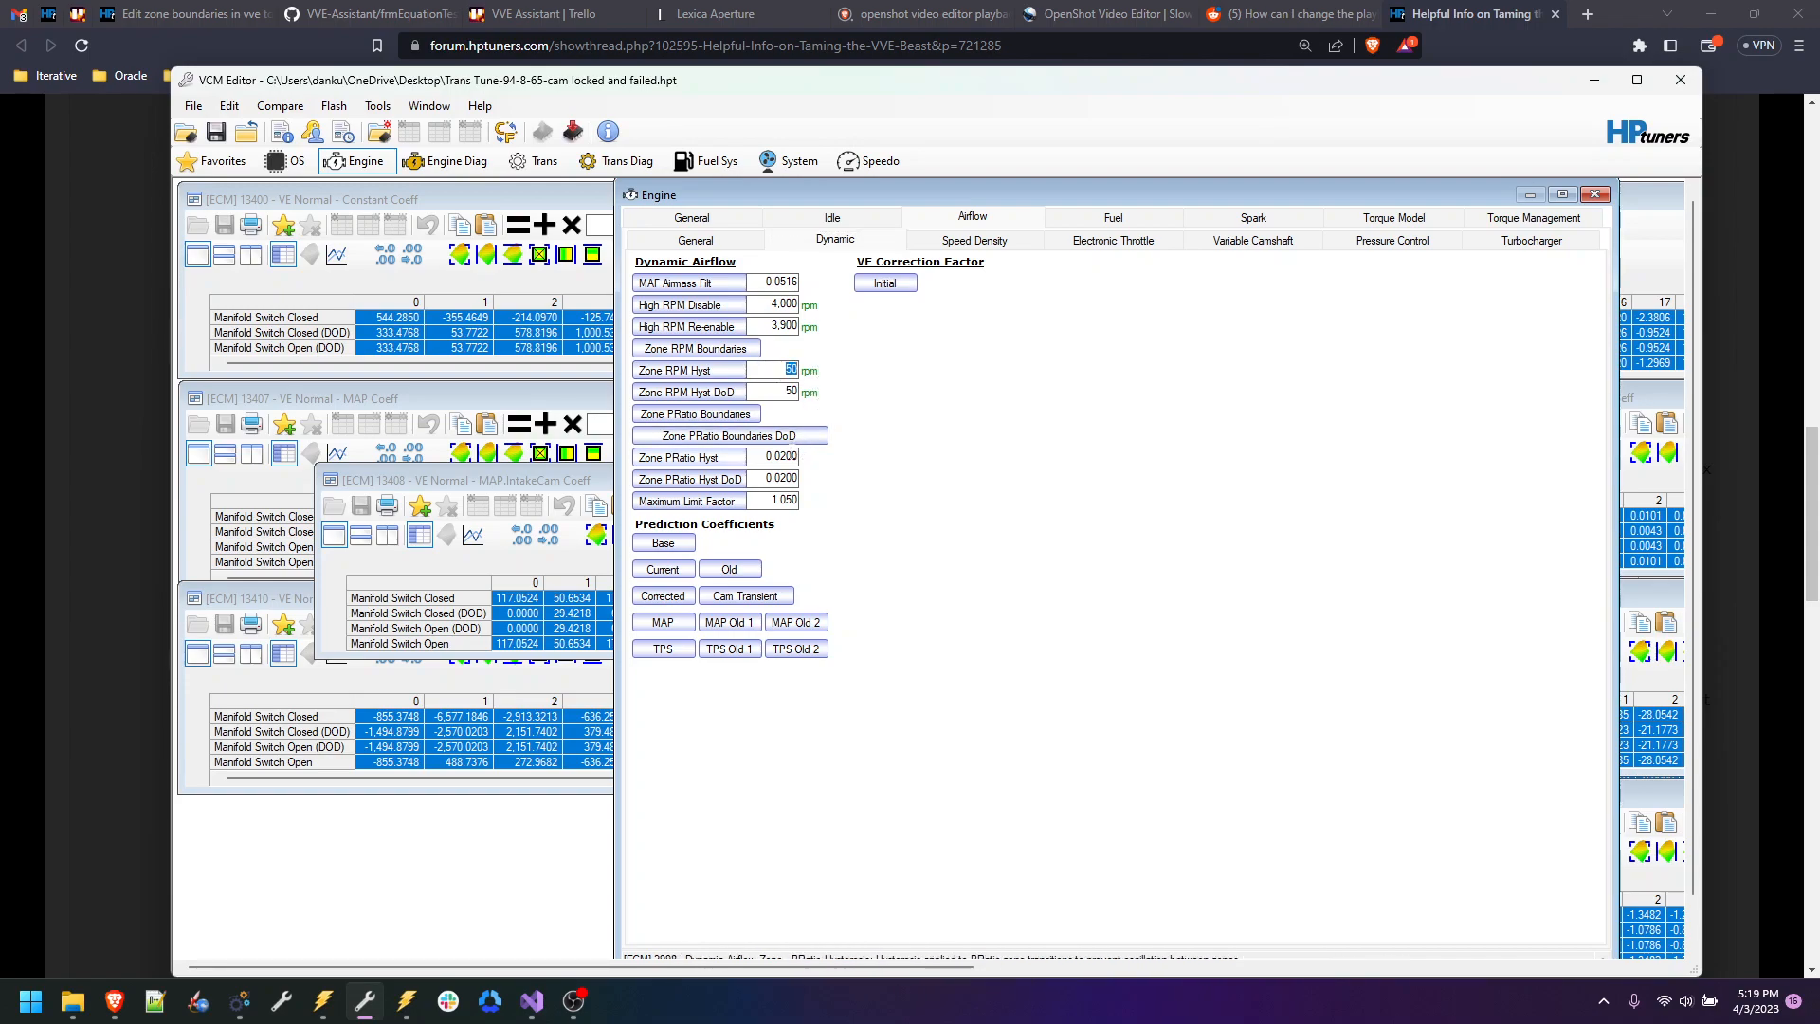
drag(773, 460, 812, 460)
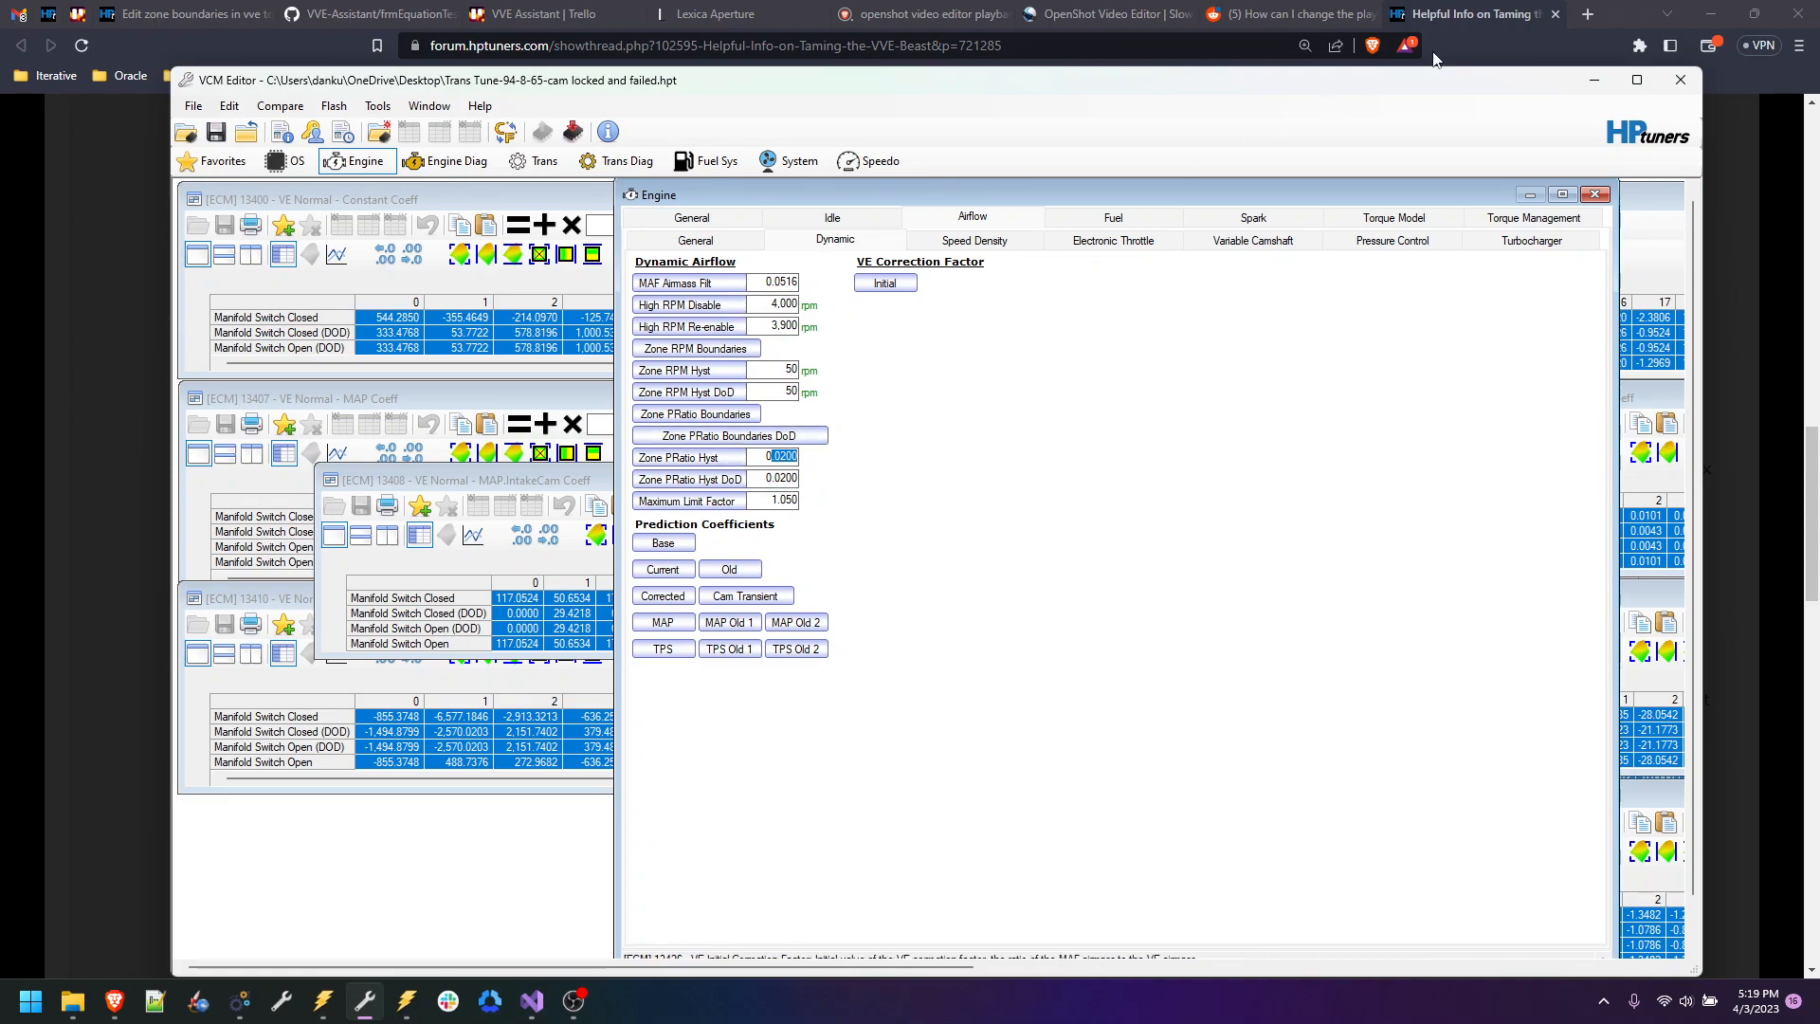
Step: Minimize the browser and switch back to VVE Assistant's Coefficient Editor histogram
click(1710, 15)
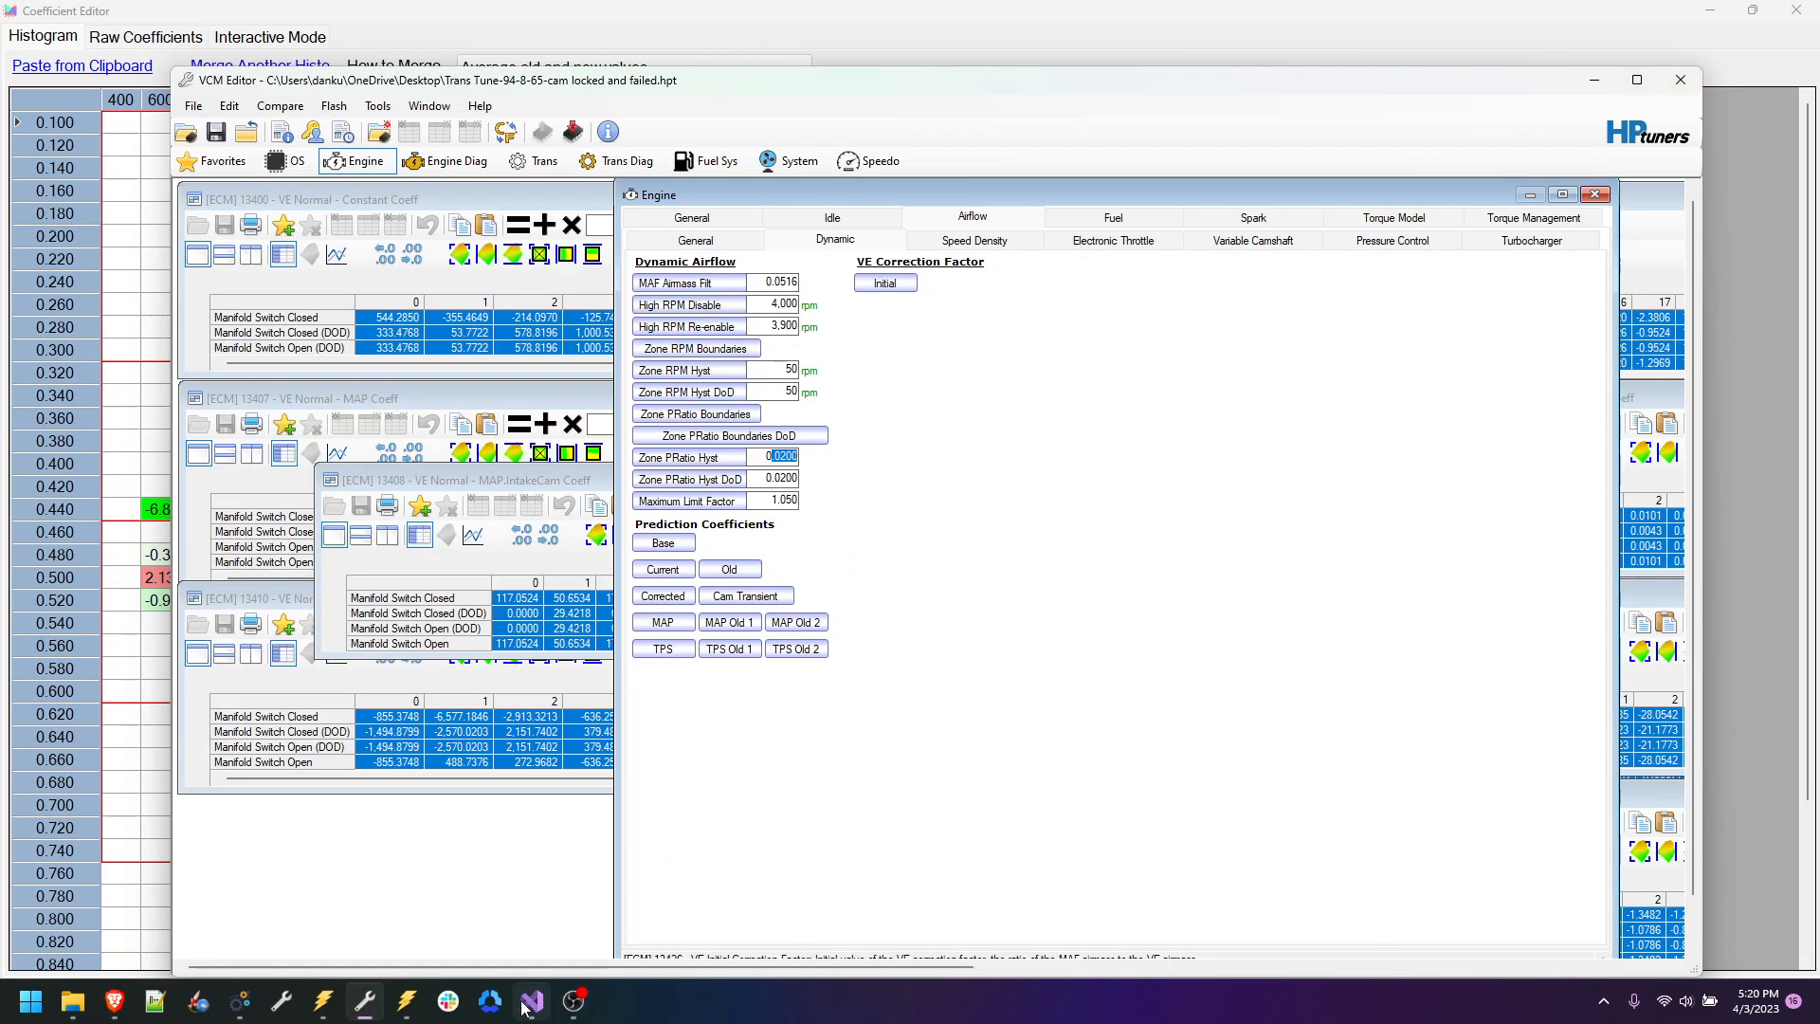
mouse_move(370, 1010)
click(240, 1001)
click(341, 944)
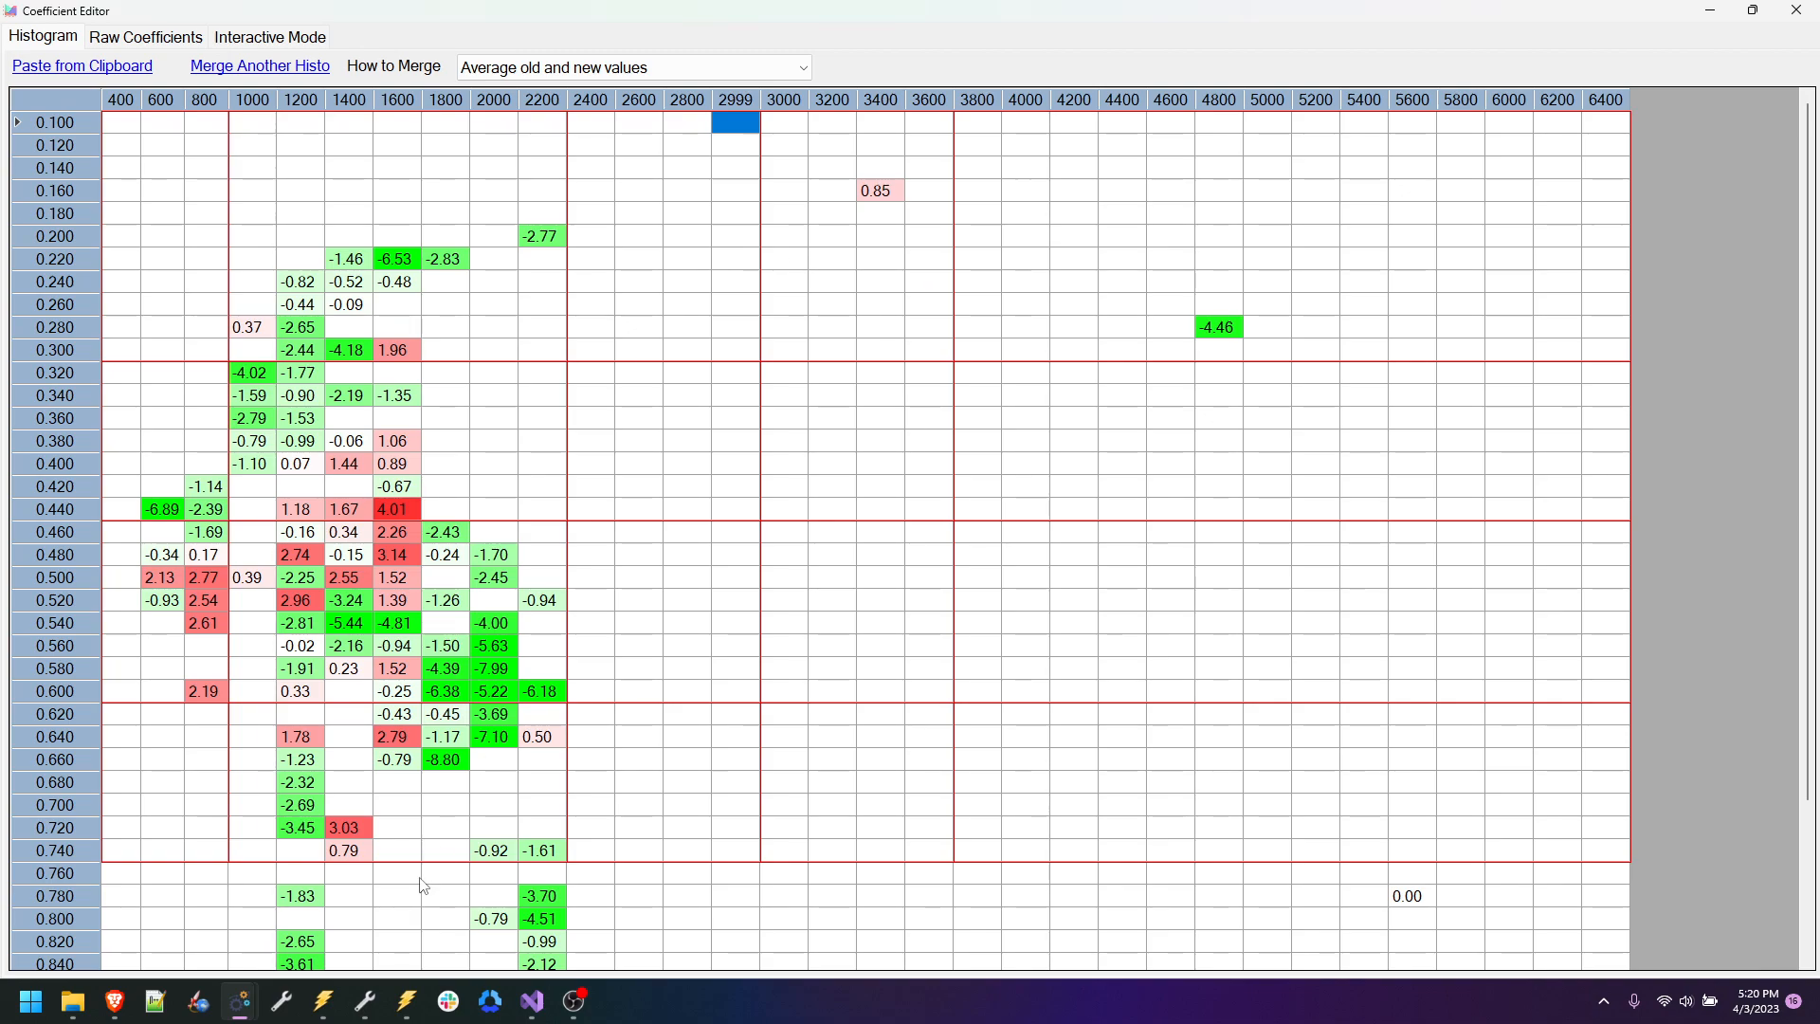
Step: Inspect the current airmass surface from another angle in Interactive Mode and set Zone Focus to its intermediate state
mouse_move(273, 991)
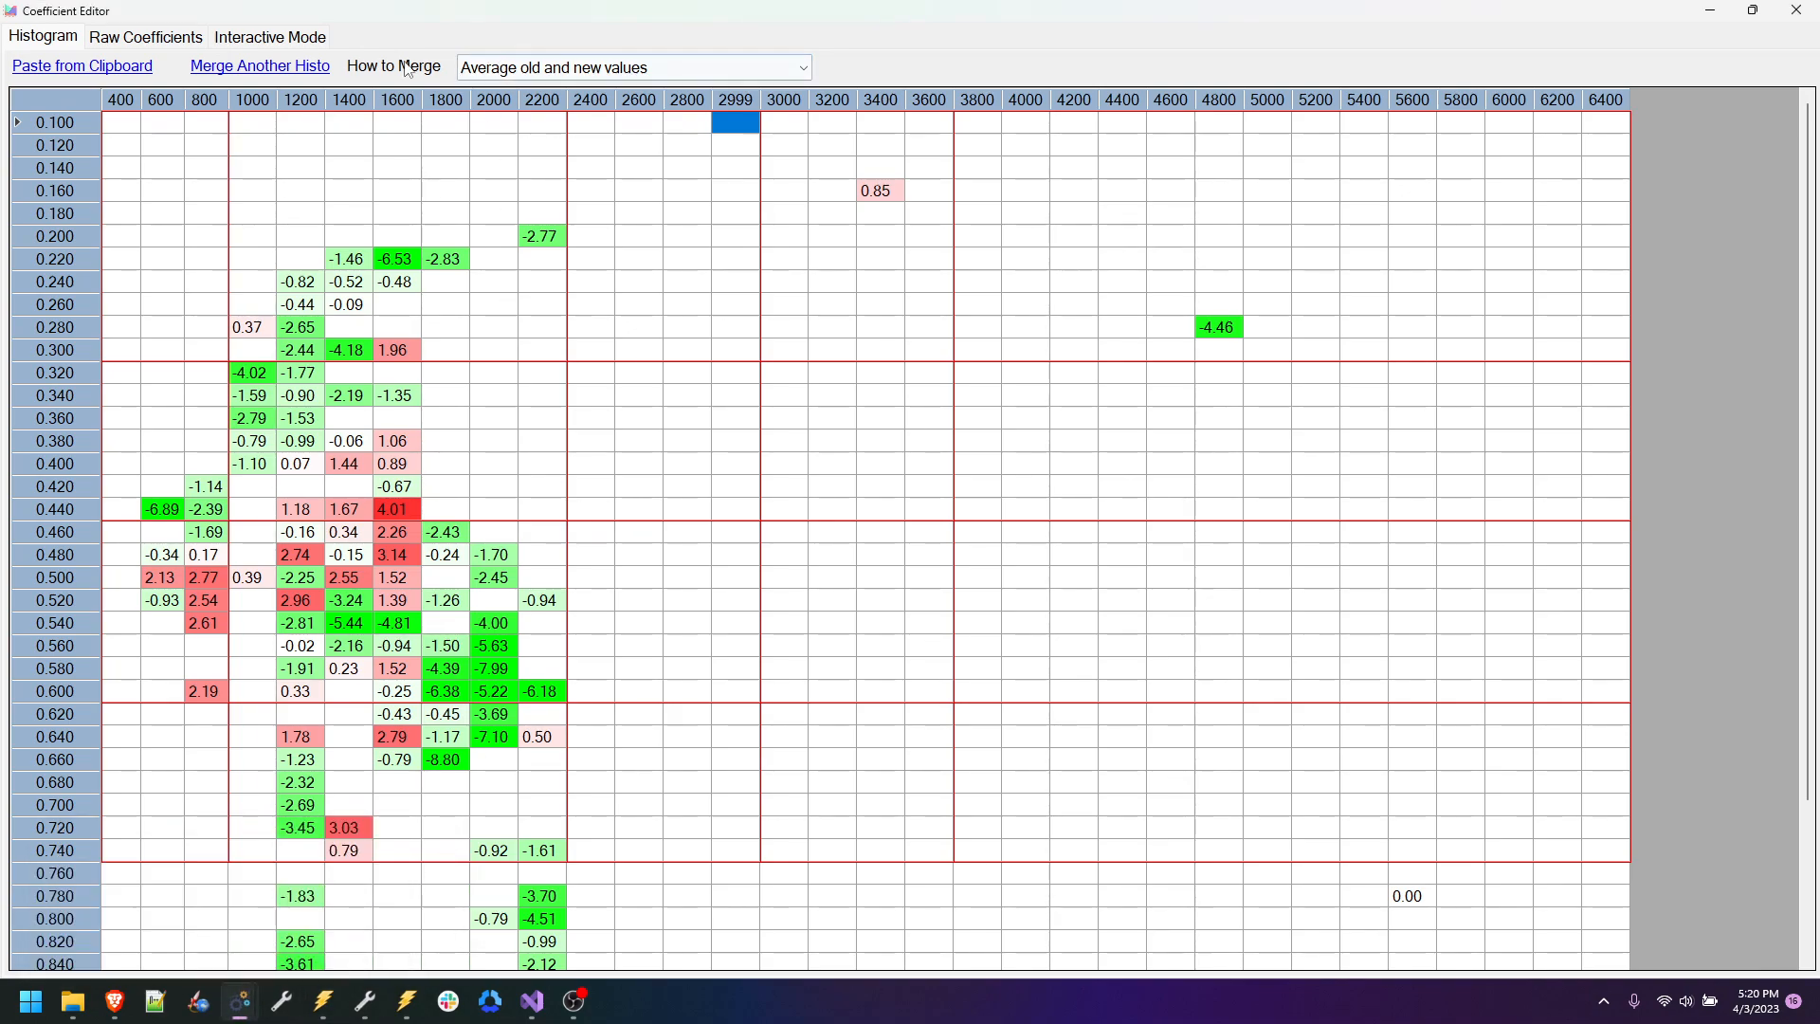
click(280, 38)
drag(1192, 676, 1027, 601)
drag(1179, 608, 1110, 595)
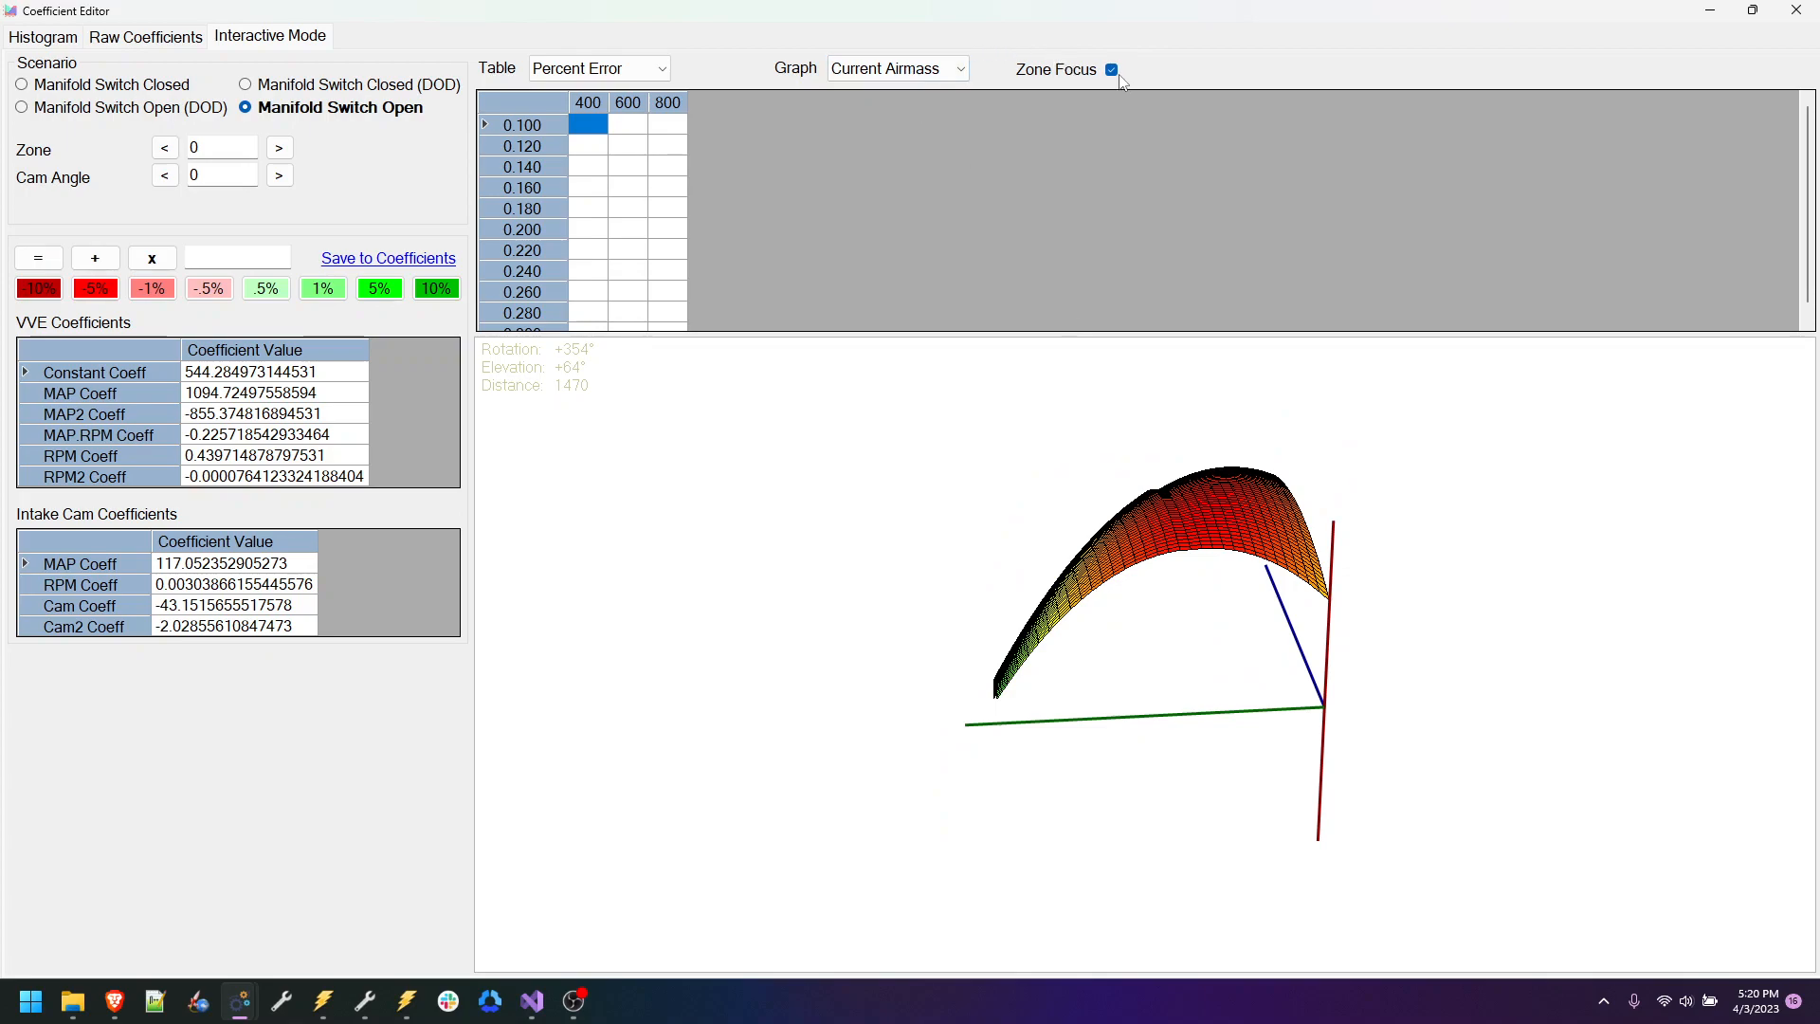
click(1112, 70)
Step: Graph the percent error and examine its peaks and dips up close from another side
click(880, 70)
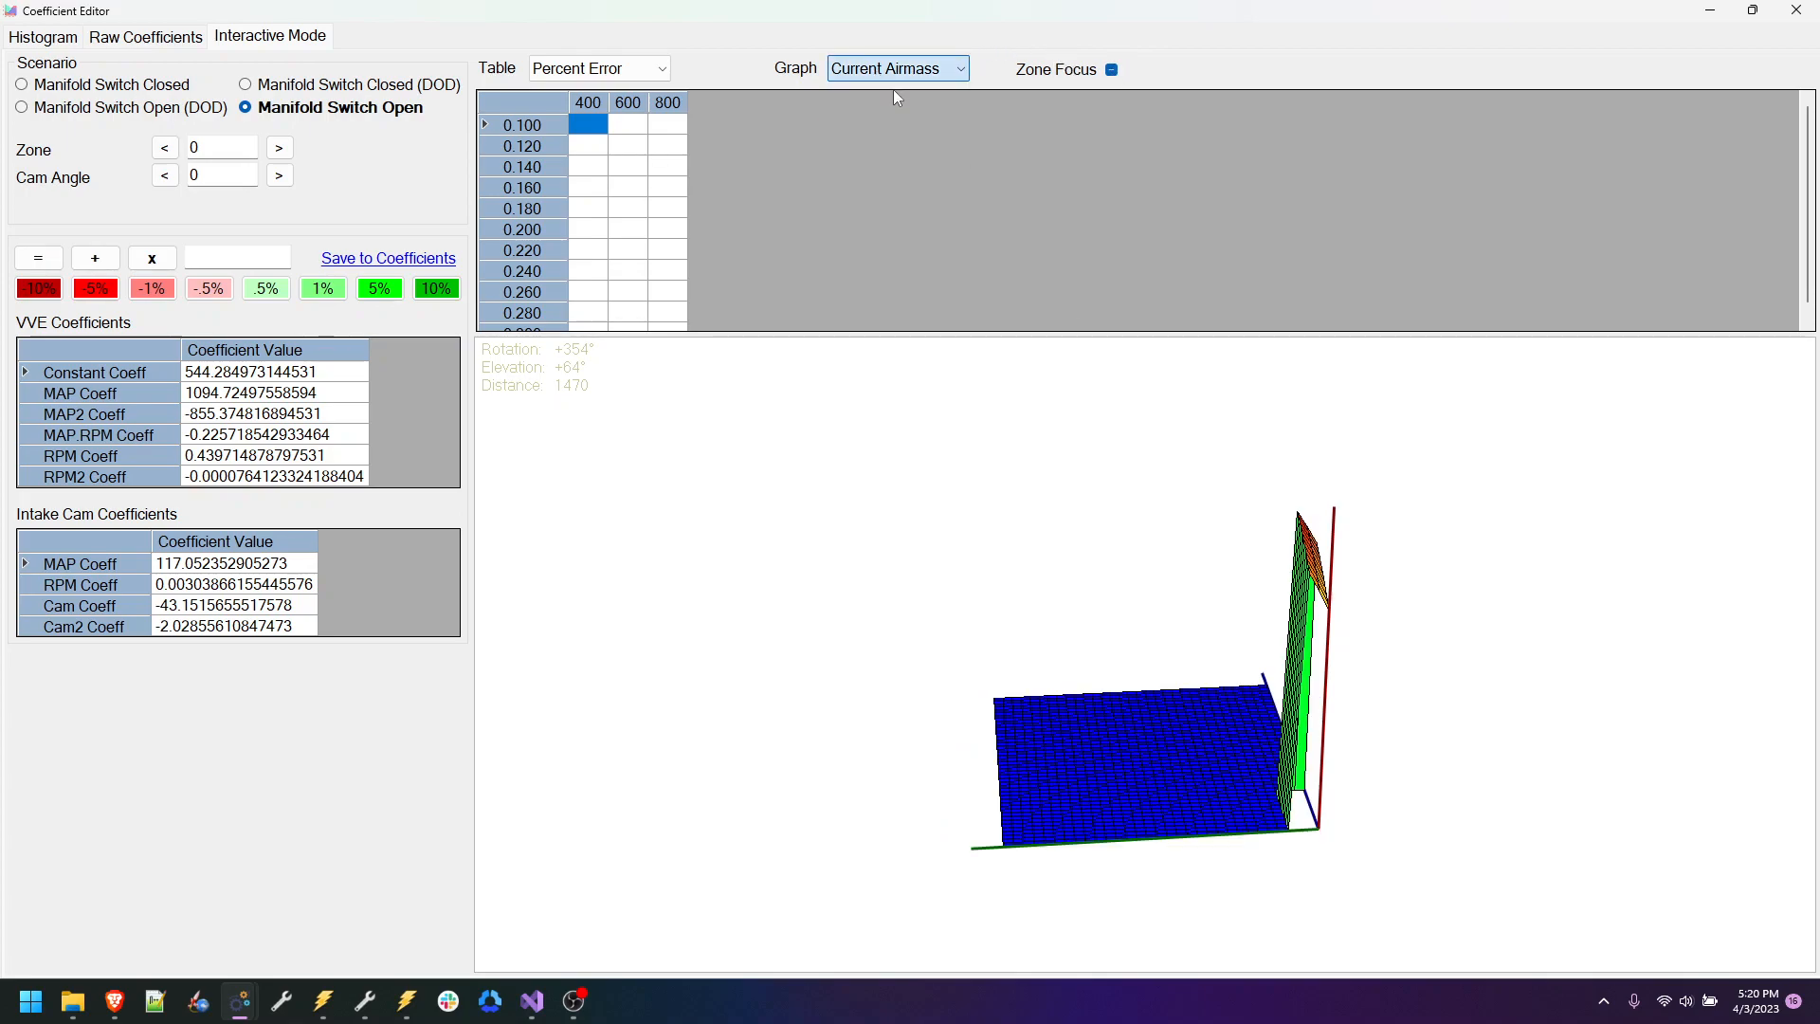
click(882, 88)
drag(1250, 574, 995, 574)
scroll(1353, 676, up, 10)
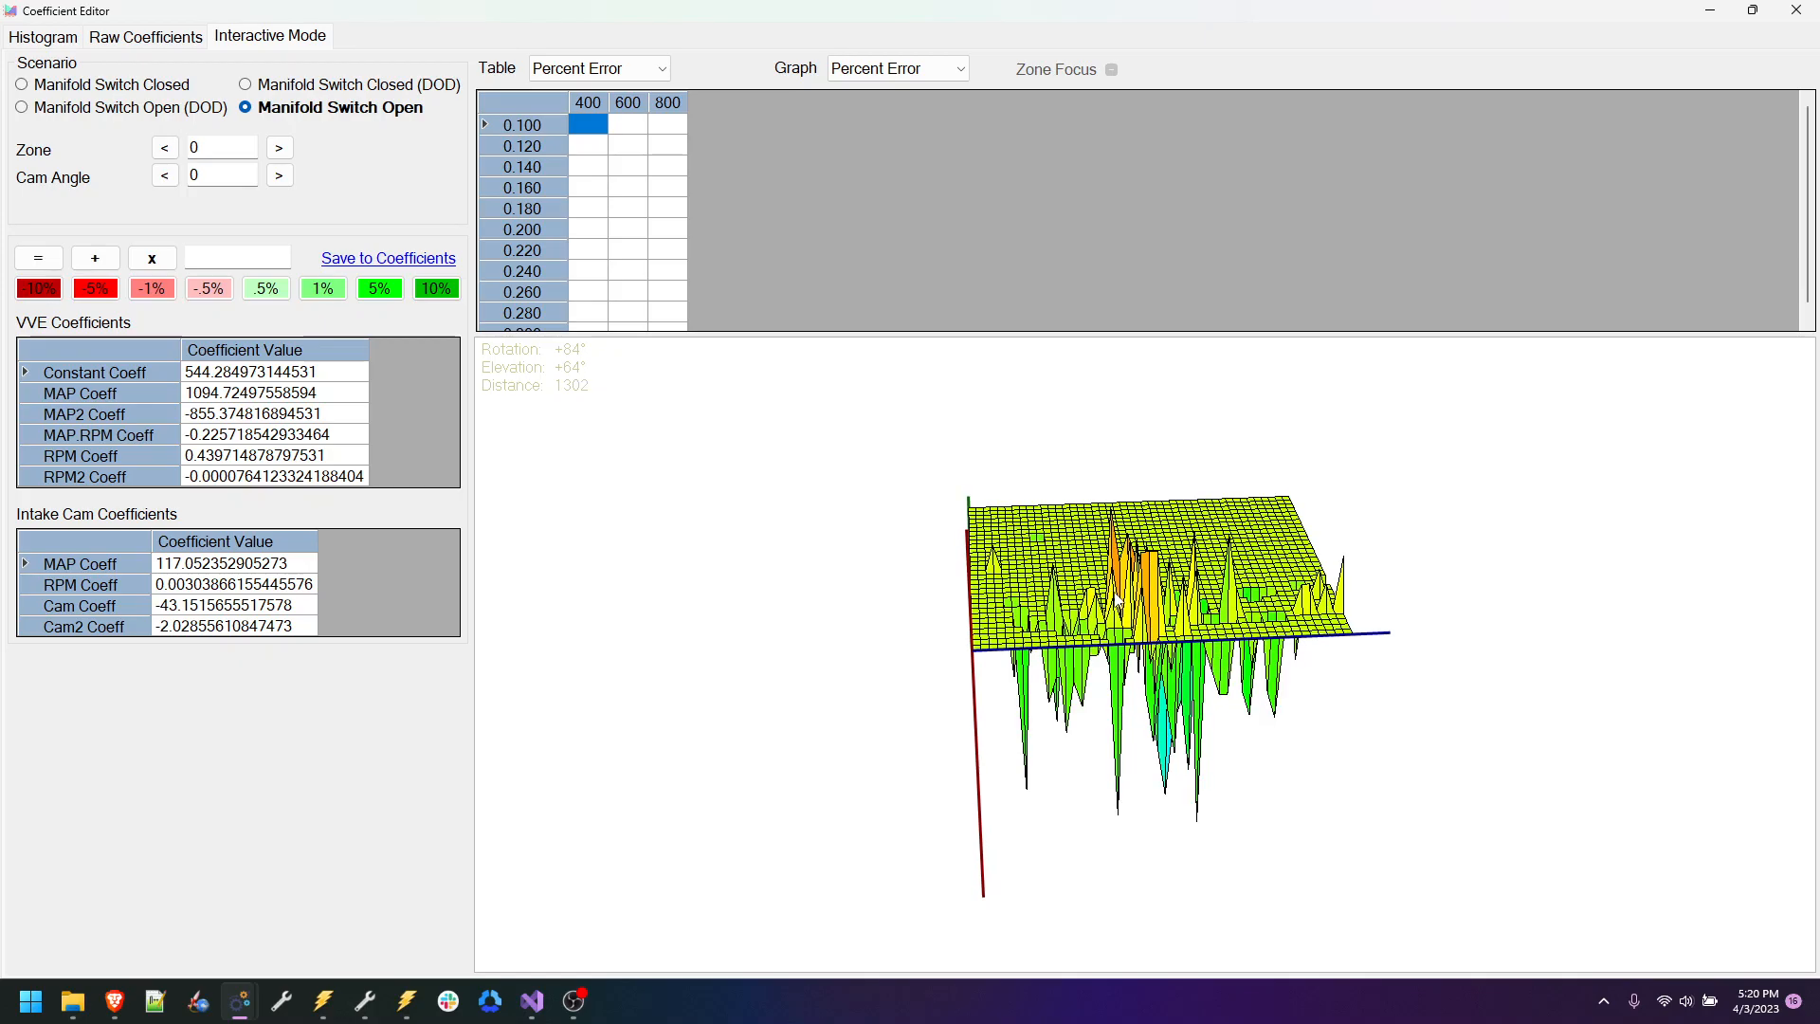
drag(1353, 676, 1076, 609)
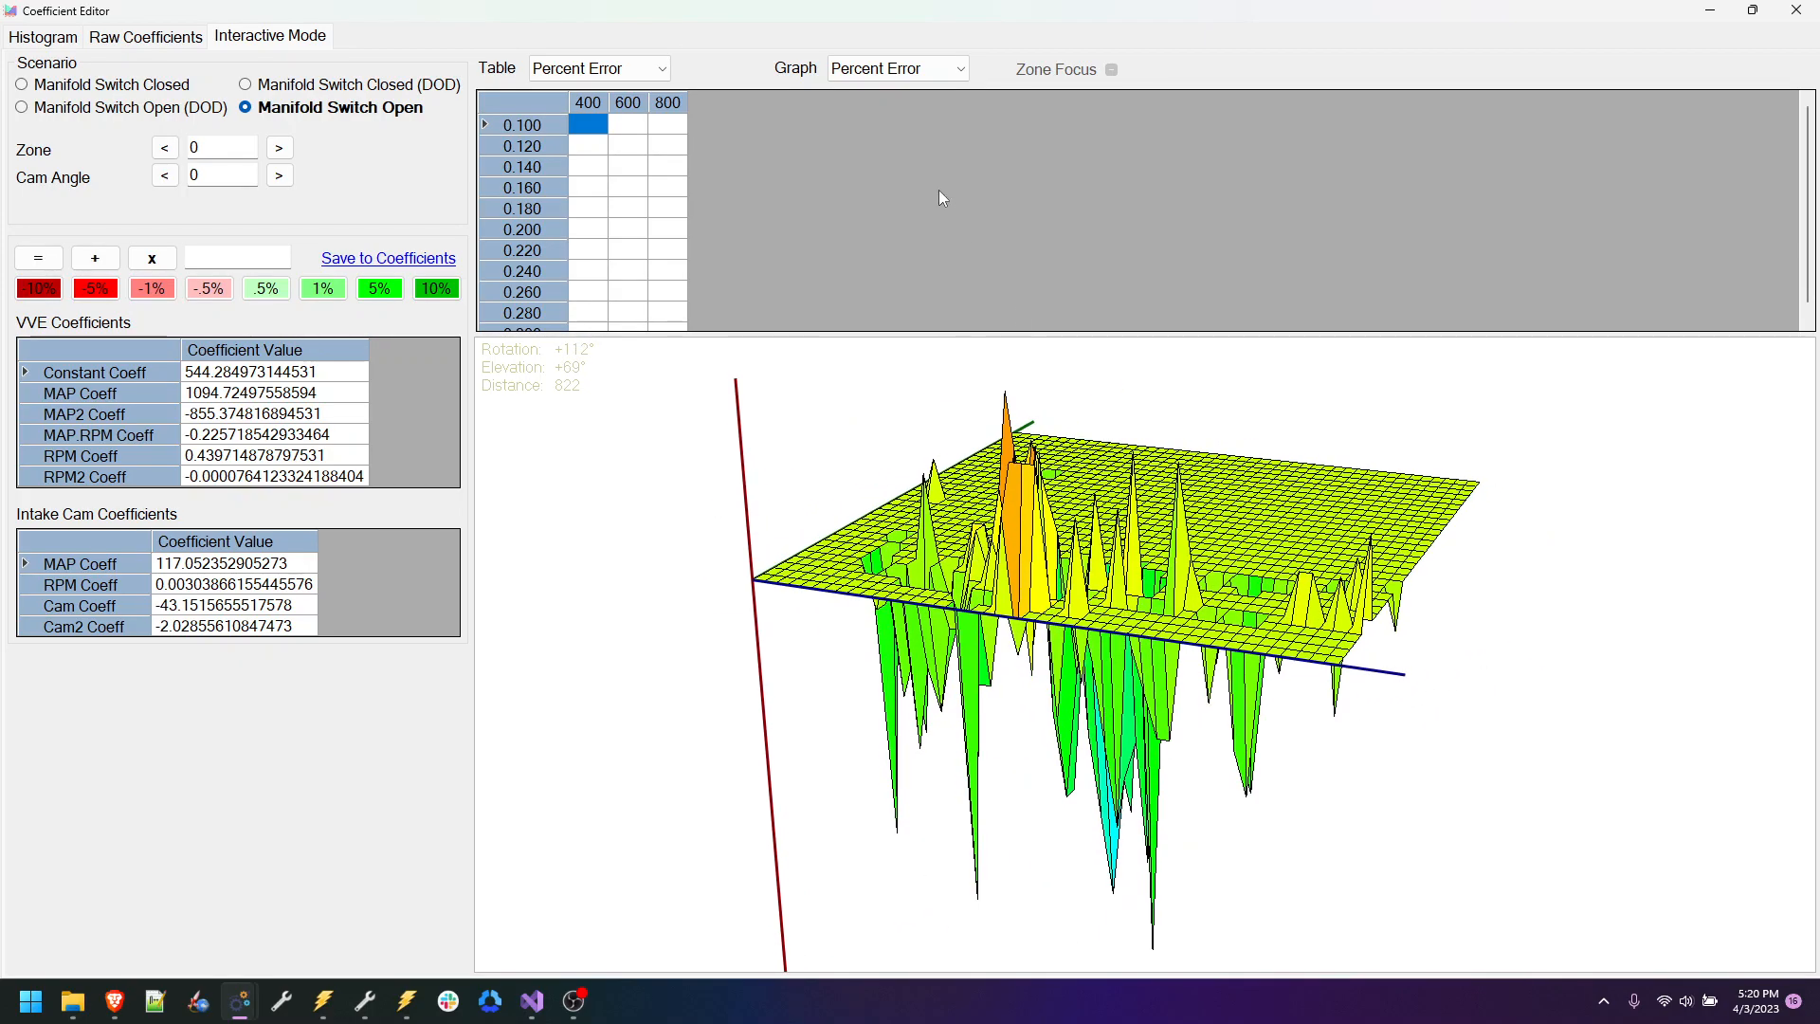
Step: Graph the current airmass for zone 2 with Zone Focus off and select the 600 RPM cell in the 0.540 row
click(918, 73)
click(907, 108)
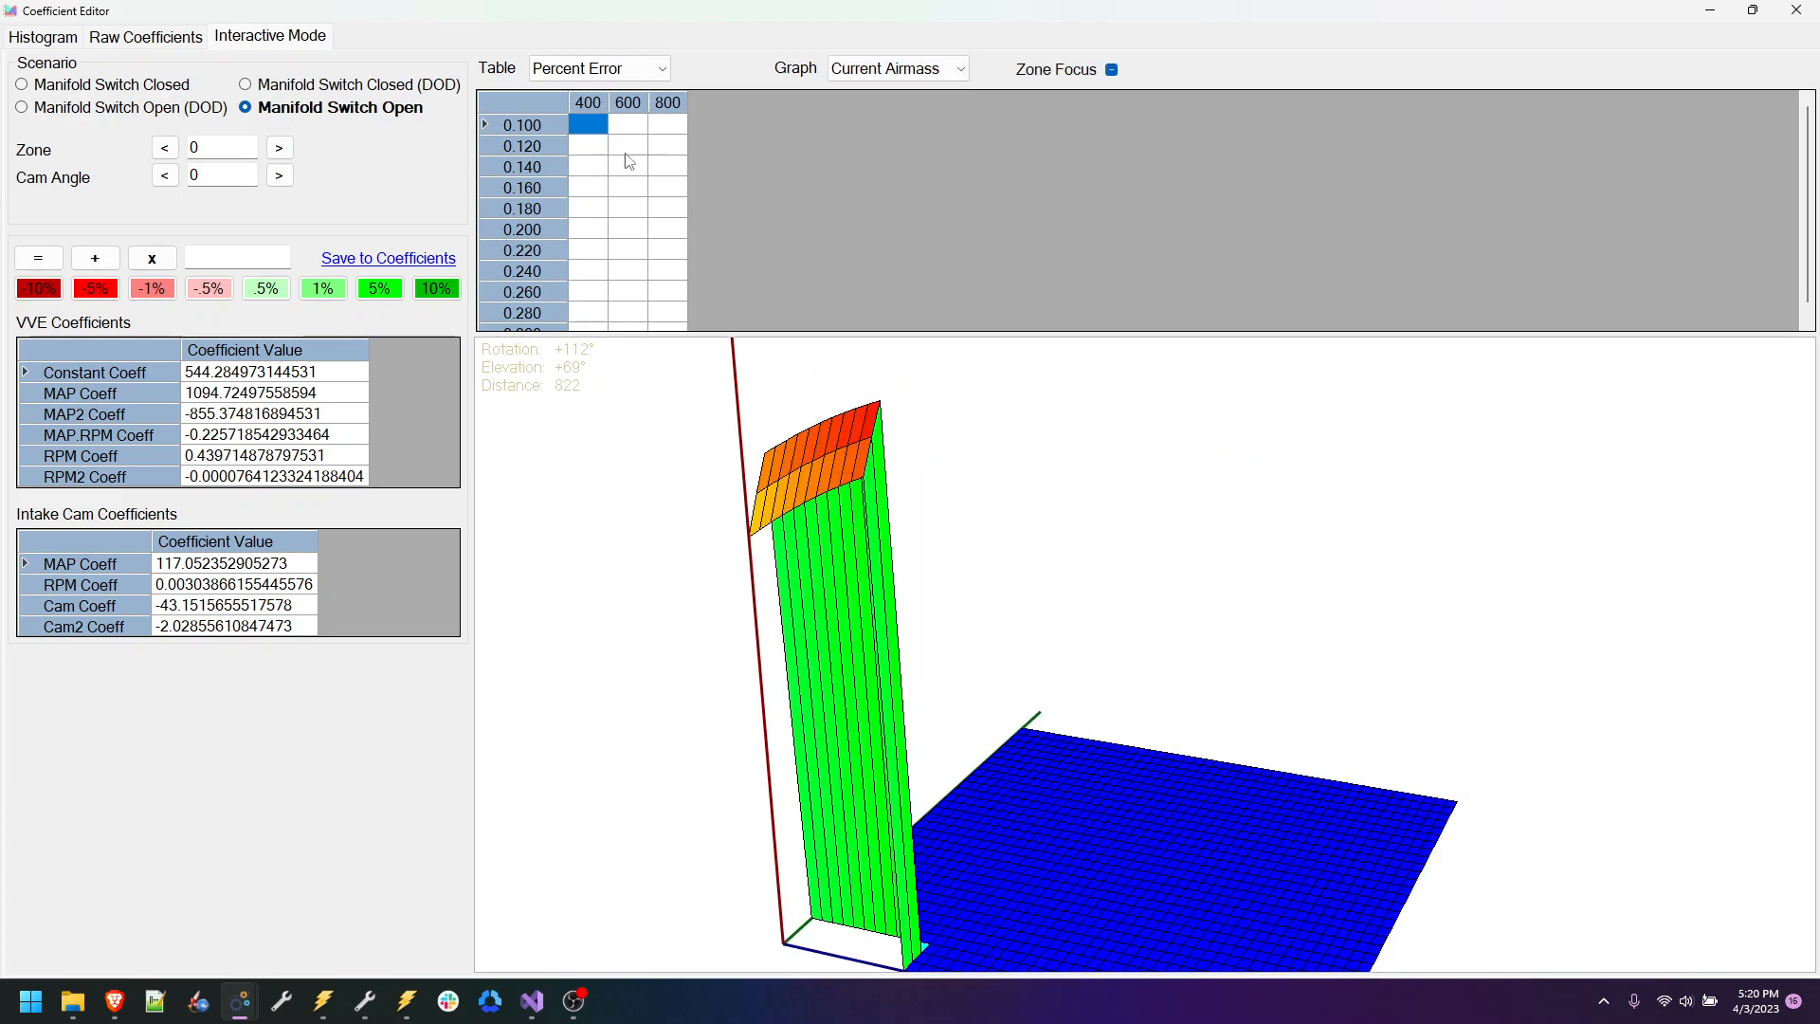
click(288, 153)
click(1112, 69)
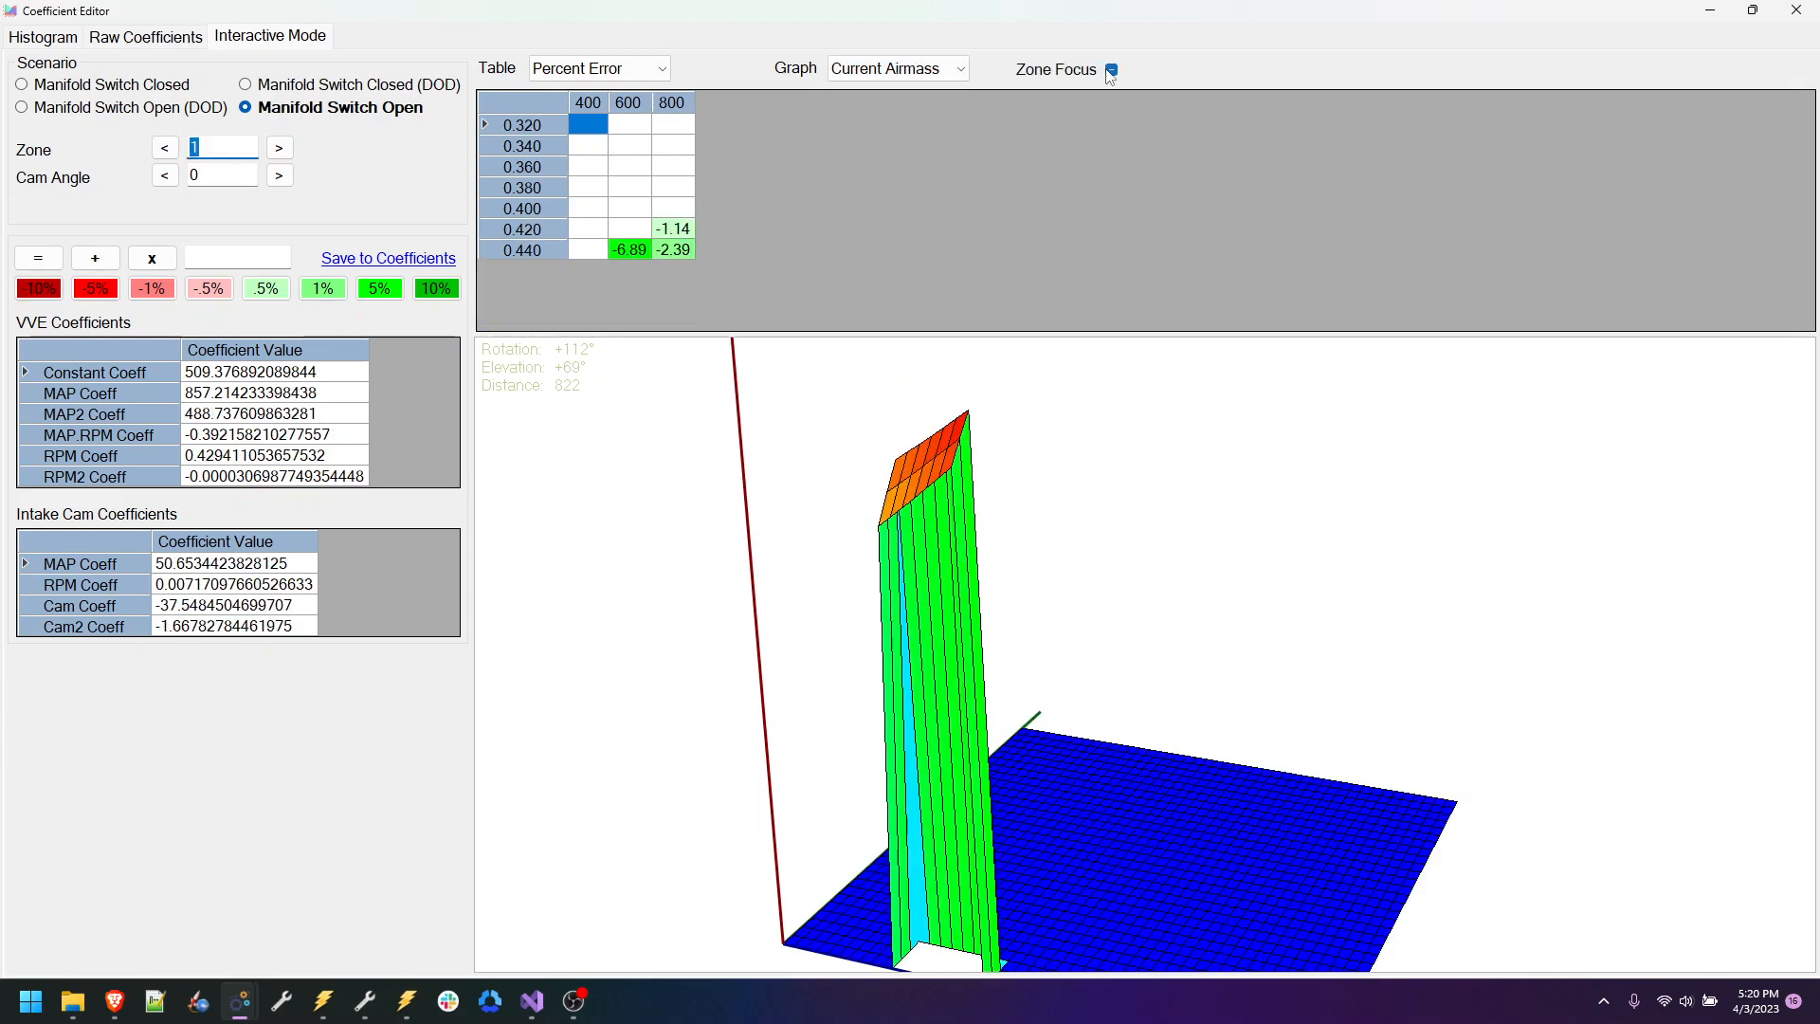
click(278, 148)
click(630, 208)
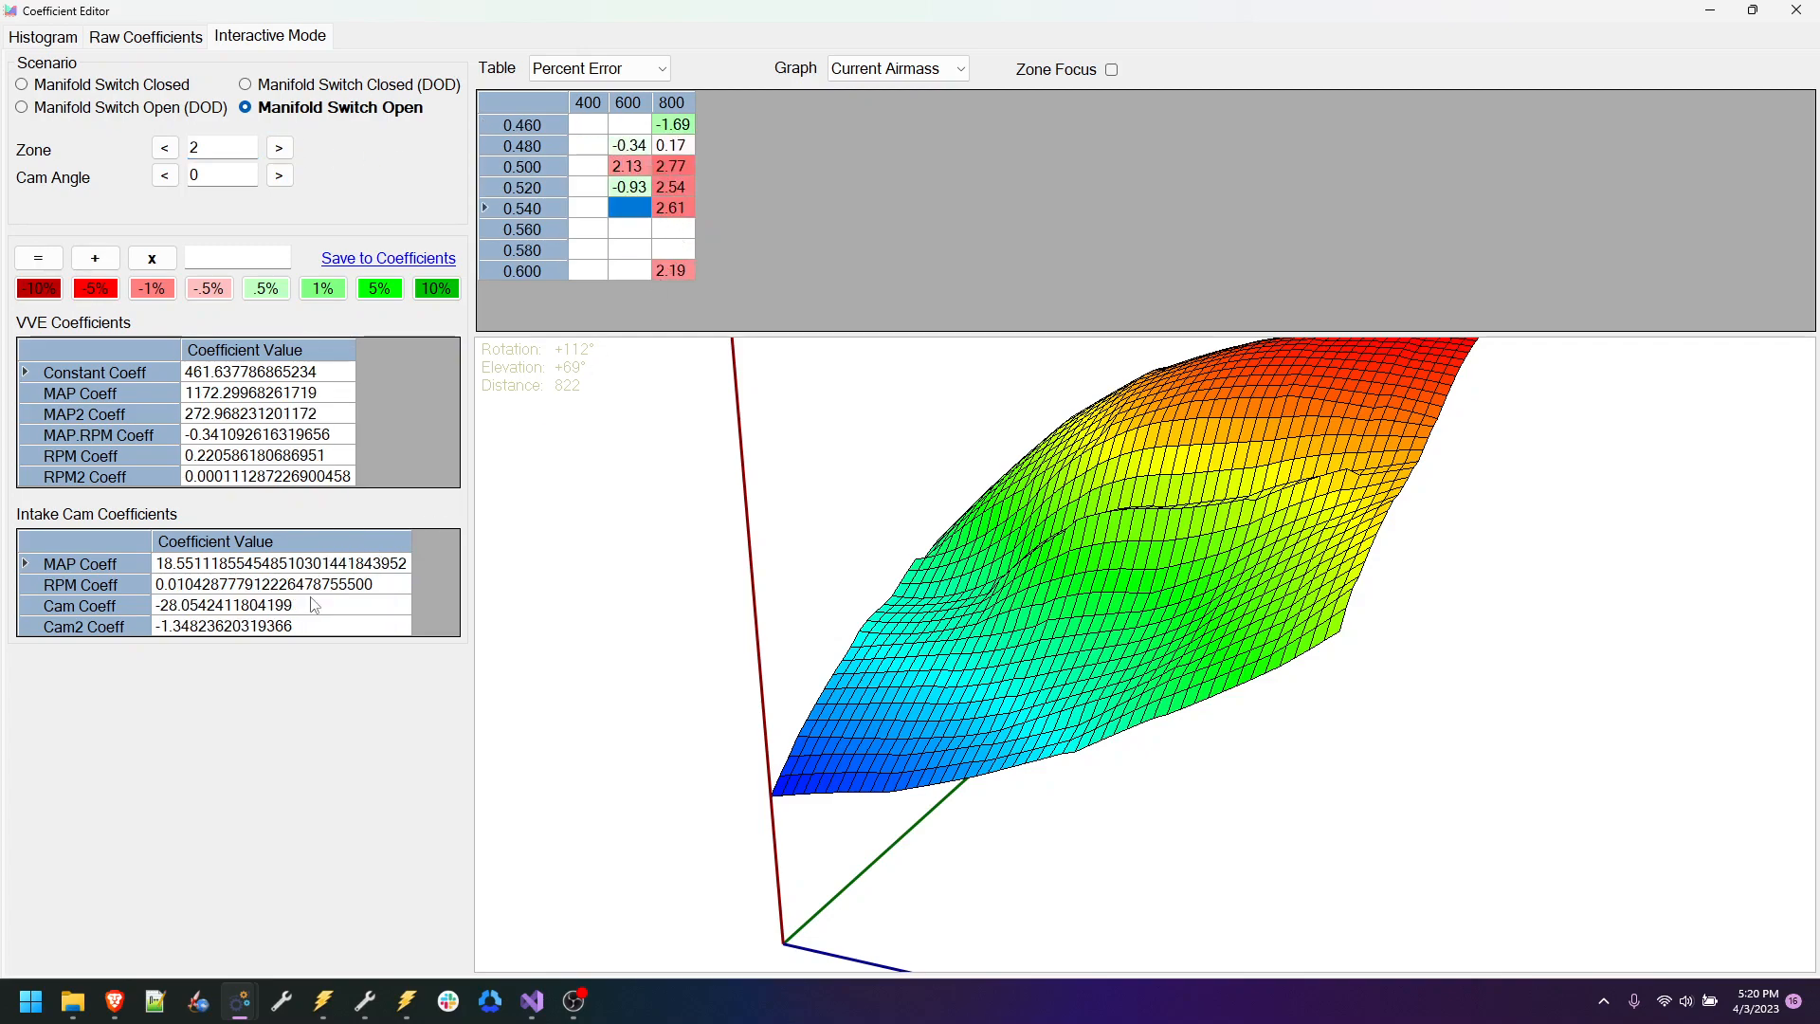
Step: Set the intake cam MAP coefficient of zone 2 to 19
double_click(221, 564)
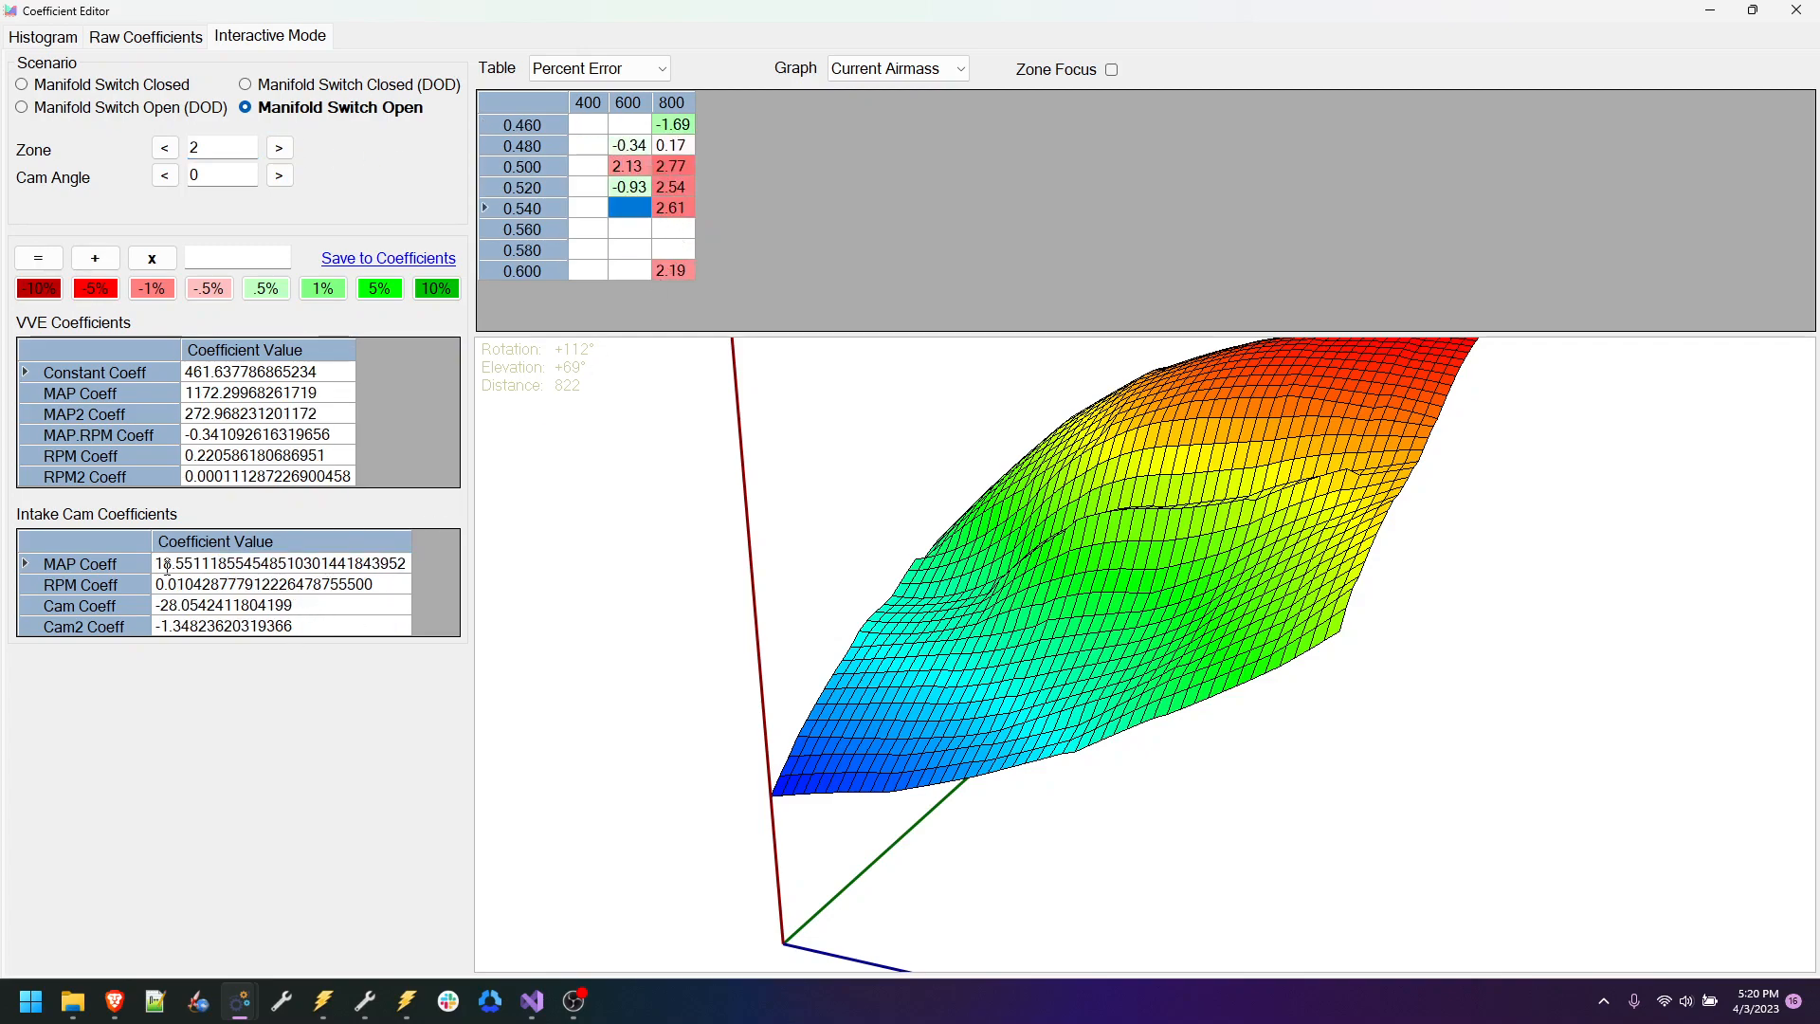
double_click(377, 565)
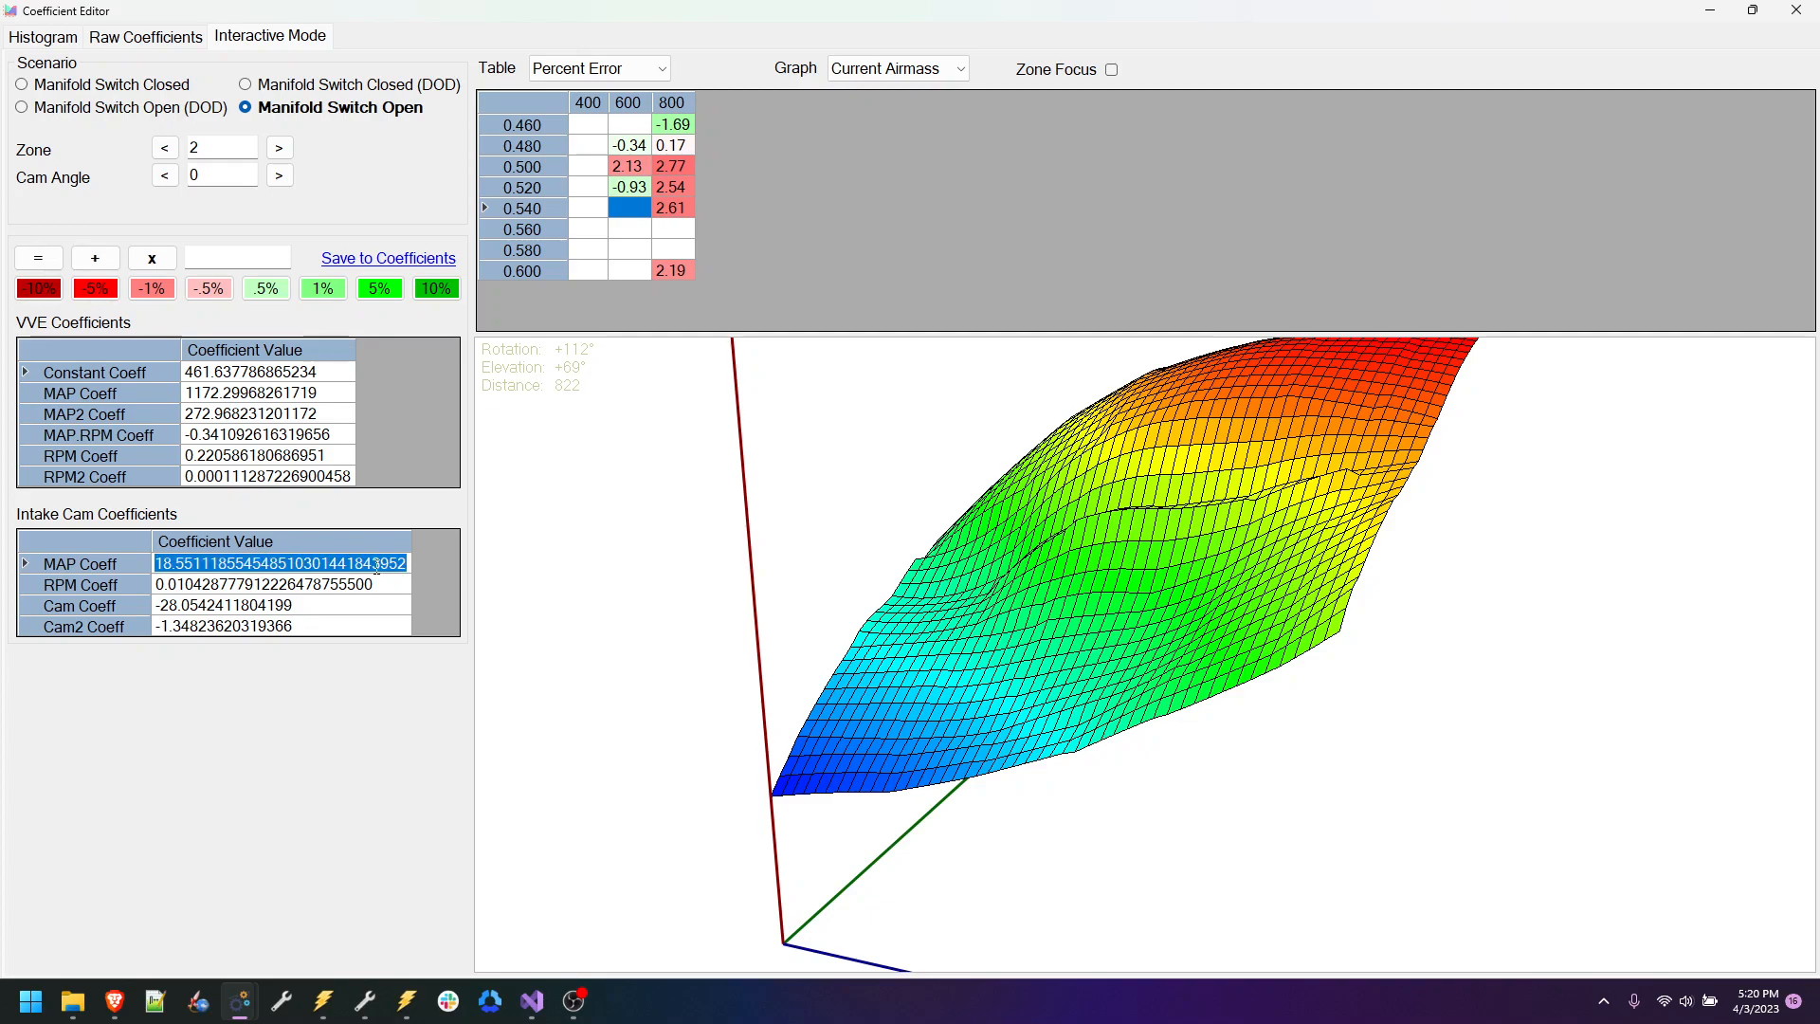
text(19)
key(Return)
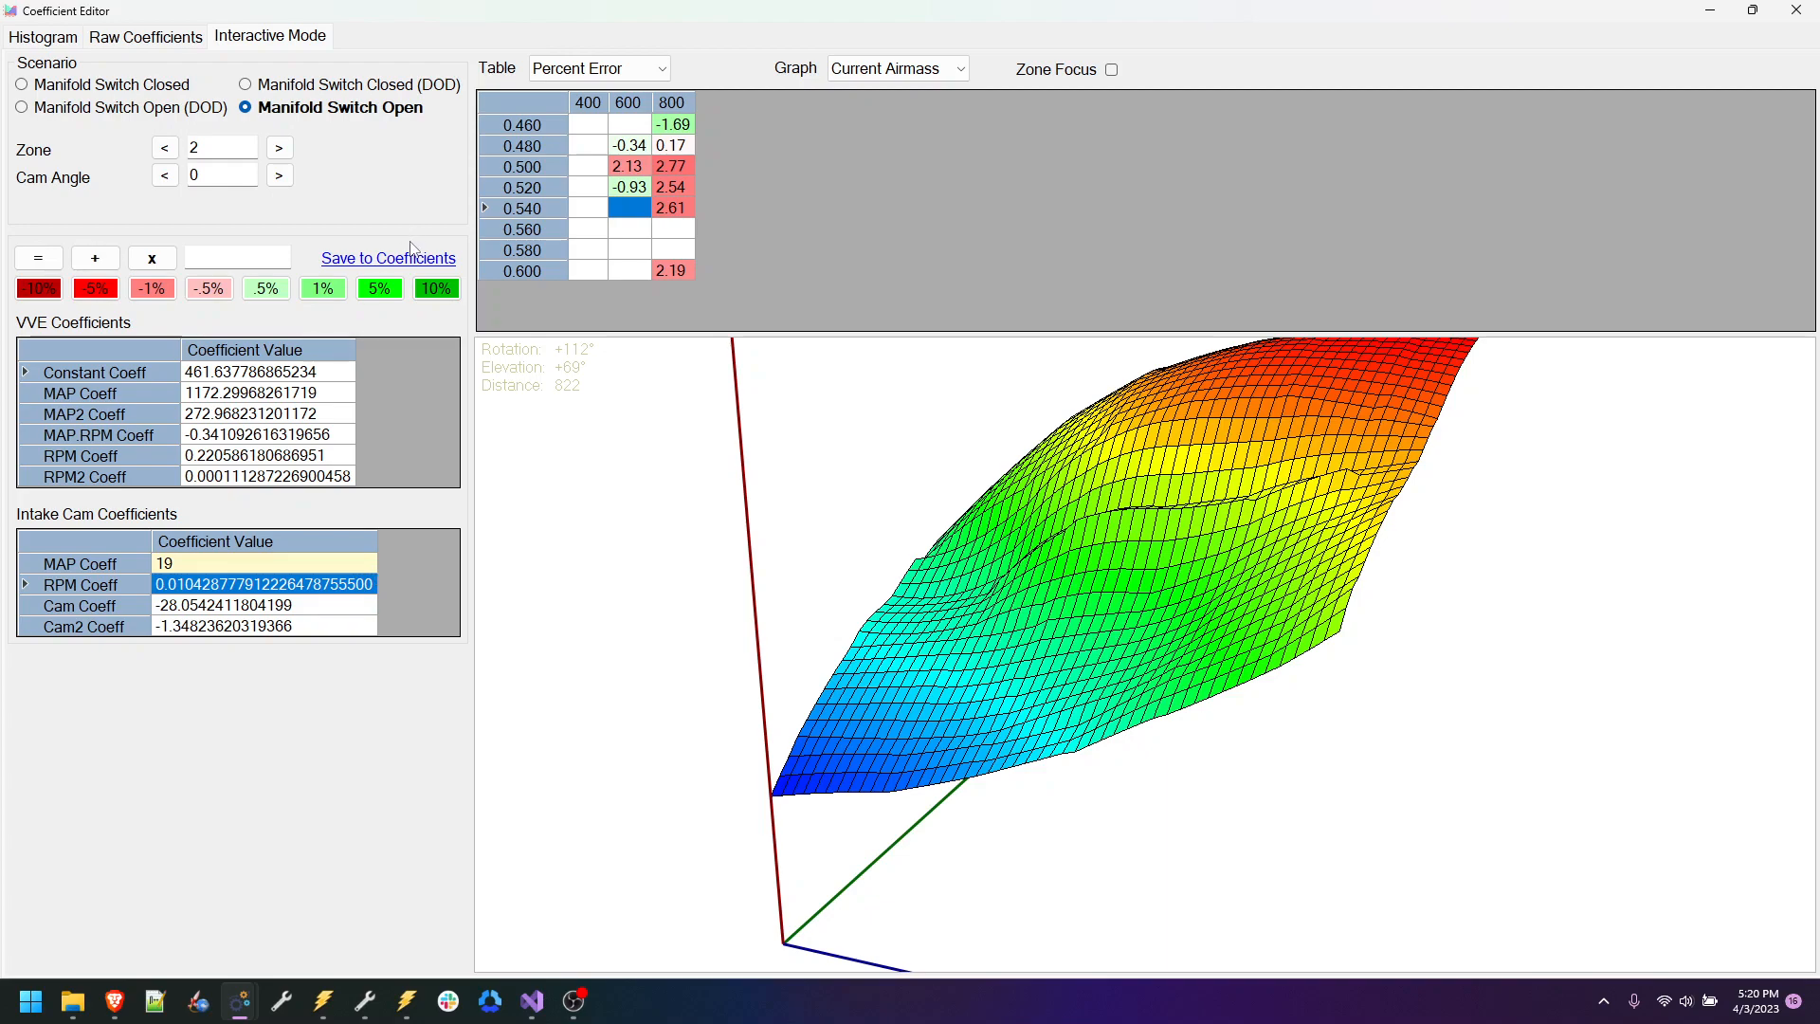
Step: Check zone 2's Manifold Switch Open value in the raw MAP.IntakeCam Coeff table and copy that table to the clipboard
click(142, 37)
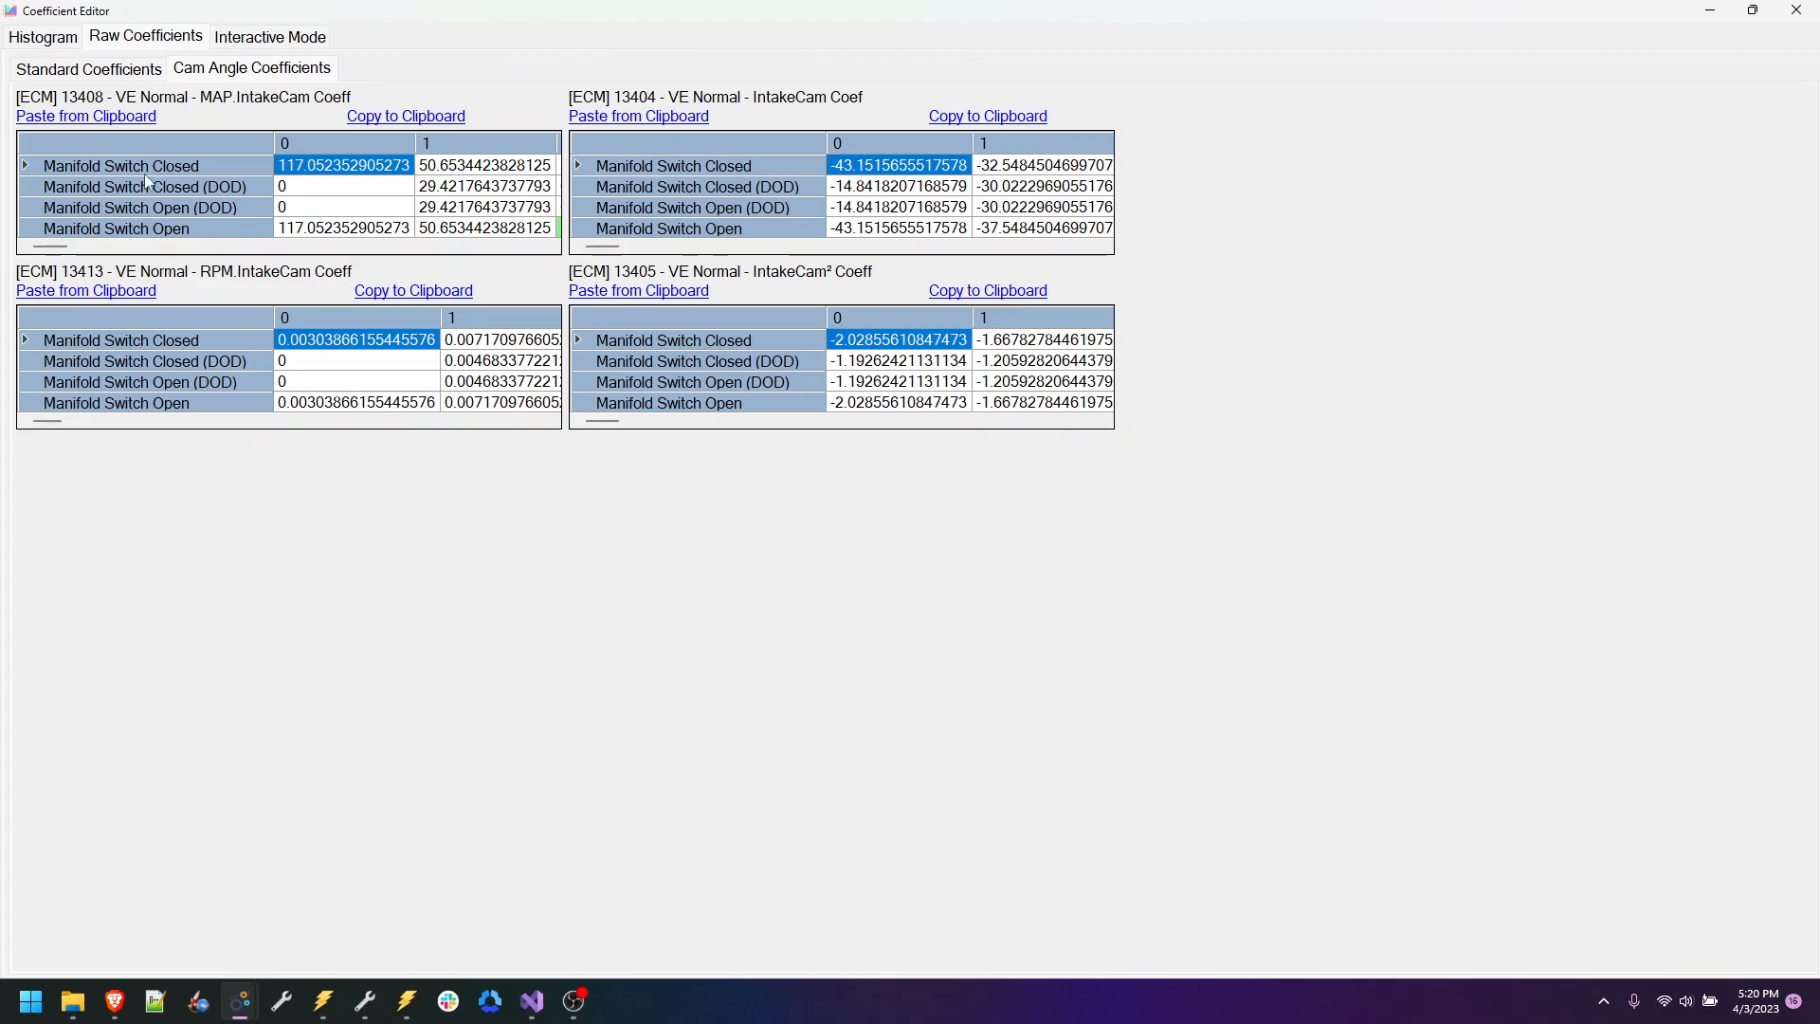
mouse_move(59, 248)
mouse_down()
mouse_move(119, 250)
mouse_move(58, 248)
mouse_up()
click(431, 230)
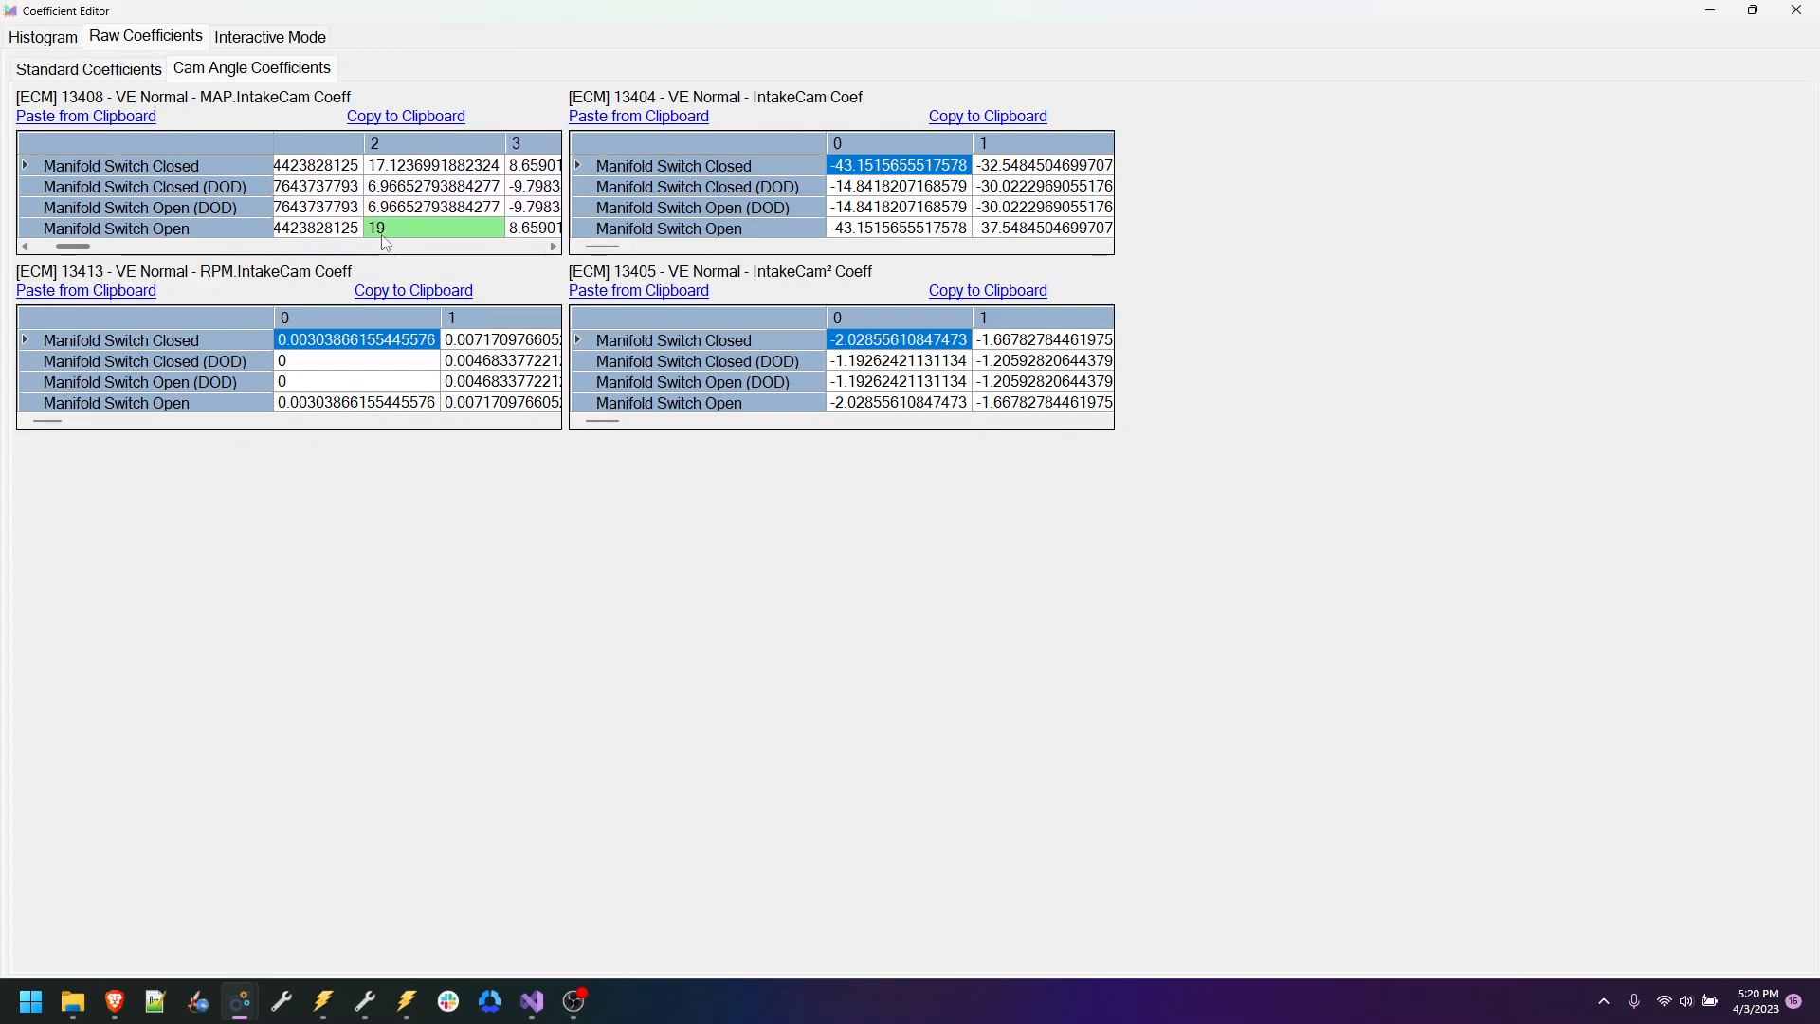
click(405, 118)
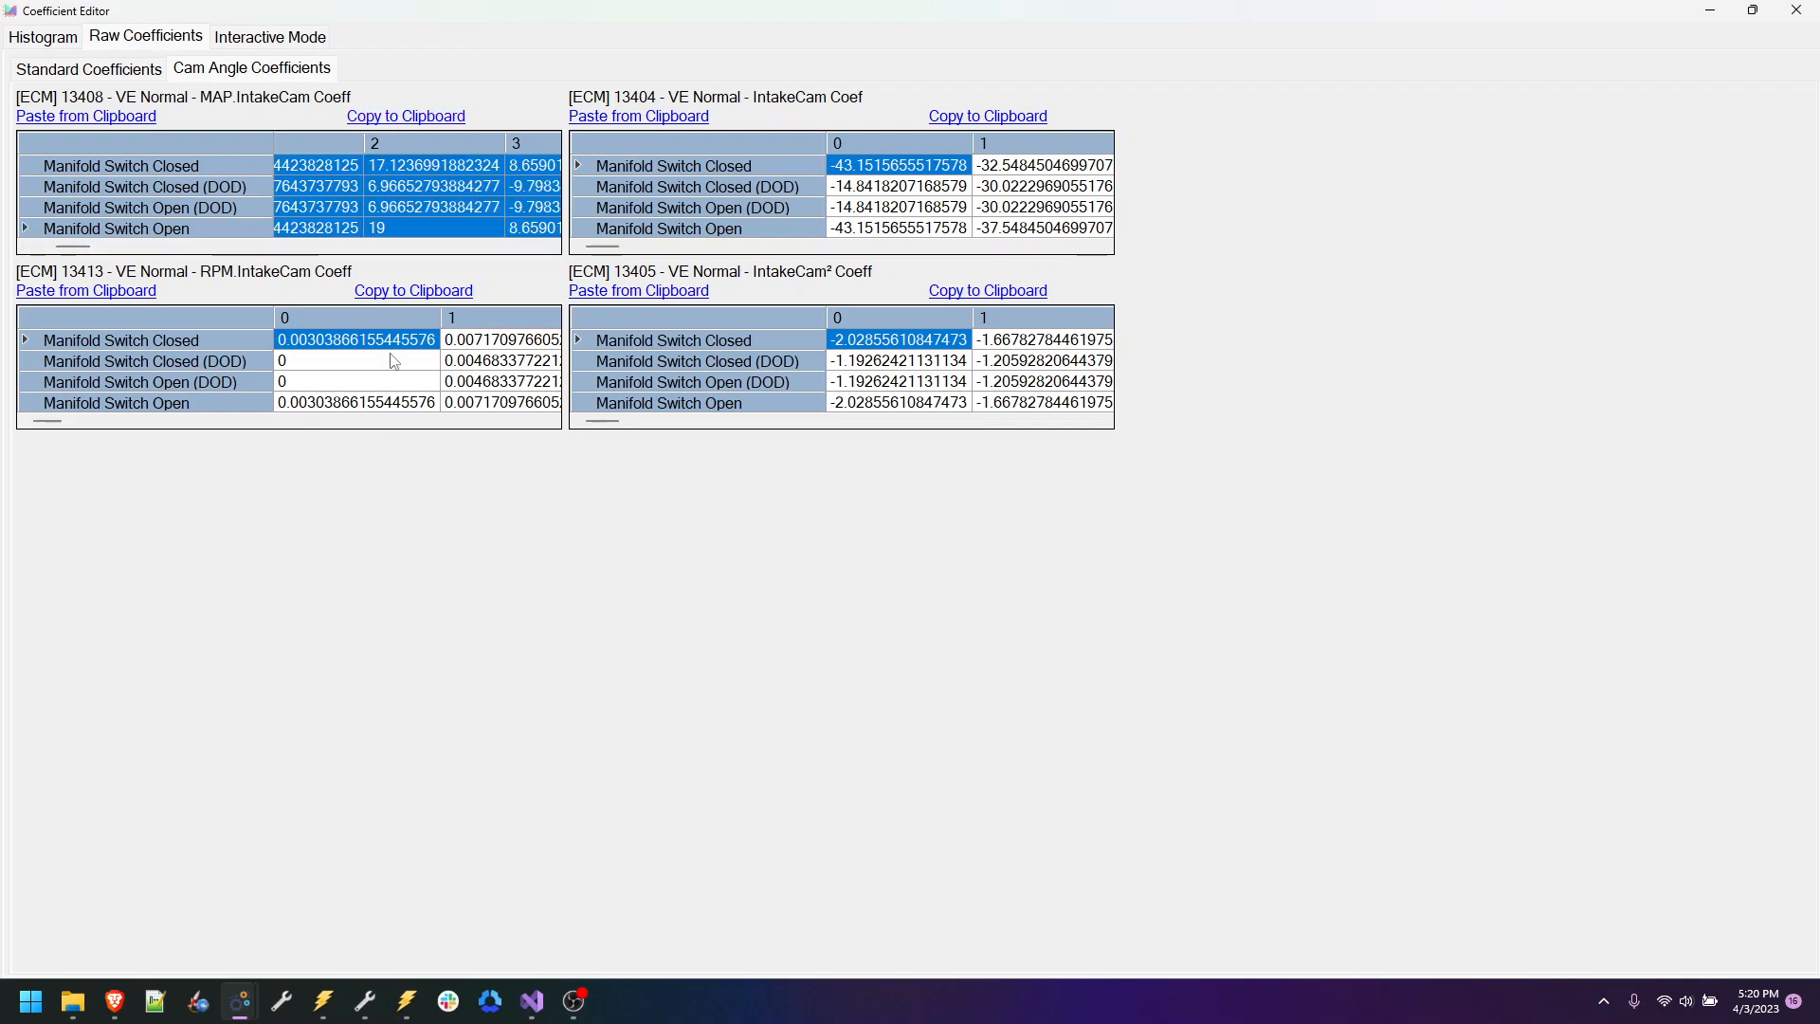
Step: Switch to VCM Editor, paste the copied coefficients into the MAP.IntakeCam Coeff table, and check column 2 of Manifold Switch Open
click(366, 1002)
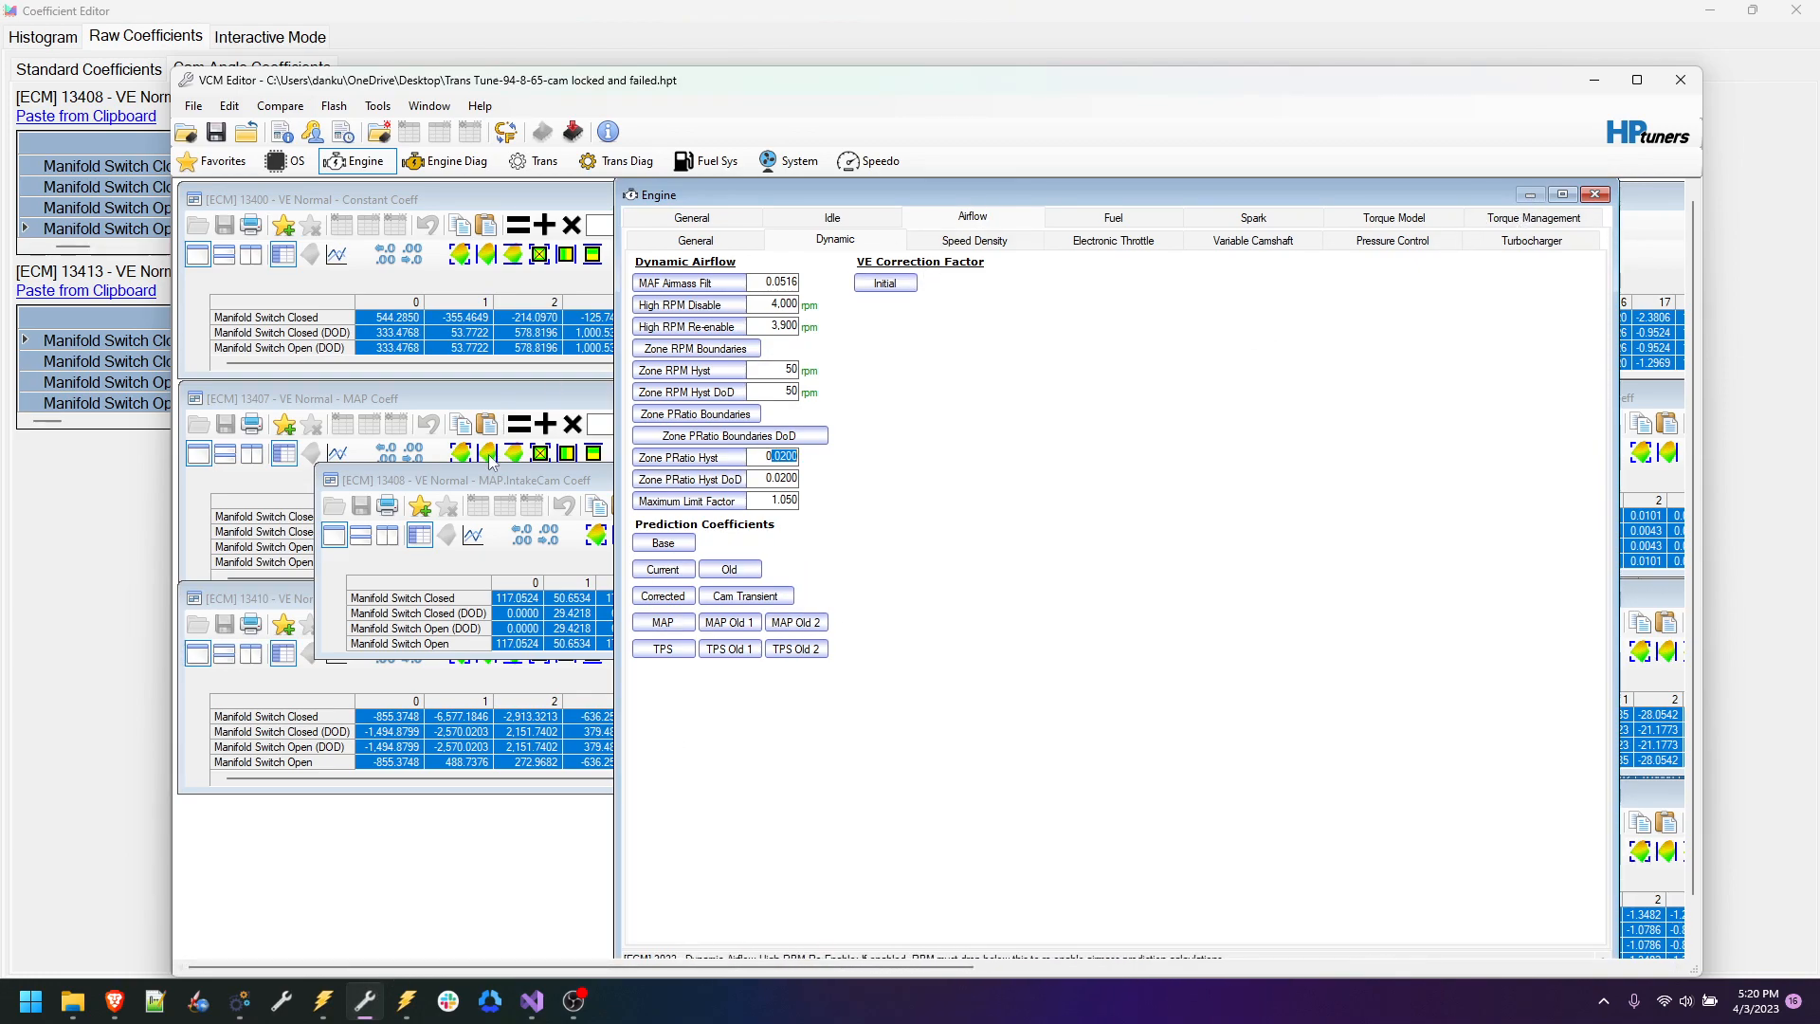
click(461, 481)
click(512, 599)
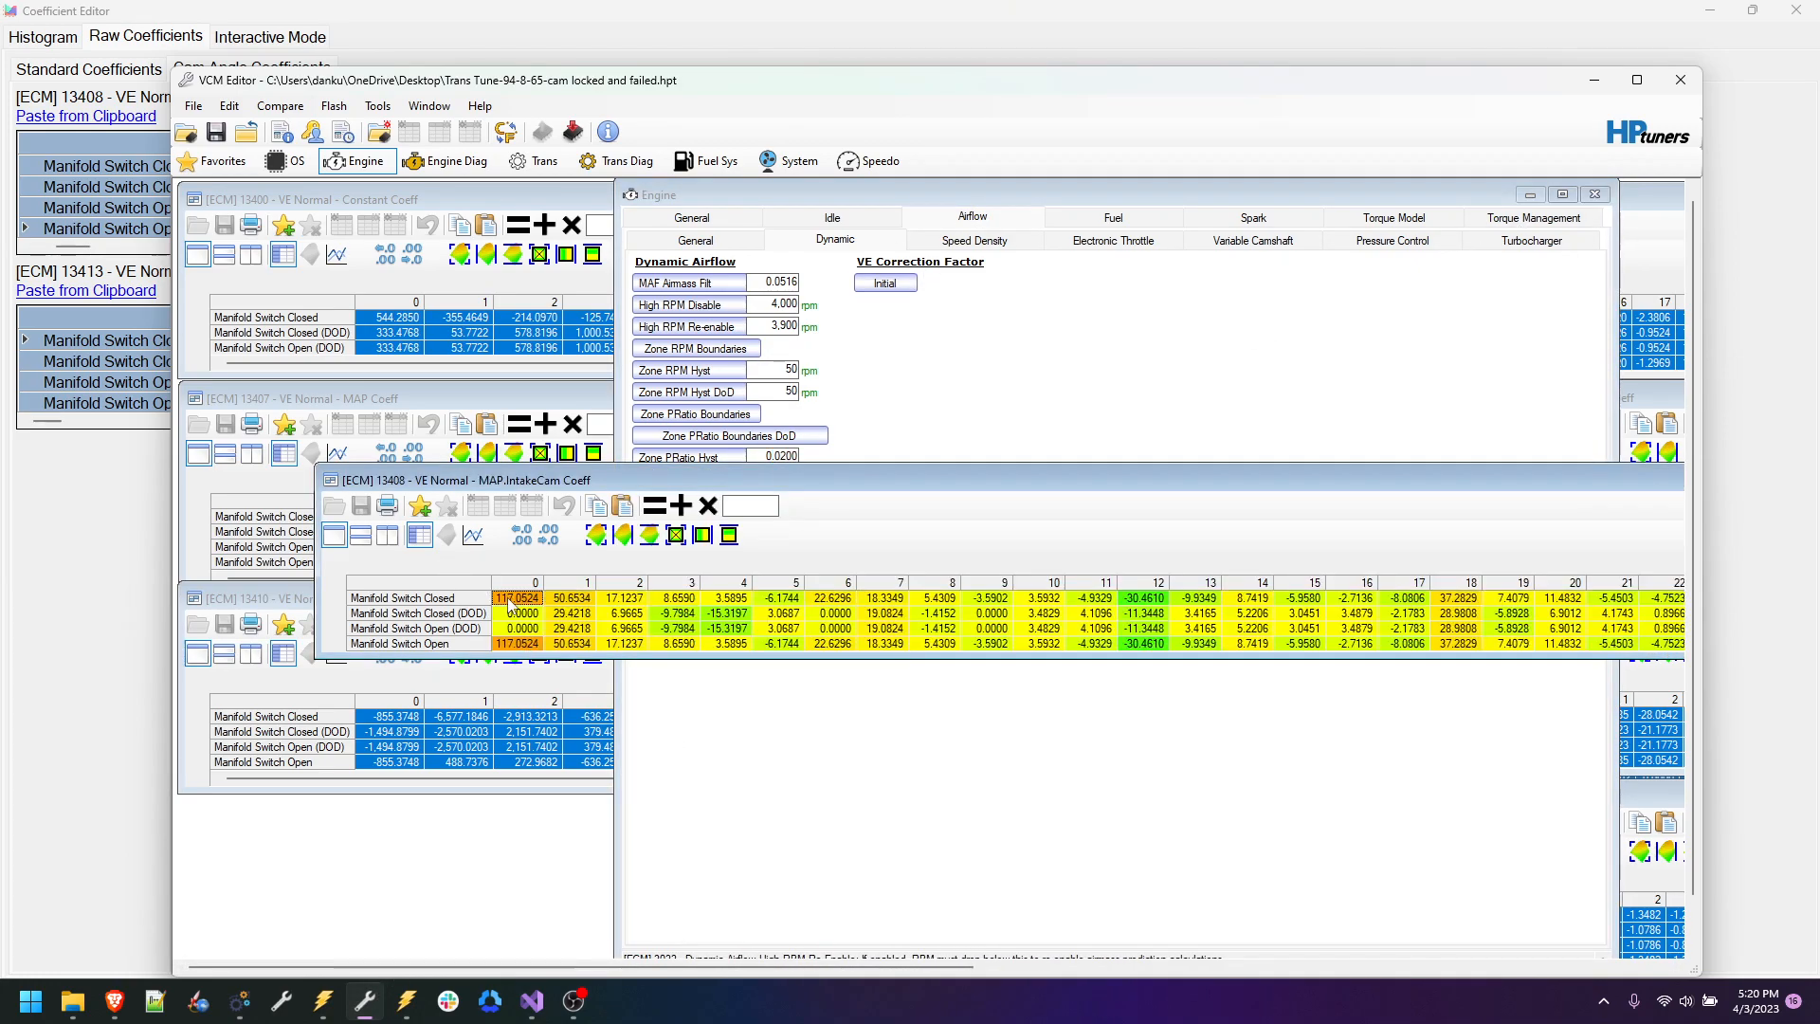
right_click(510, 601)
click(560, 651)
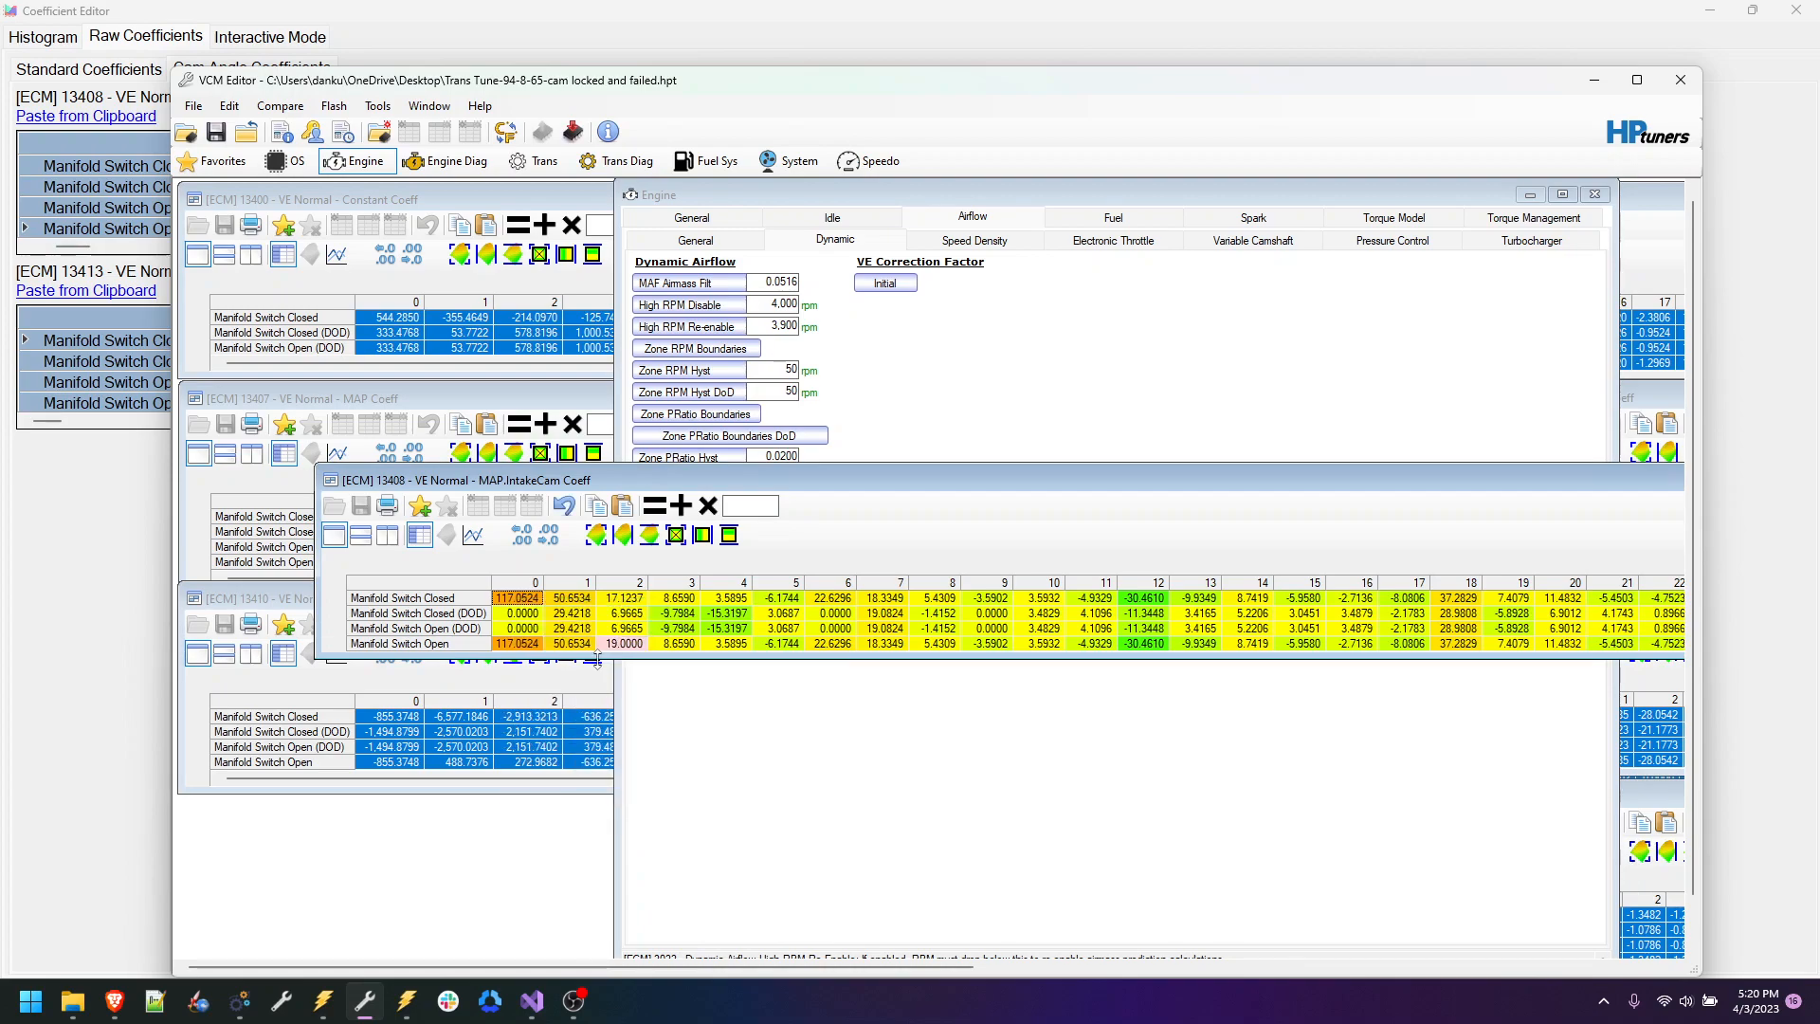
click(624, 644)
Step: Switch back to VVE Assistant's Coefficient Editor, view the raw standard coefficient tables, and return to Interactive Mode
click(101, 559)
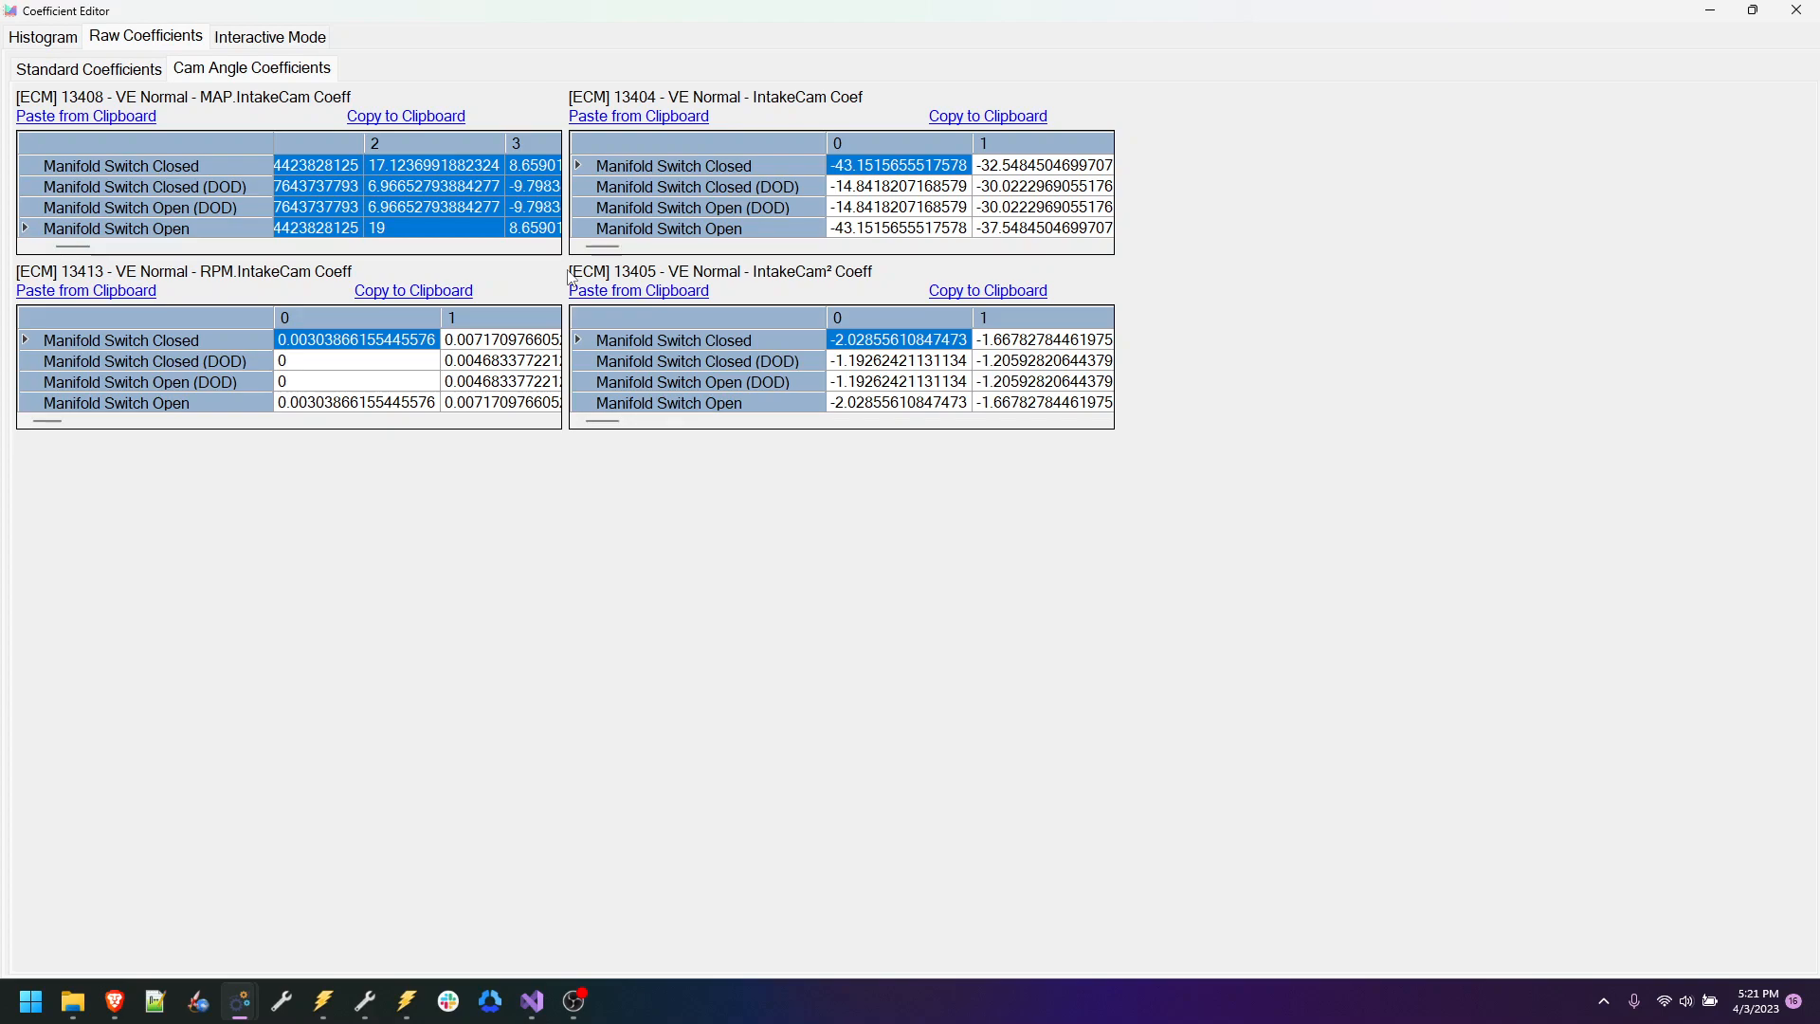
click(109, 72)
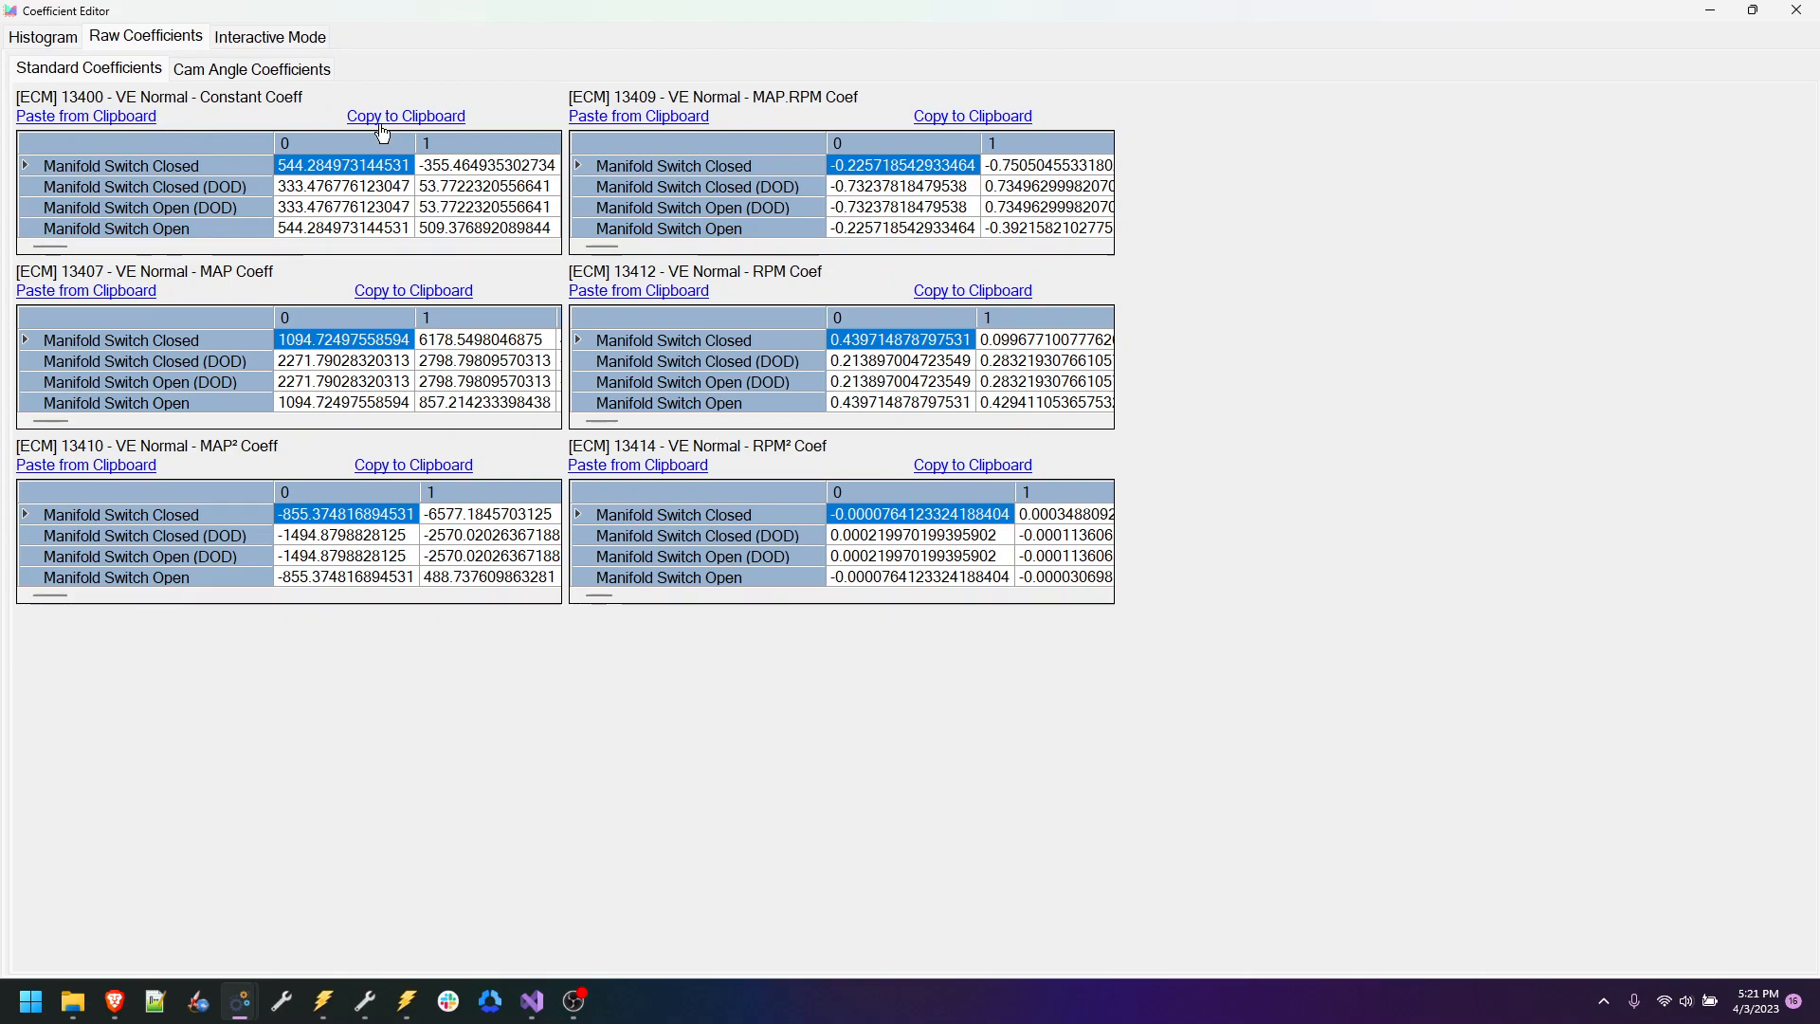
click(287, 47)
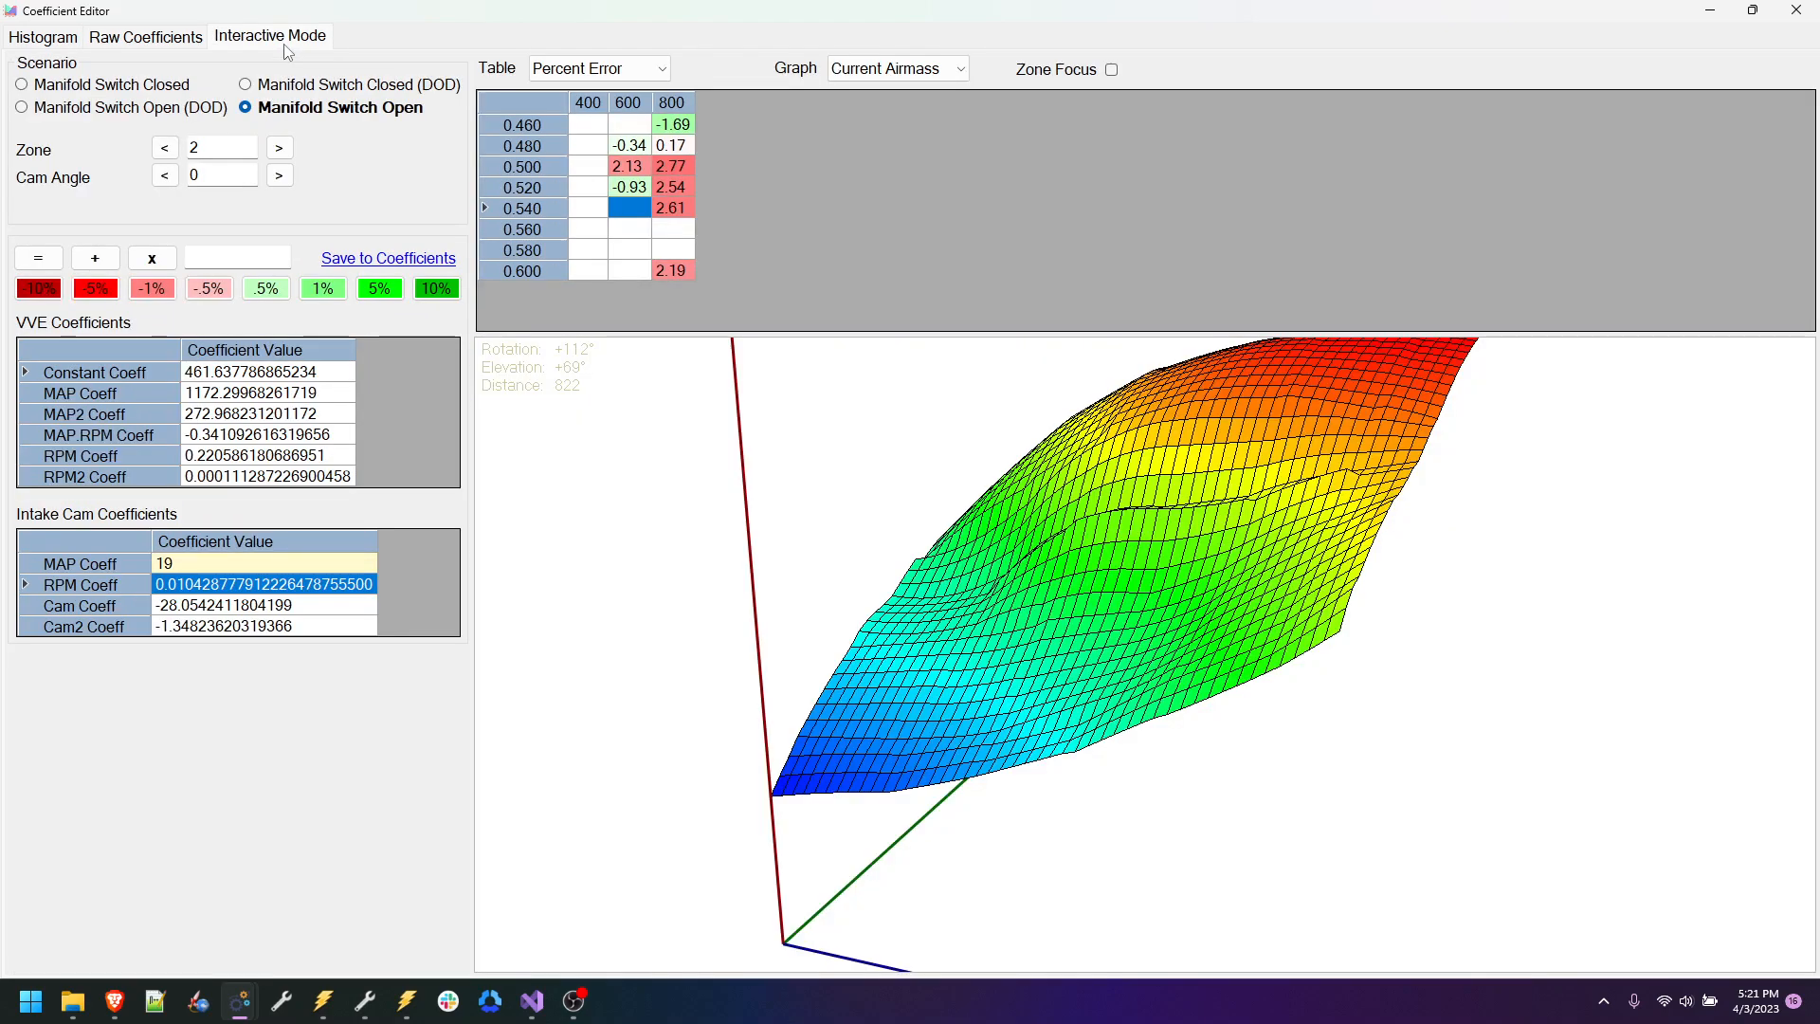